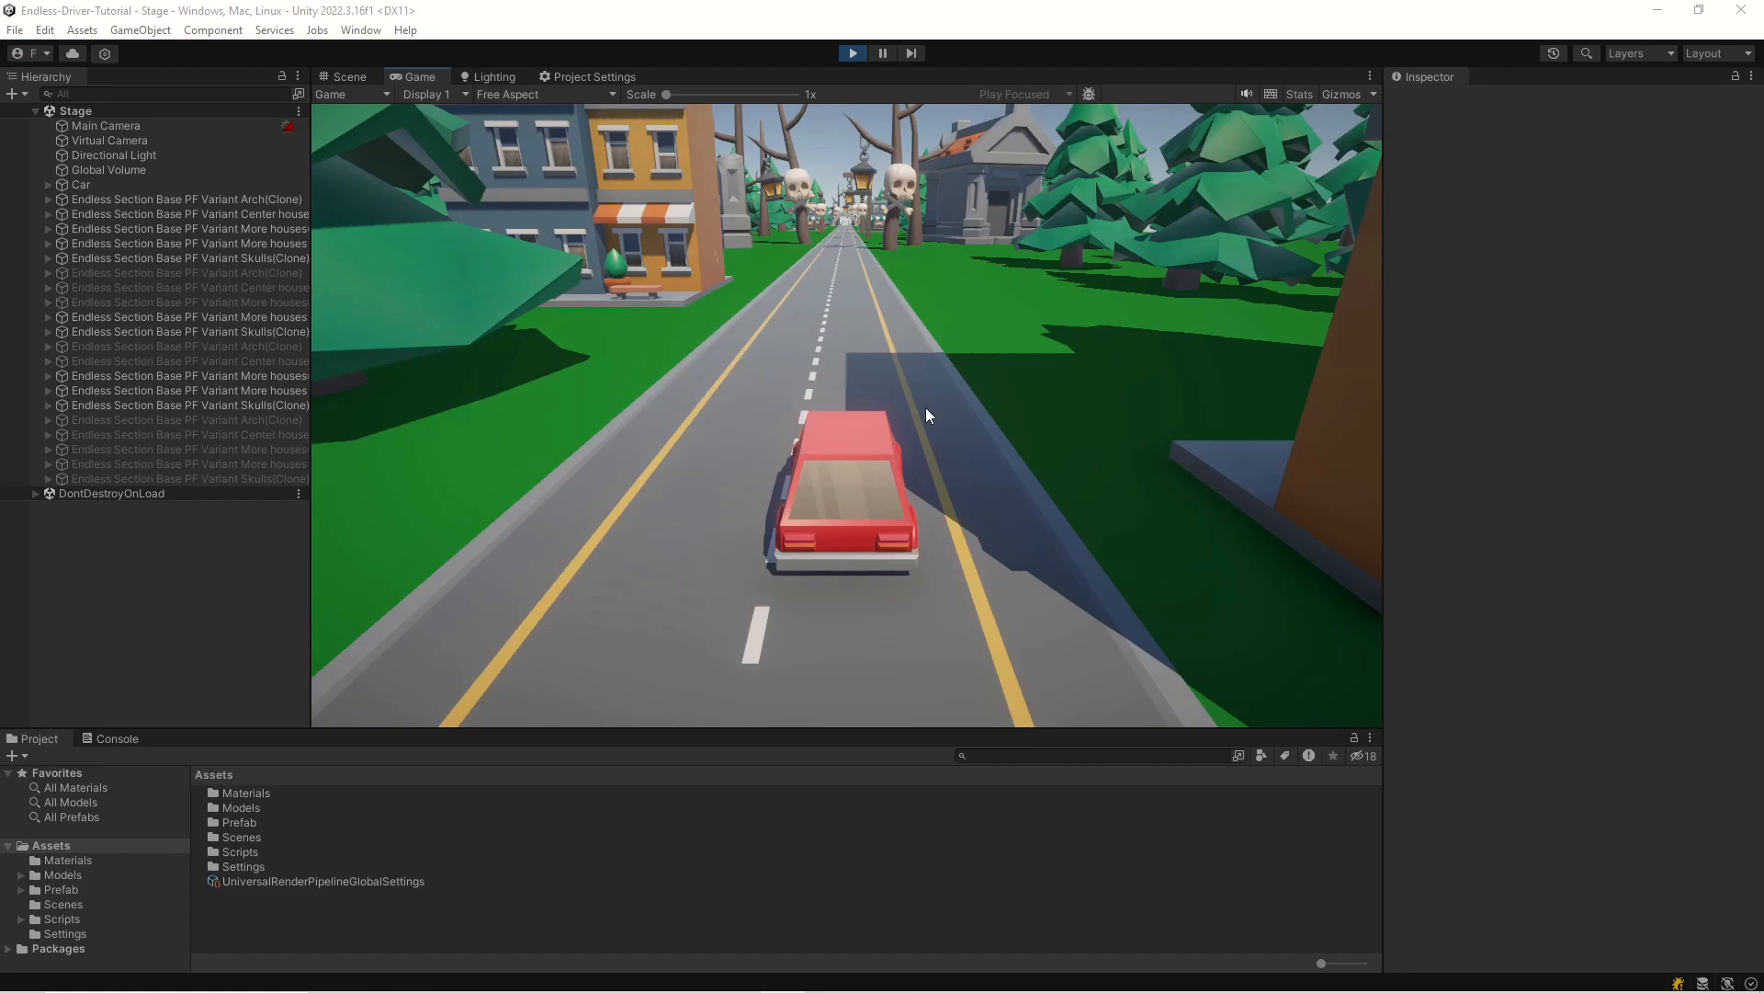
- Try Hard Shadows as the Directional Light's shadow type while the game is running
left_click(190, 154)
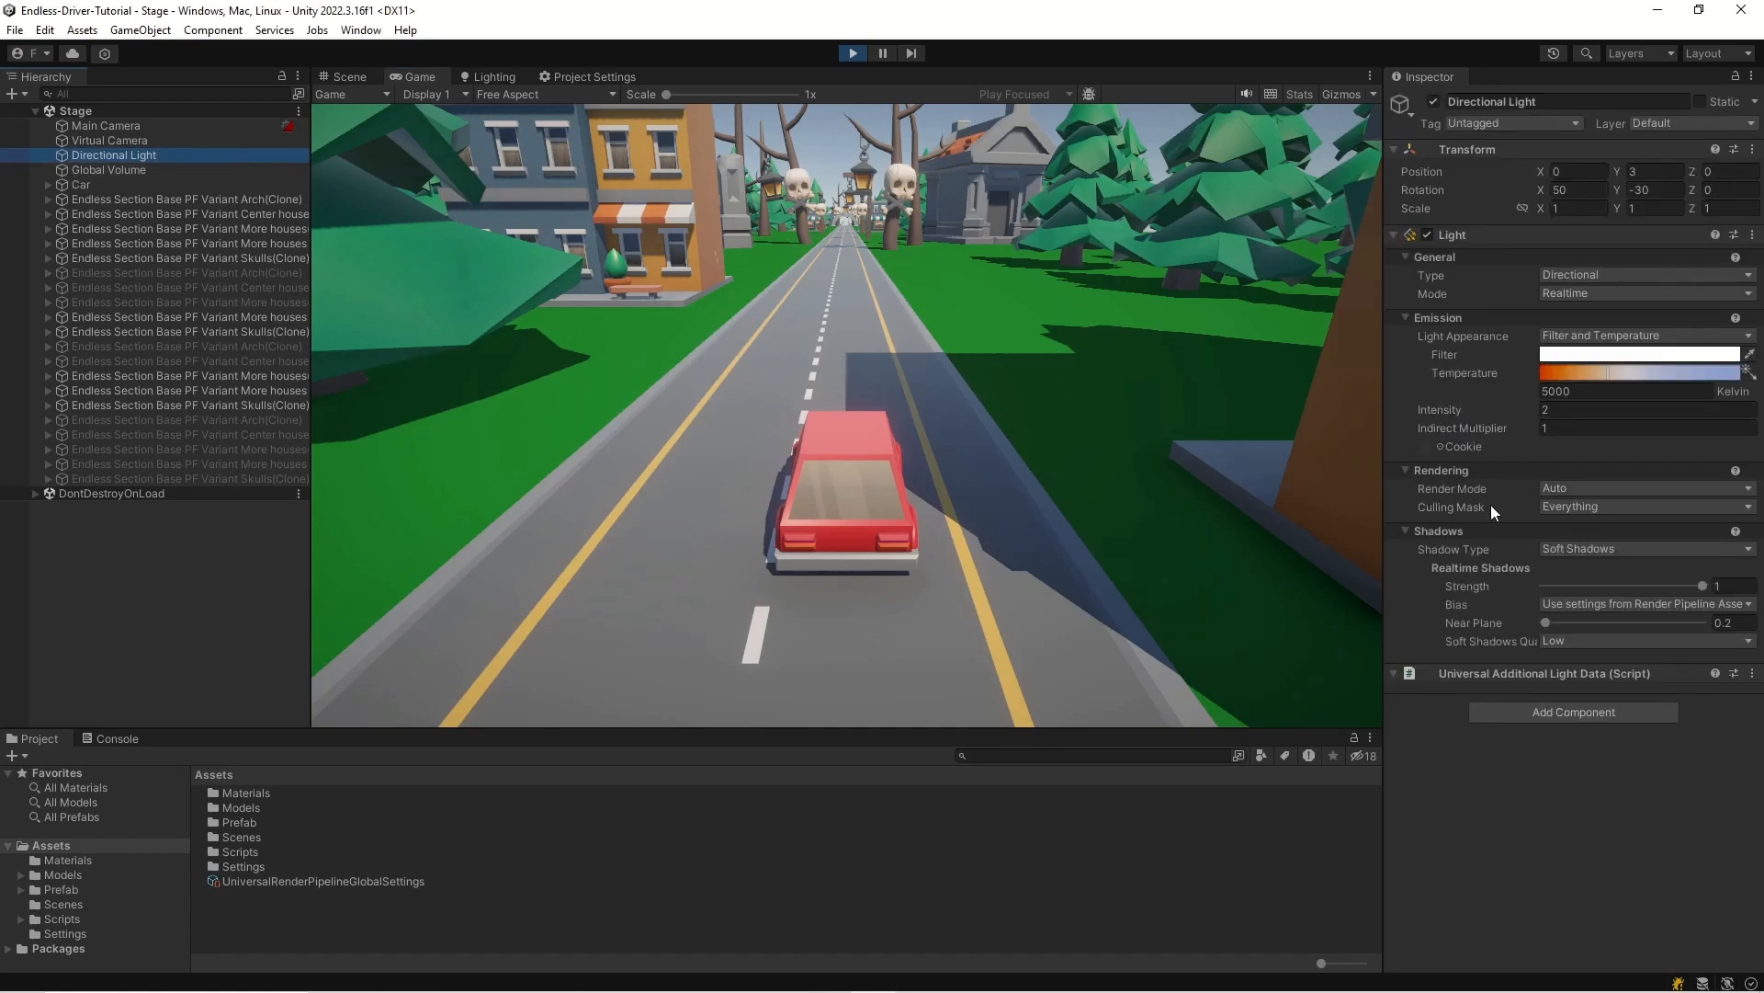
left_click(1597, 552)
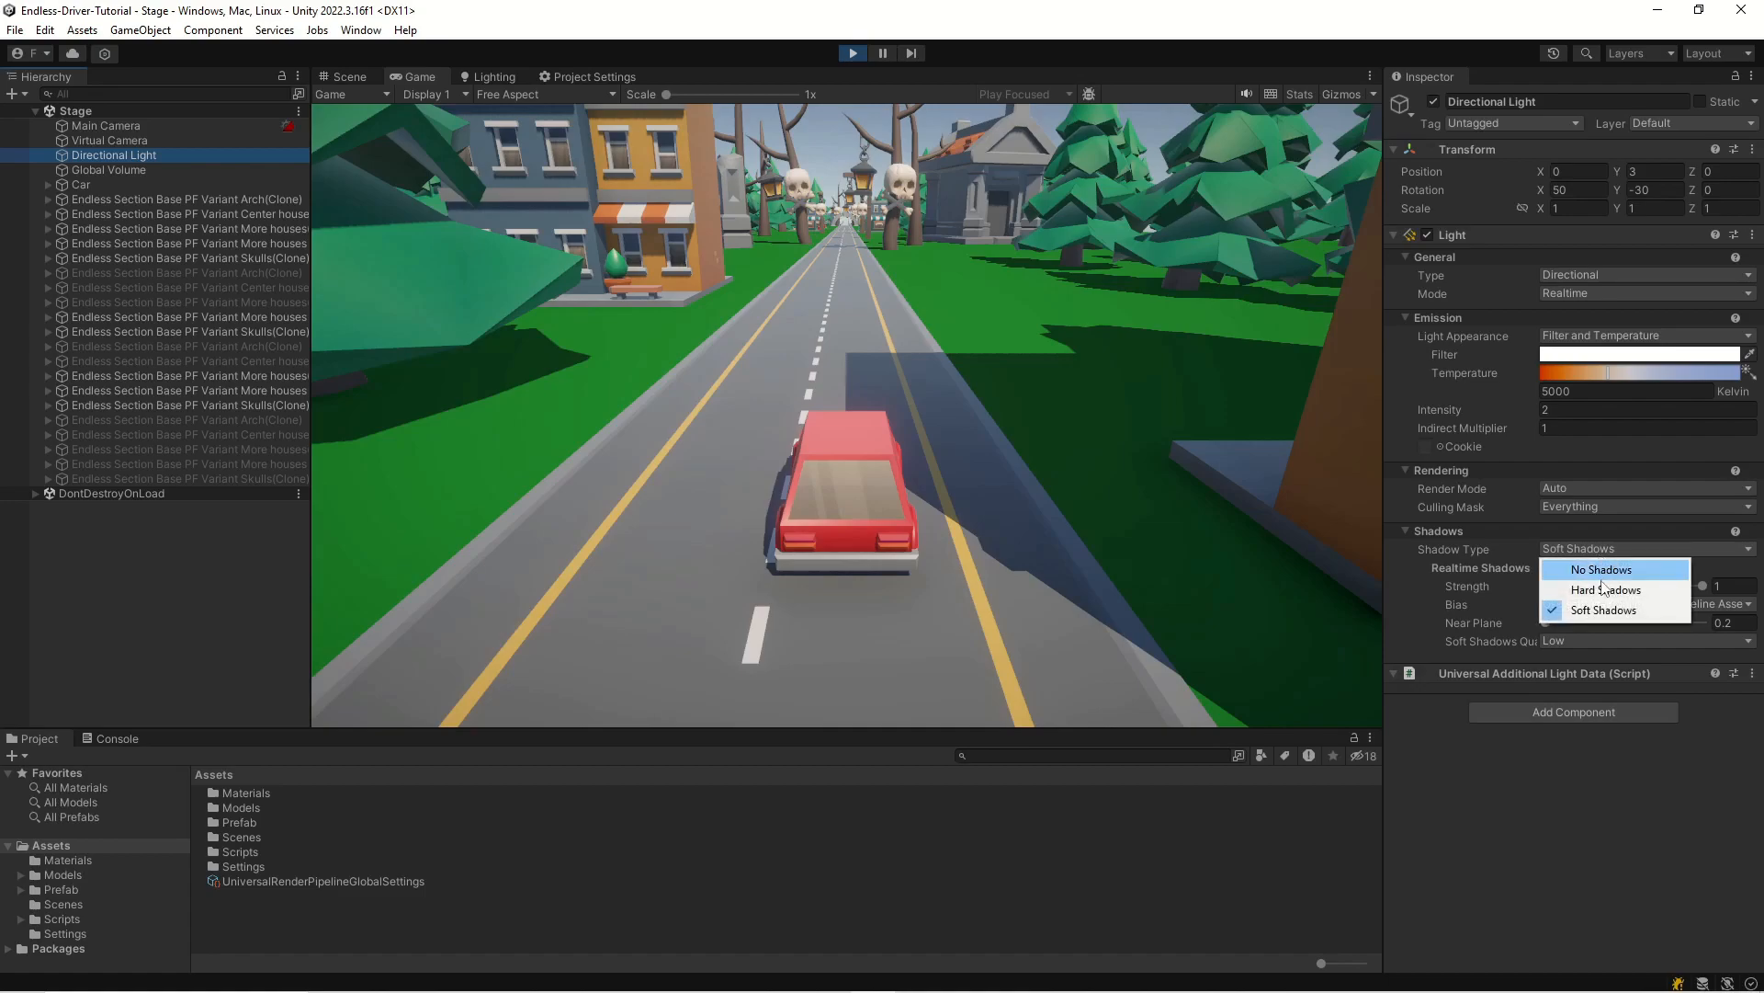
left_click(1605, 589)
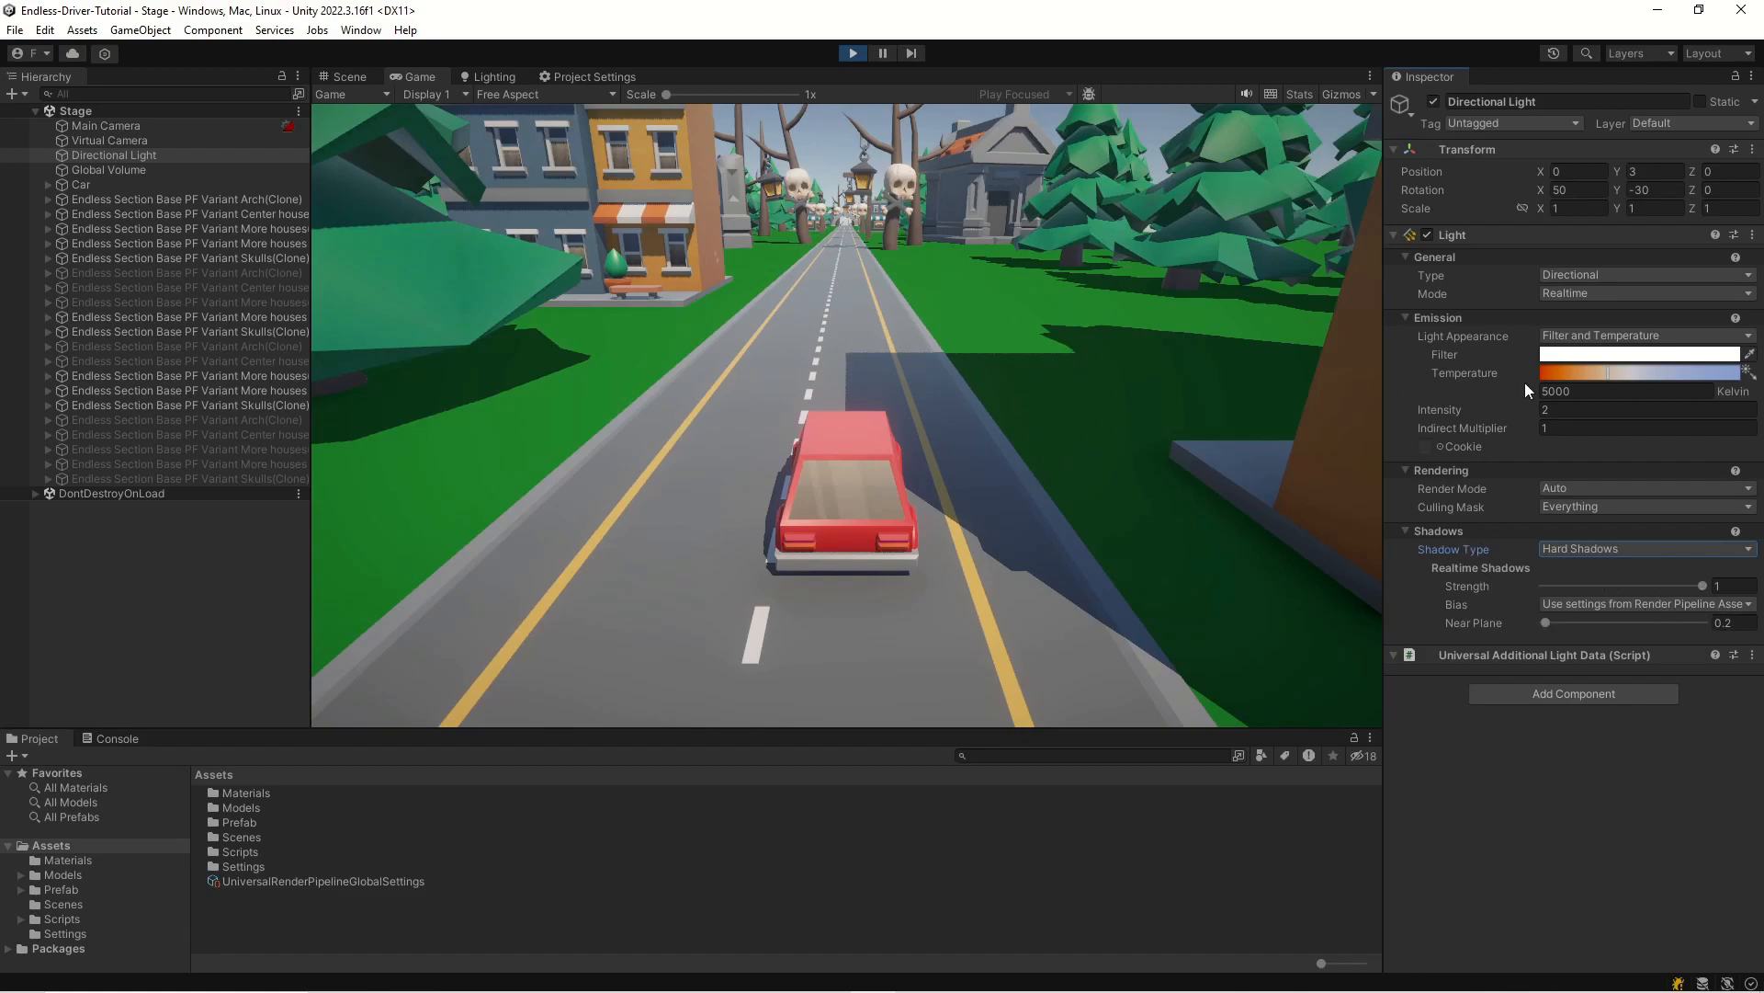
- Try different shadow strengths on the Directional Light in the running game, ending with 0.5
left_click(1719, 585)
type("0.6")
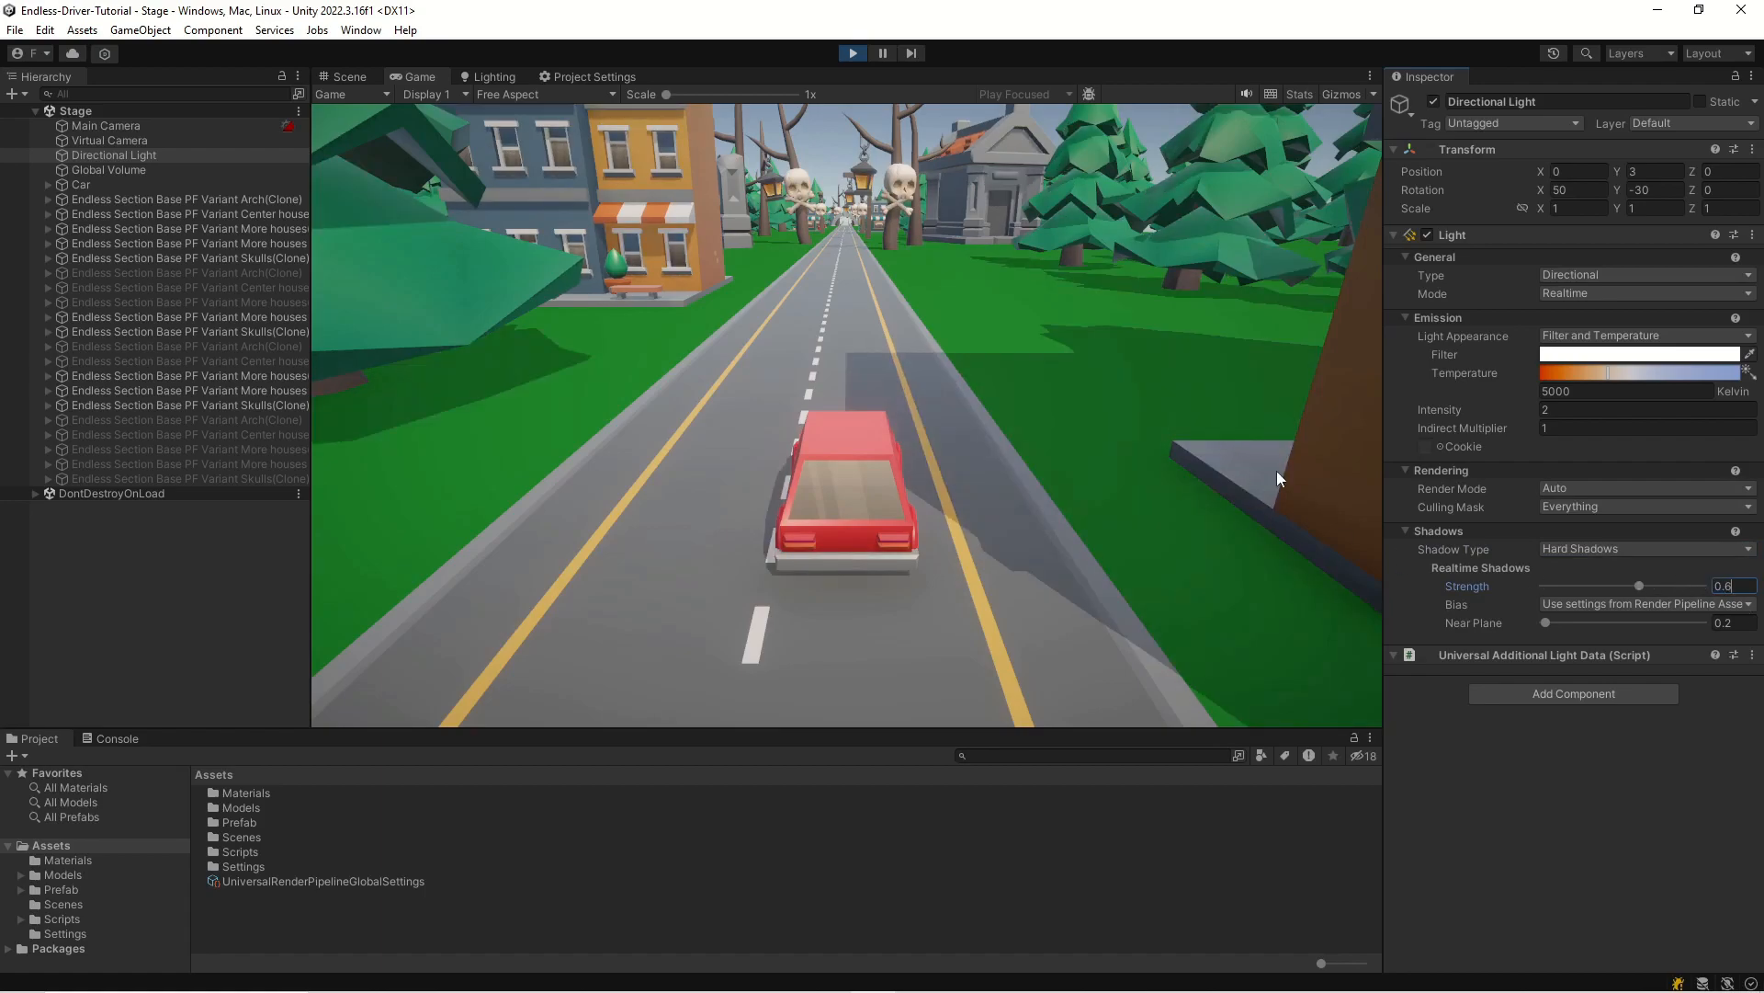
left_click_drag(1642, 592, 1585, 581)
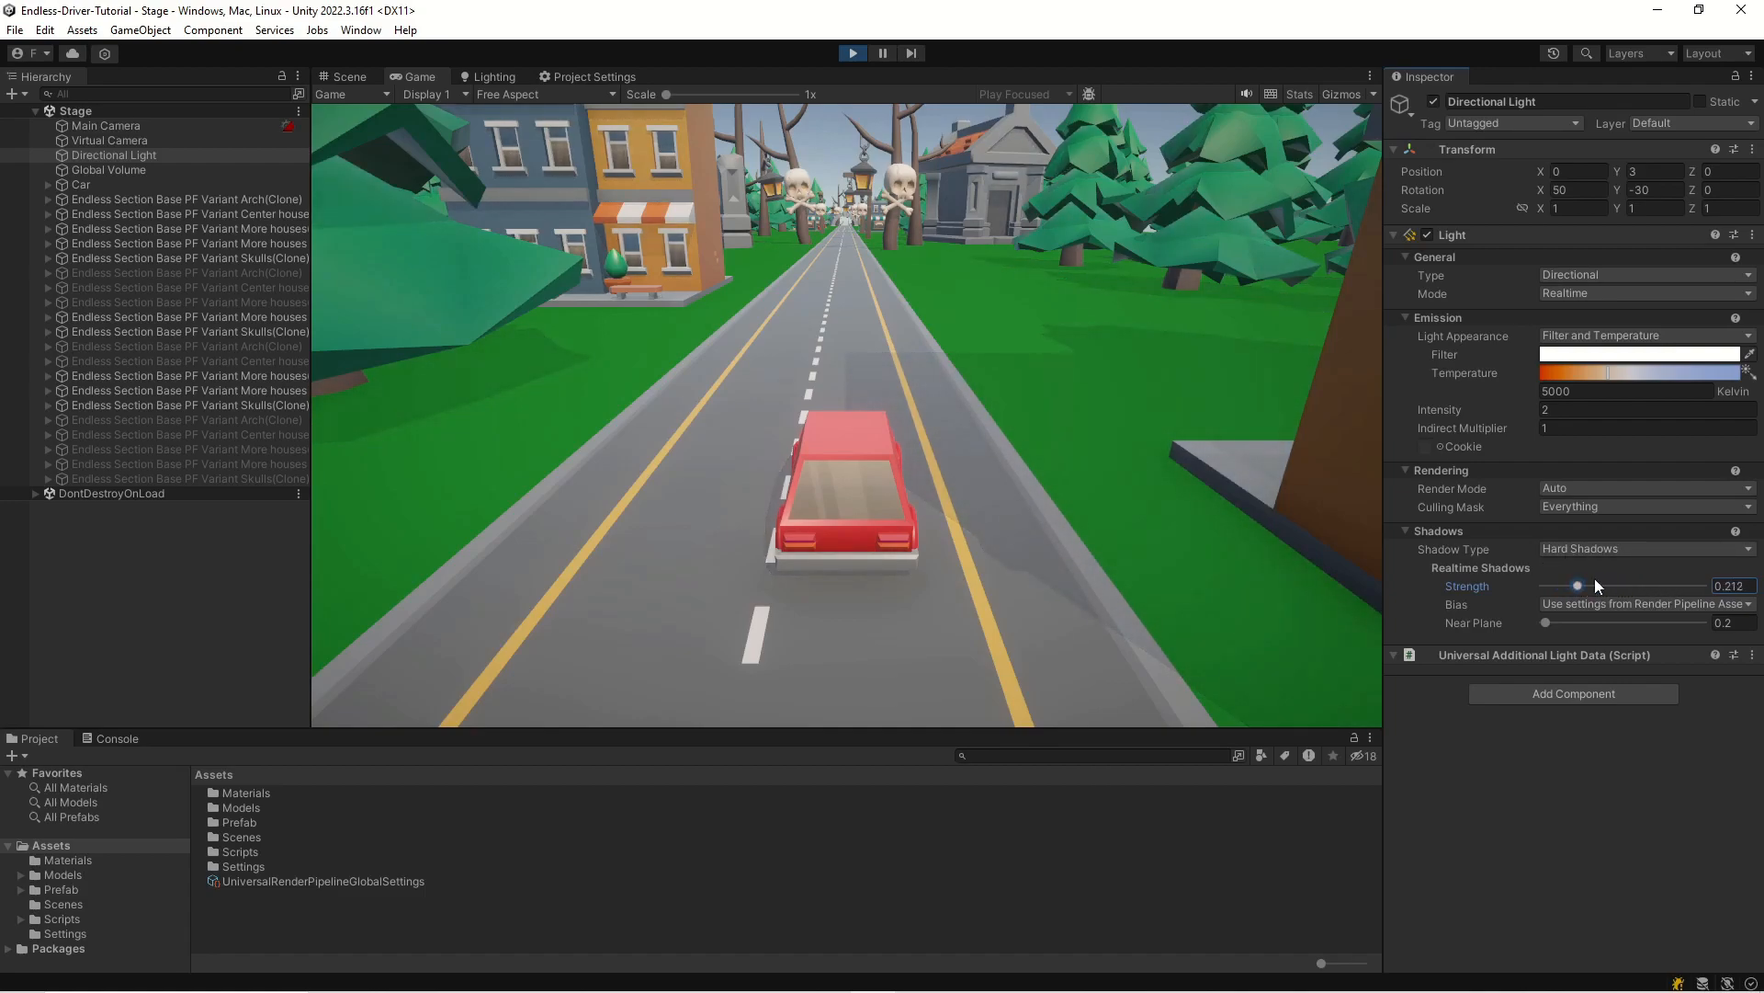
type("0.6")
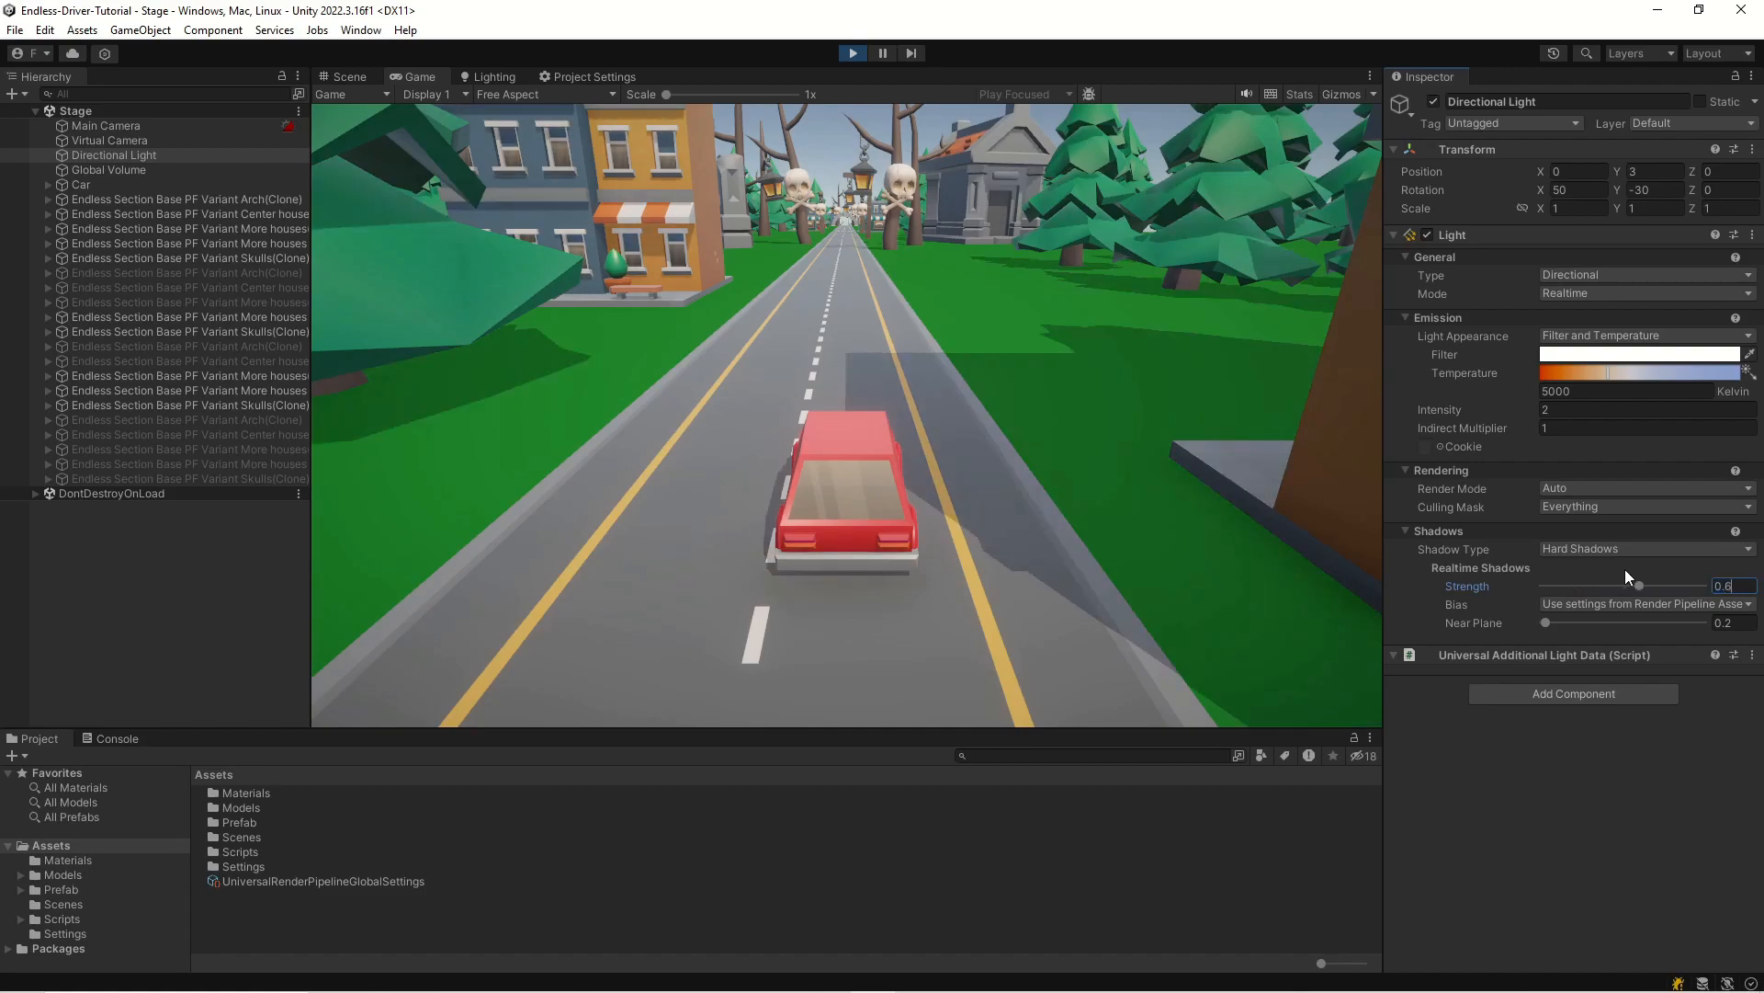
key("BackSpace")
type("5")
key("Return")
- Locate the URP-HighFidelity pipeline asset through the project's Quality settings and open its properties
left_click(45, 30)
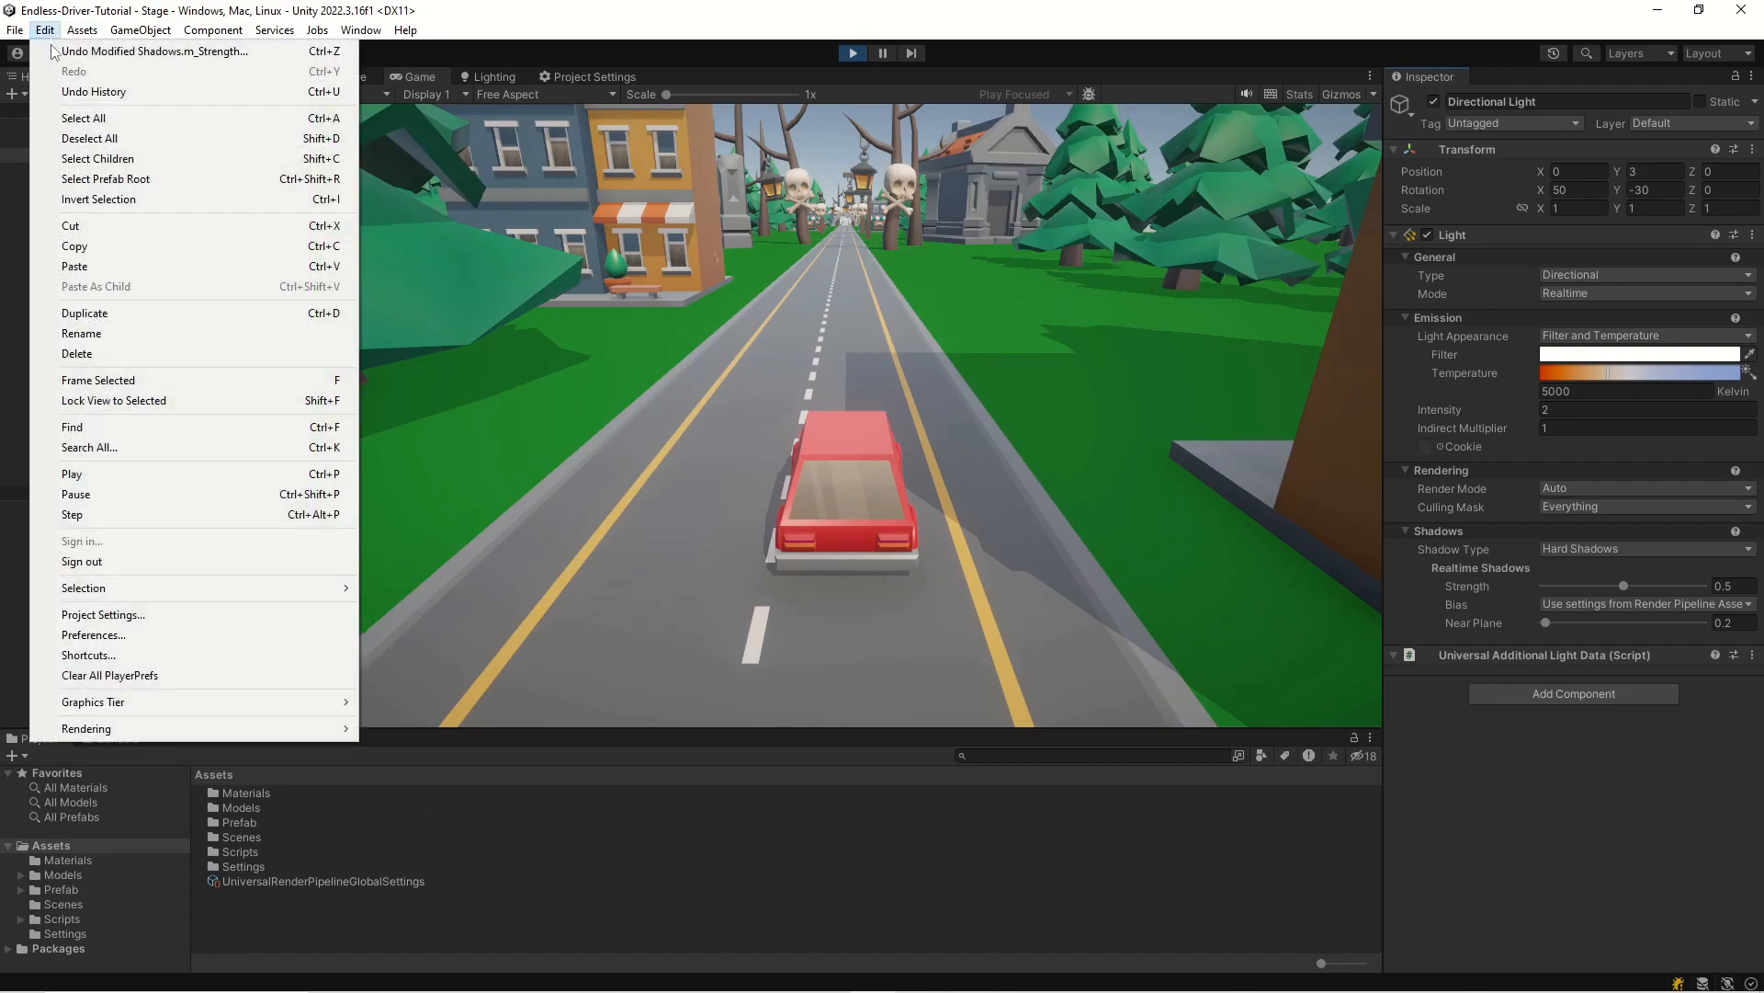
left_click(136, 616)
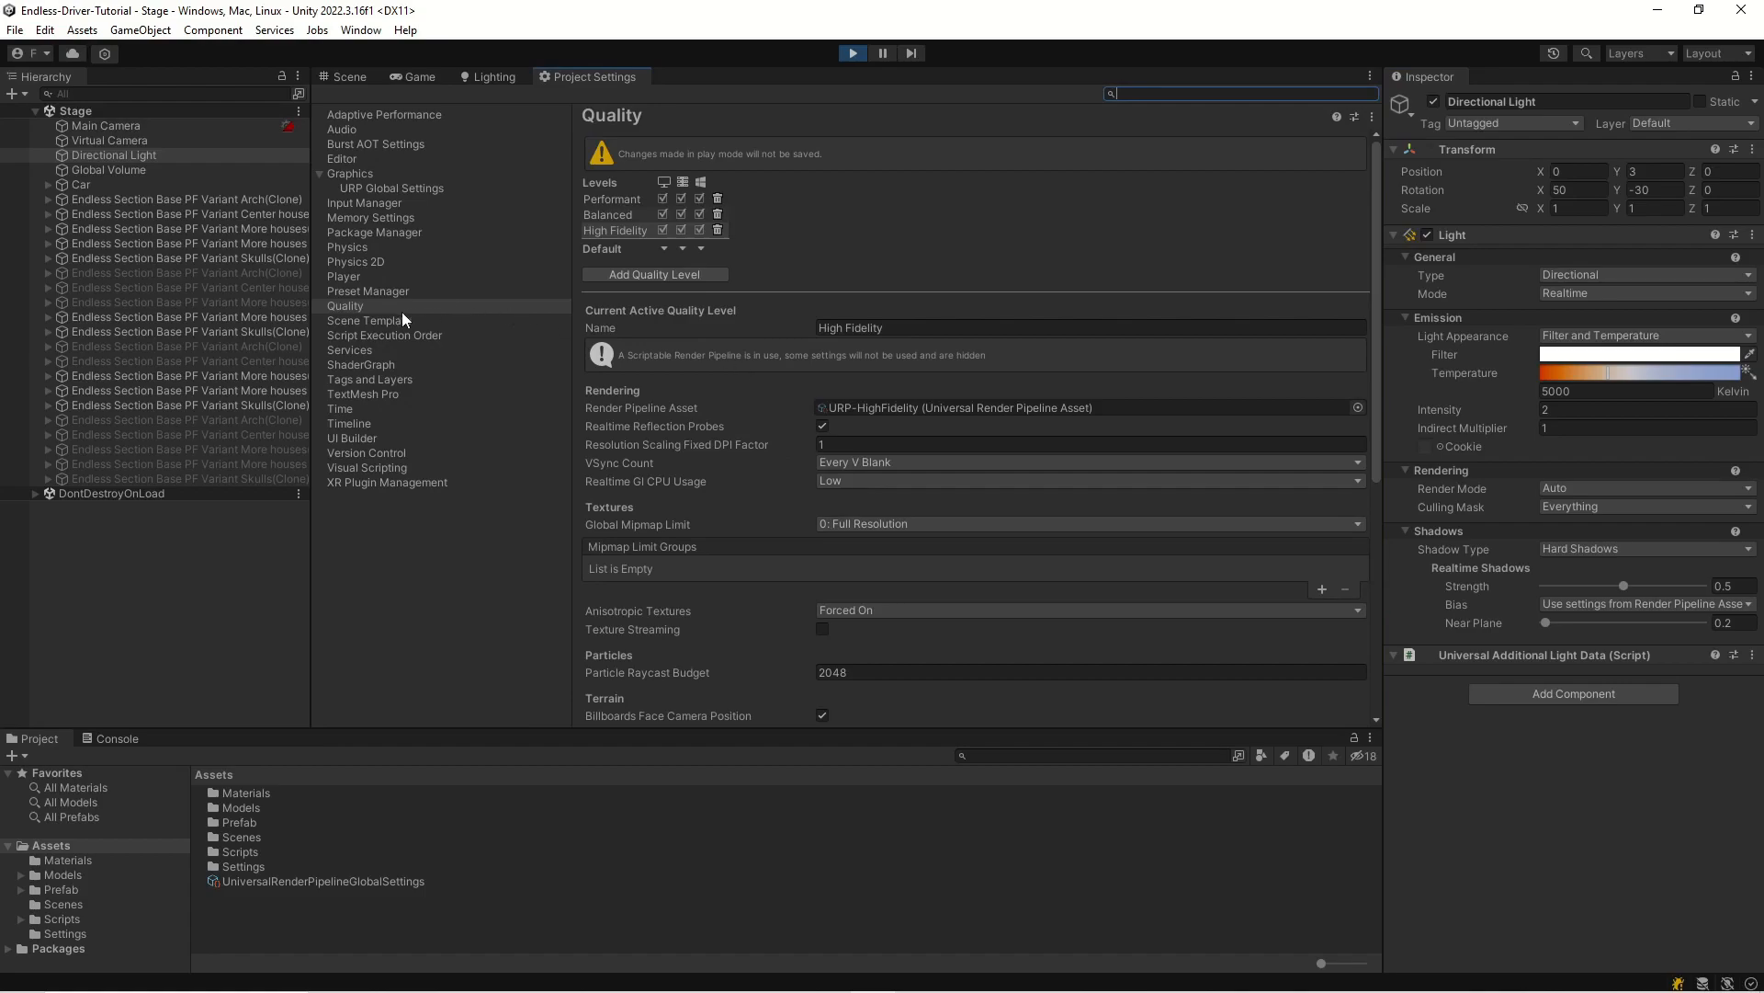
left_click(891, 407)
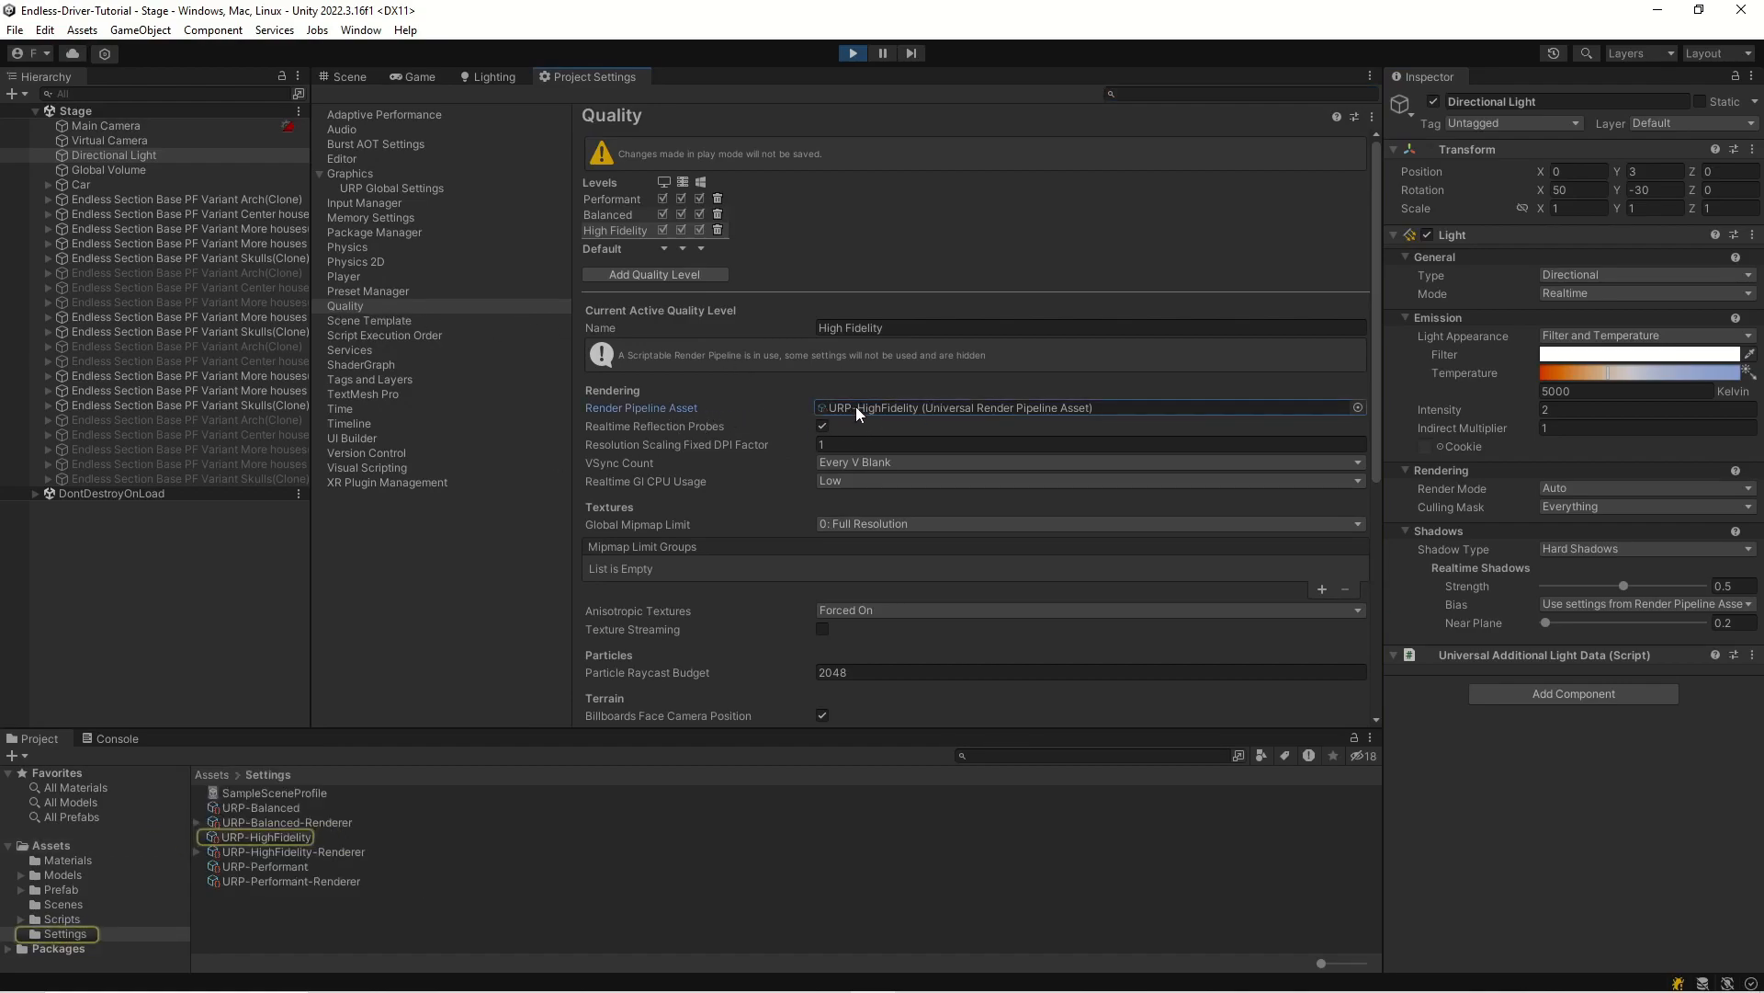
left_click(269, 837)
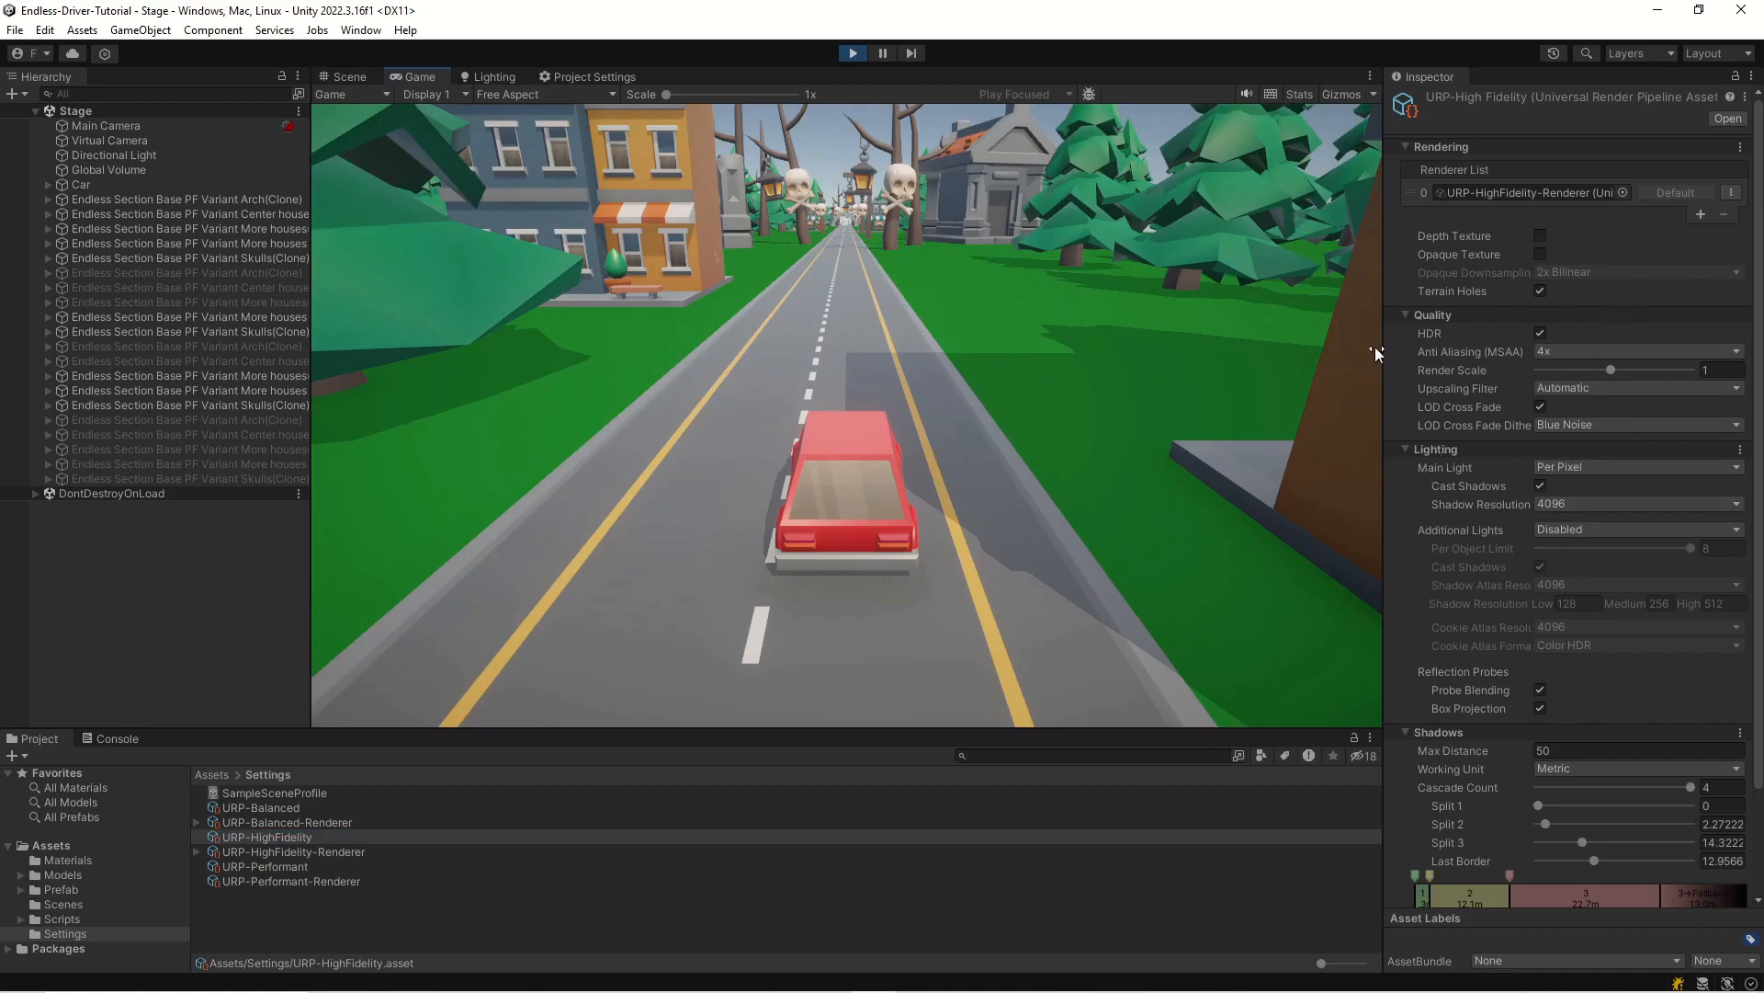
scroll(1505, 487, "down", 3)
scroll(1505, 505, "up", 3)
- Try a main light shadow resolution of 512 in the URP-HighFidelity asset, then restore 4096
left_click(1564, 504)
left_click(1585, 544)
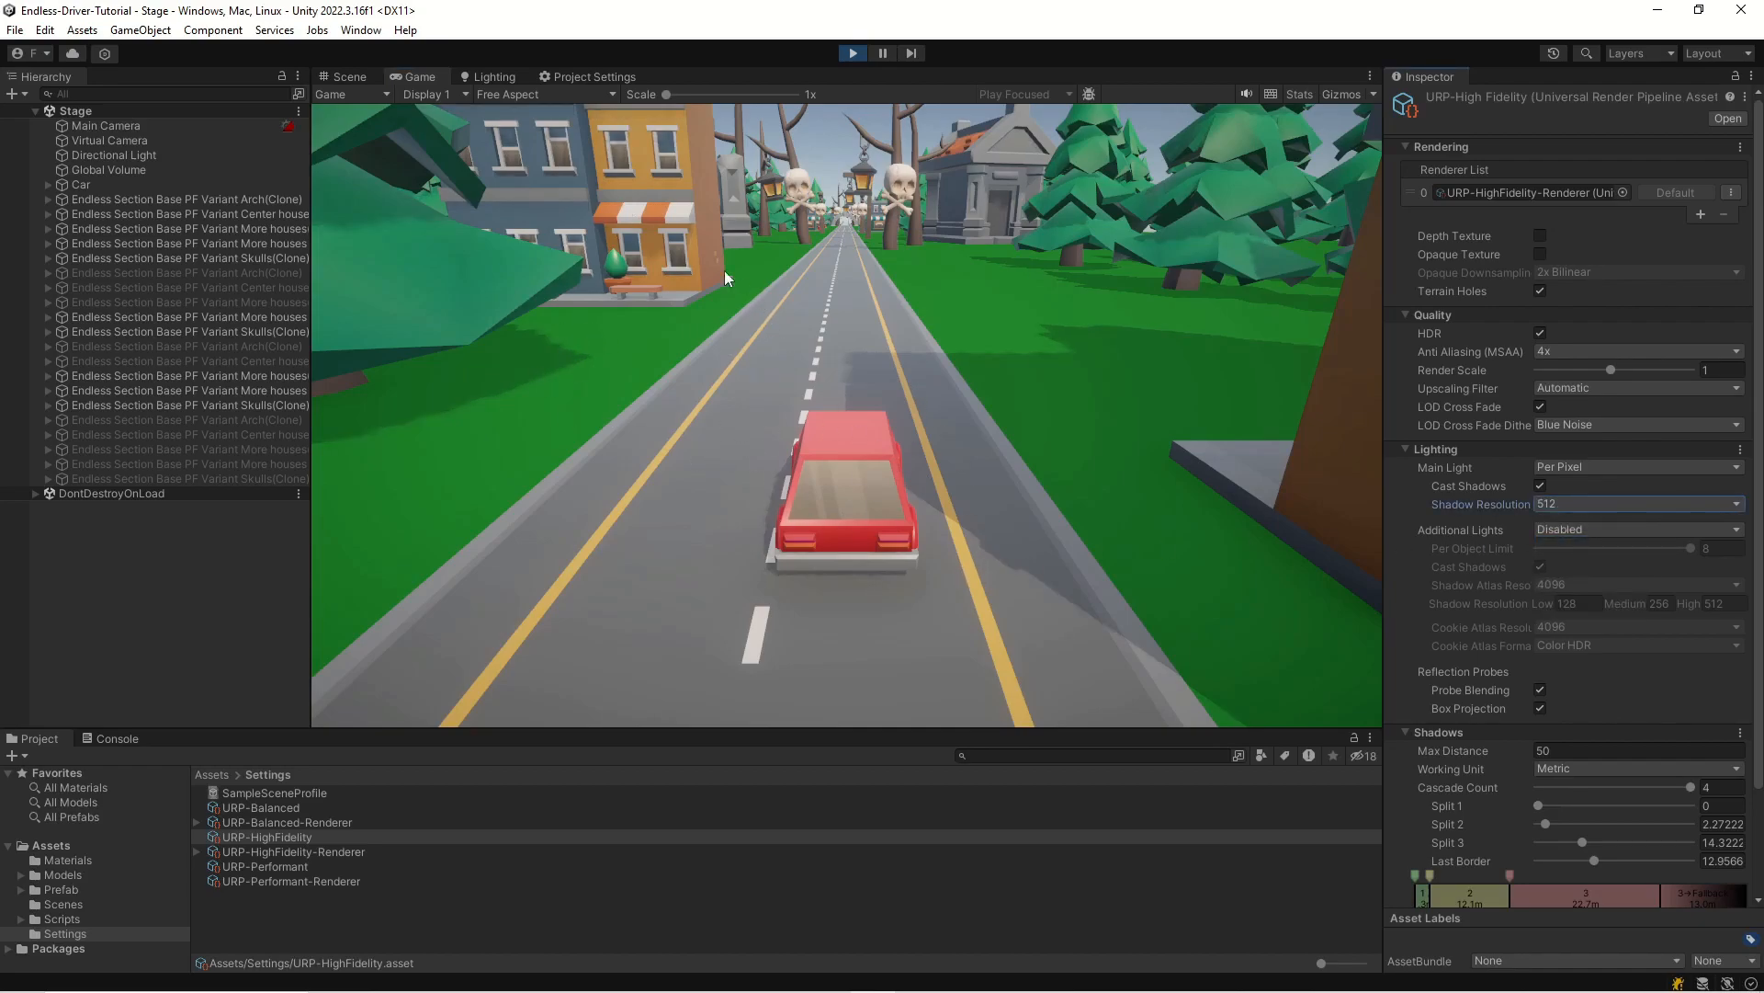
left_click(1568, 504)
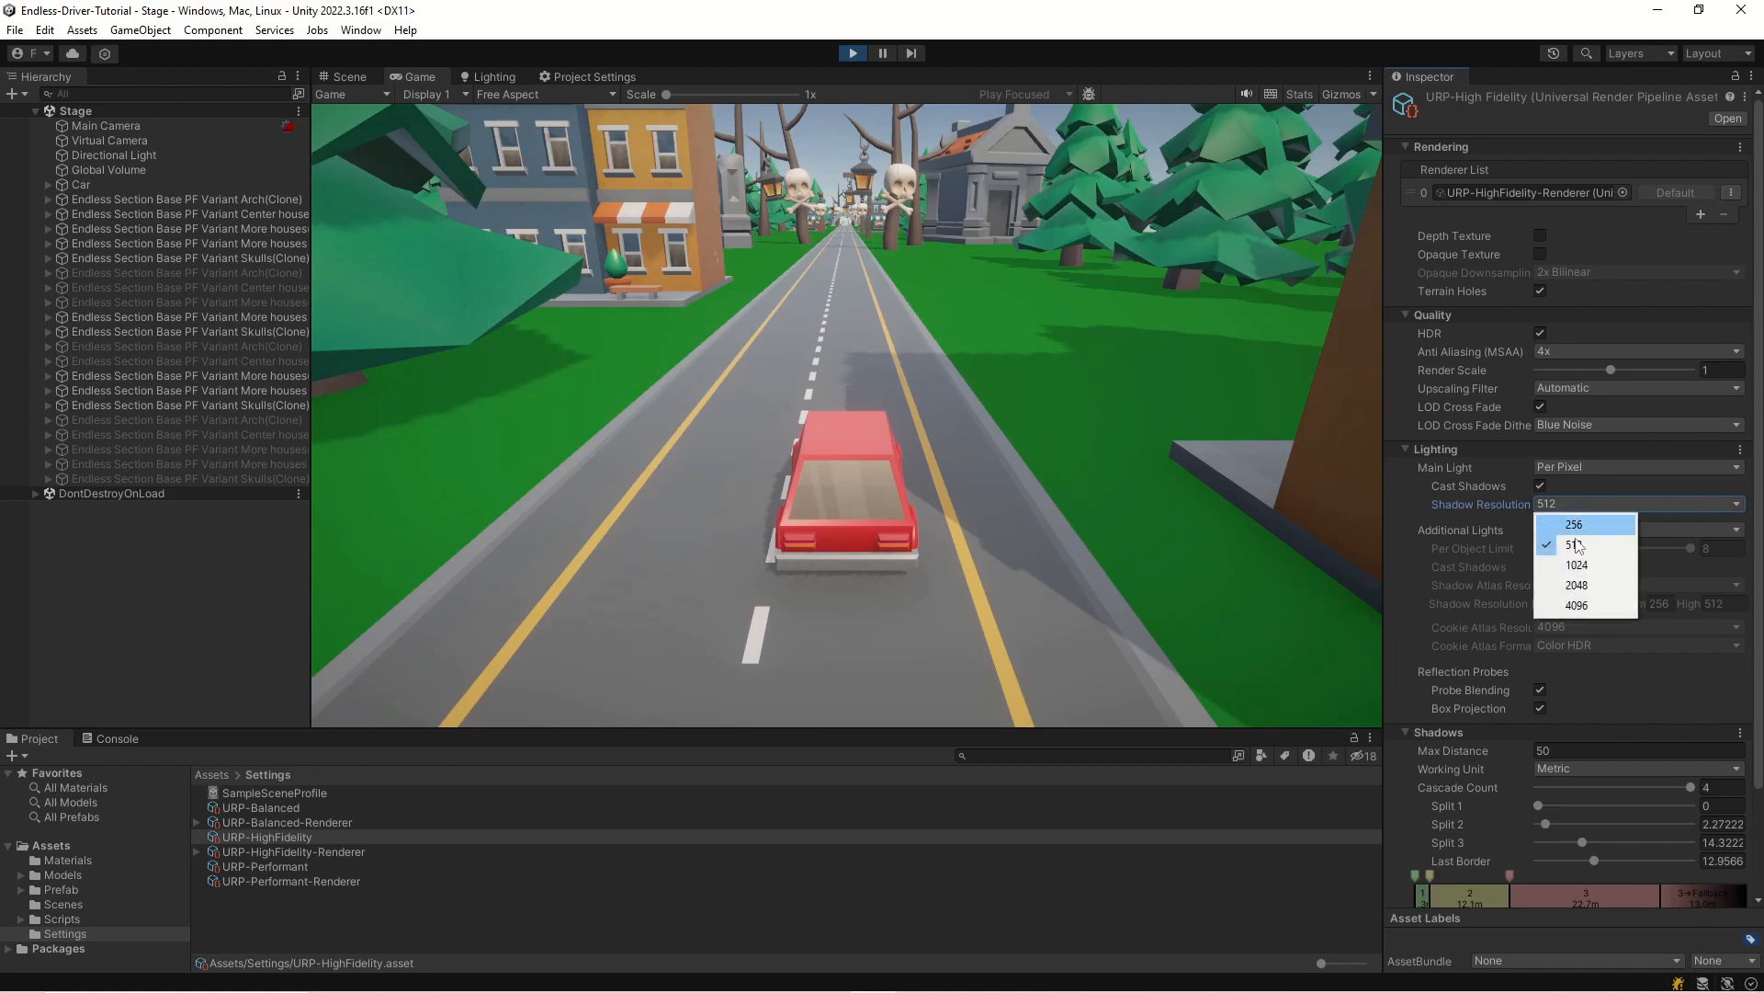
left_click(1581, 603)
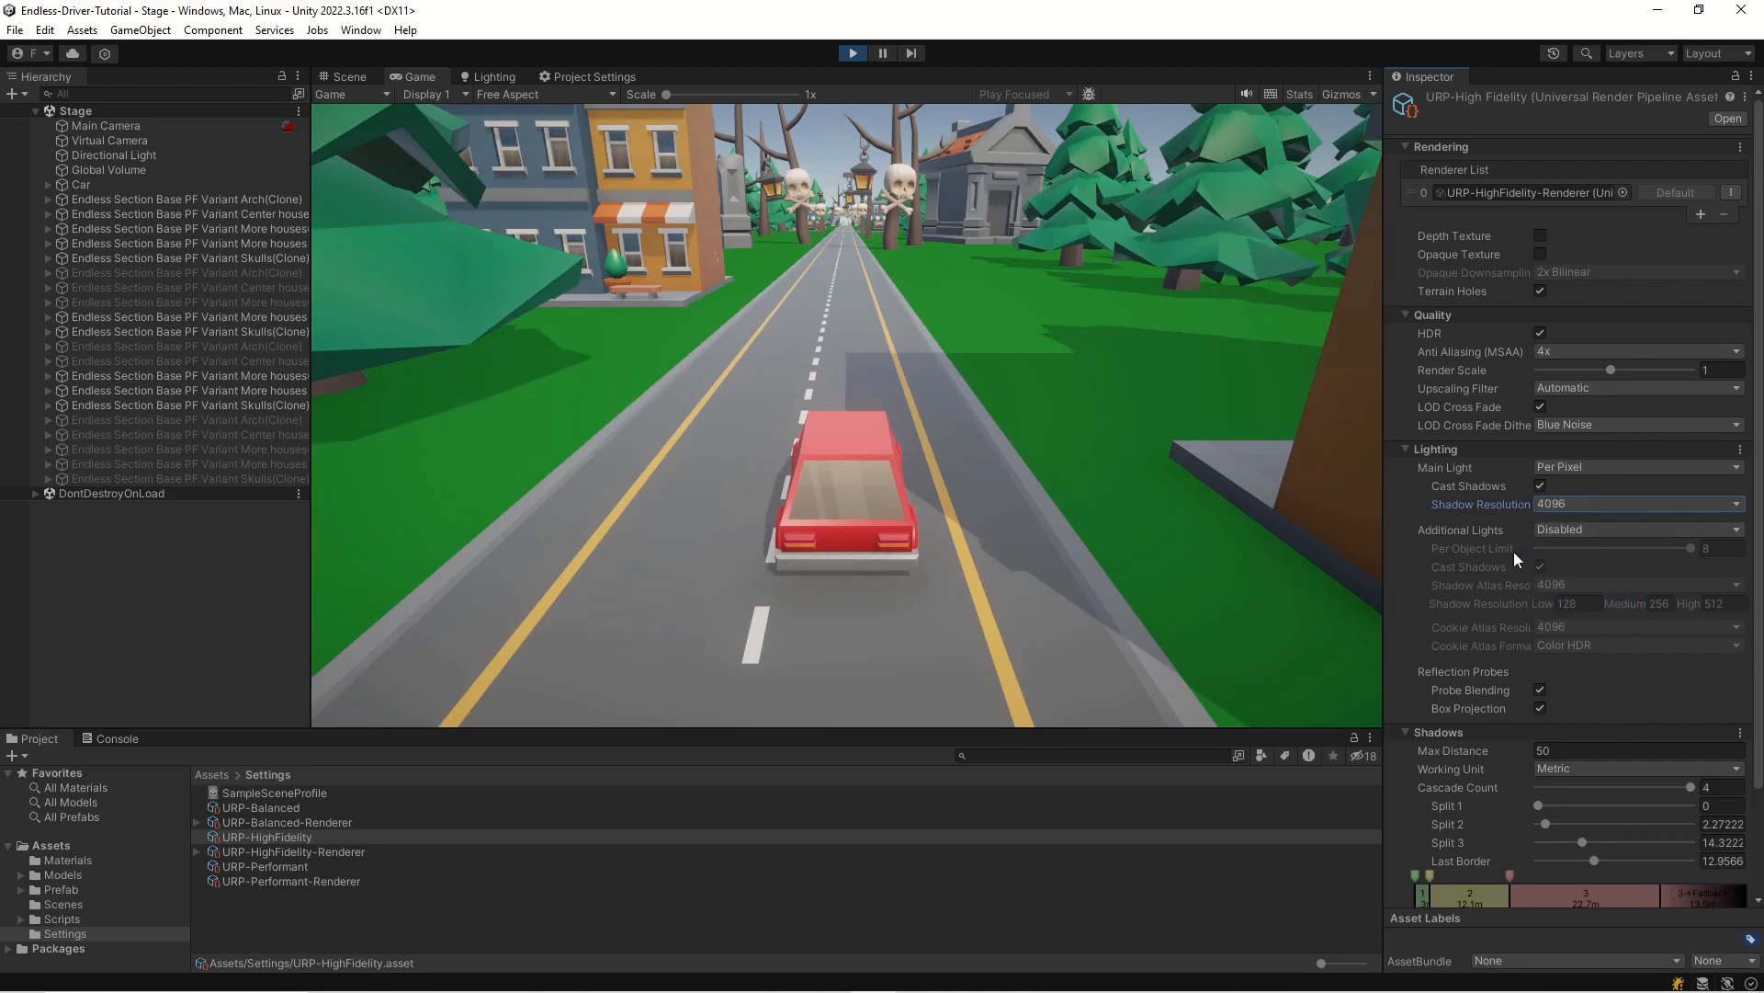
- Compare shadow distances of 90 and 50, then set the pipeline asset's shadow Max Distance to 70
scroll(1507, 570, "down", 2)
left_click(1581, 651)
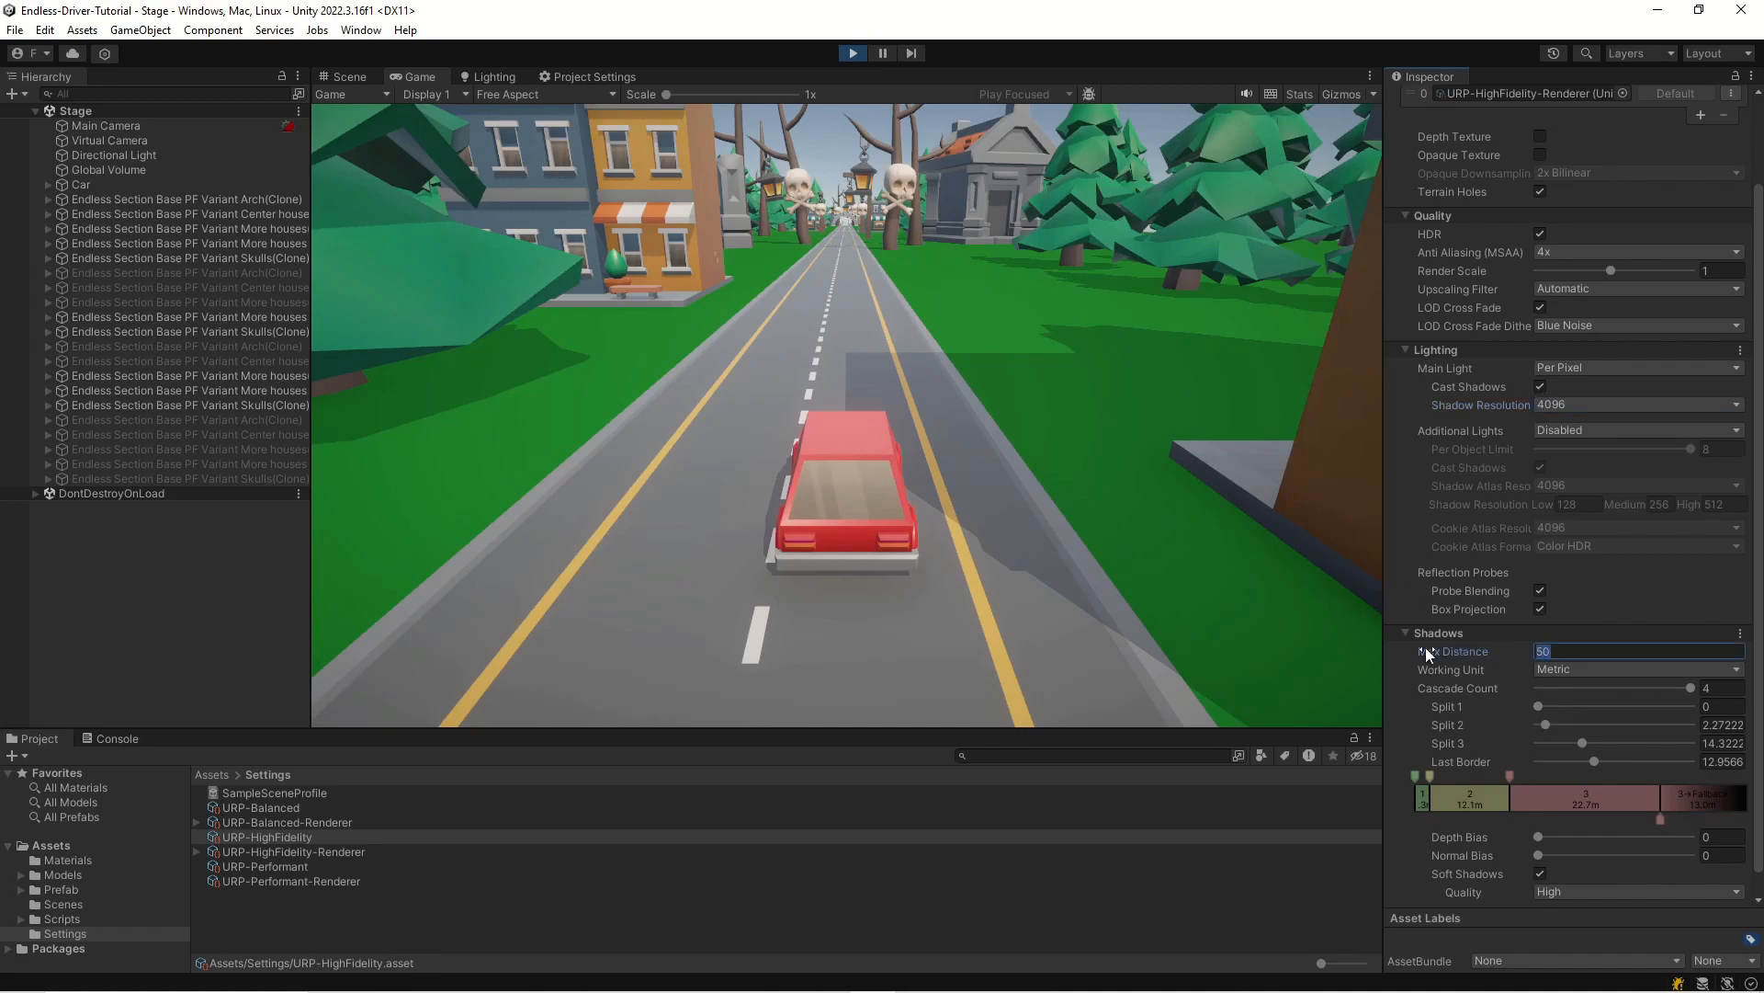
type("90")
key("BackSpace")
key("BackSpace")
type("50")
key("BackSpace")
key("BackSpace")
type("70")
- Set the shadow cascade Split 2 to 15 and Split 1 to 4
left_click_drag(1548, 724, 1554, 725)
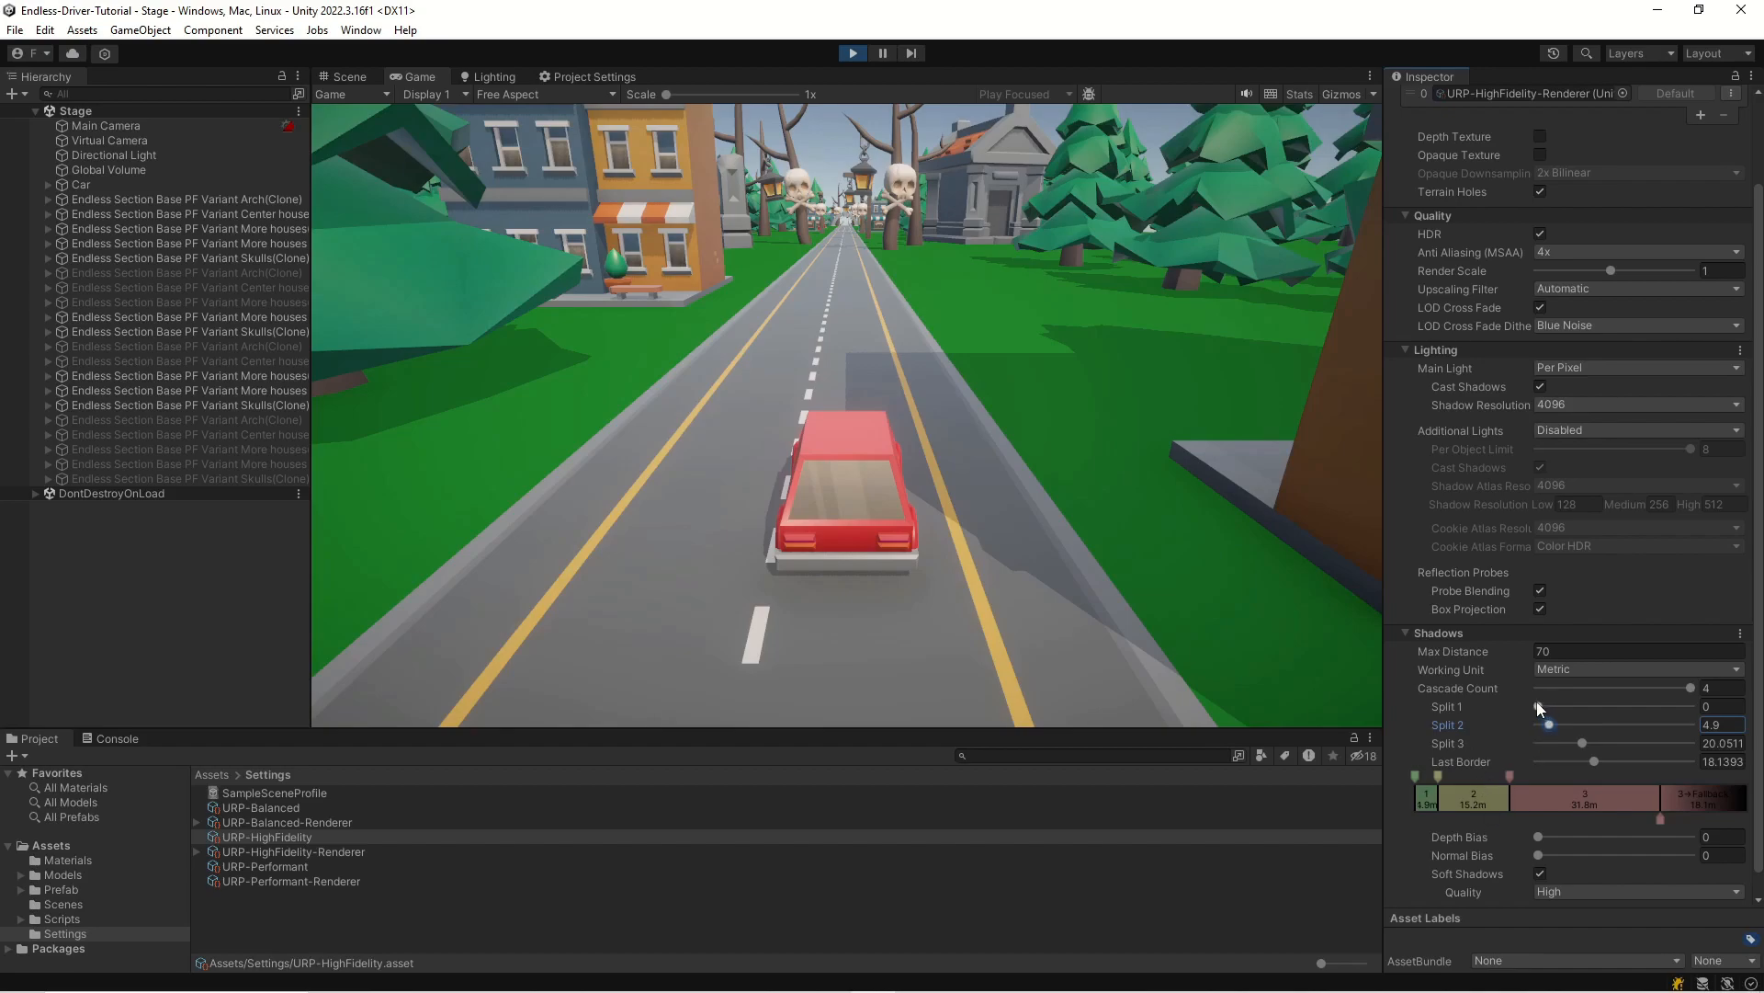
left_click(1551, 720)
type("15")
left_click_drag(1552, 705, 1574, 704)
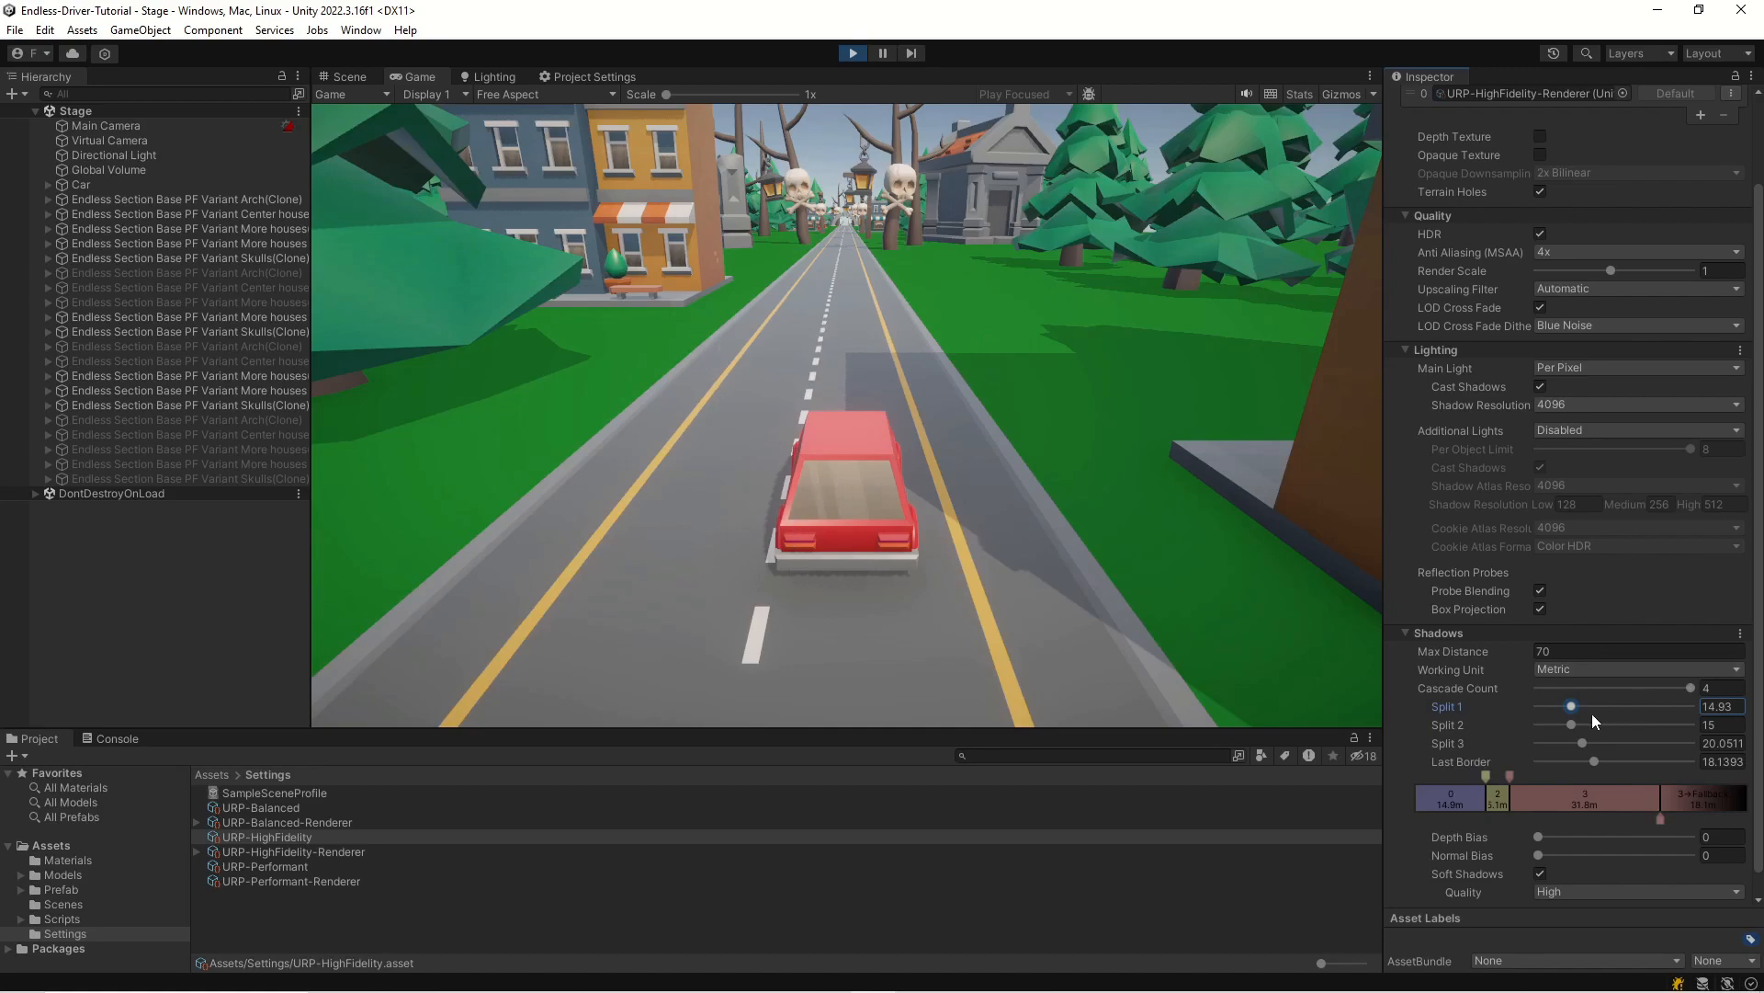
left_click_drag(1572, 706, 1551, 708)
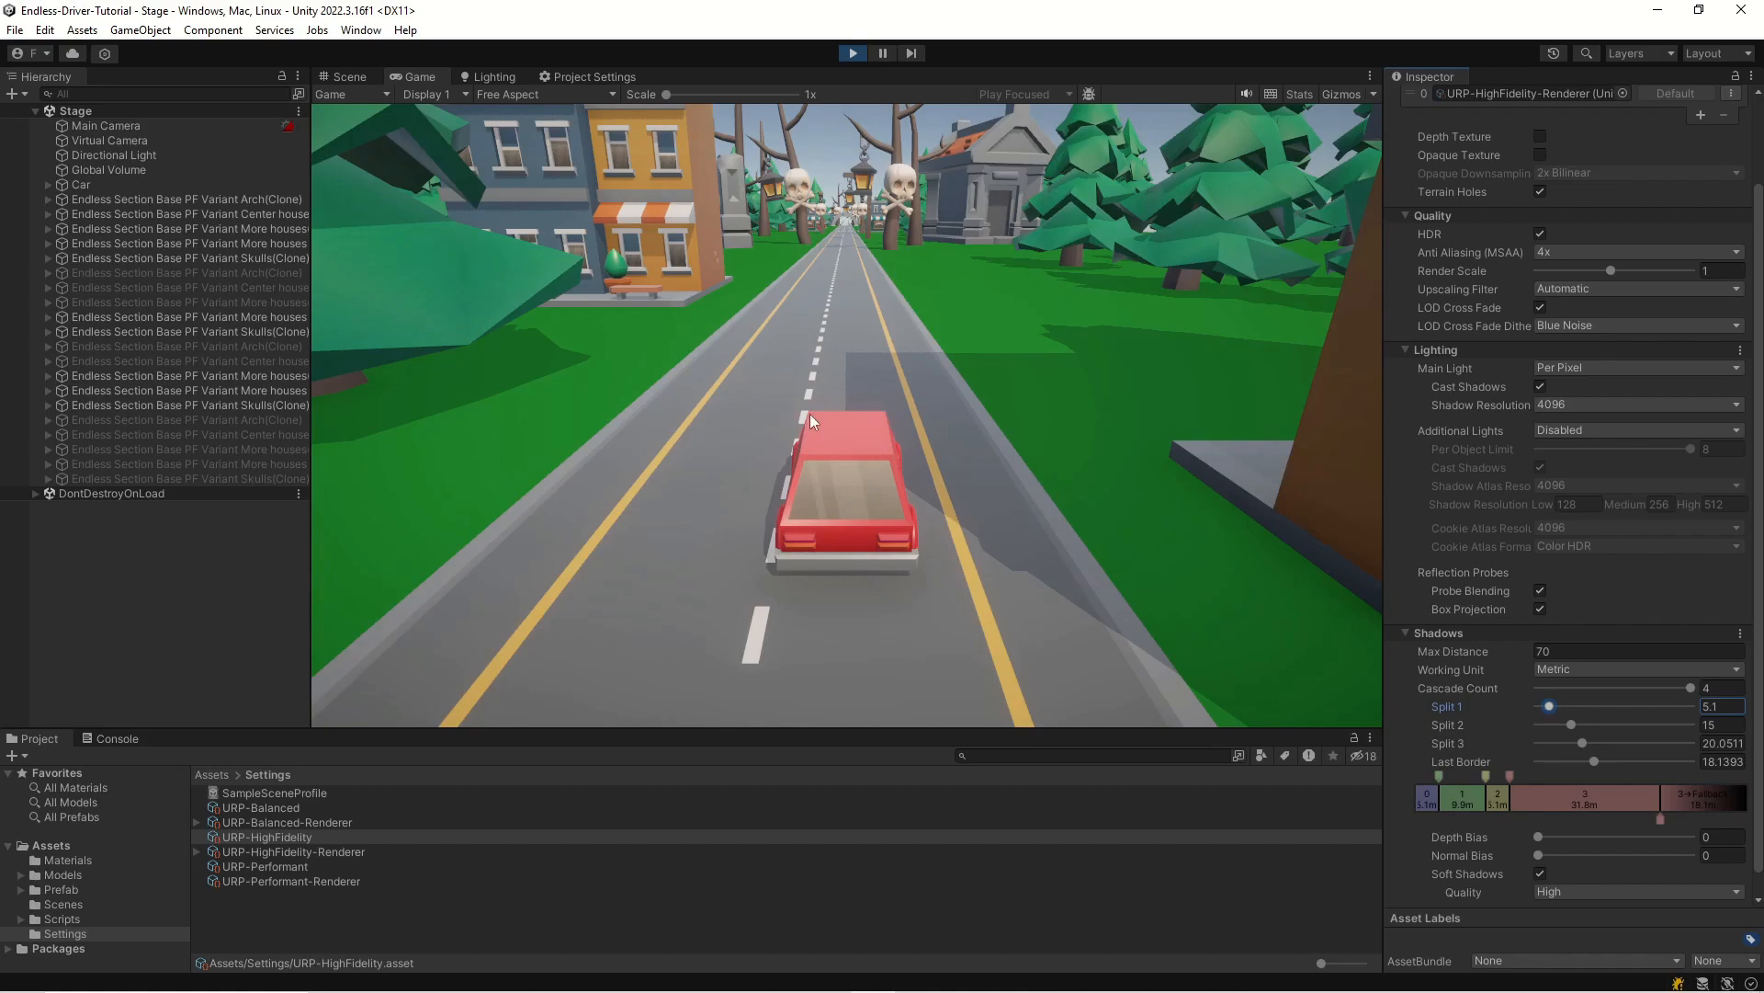
mouse_move(1550, 704)
left_mouse_down()
mouse_move(1568, 703)
mouse_move(1545, 702)
left_mouse_up()
type("4")
- Fine-tune the shadow cascades with Split 2 at 13.7 and Split 3 at 38.6
mouse_move(1572, 724)
left_mouse_down()
mouse_move(1667, 759)
mouse_move(1550, 725)
mouse_move(1634, 717)
mouse_move(1539, 723)
mouse_move(1573, 724)
left_mouse_up()
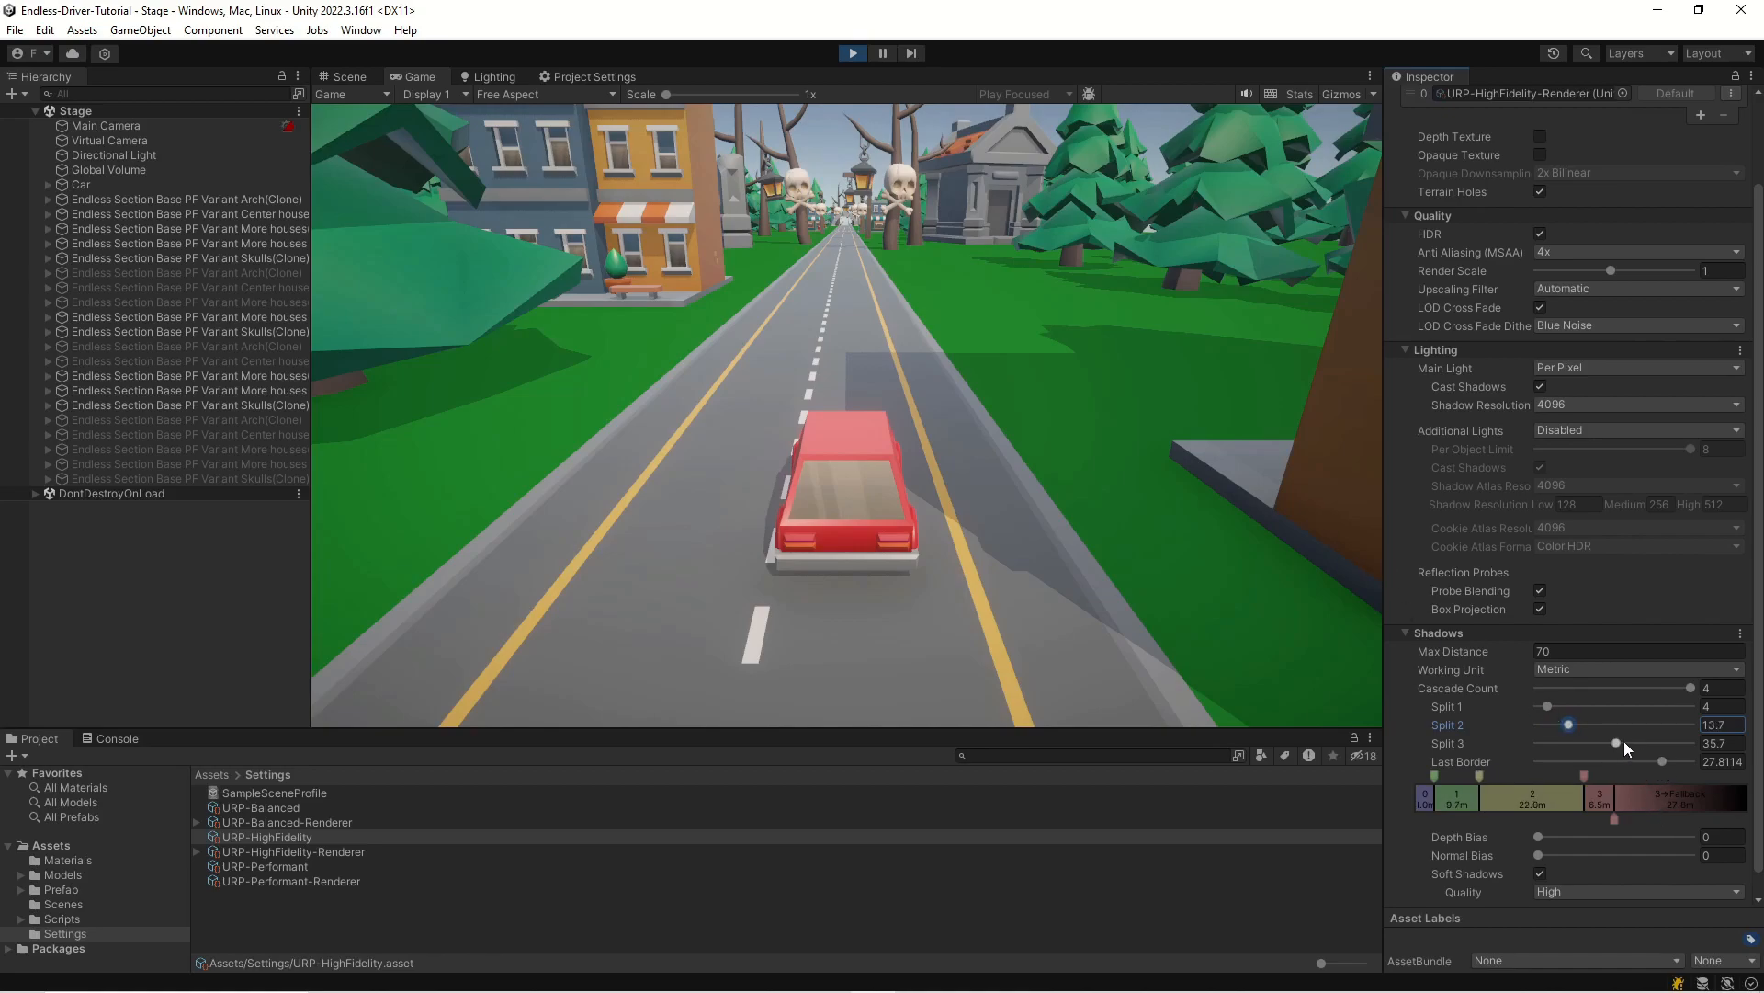
left_click_drag(1614, 741, 1564, 733)
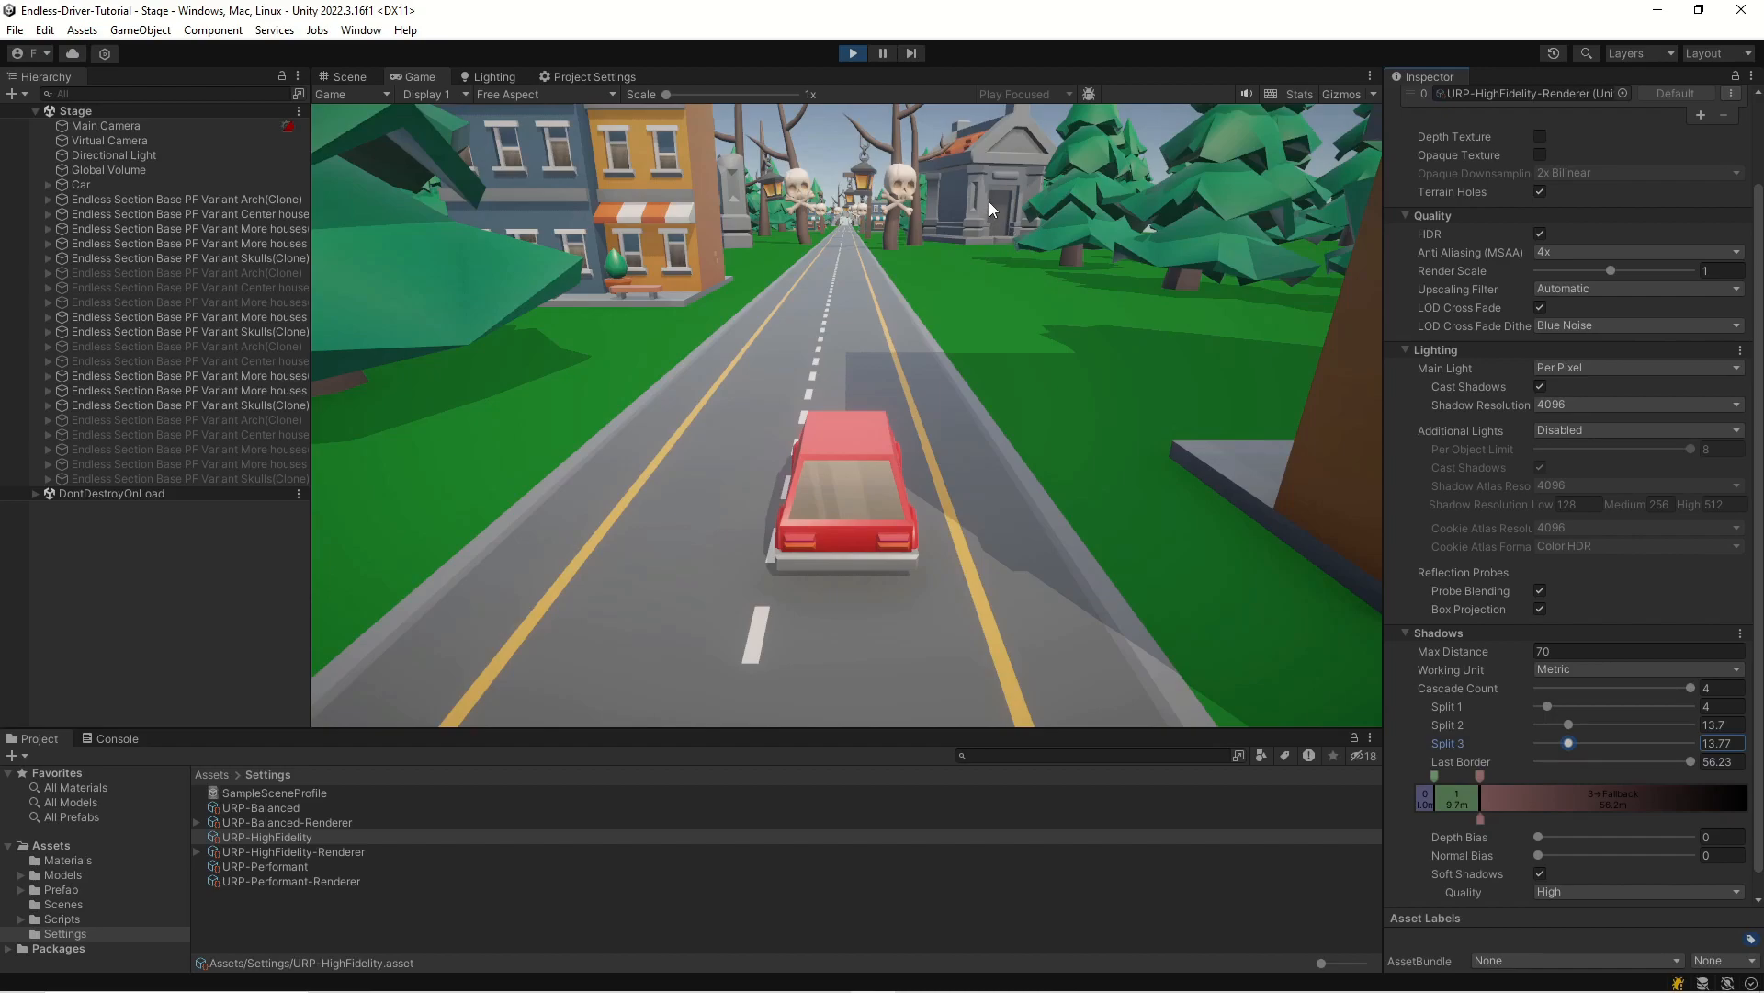
left_click_drag(1575, 746, 1624, 743)
- Drive the car forward to test a shadow Normal Bias of 10, pause the game, and return the bias to 0
left_click(886, 243)
key("w")
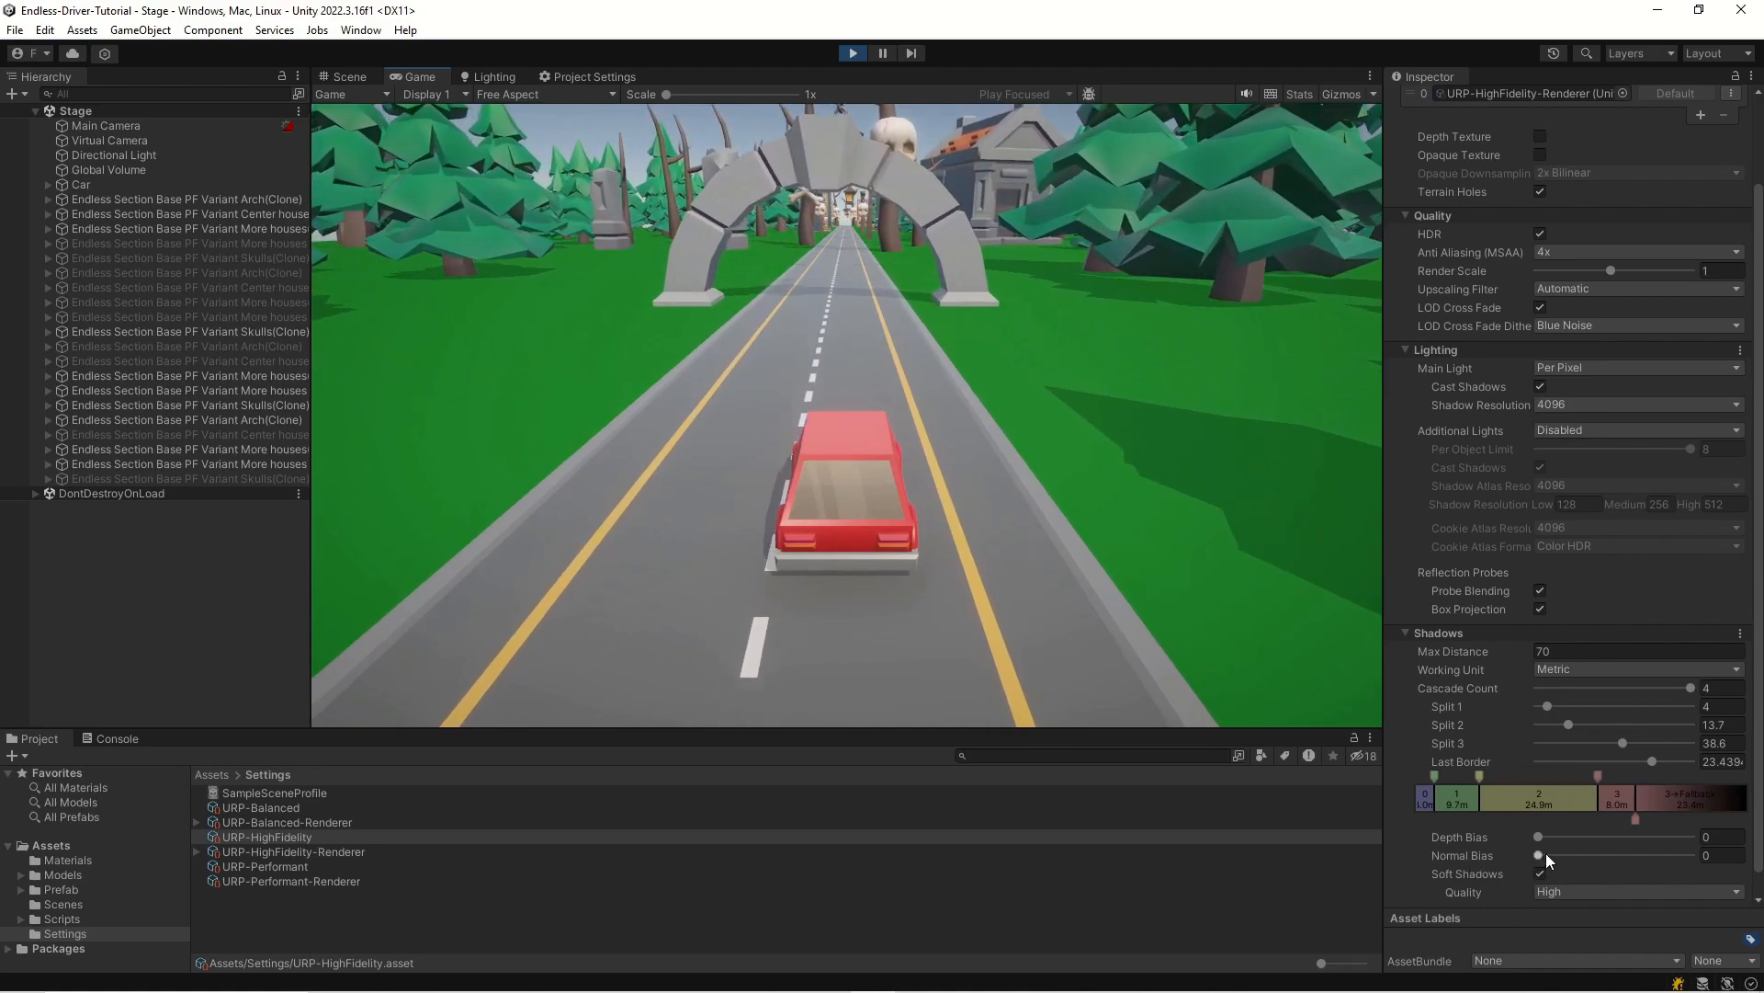
left_click_drag(1539, 854, 1696, 854)
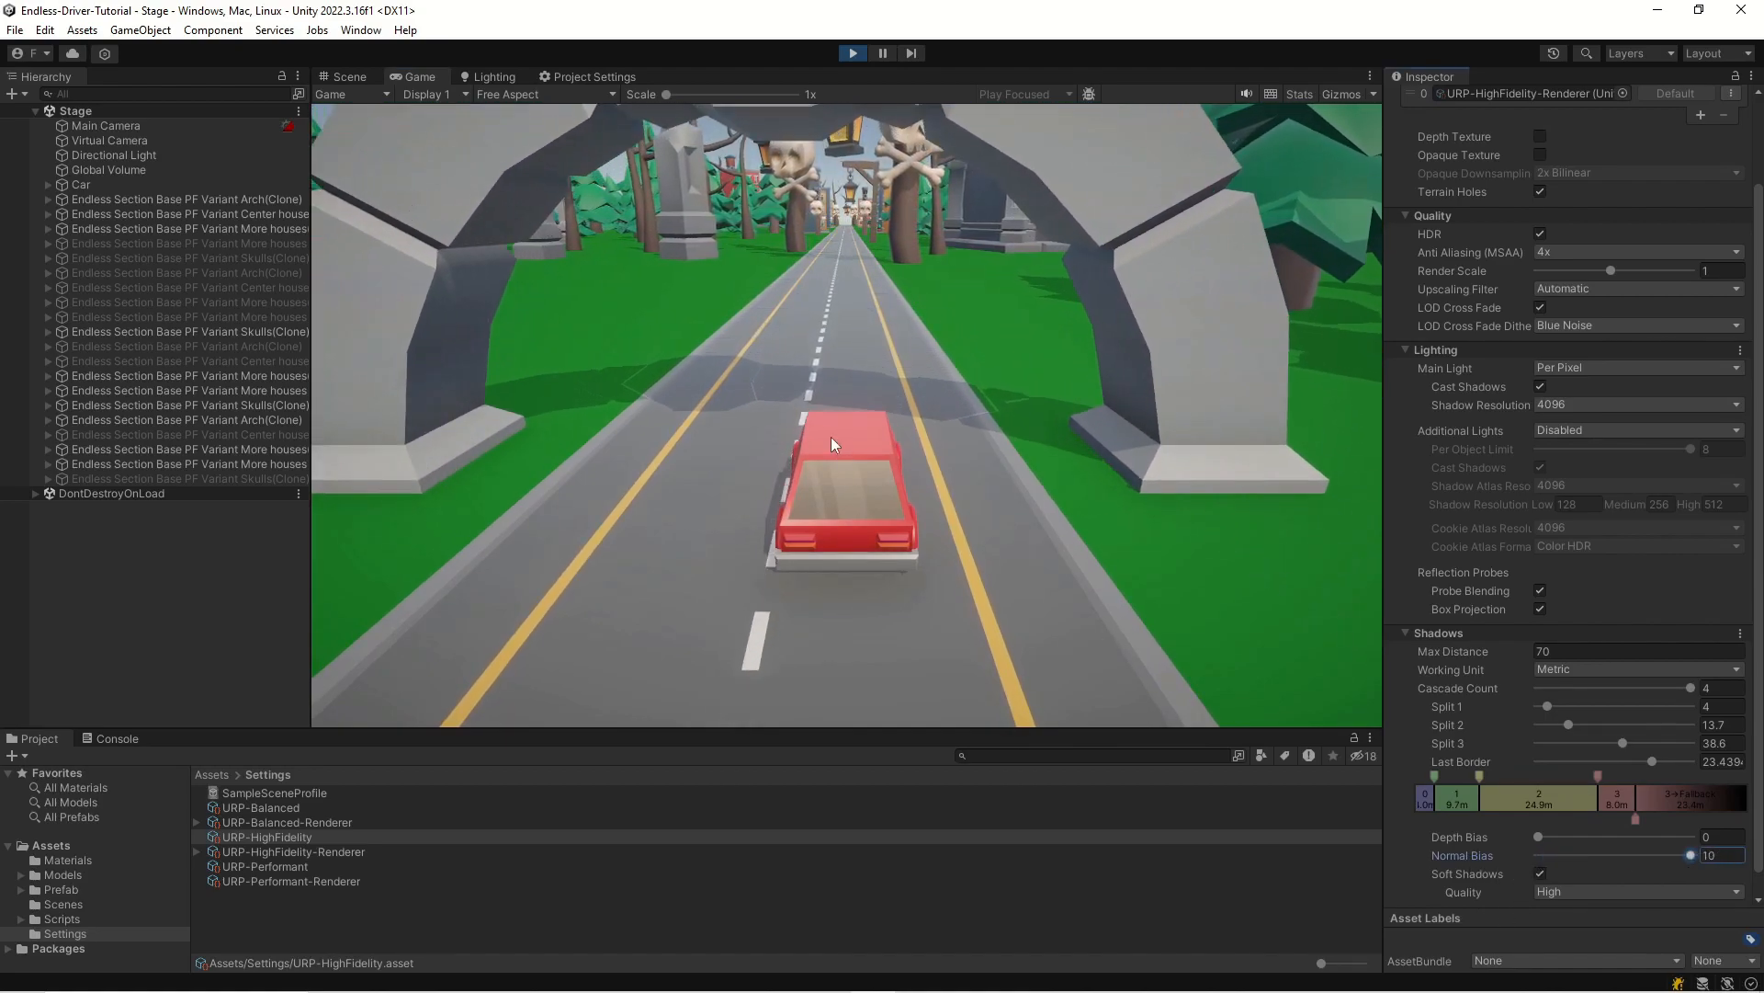
left_click(882, 53)
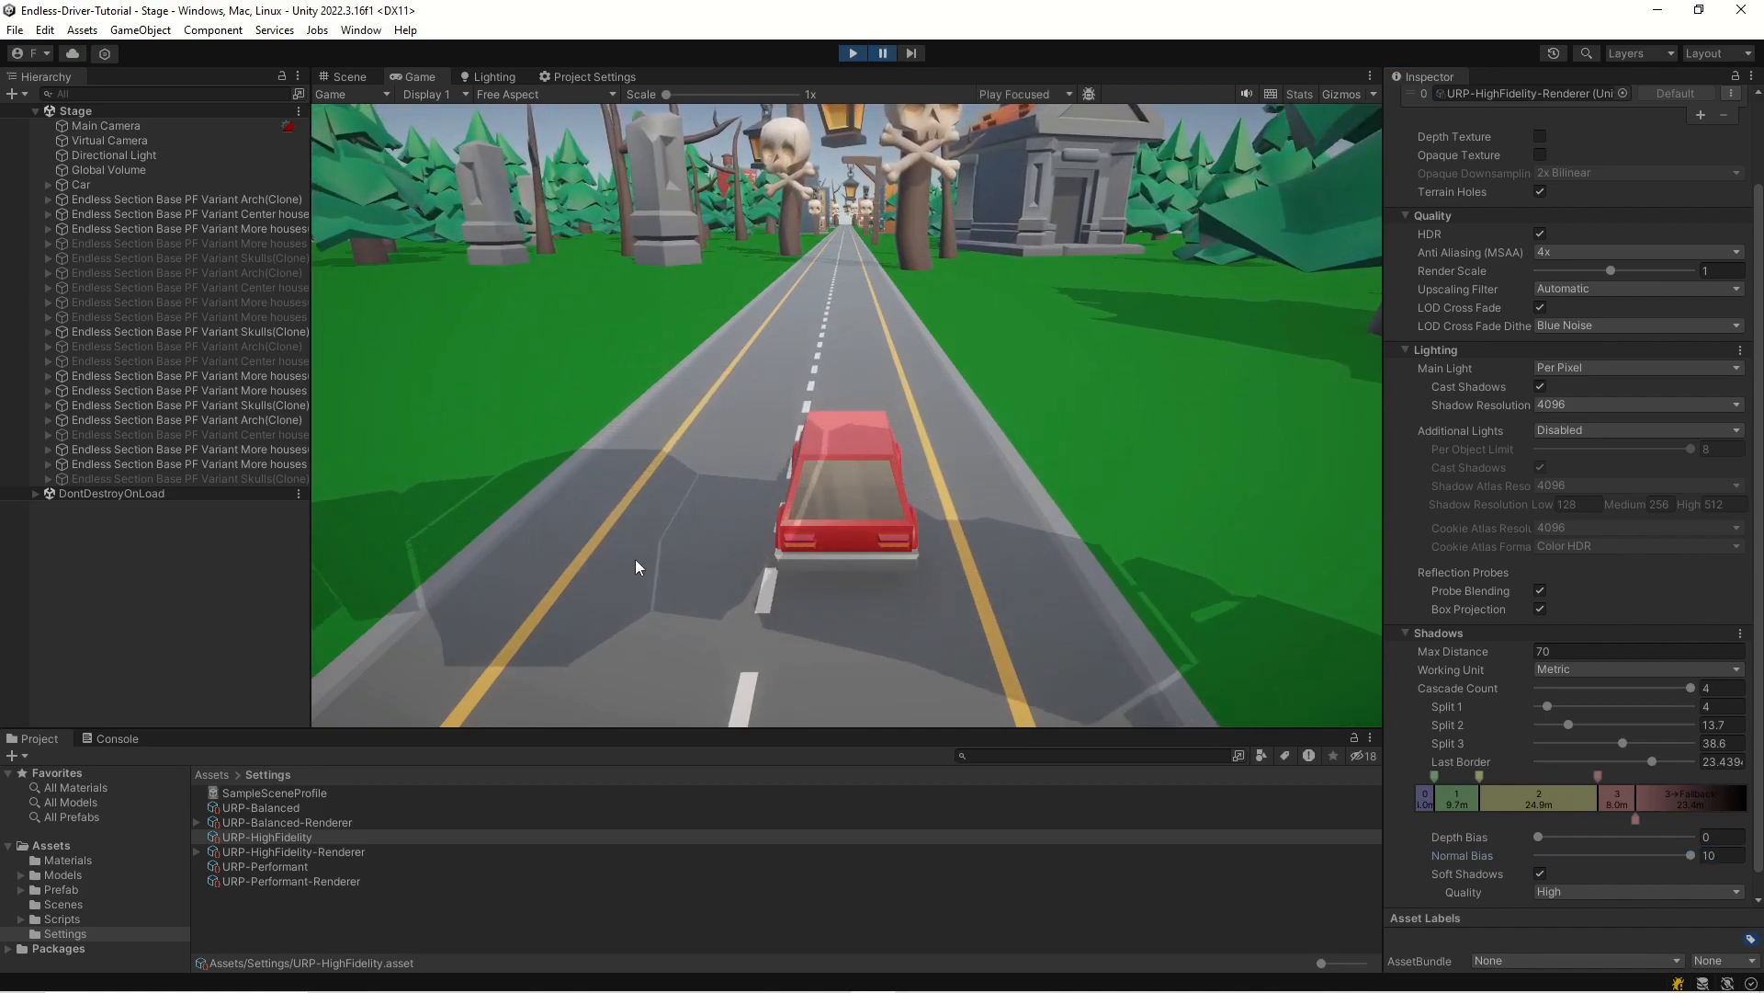
left_click_drag(1691, 855, 1256, 841)
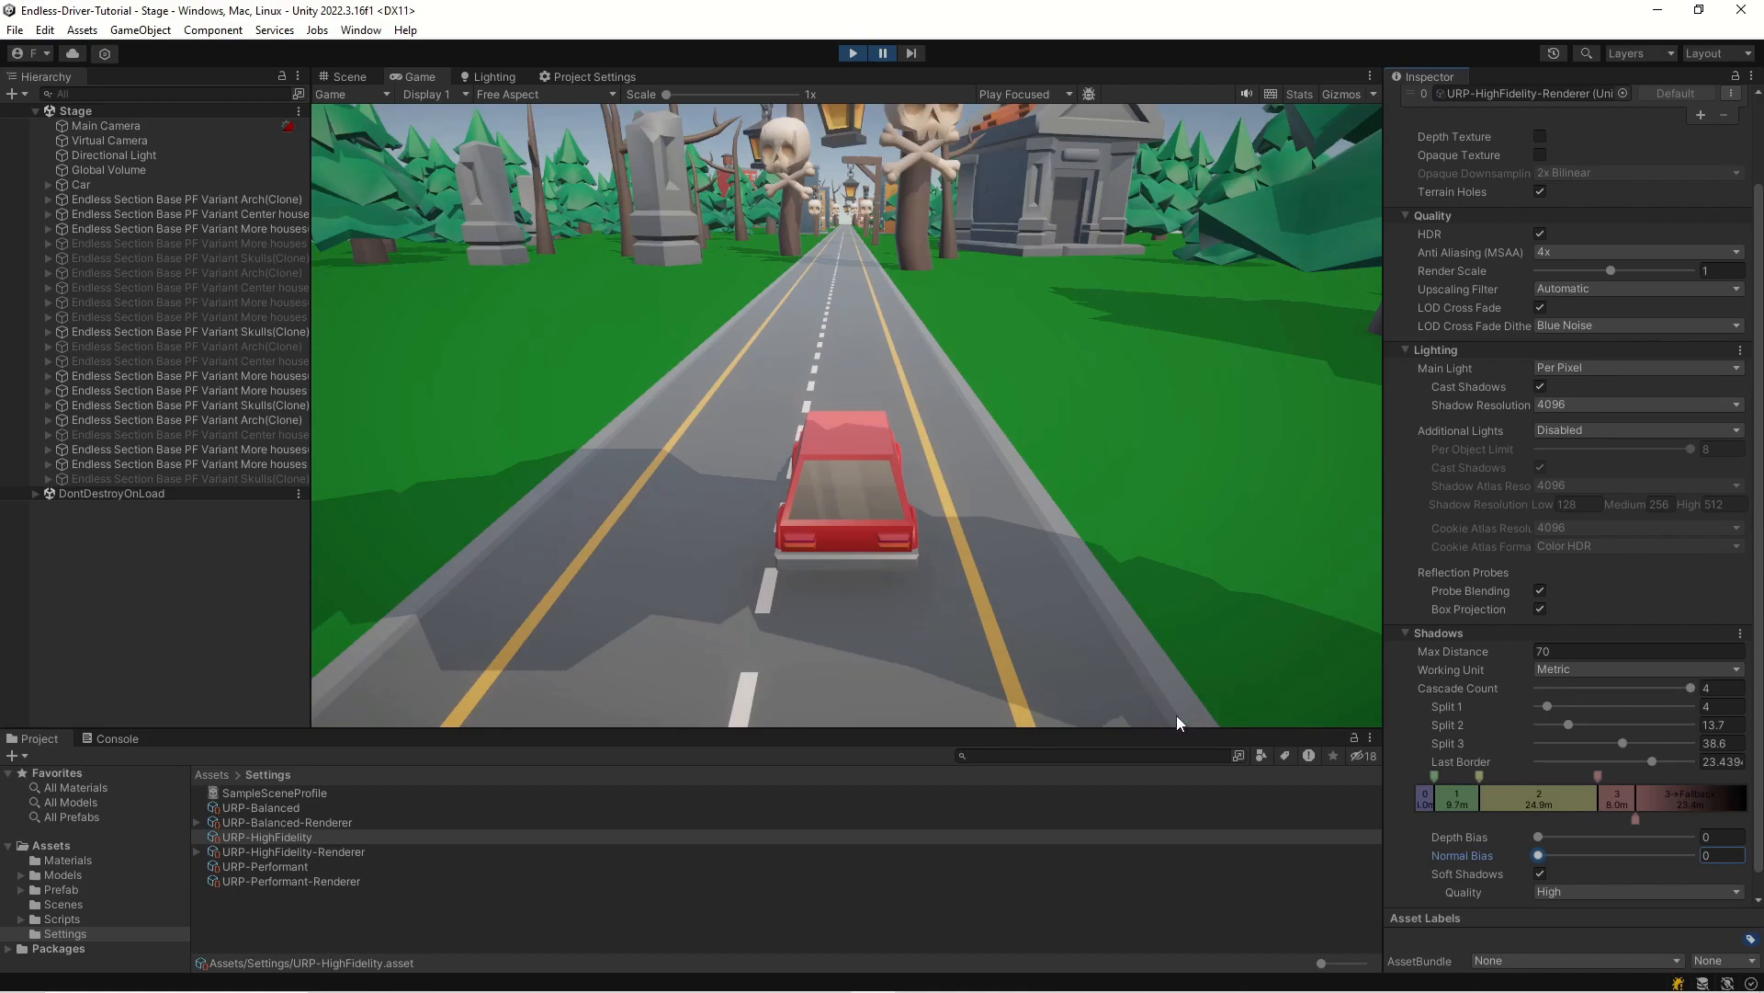
- Turn off Soft Shadows in the URP-HighFidelity asset and stop the running game
left_click(1541, 873)
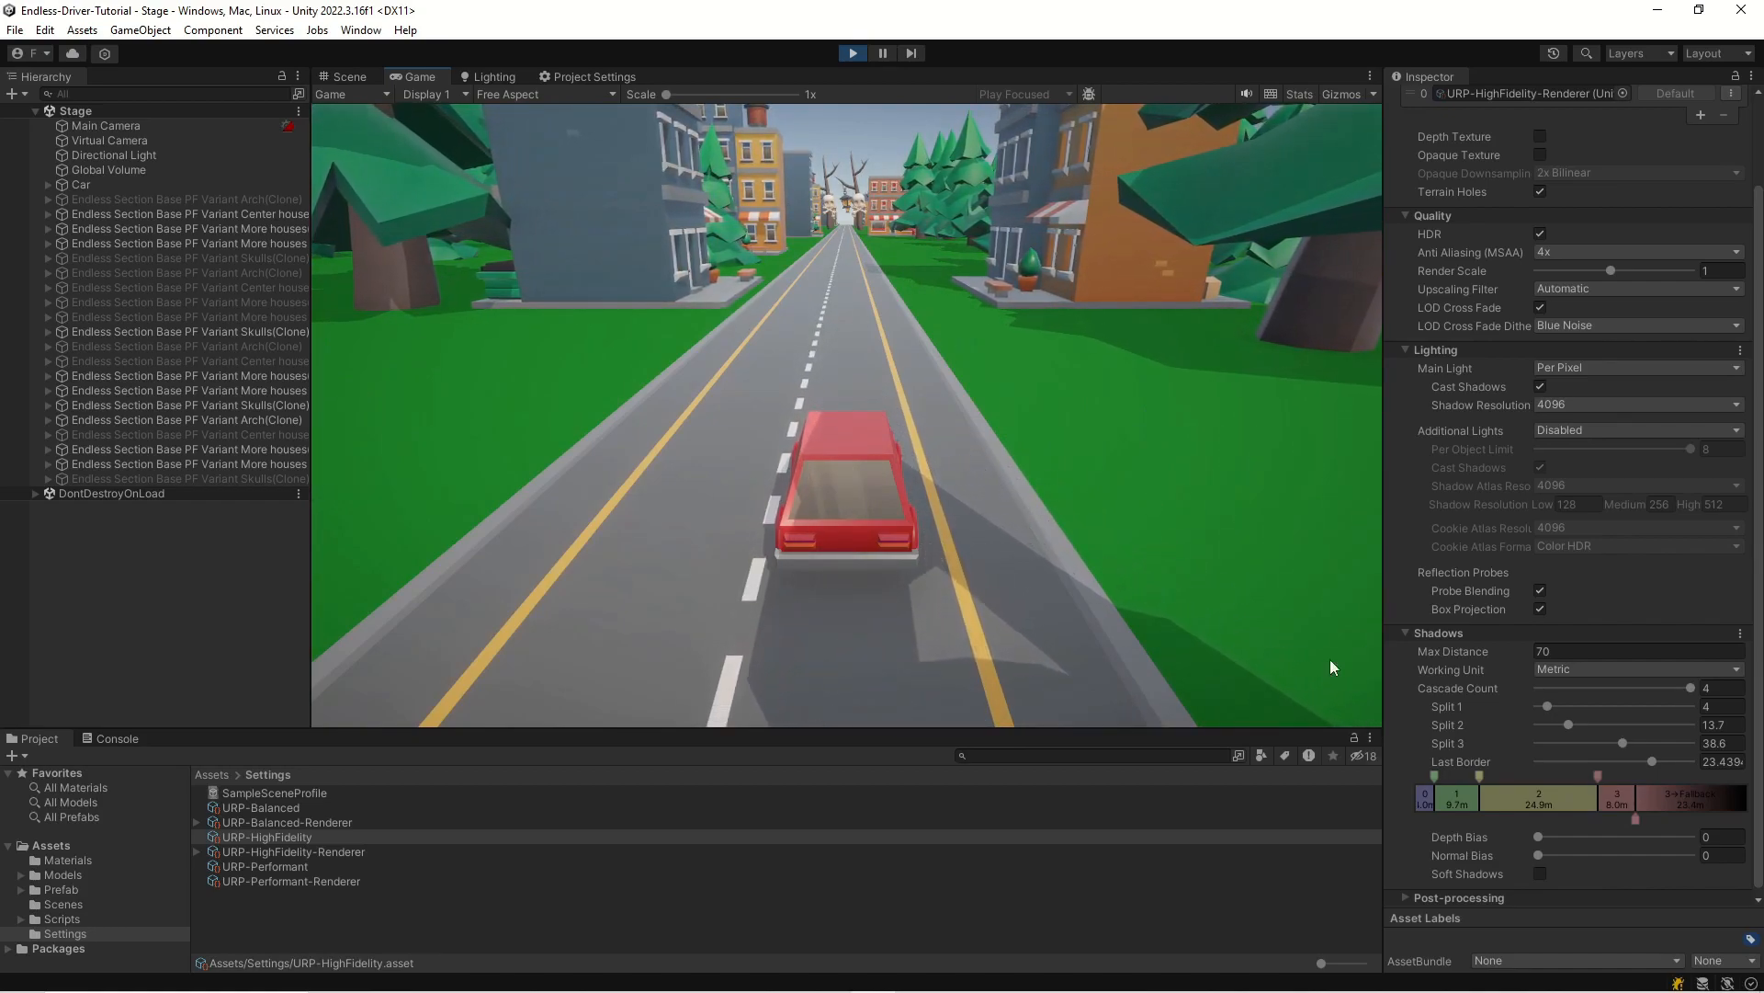
left_click(854, 53)
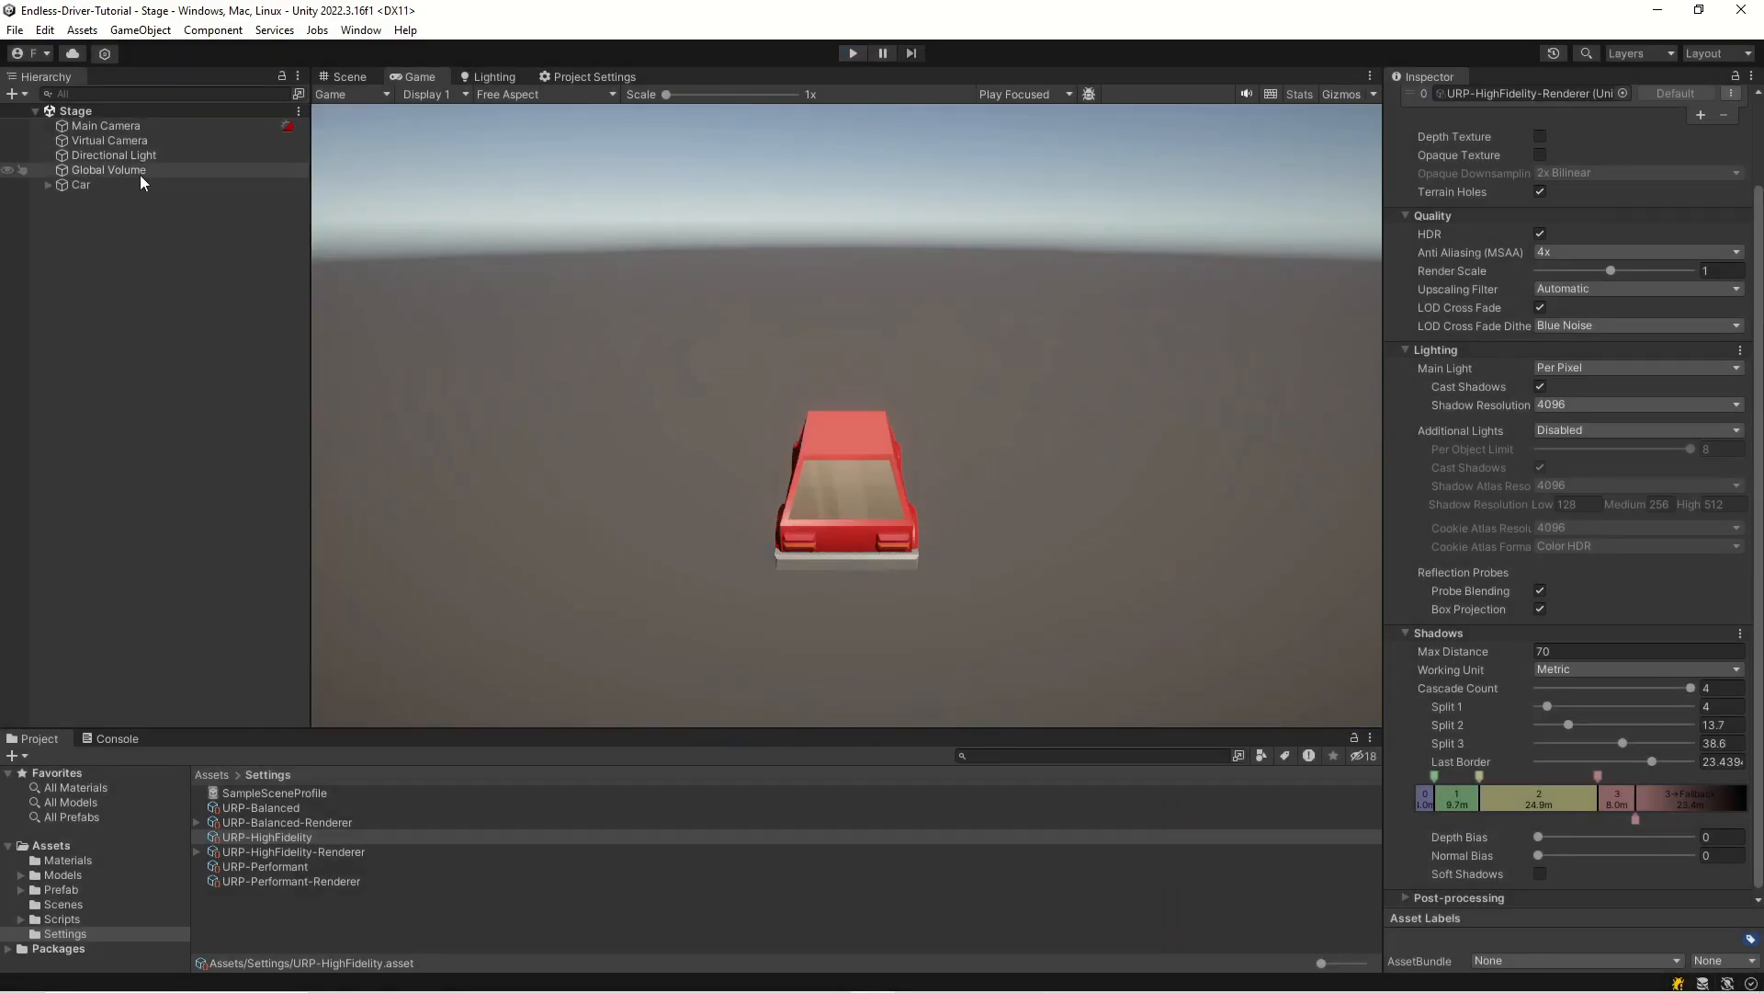
- Set the Directional Light's shadow strength to 0.5 and its shadow type to Hard Shadows, then run the game
left_click(131, 156)
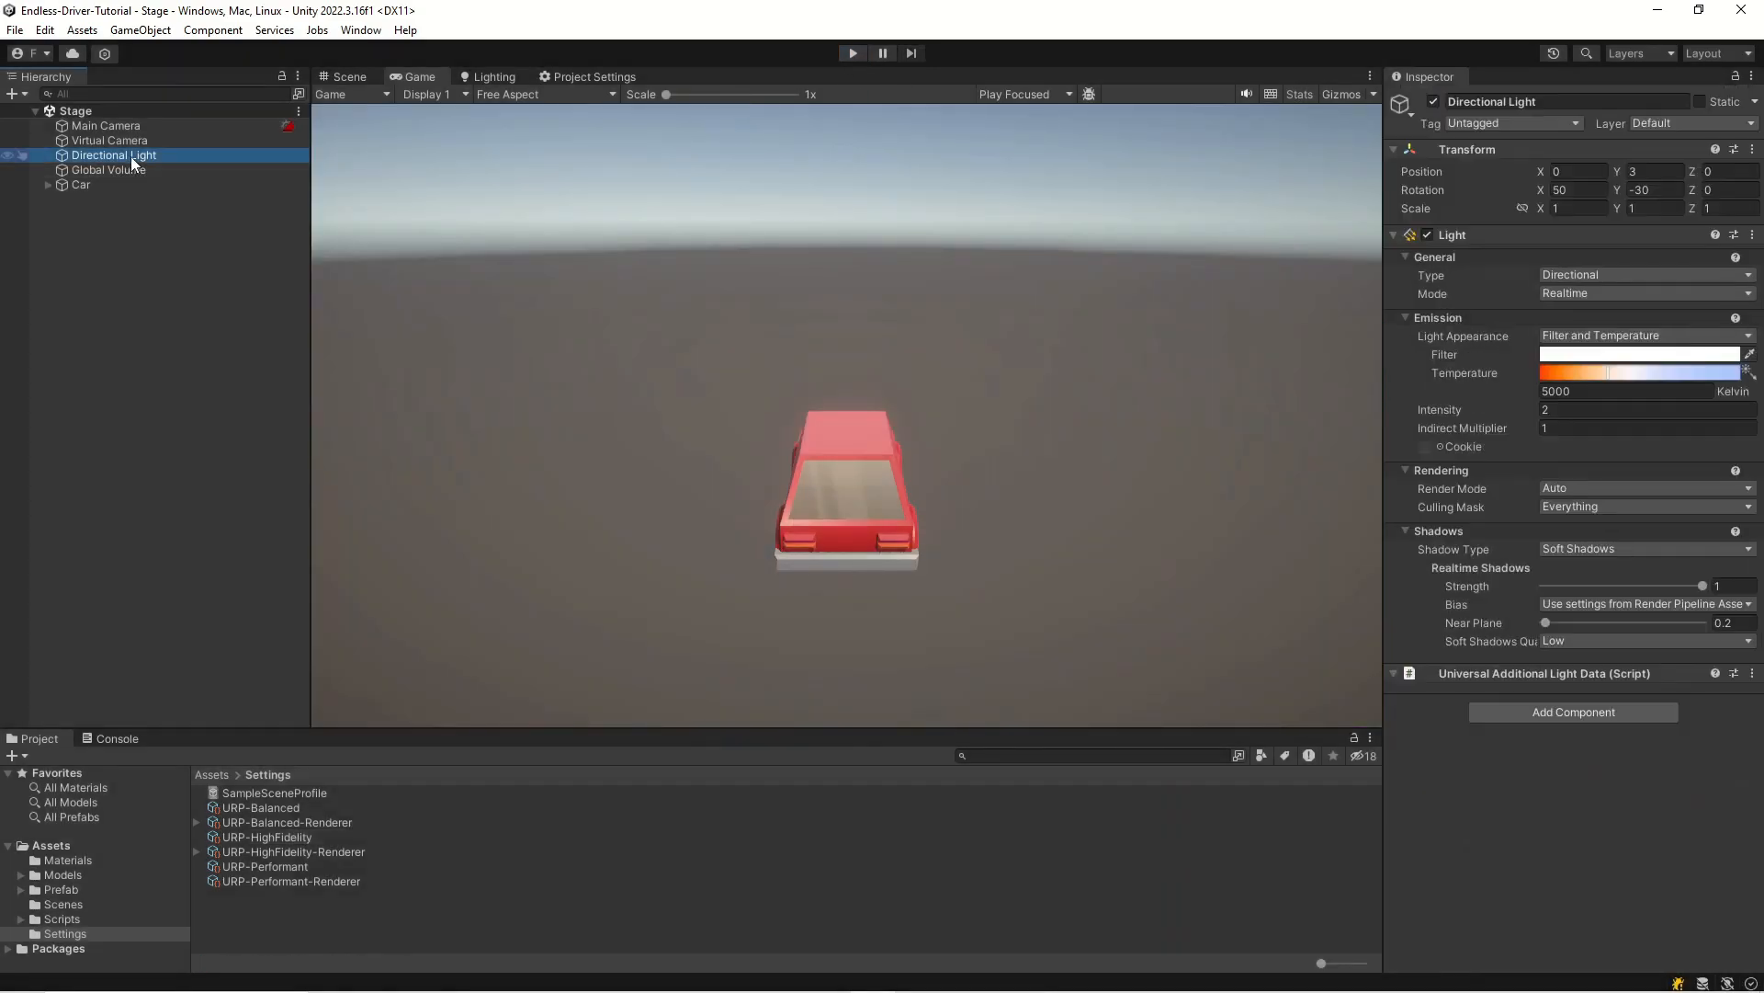
left_click_drag(1705, 585, 1545, 586)
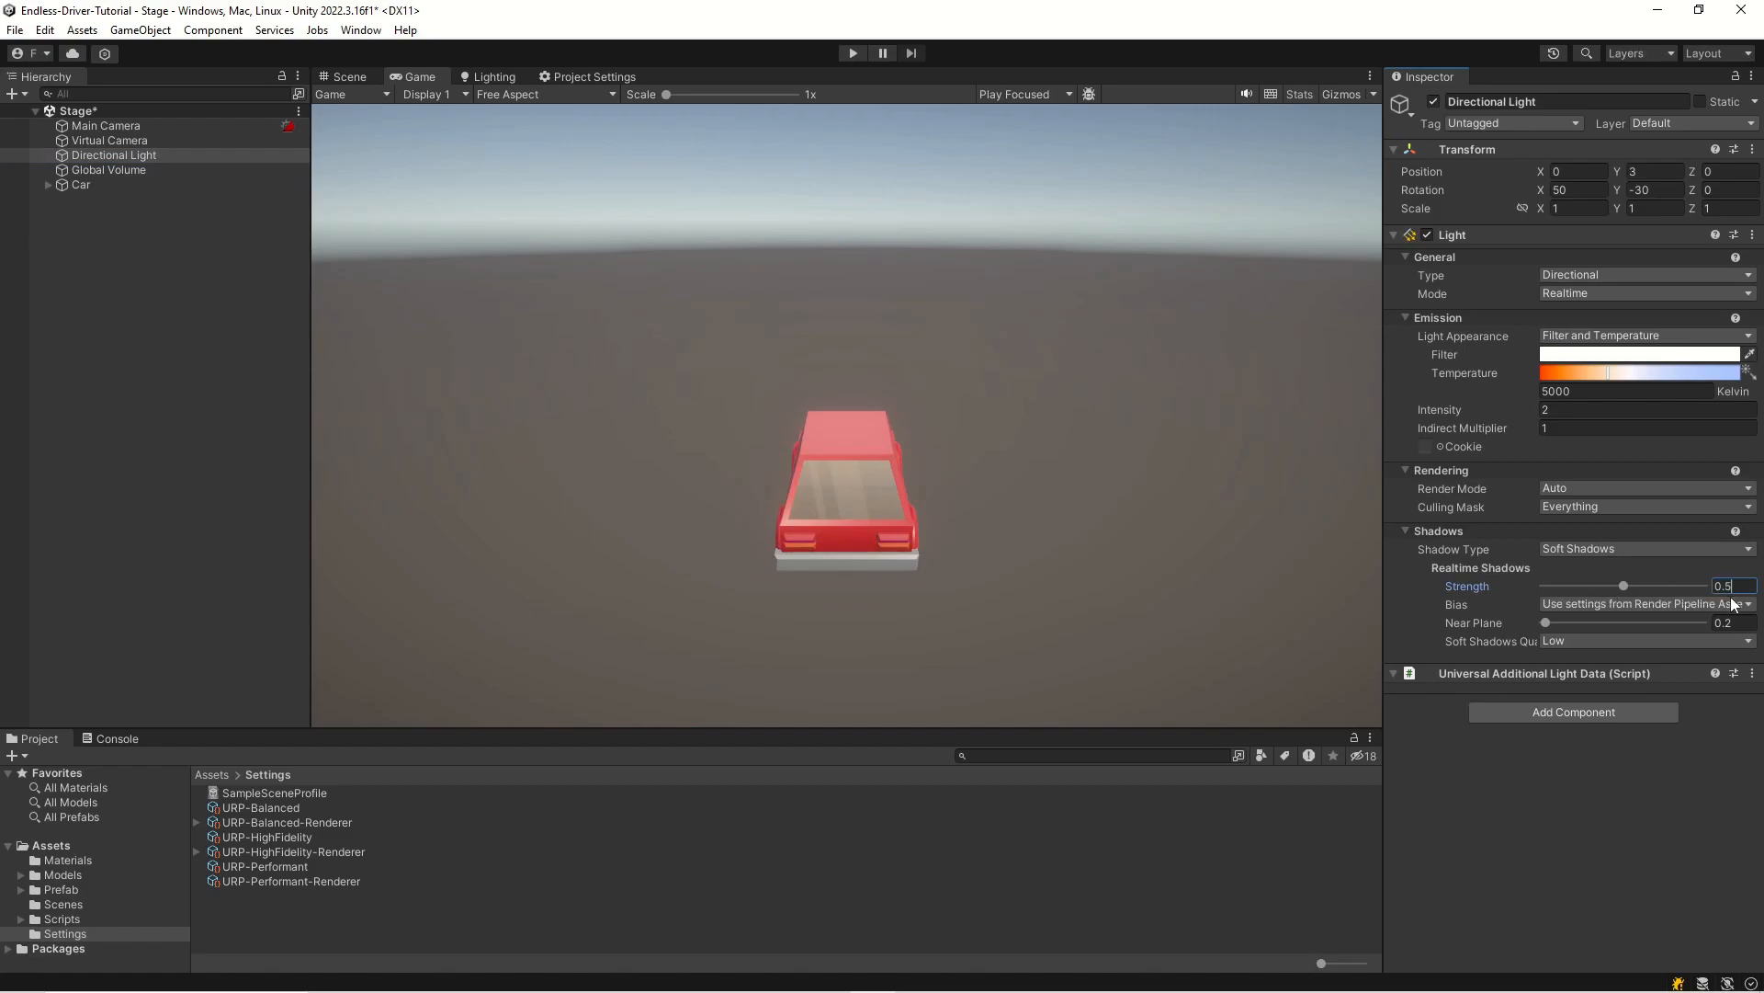
left_click(1603, 548)
left_click(1604, 587)
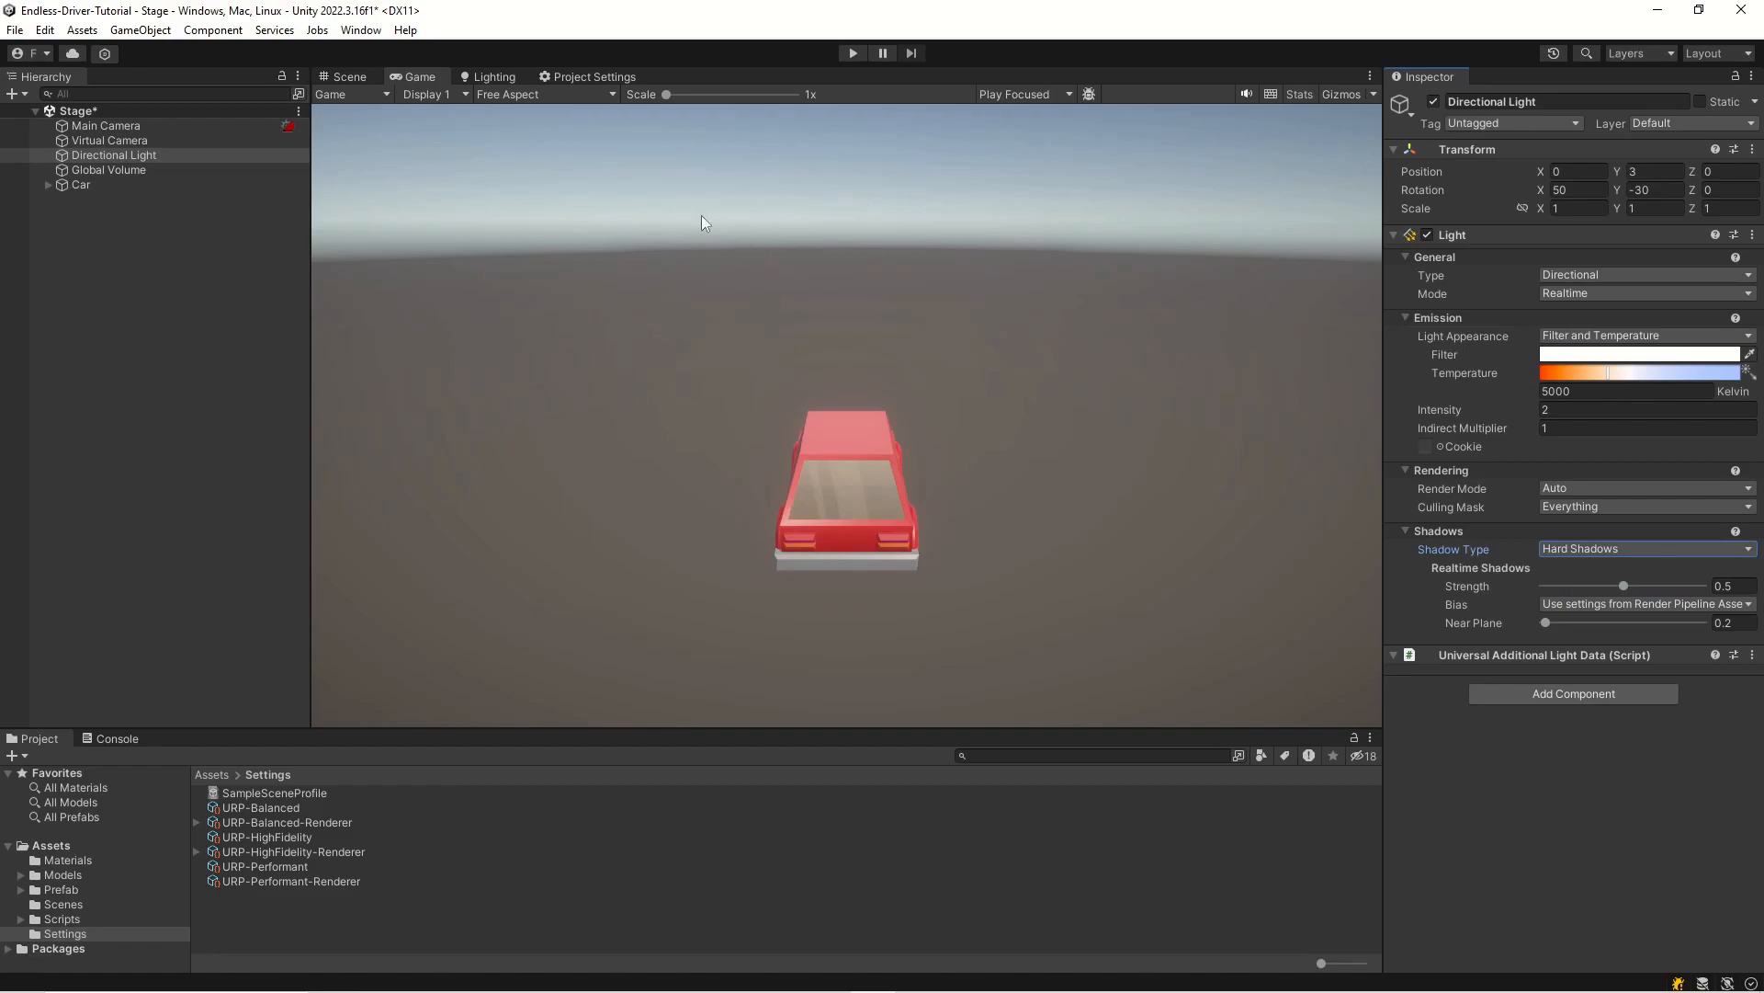
left_click(844, 51)
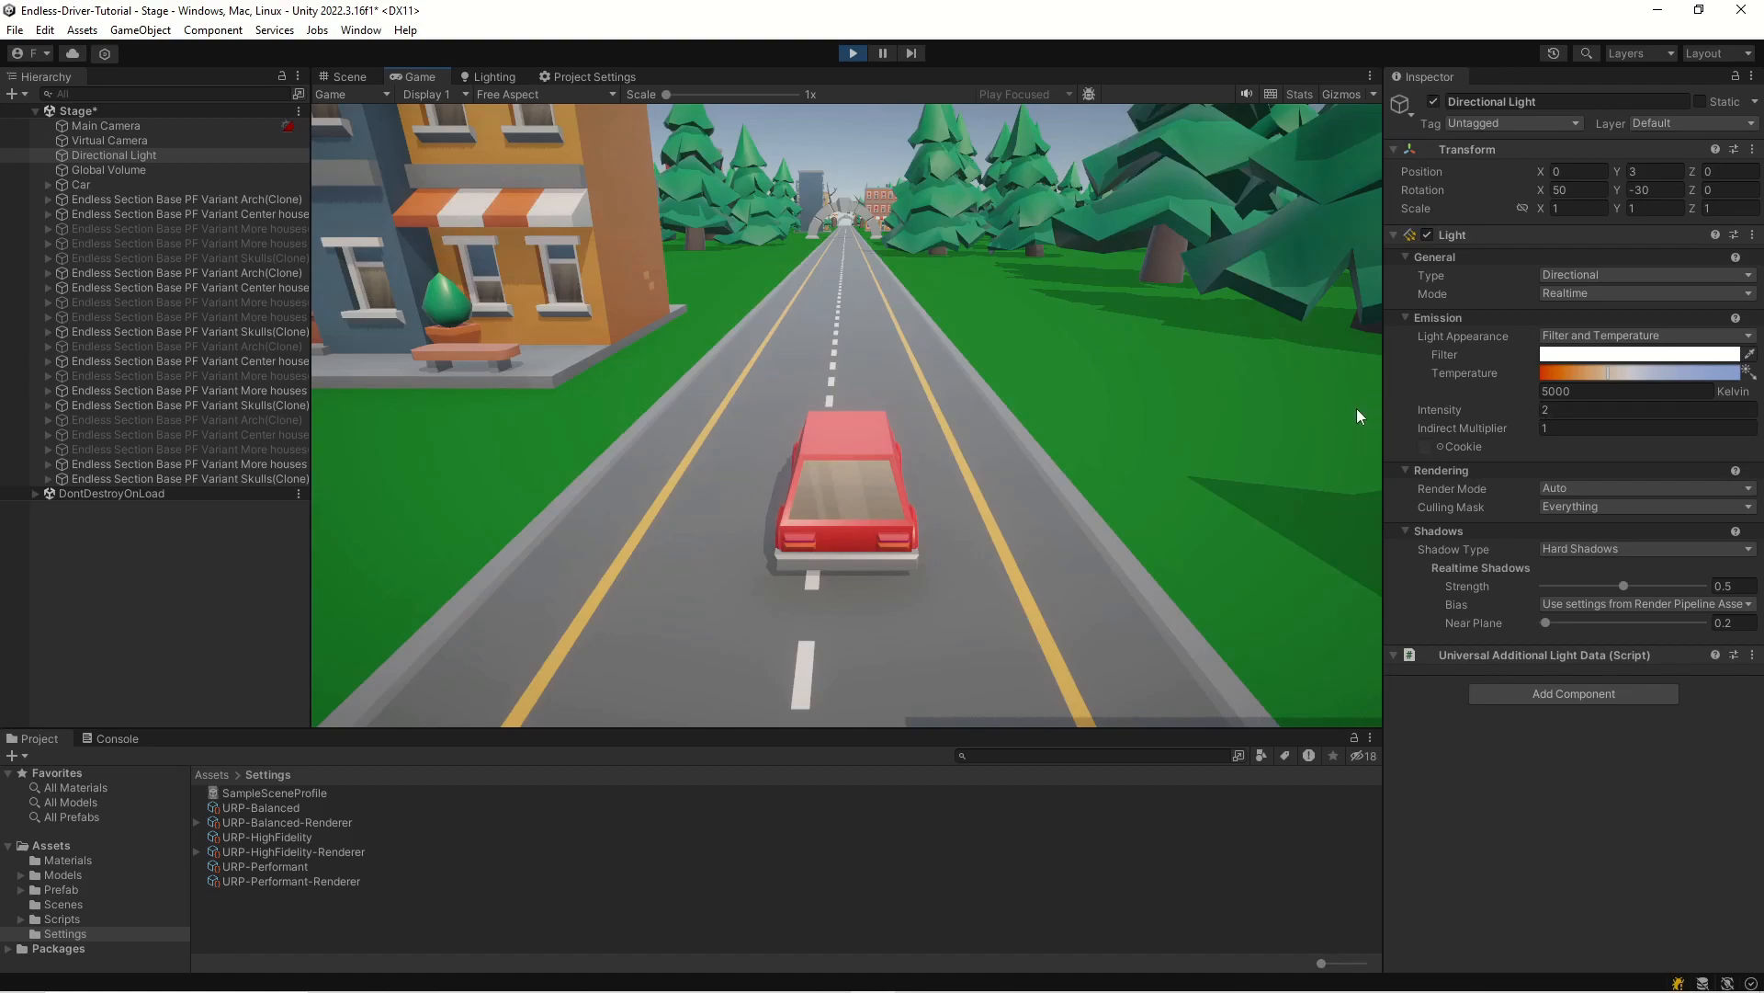
- Compare Directional Light intensities of 1 and 5 in the running game, then restore the intensity to 2
left_click(1501, 423)
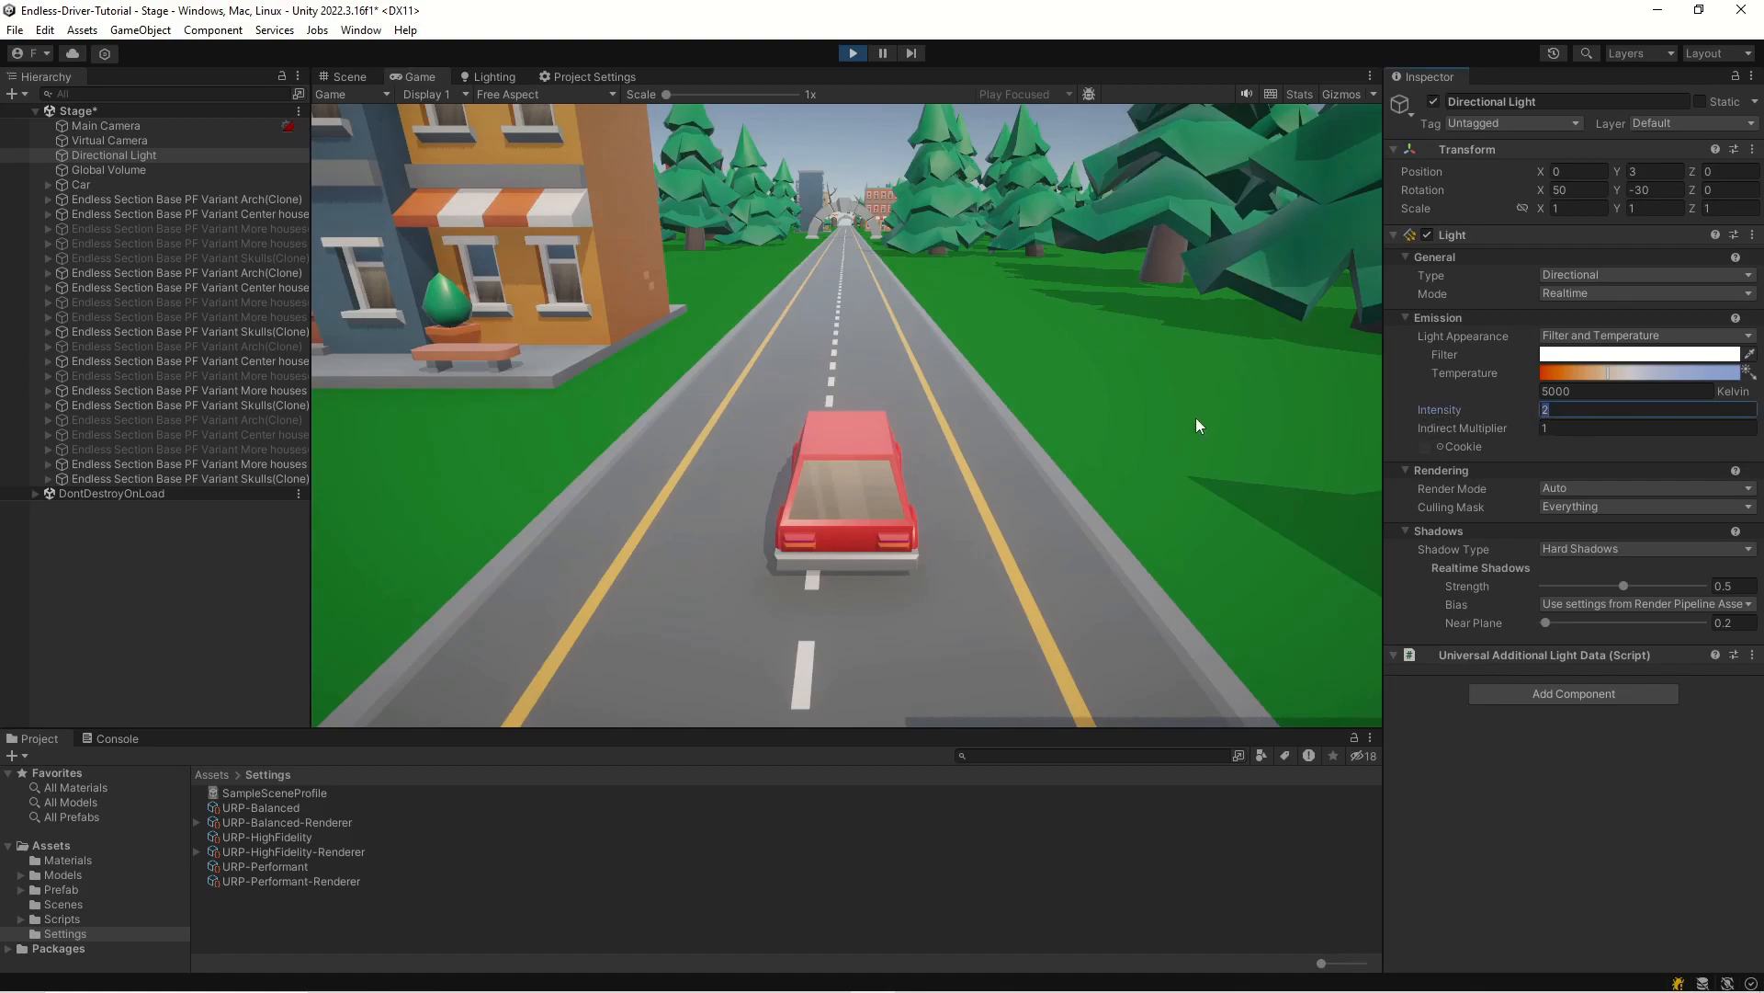
type("1")
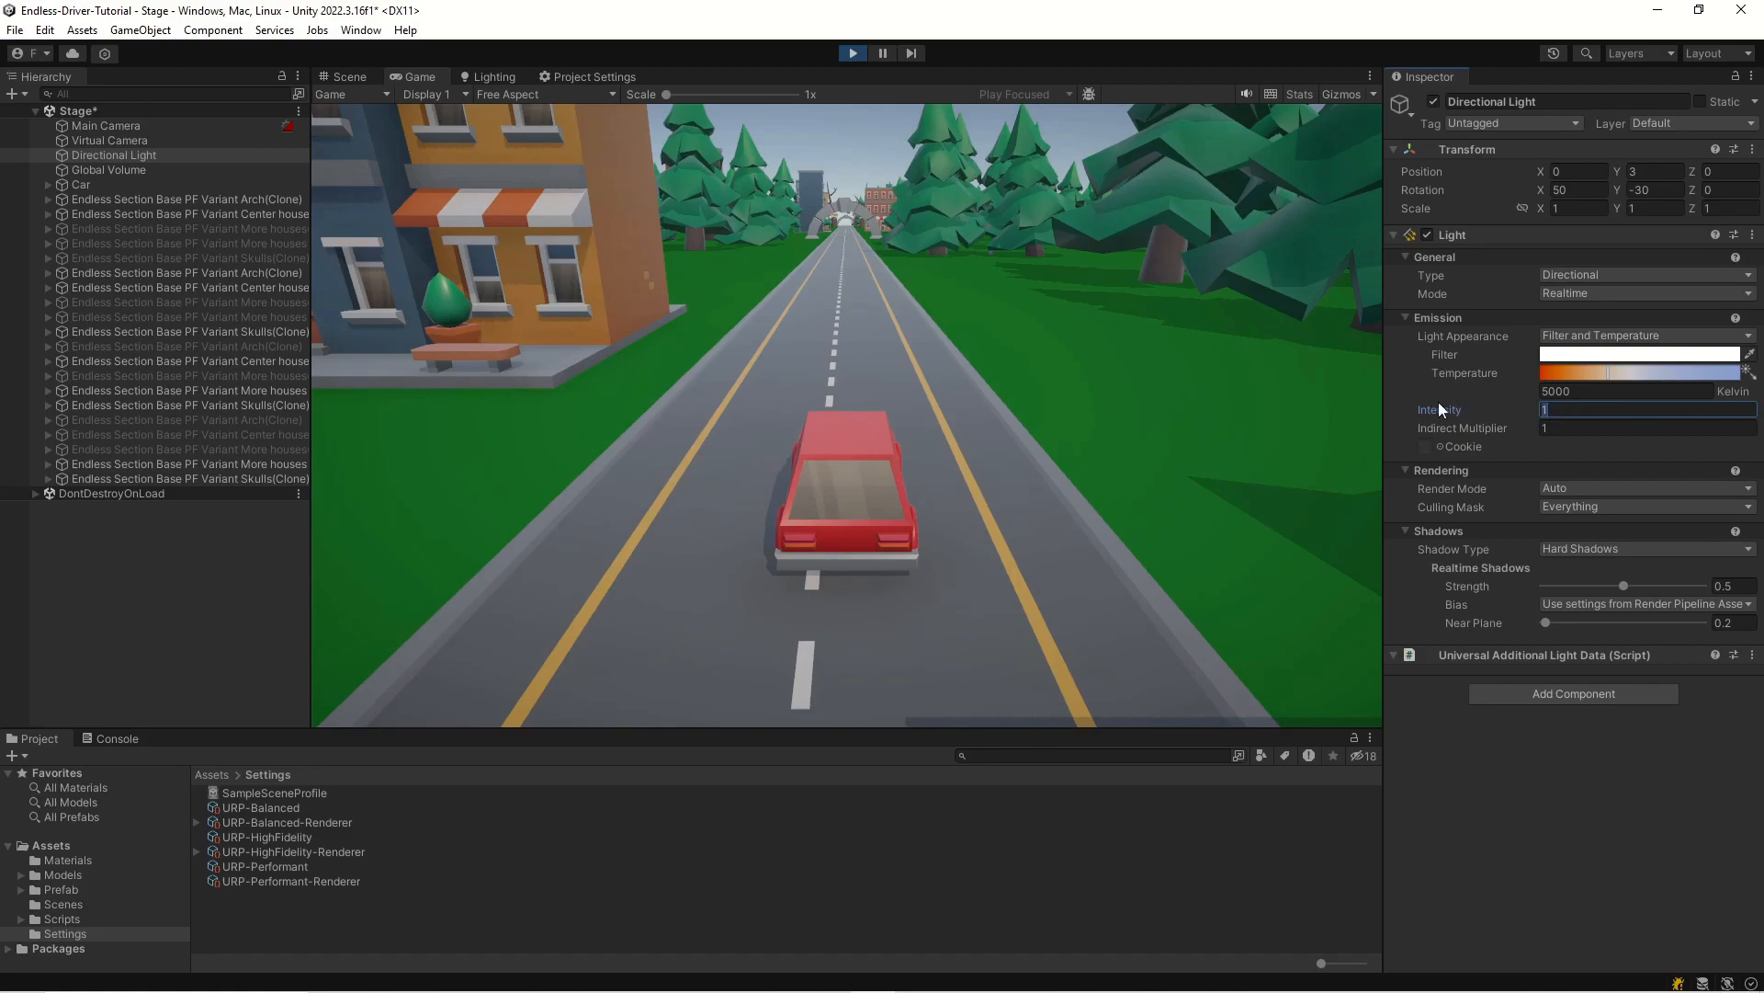
type("5")
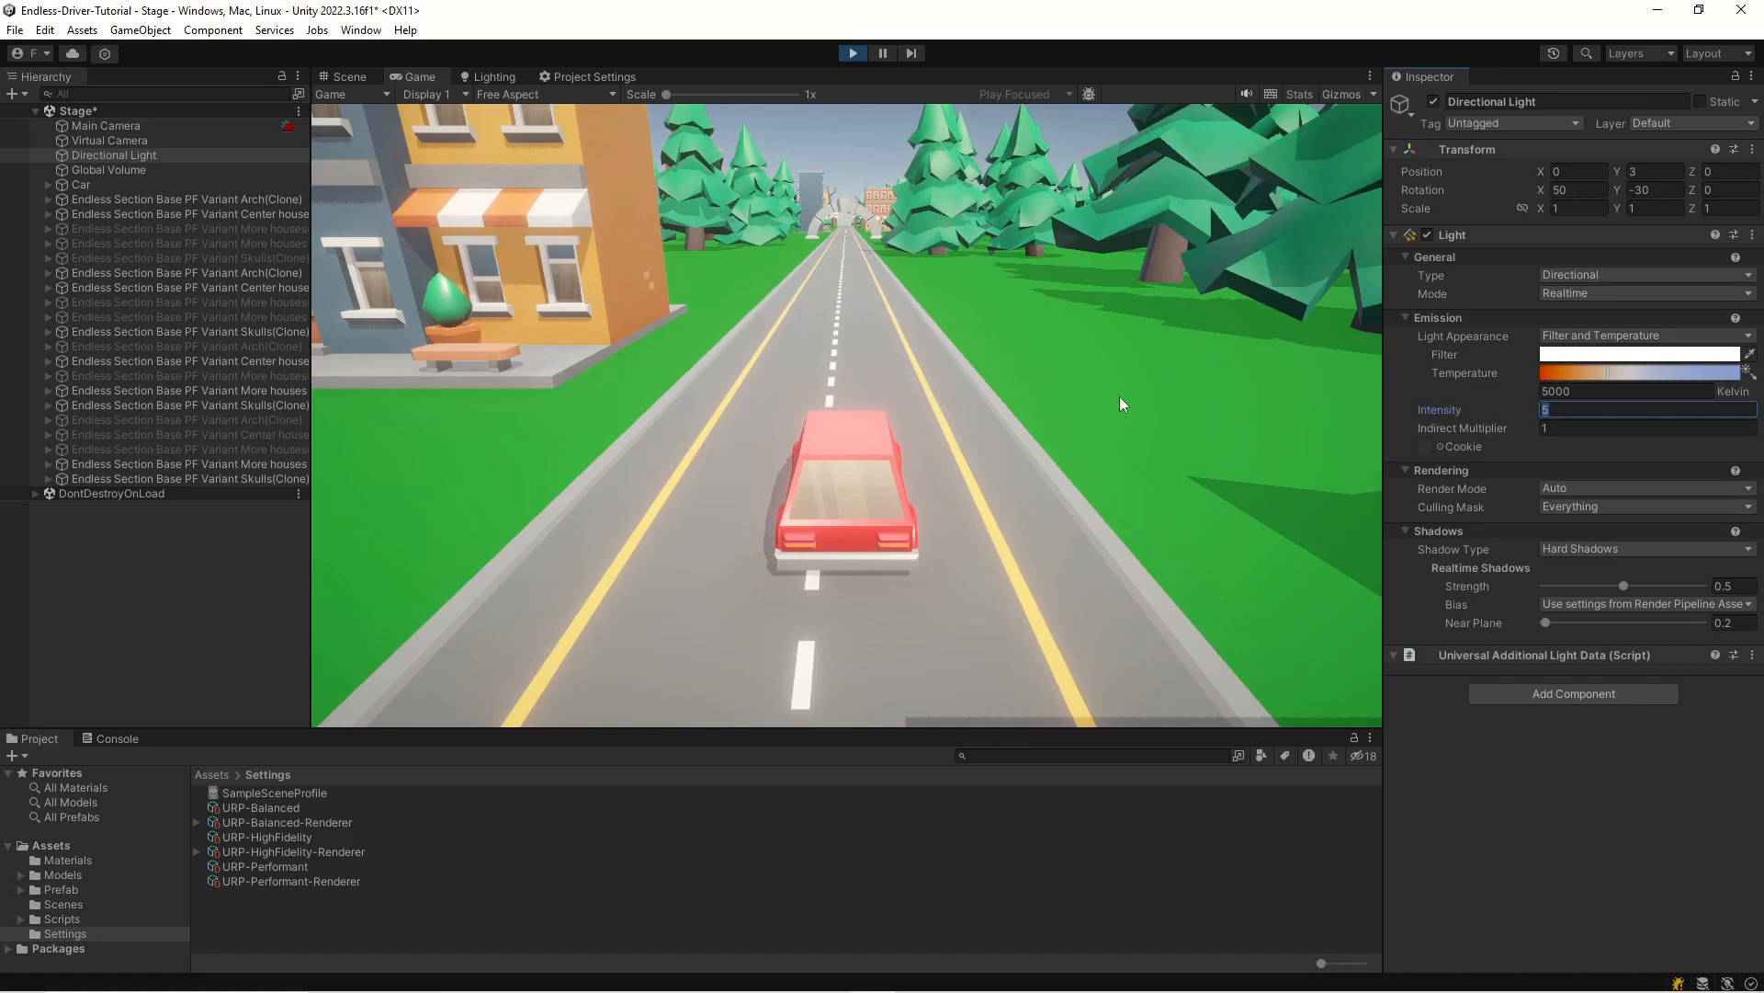
type("2")
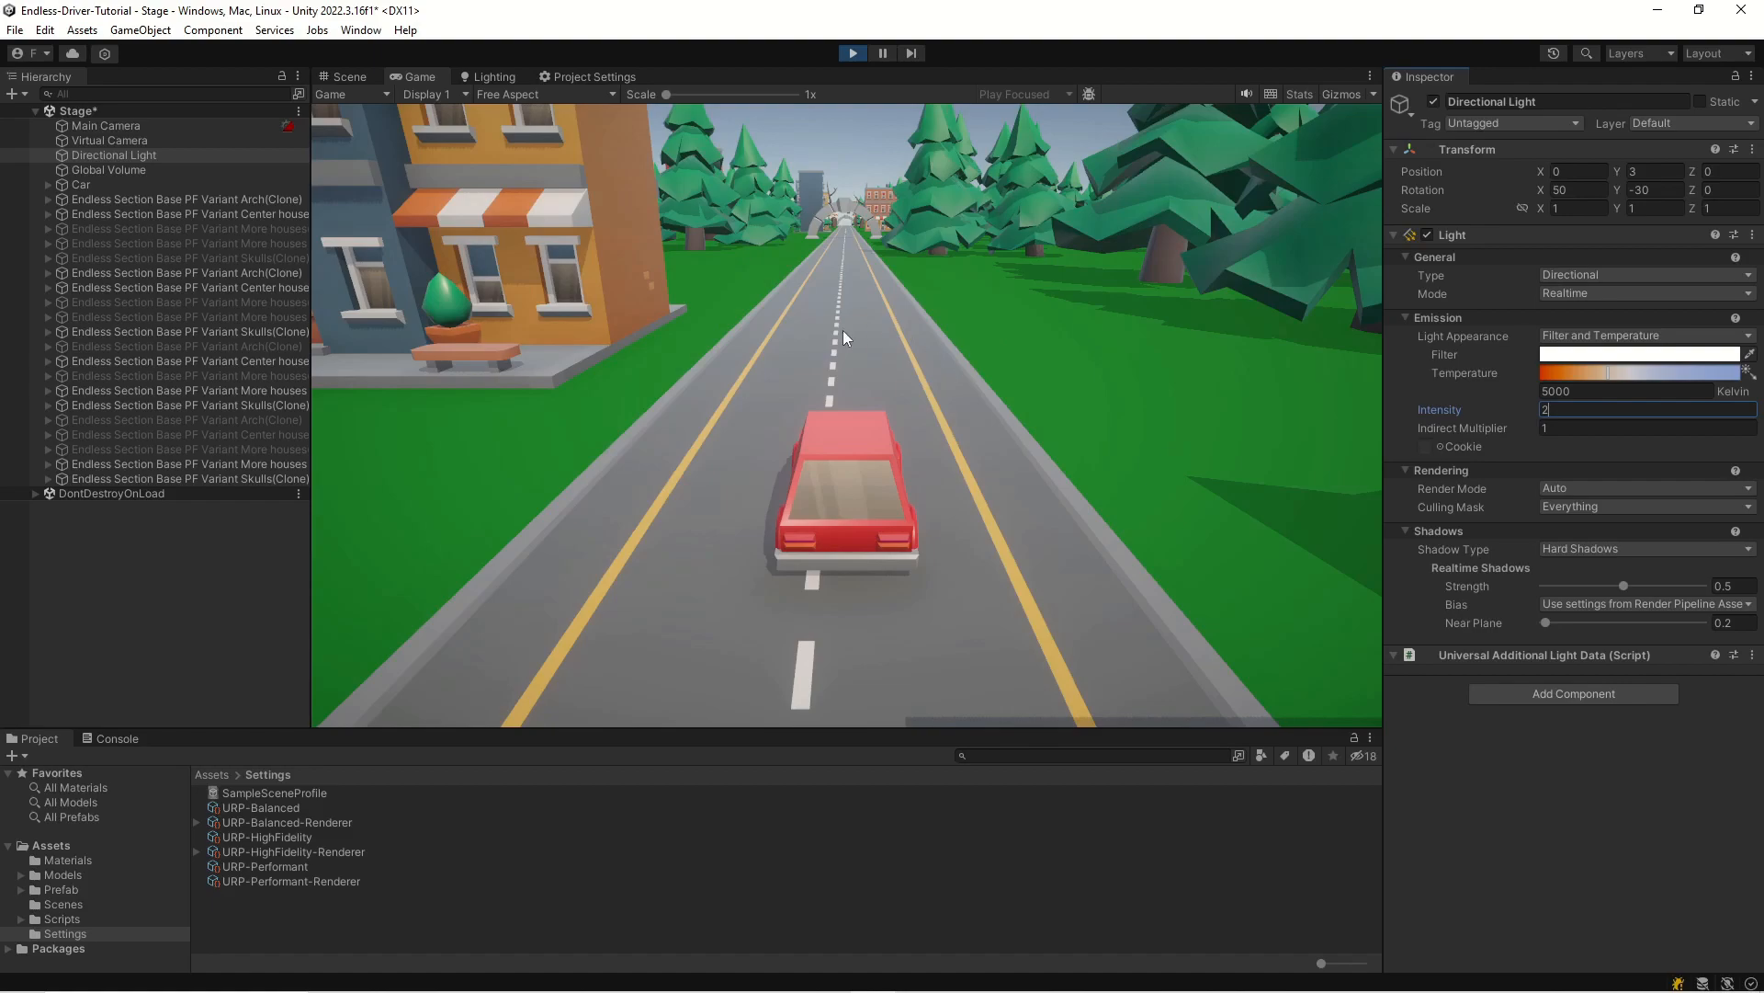
- Dock the Lighting window beside the game view and show its Environment settings
left_click(497, 78)
left_click_drag(481, 75, 1310, 331)
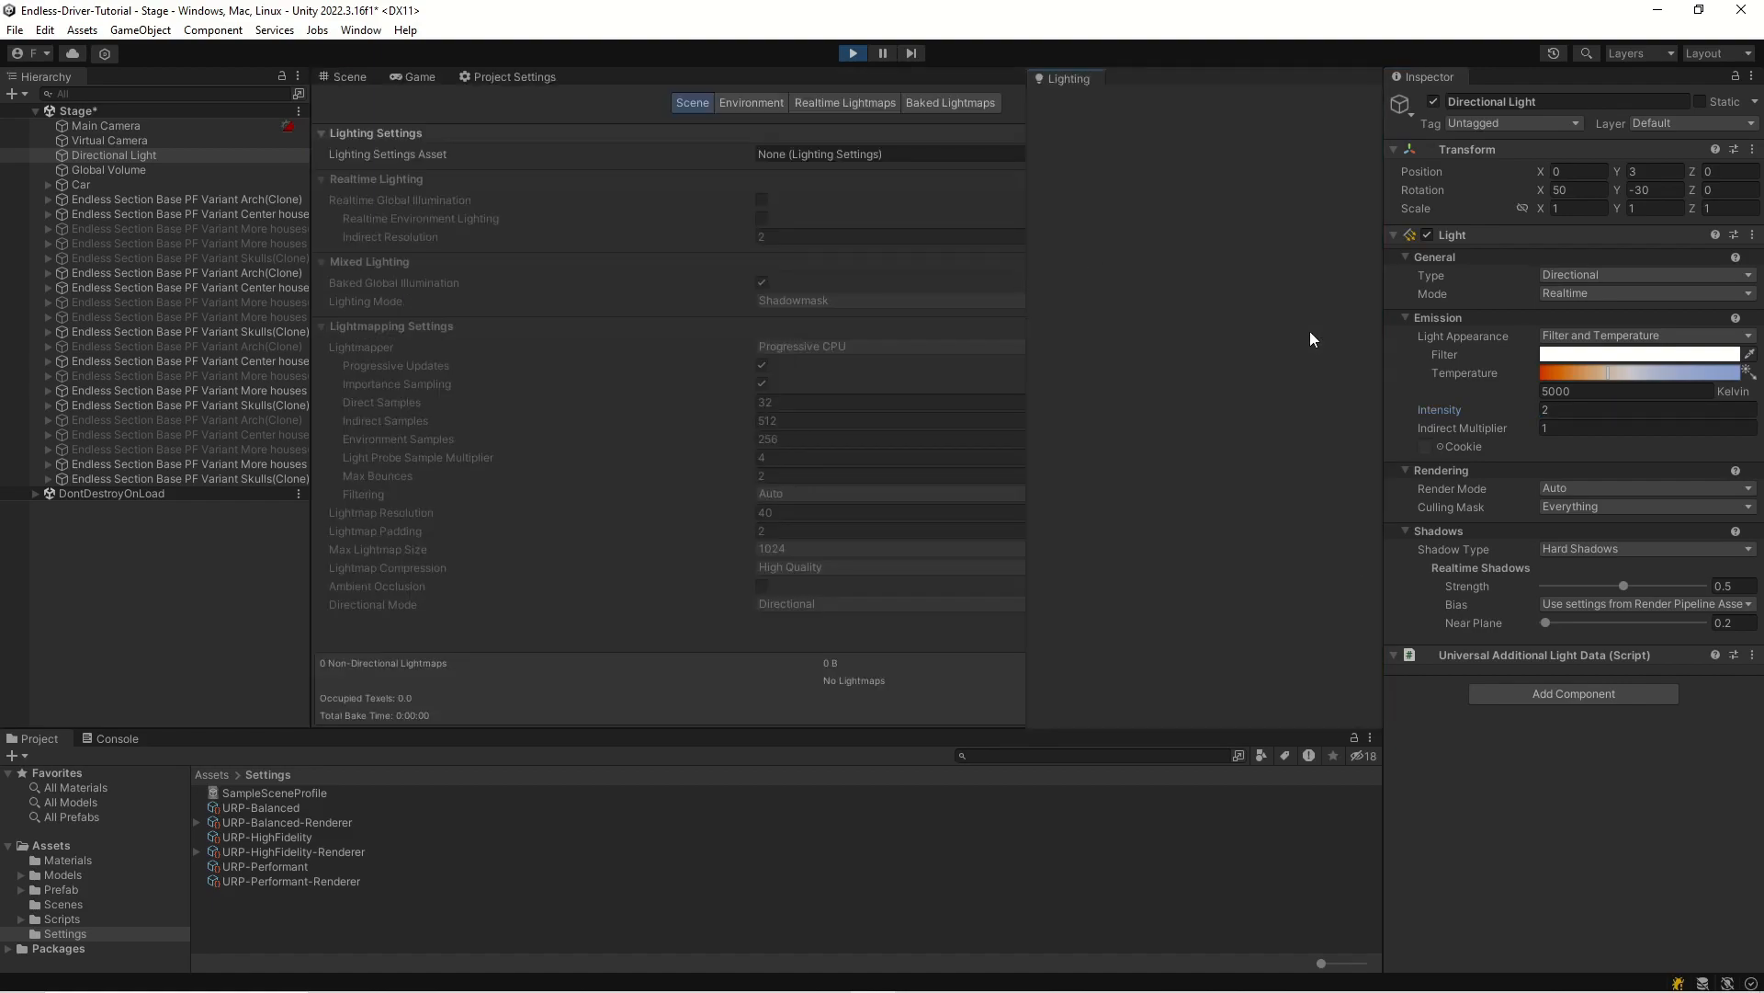
left_click(1108, 104)
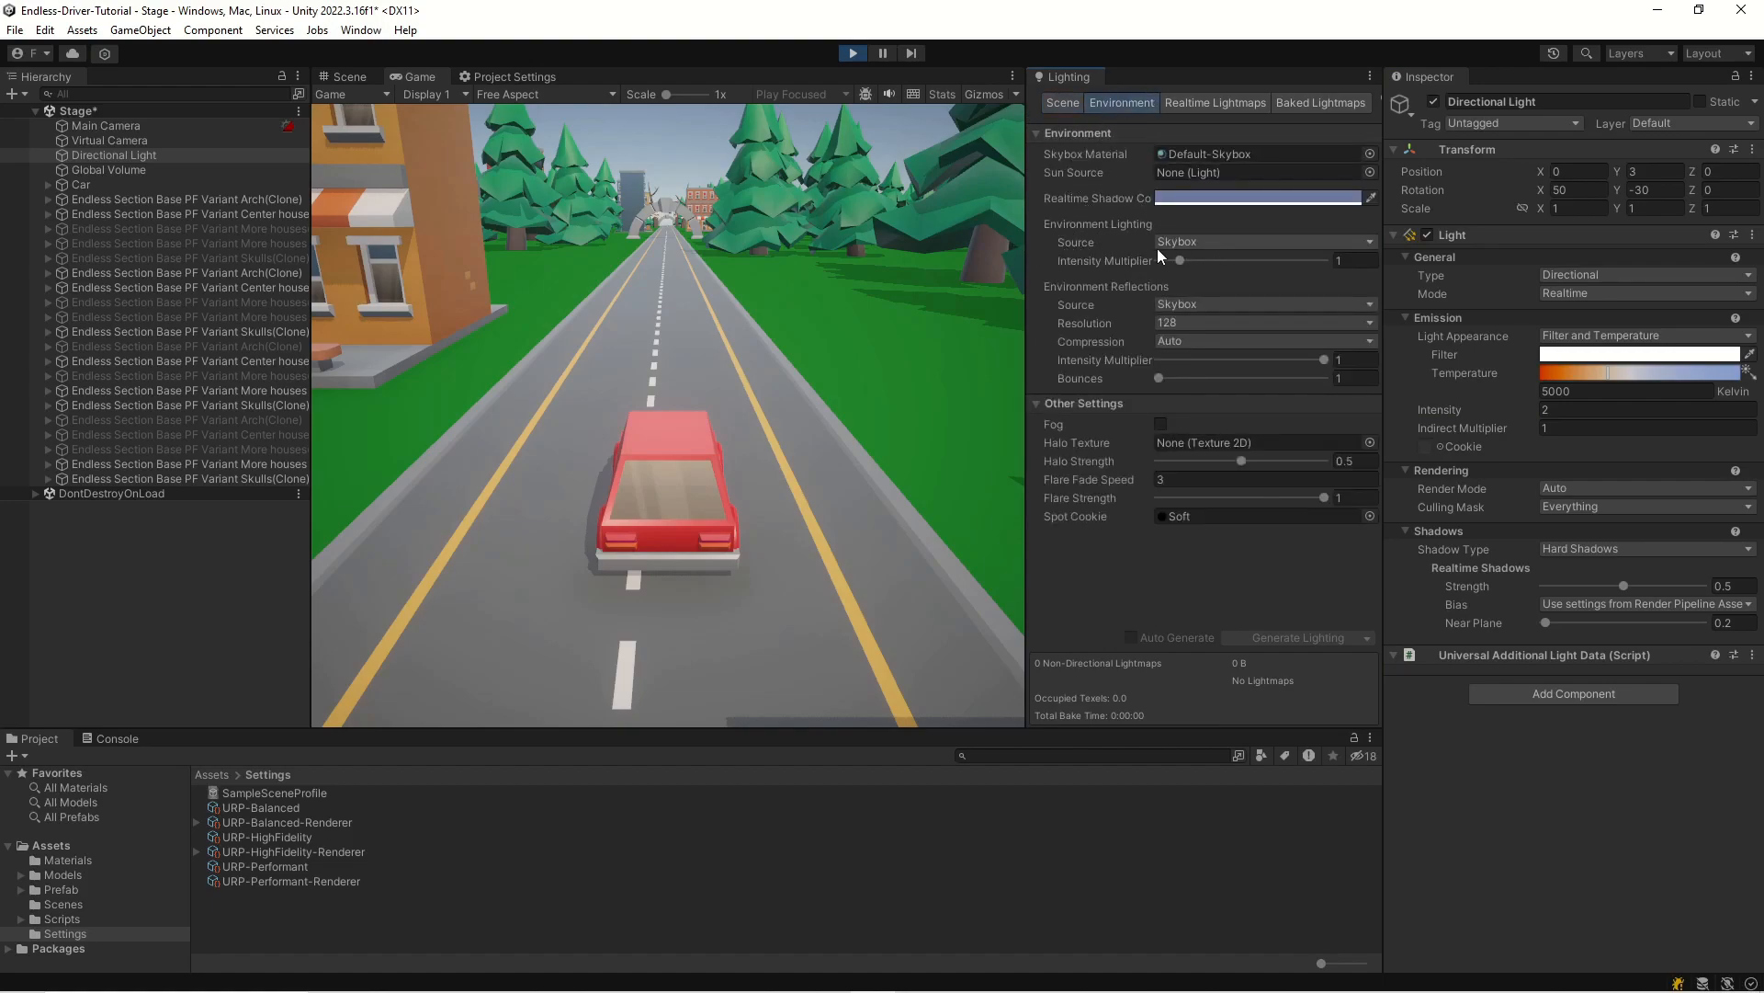
- Try Gradient as the Environment Lighting source in the running game, then return it to Skybox
left_click(1203, 241)
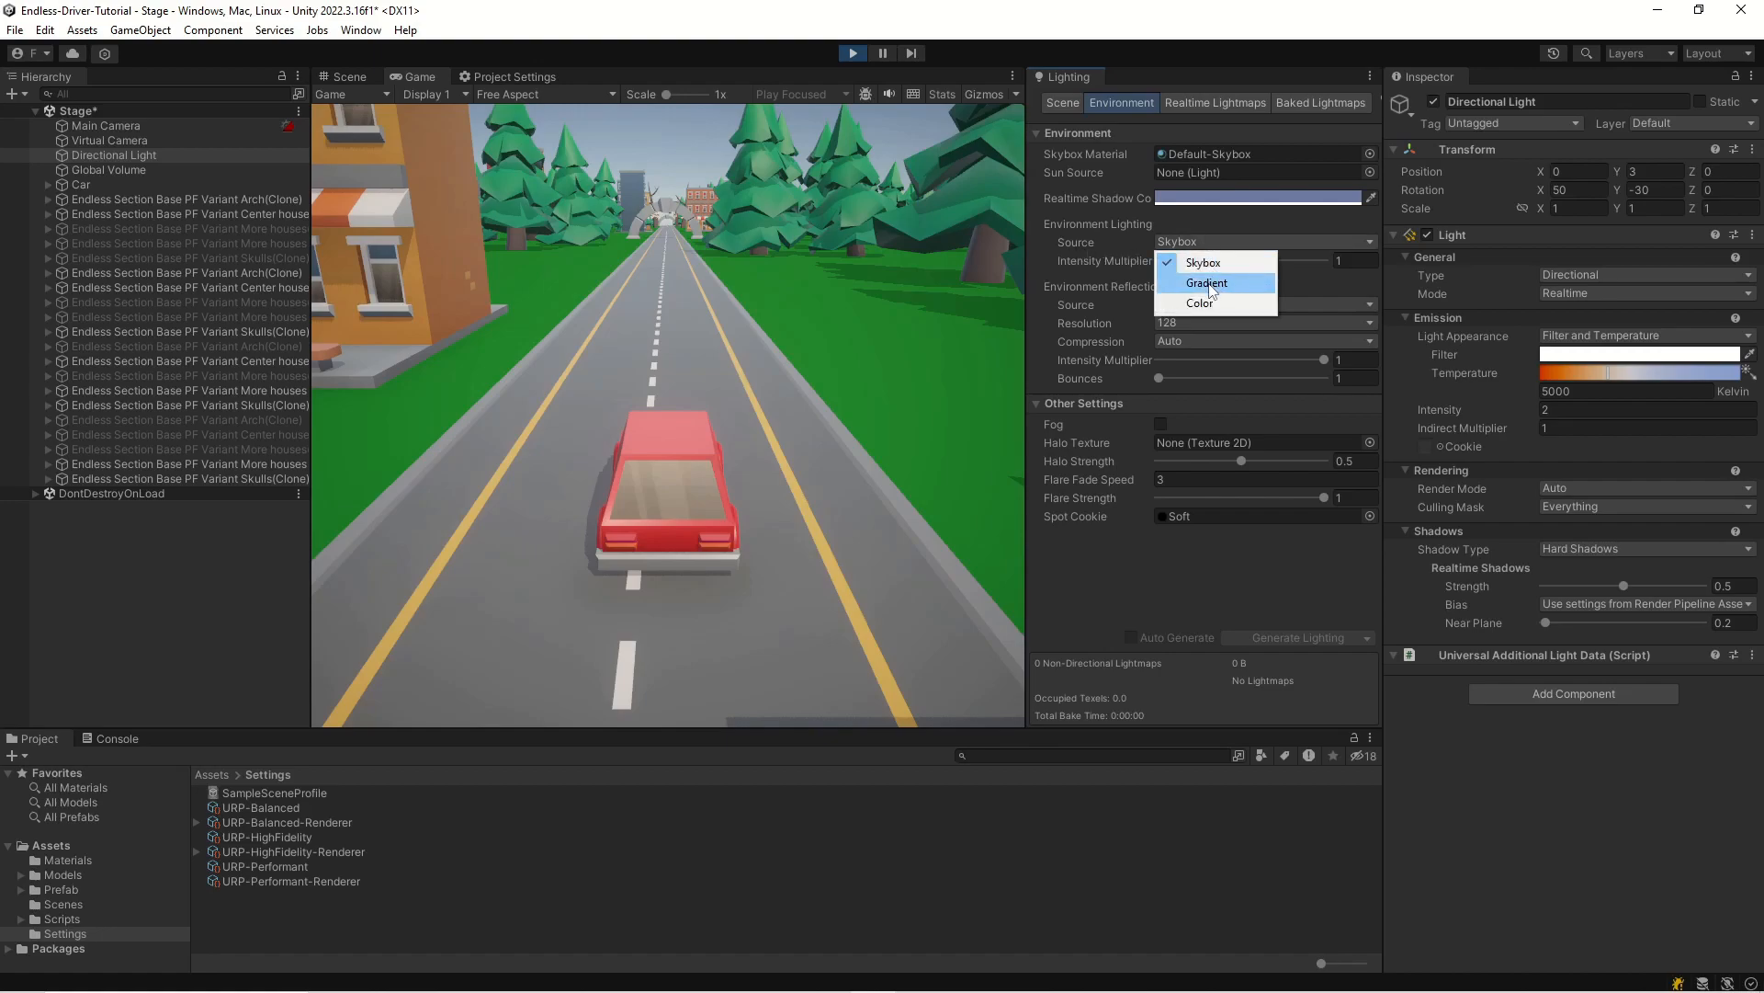
left_click(1208, 283)
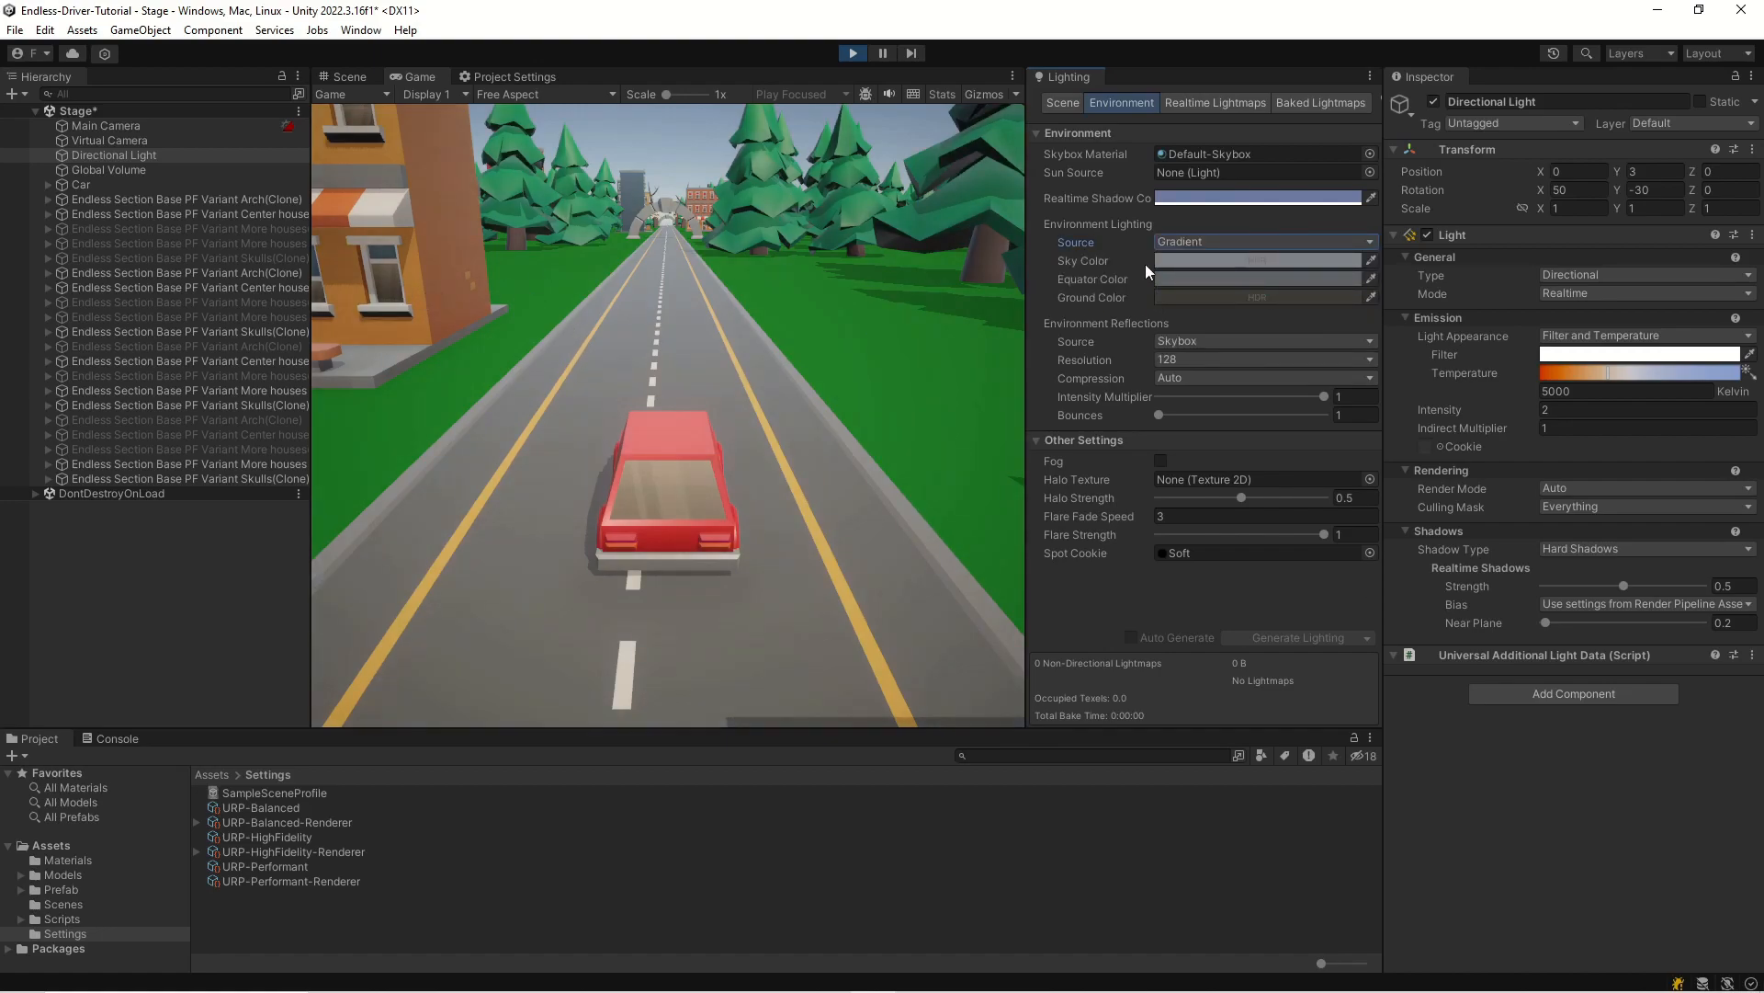
left_click(1211, 241)
left_click(1195, 260)
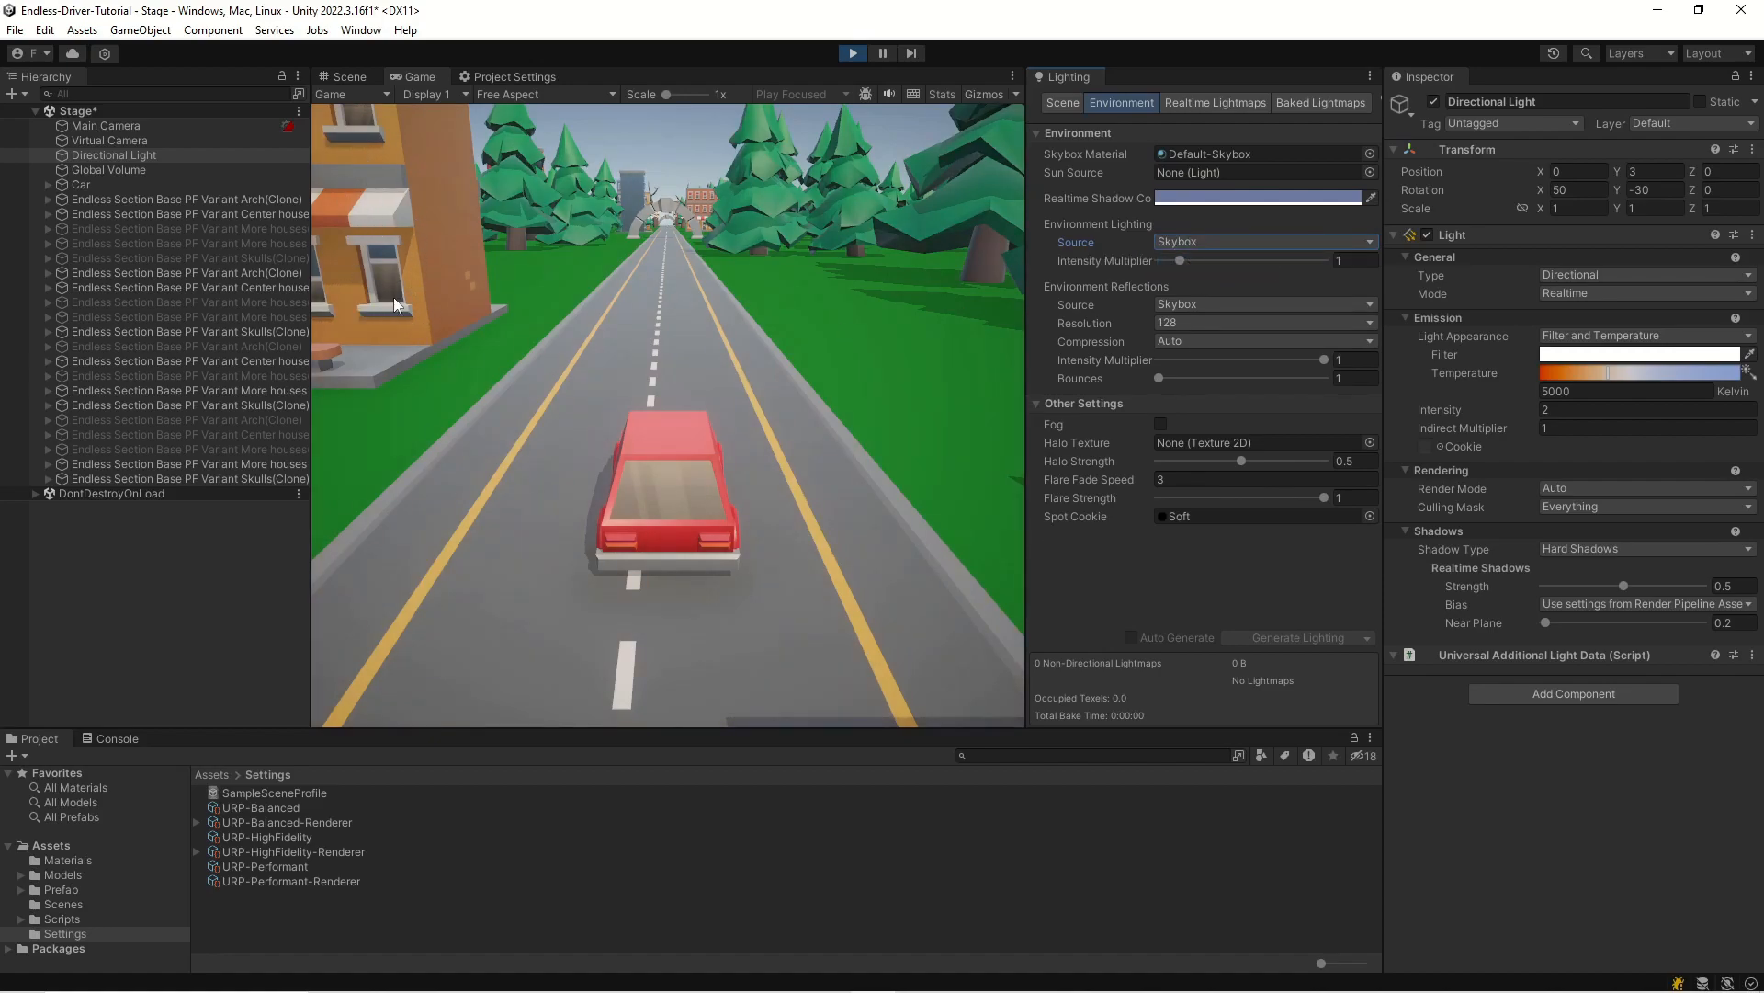
- Compare the Skybox and Custom sources for Environment Reflections in the running game, ending on Custom
left_click(1237, 303)
left_click(1195, 343)
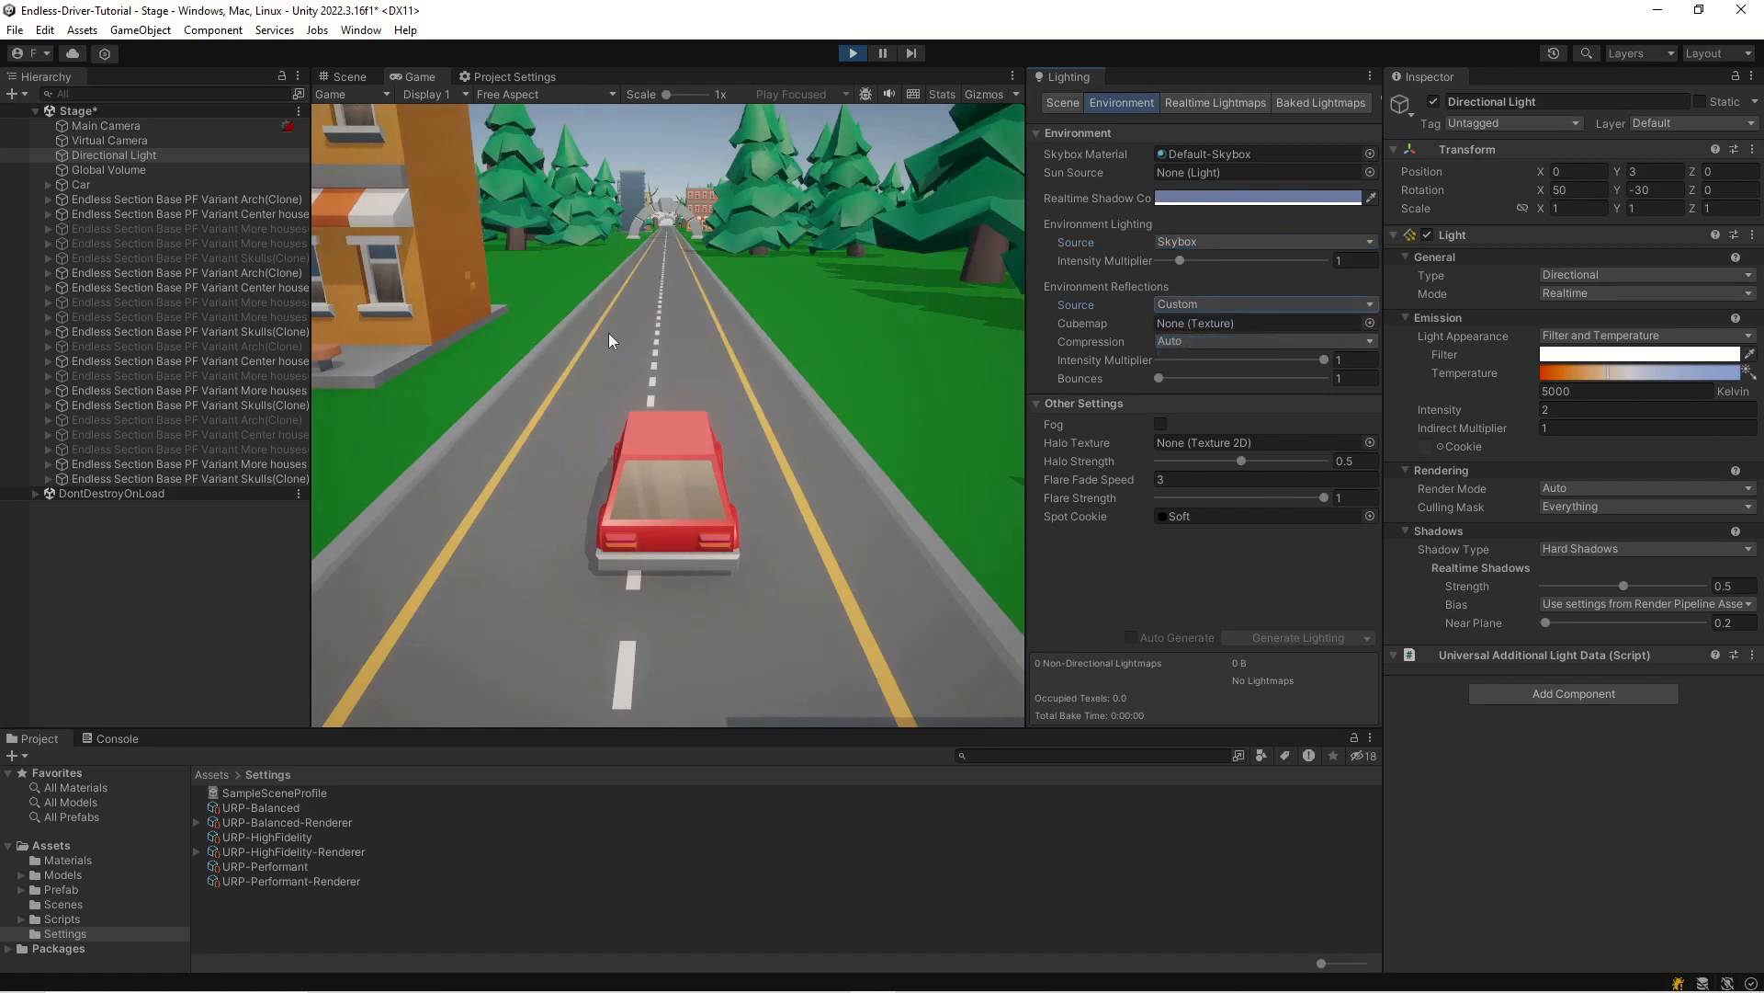
left_click(1215, 306)
left_click(1204, 324)
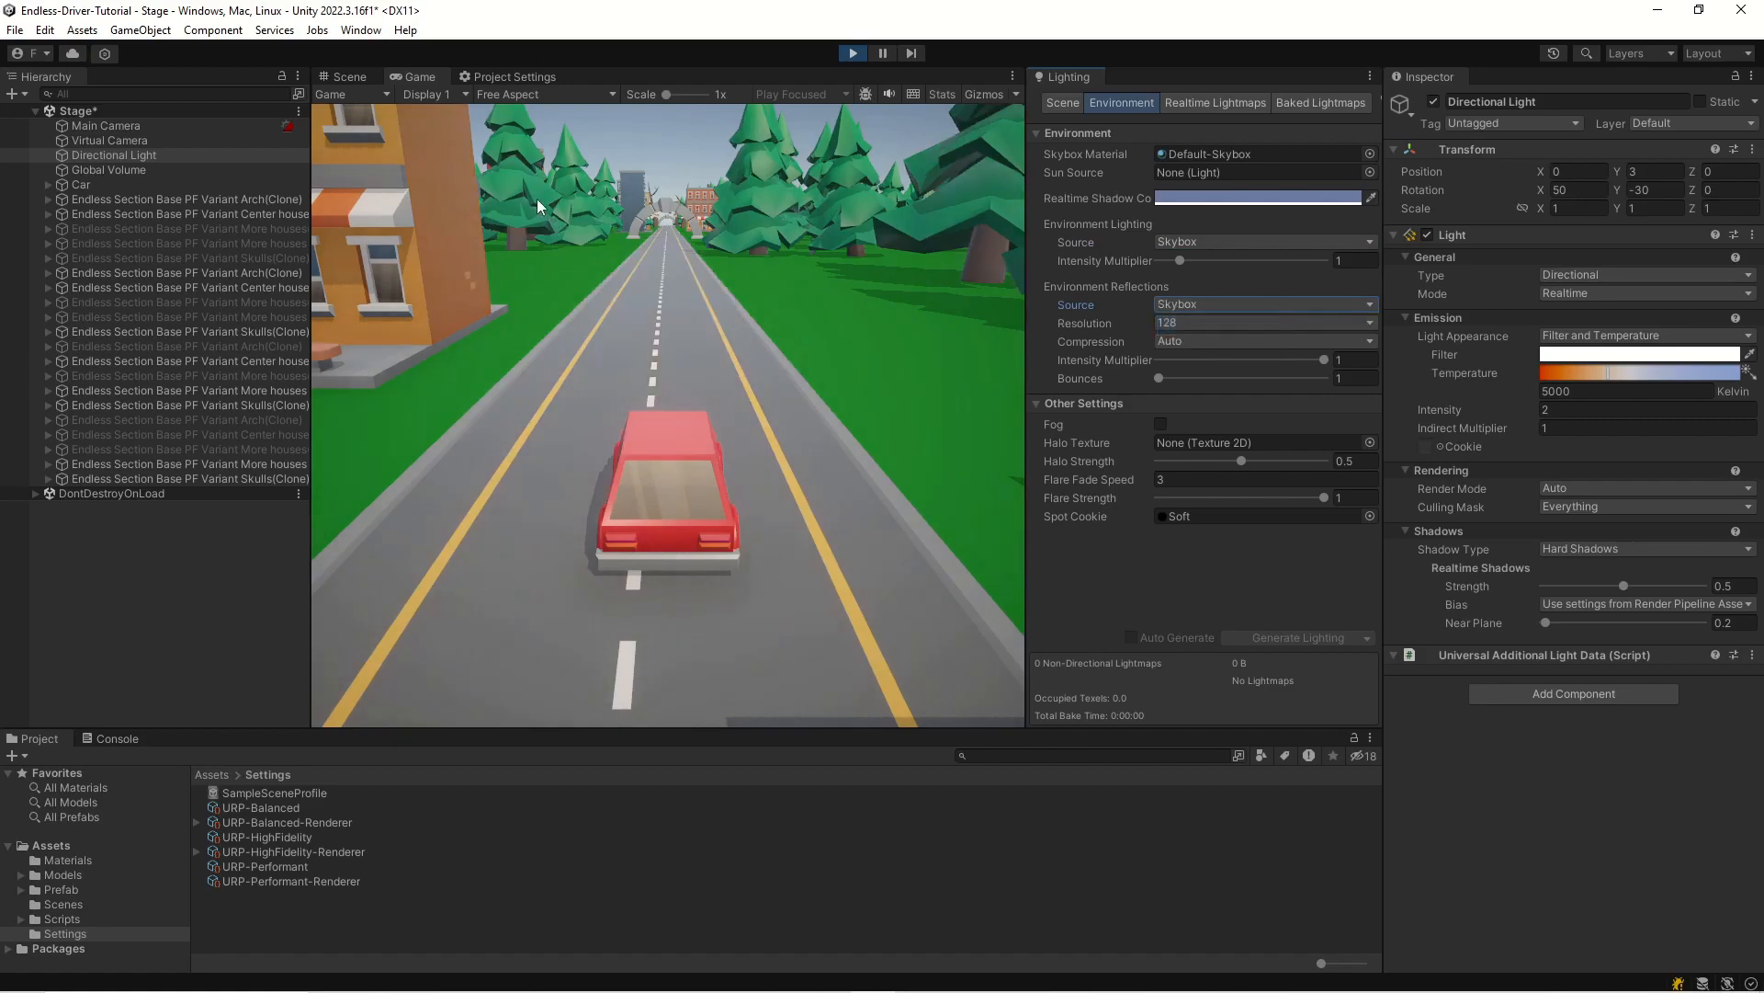
left_click(1227, 304)
left_click(1226, 345)
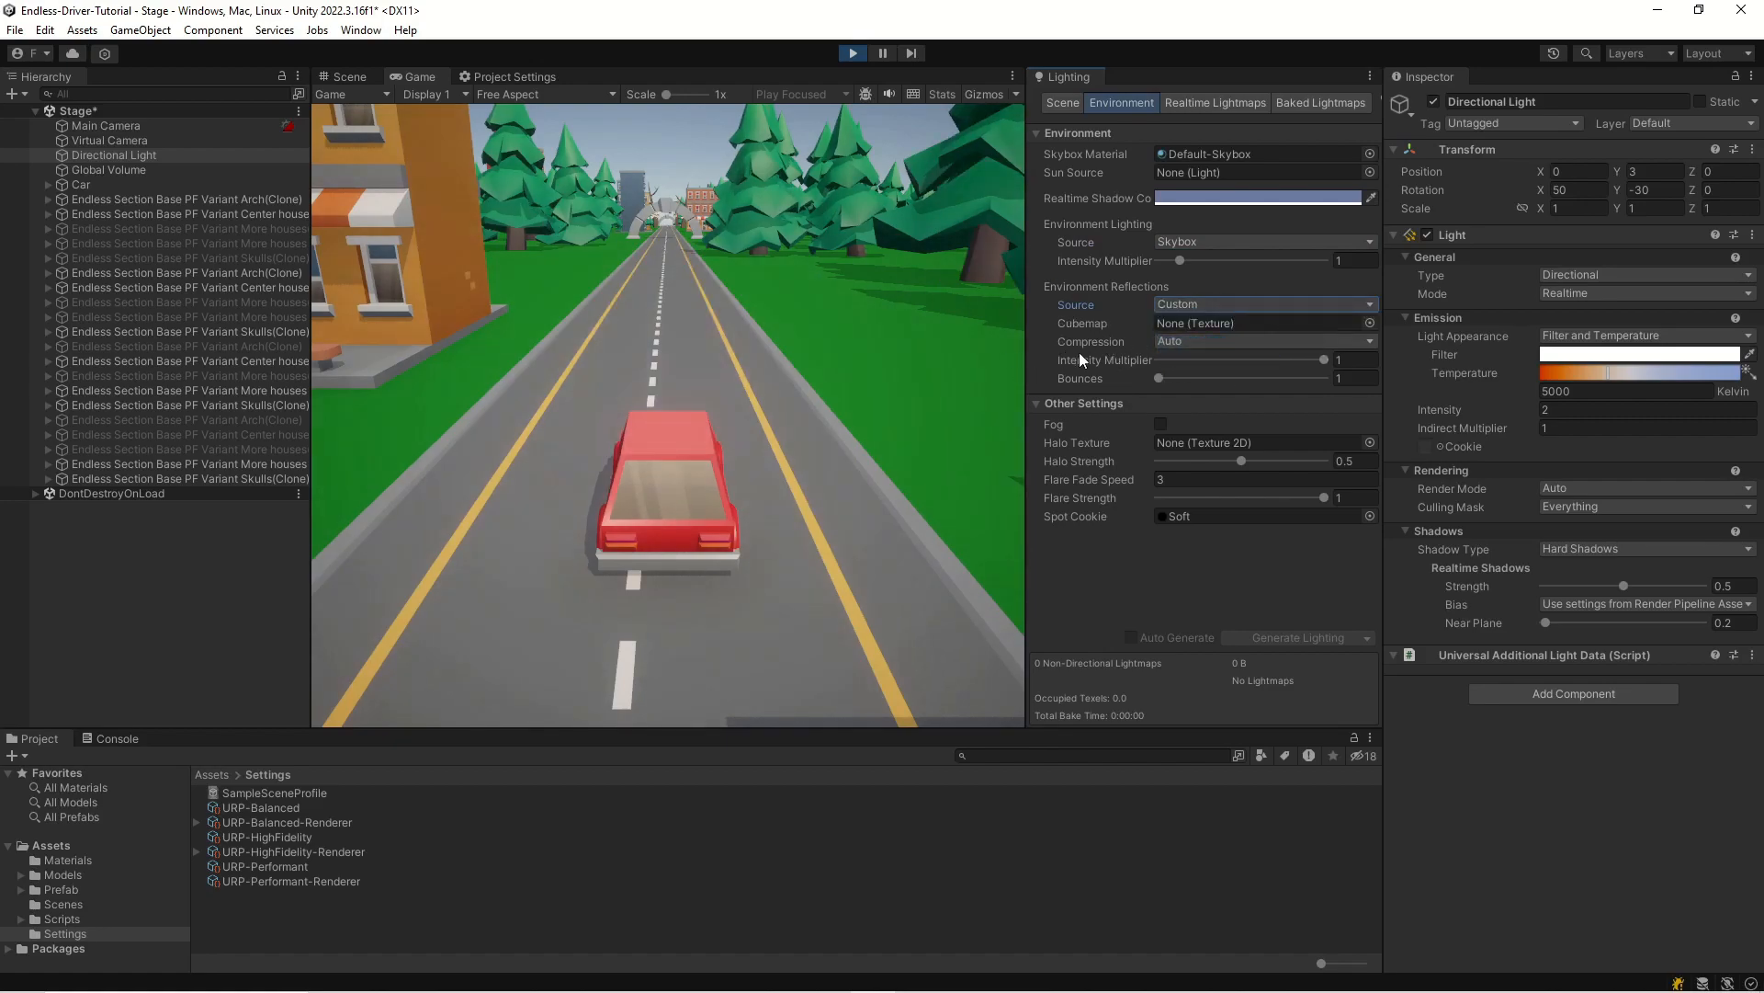
left_click(1200, 305)
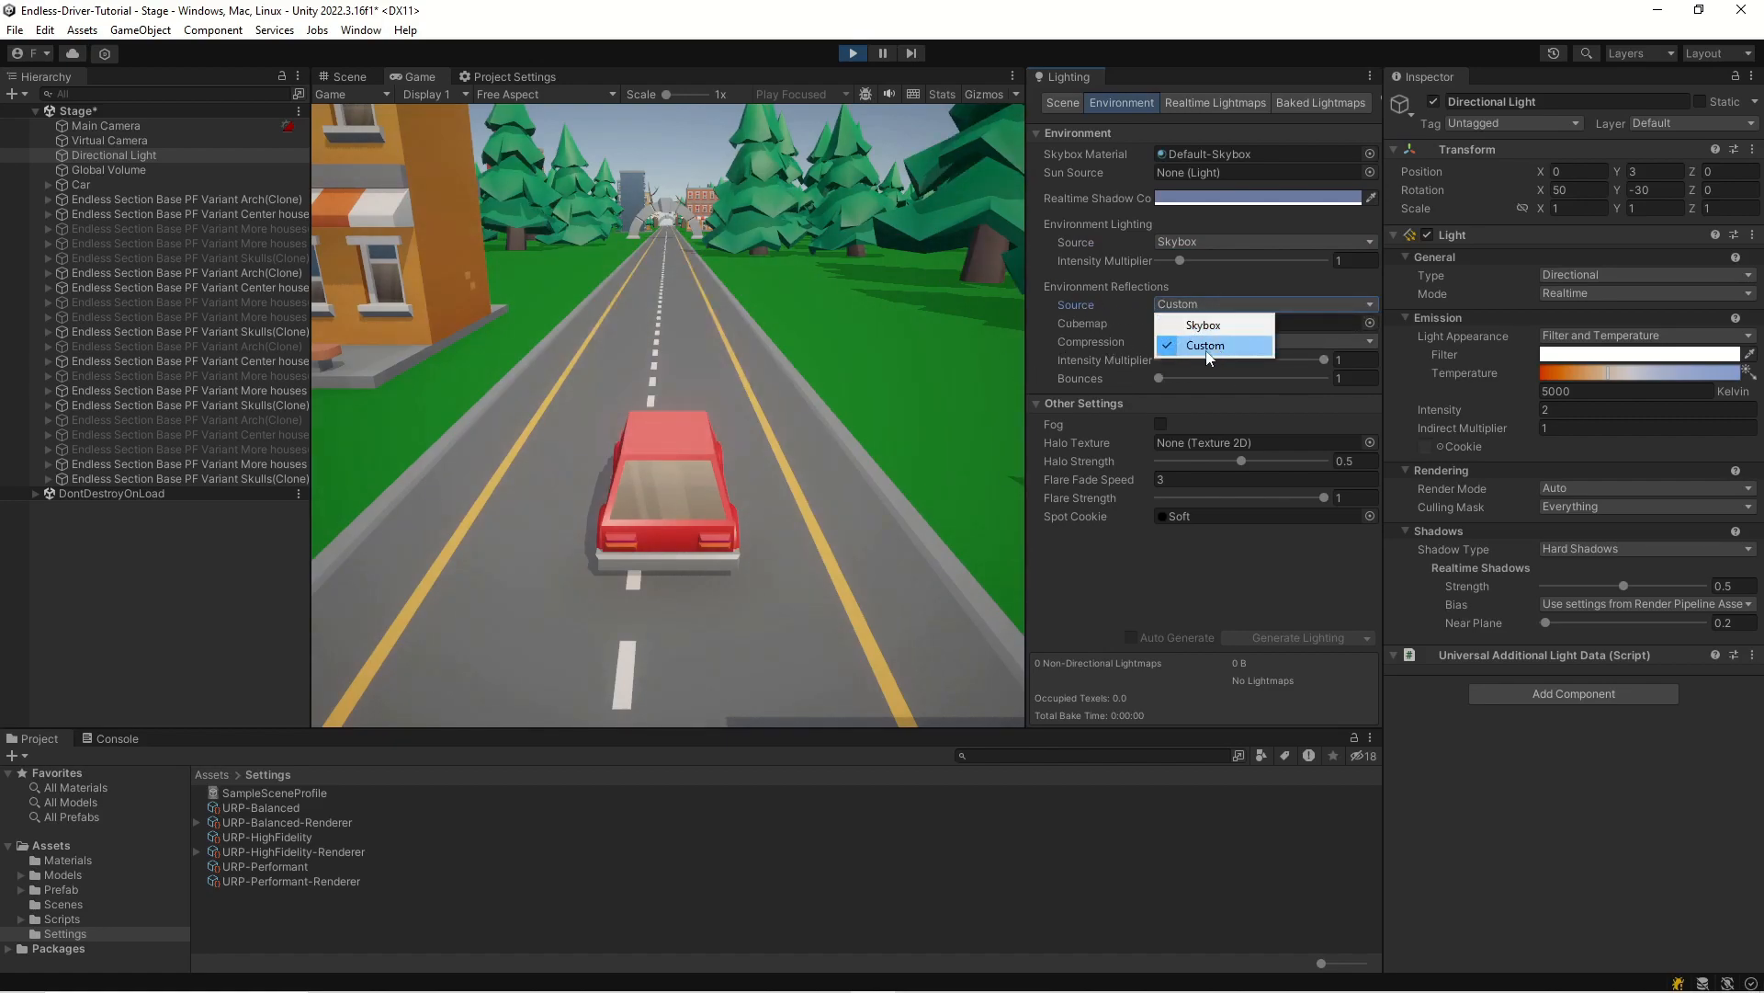
left_click(1200, 324)
left_click(1186, 300)
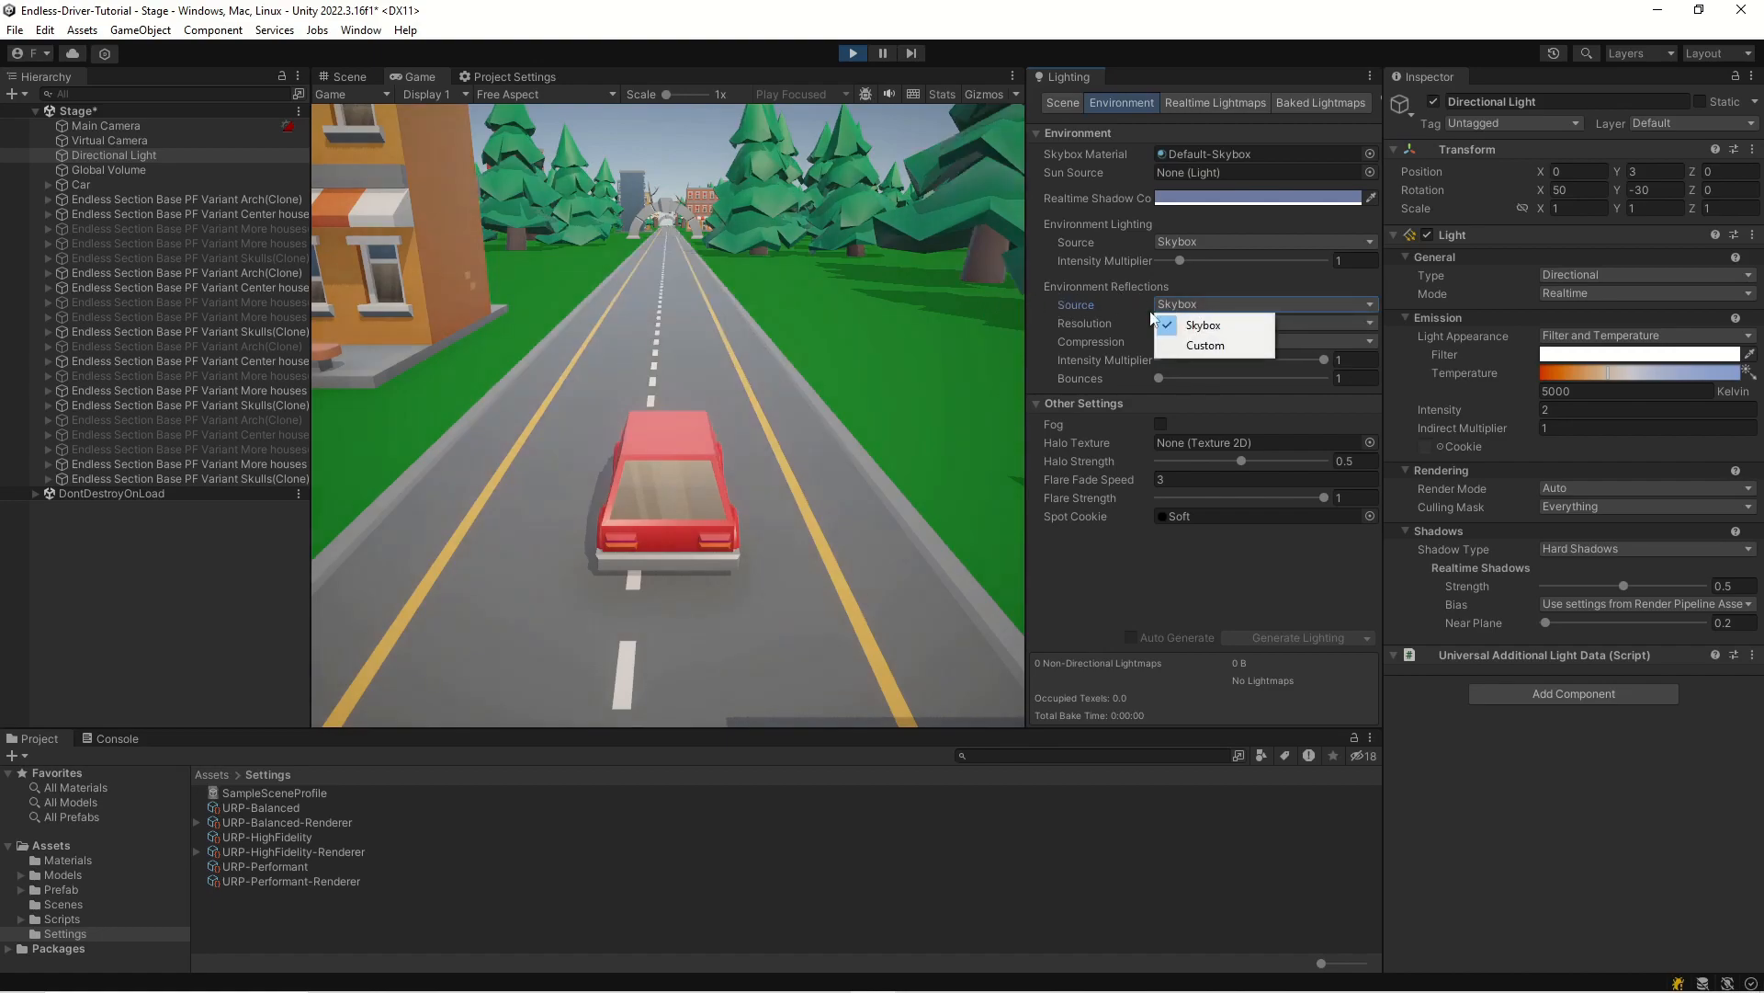
left_click(1186, 344)
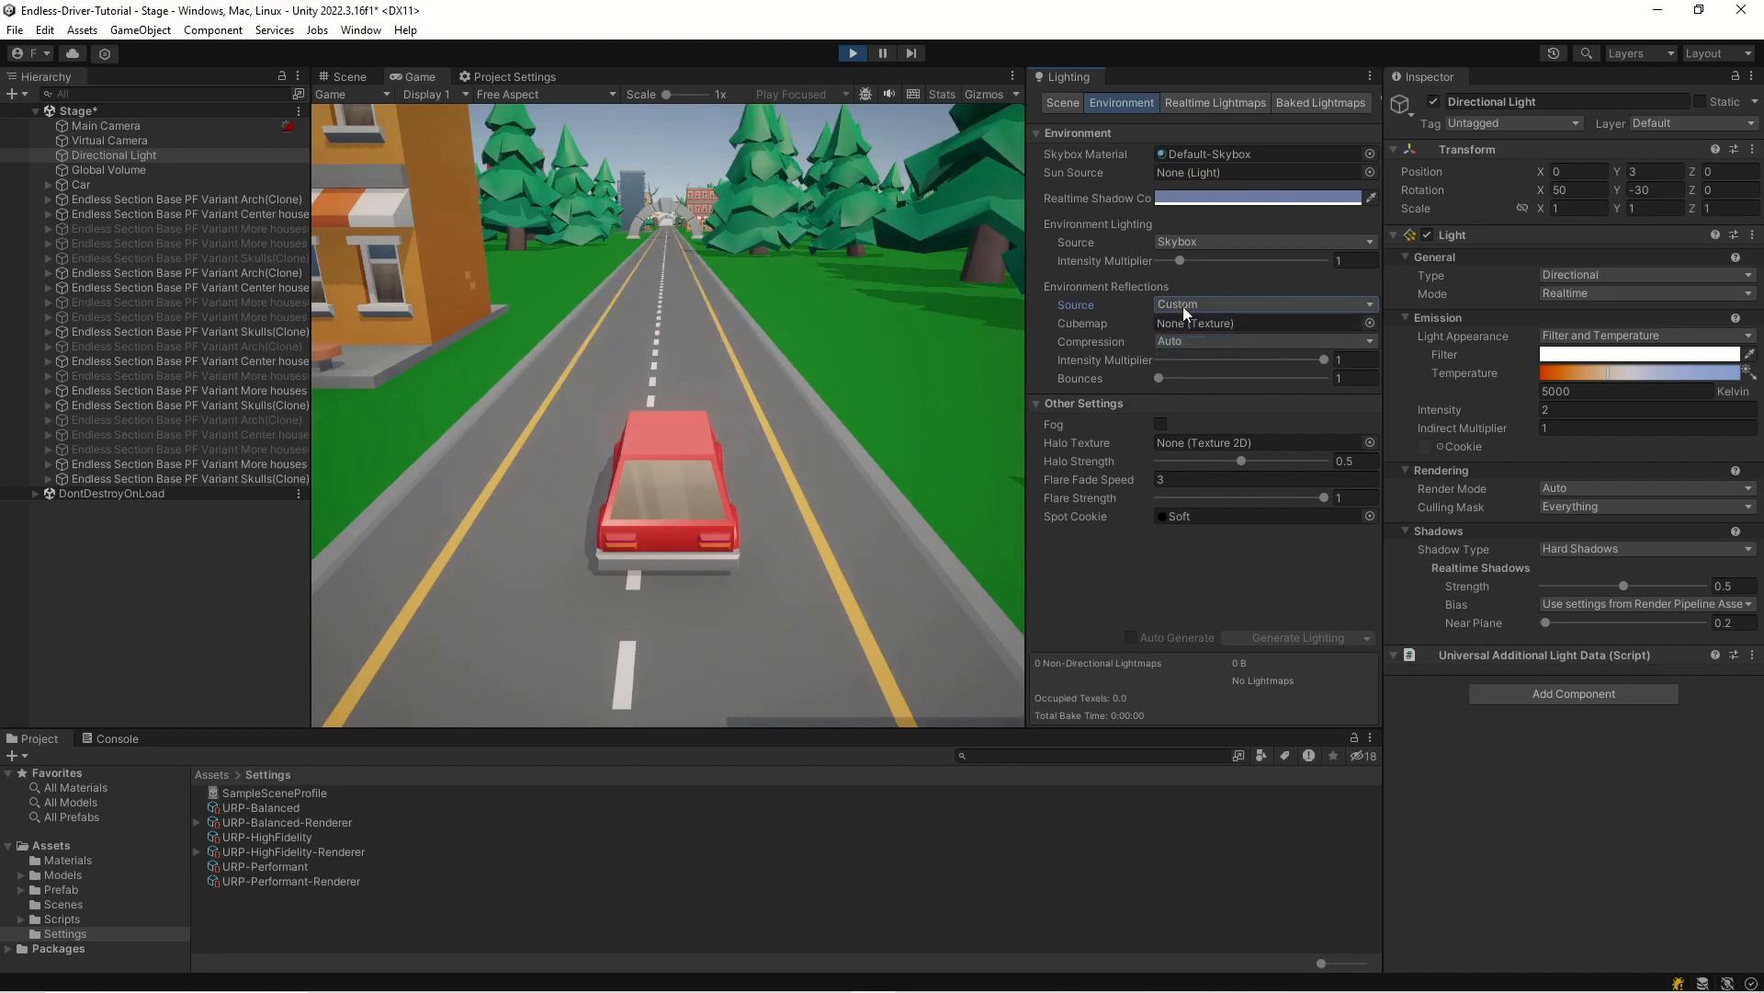
- Switch the Environment Lighting source between Skybox and Gradient with Custom reflections active, ending on Gradient
left_click(1185, 242)
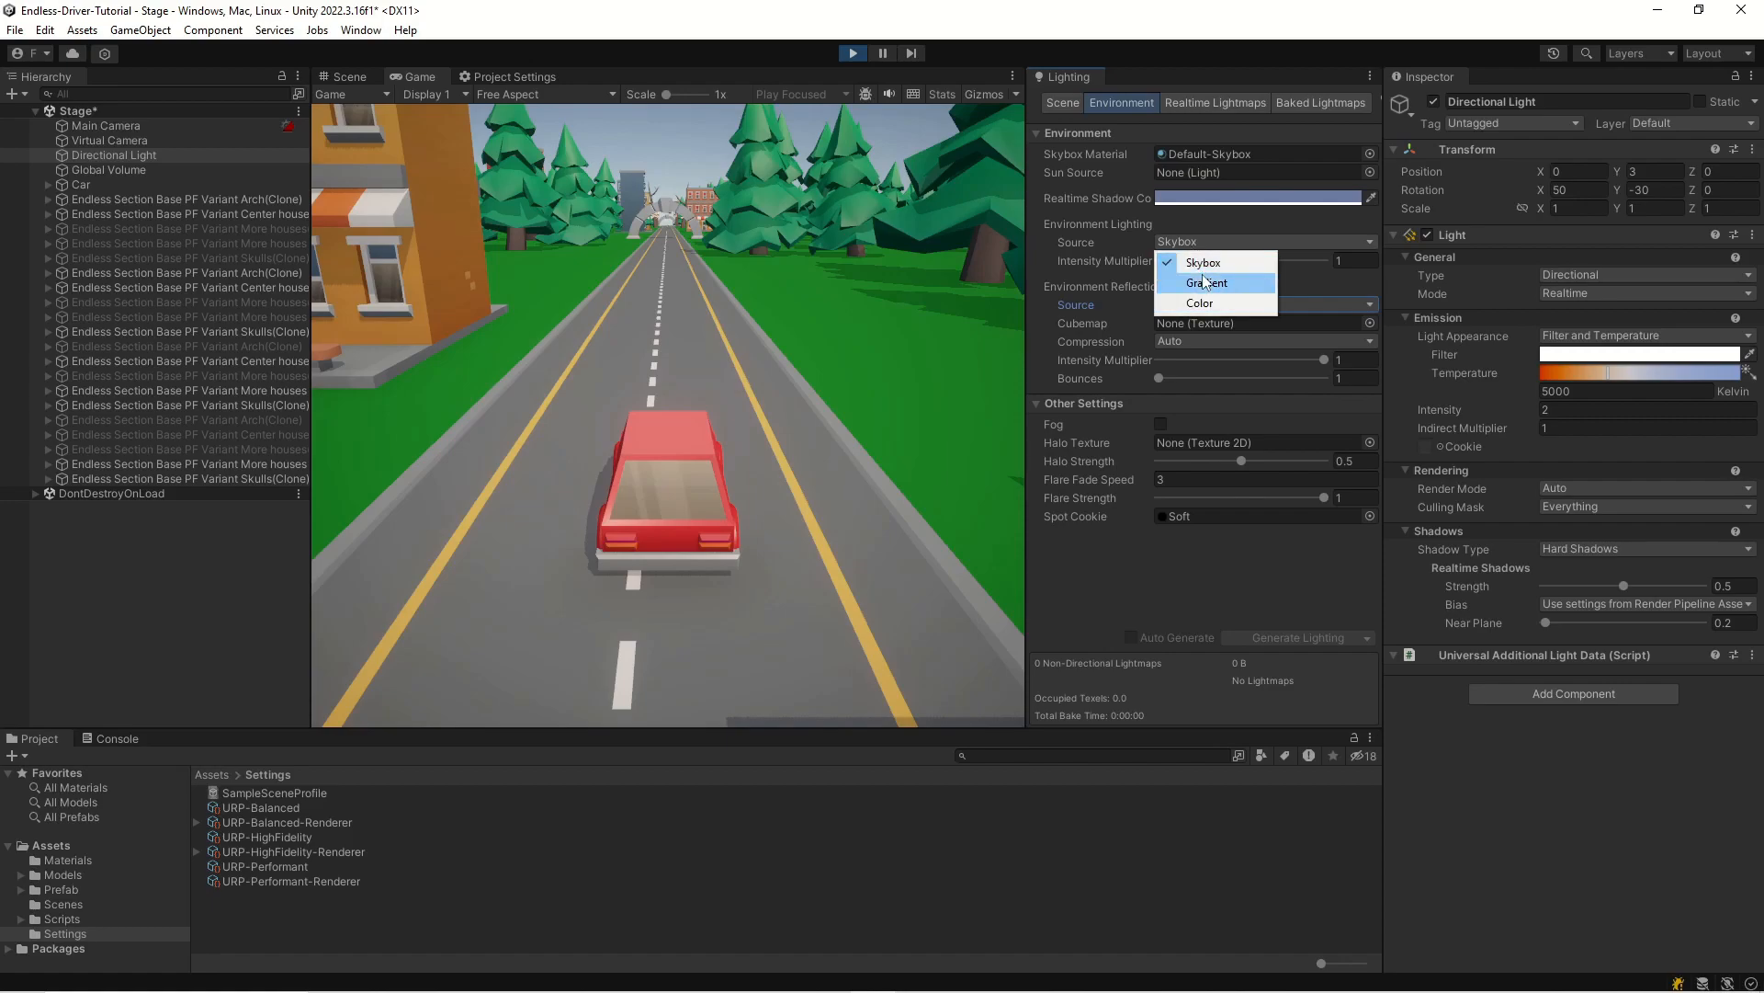
left_click(1206, 283)
left_click(1205, 242)
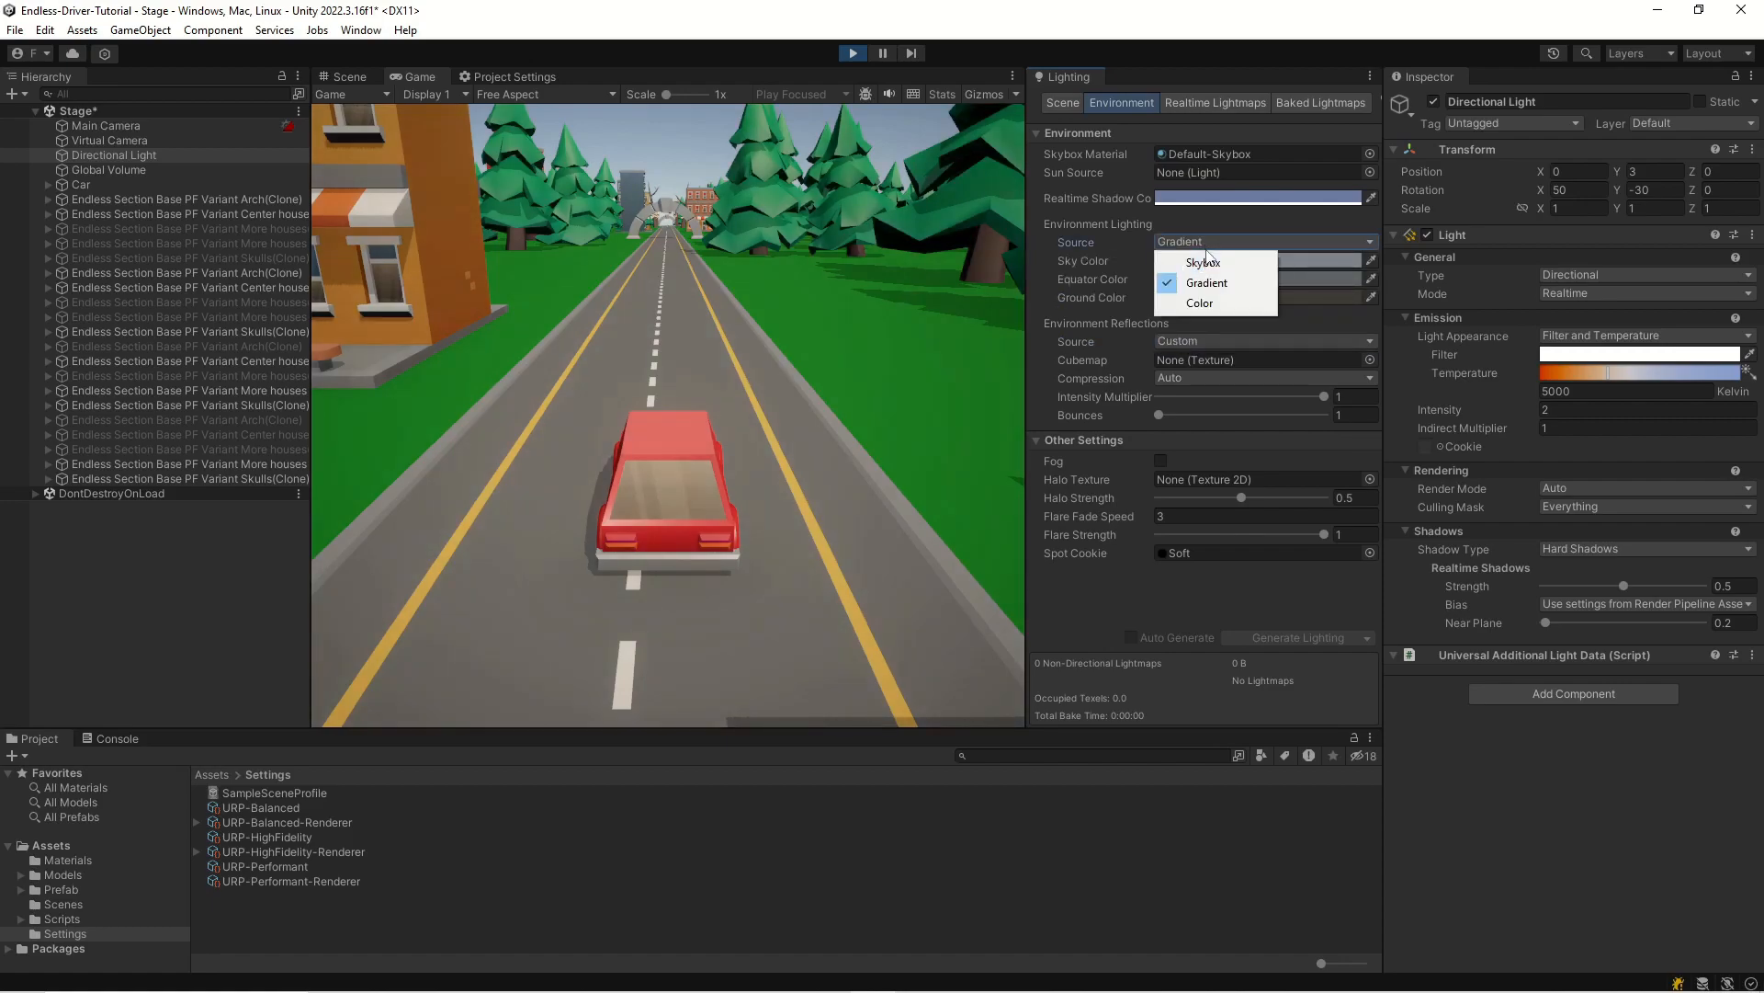
left_click(1206, 263)
left_click(1204, 242)
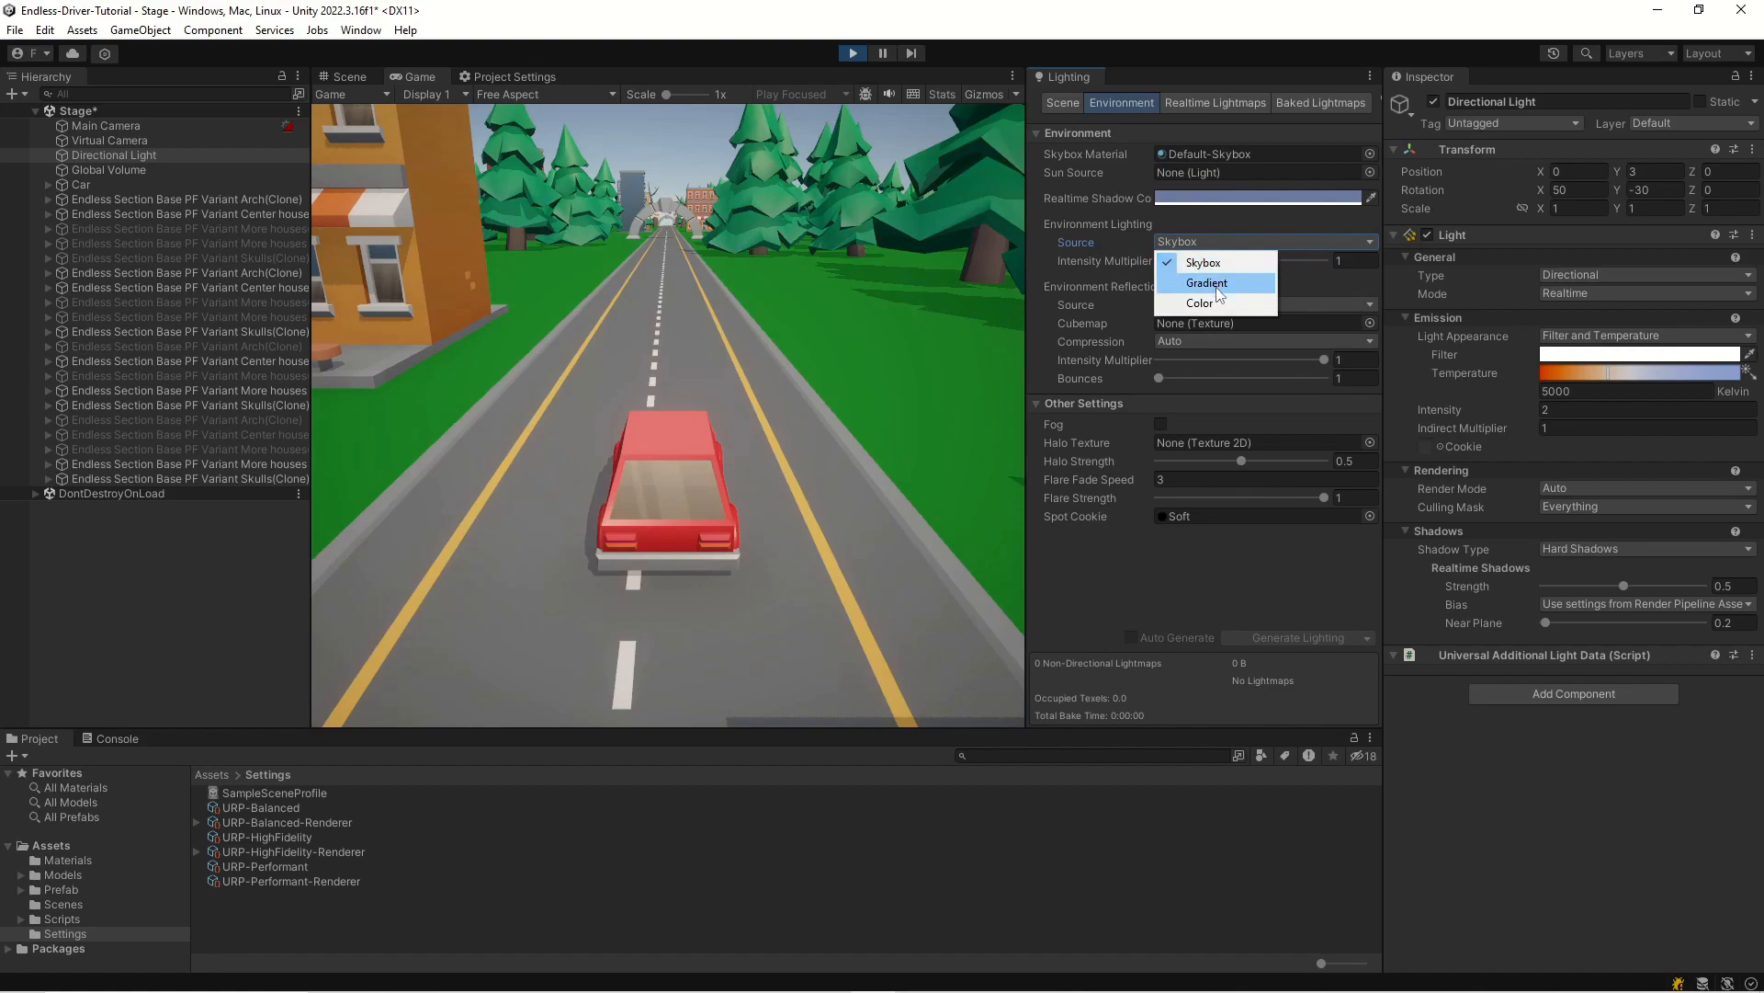
left_click(1207, 284)
left_click(1205, 243)
left_click(1208, 283)
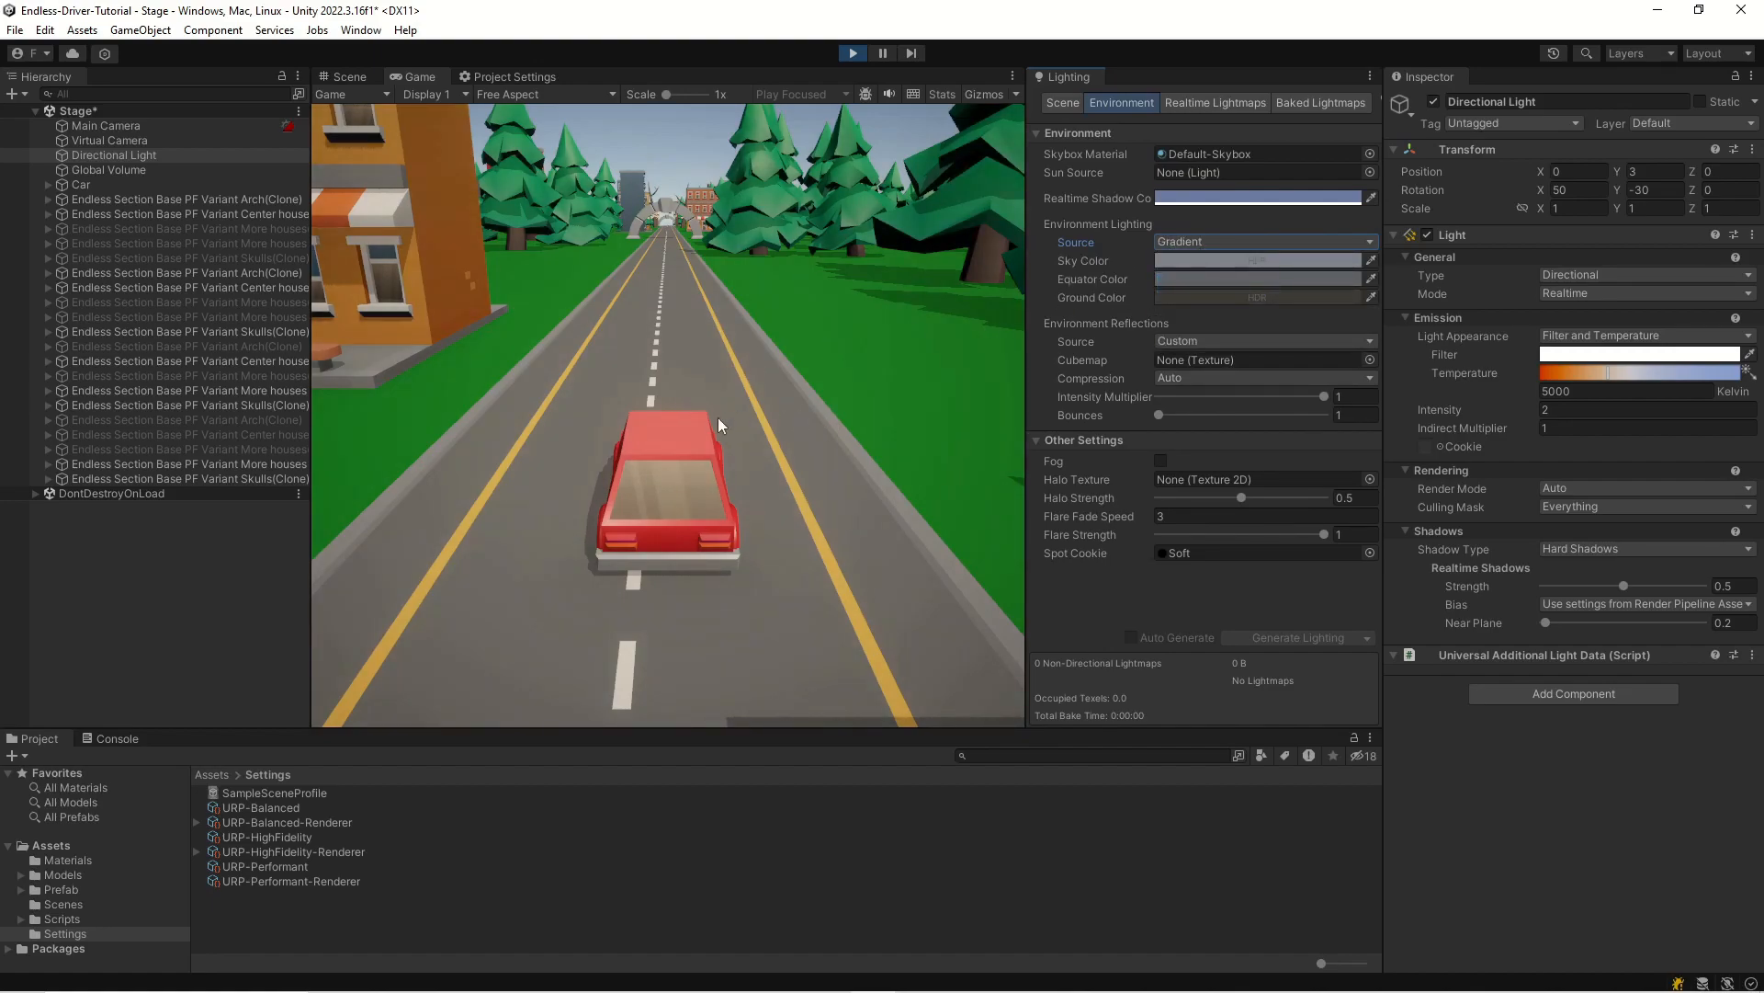
left_click(1201, 243)
left_click(1195, 283)
- Test a dark gray gradient Sky Color with an HSV value of 9, then undo the color change
left_click(1195, 261)
left_click_drag(1270, 399, 1243, 355)
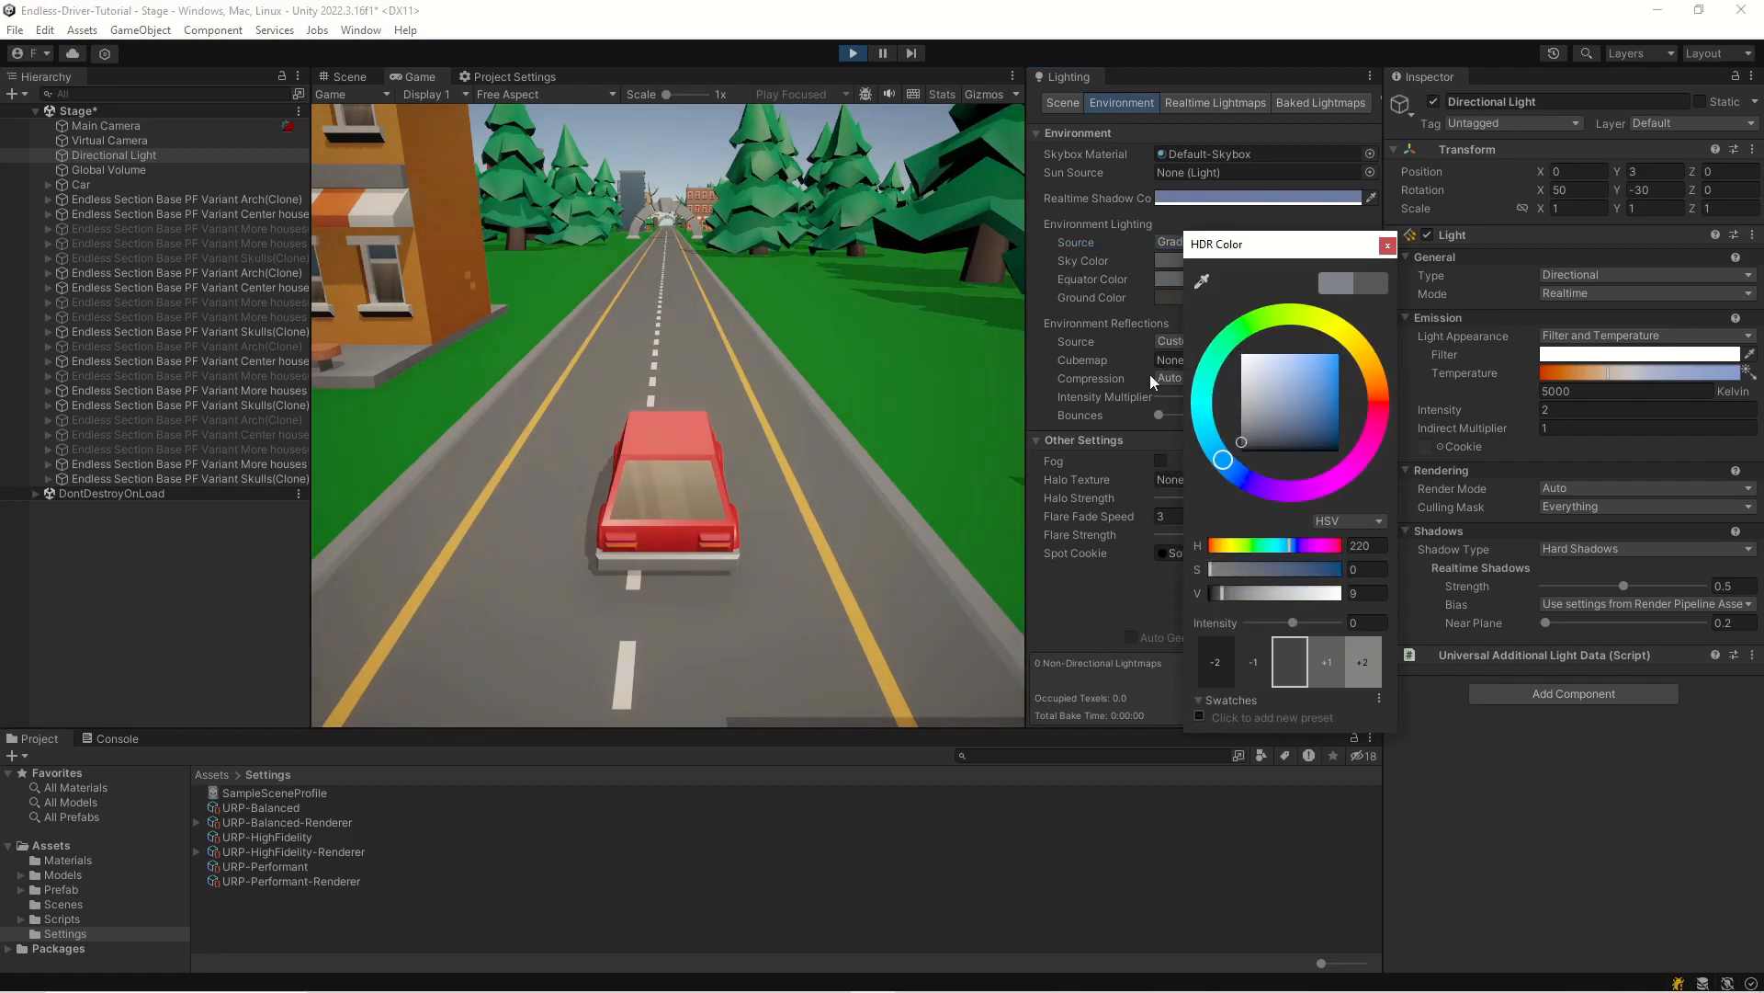
left_click(1388, 246)
key("ctrl+z")
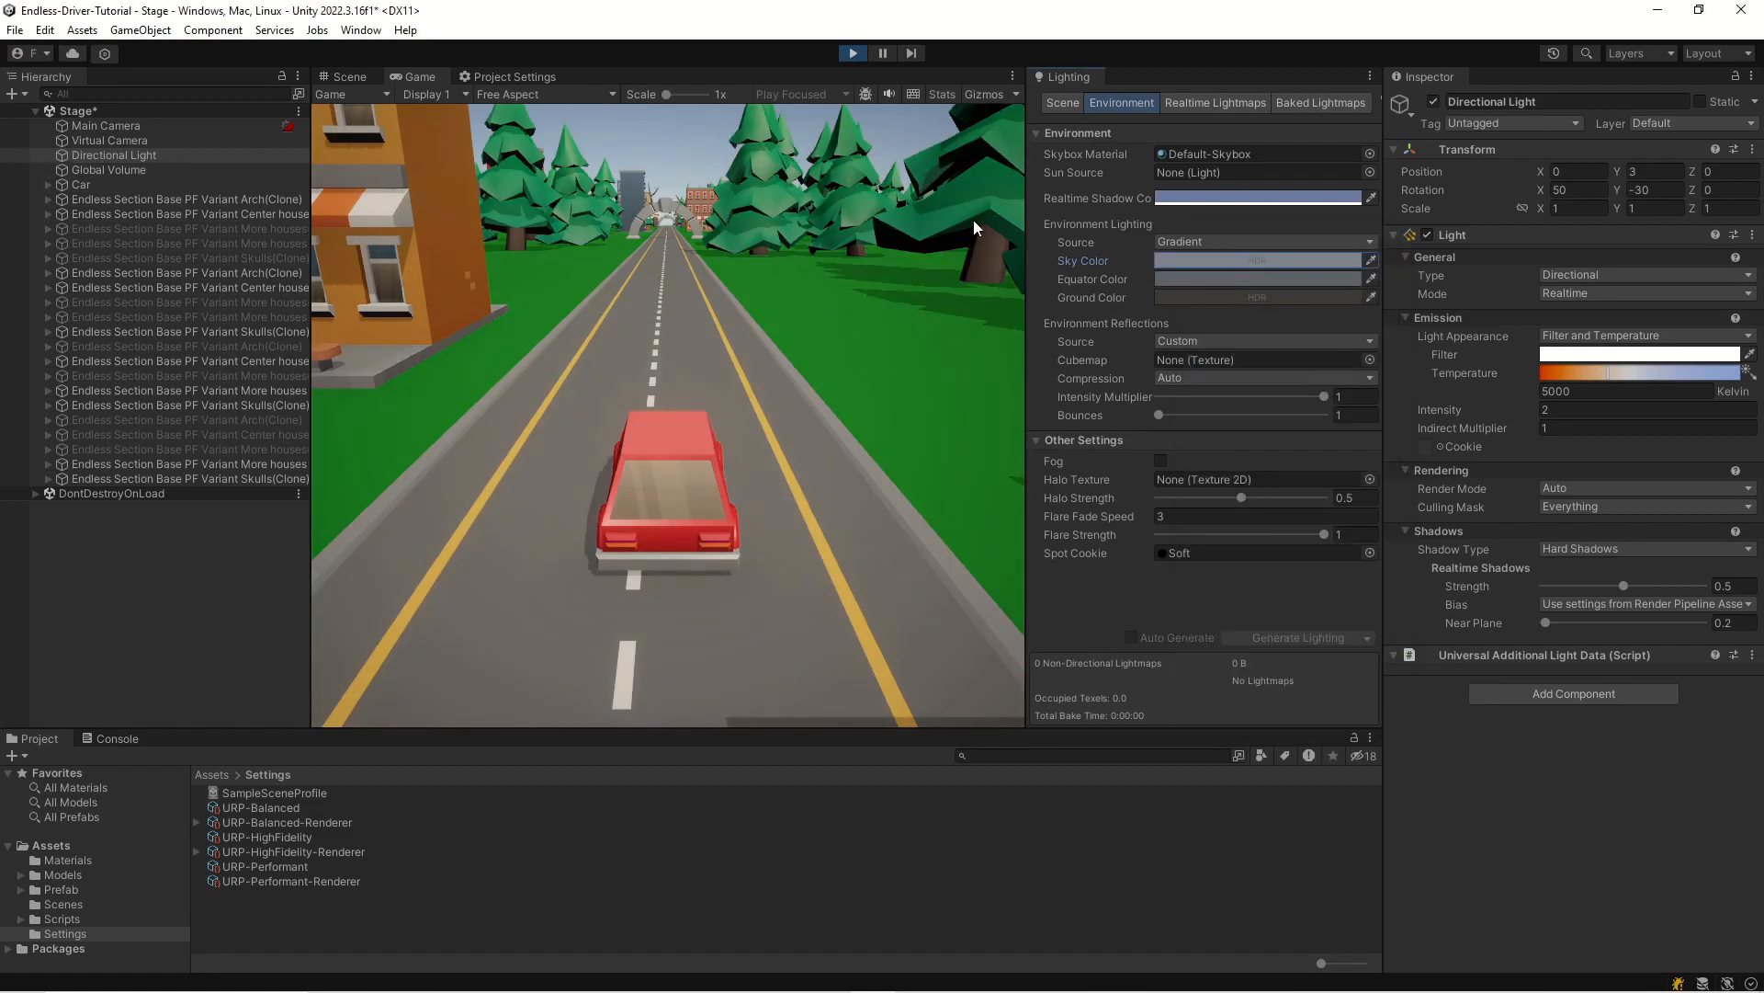
- Test a light gray Sky Color with the Directional Light disabled, then undo the color change and re-enable the light
left_click(1435, 102)
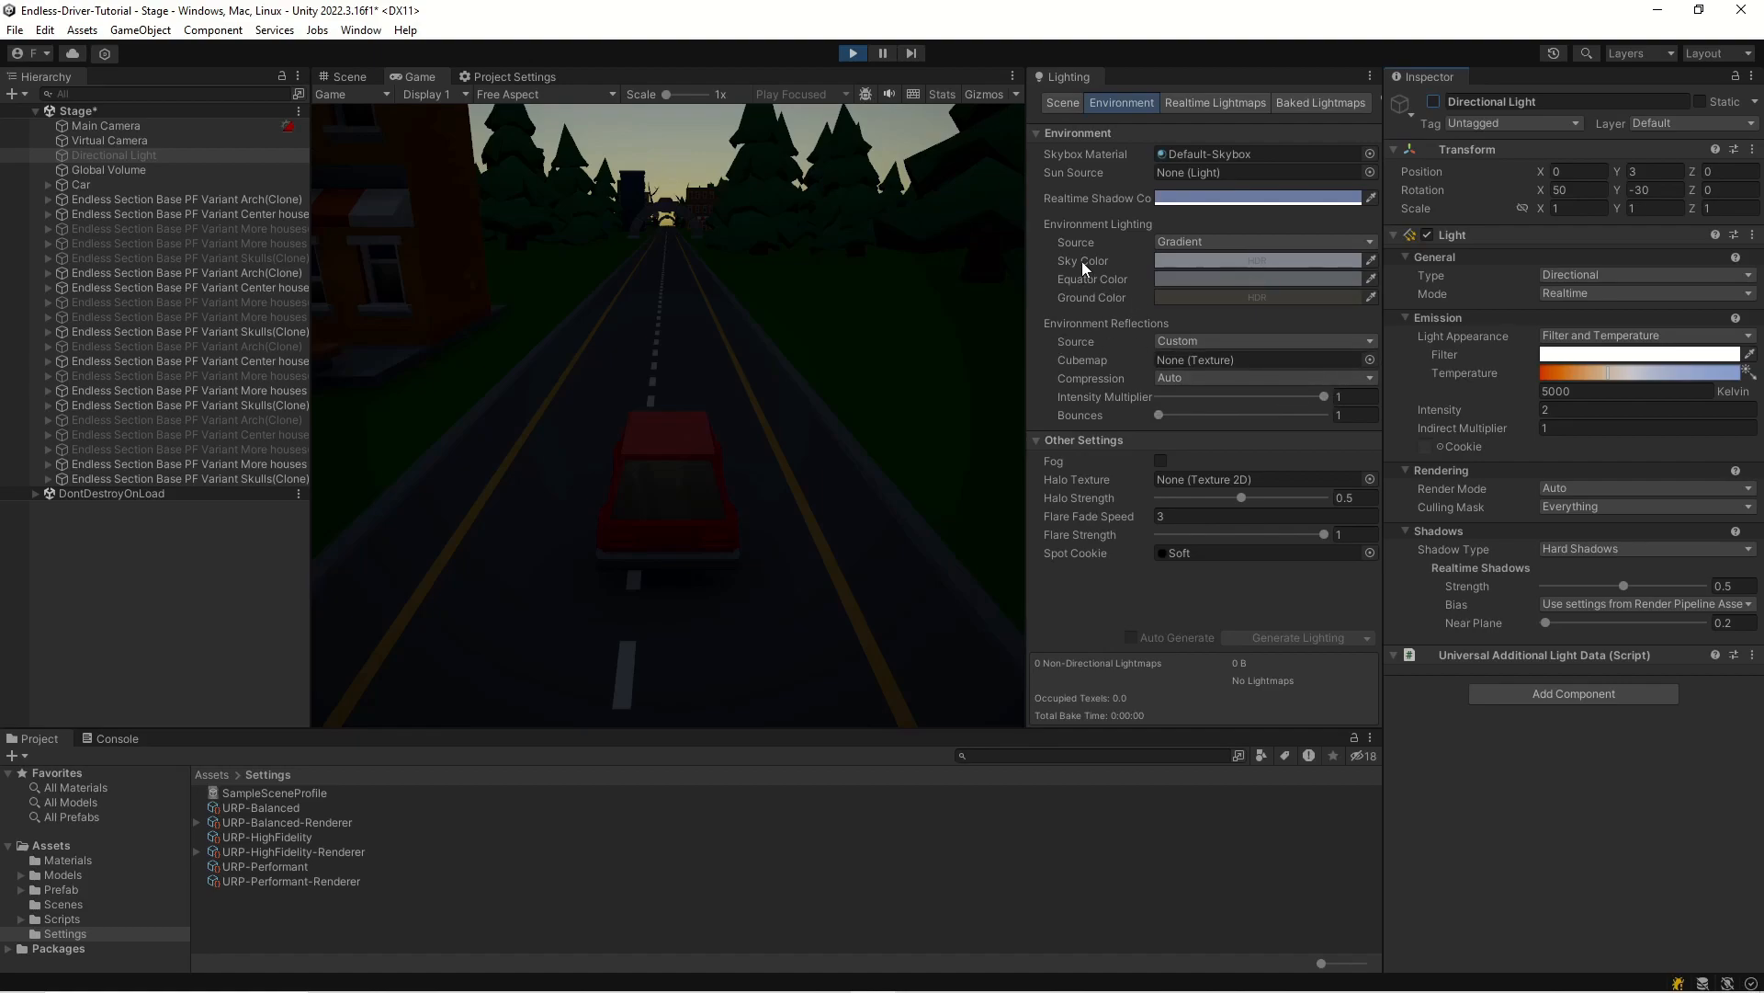
left_click(1213, 261)
left_click_drag(1297, 430, 1241, 379)
left_click_drag(1240, 384, 1255, 376)
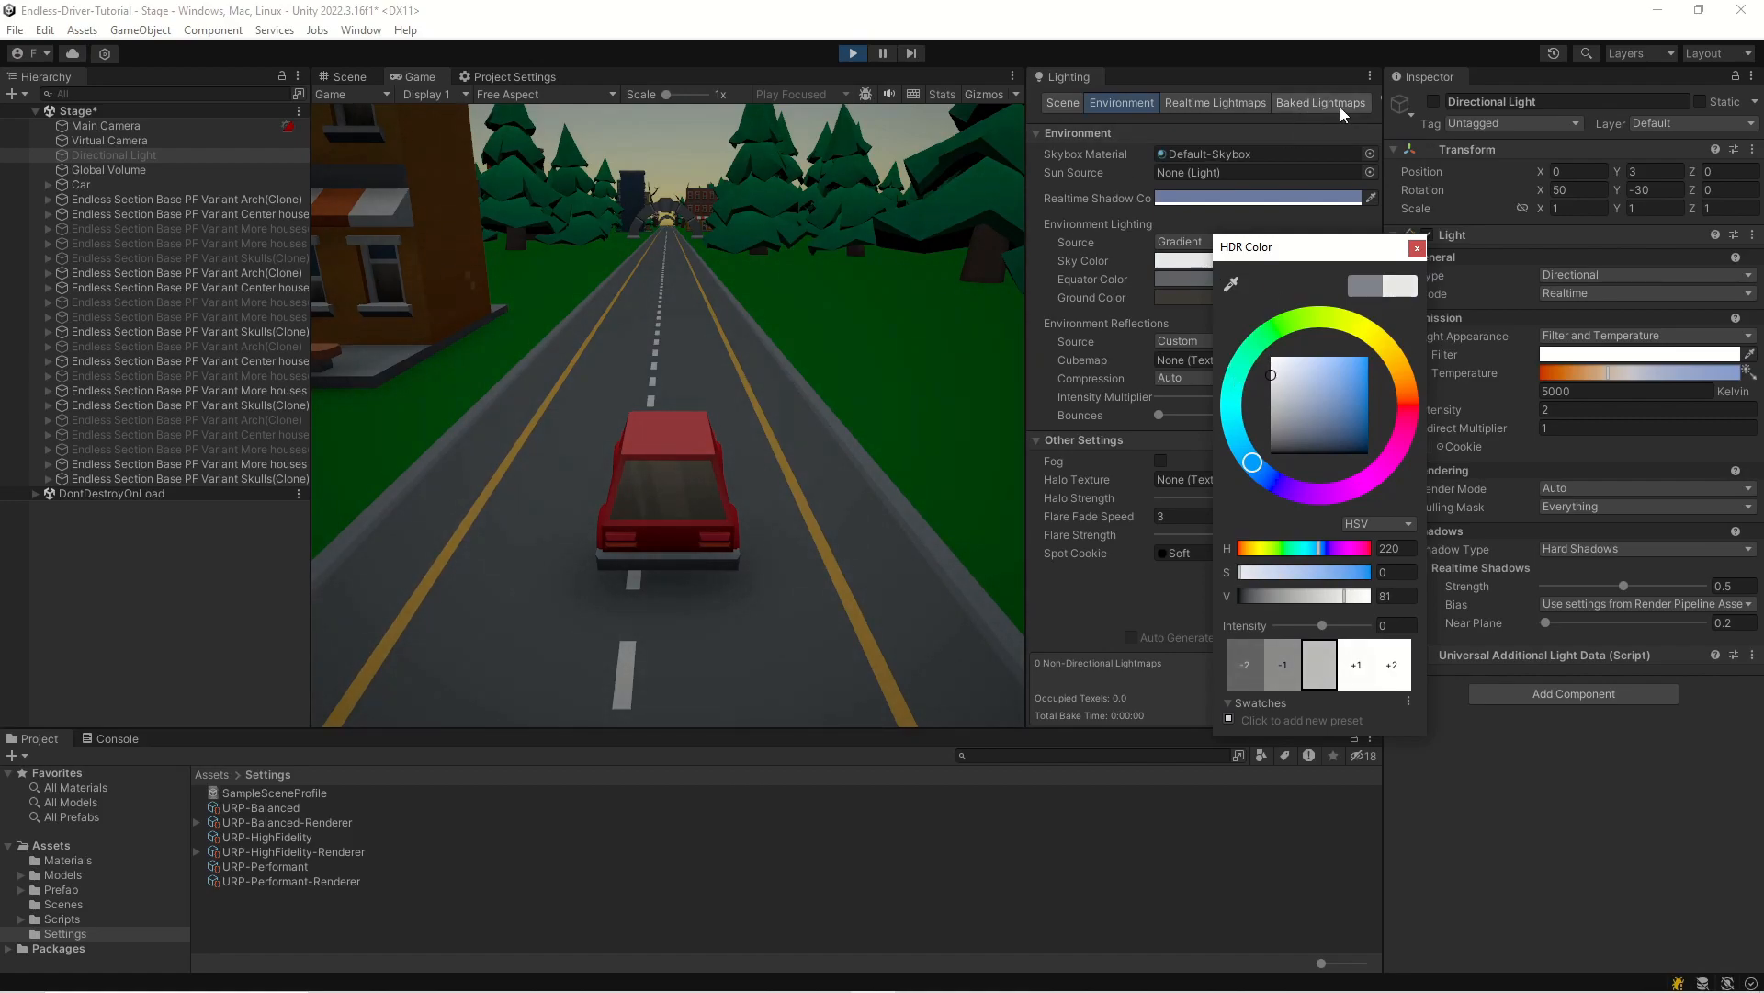
left_click(1435, 102)
left_click(1435, 102)
key("alt+shift+a")
key("alt+shift+a")
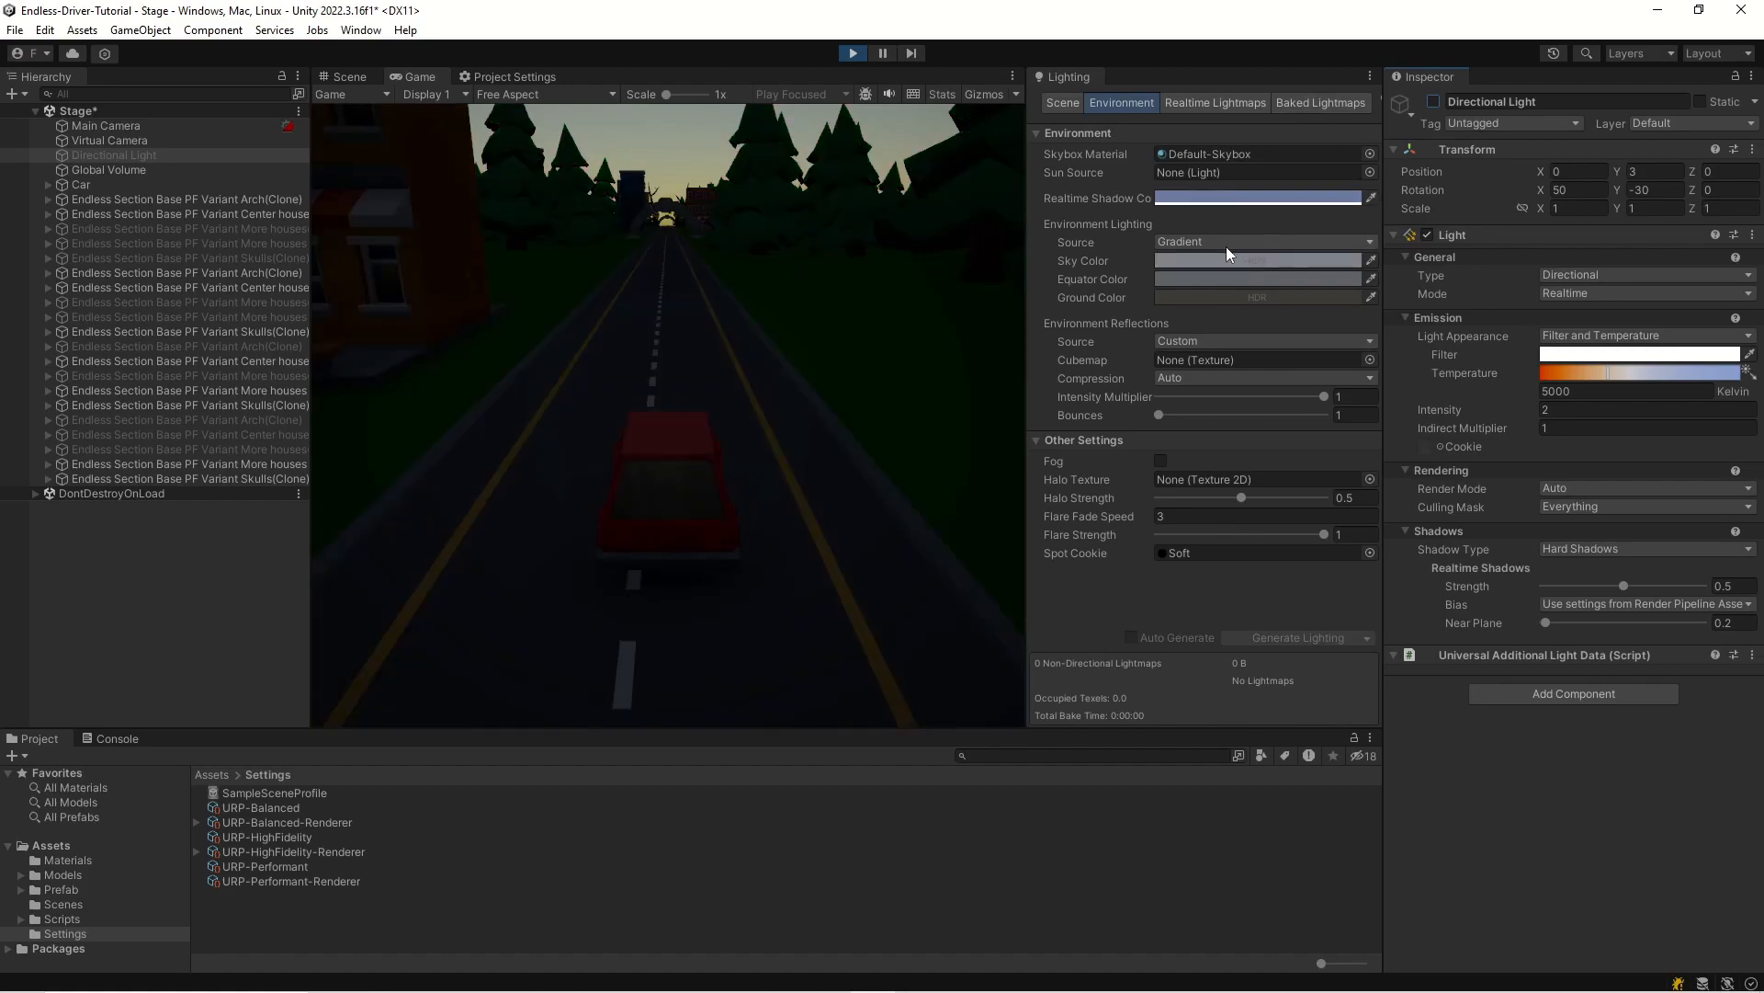
left_click(1434, 103)
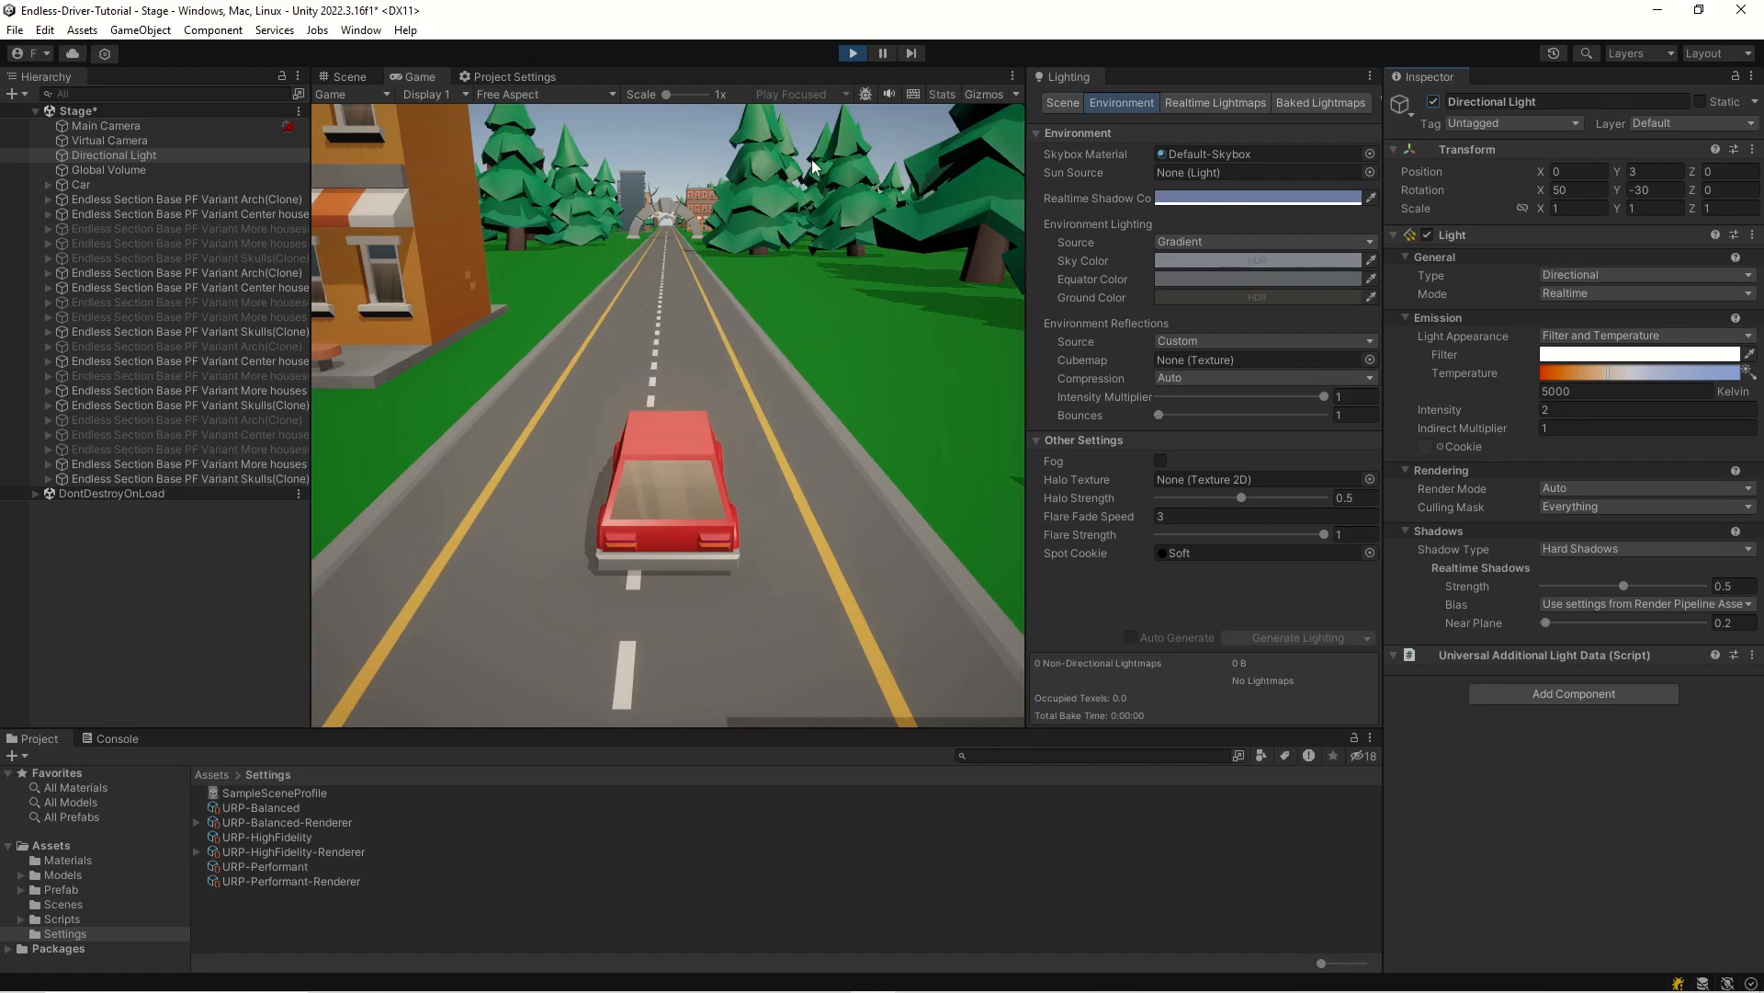
- Stop the game, then set the Environment Lighting source to Gradient and the Environment Reflections source to Custom
left_click(853, 51)
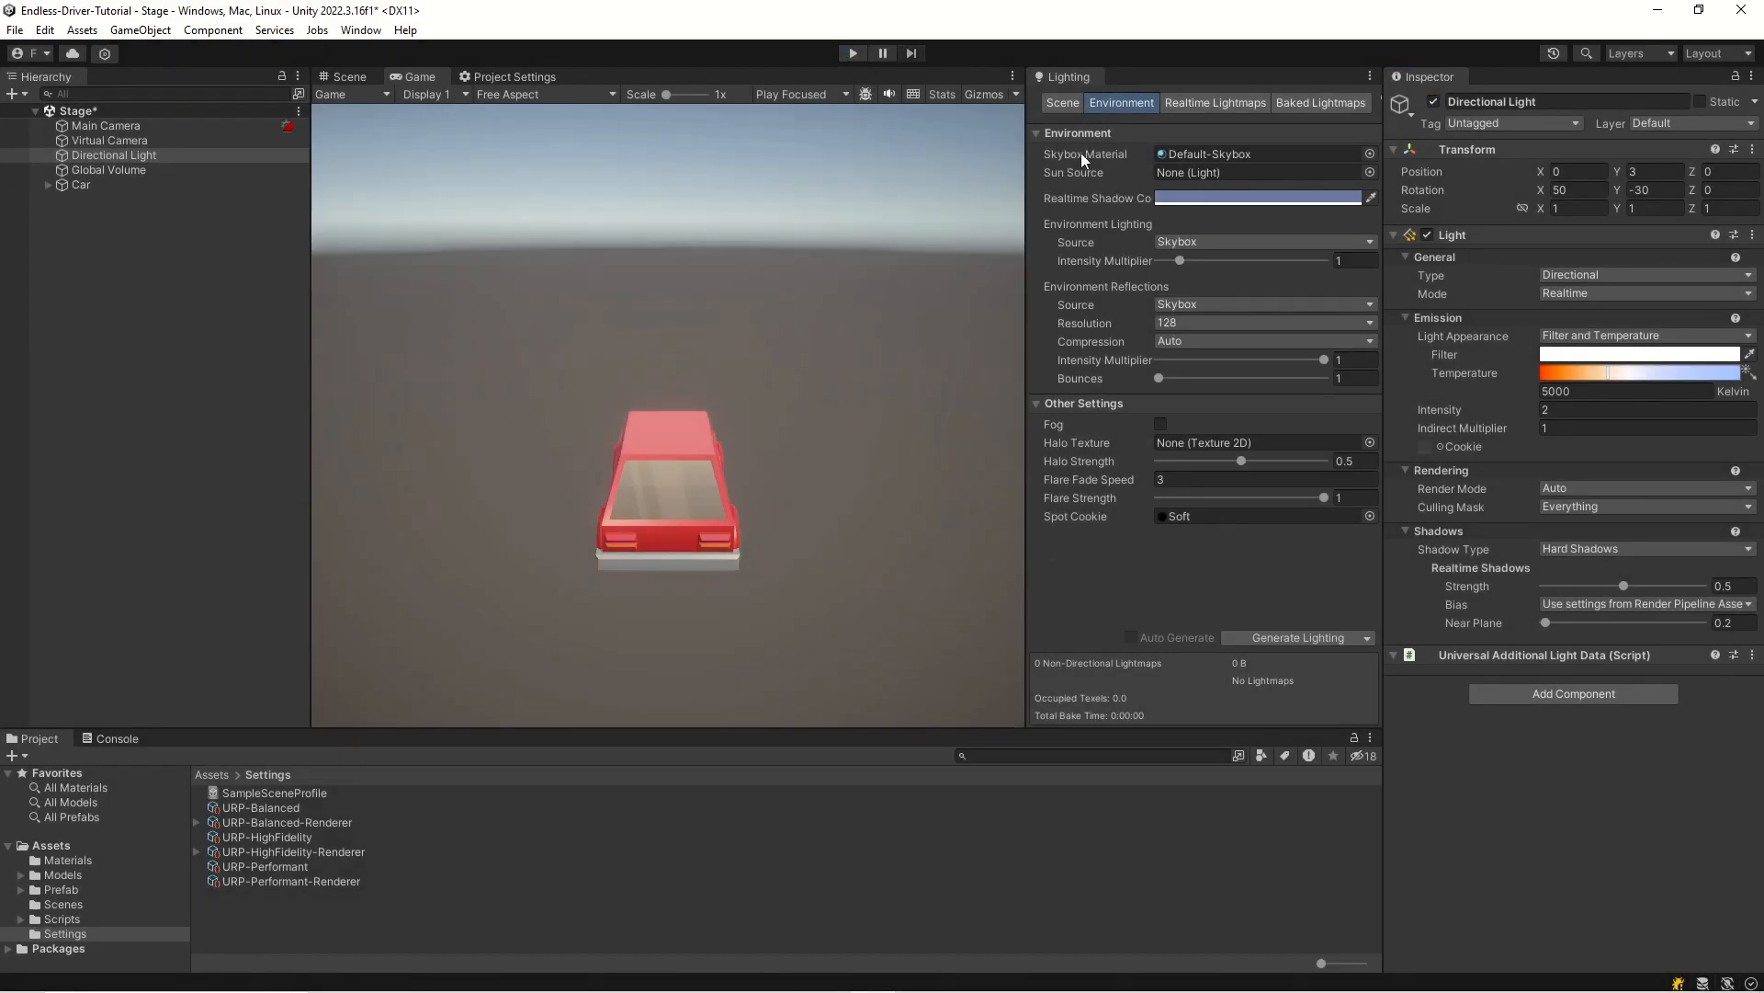
left_click(1197, 242)
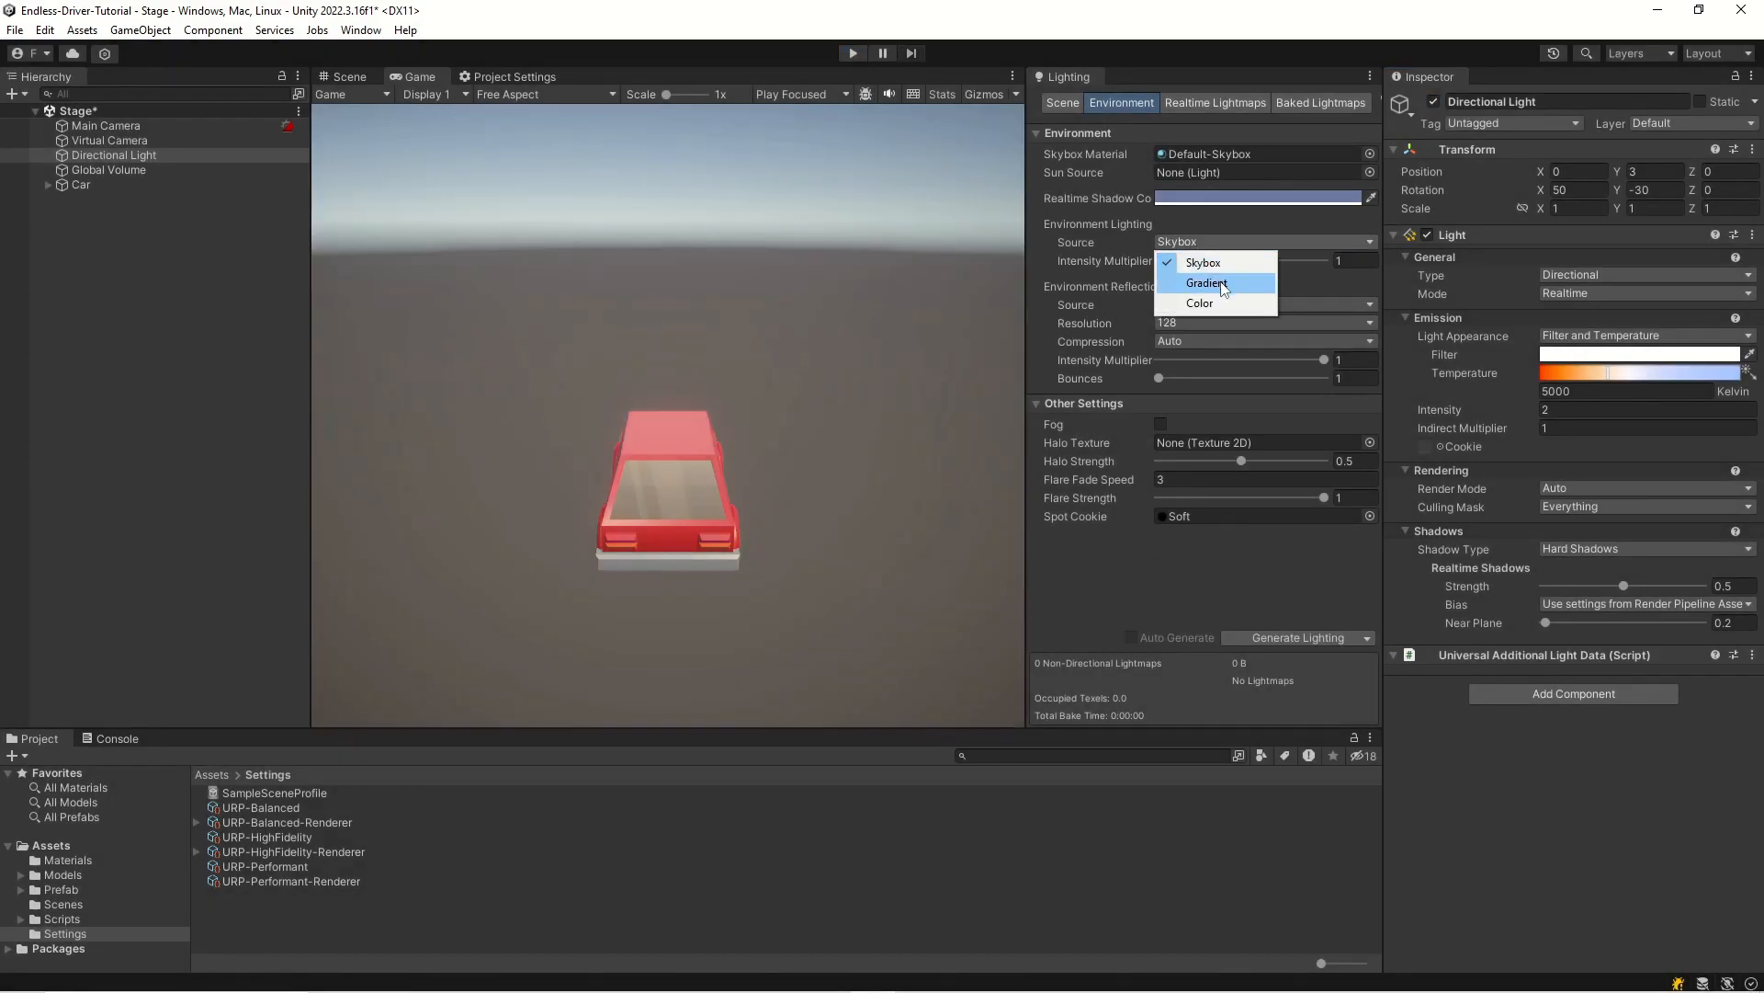
left_click(1204, 279)
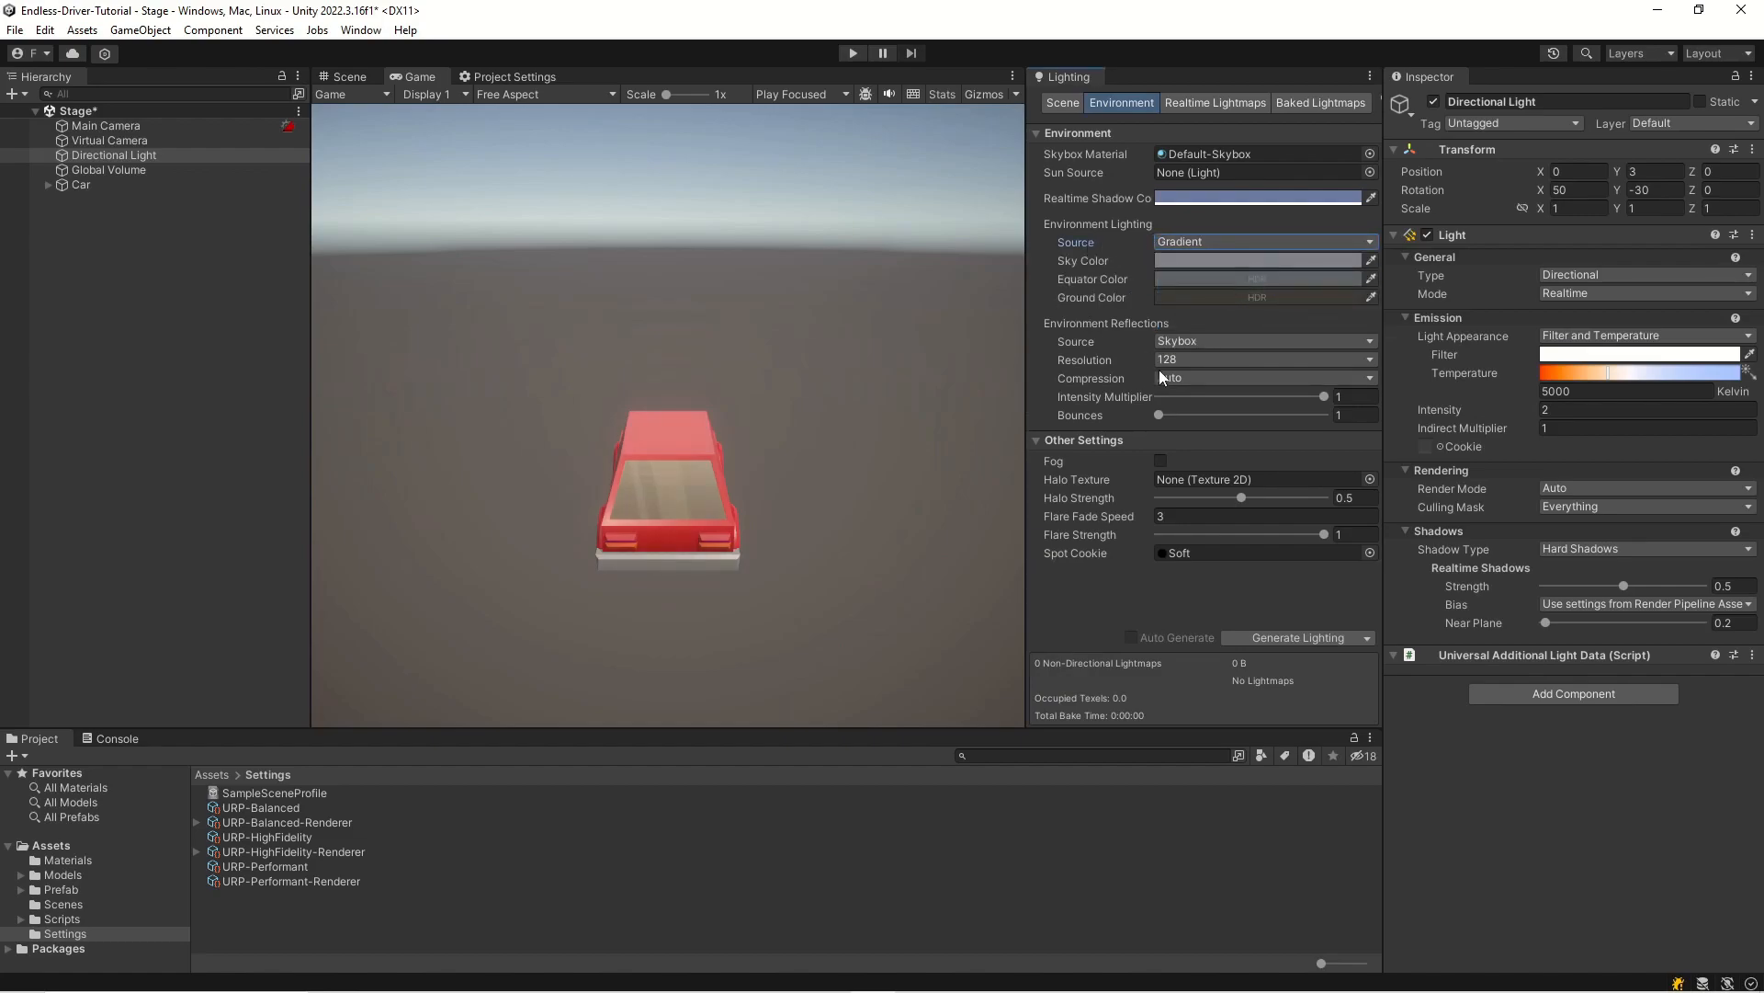
left_click(1193, 340)
left_click(1186, 381)
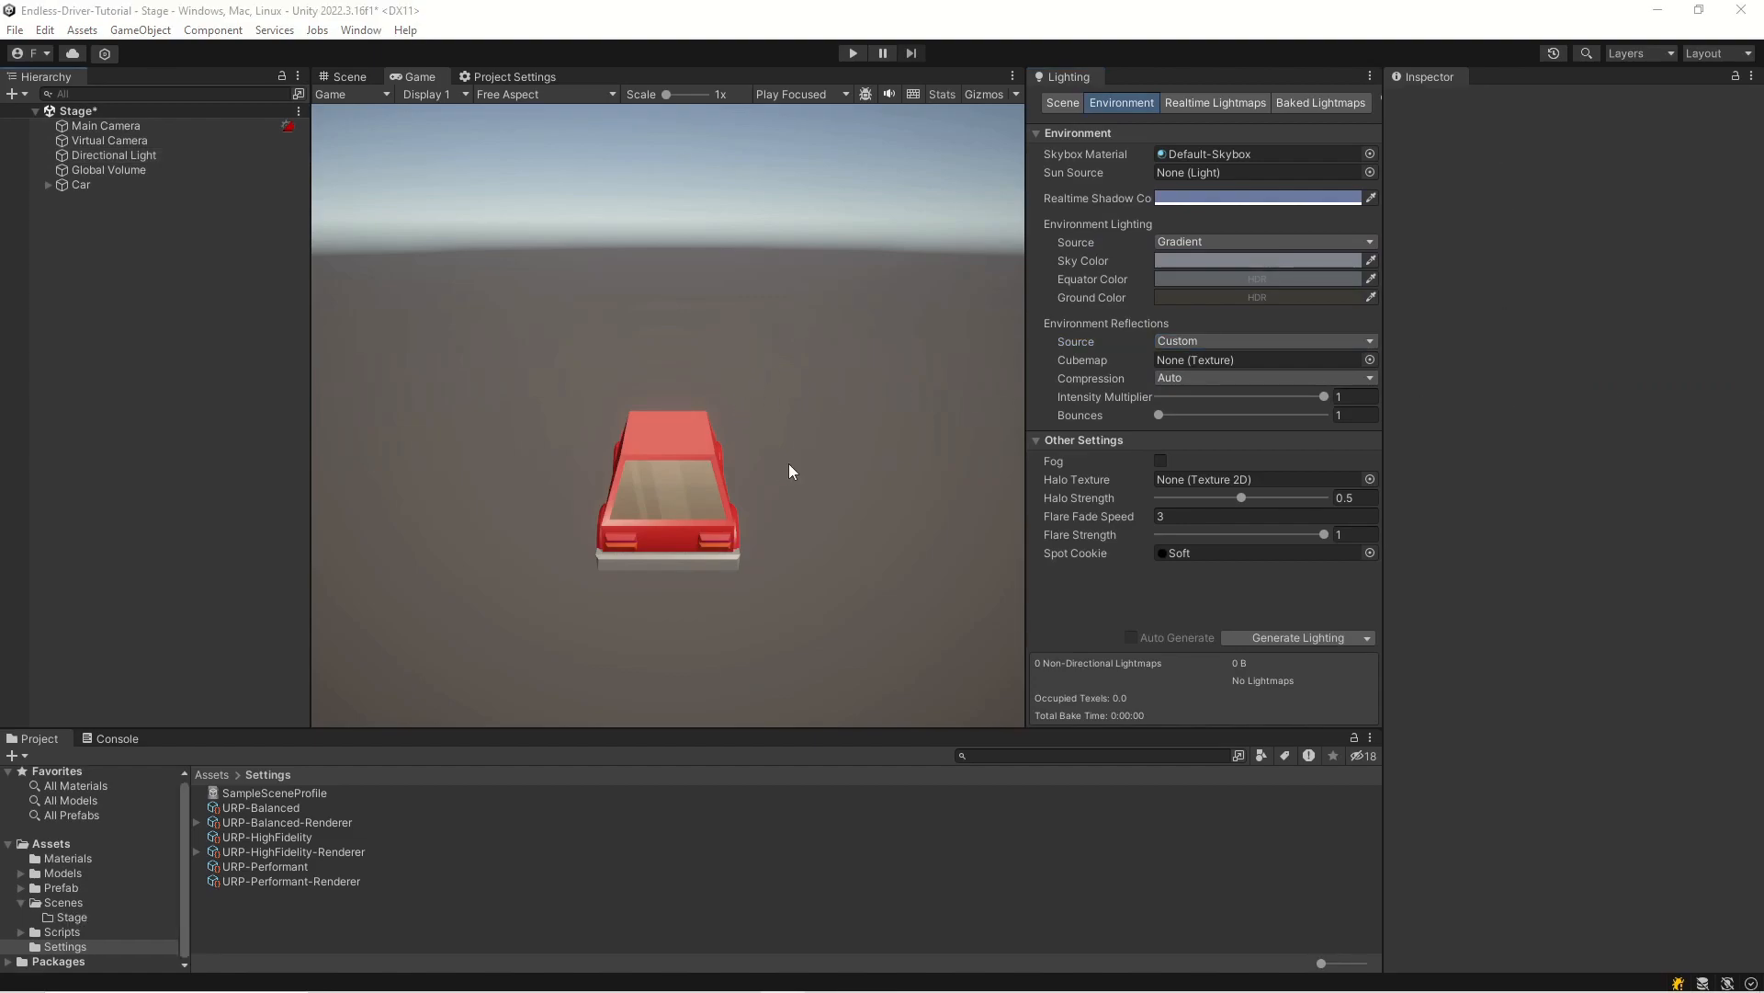
- Review the Main Camera's component settings, including its rendering and environment options
left_click(117, 127)
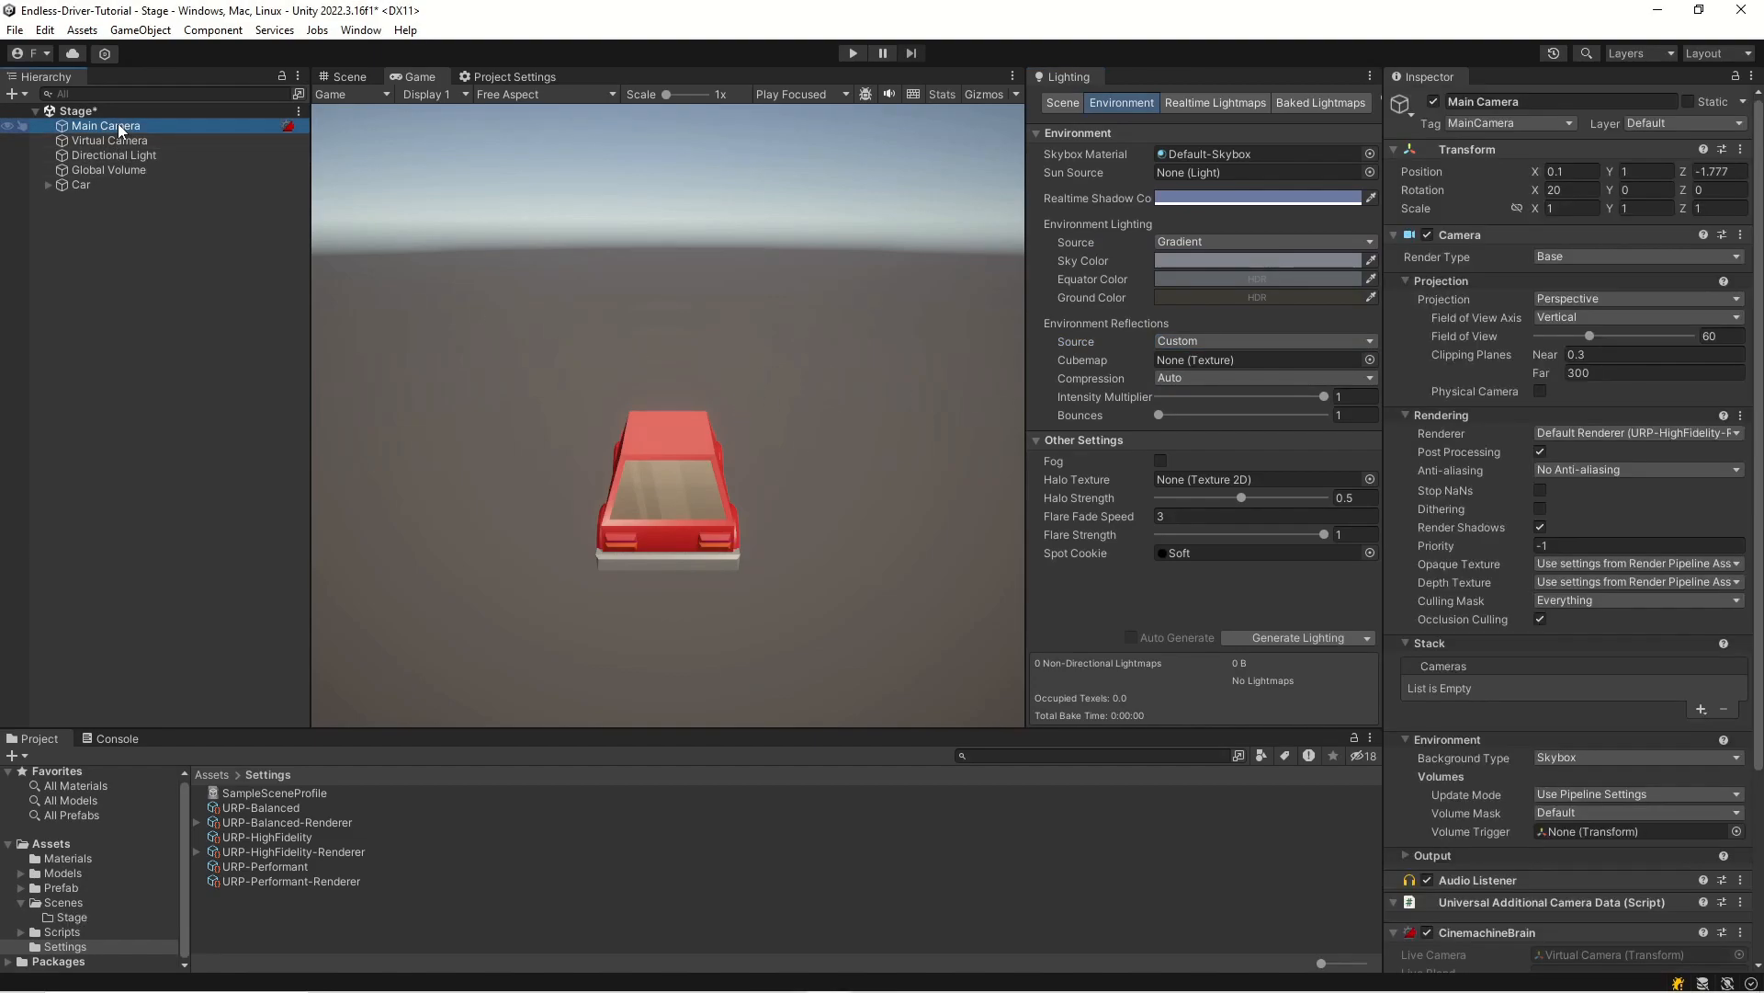
scroll(1580, 503, "down", 3)
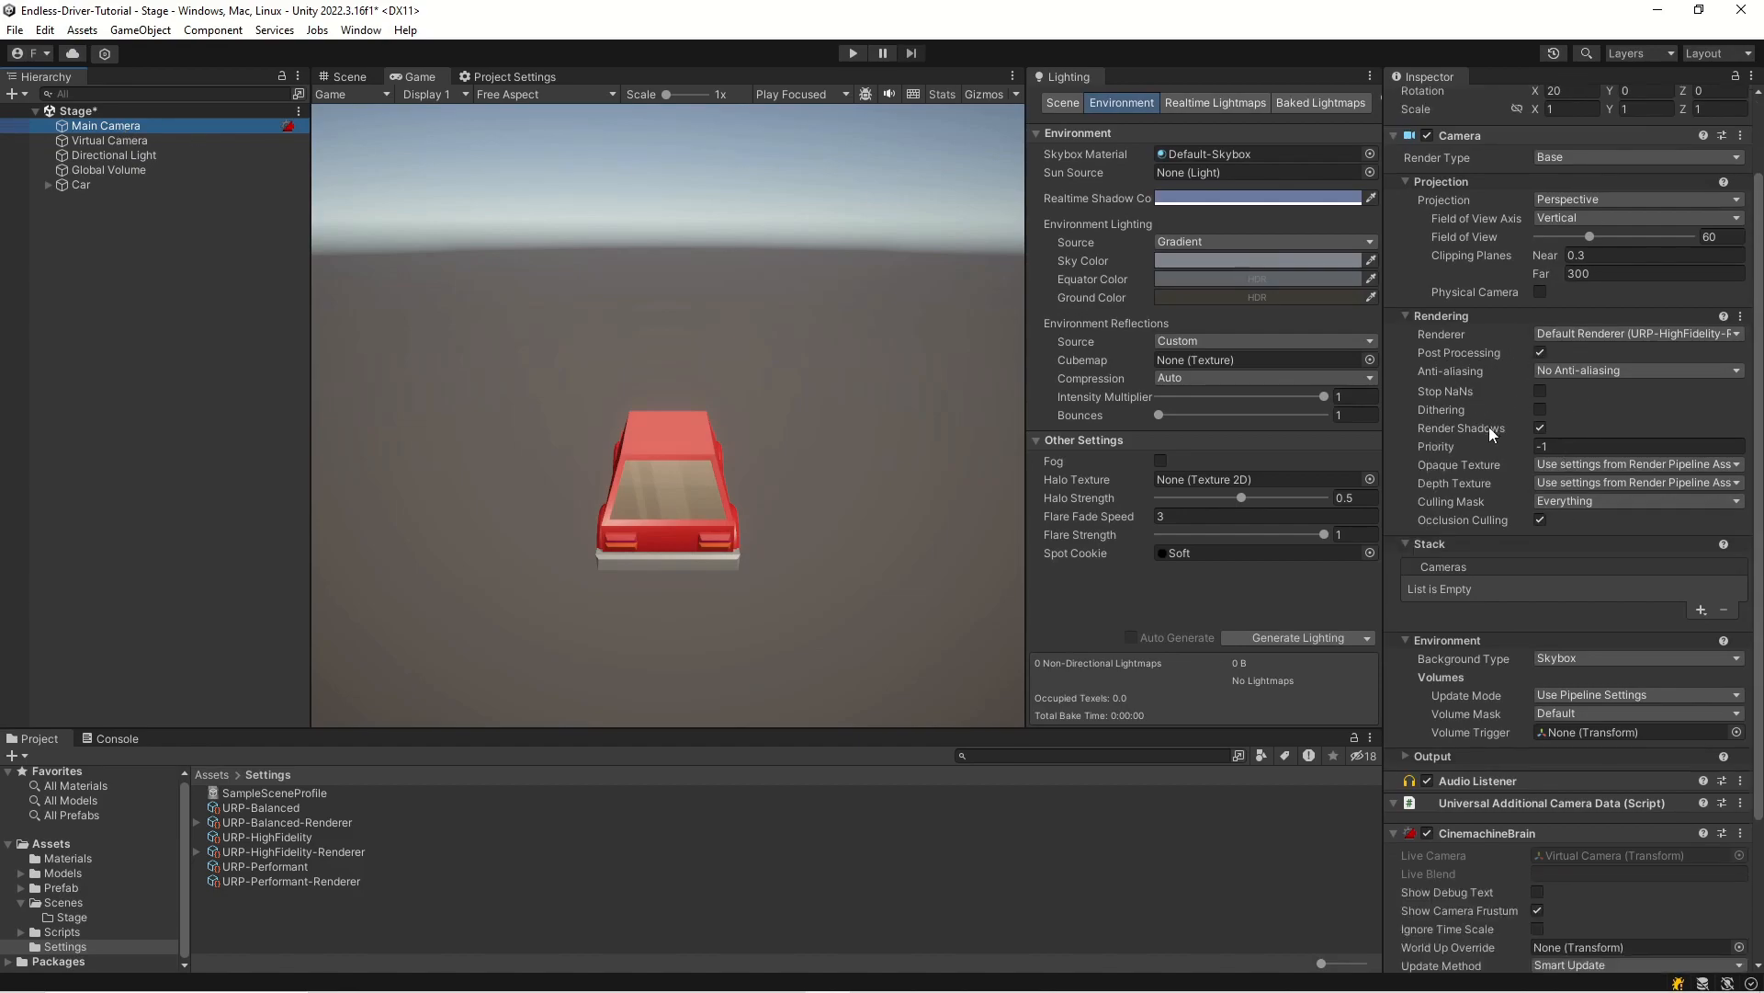
scroll(1487, 450, "down", 5)
left_click(70, 294)
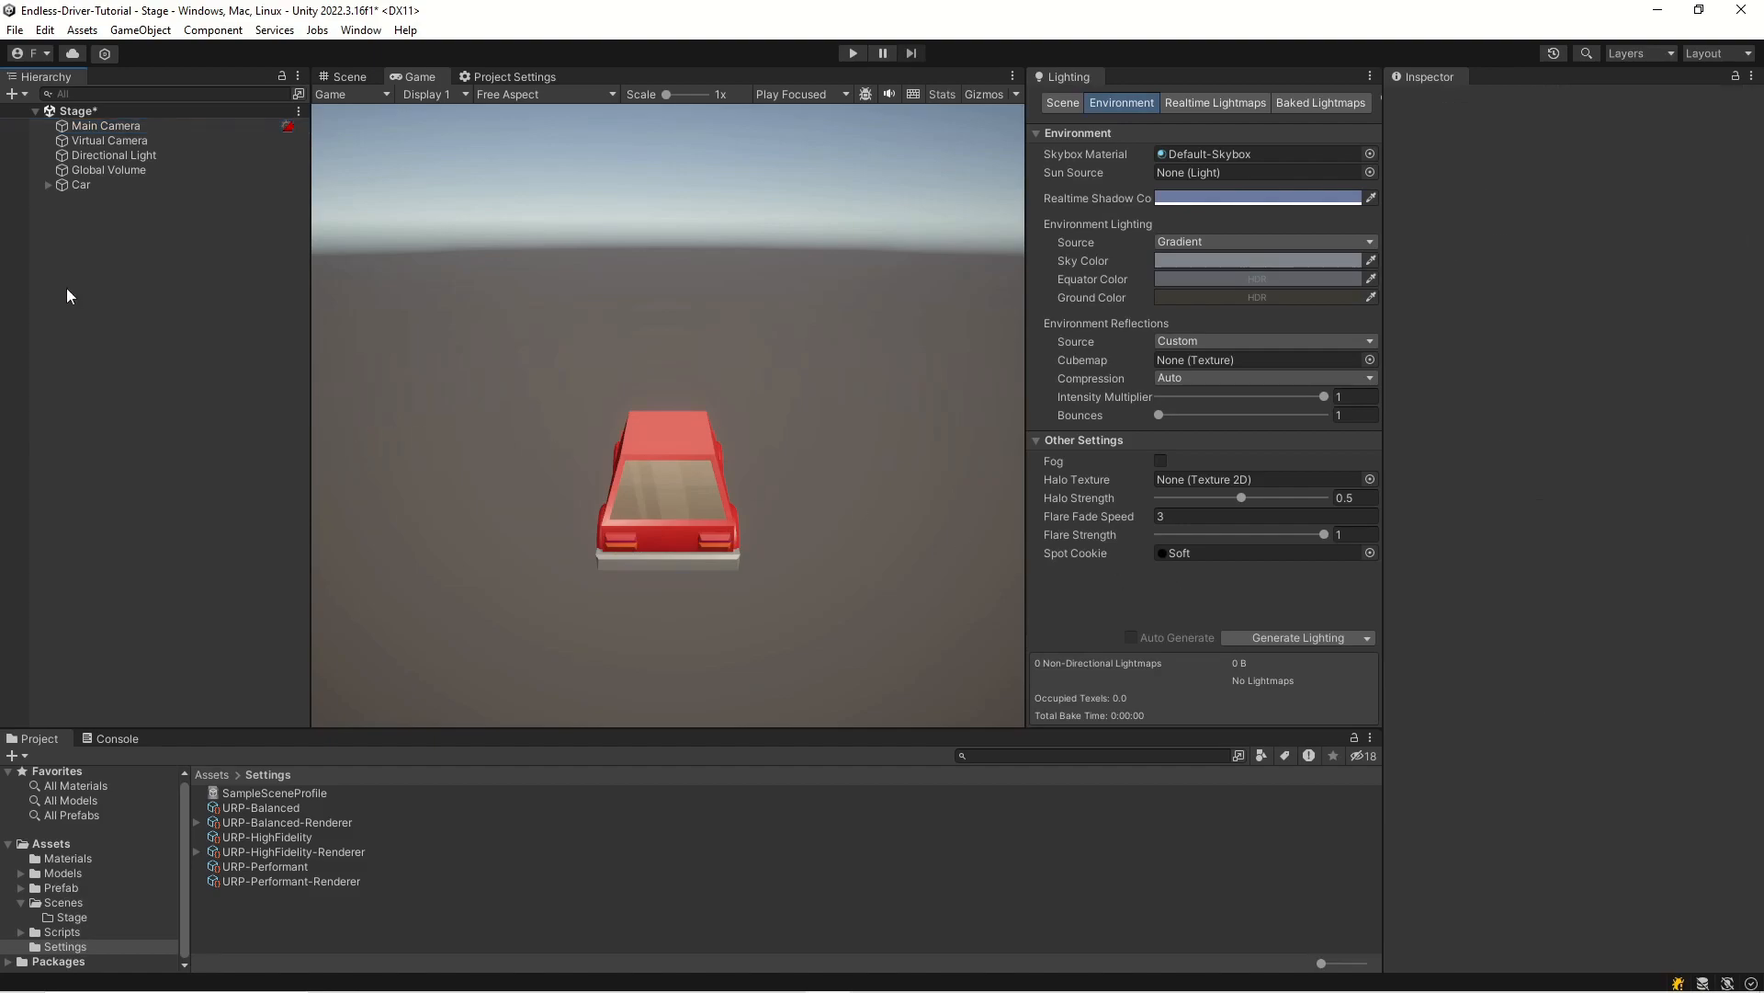
- Create a new volume profile for the Global Volume and place it in the Settings folder
left_click(108, 170)
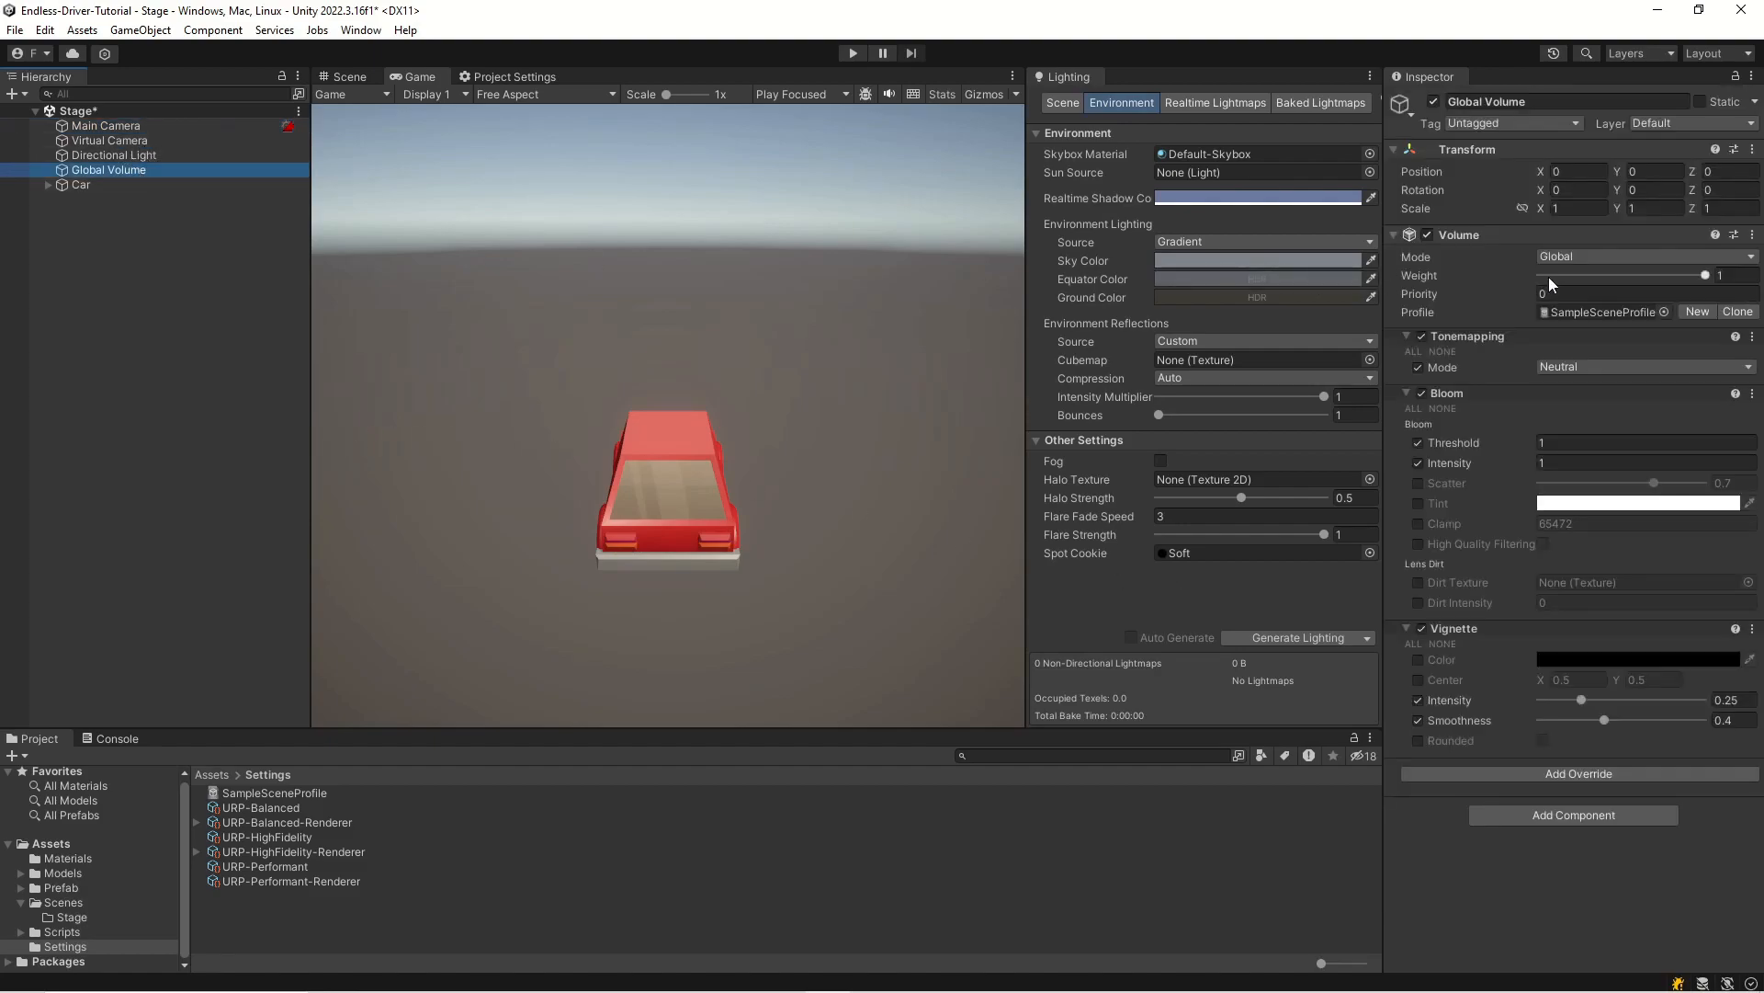
left_click(1604, 313)
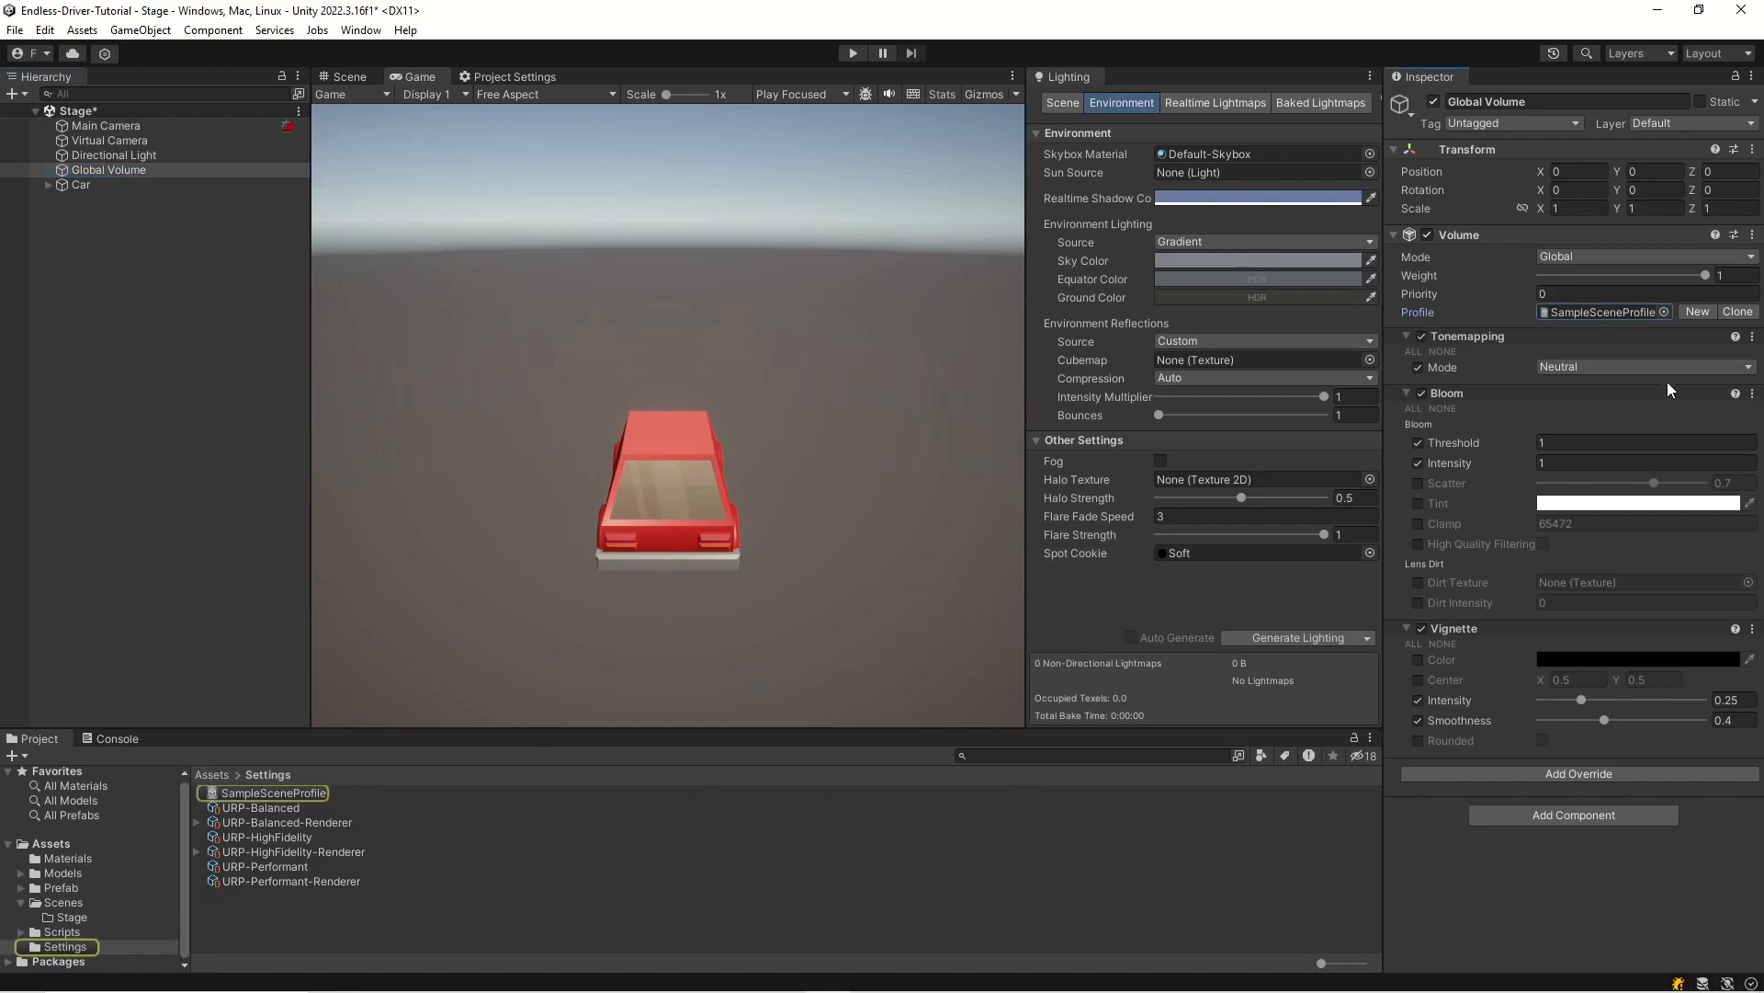
left_click(1698, 314)
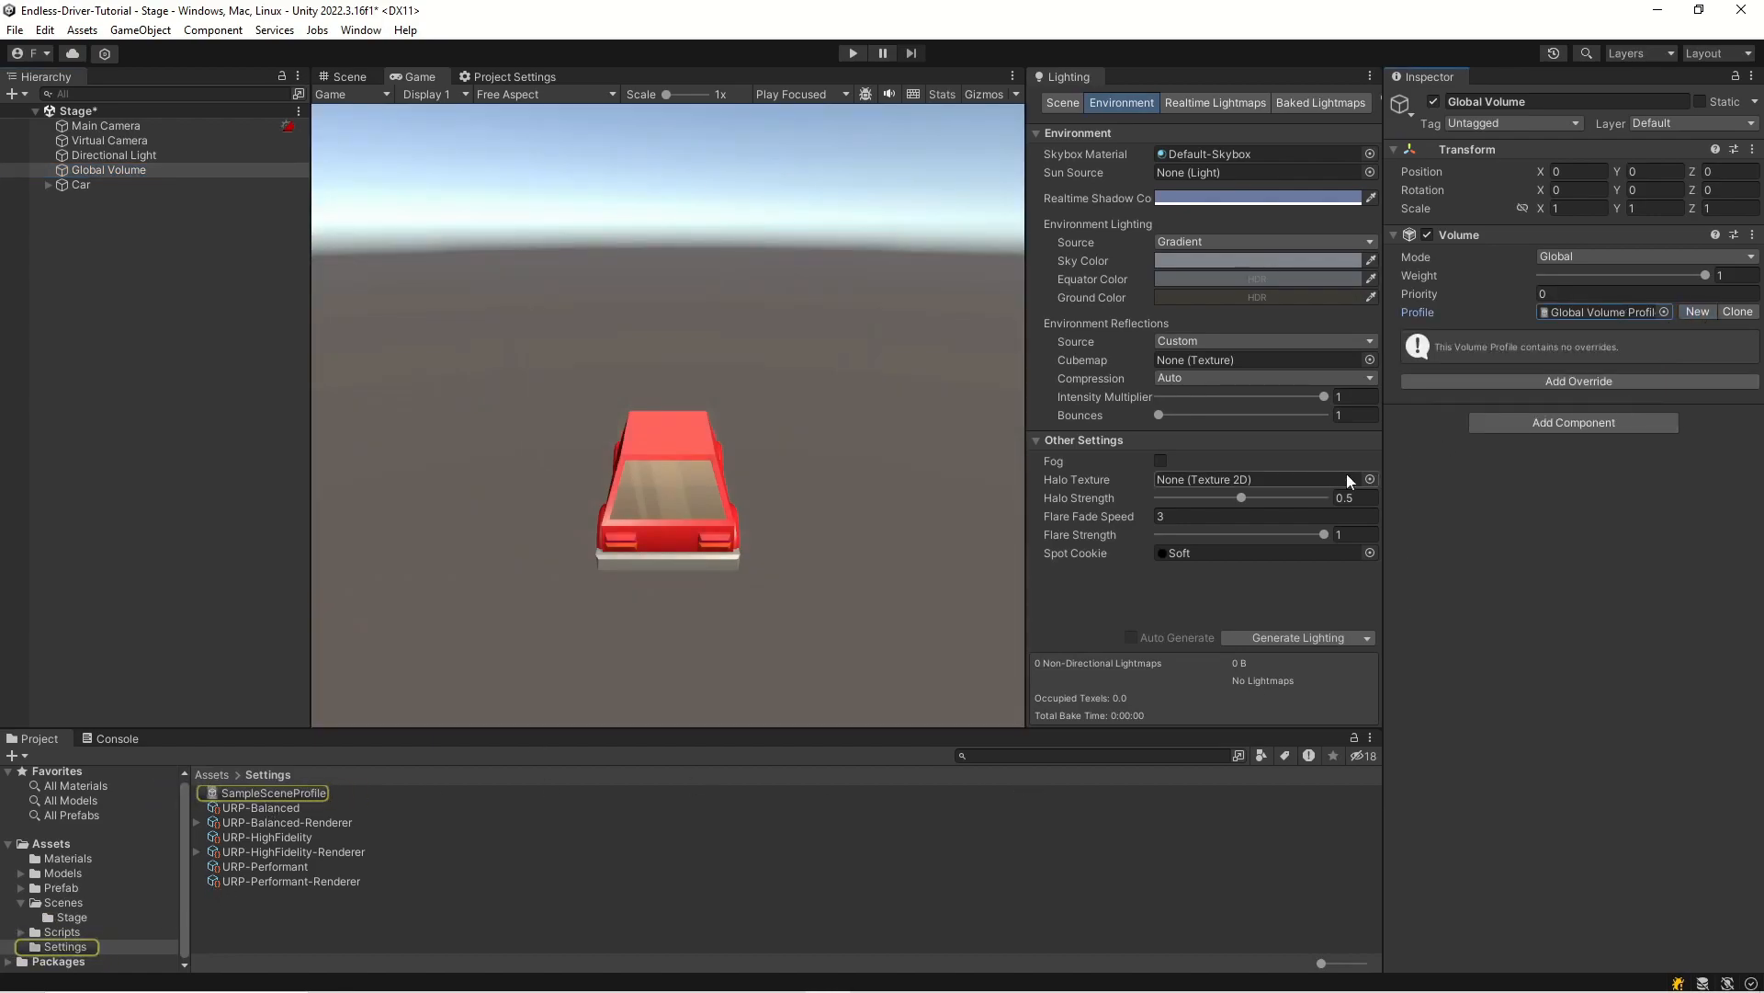
left_click(1617, 315)
left_click_drag(293, 793, 62, 946)
left_click(65, 947)
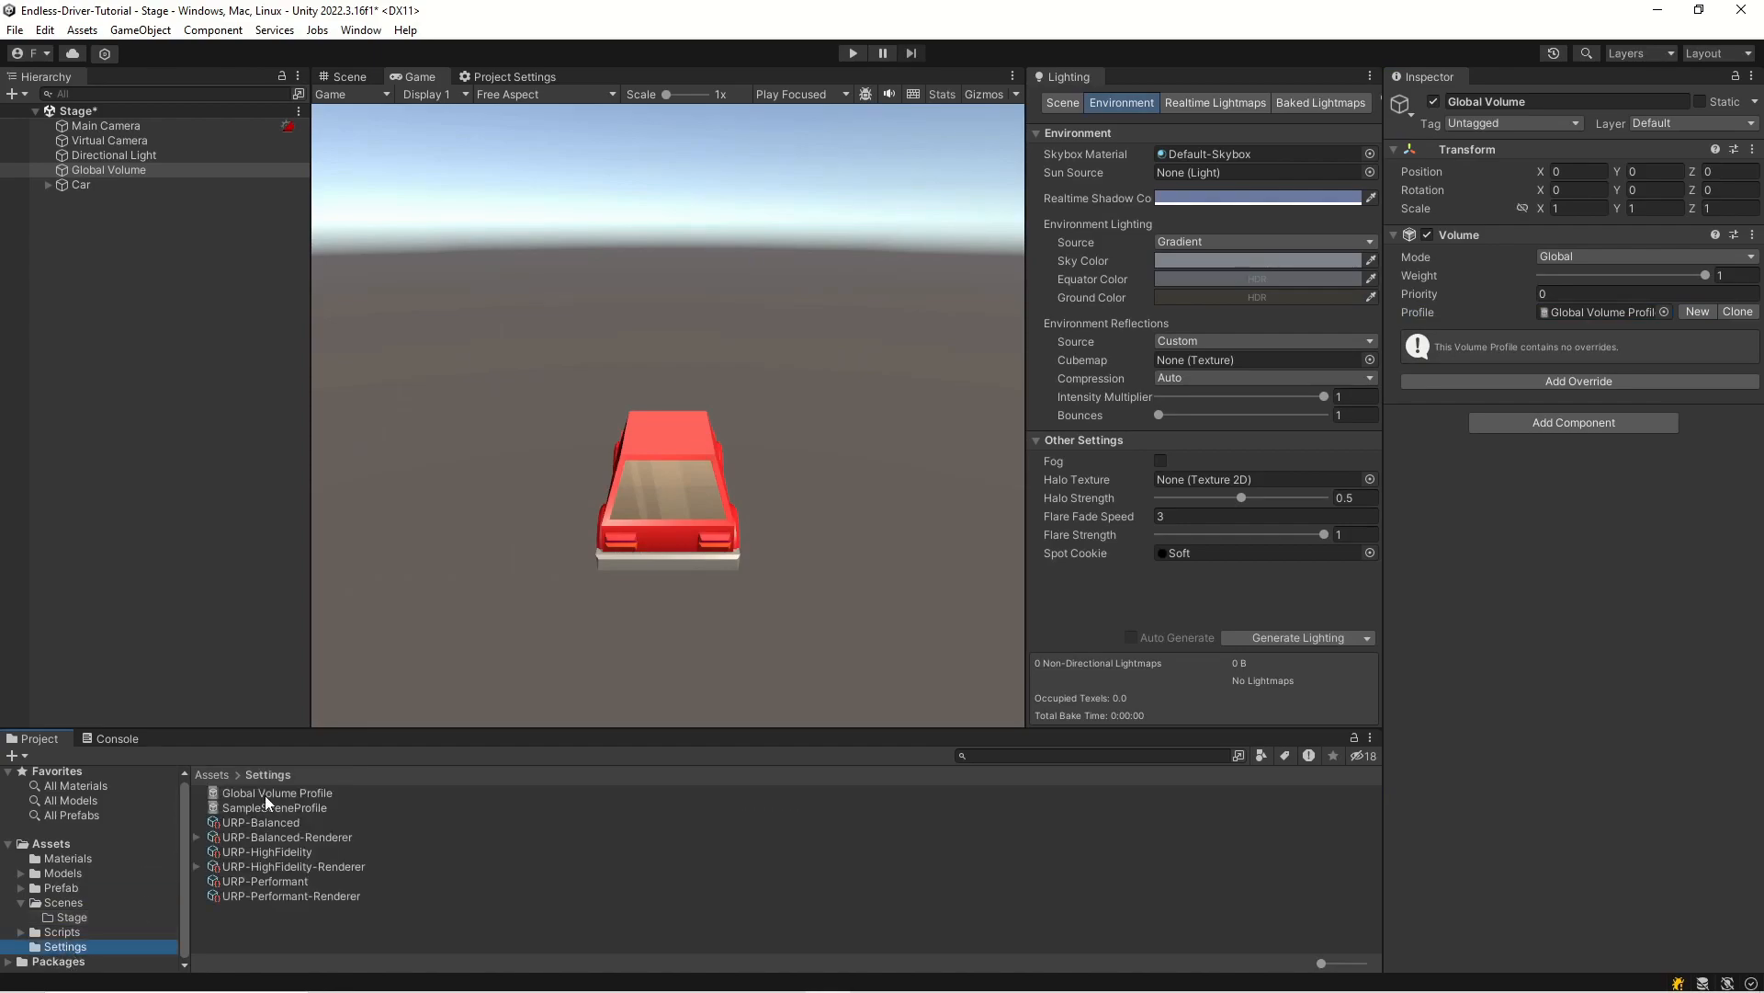
- Rename the new volume profile to "Stage Post processing" and assign it to the Global Volume
left_click(272, 795)
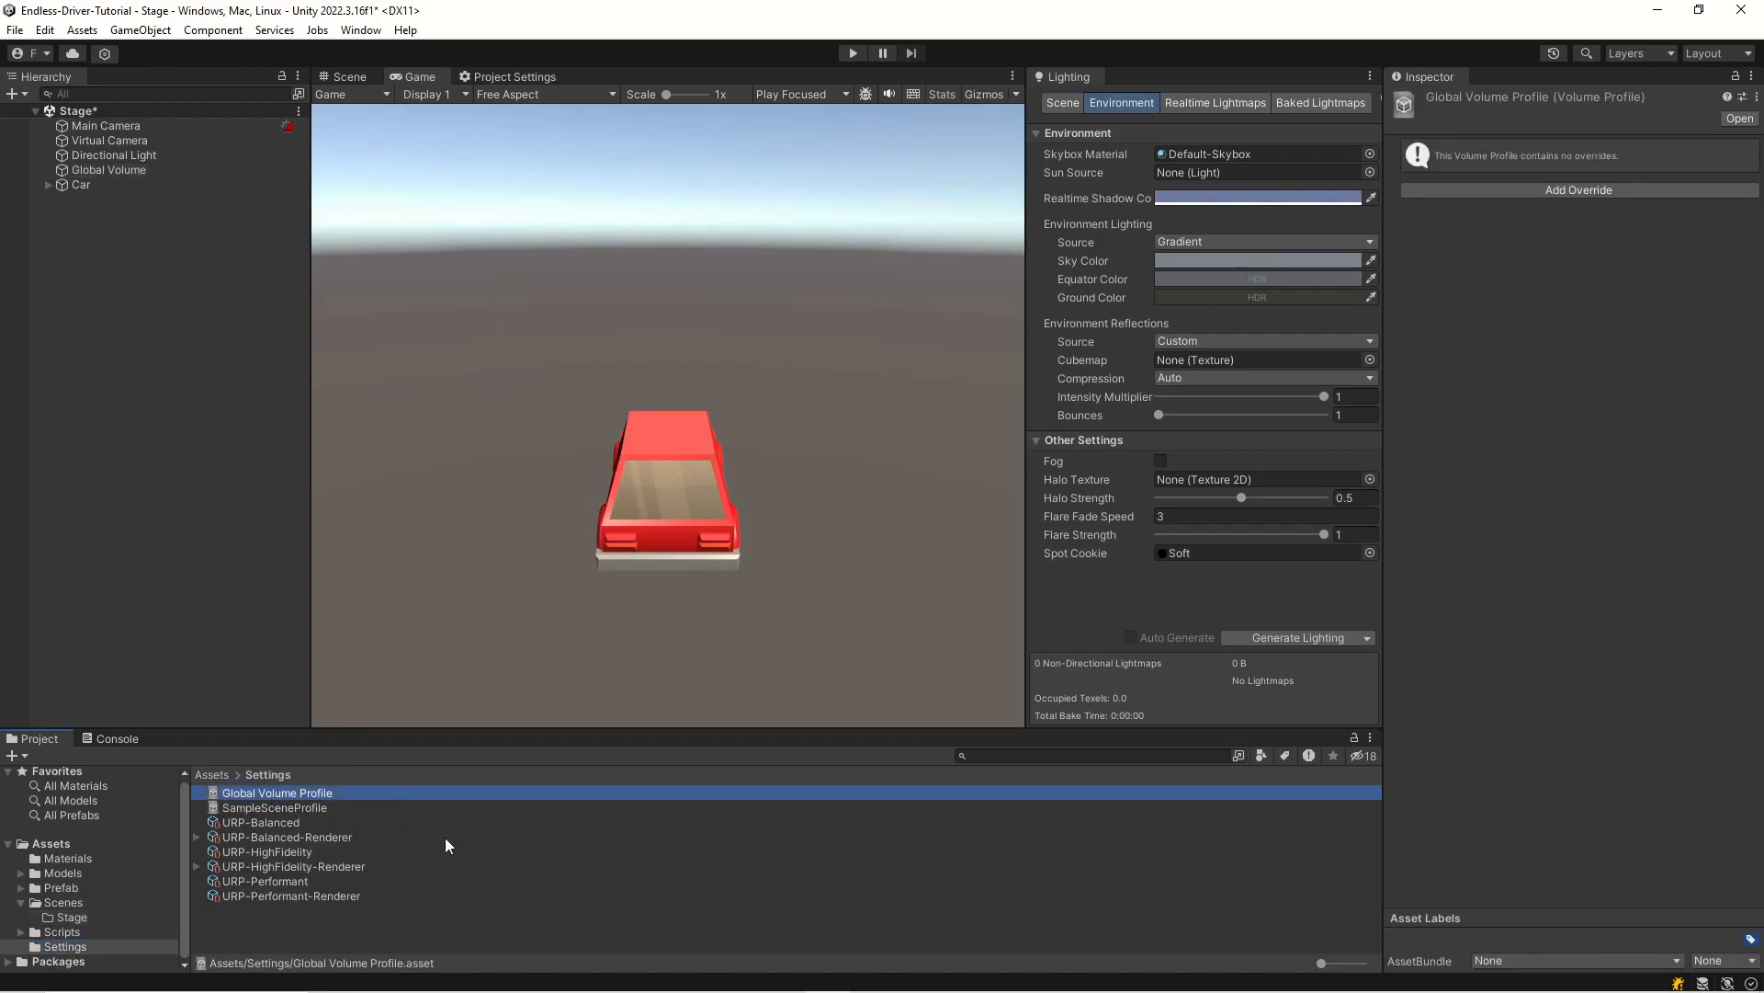
key("F2")
type("Stat")
type("e Post")
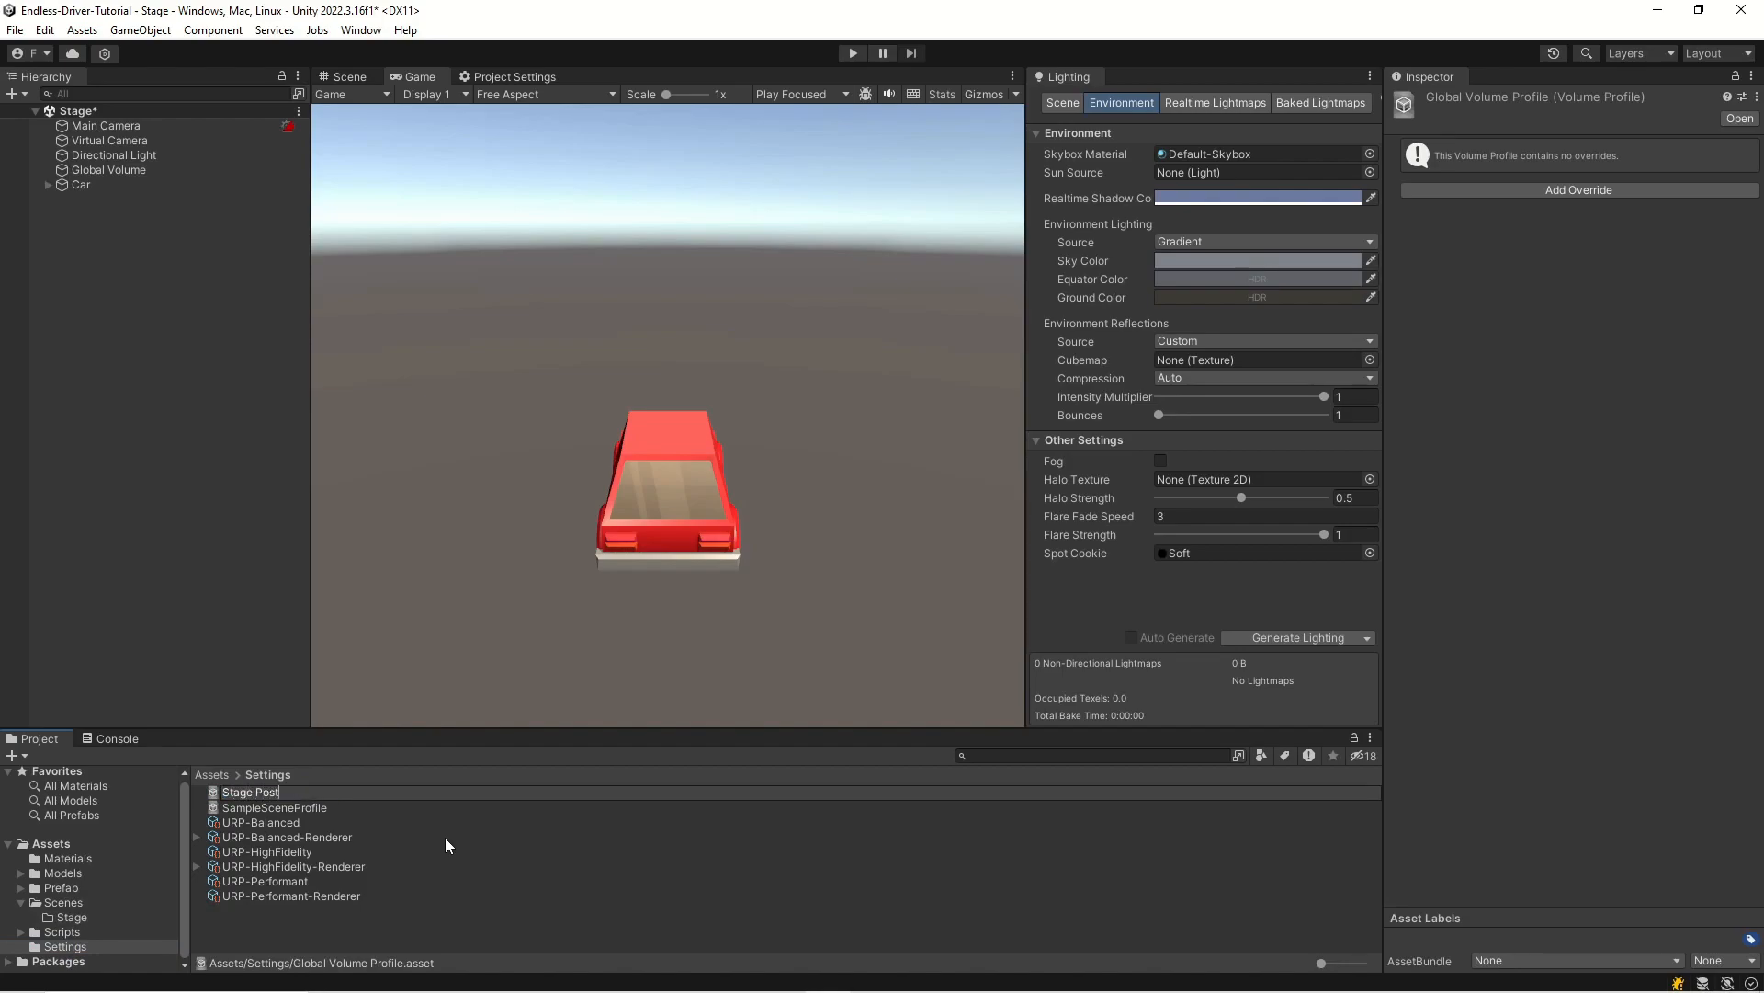
type(" processing")
key("Return")
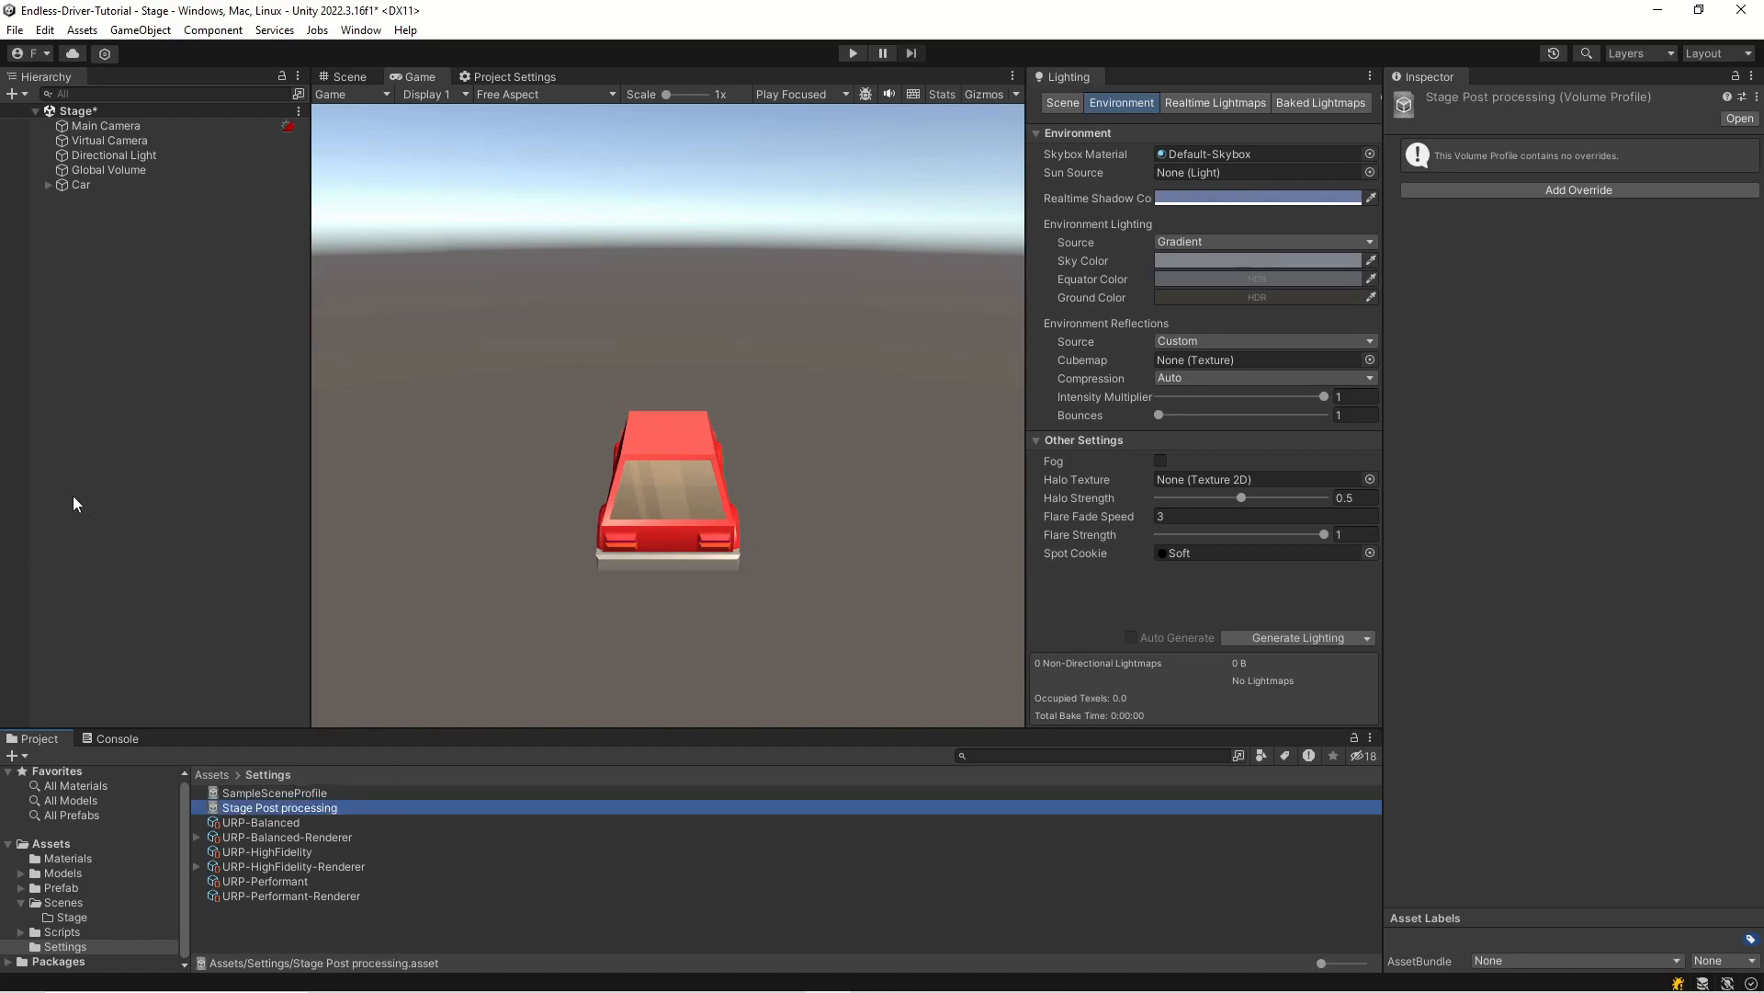
left_click(129, 169)
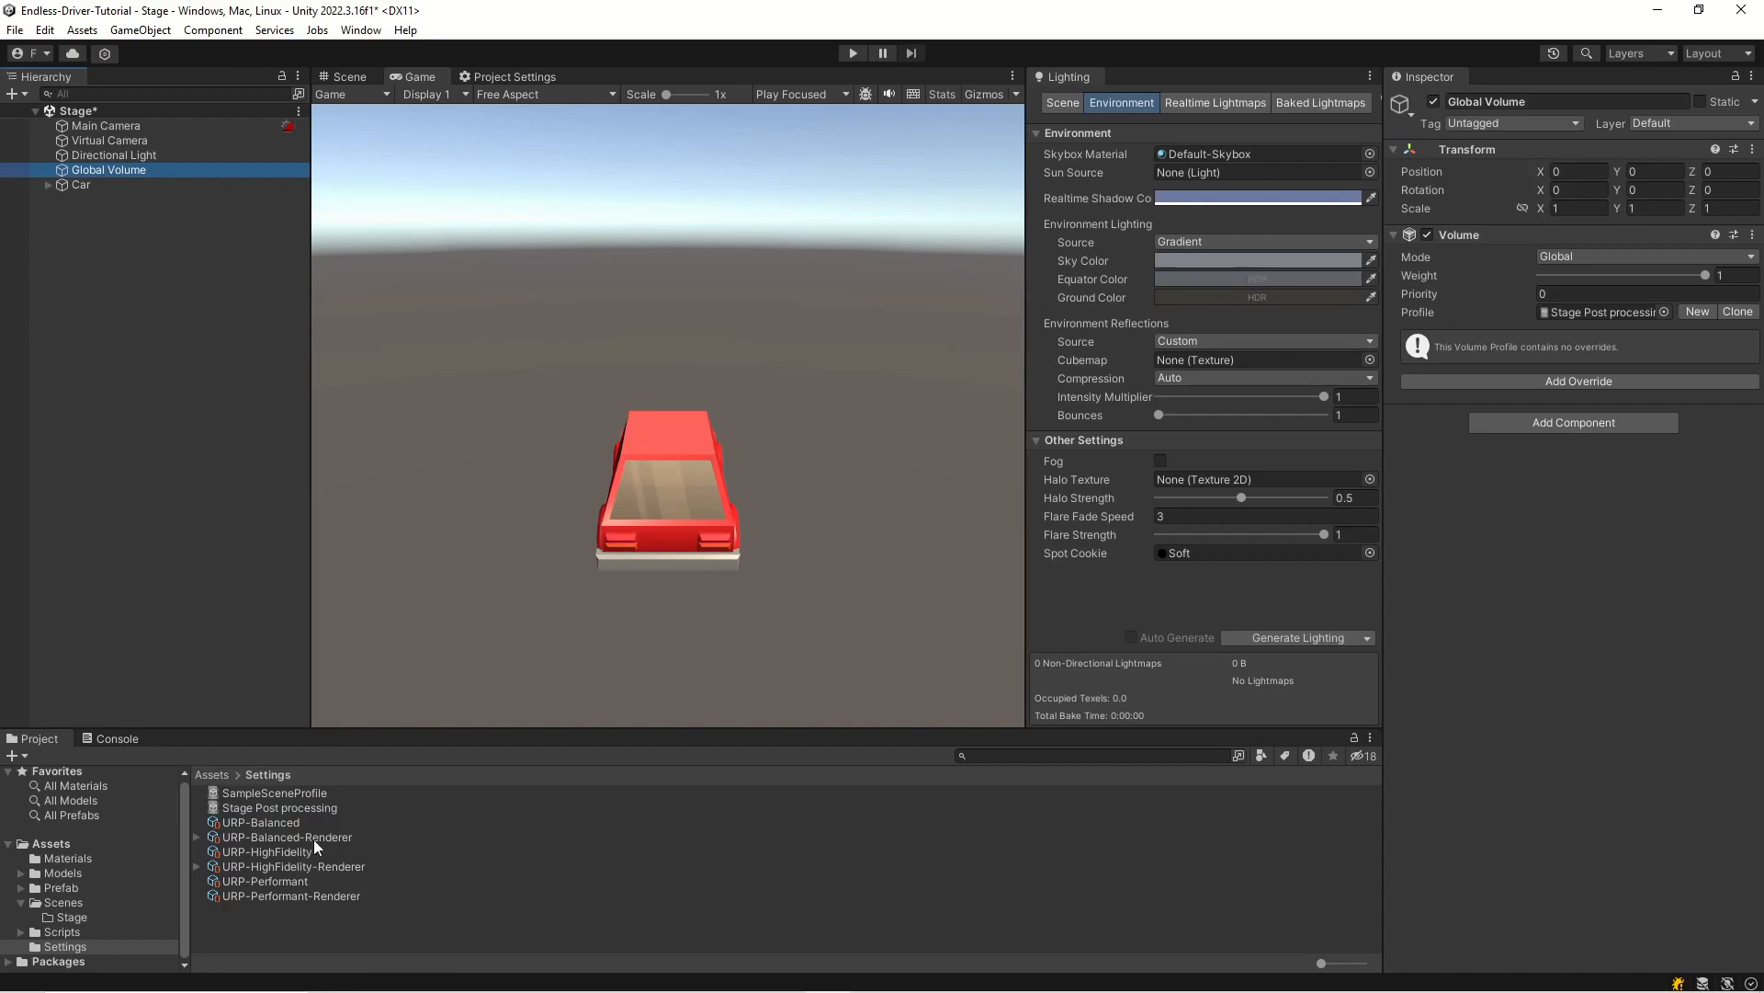
left_click_drag(300, 809, 1589, 316)
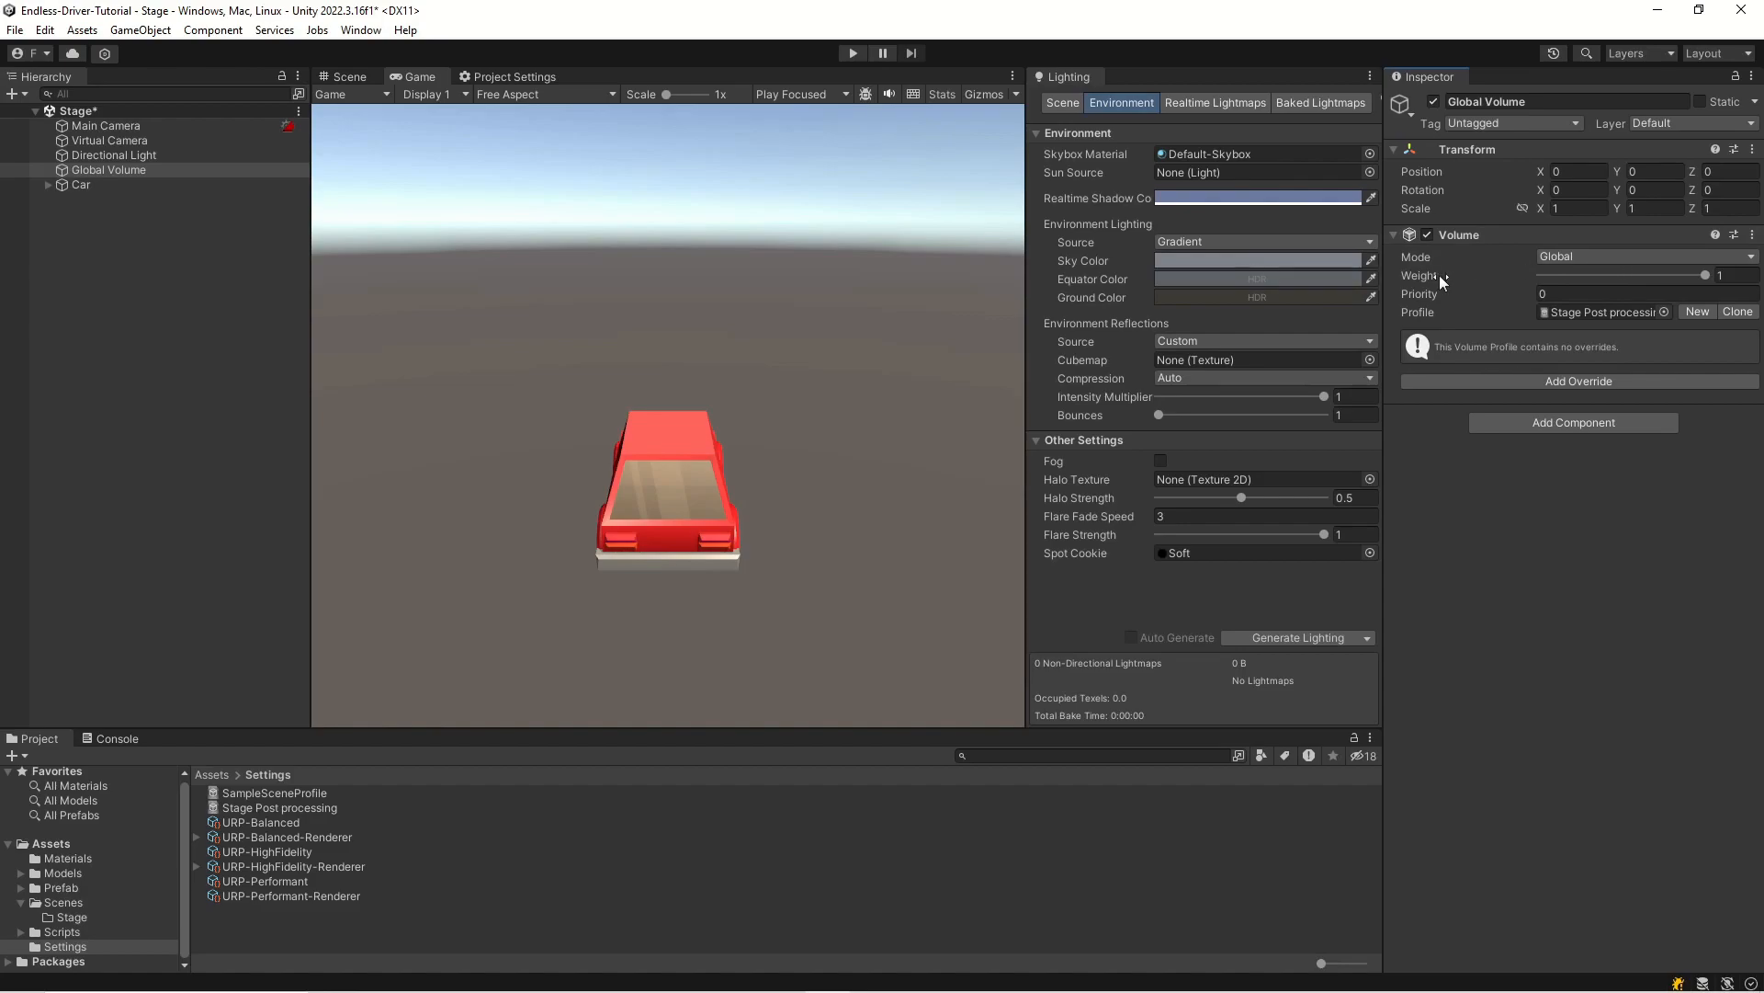
- Run the game and dock the Lighting window beside Project Settings so the Game view is wider
left_click(854, 52)
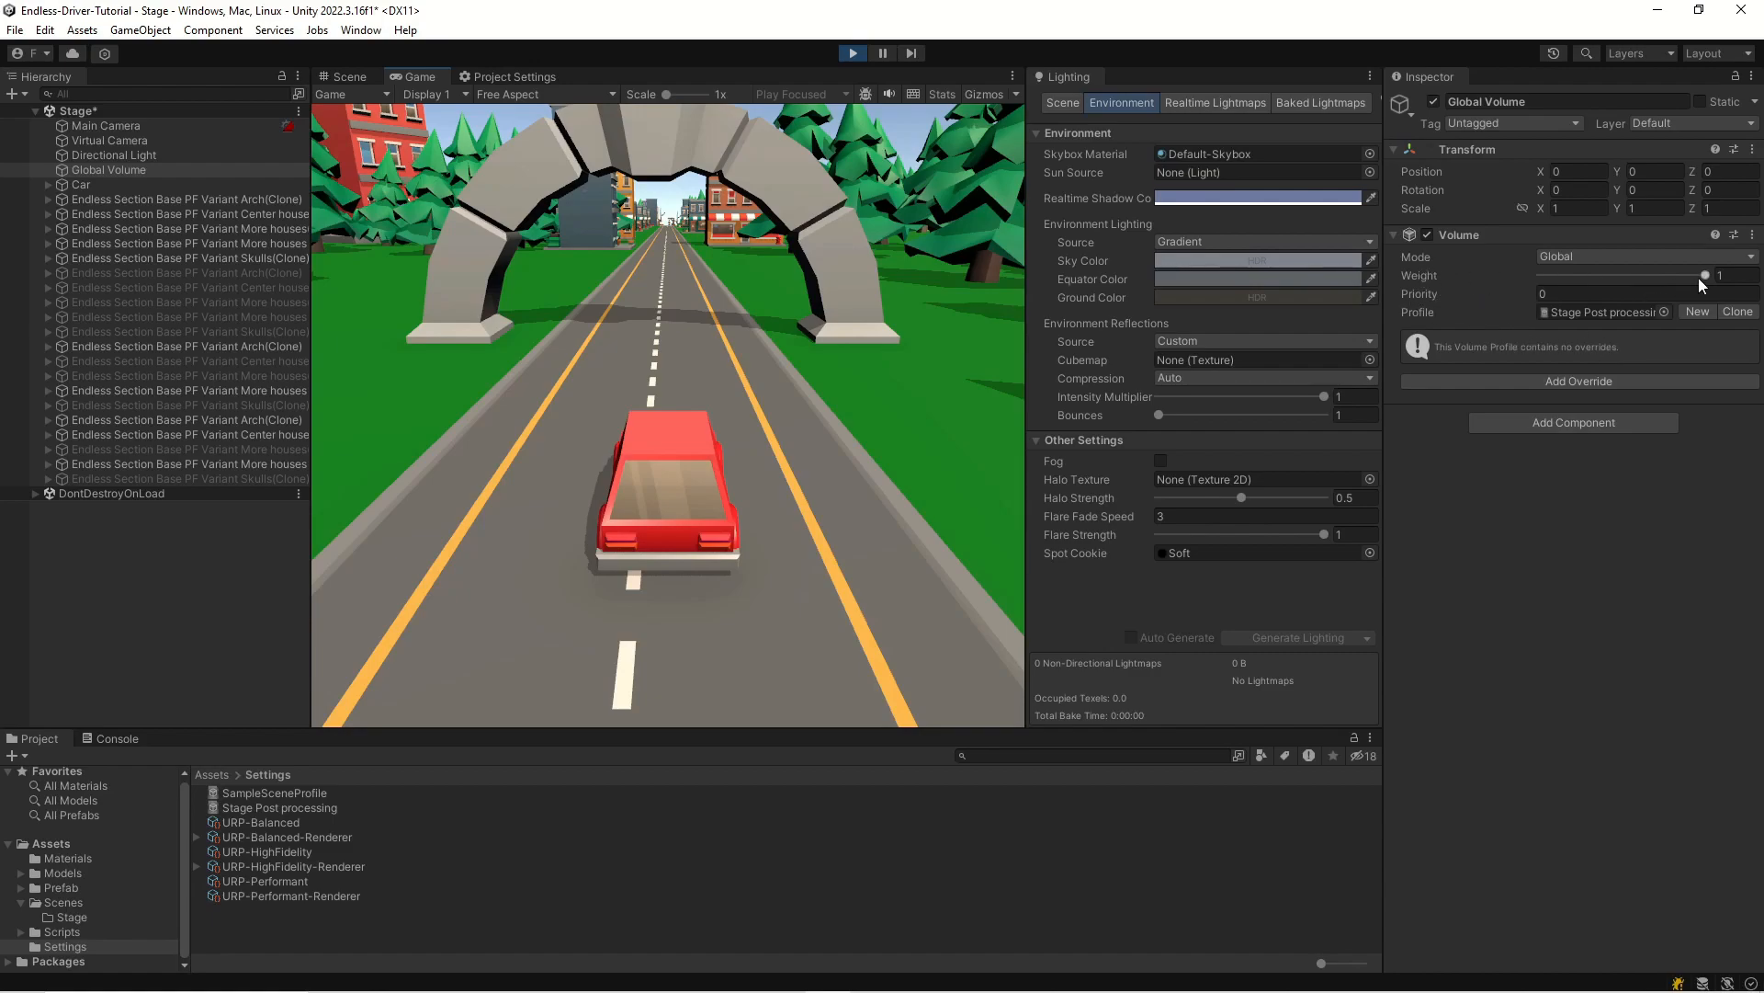
left_click_drag(1063, 76, 606, 79)
left_click(325, 77)
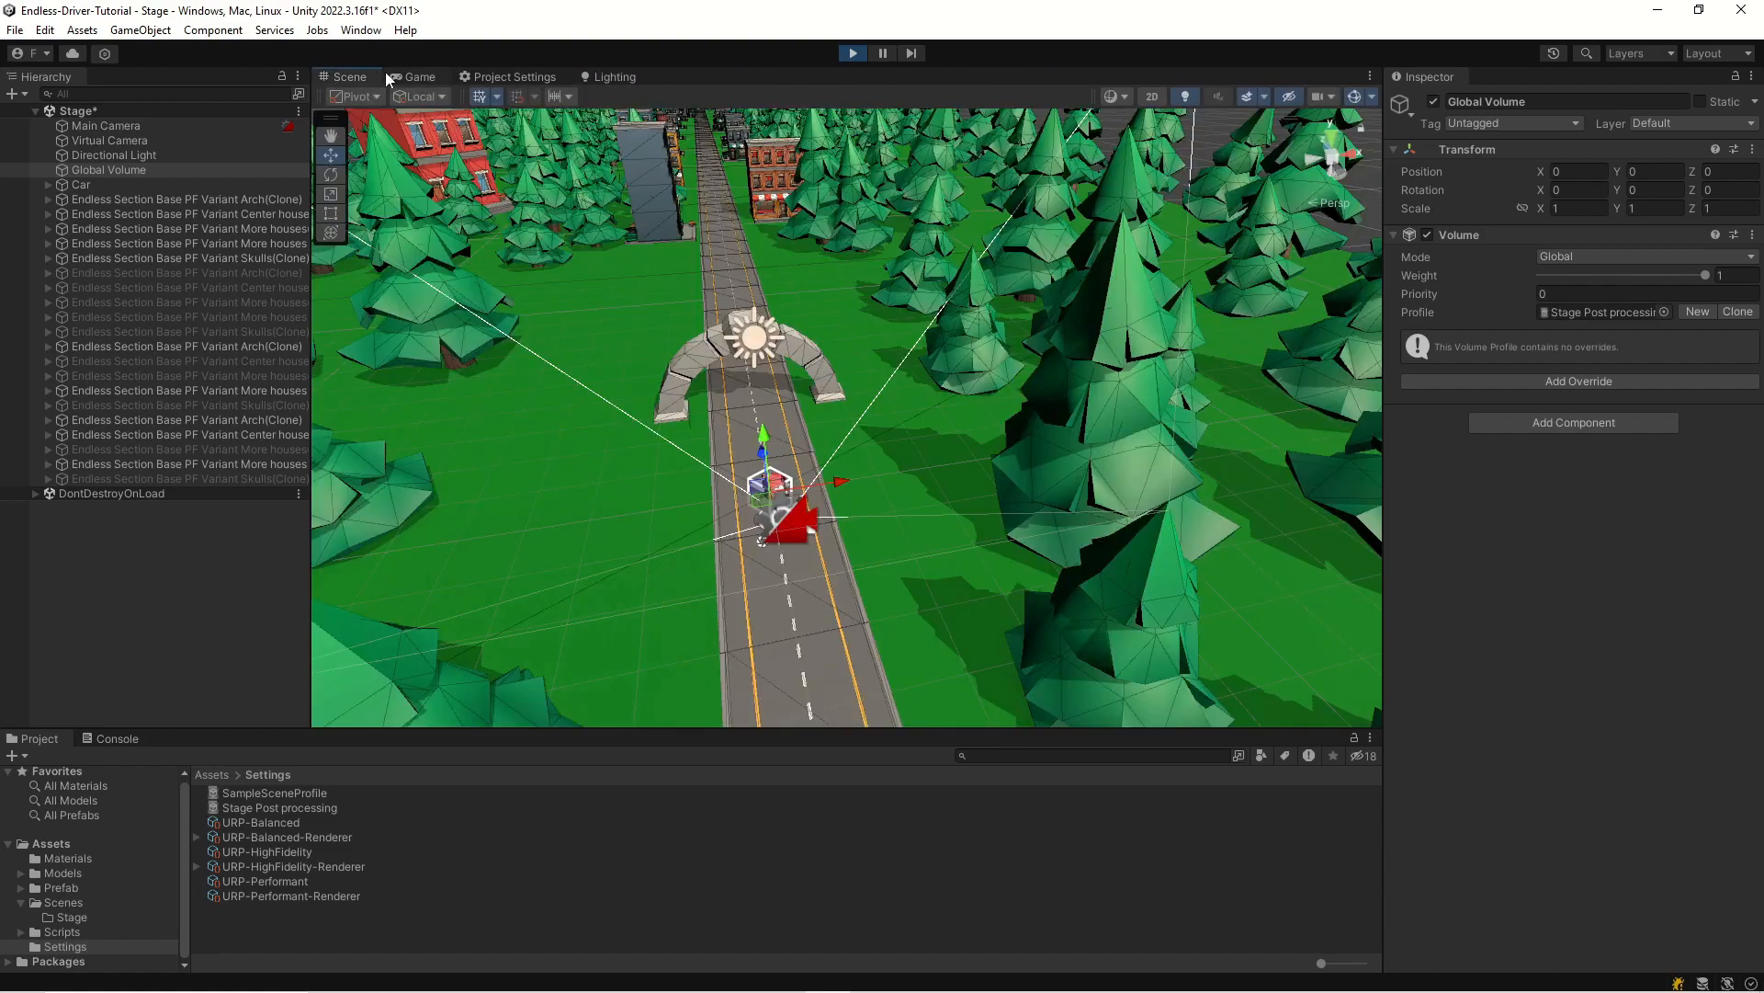
left_click(416, 78)
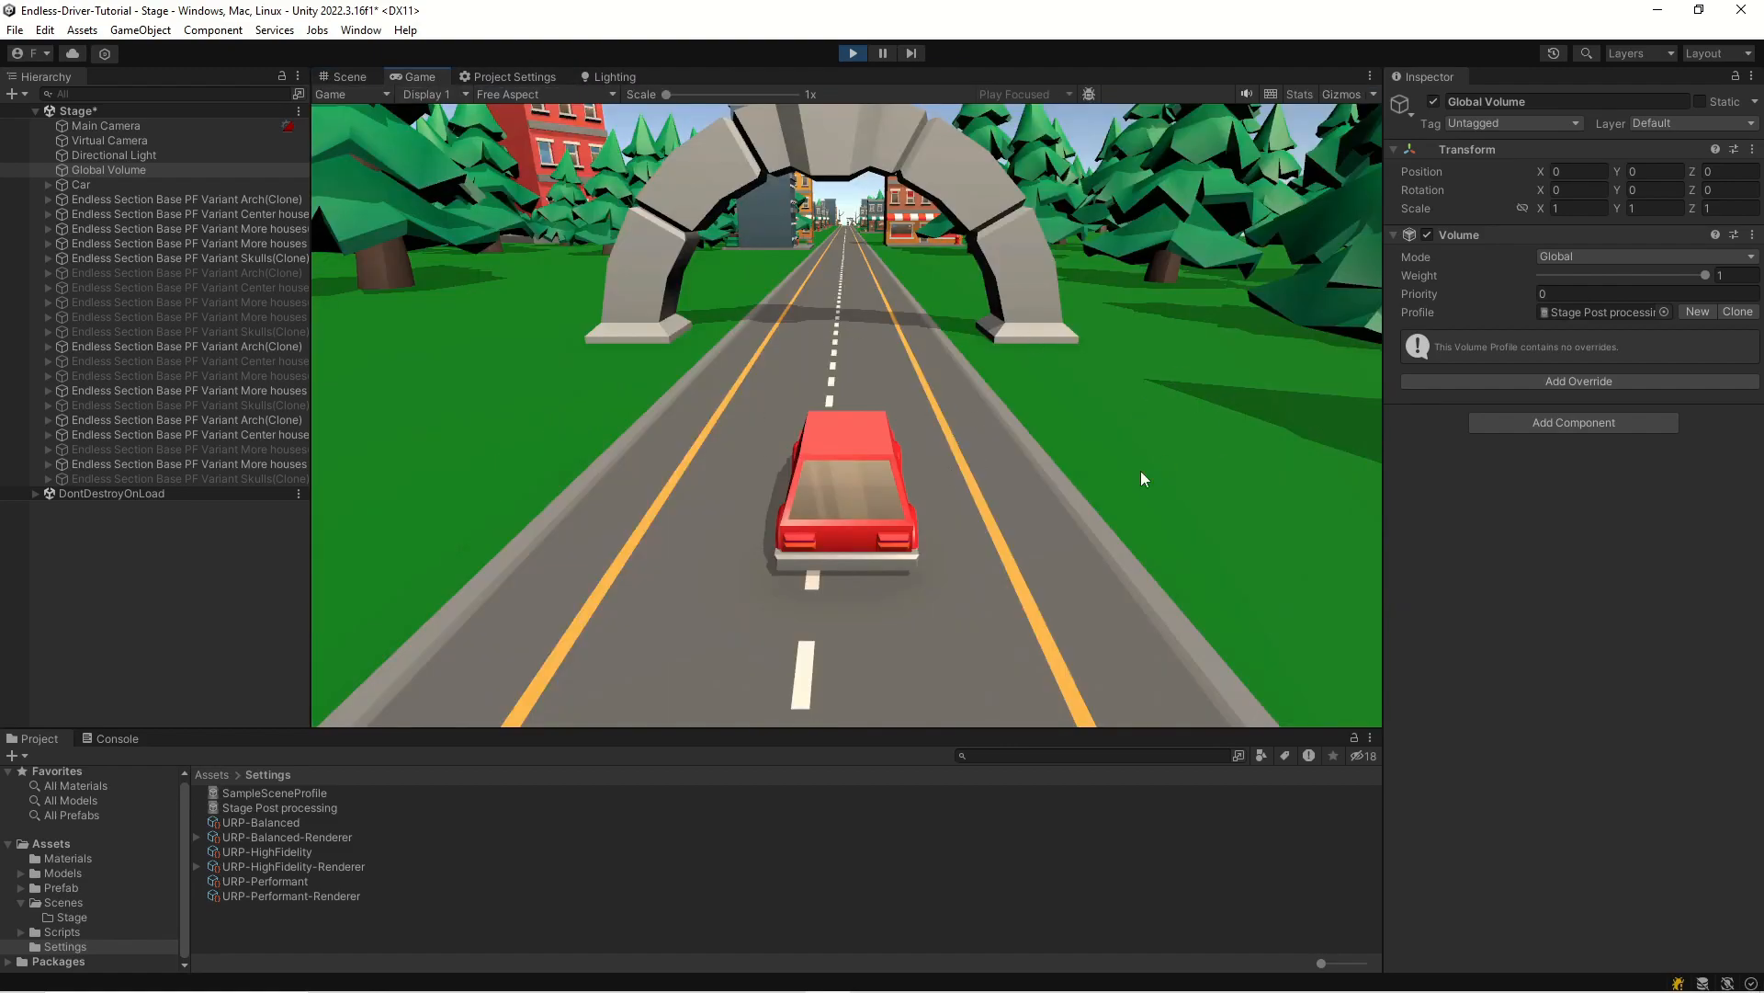
- Open the Stage Post processing profile assigned to the Global Volume and add a Bloom override
left_click(1615, 313)
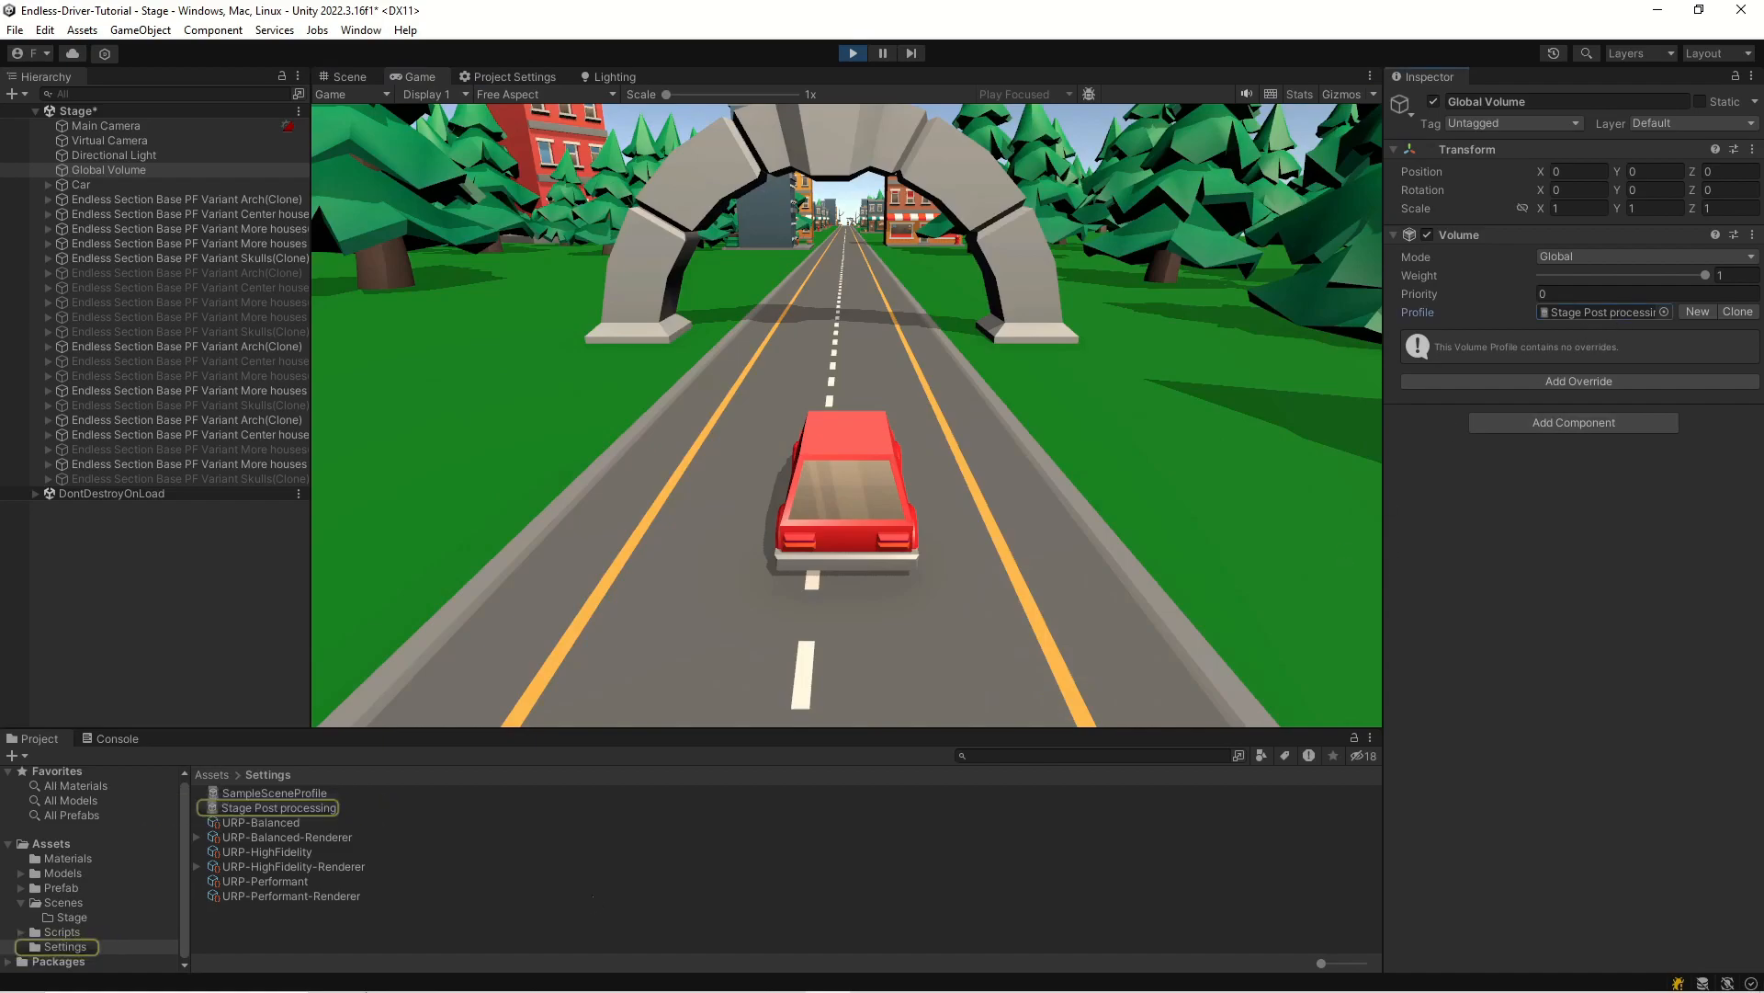
left_click(268, 808)
left_click(1612, 188)
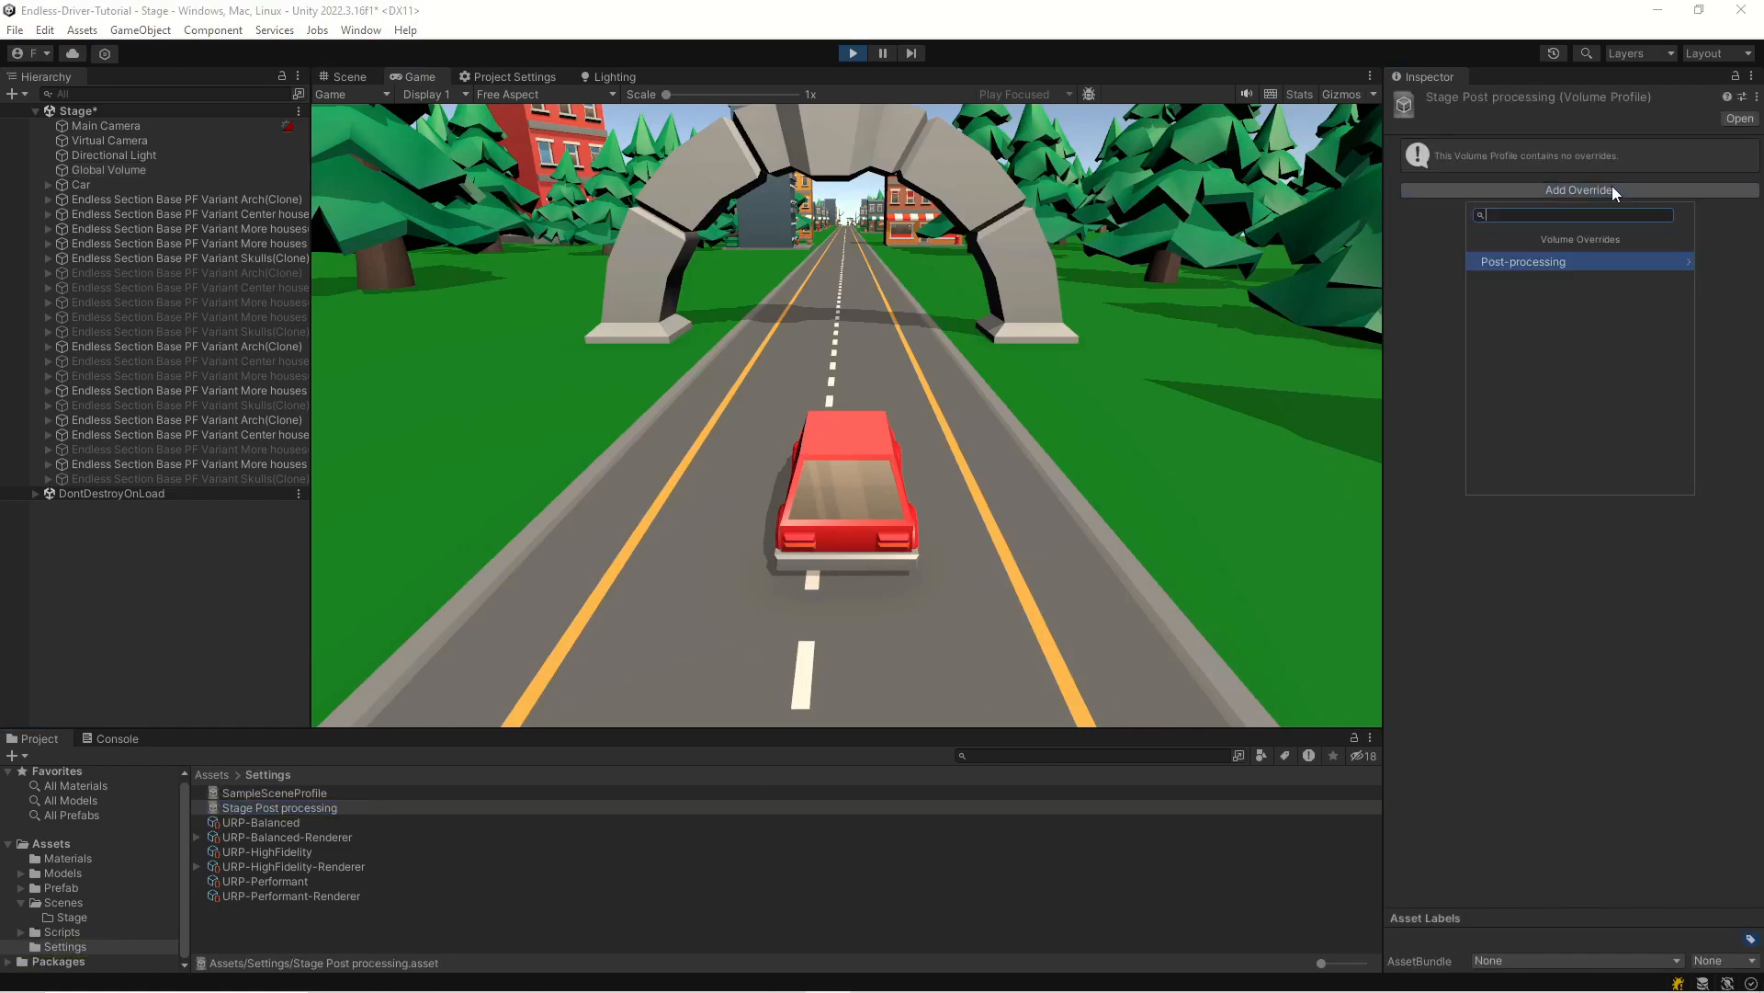
left_click(1549, 261)
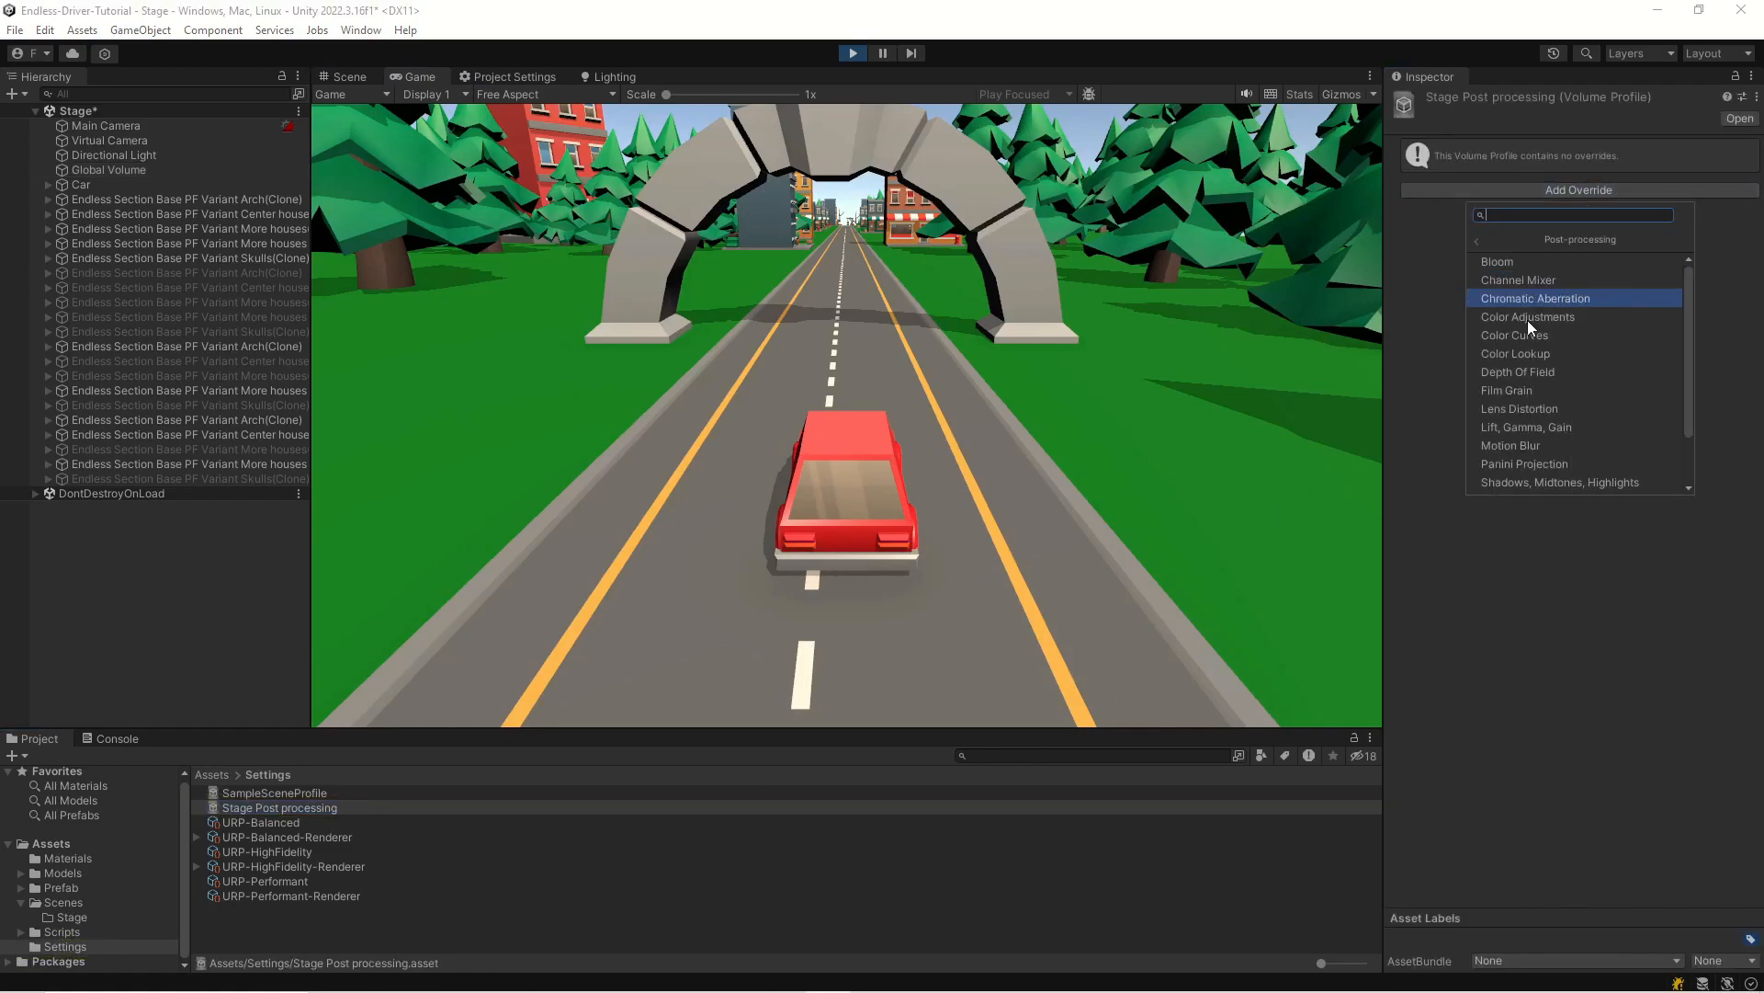
left_click(1533, 263)
- Enable the Bloom intensity override, try a value of 10, and reduce it to 1
left_click(1418, 217)
key("Tab")
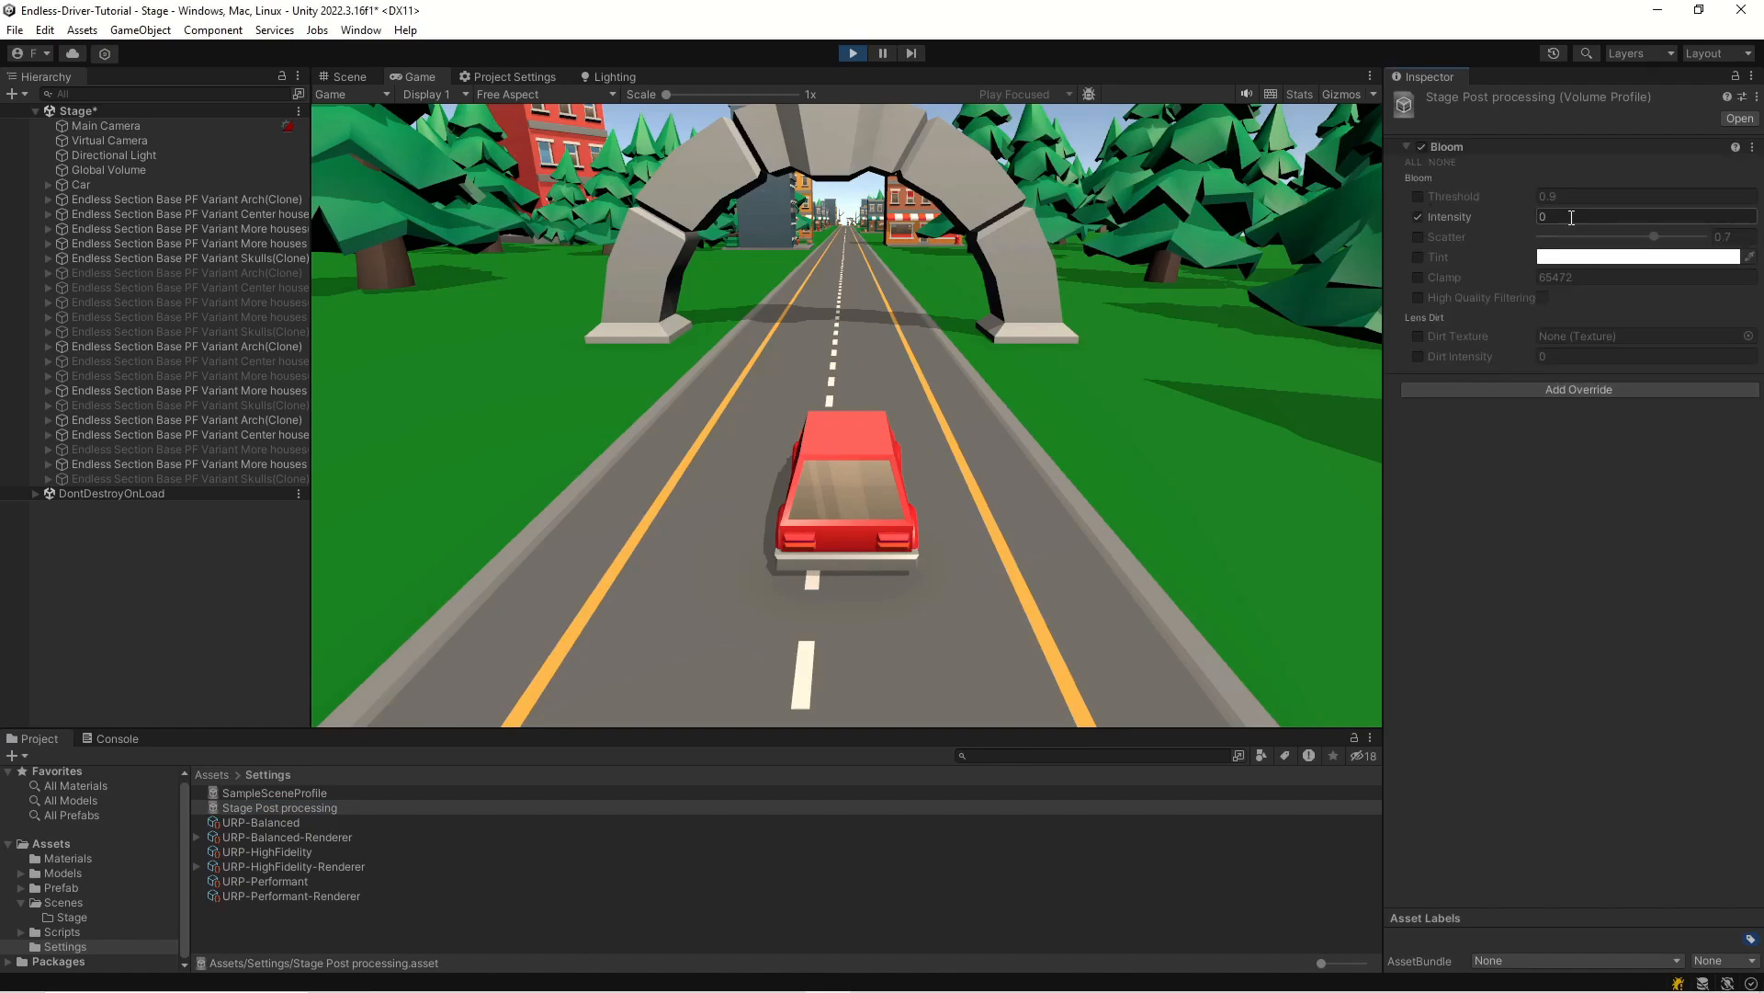
type("10")
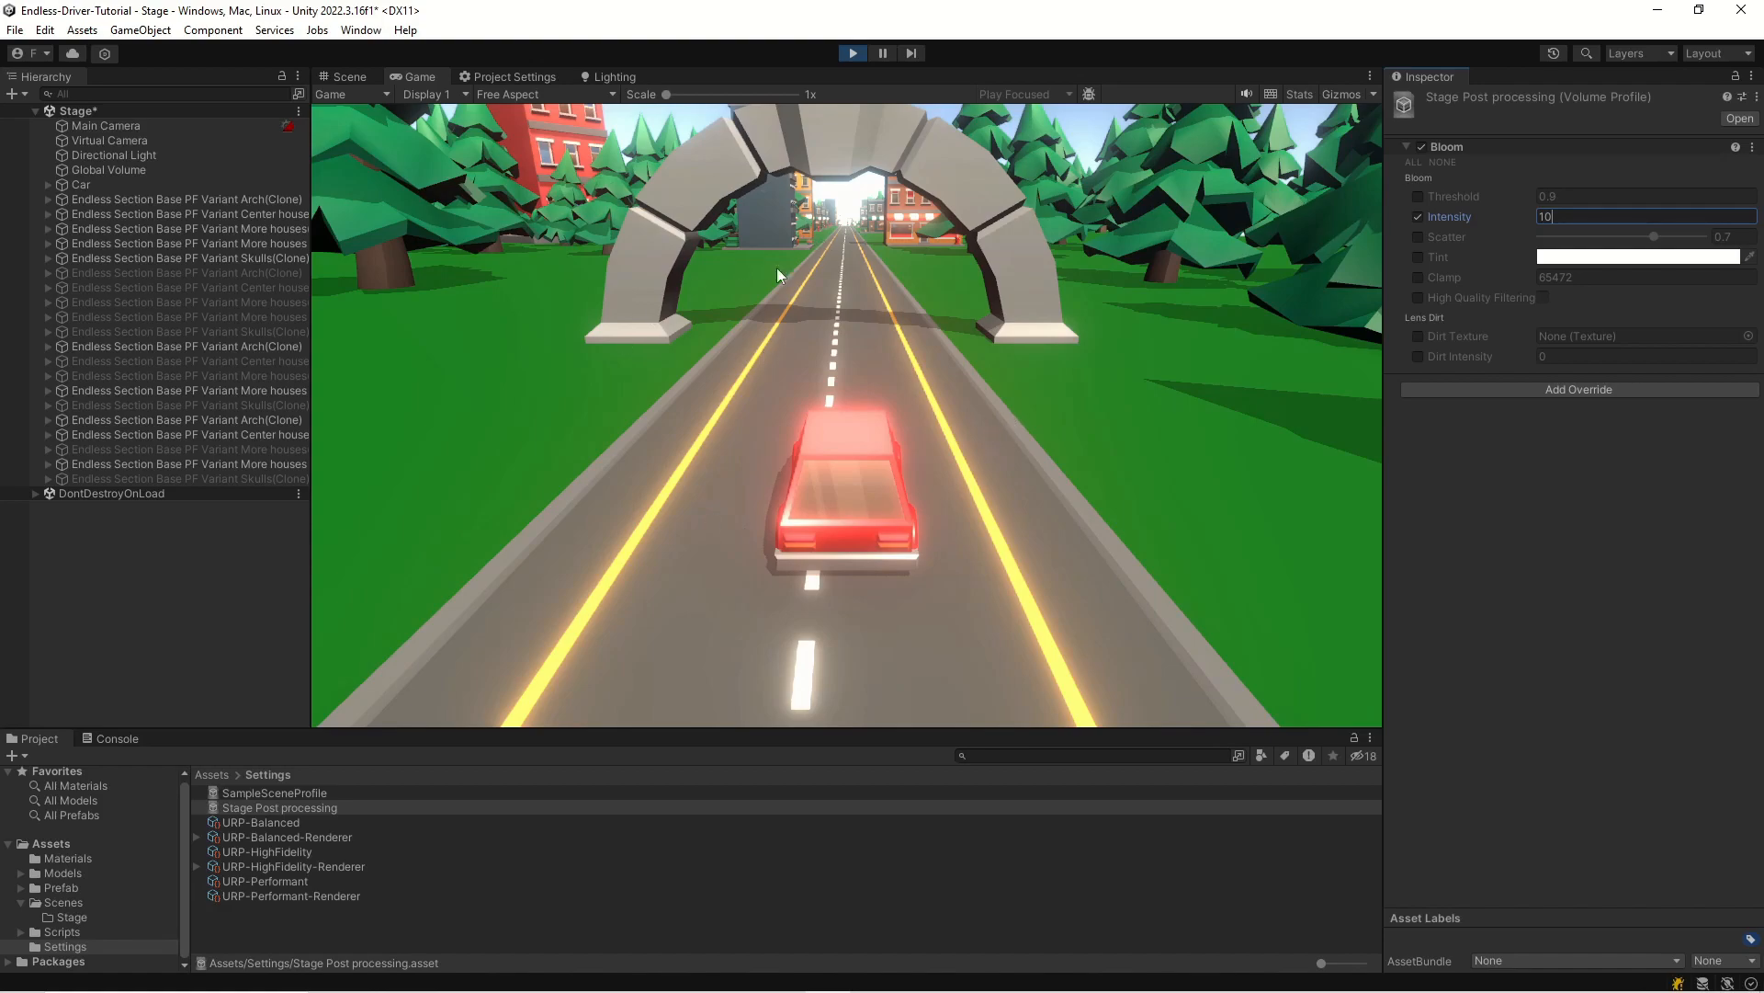
key("BackSpace")
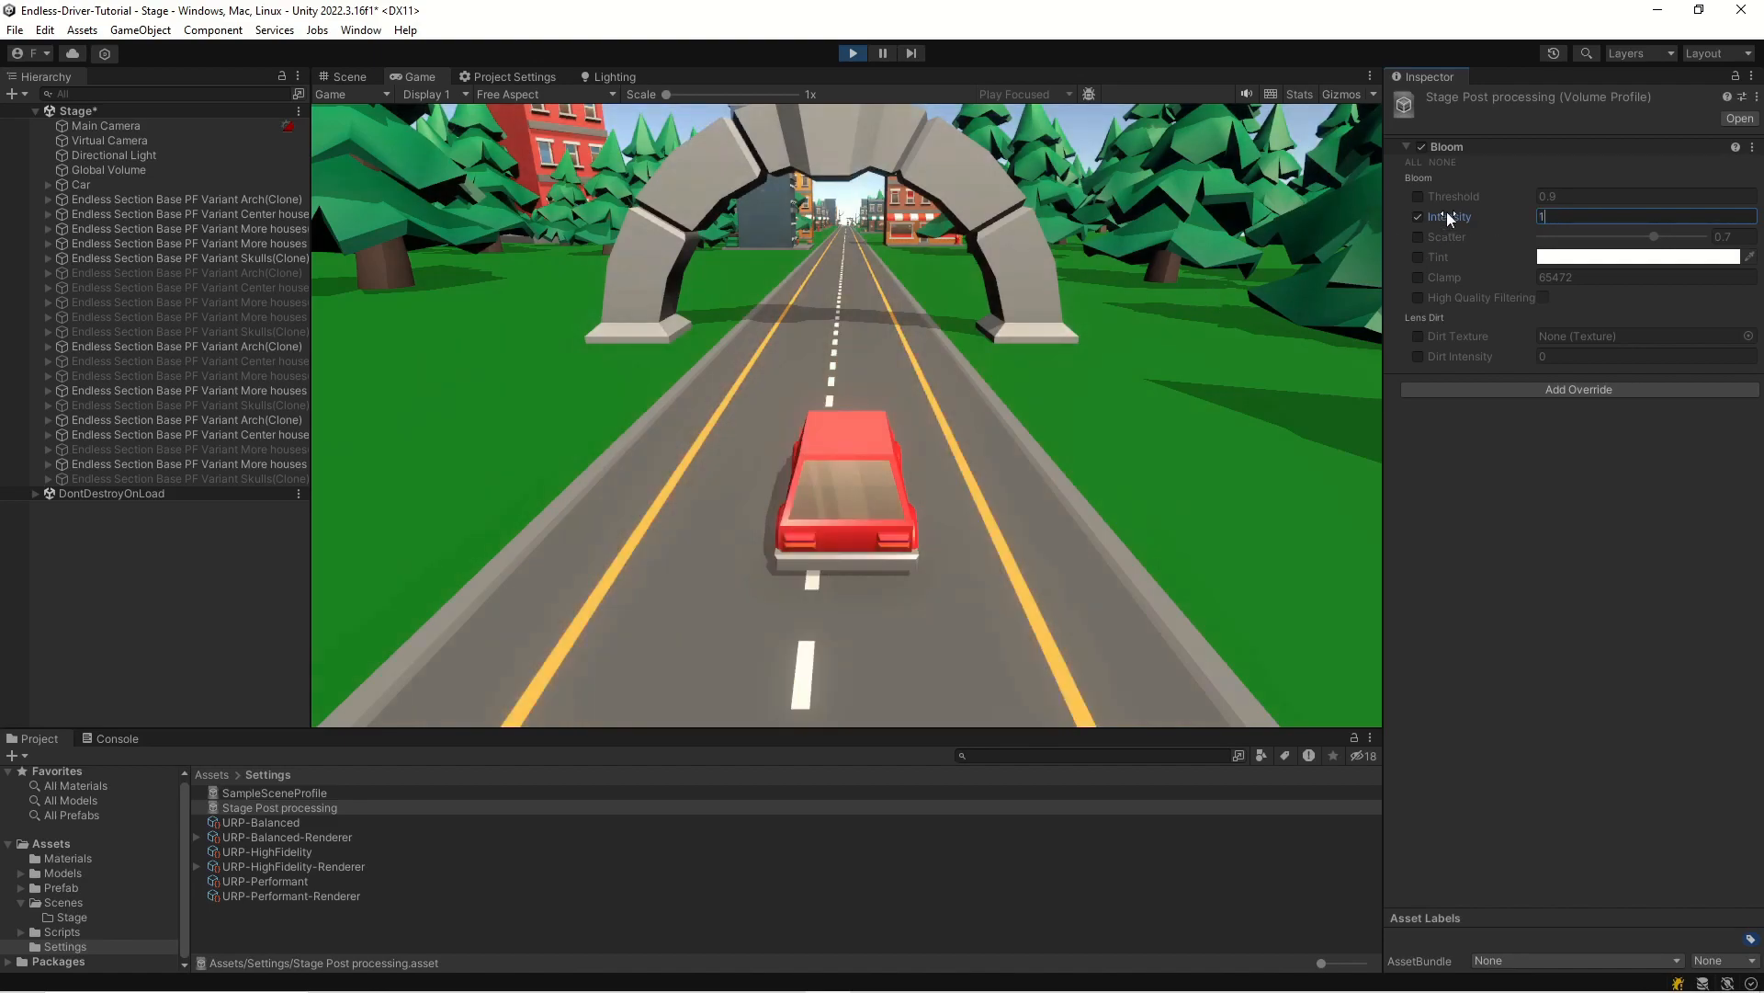
- Try the Bloom threshold override, turn it back off, and re-enter an intensity of 1
left_click(1418, 196)
left_click(1568, 196)
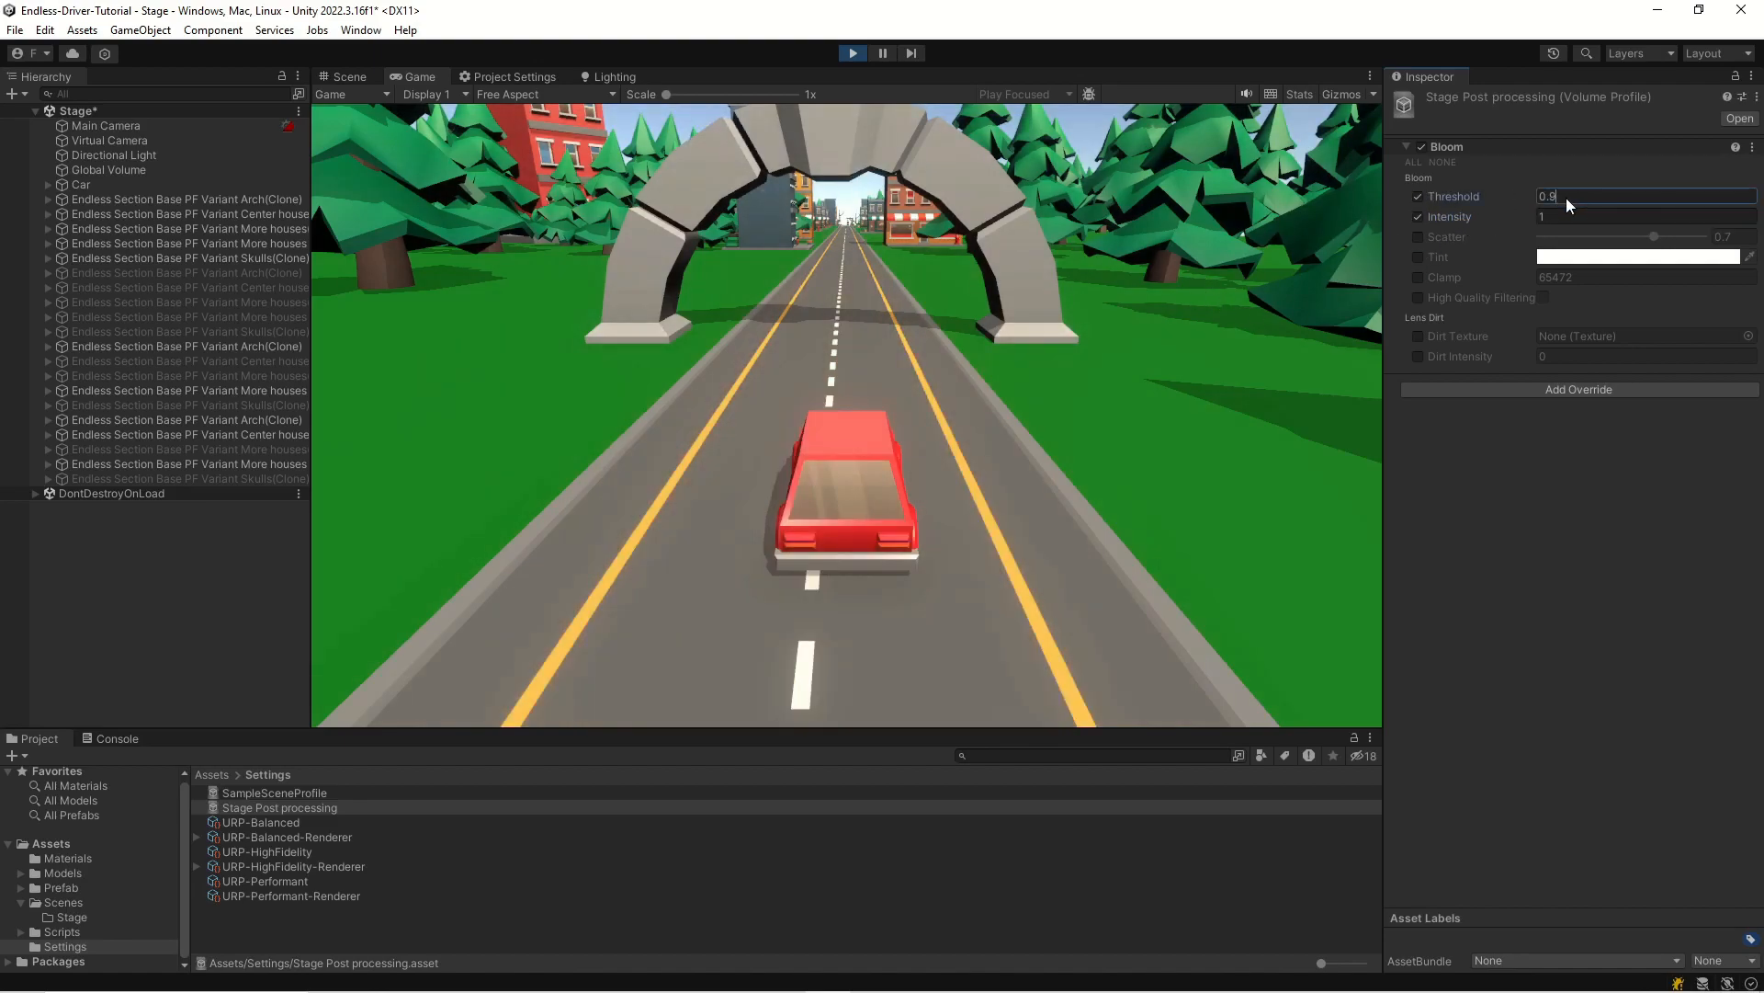
left_click(1419, 196)
left_click(1555, 215)
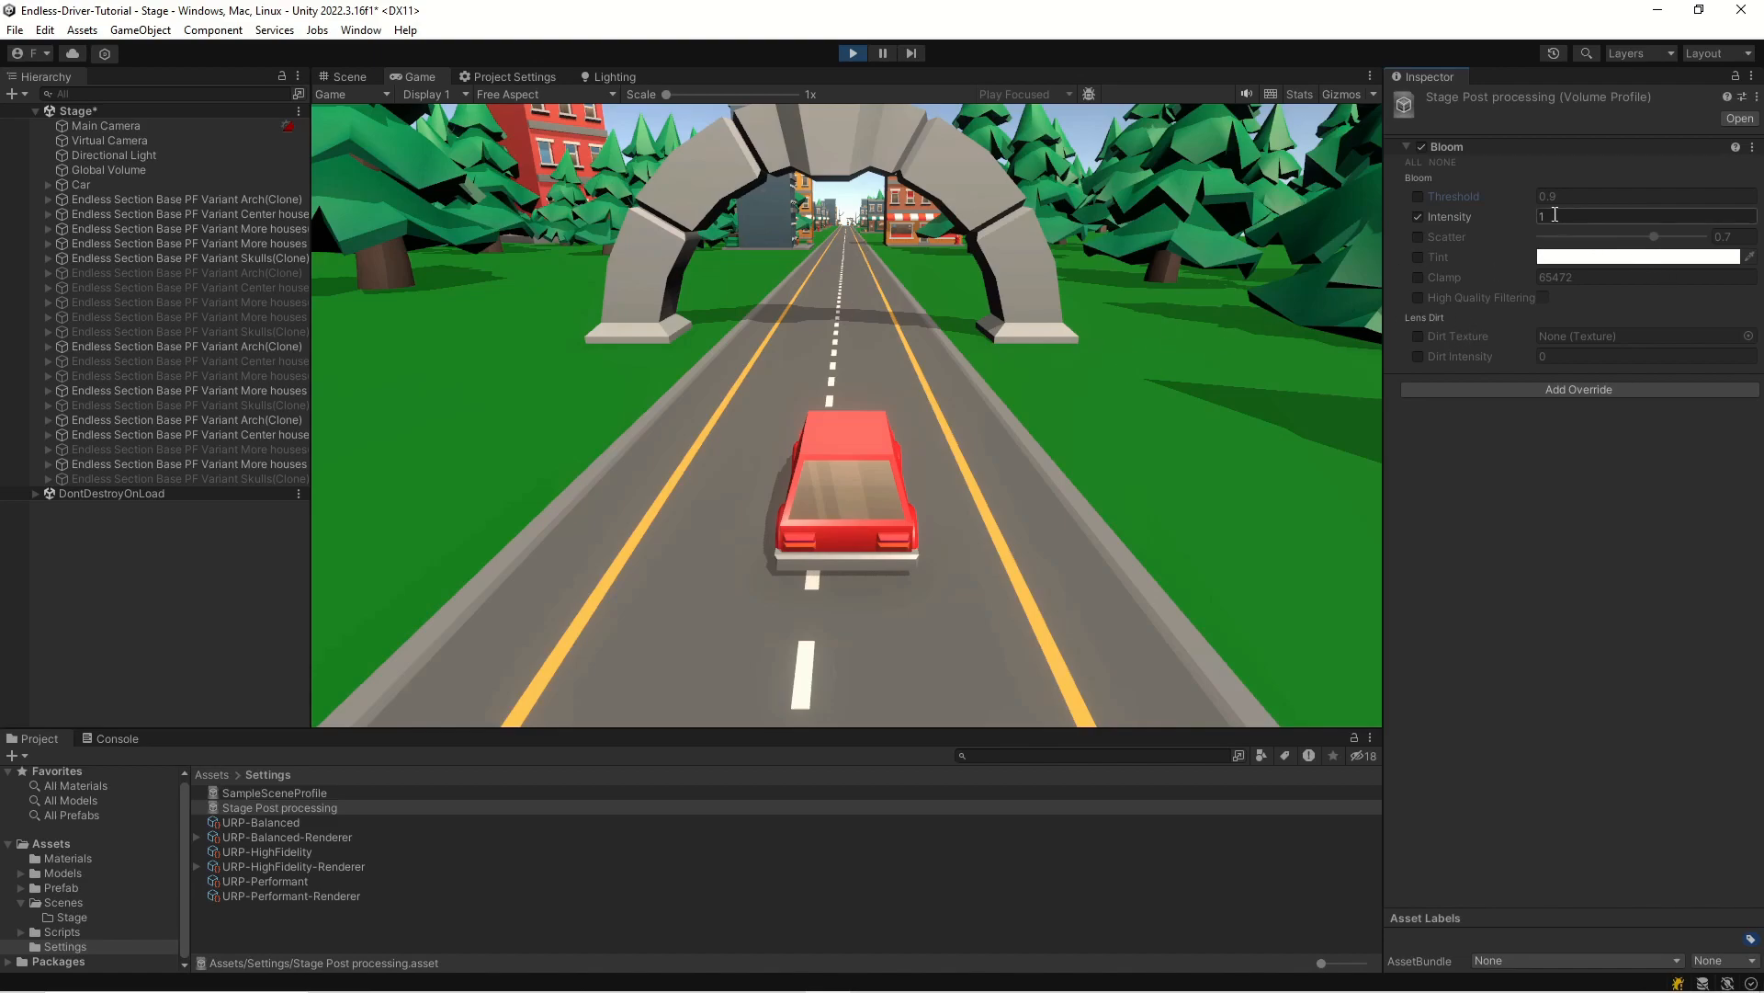
key("BackSpace")
type("1")
key("Return")
- Add a Tonemapping override to the Stage Post processing profile
left_click(1552, 391)
left_click(1554, 460)
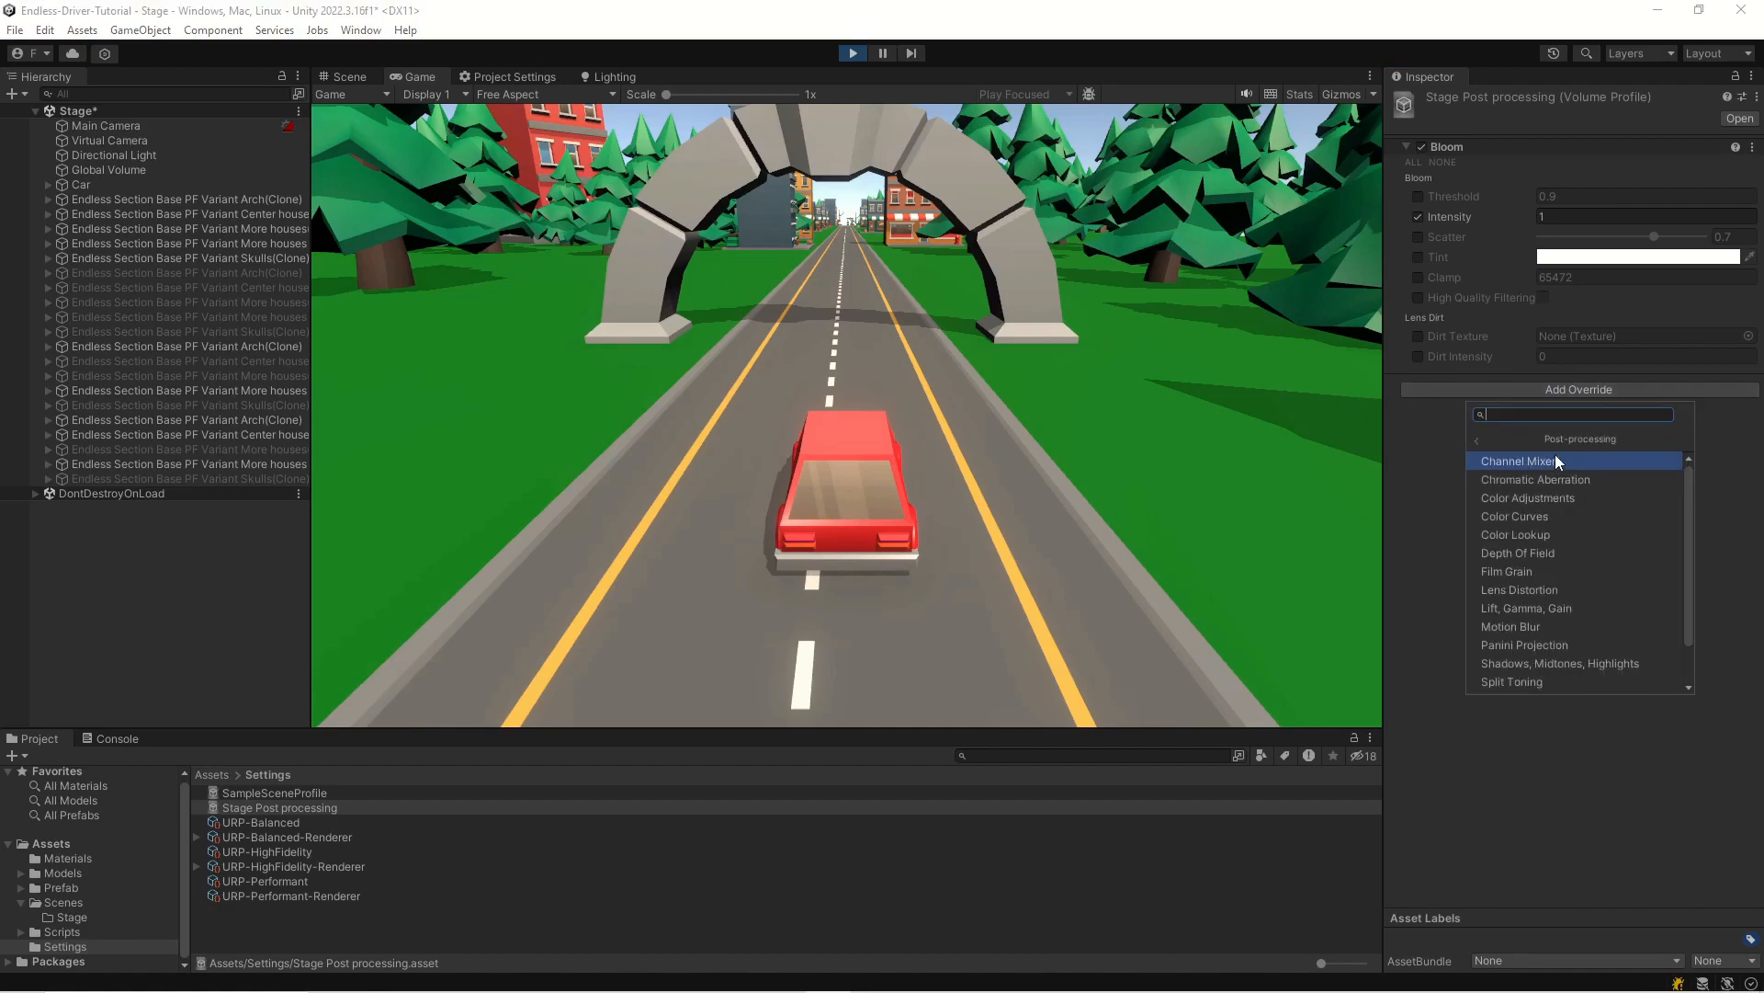
type("tone")
left_click(1553, 460)
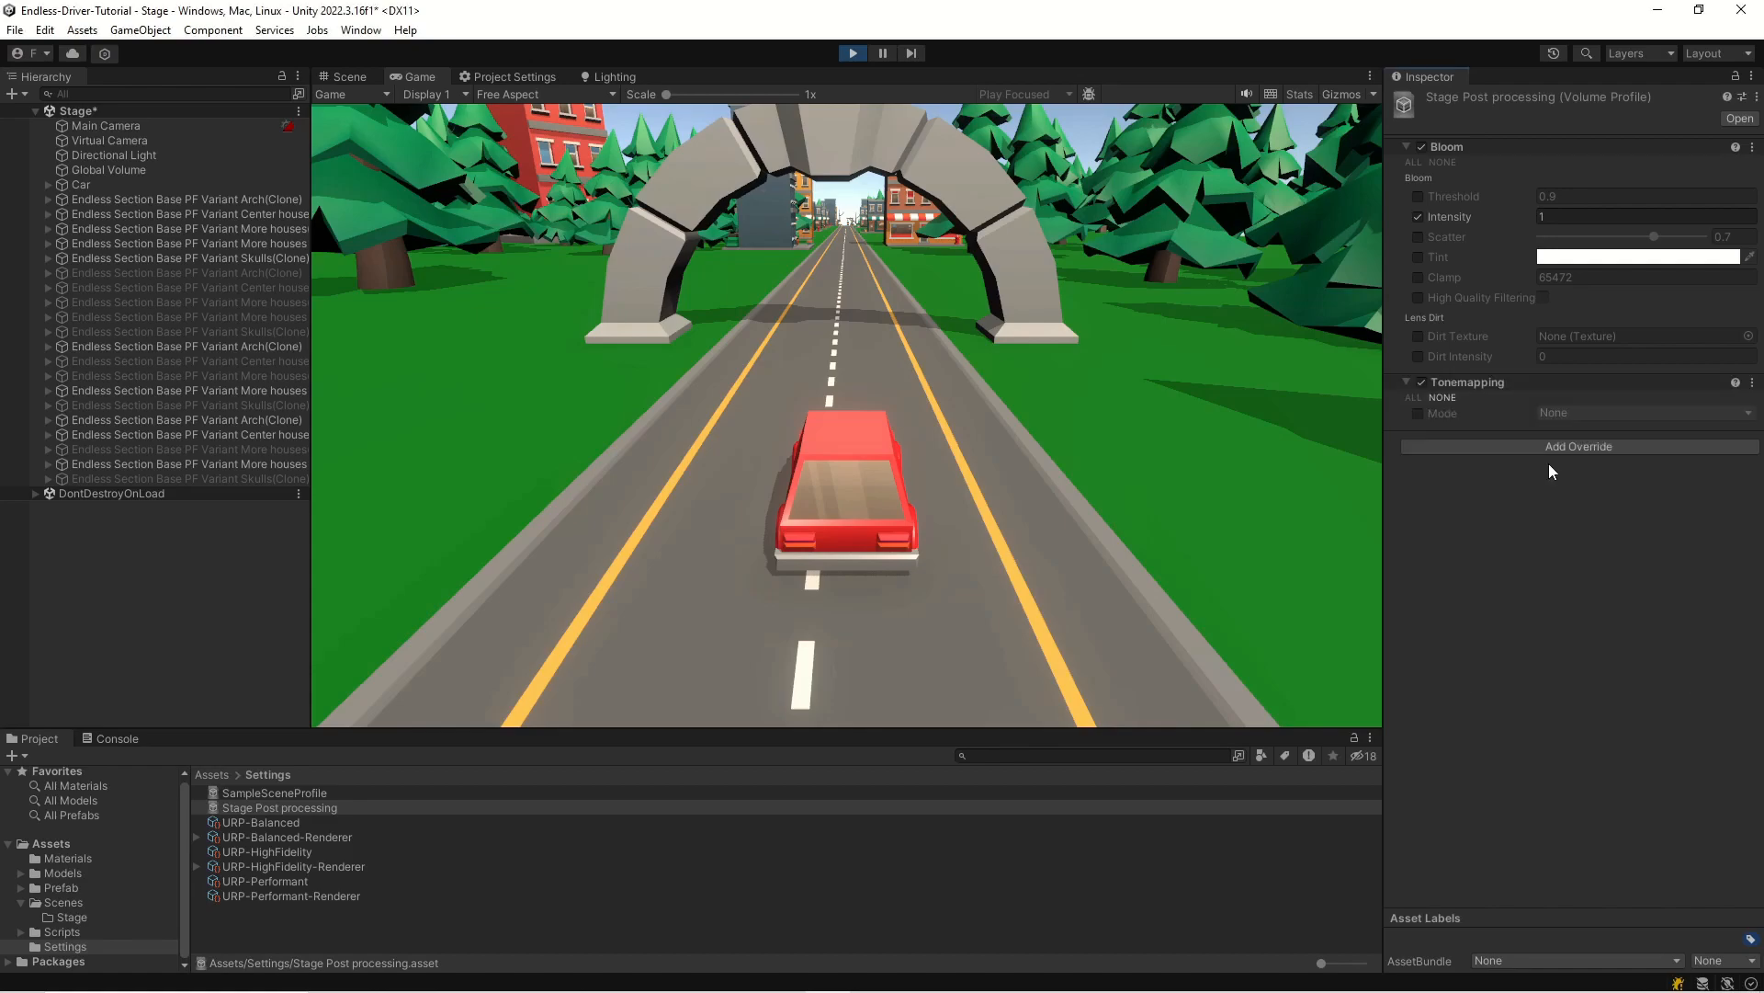
- Enable the Tonemapping mode override, try Neutral, and set the mode to ACES
left_click(1421, 413)
left_click(1579, 414)
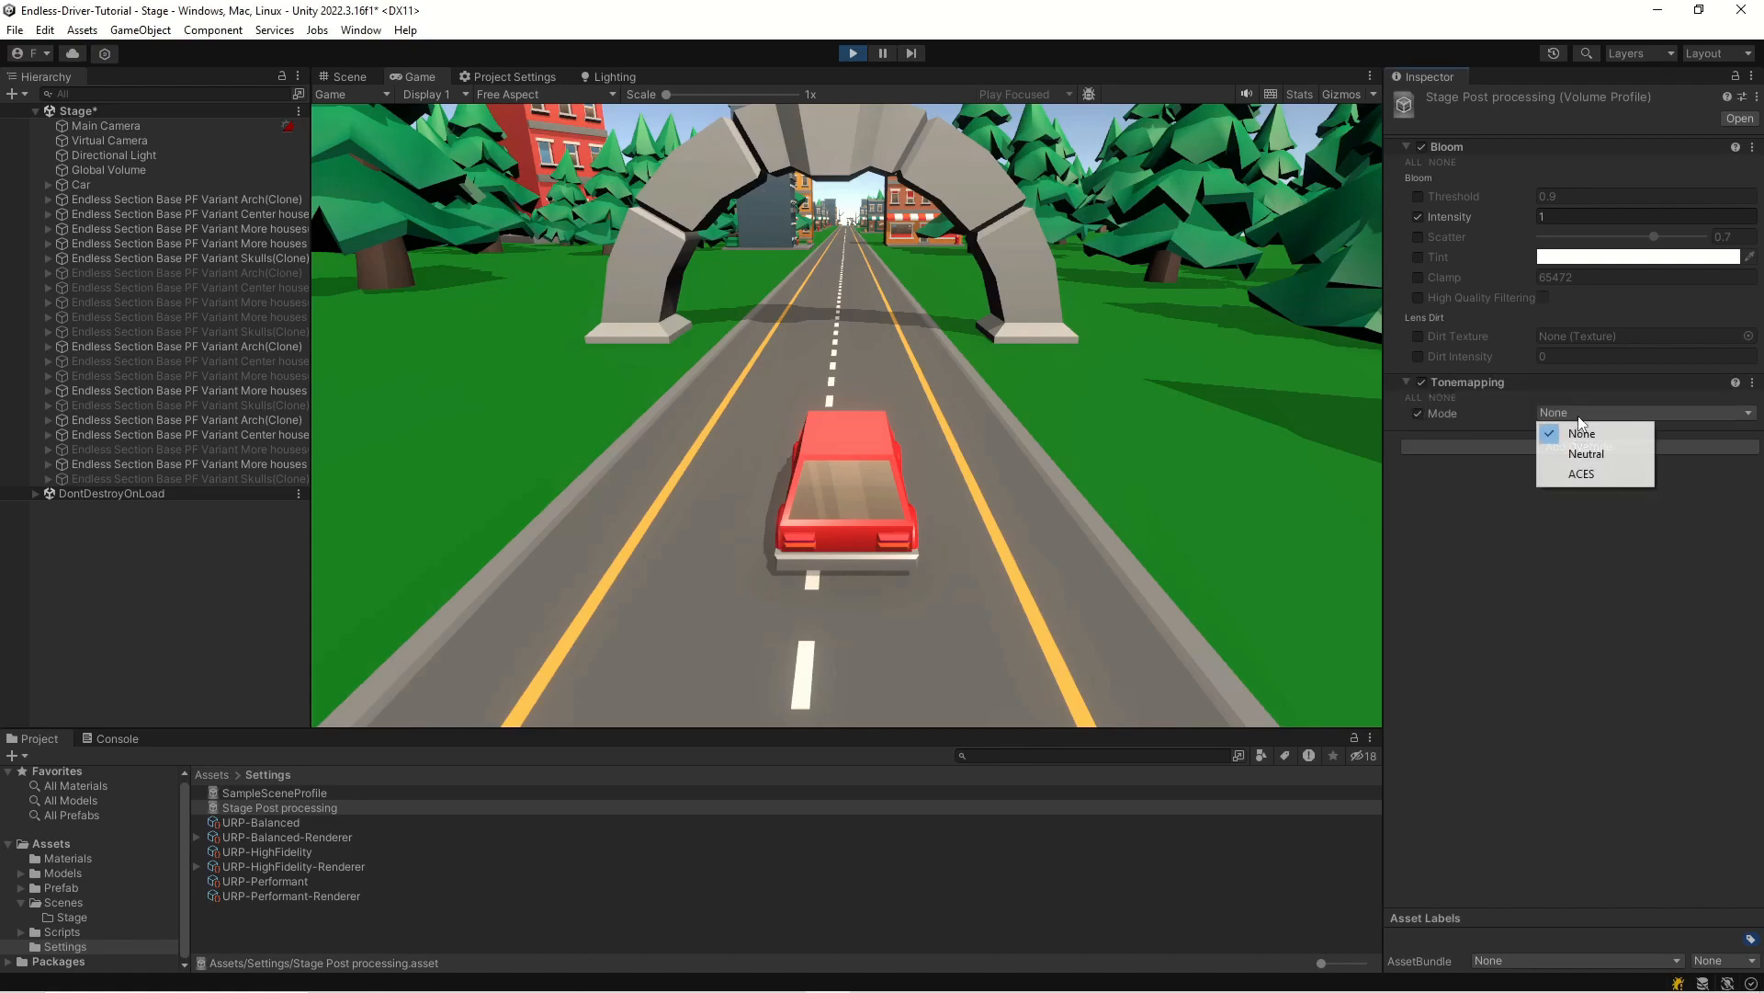
left_click(1596, 457)
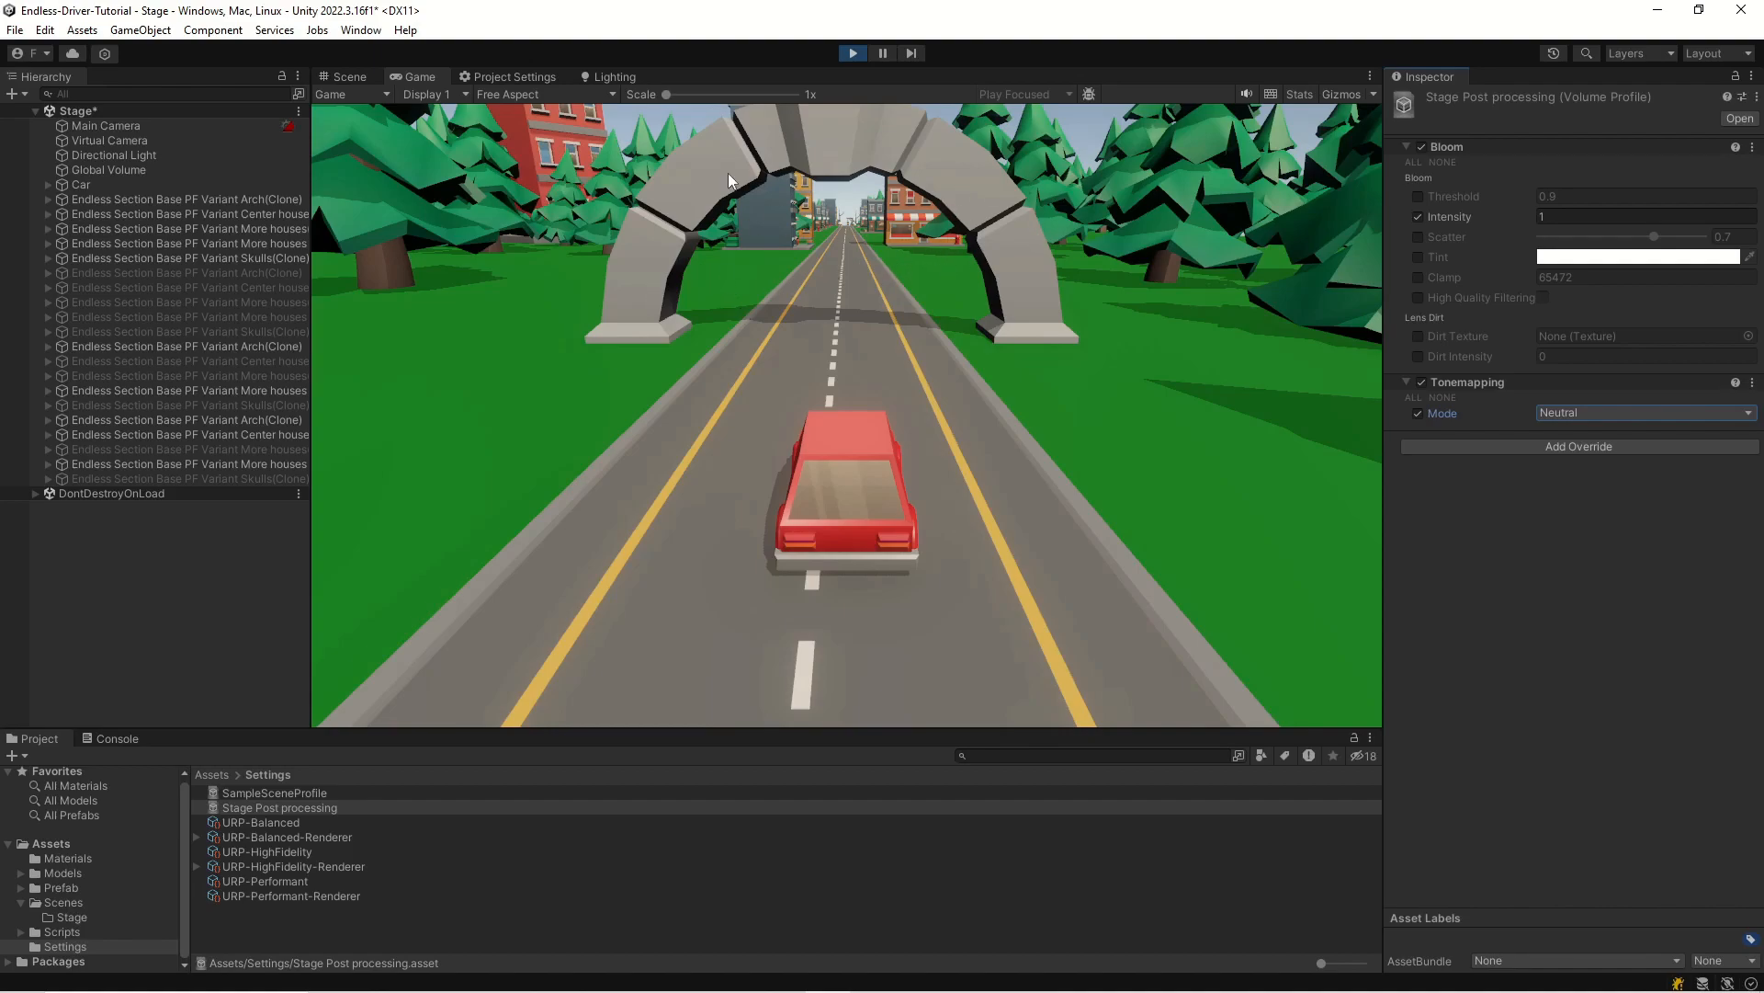
left_click(1625, 413)
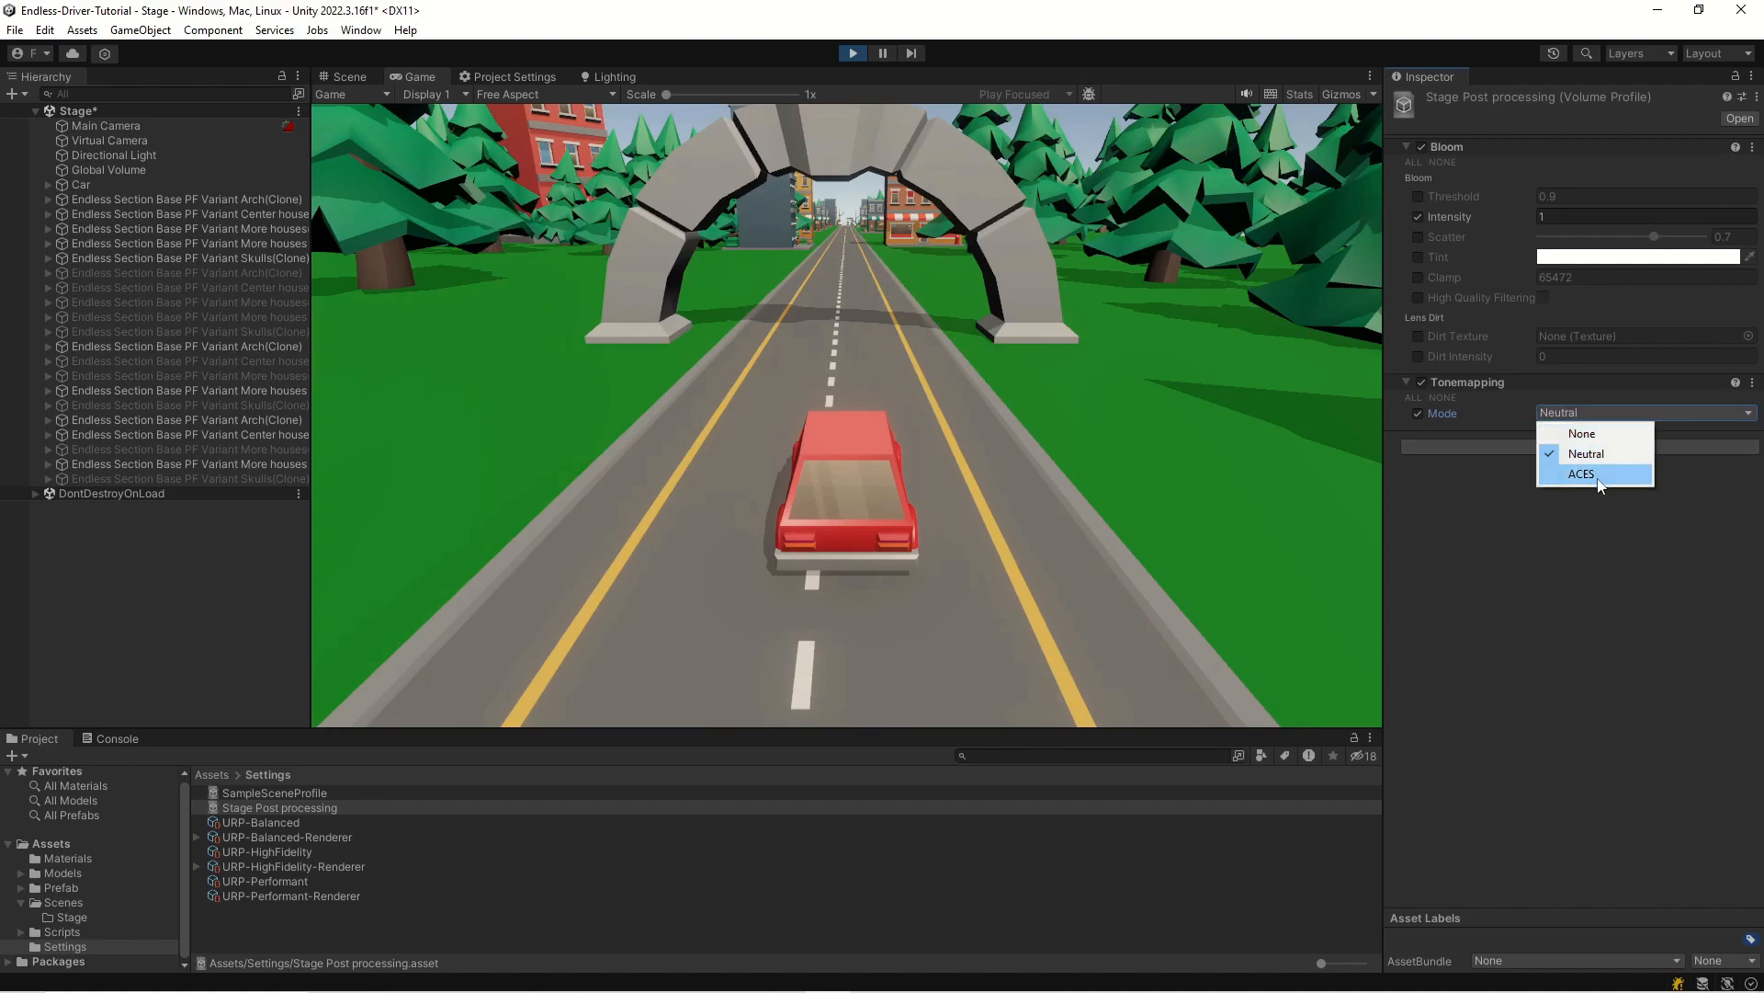
left_click(1599, 474)
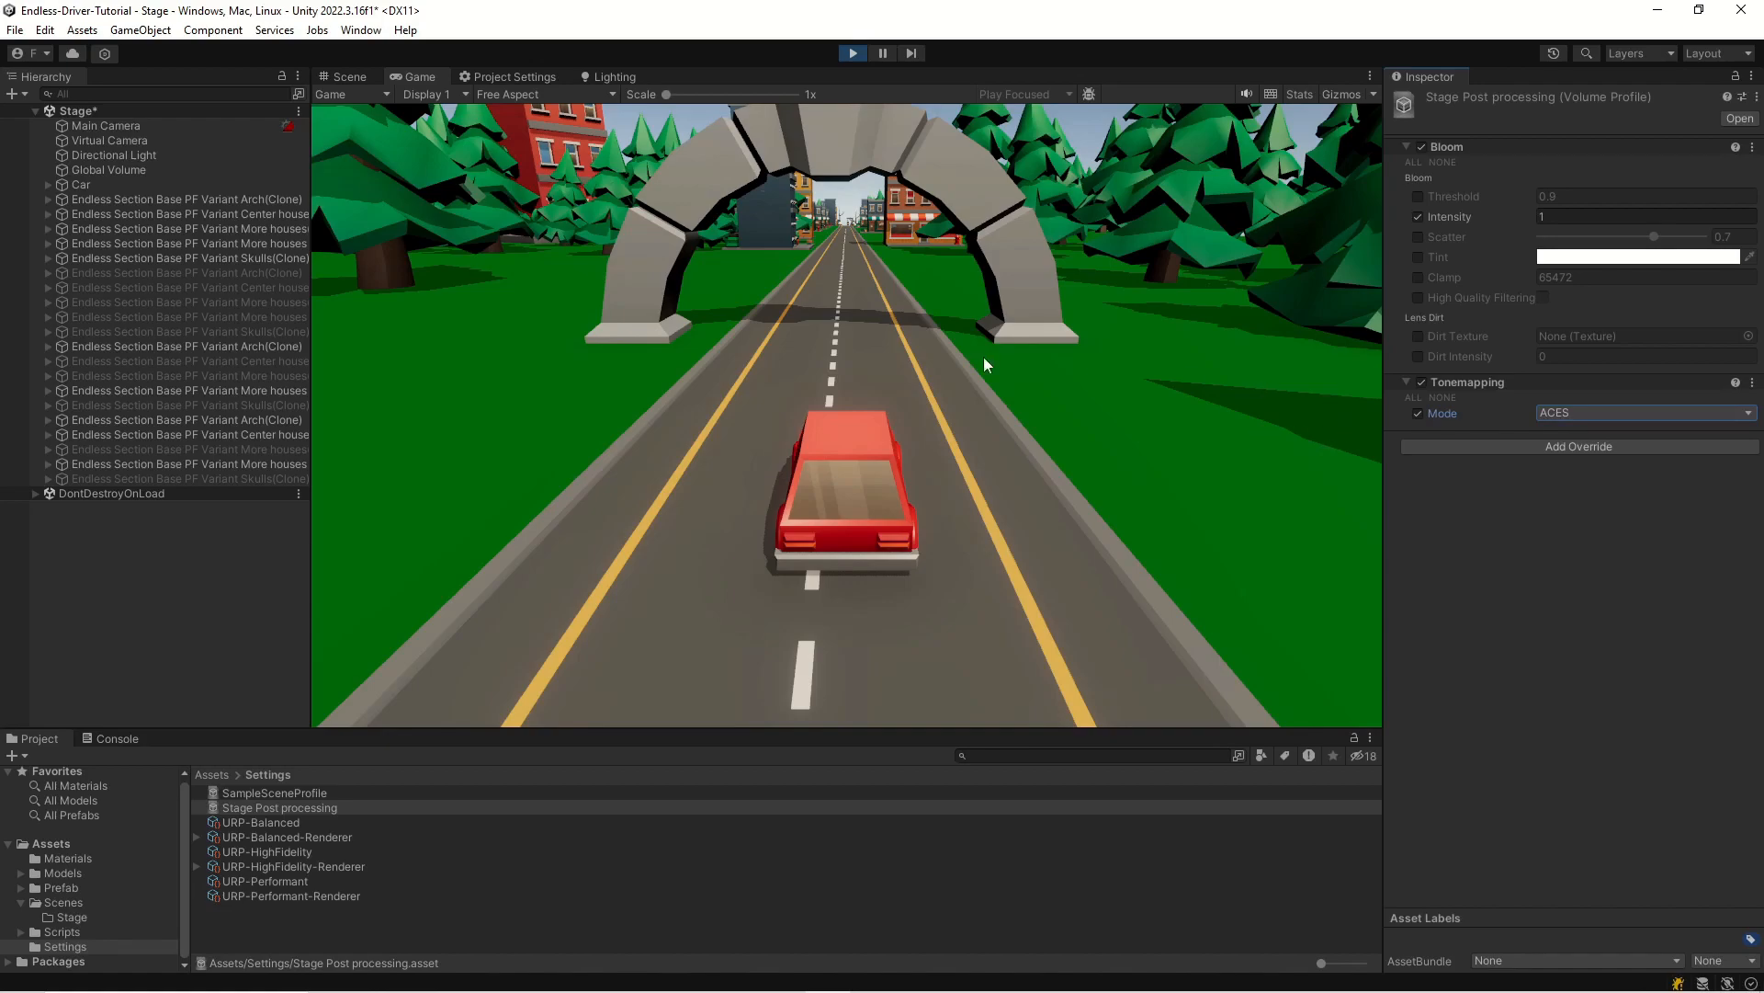
- Compare the game's look with the ACES tonemapping mode switched off and on, leaving it enabled
left_click(1418, 412)
left_click(1417, 413)
left_click(1418, 413)
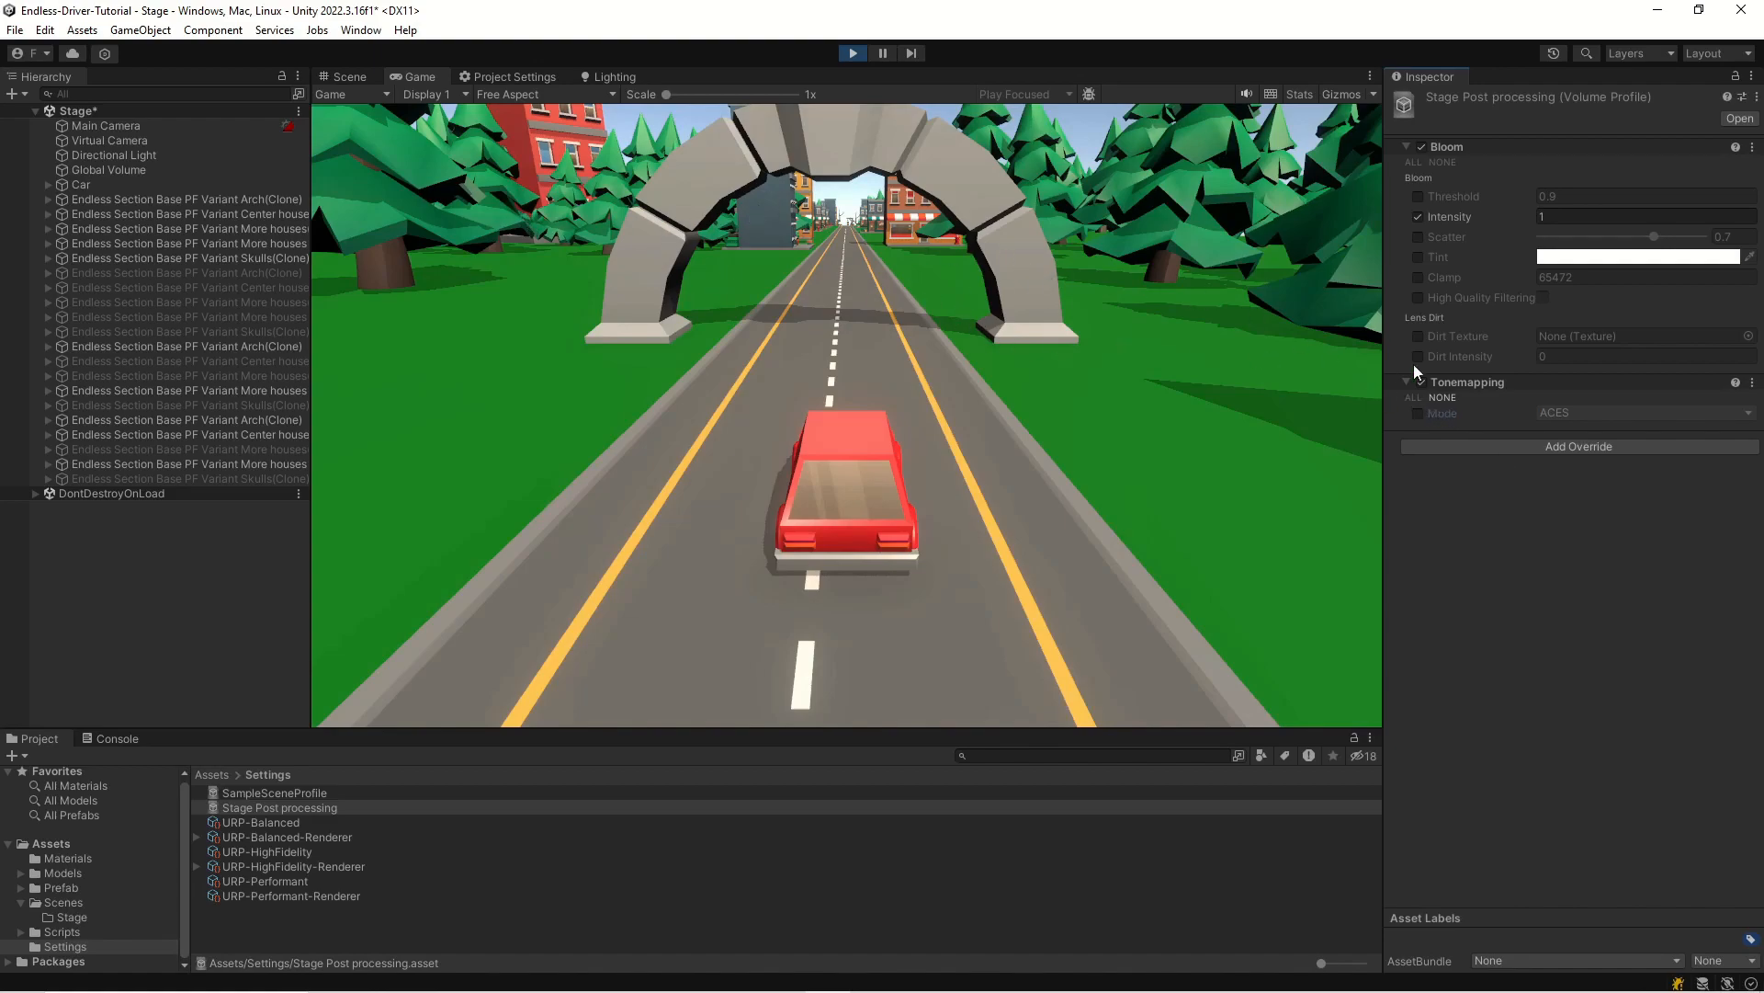
left_click(1418, 414)
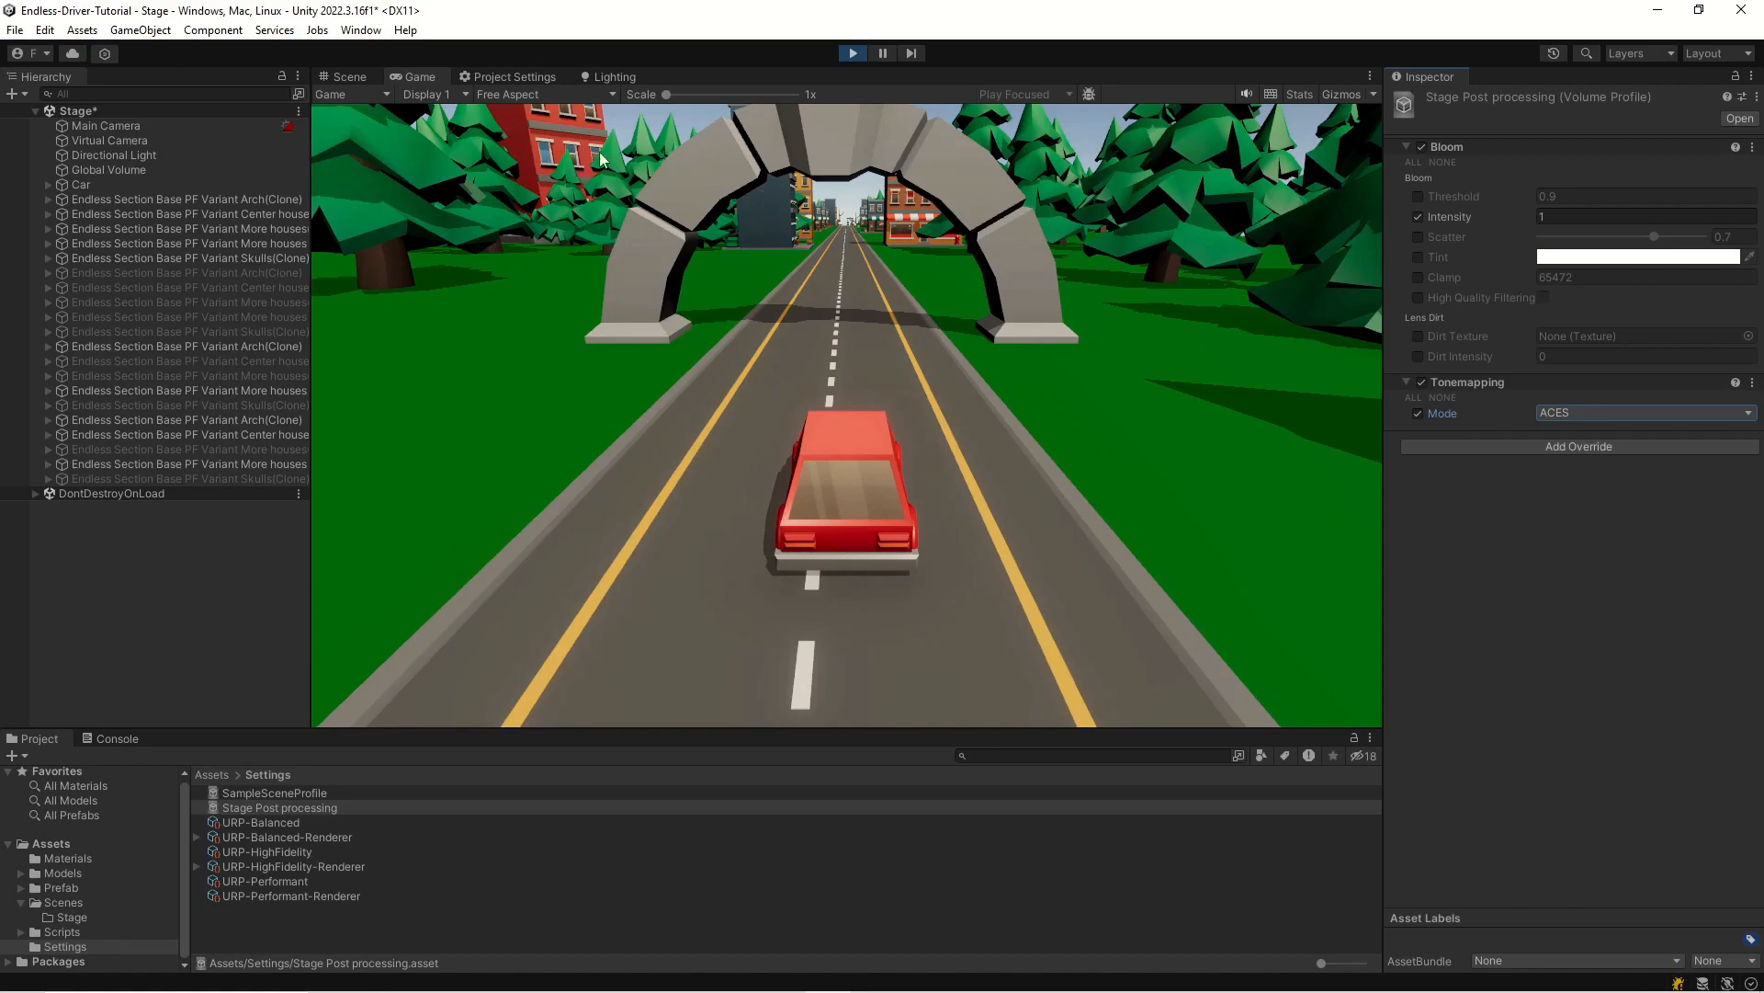
left_click(1418, 413)
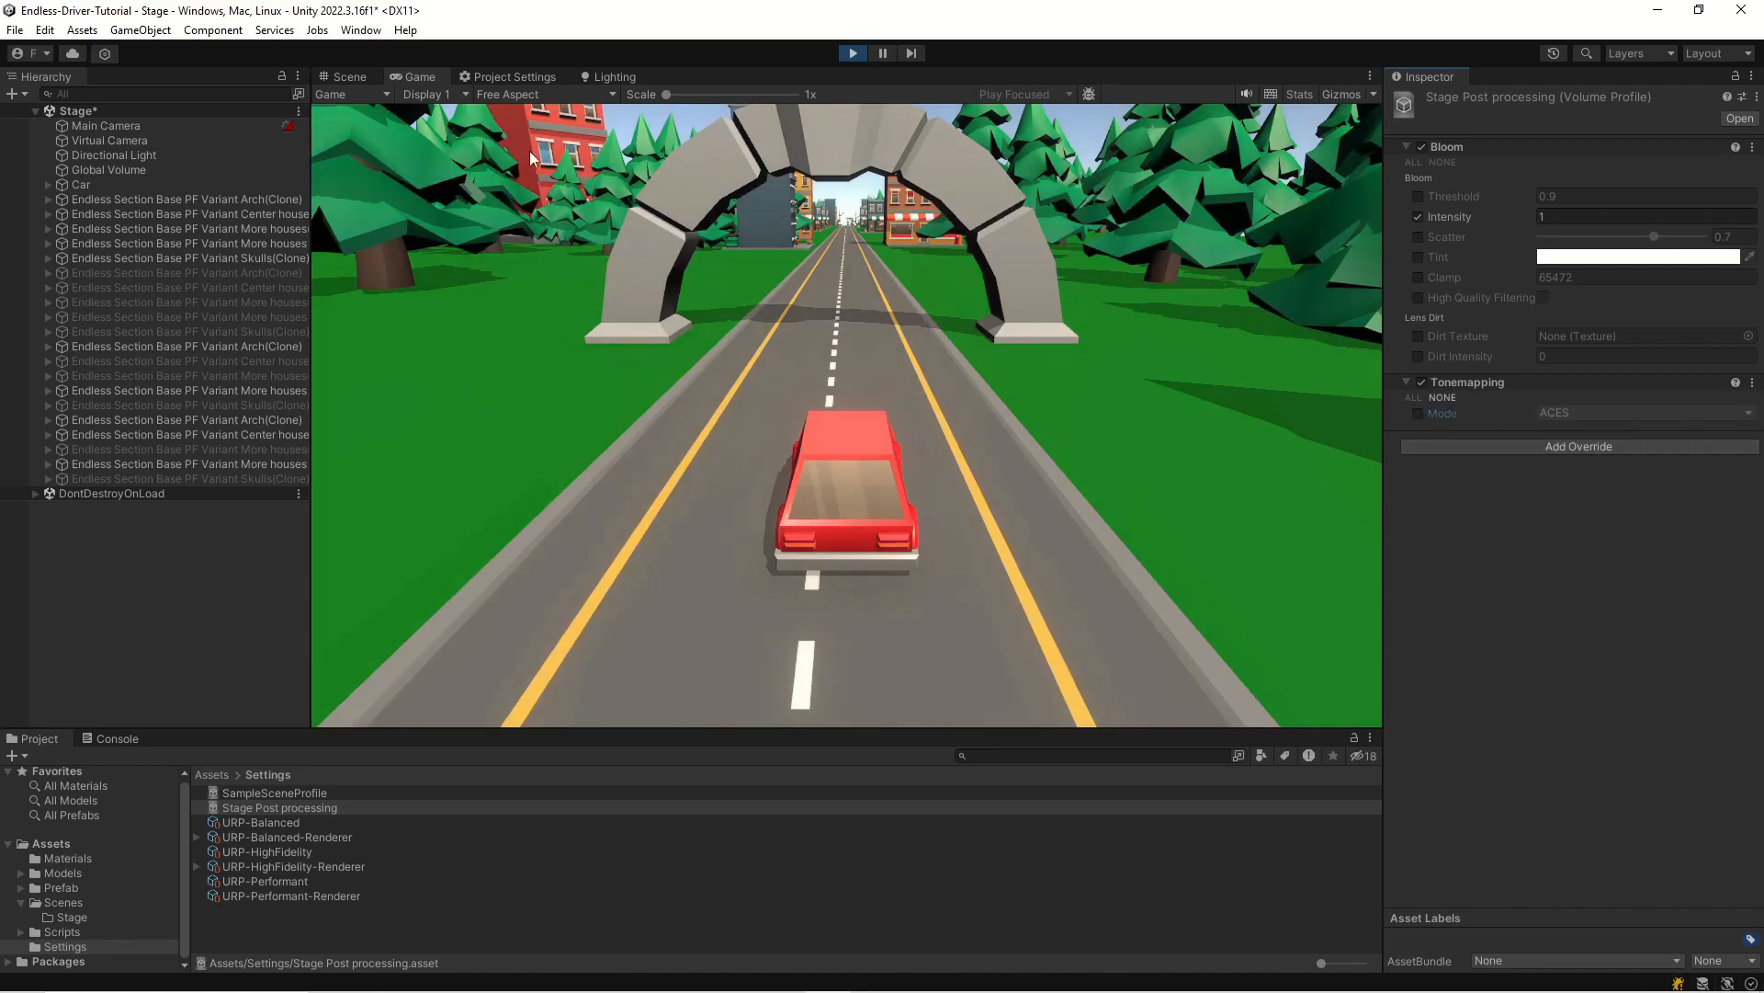
left_click(1418, 414)
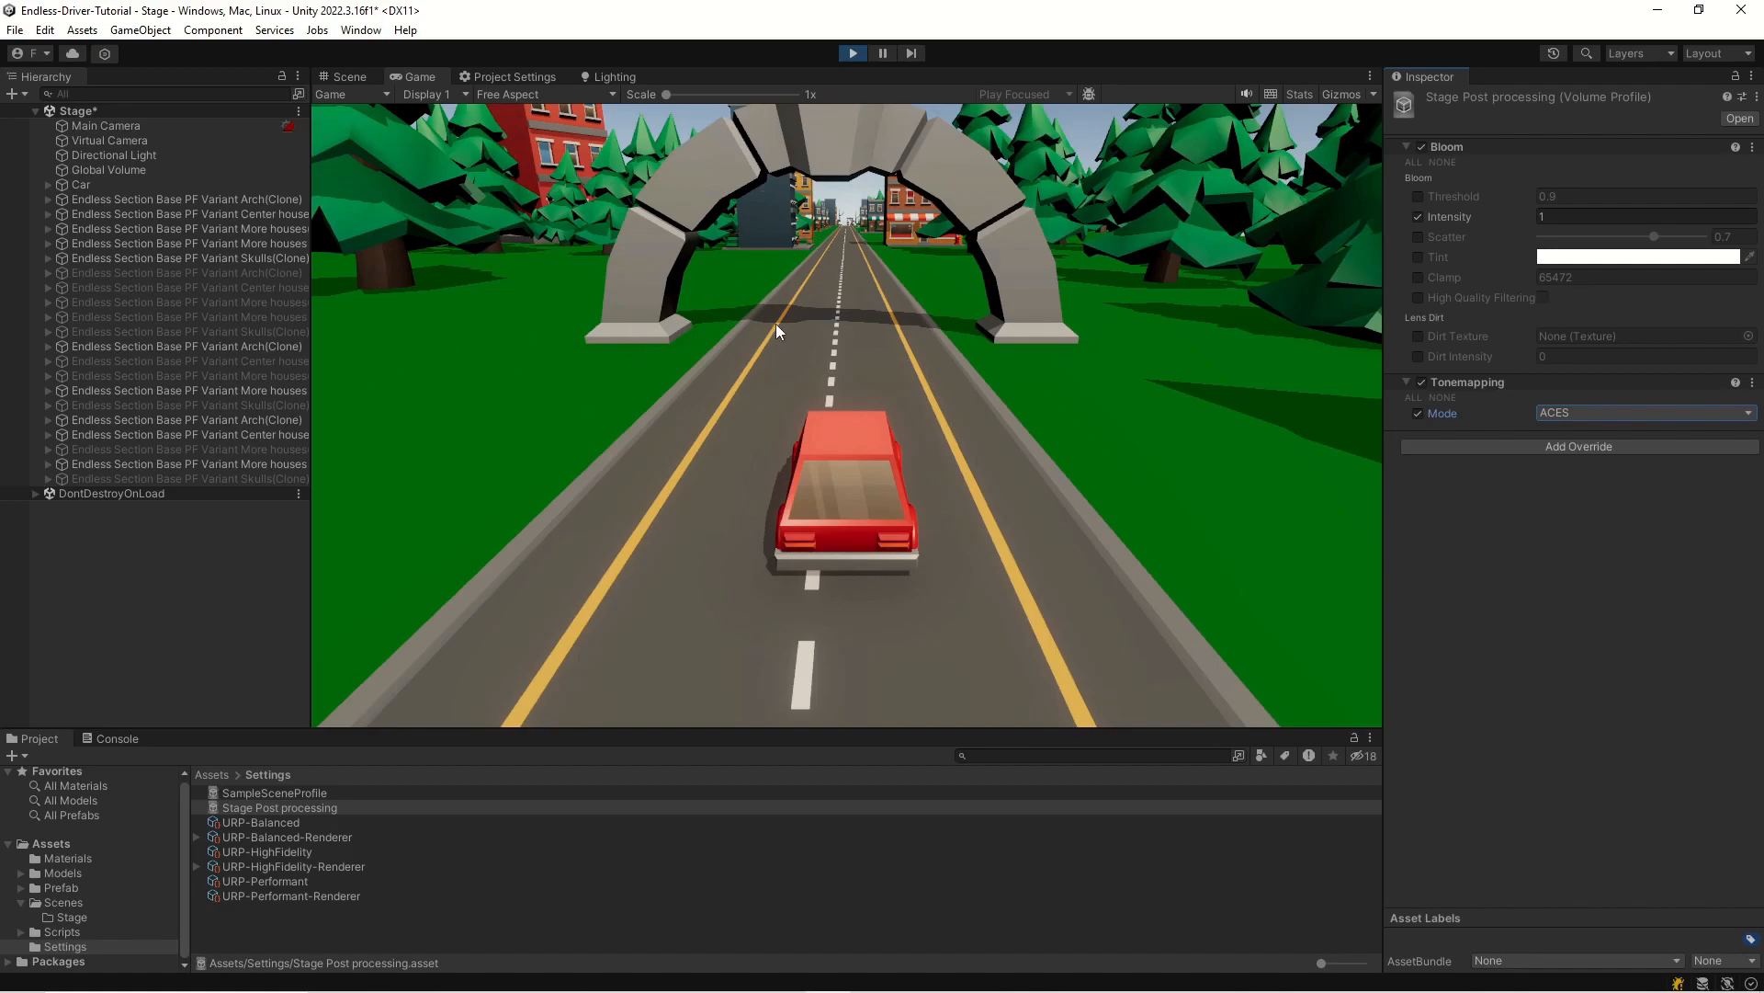
left_click(1417, 413)
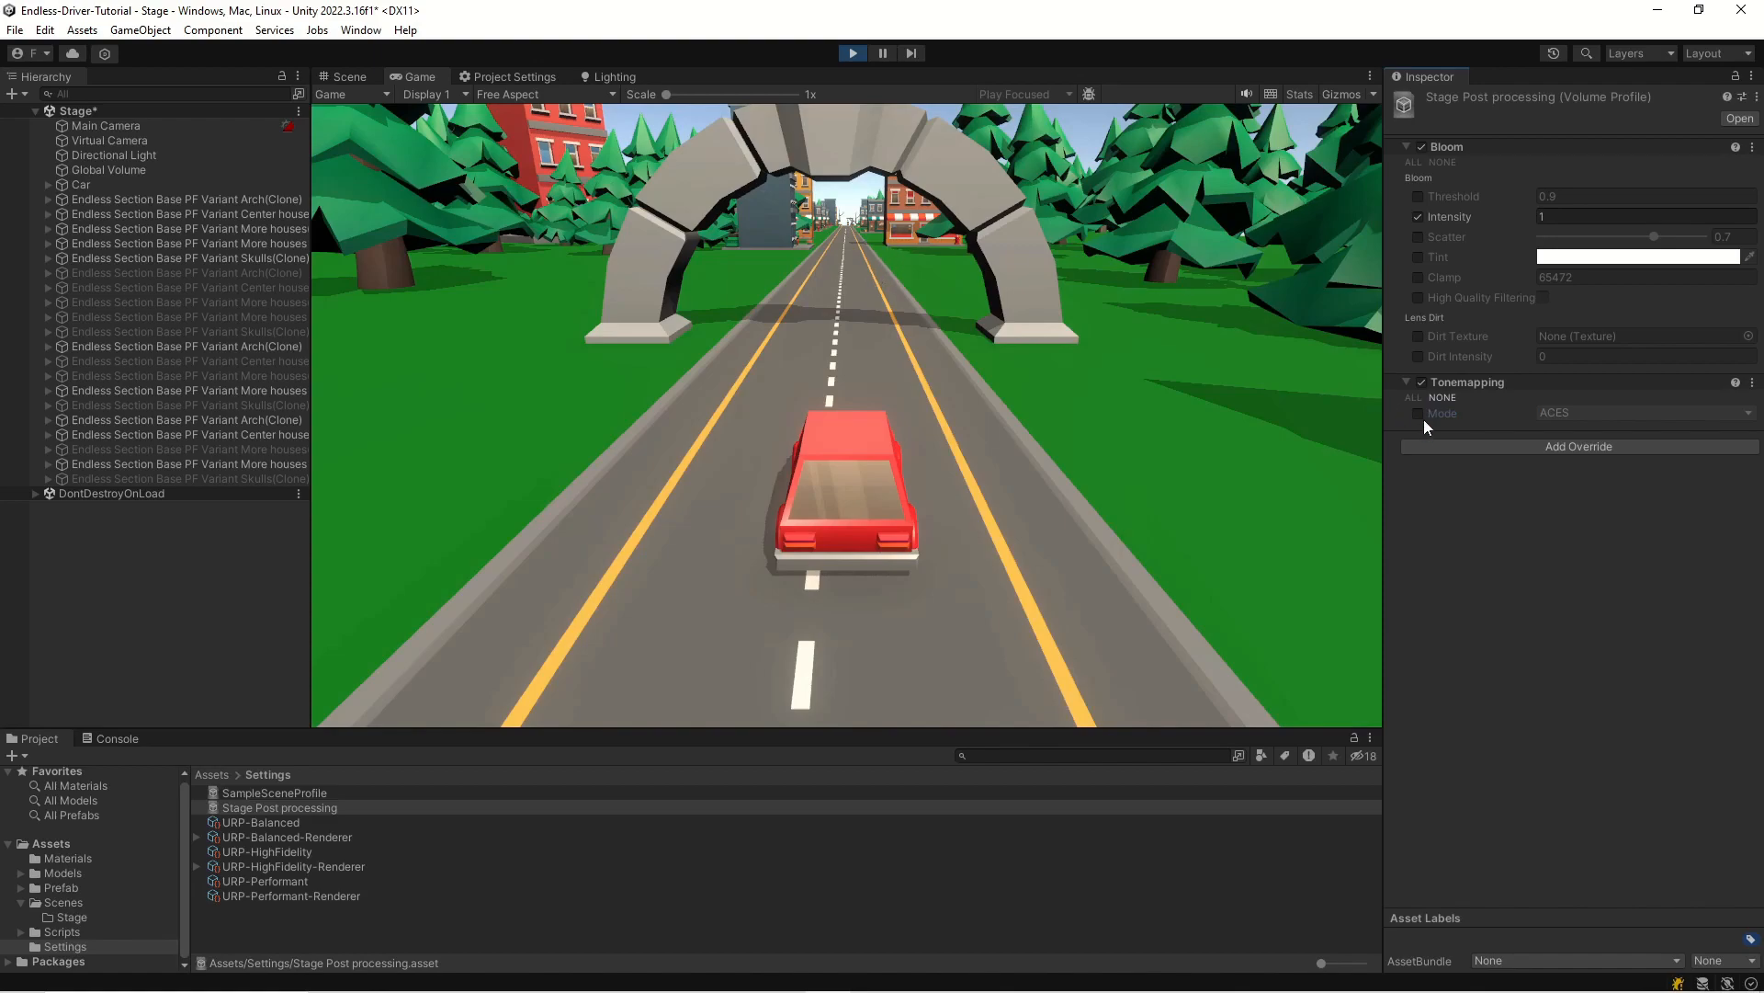
left_click(1418, 413)
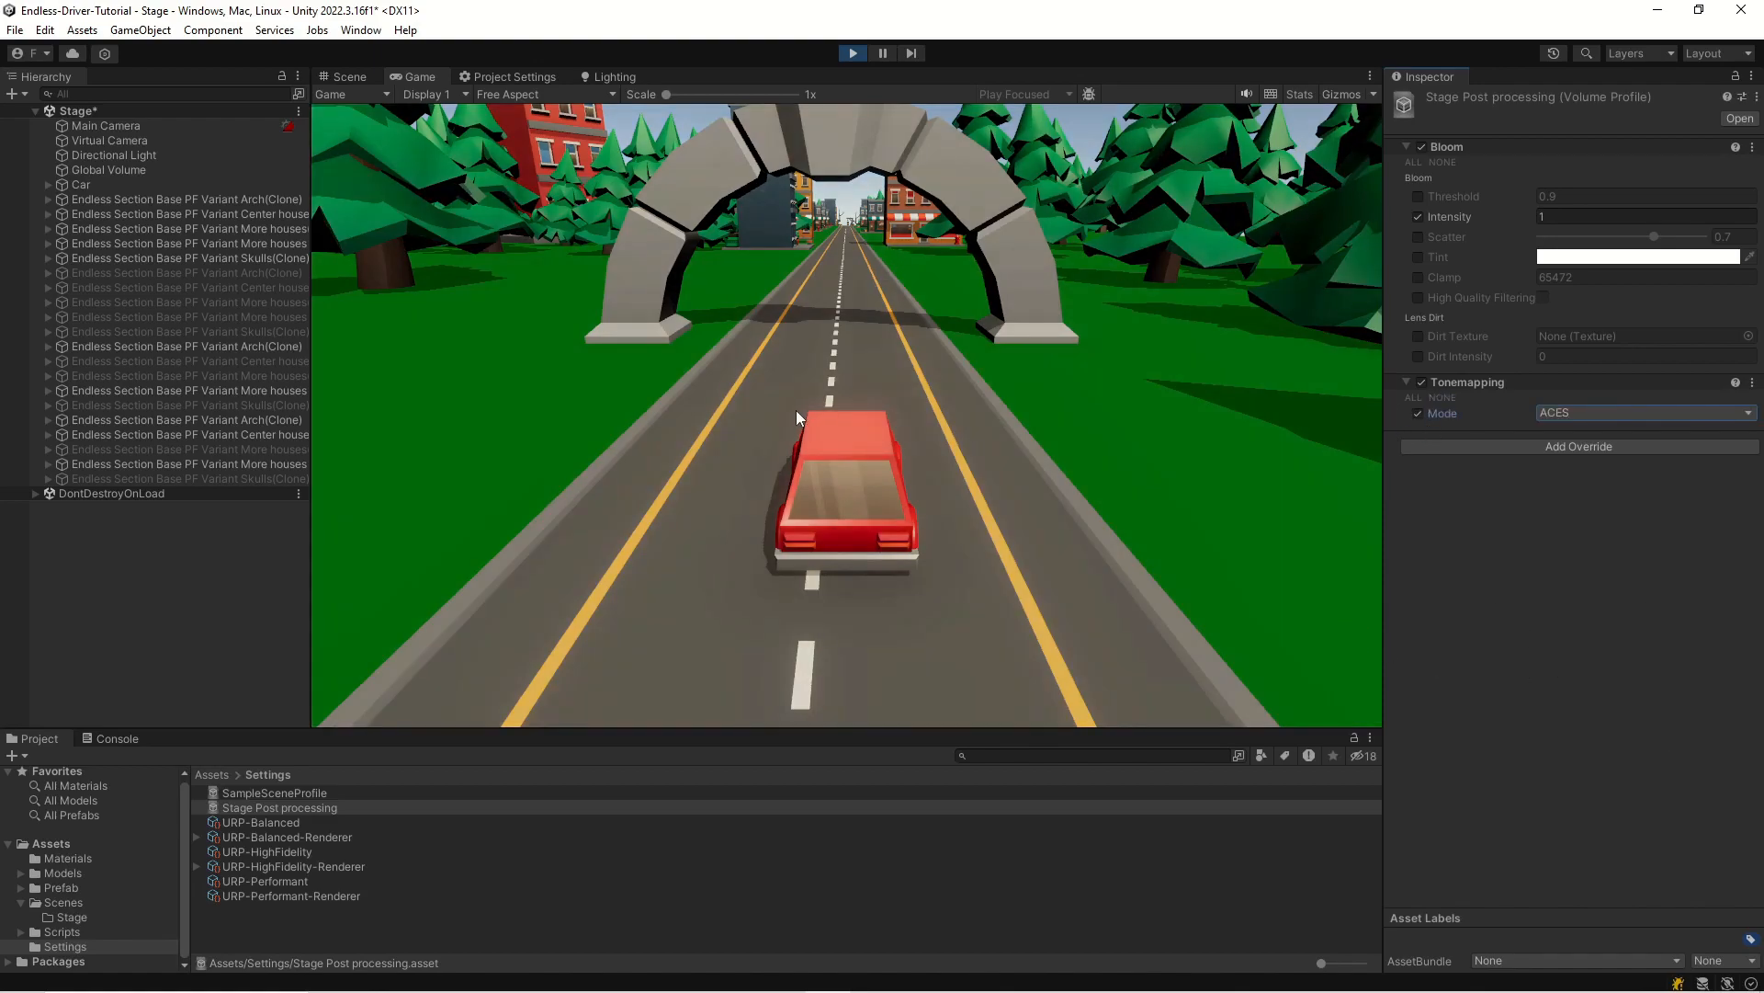
- Add a Color Adjustments override to the Stage Post processing profile
left_click(1536, 448)
type("col")
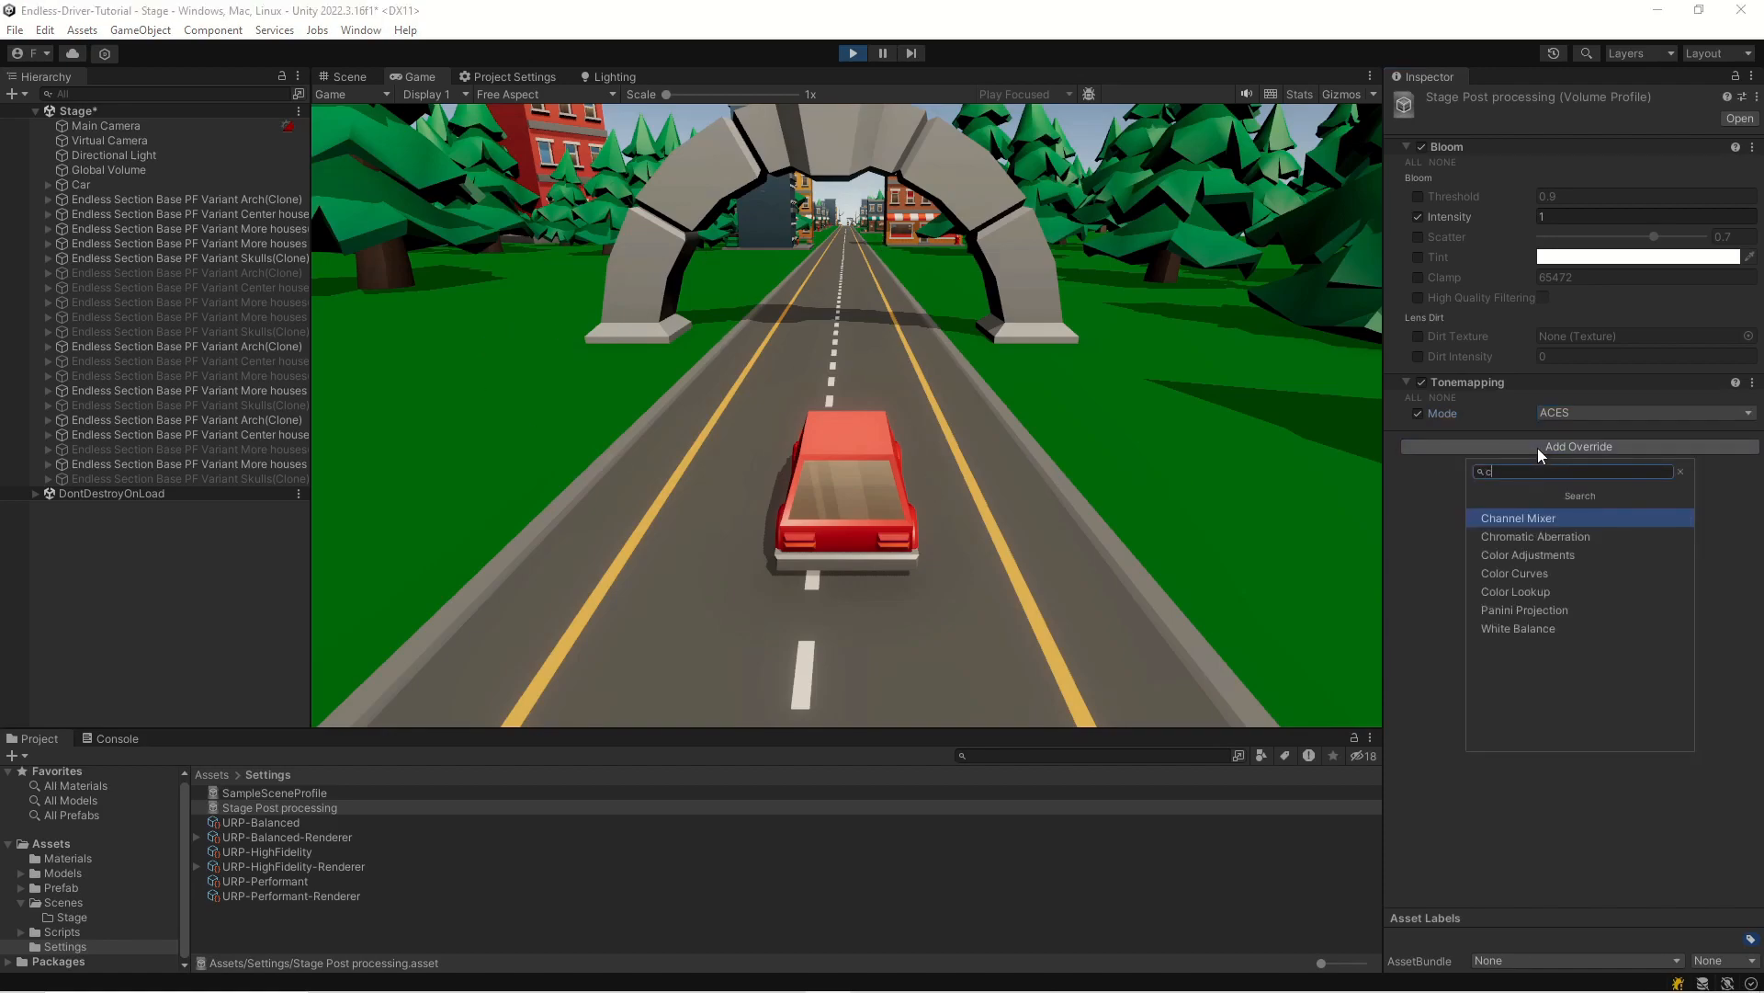
key("Return")
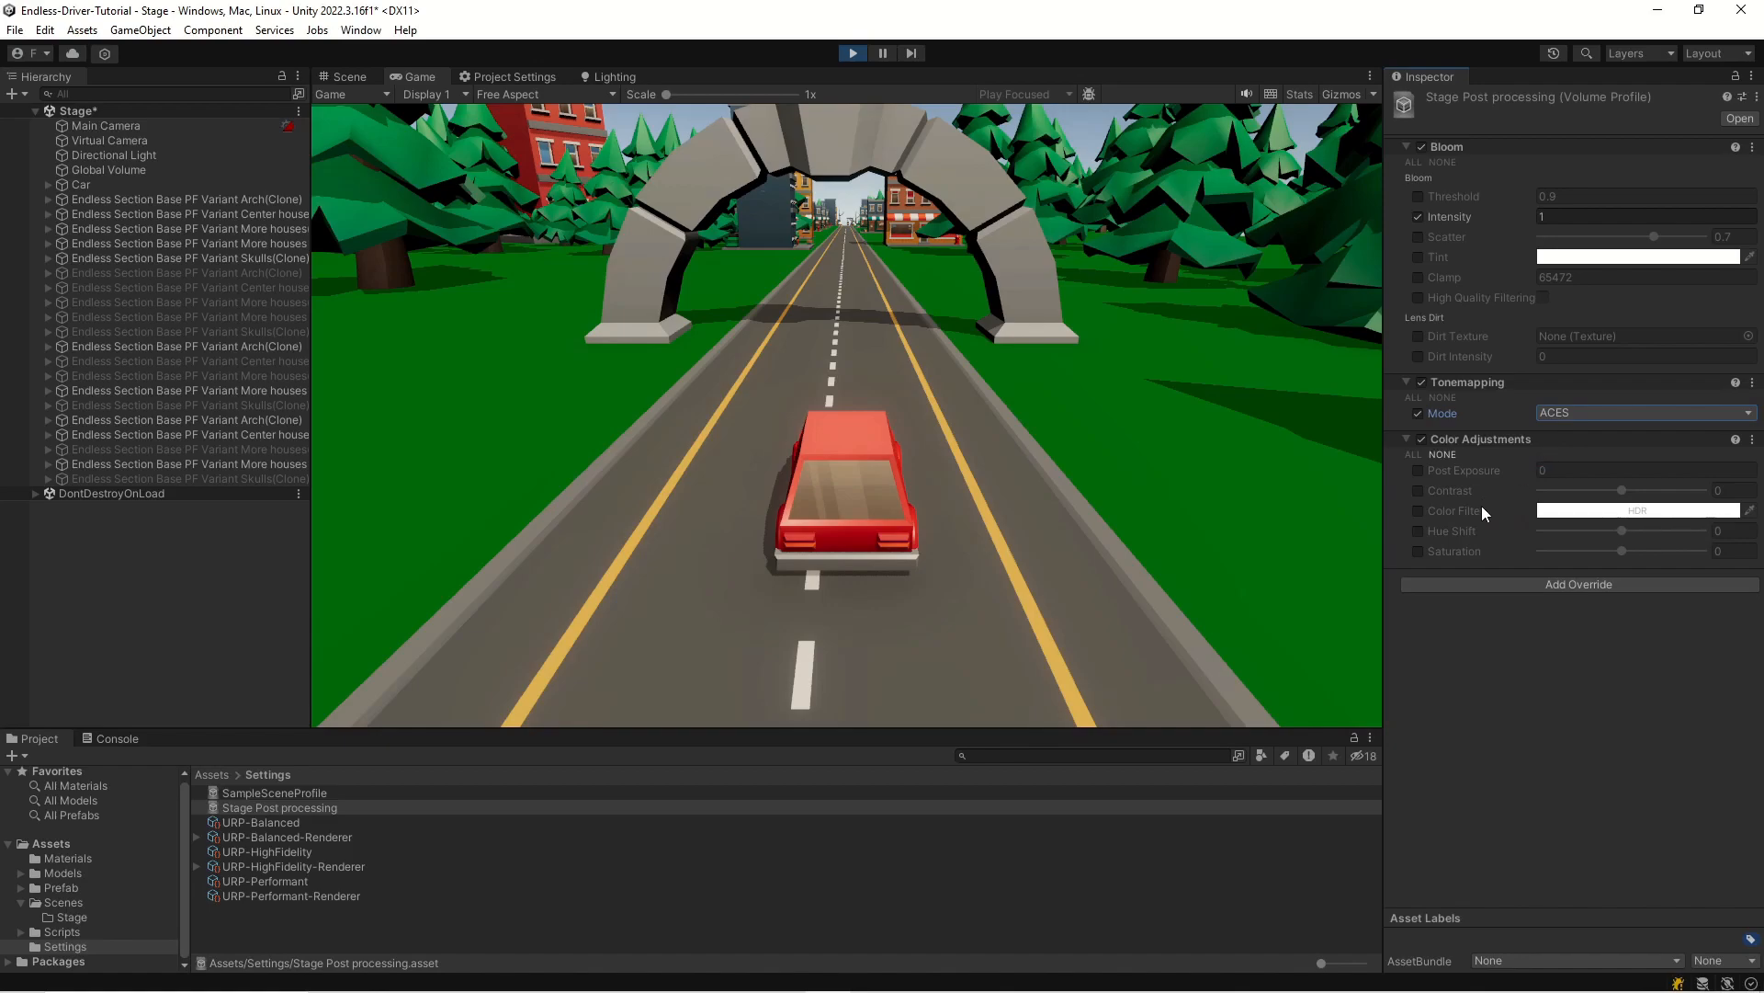
- Enable the Color Adjustments contrast, try both extremes of its range, and set it to 17
left_click(1417, 491)
left_click_drag(1623, 492, 1522, 499)
left_click_drag(1545, 496, 1703, 492)
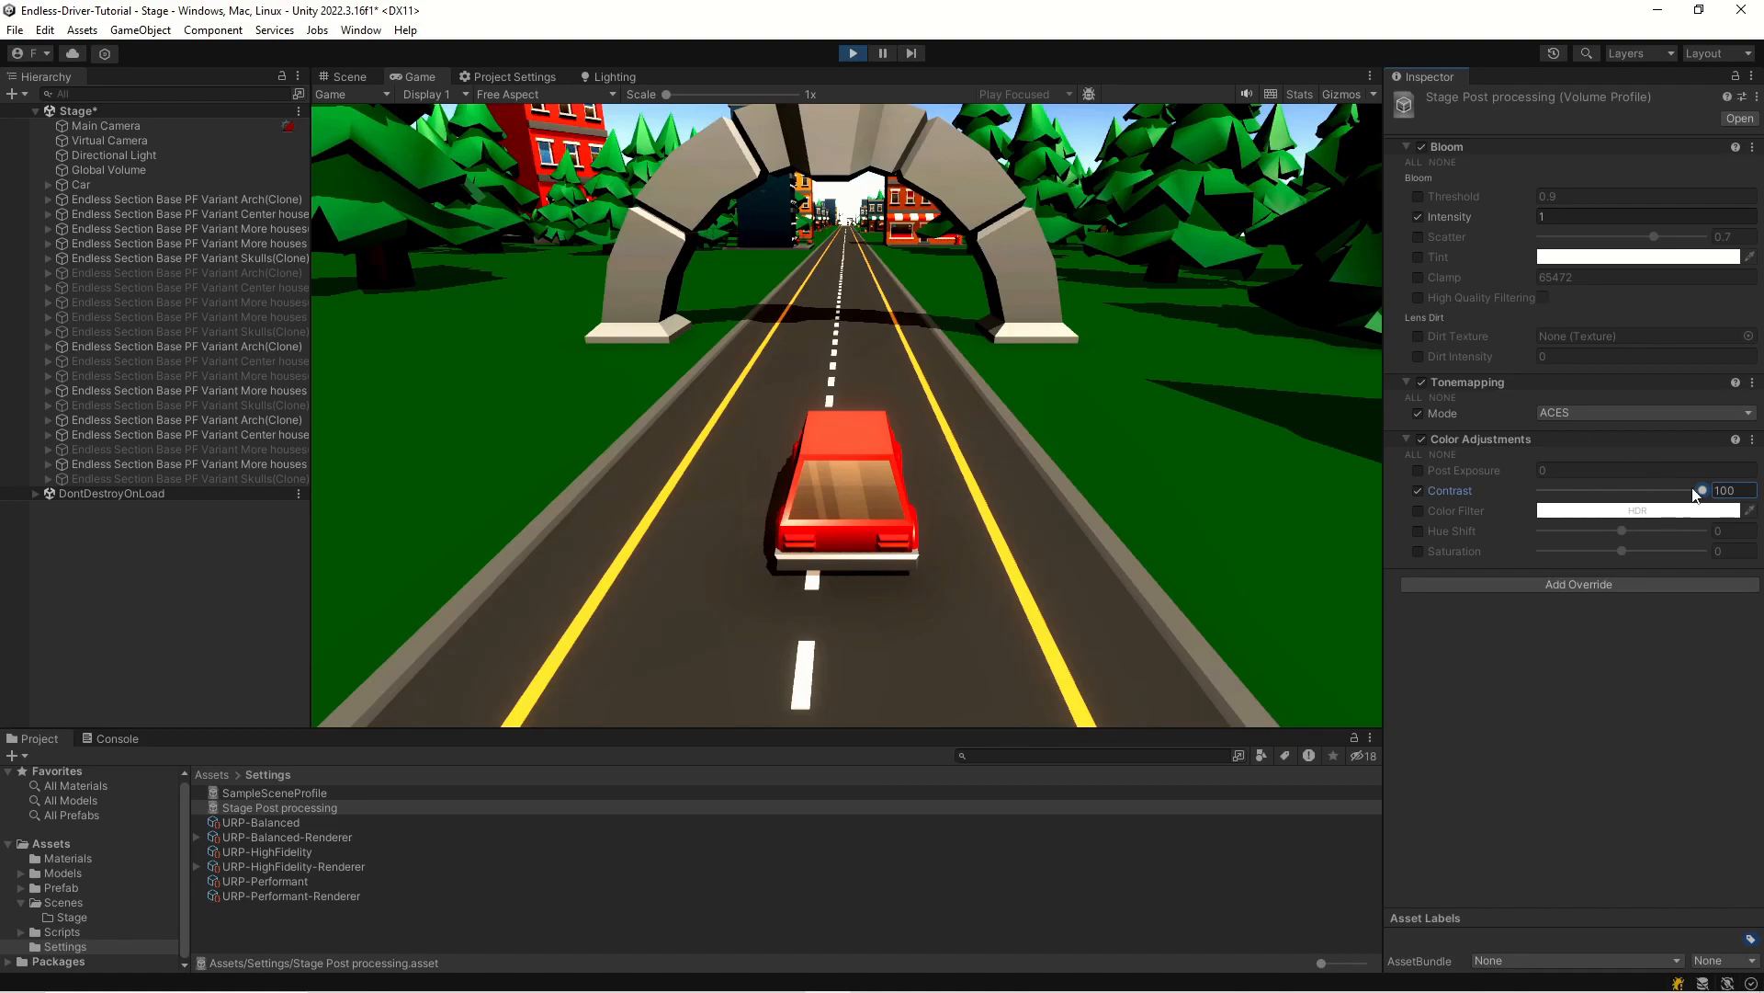
key("BackSpace")
key("BackSpace")
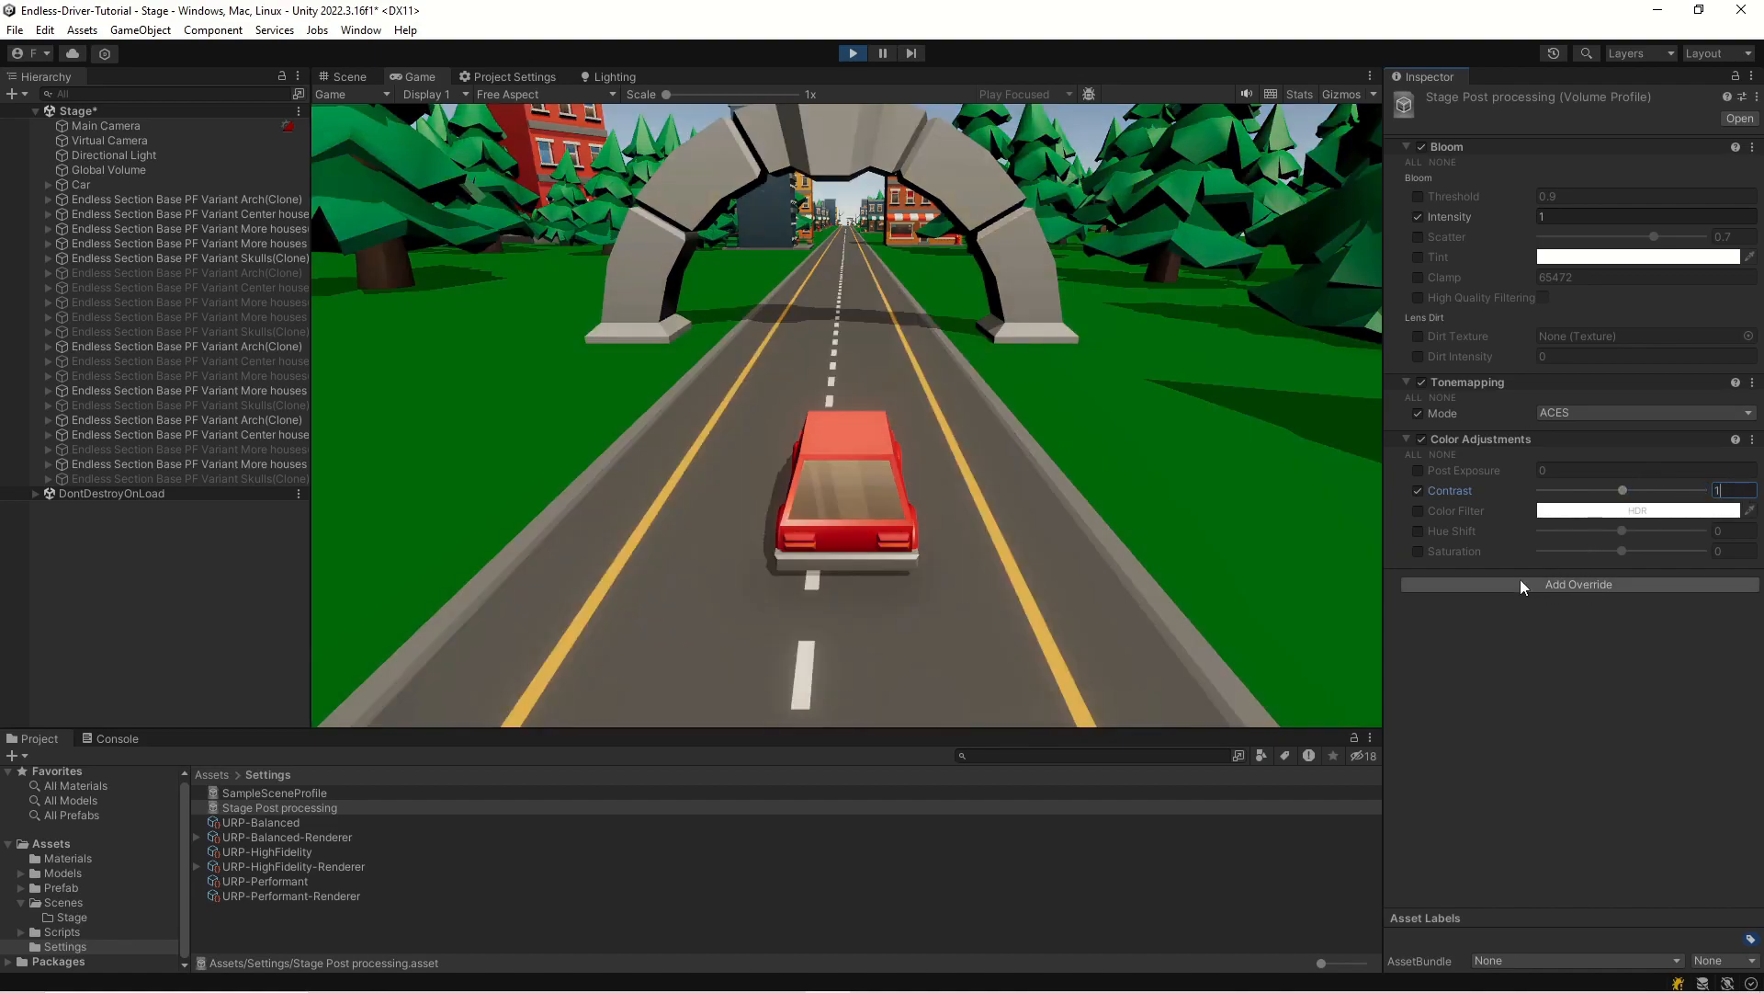
type("7")
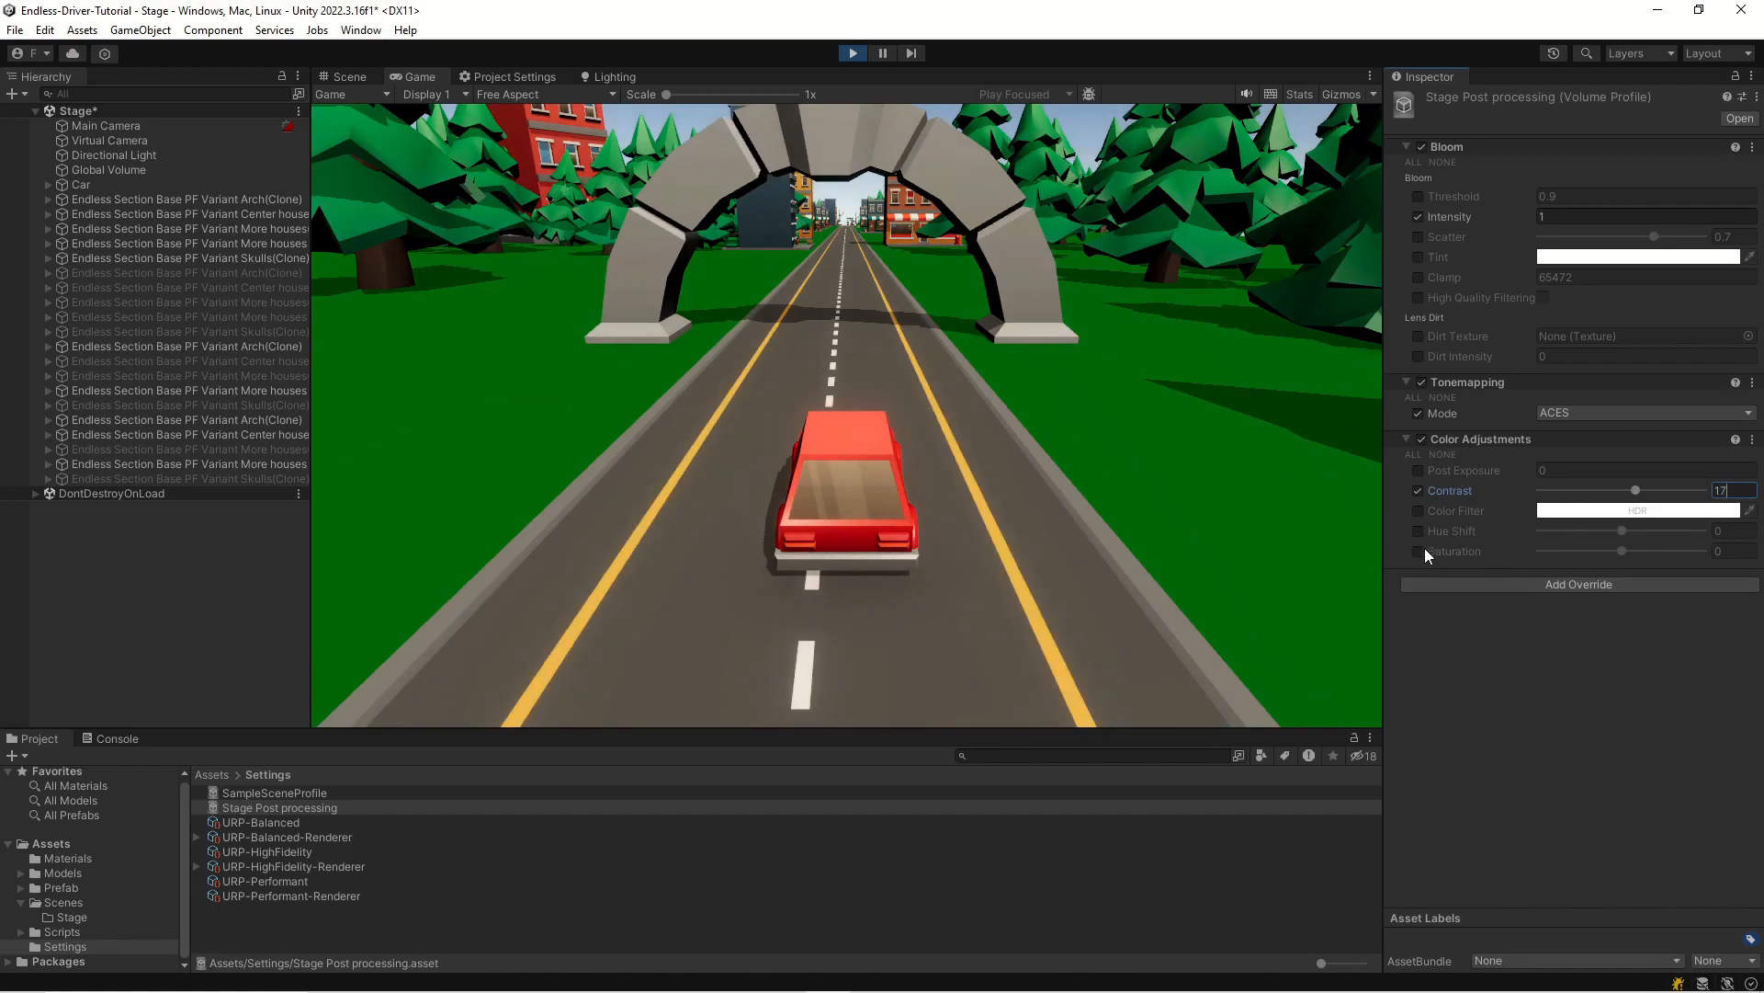
- Enable the Color Adjustments saturation, try it at 100 in the running game, and set it to 40
left_click_drag(1623, 547, 1703, 551)
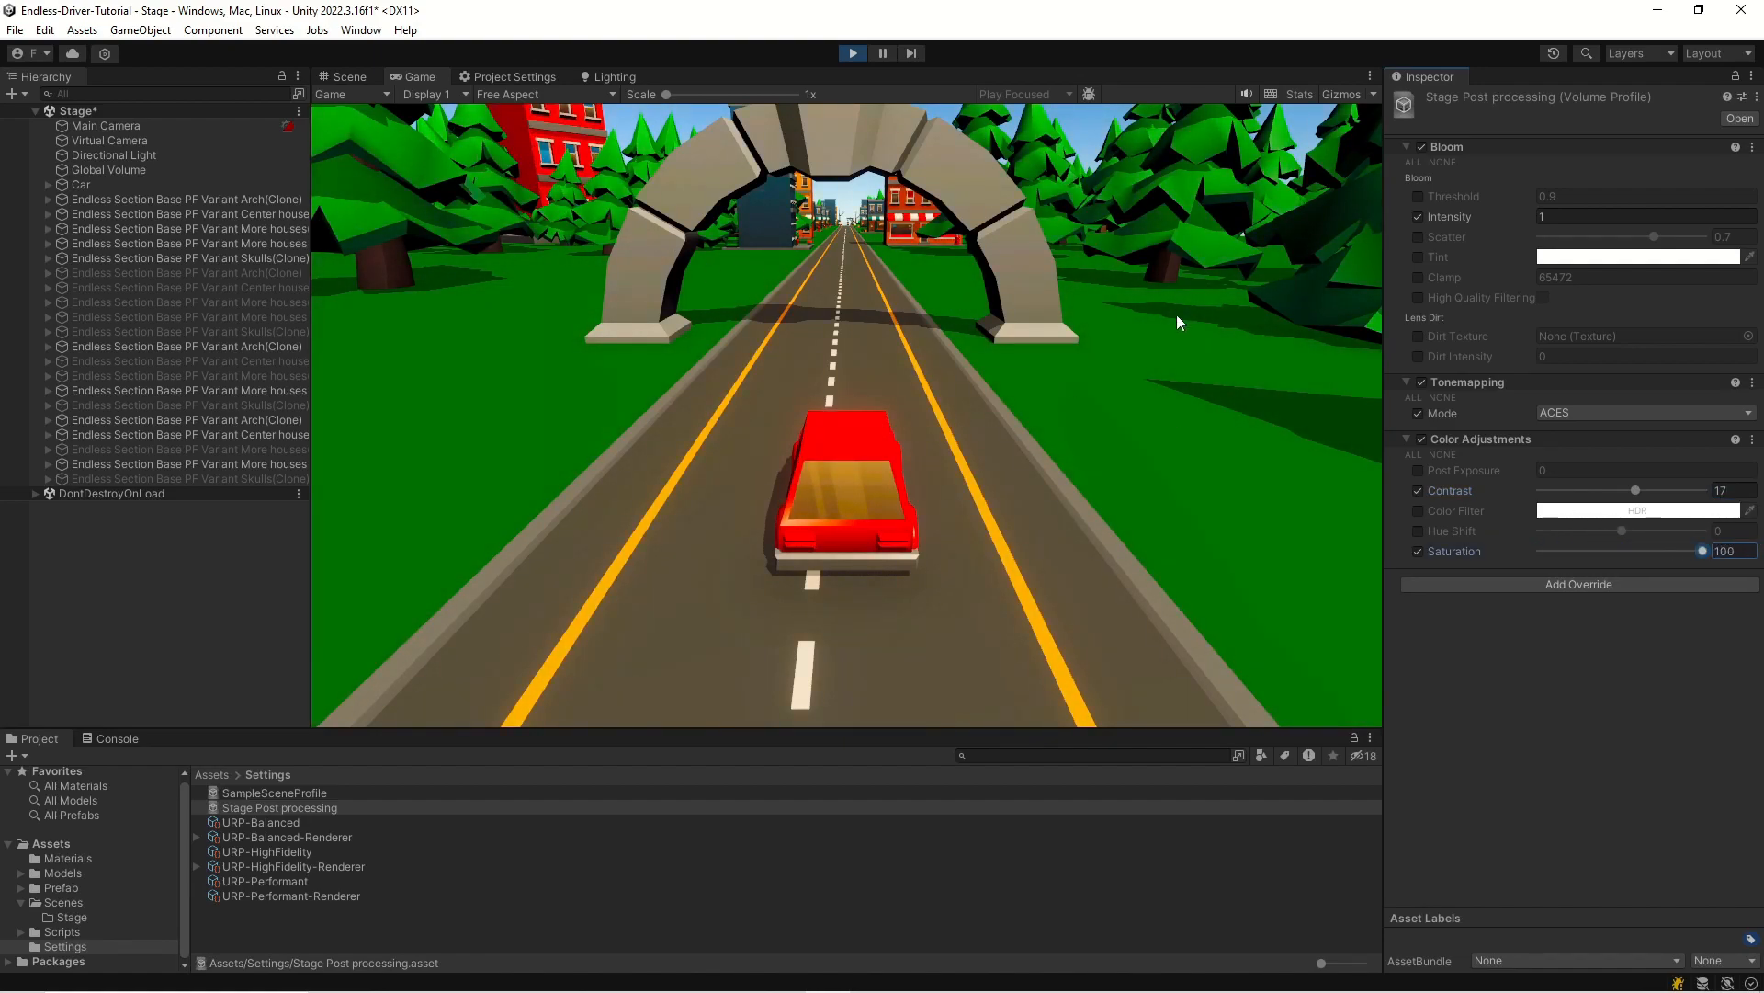
left_click_drag(1695, 549, 1757, 553)
left_click(947, 235)
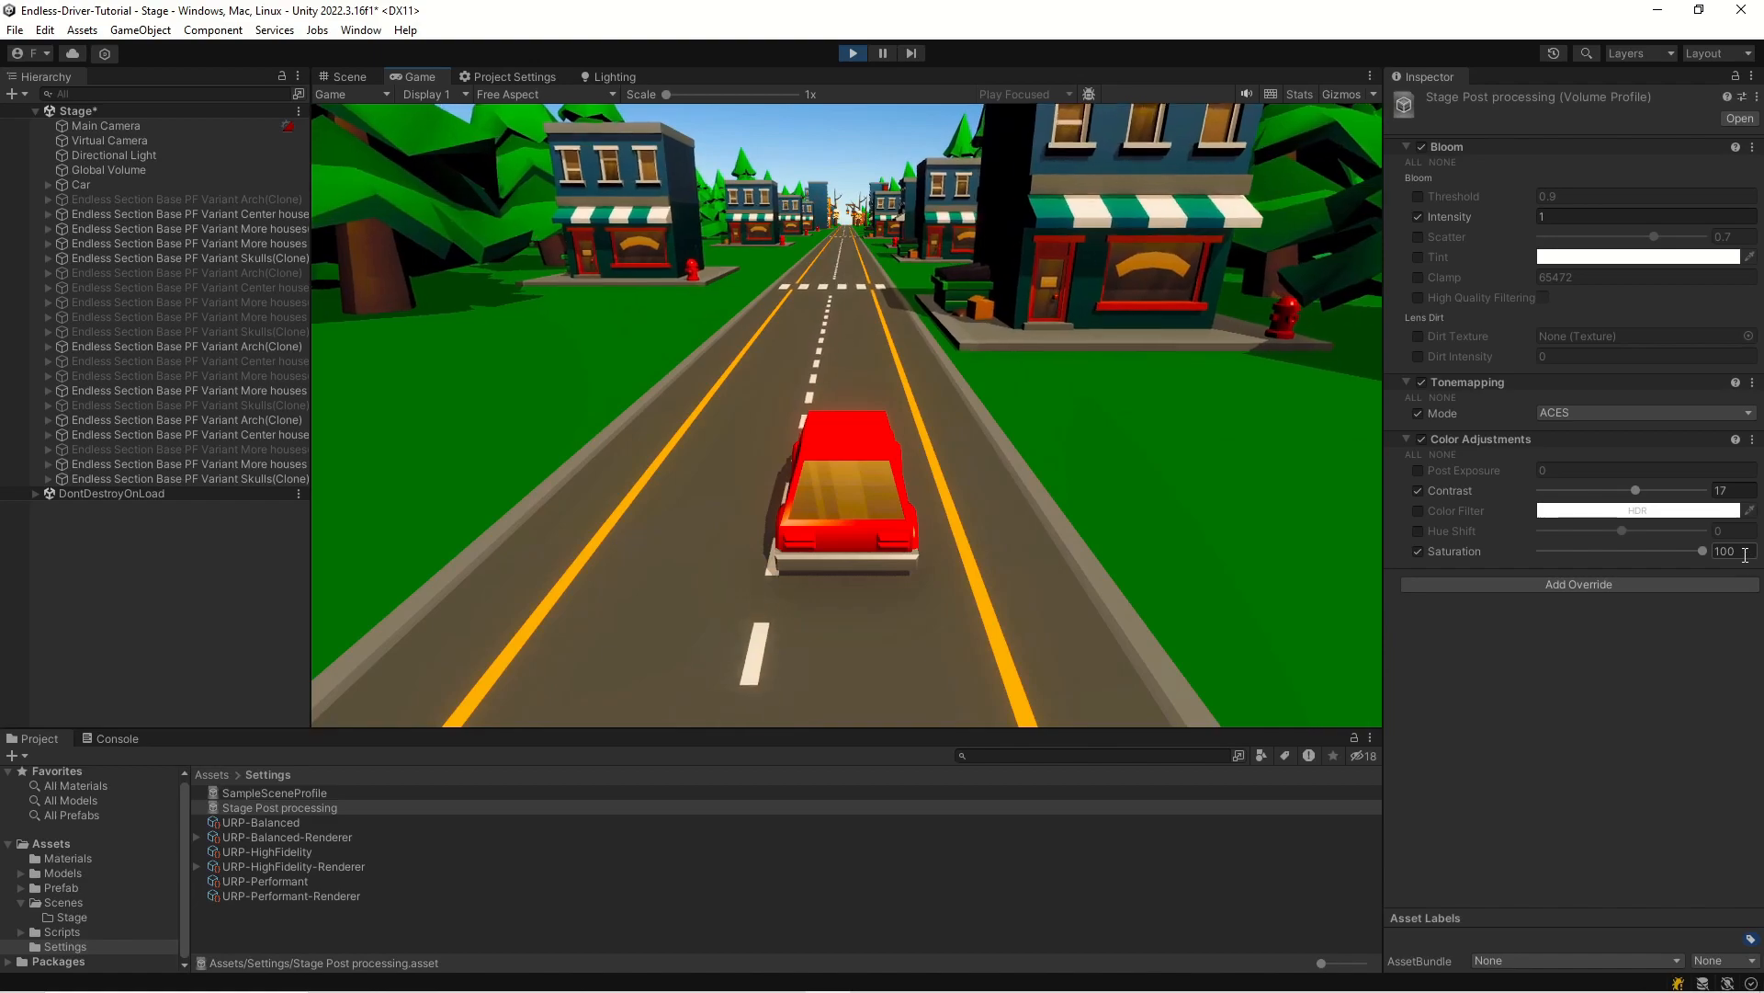
left_click_drag(1703, 550, 1631, 549)
type("0")
key("Return")
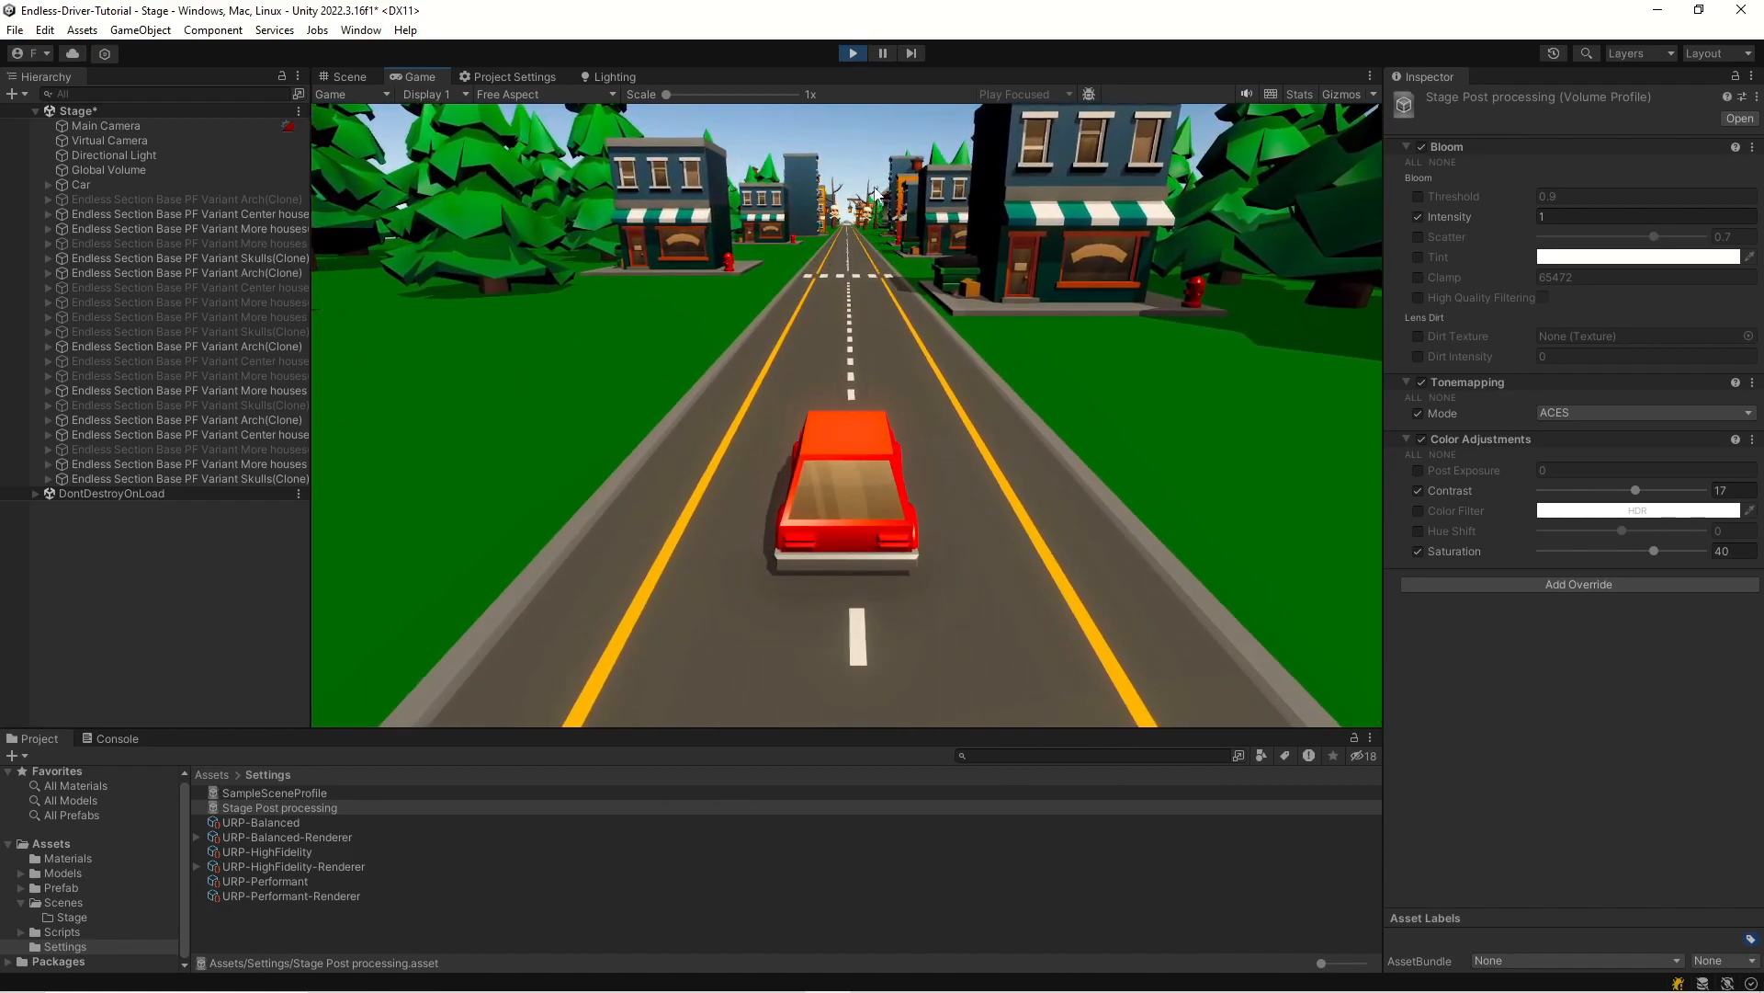
- Pause and resume the game to examine the color-adjusted street scene, leaving it paused
left_click(886, 54)
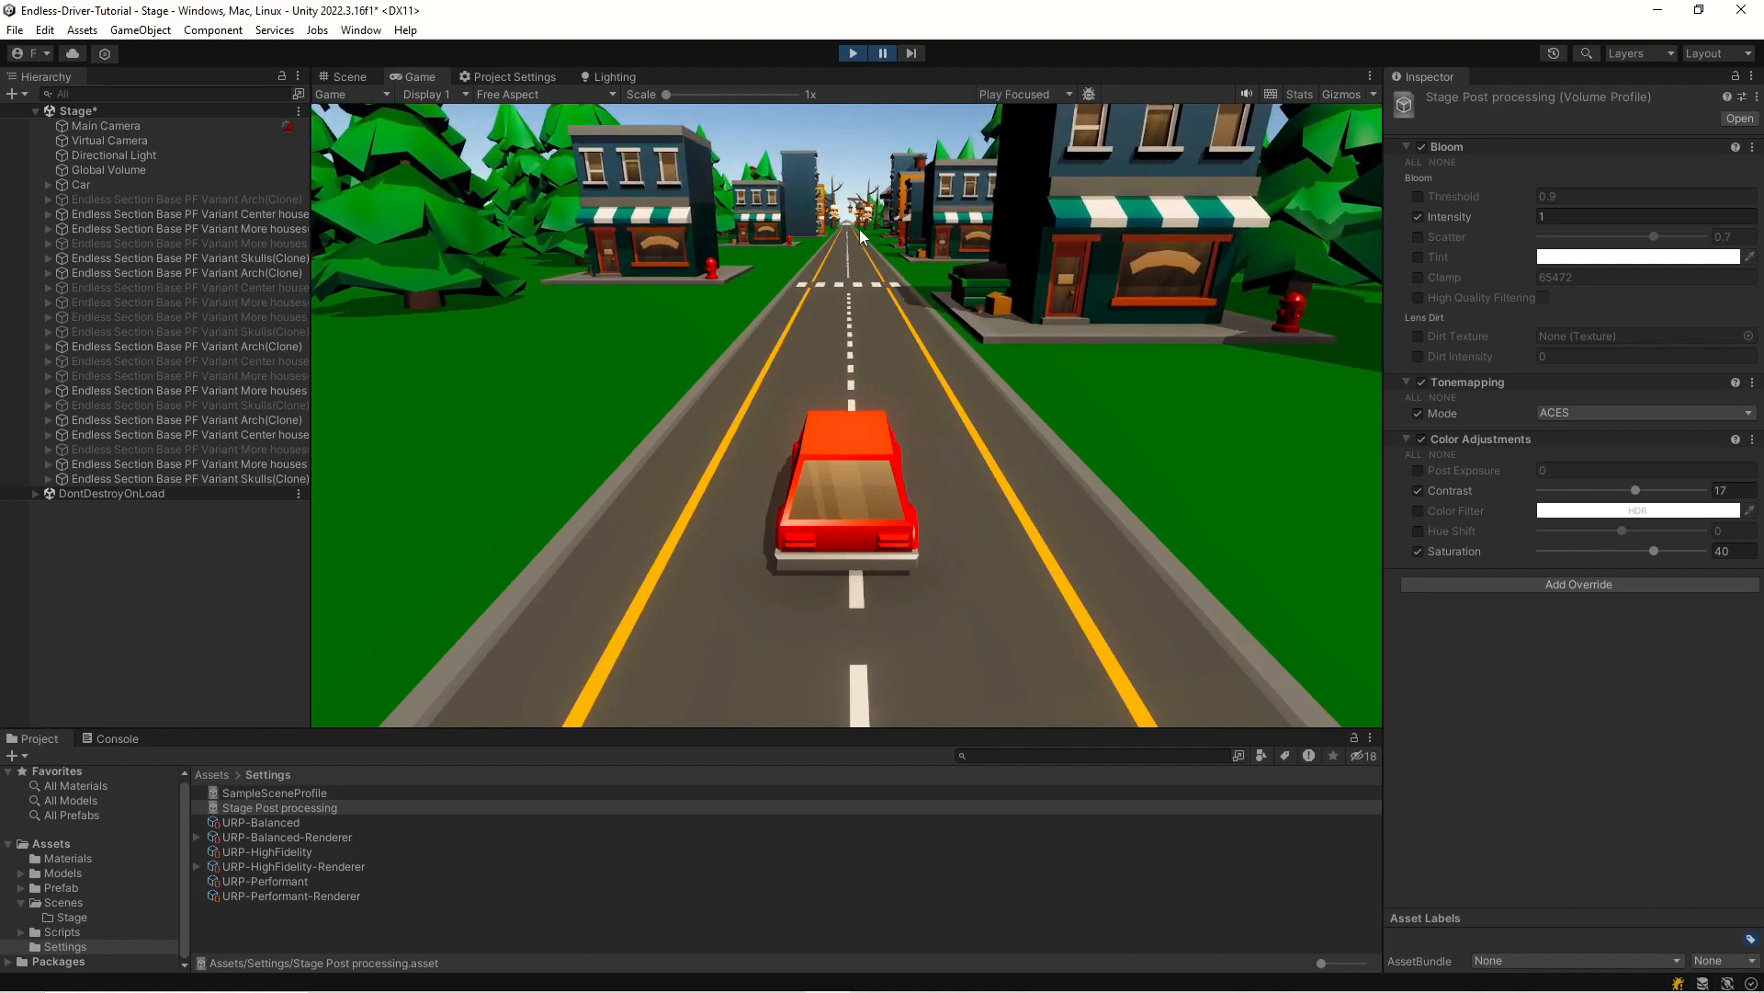
left_click(882, 54)
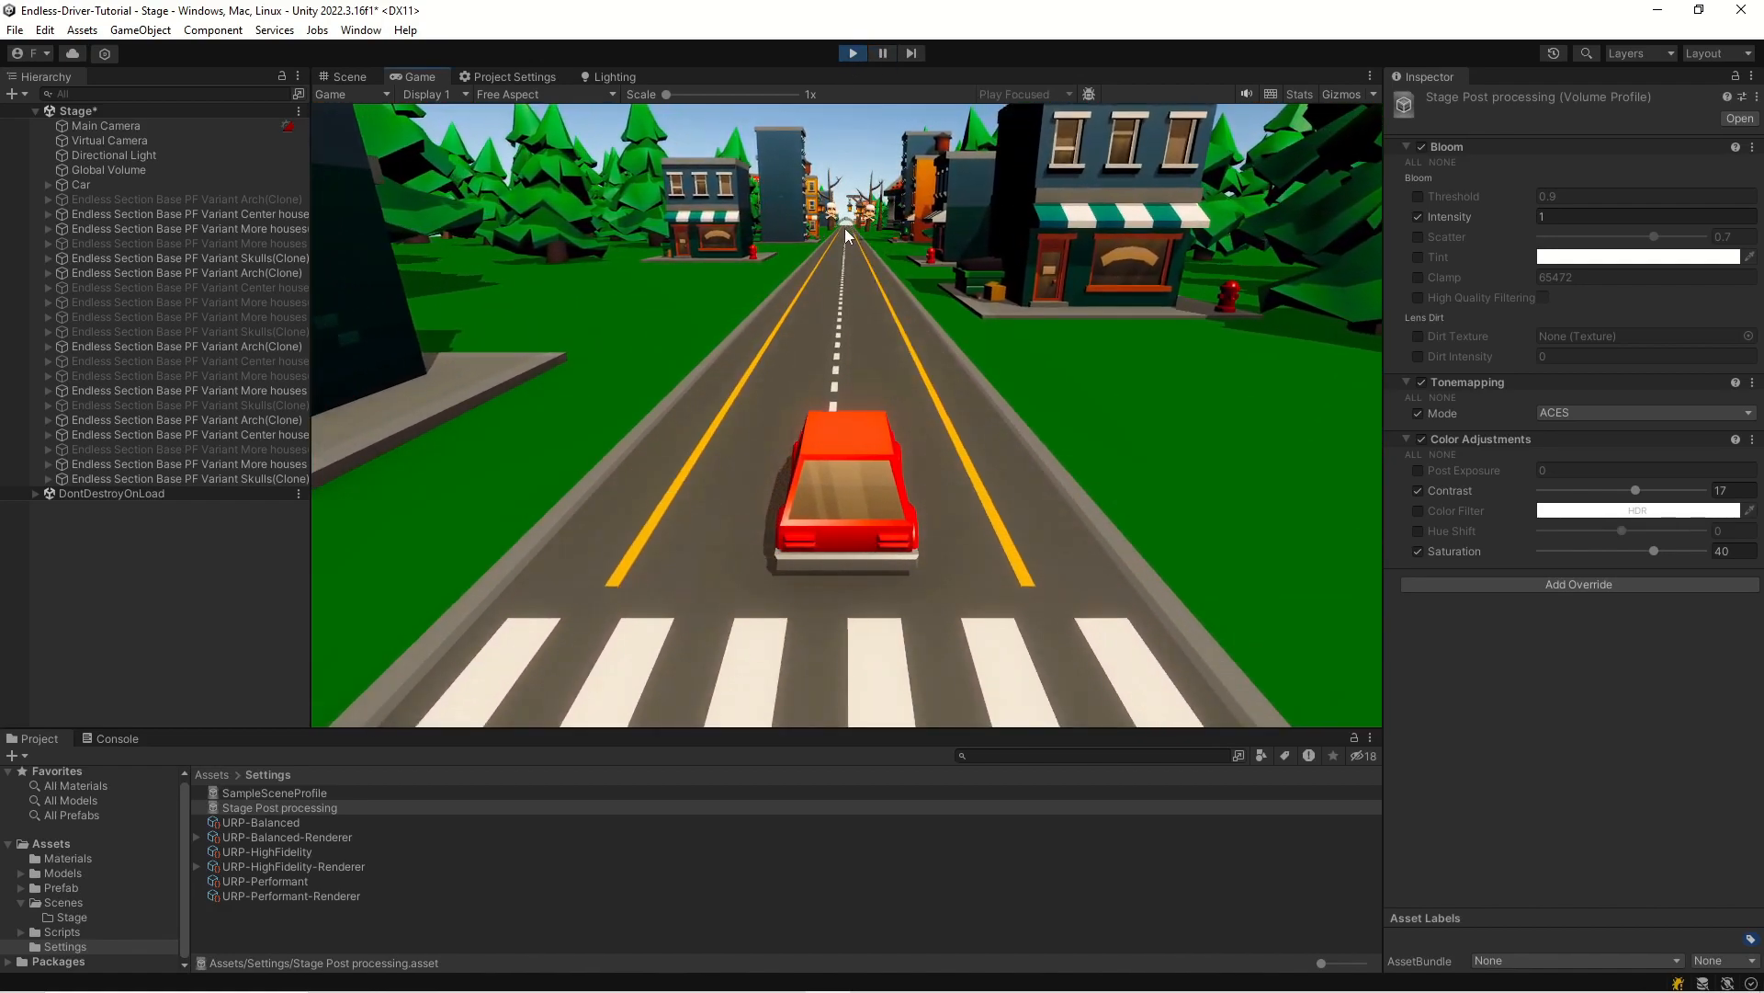
left_click(882, 56)
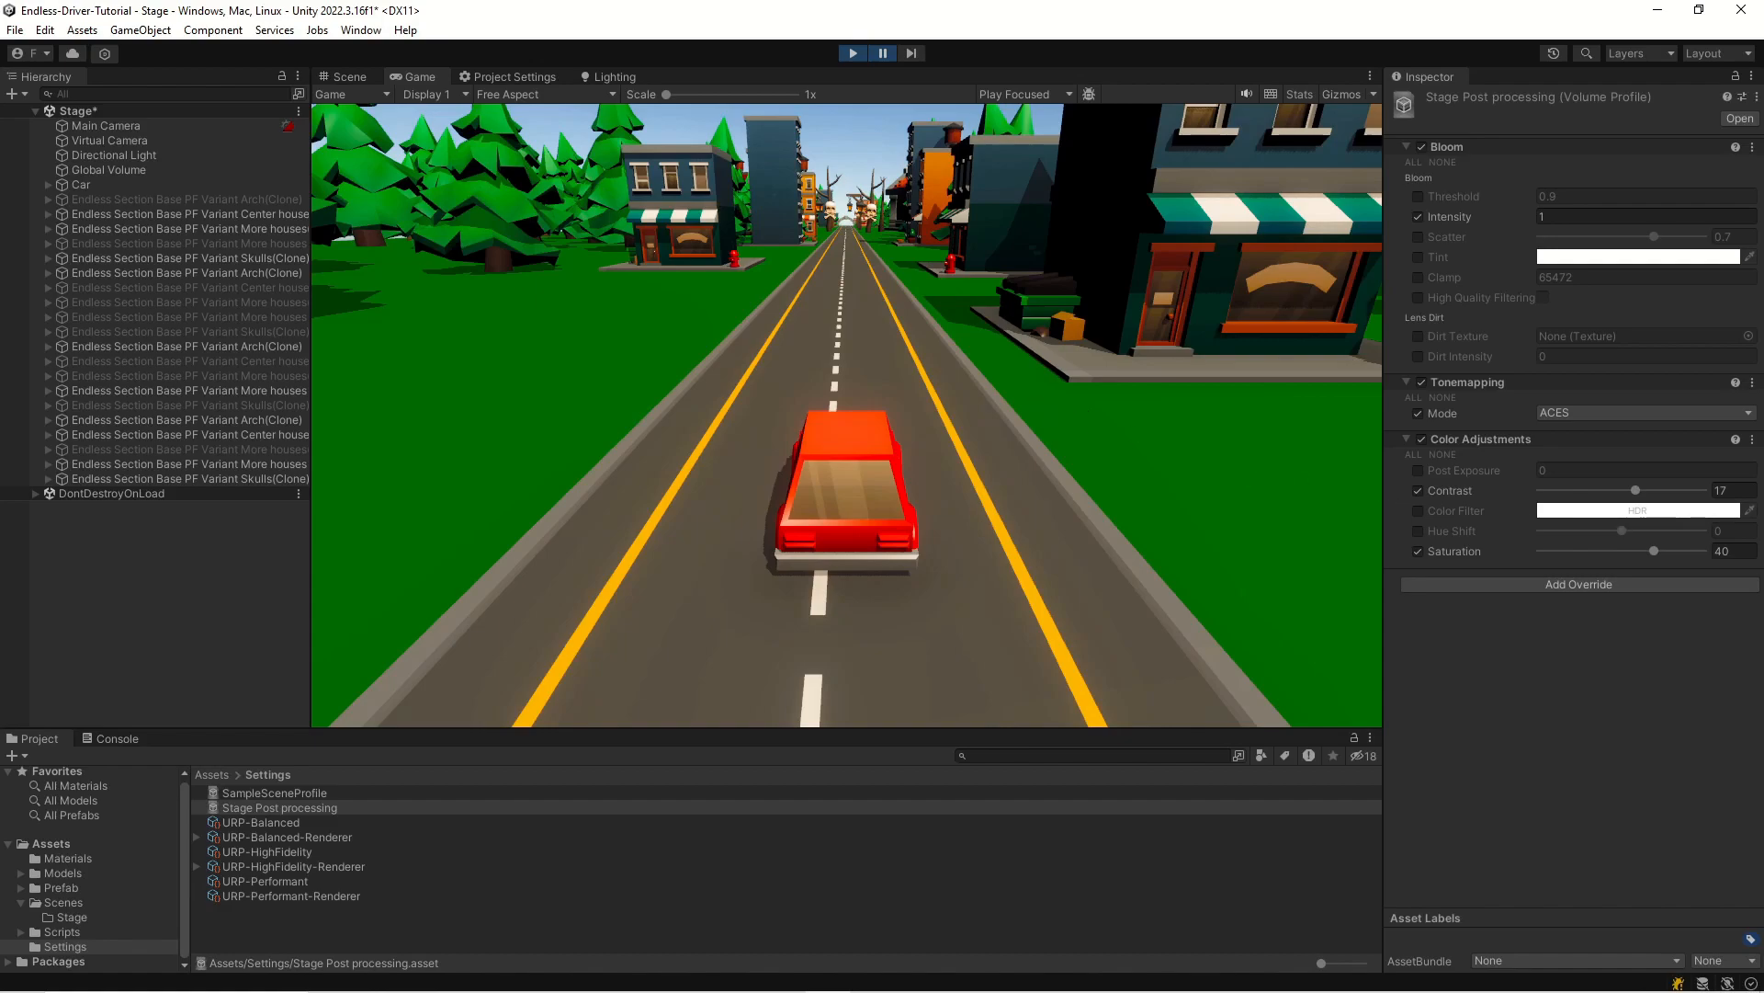
- Add a Depth Of Field override to the Stage Post processing profile and set its mode to Gaussian
left_click(1511, 585)
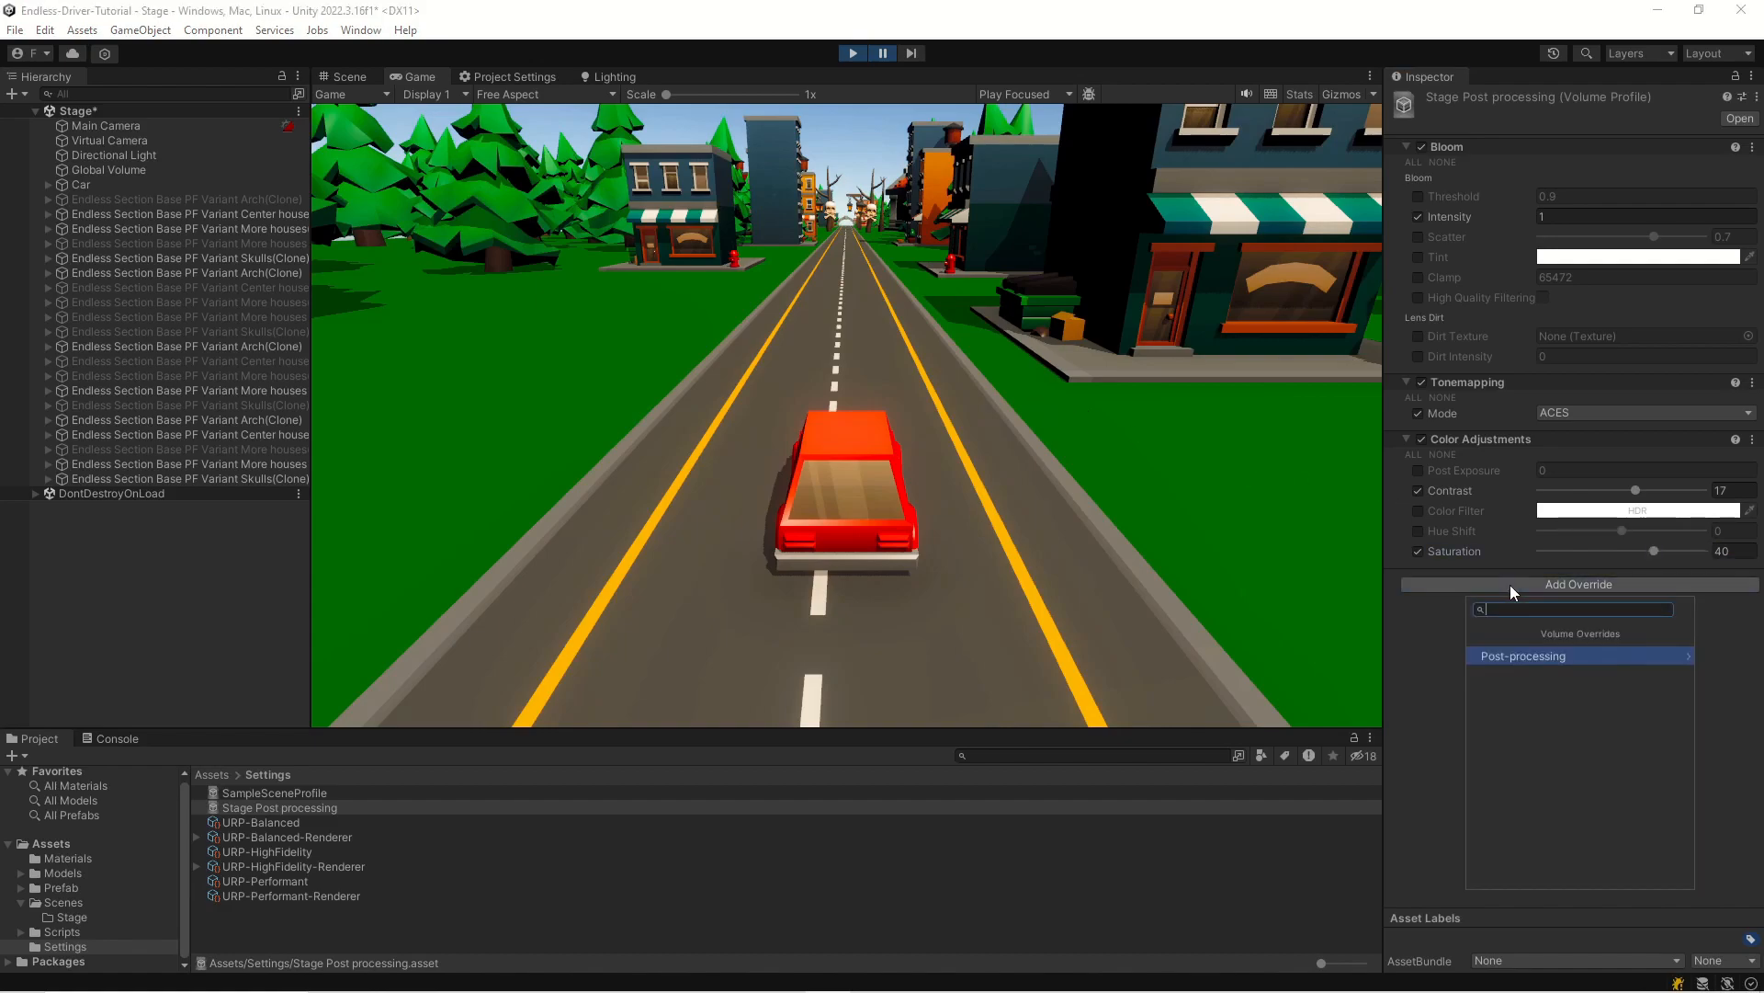
type("d")
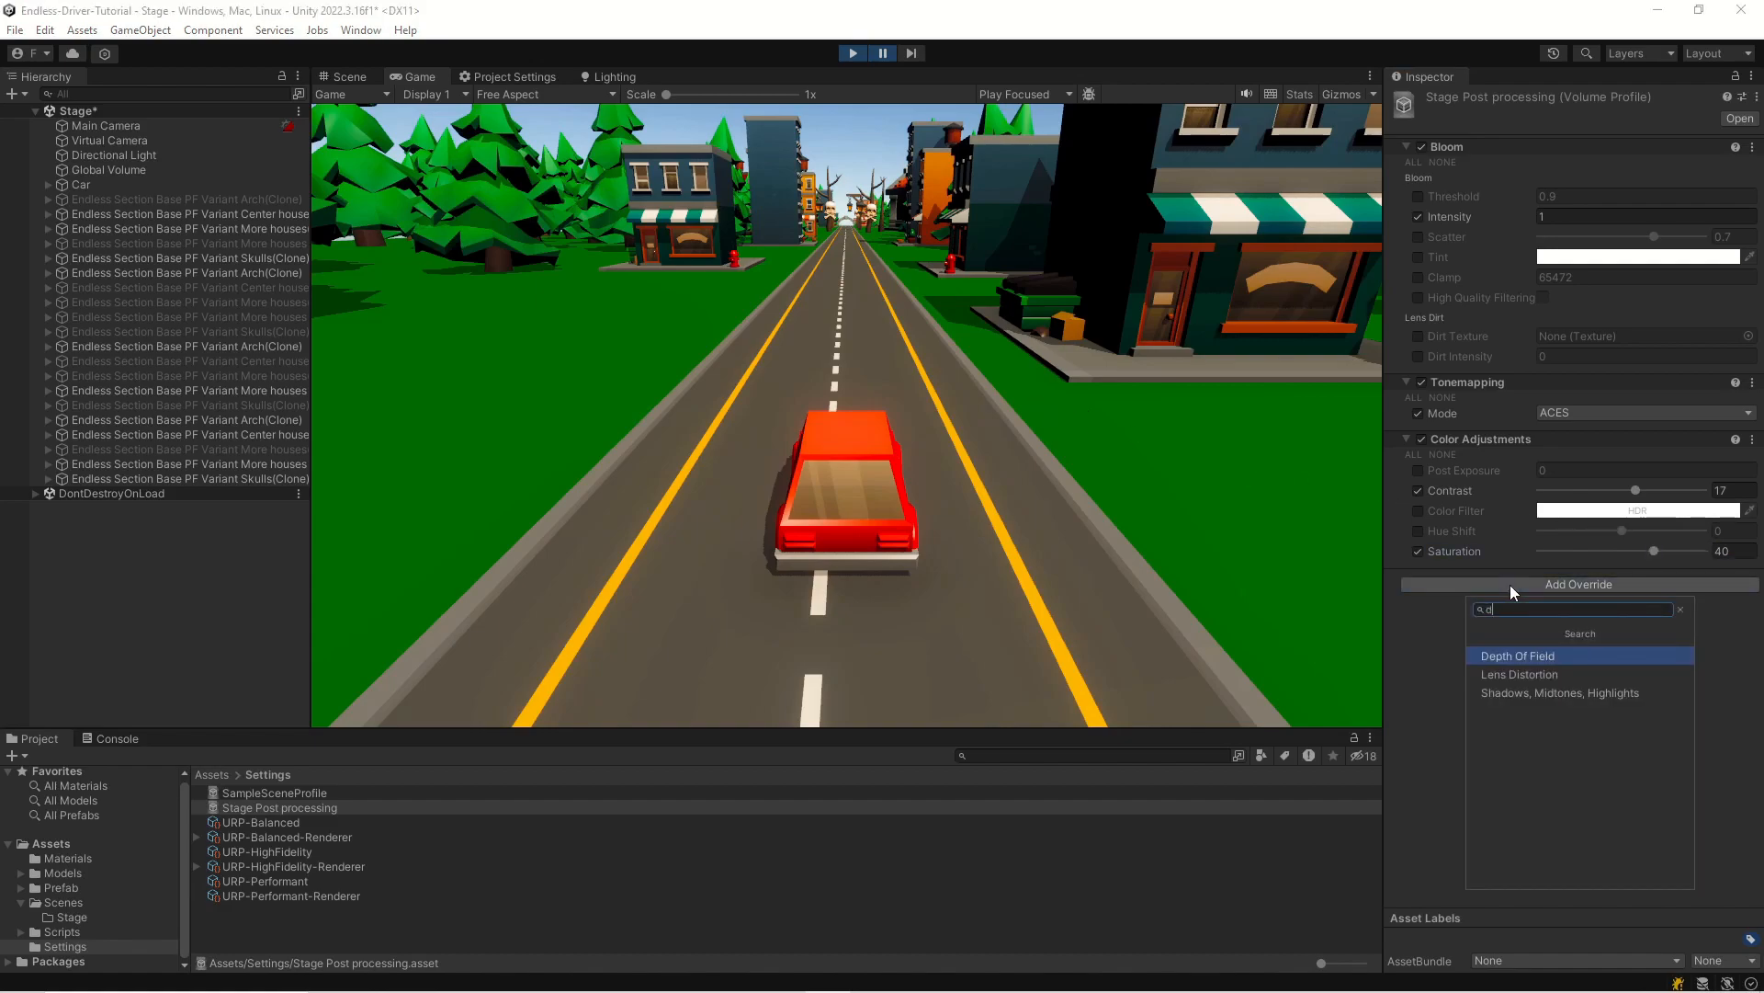
key("Return")
left_click(1418, 608)
left_click(1571, 608)
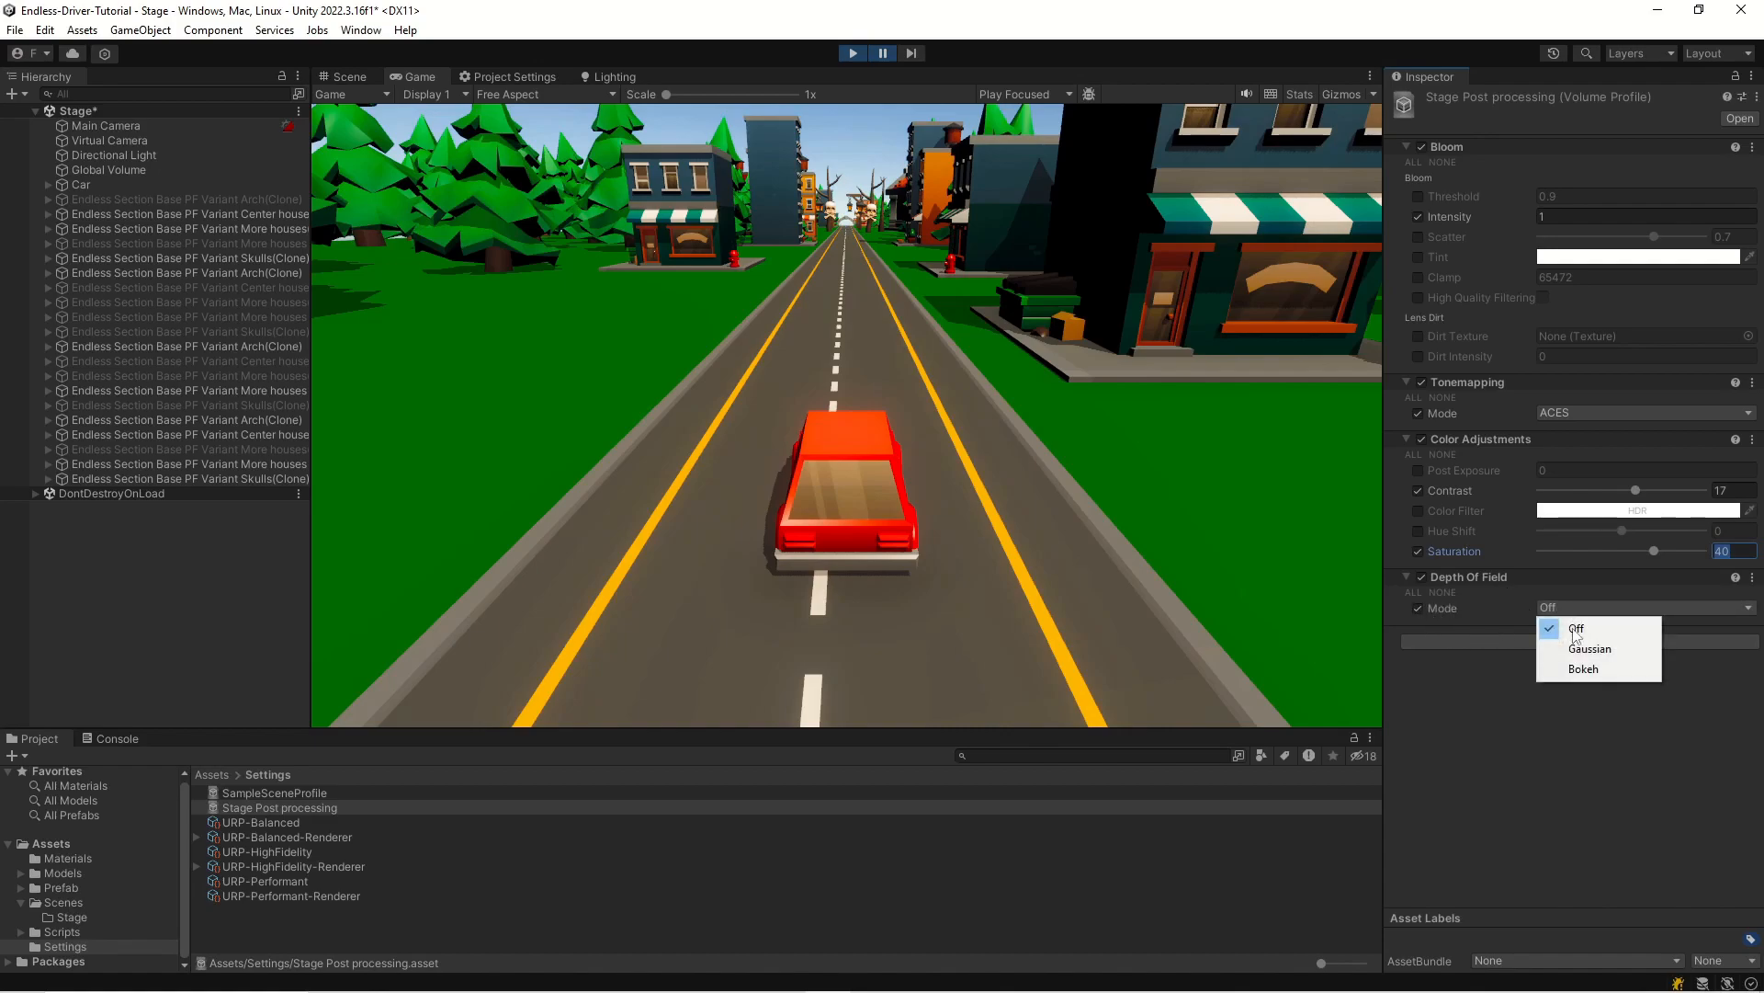
left_click(1577, 648)
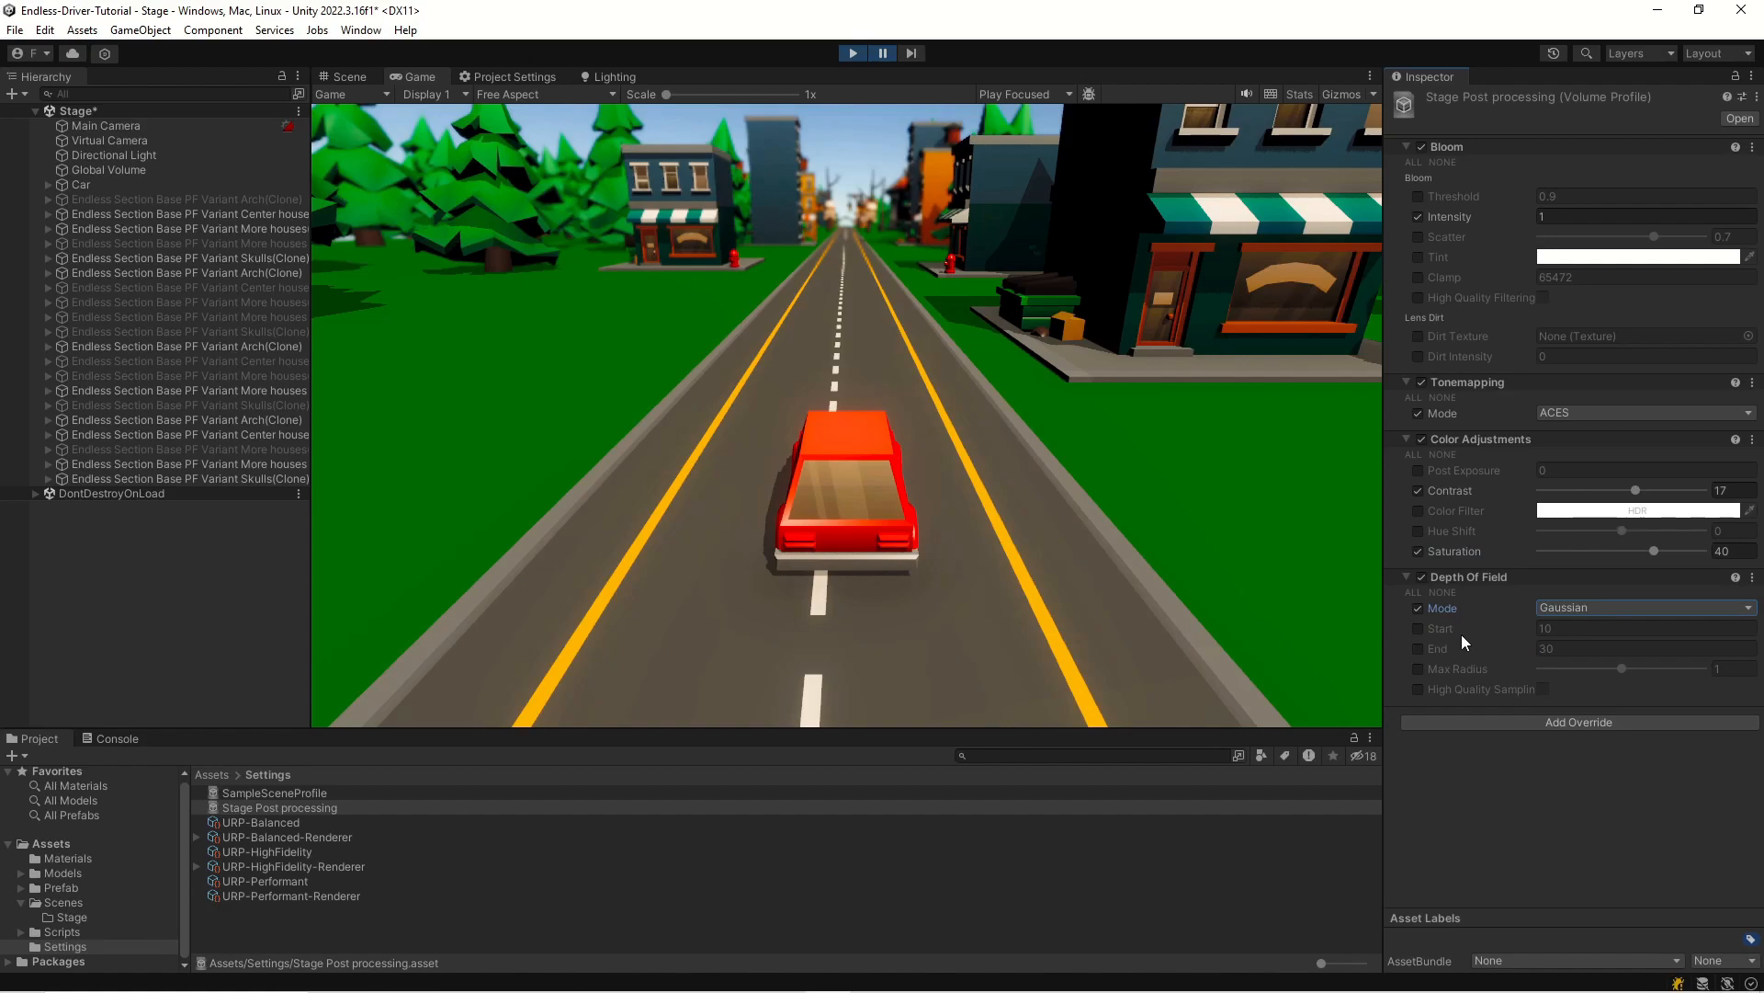
- Enable the Depth Of Field start and end distances, setting Start to 1 and End to 150
left_click(1418, 629)
left_click(1562, 630)
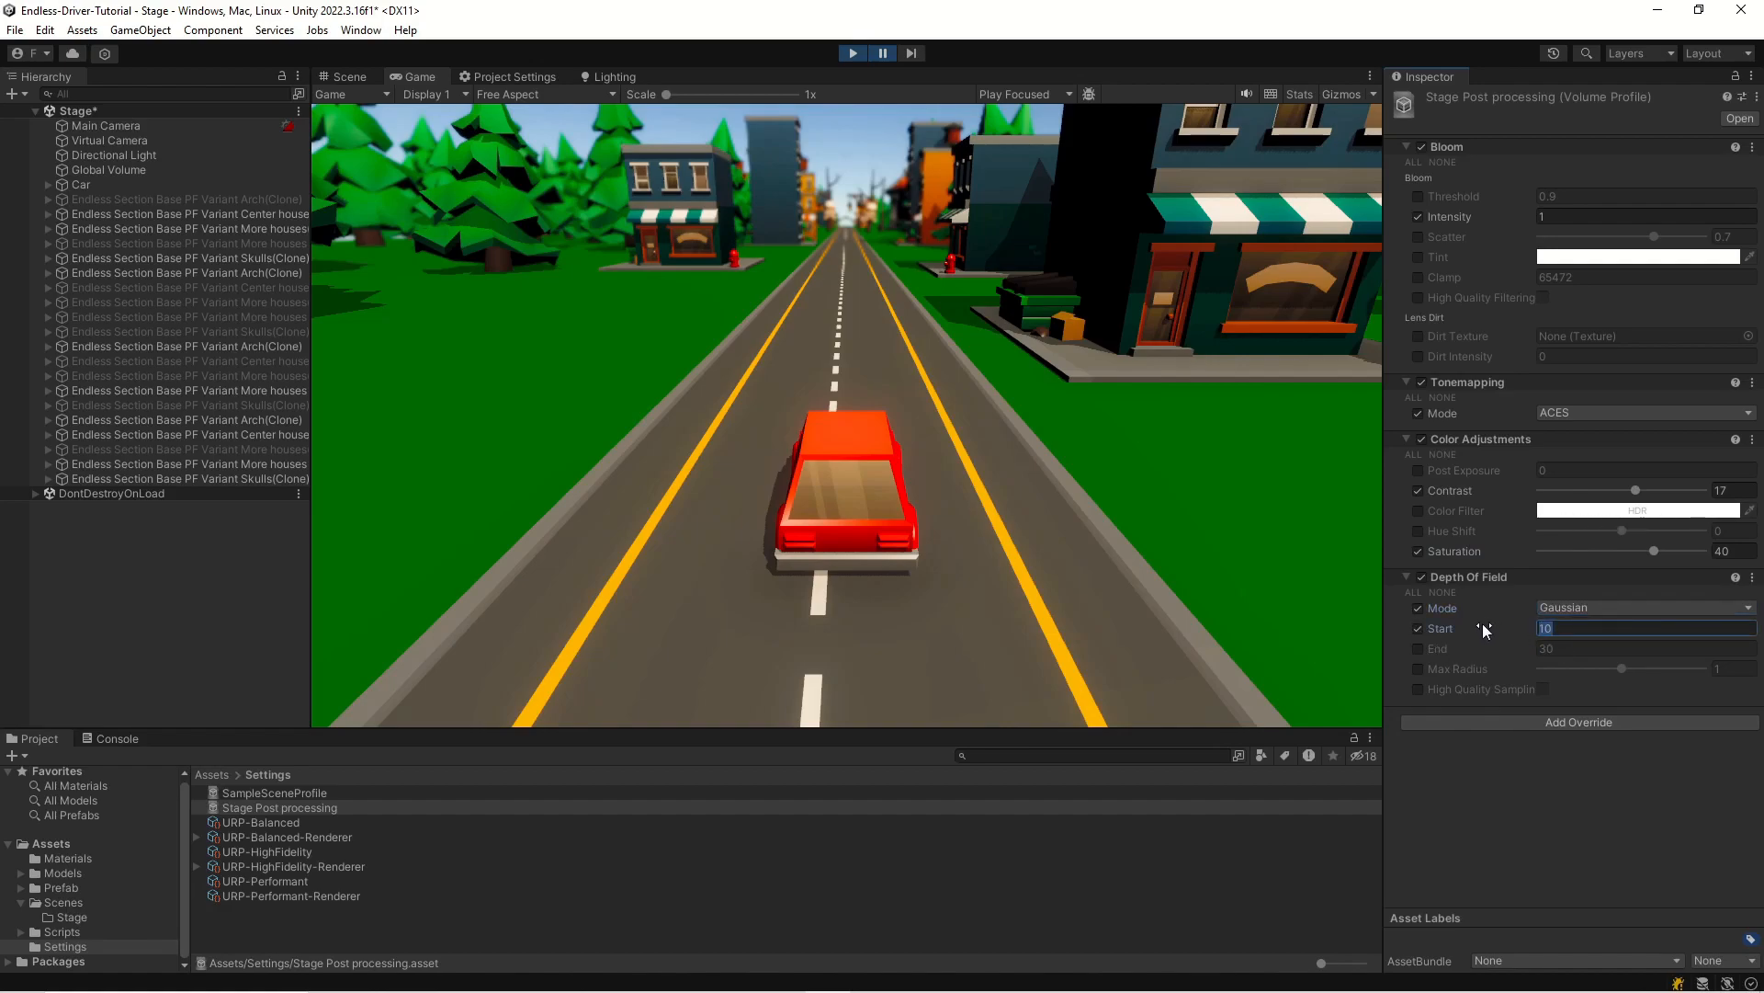
type("1")
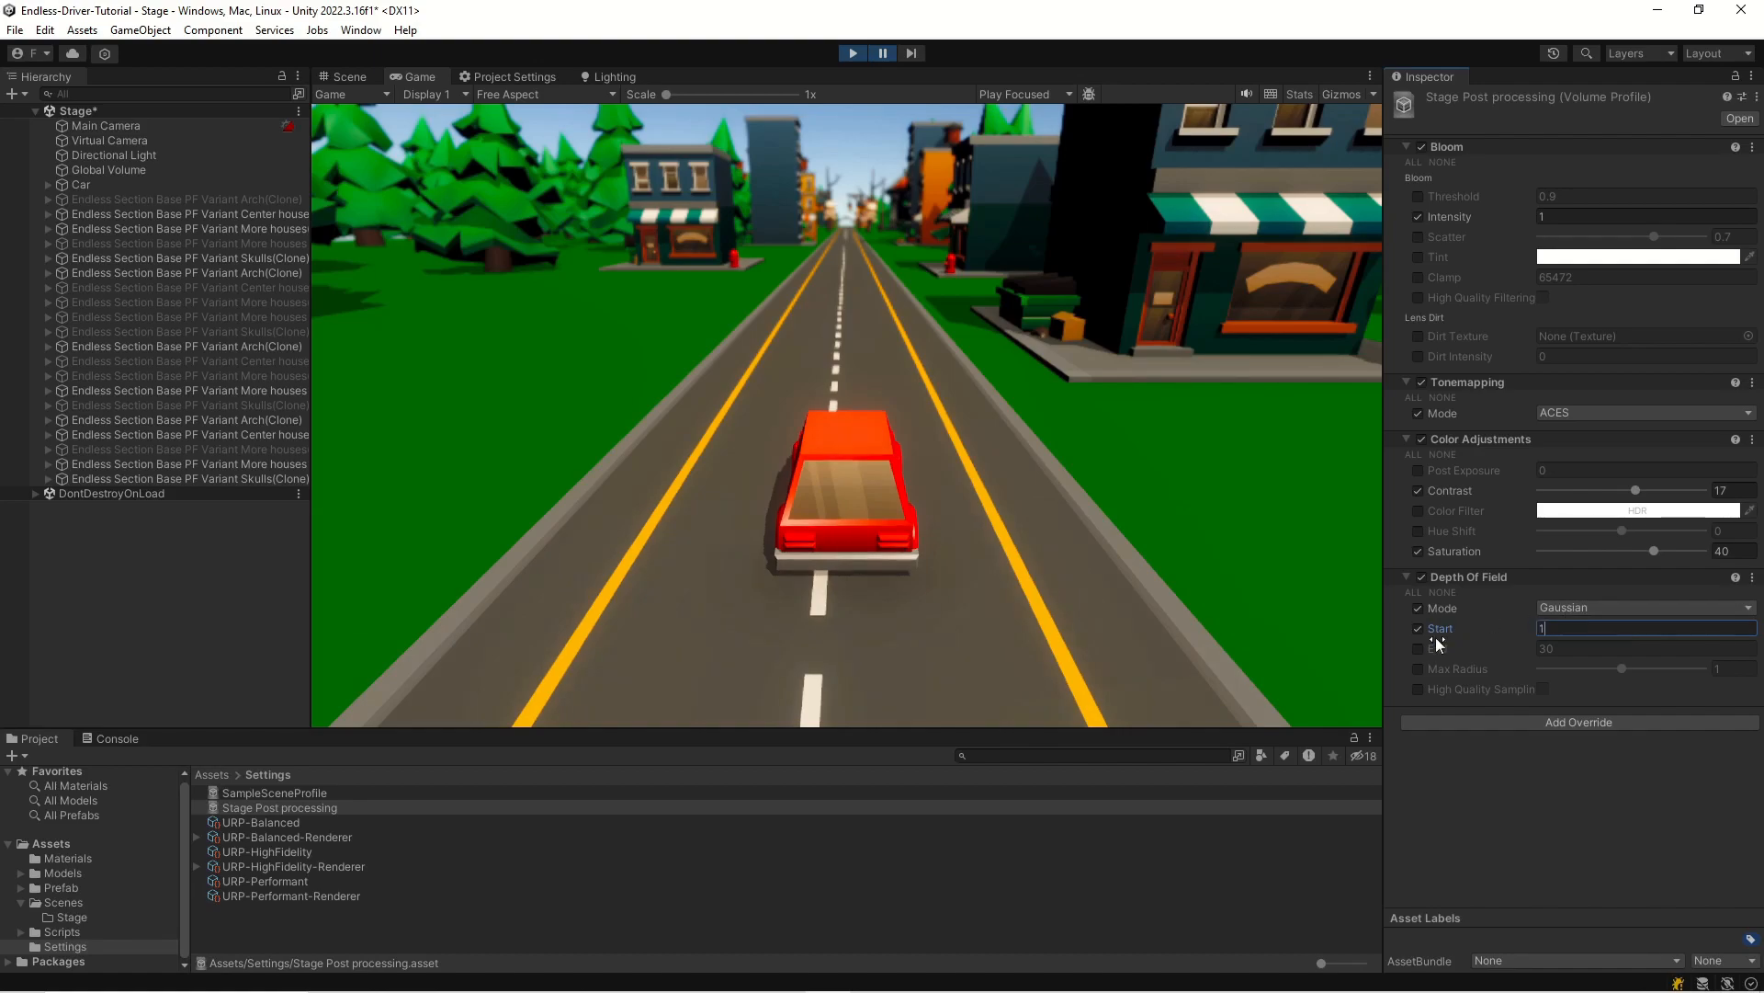
left_click(1419, 648)
left_click(1553, 649)
type("150")
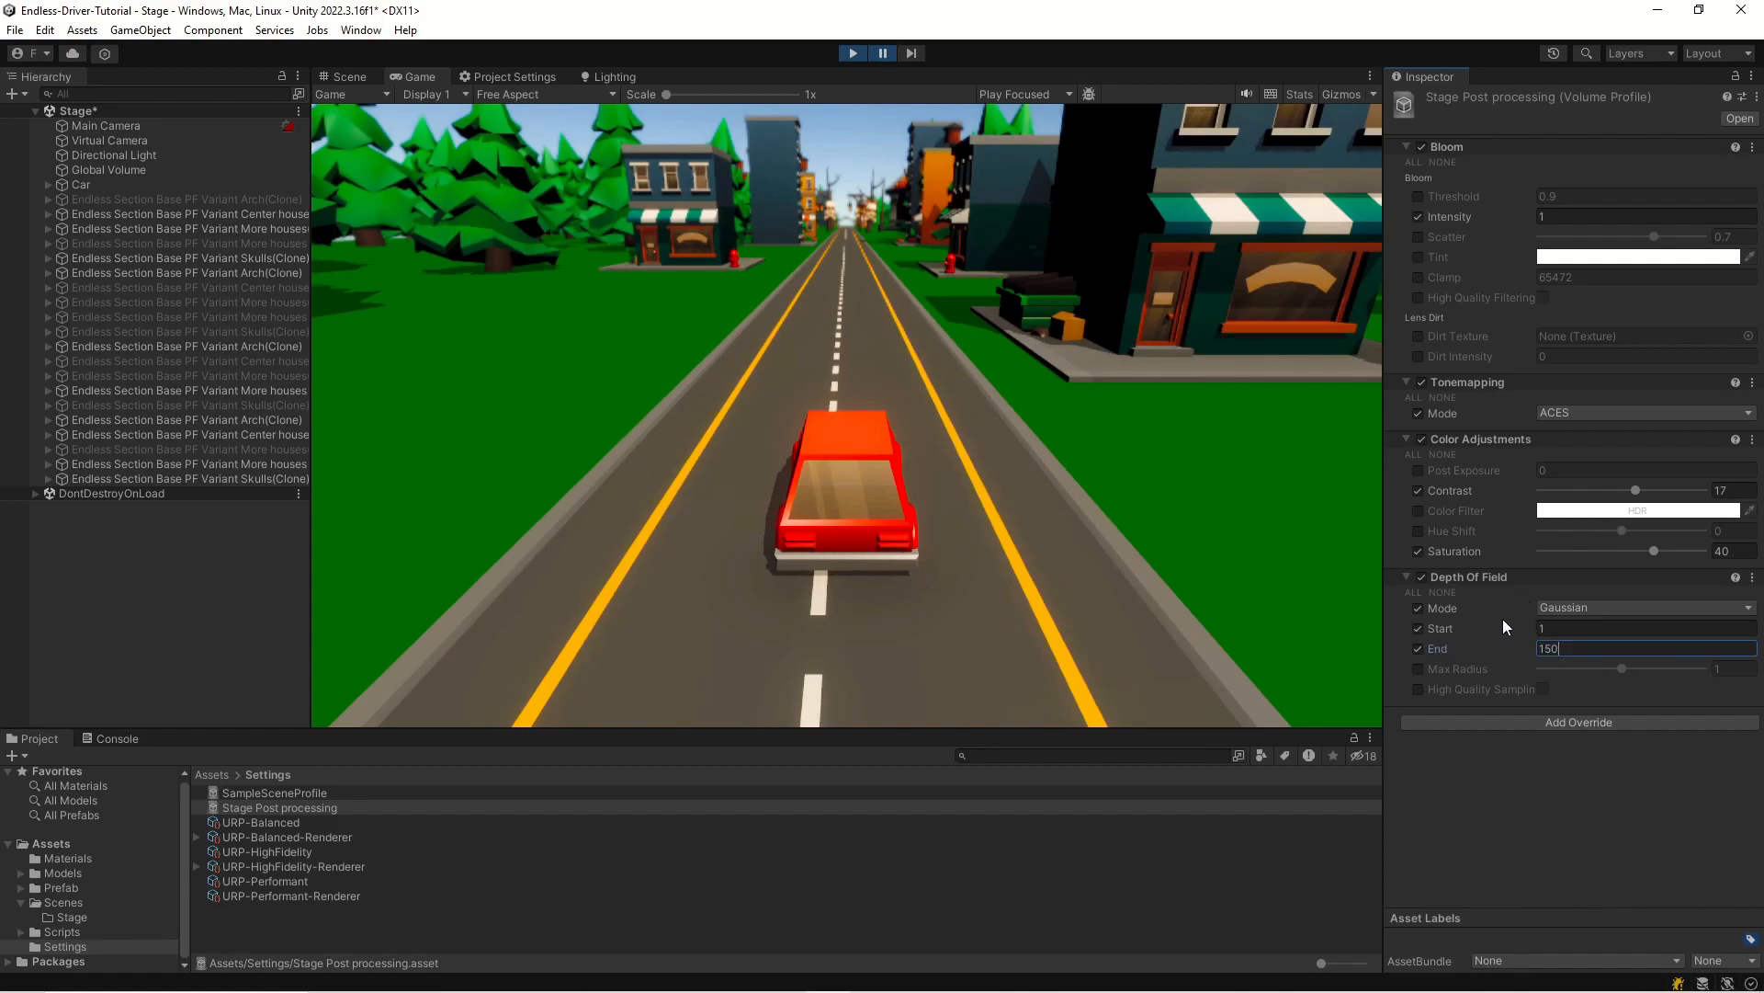
- Try other Depth Of Field start distances, including 0.27 and 4.31, on the paused street scene
left_click(1556, 631)
type("3")
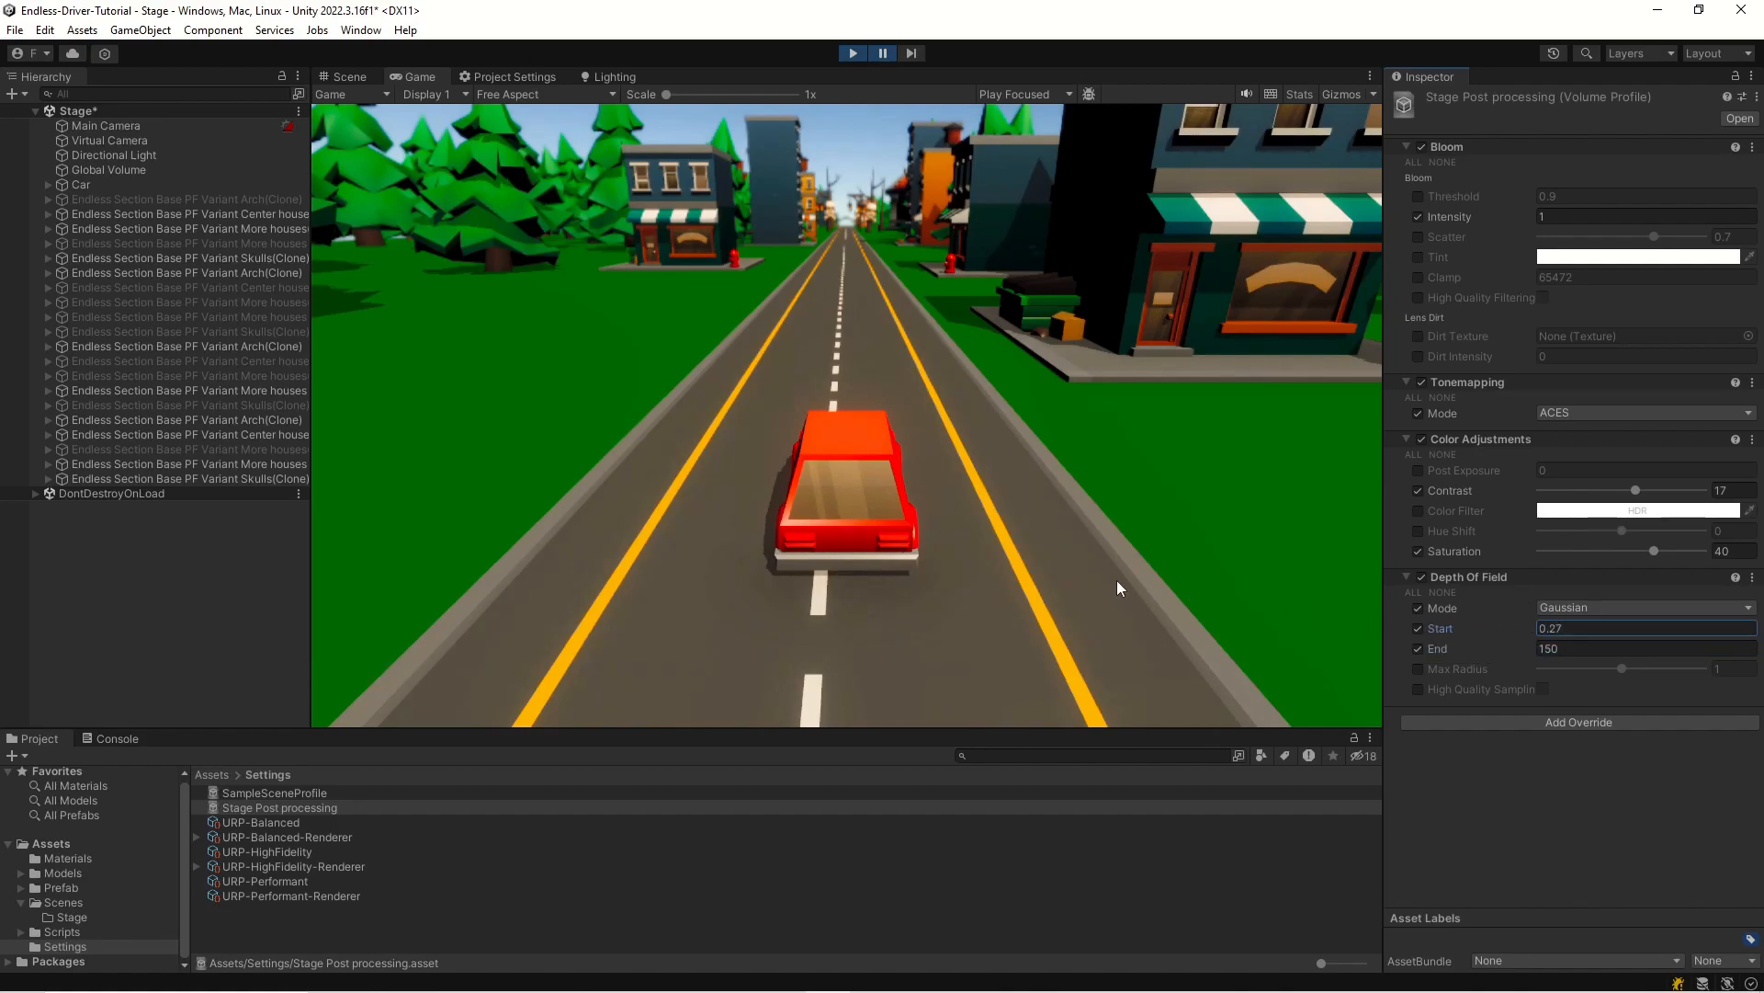
left_click(1433, 648)
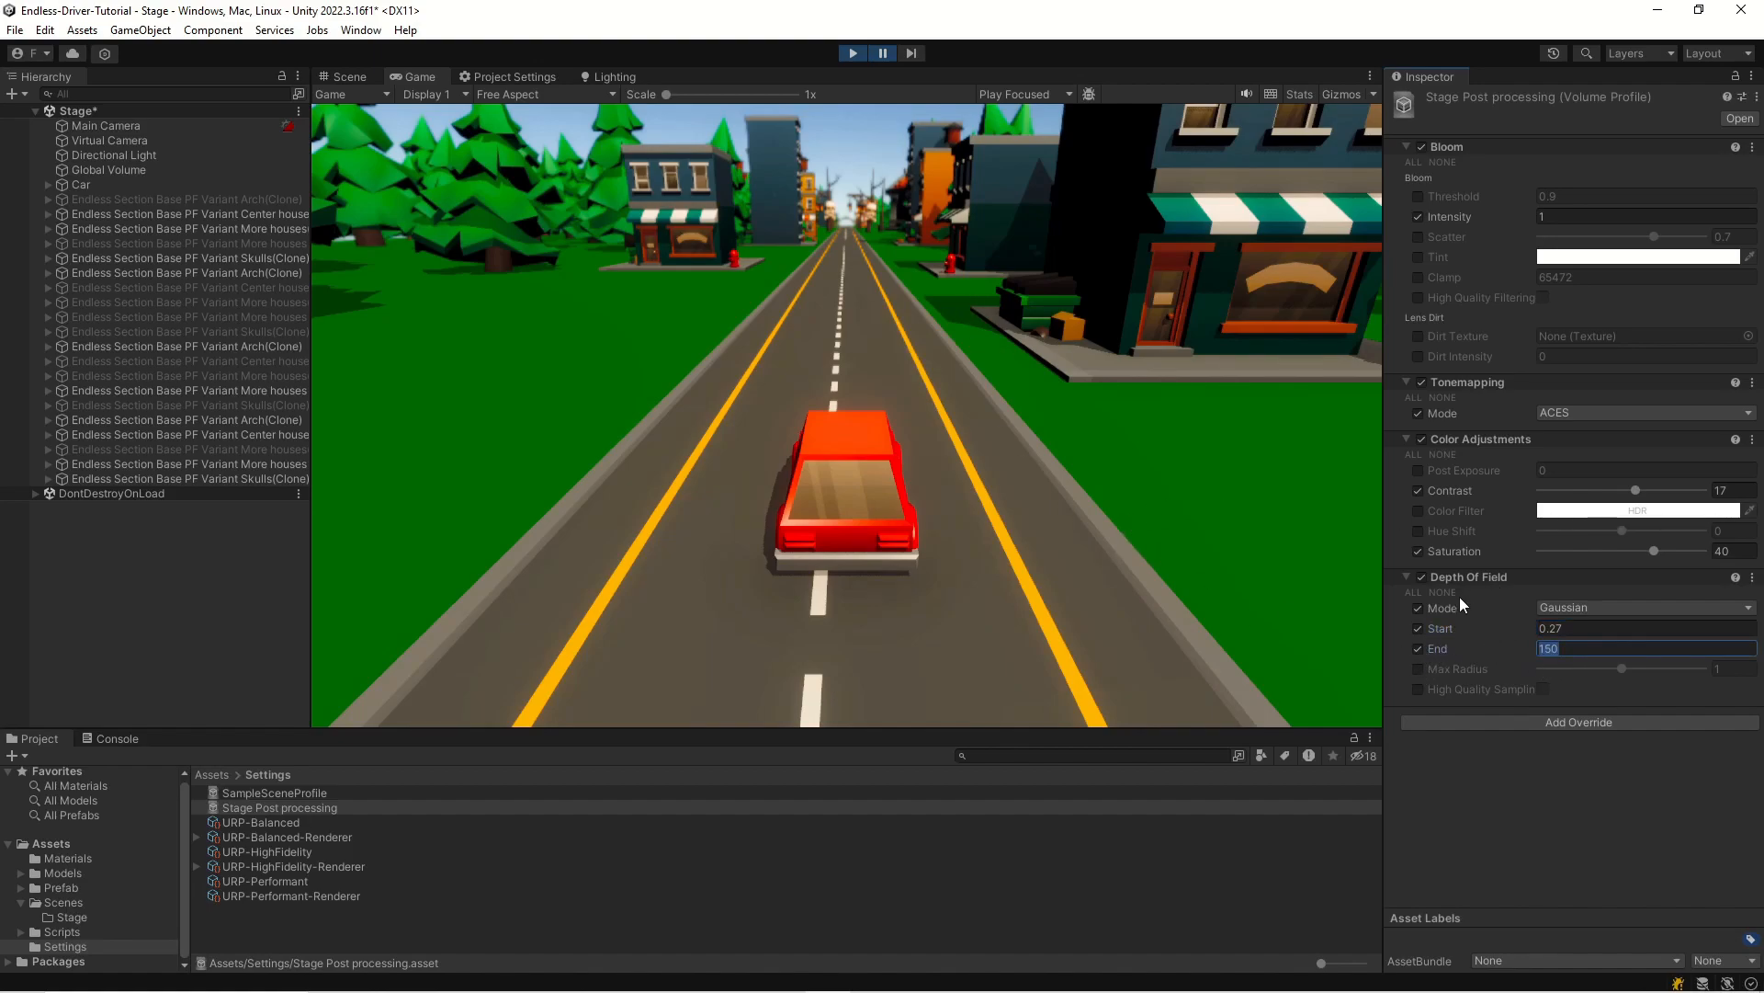
left_click_drag(1501, 627, 1559, 628)
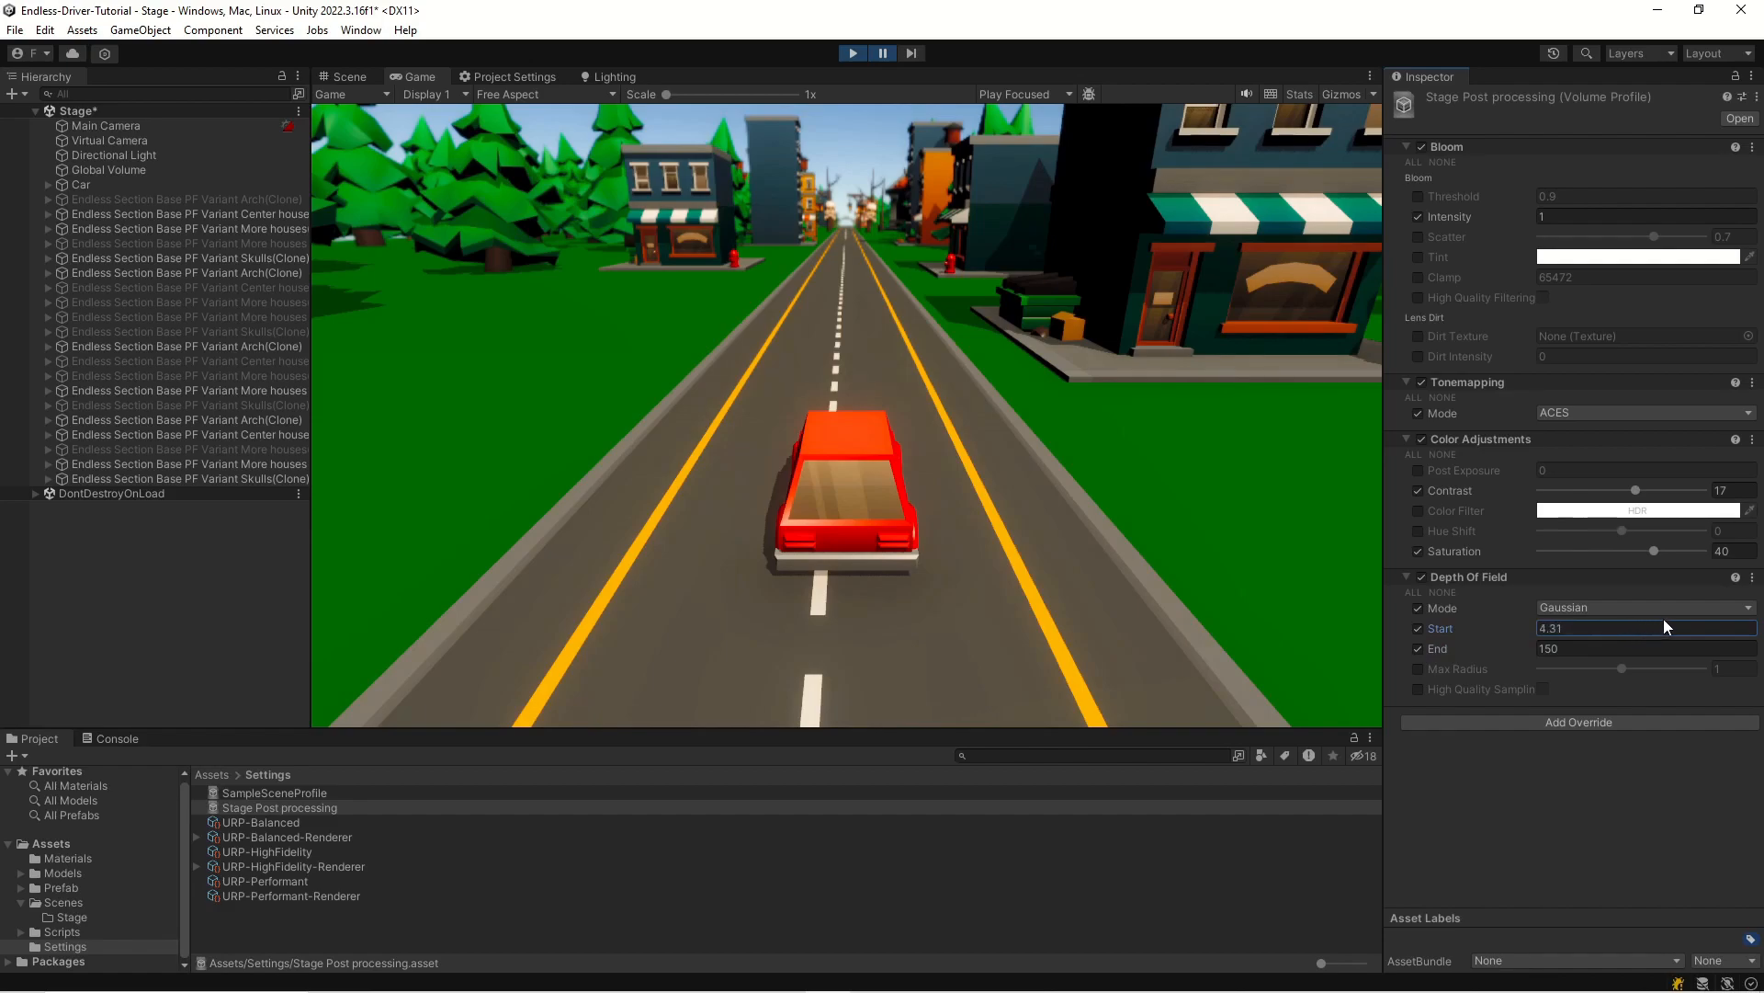
left_click_drag(1713, 605, 1660, 593)
- Set the Depth Of Field Start to 60, try 100 for End, and settle on 150
double_click(1586, 626)
type("60")
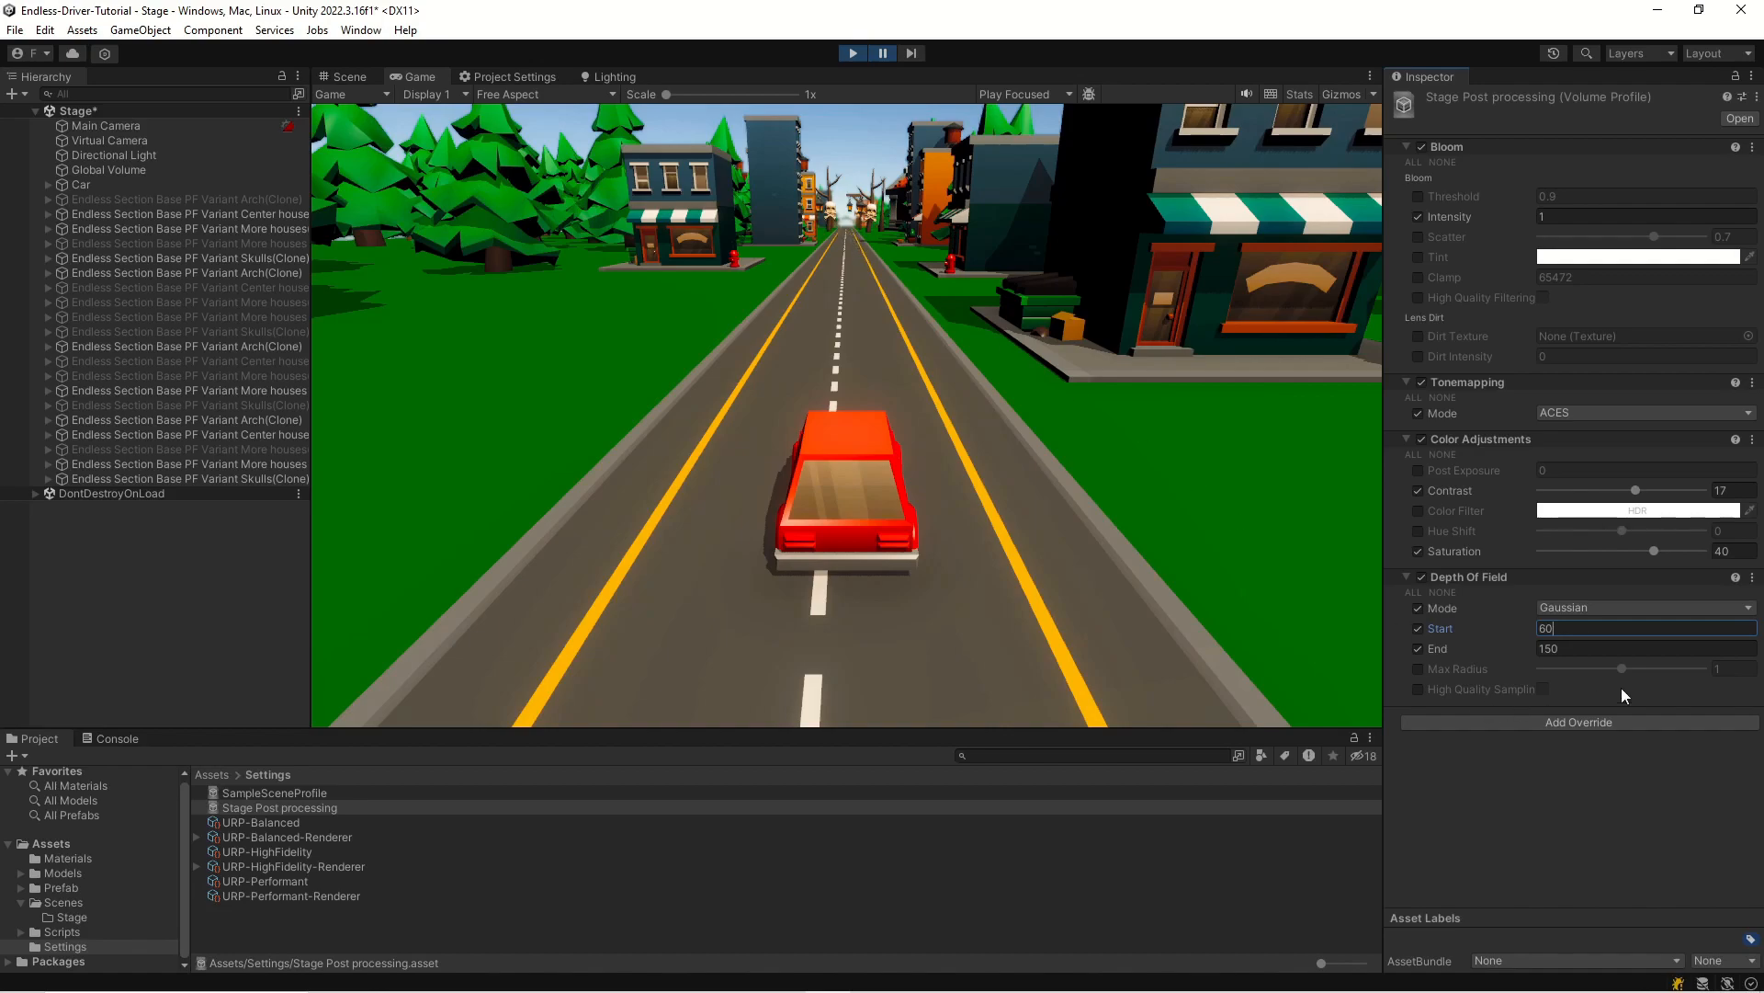
key("Tab")
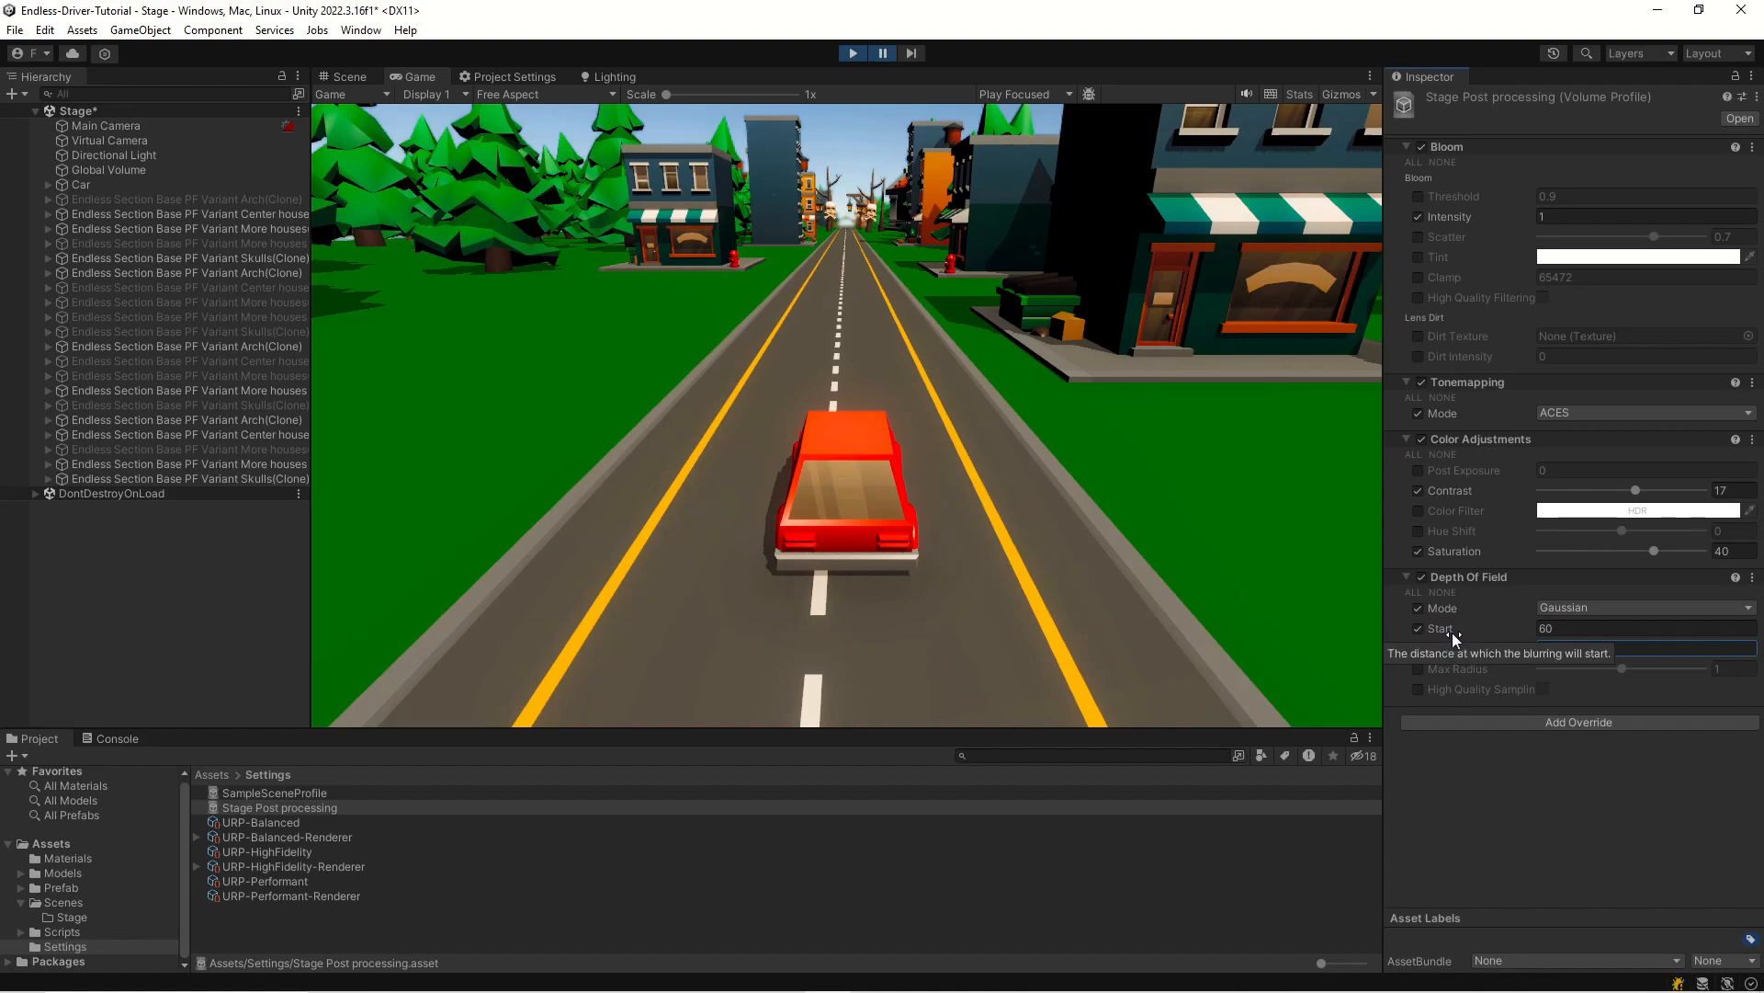
type("100")
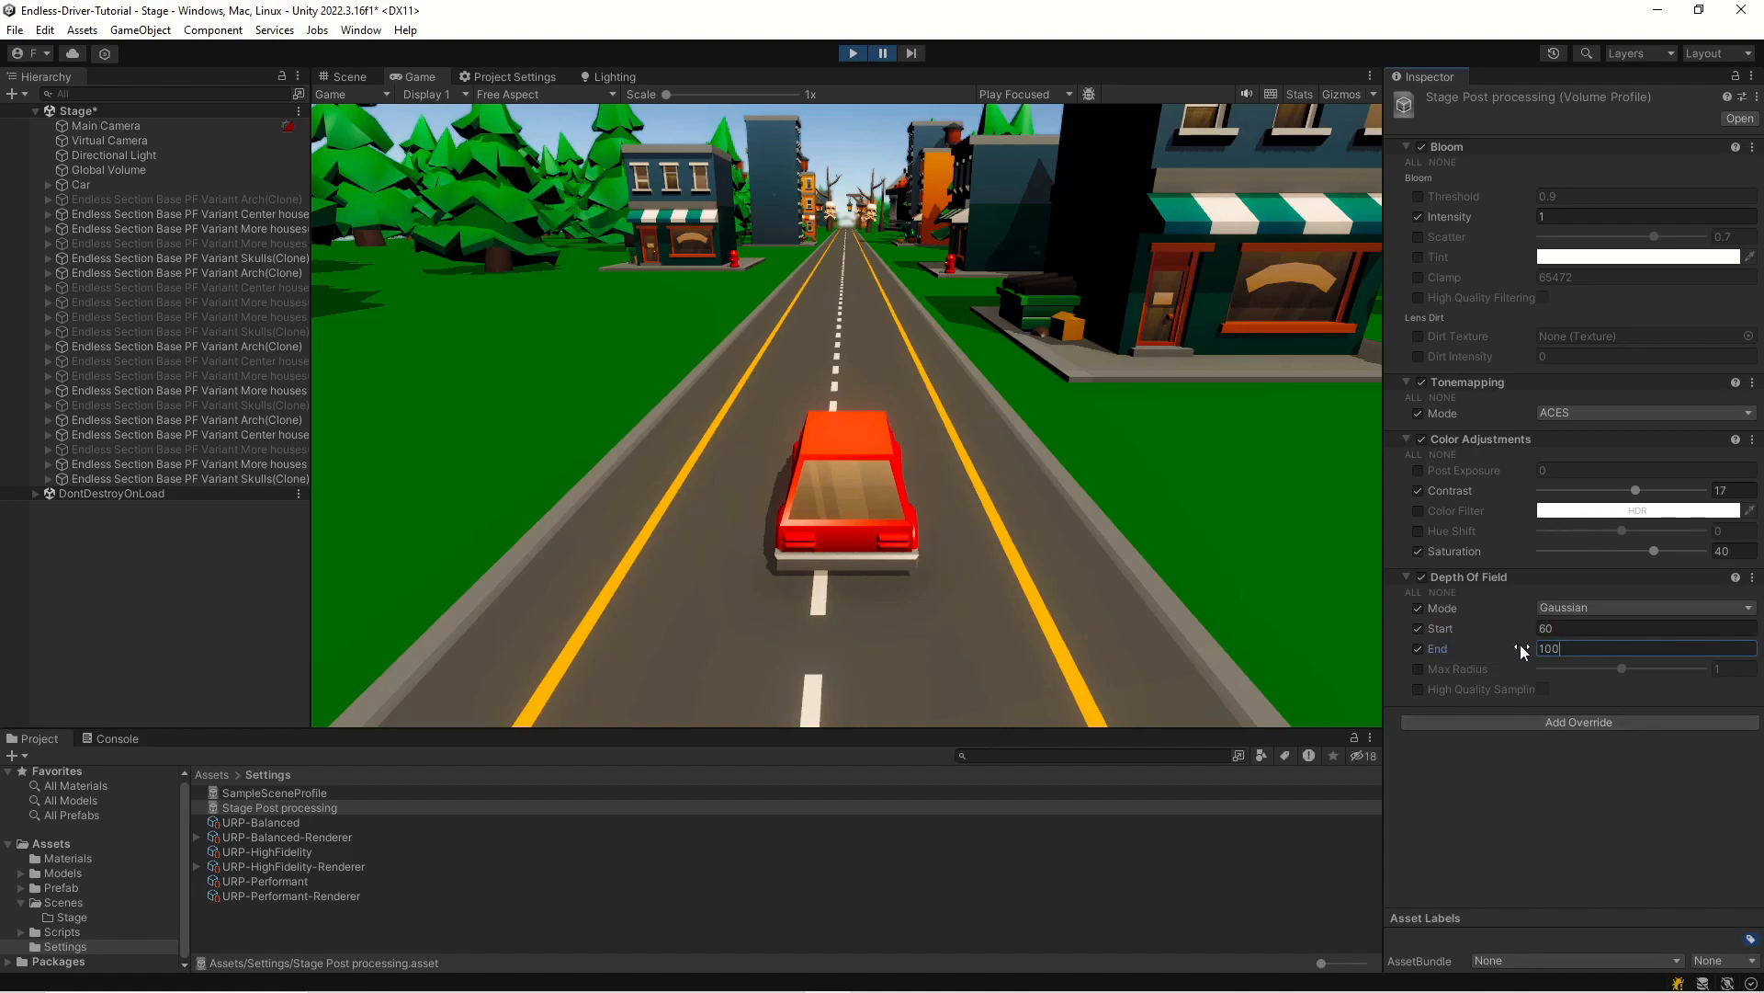
type("150")
- Resume the game and steer the car along the road to examine the distance blur
left_click(882, 57)
key("w")
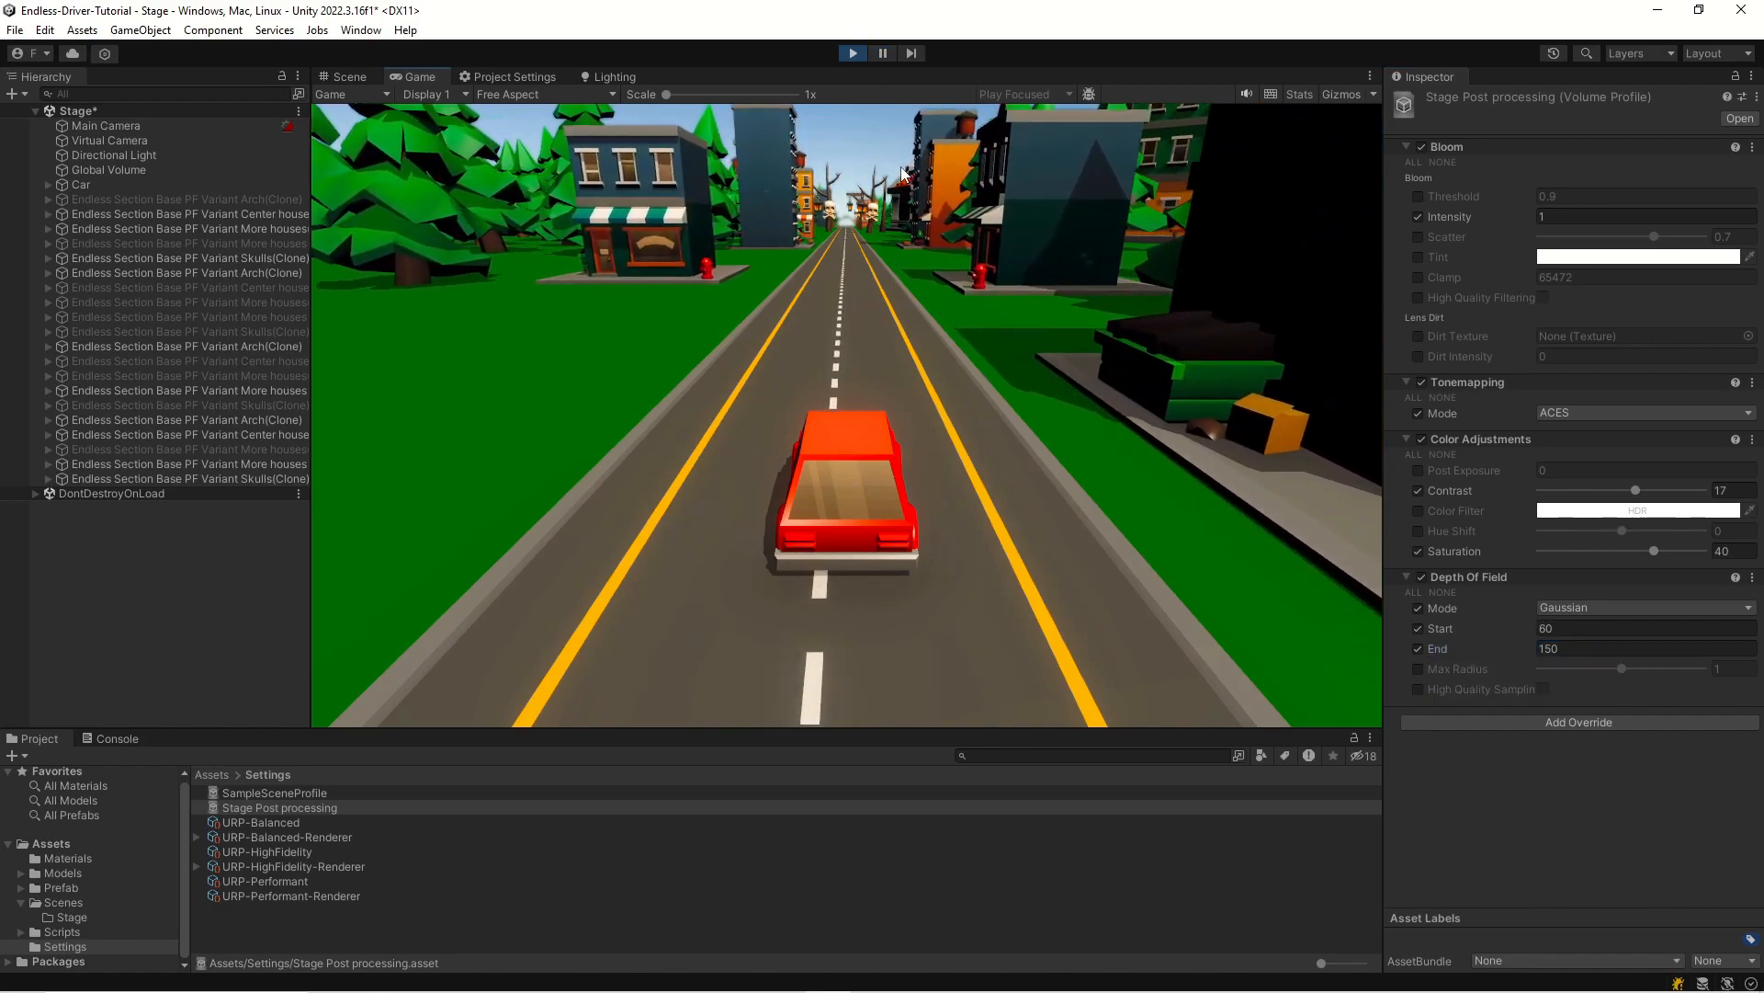
key("d")
key("a")
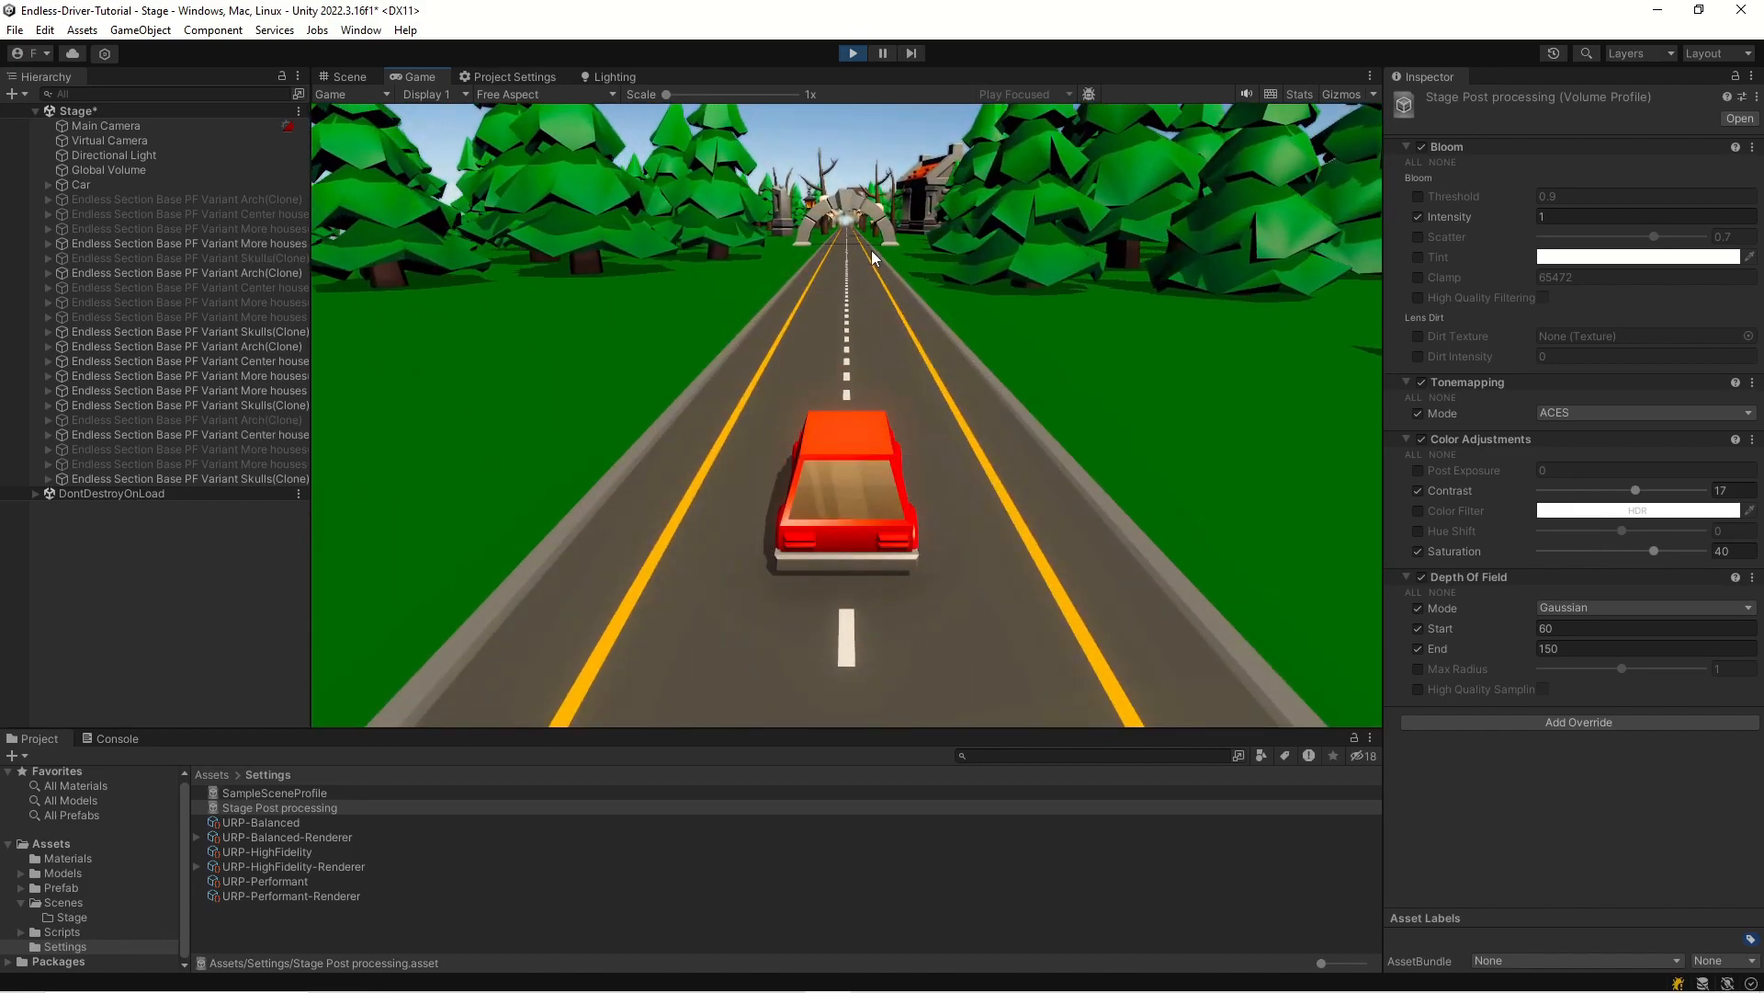
key("d")
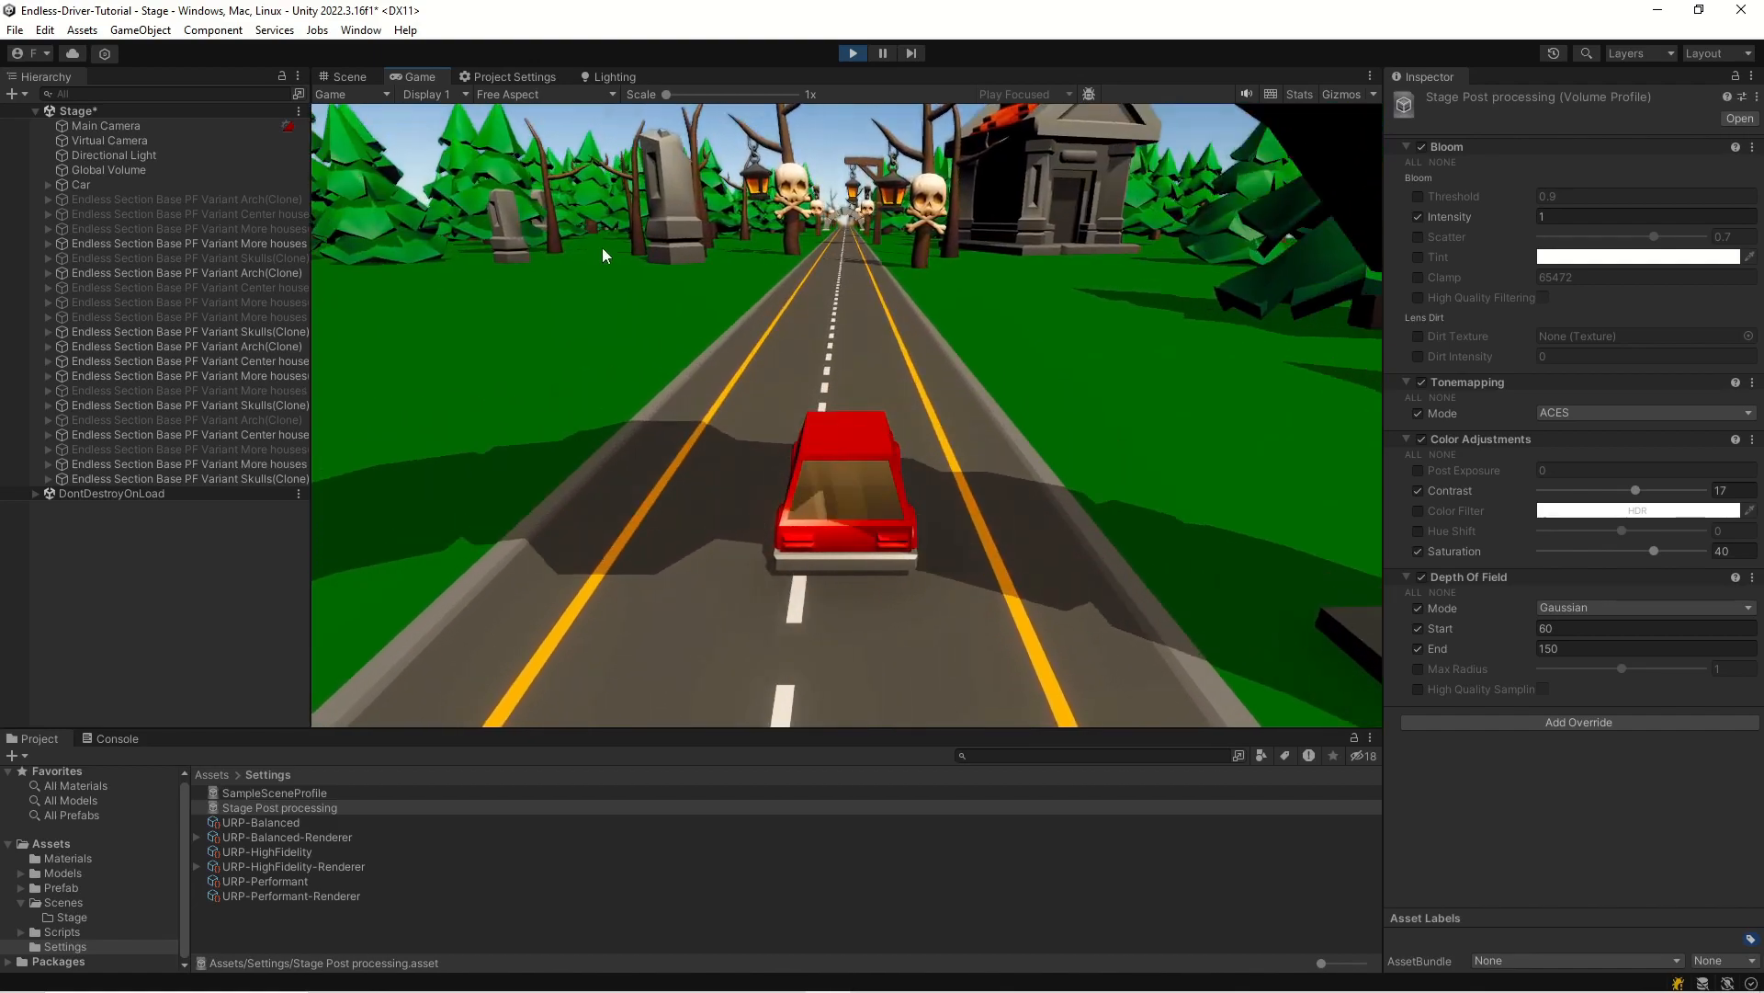
- Switch the Global Volume's Volume component off and on repeatedly to compare the running game, leaving it enabled
left_click(136, 169)
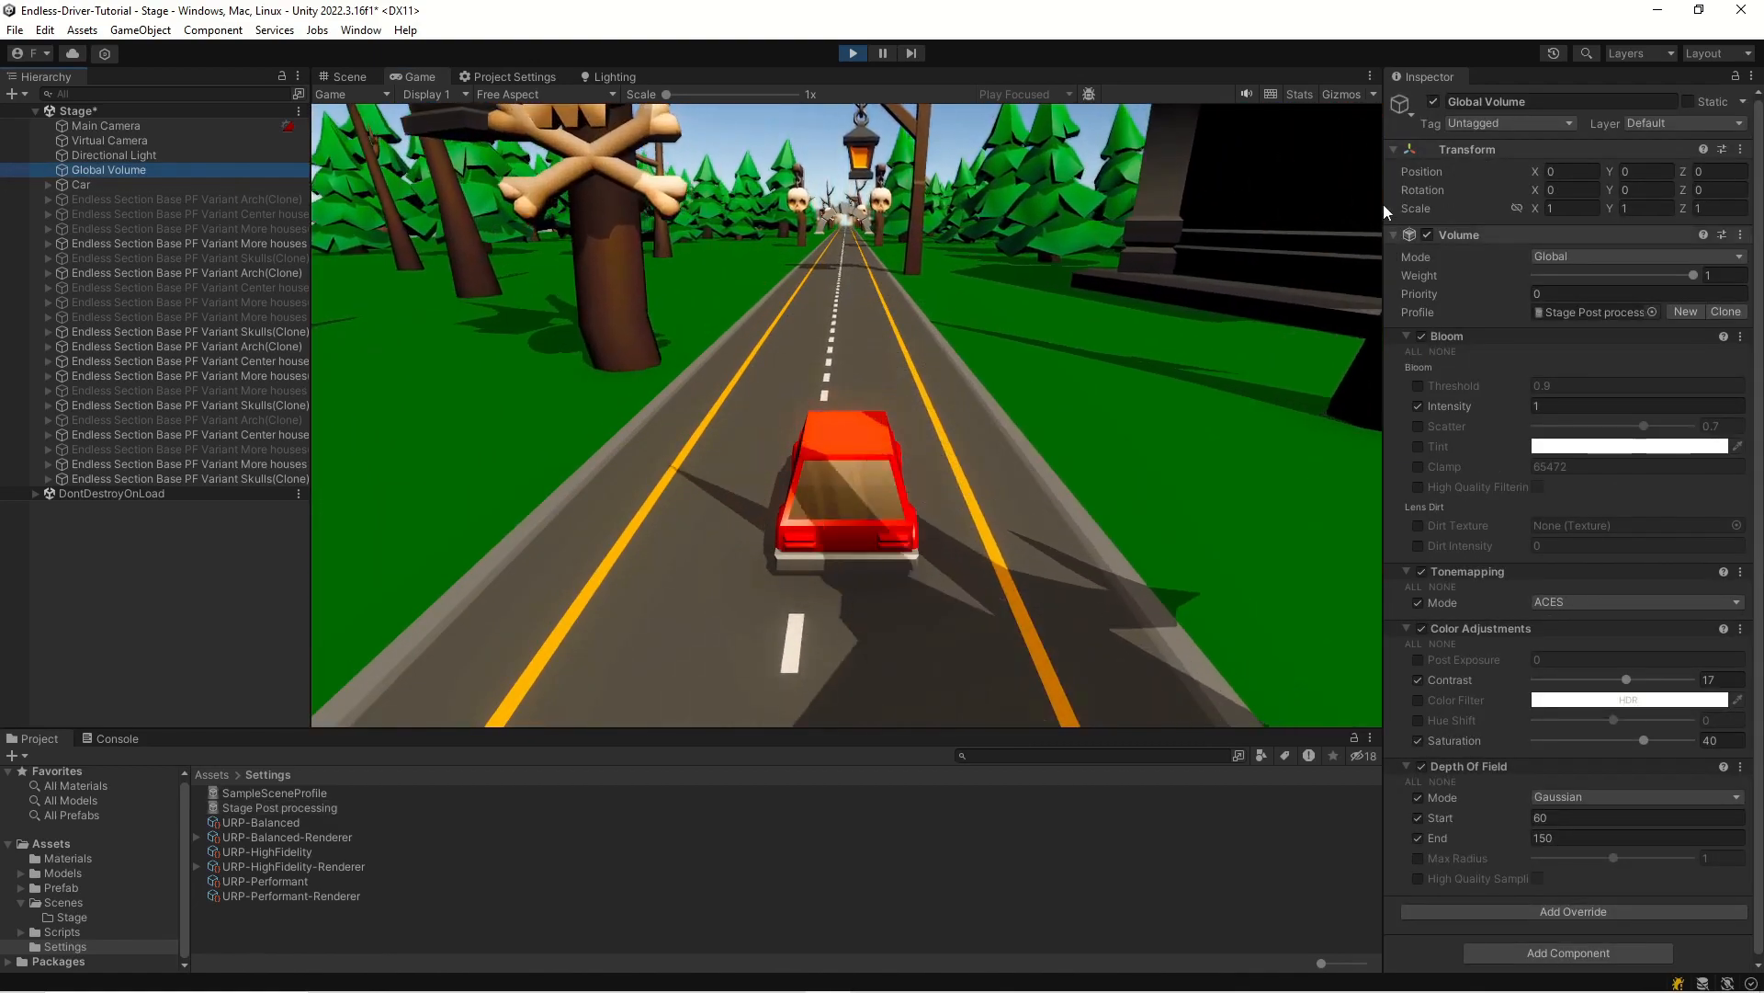
left_click(1427, 234)
left_click(1428, 233)
left_click(1427, 234)
left_click(1427, 233)
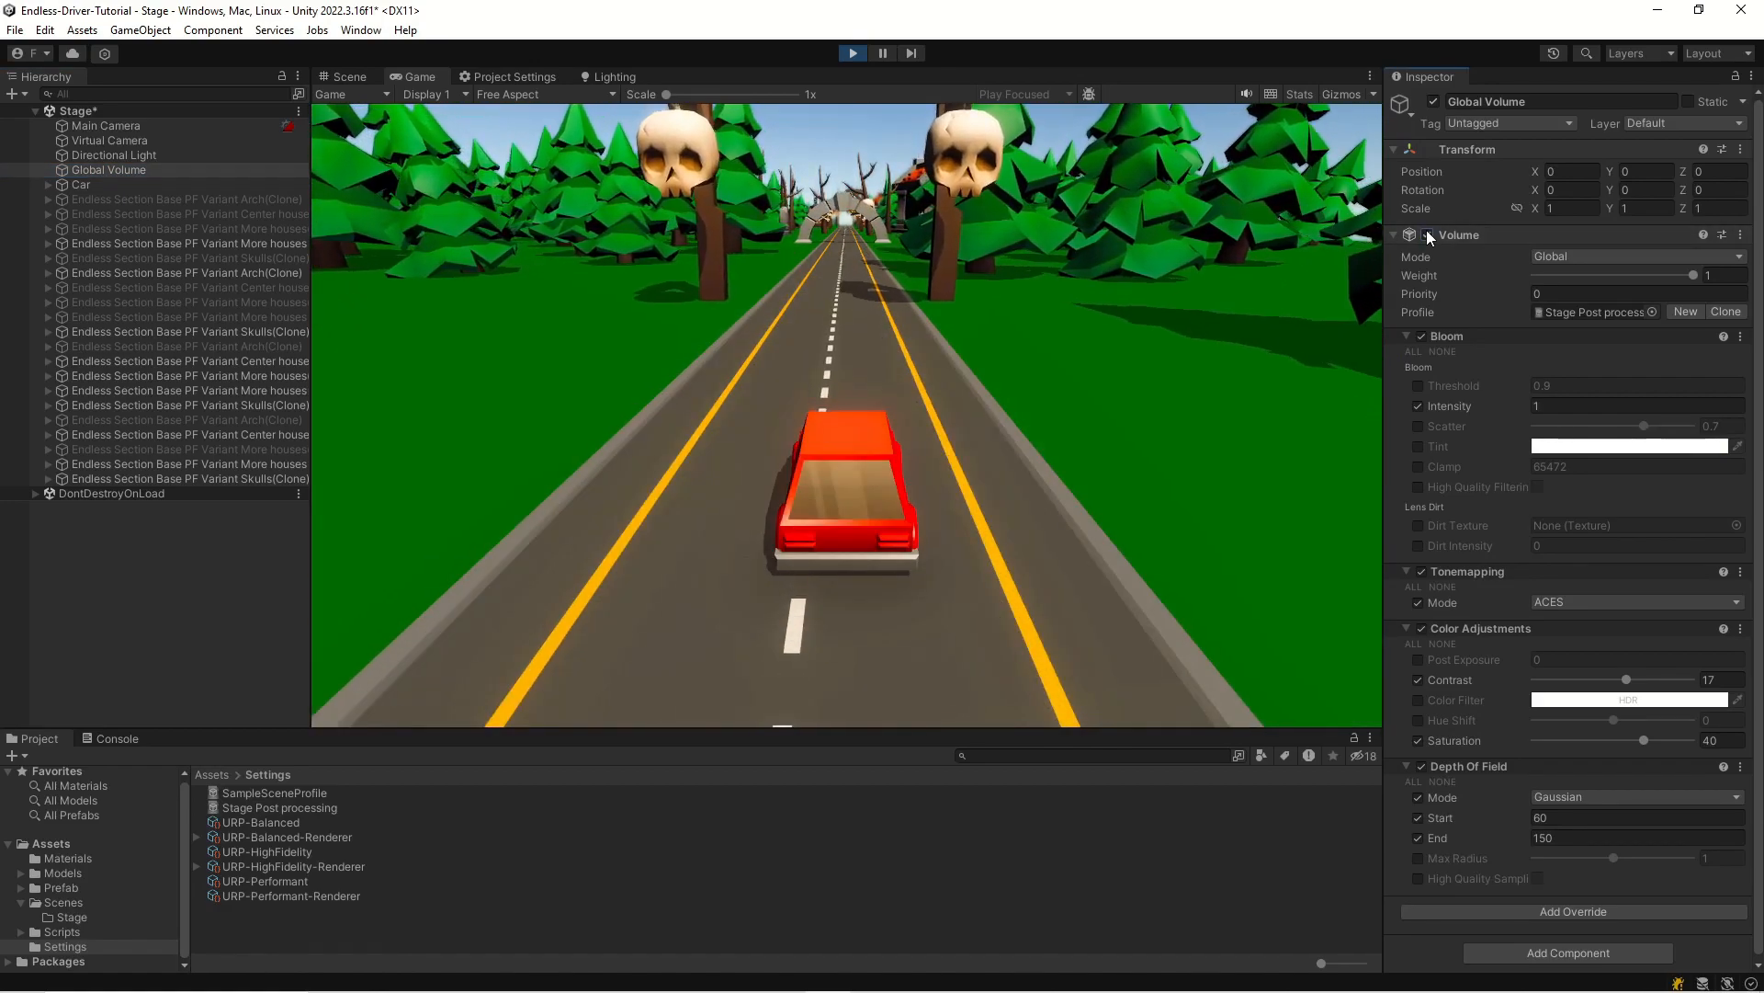
left_click(1428, 233)
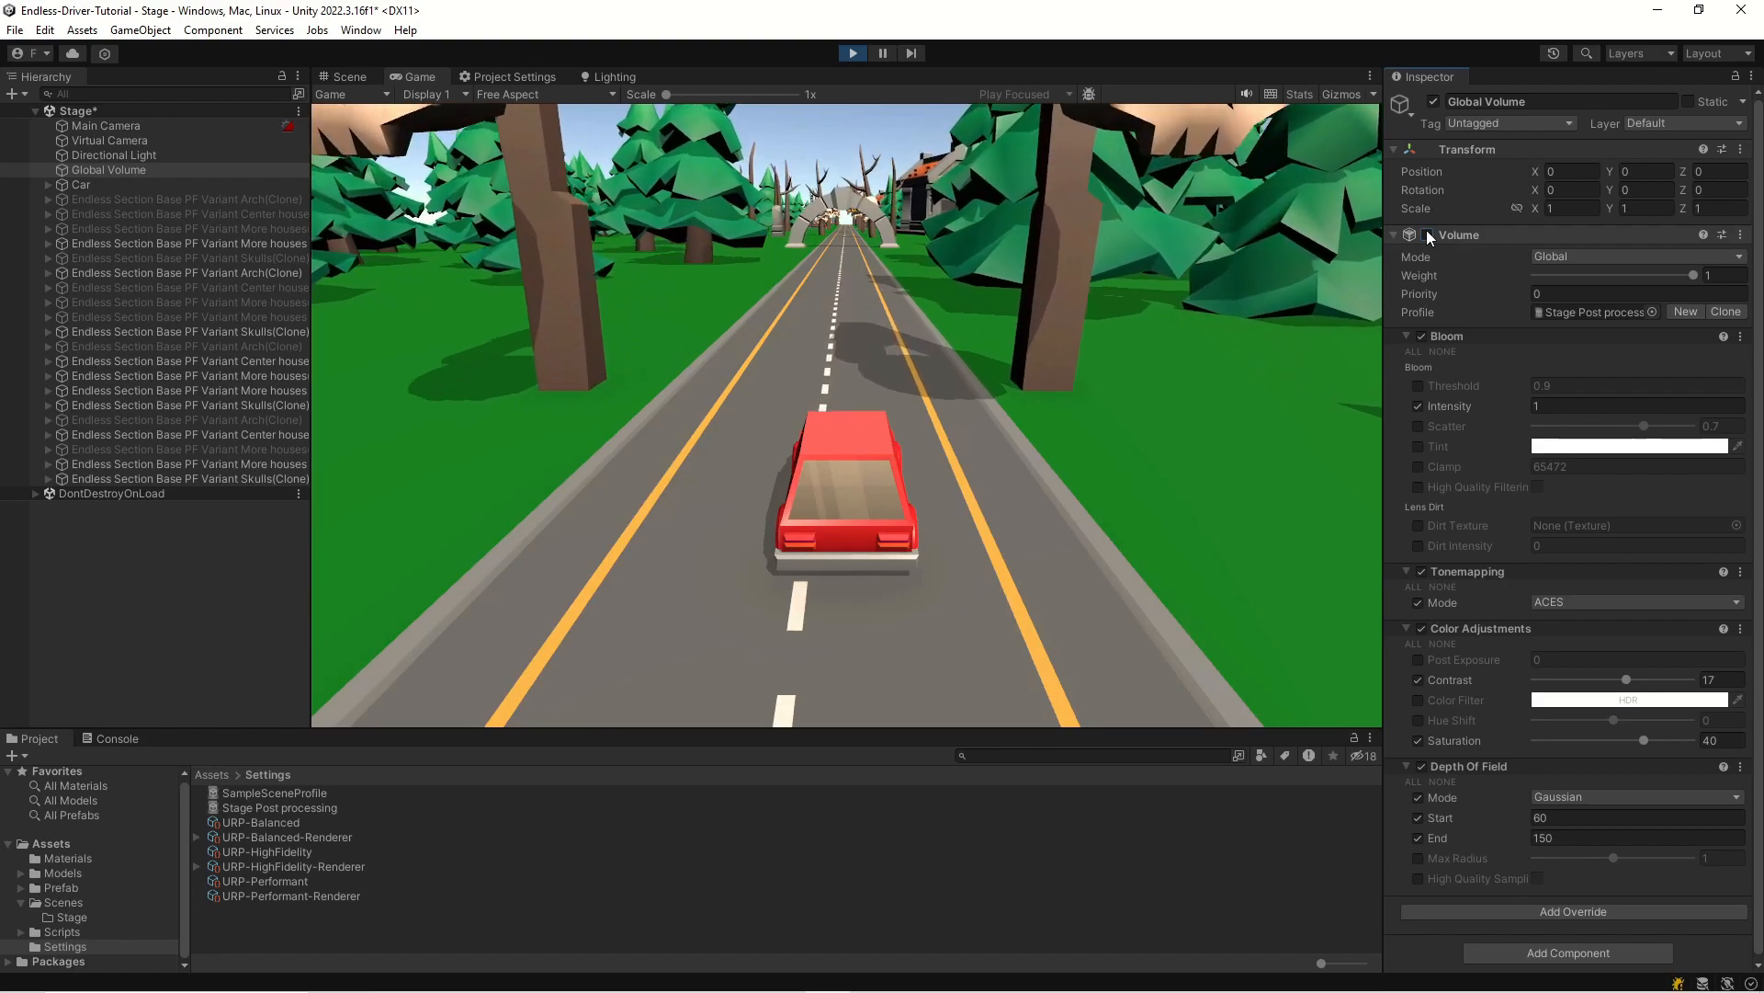
left_click(1427, 234)
left_click(1427, 233)
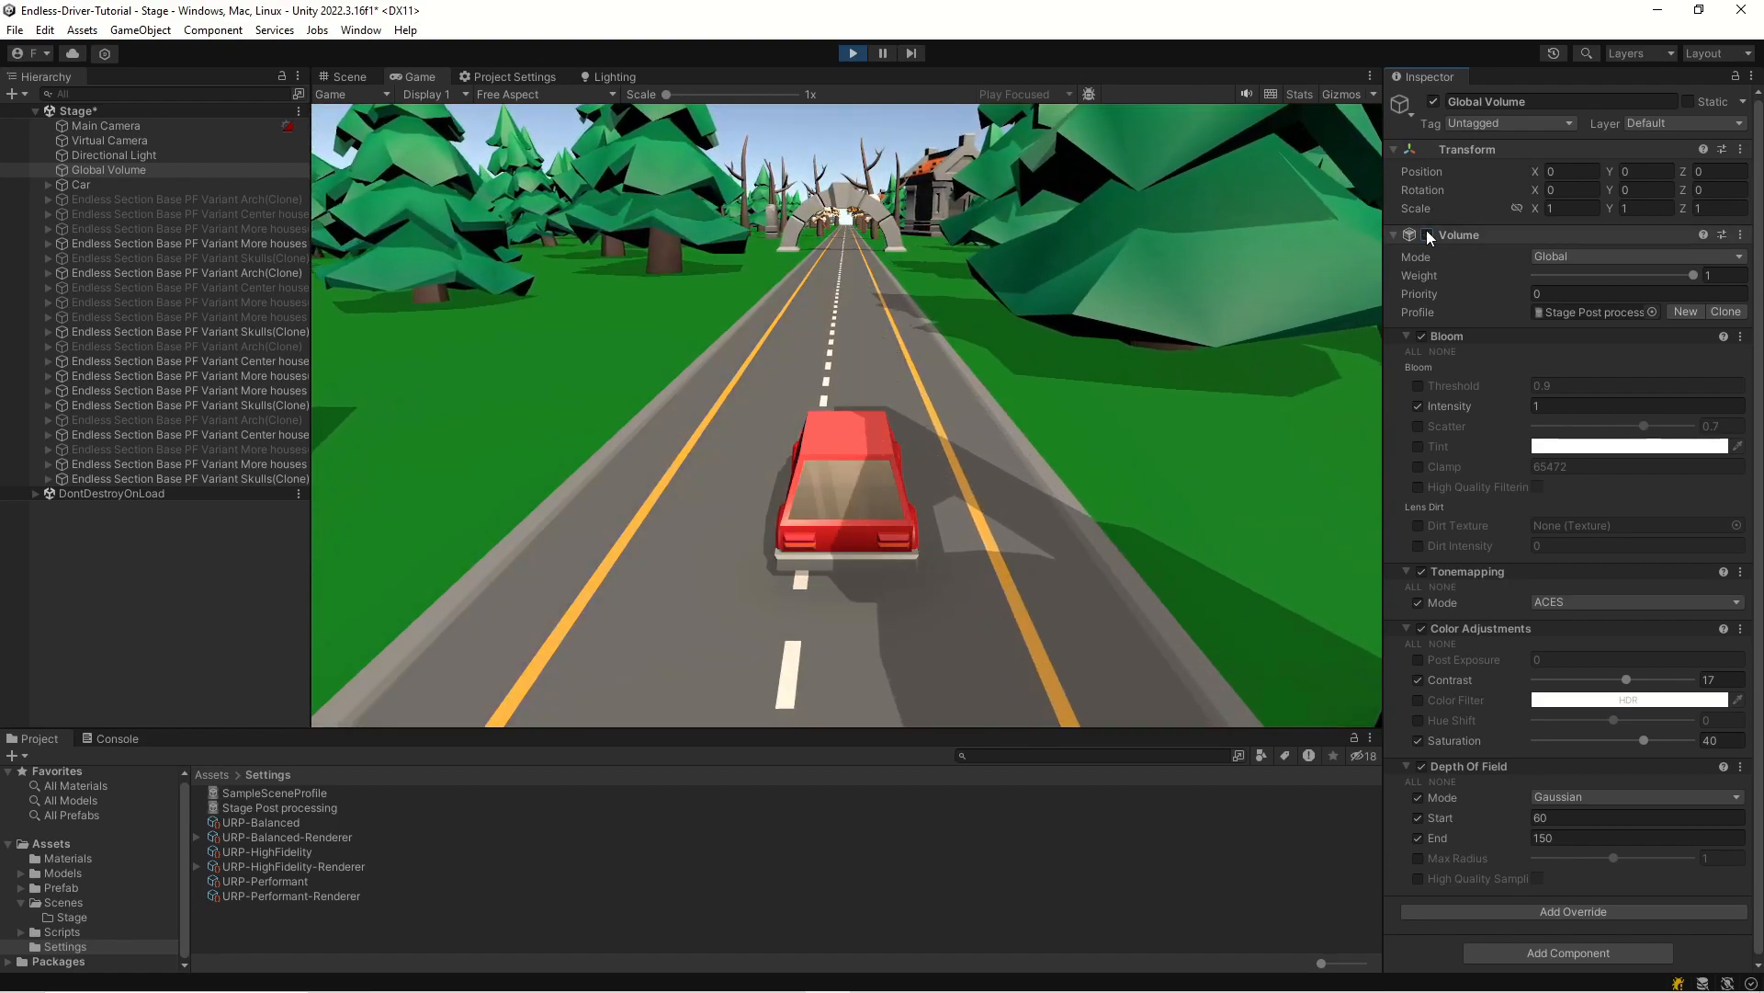
left_click(1428, 233)
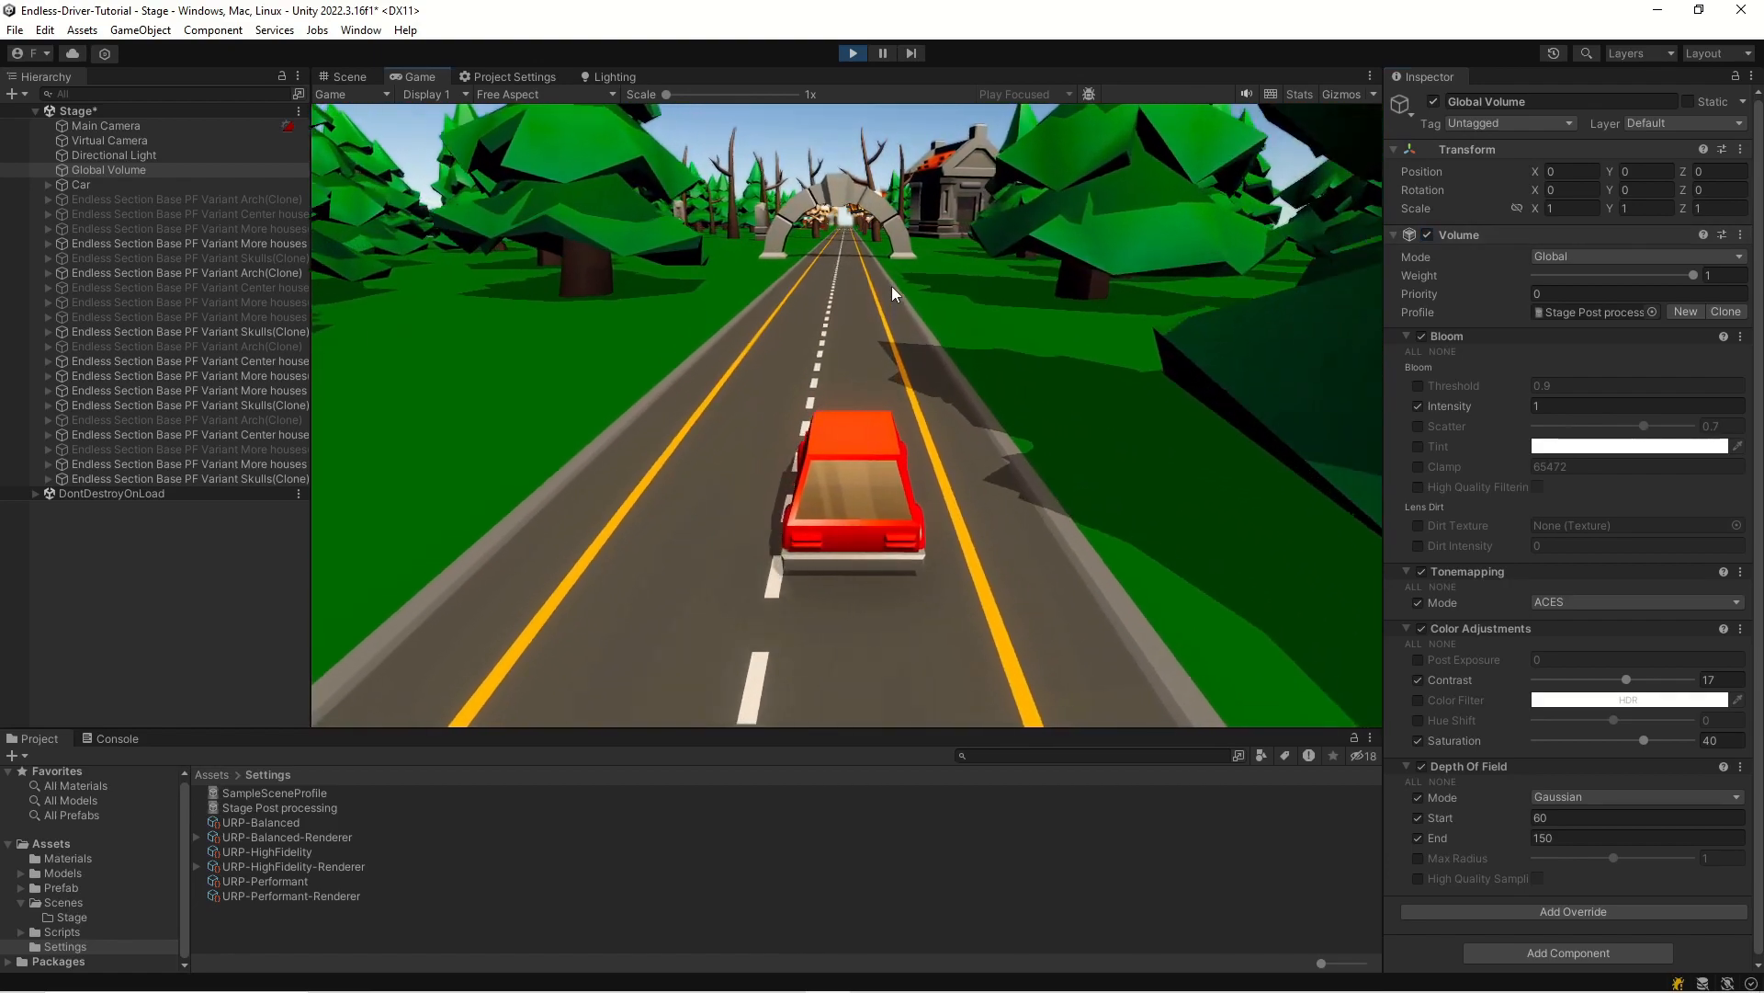
- Try cooler Directional Light temperatures up to 10291 Kelvin, then undo back to 5252 Kelvin
left_click(138, 157)
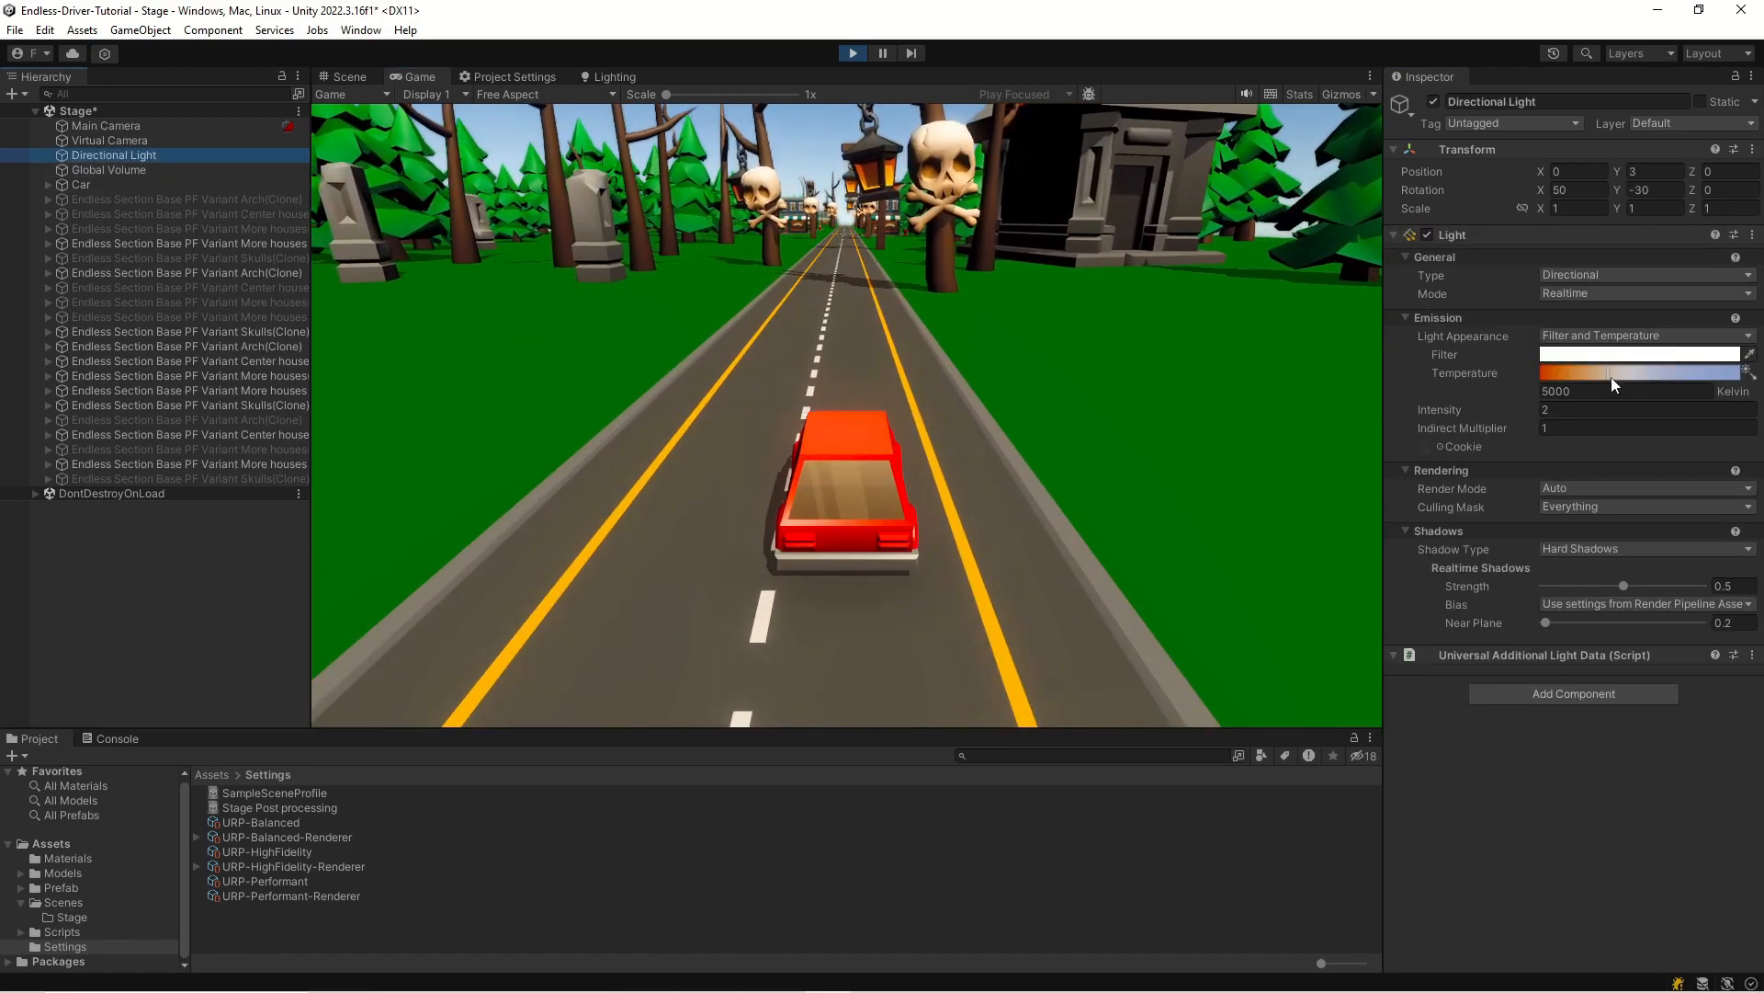
mouse_move(1616, 380)
left_mouse_down()
mouse_move(1548, 384)
mouse_move(1680, 362)
mouse_move(1629, 362)
left_mouse_up()
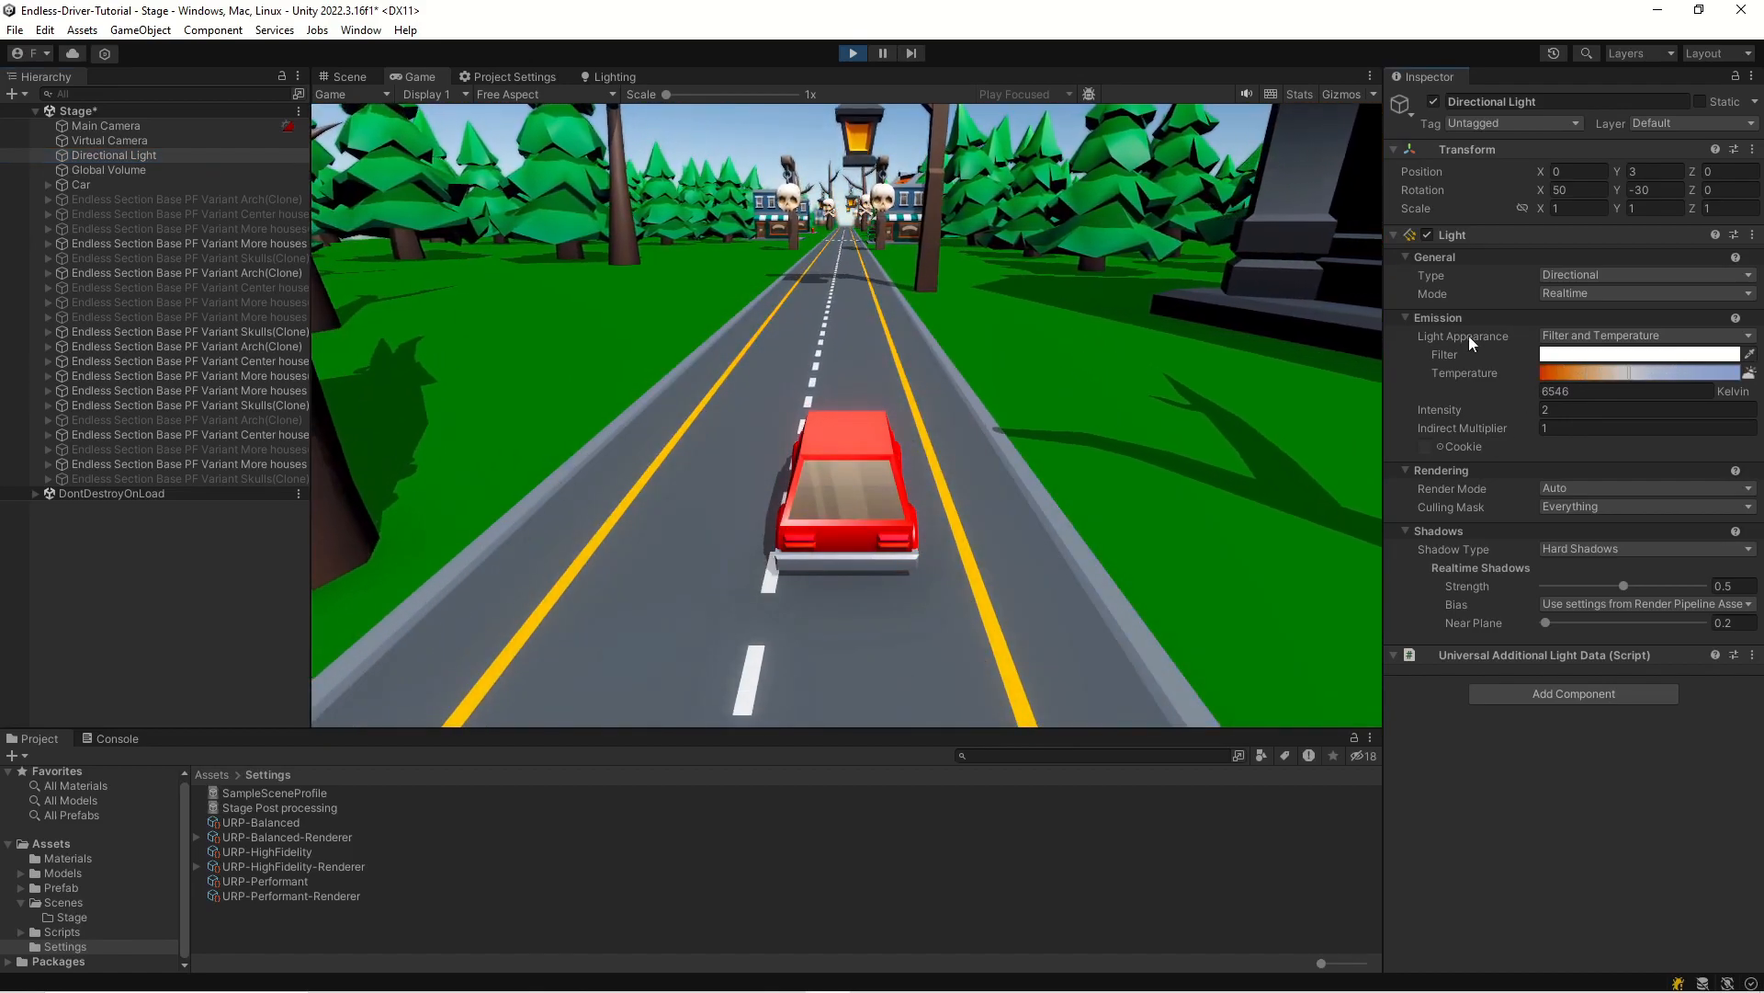
left_click_drag(1630, 373, 1667, 380)
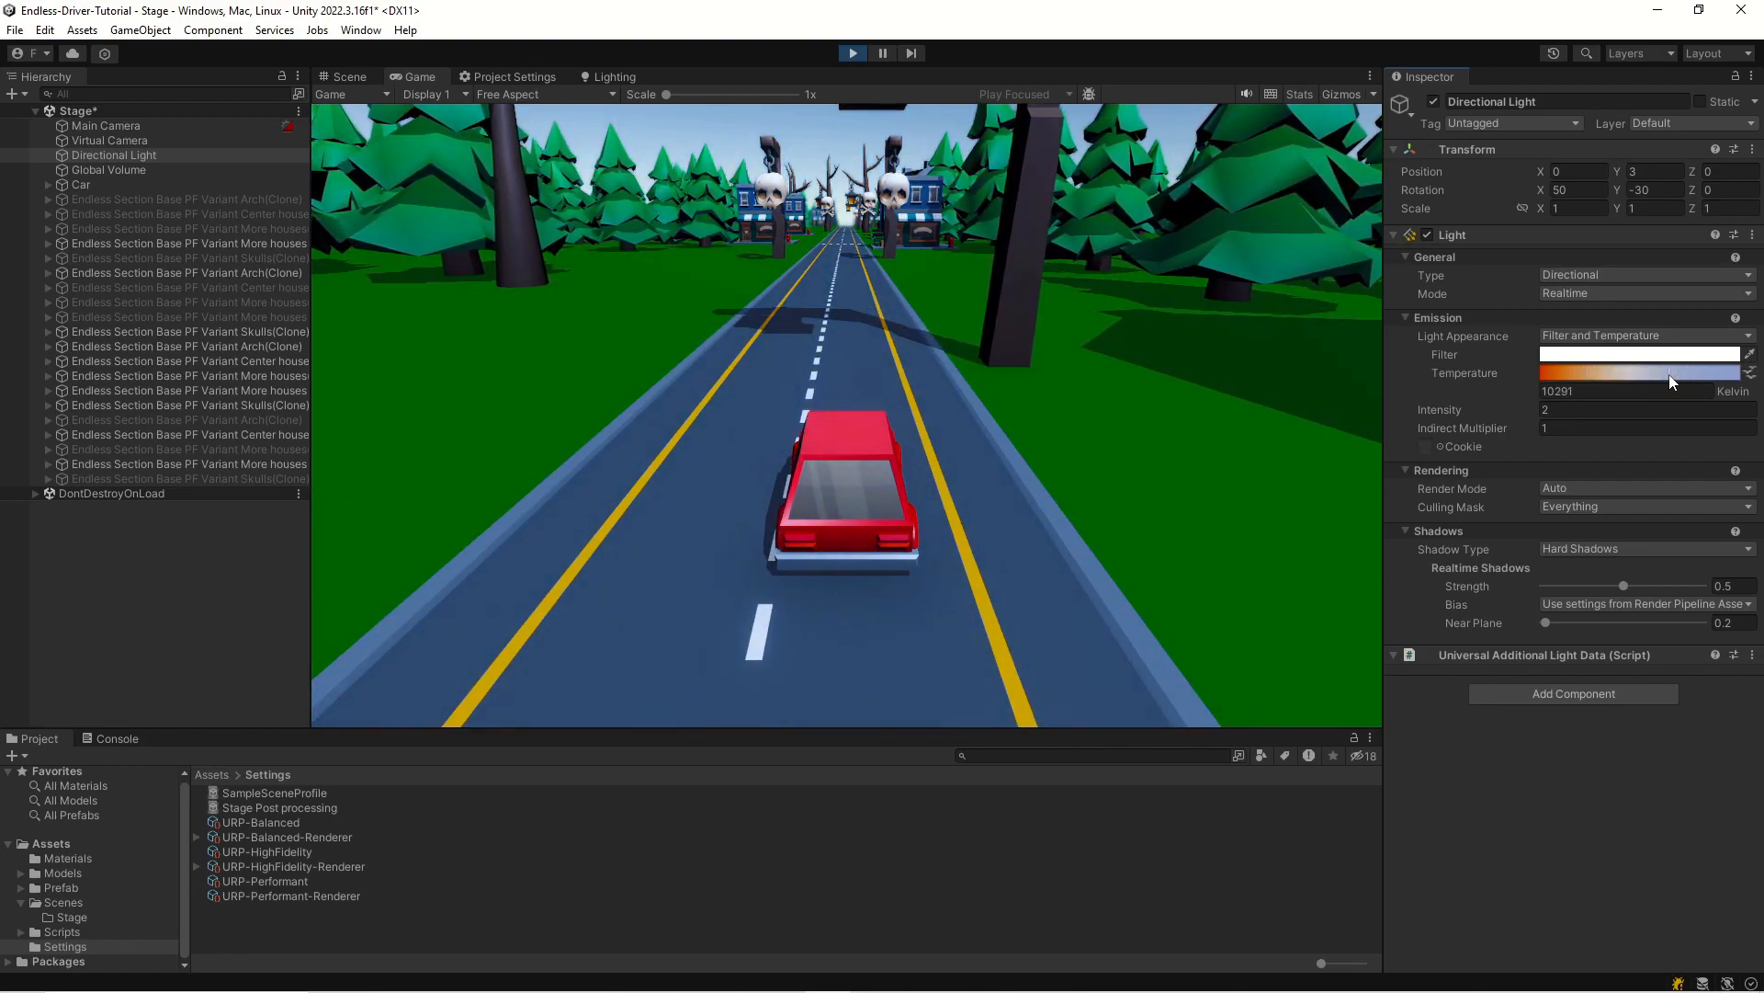
key("ctrl+z")
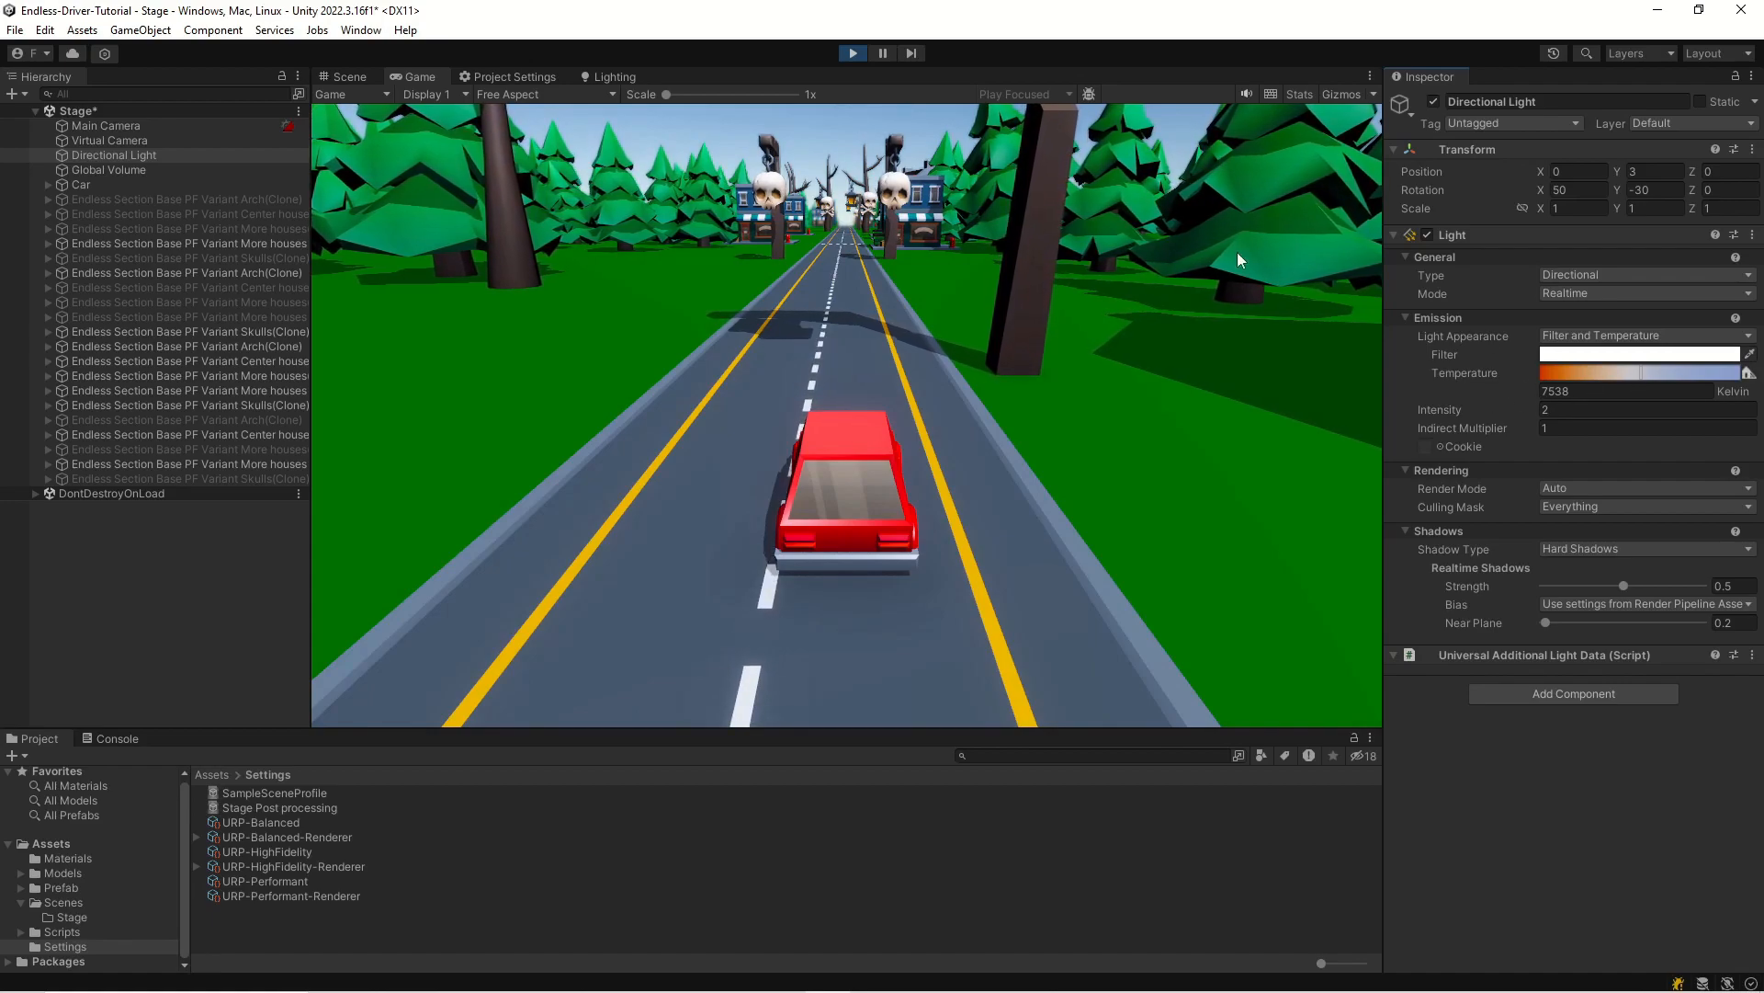
key("ctrl+z")
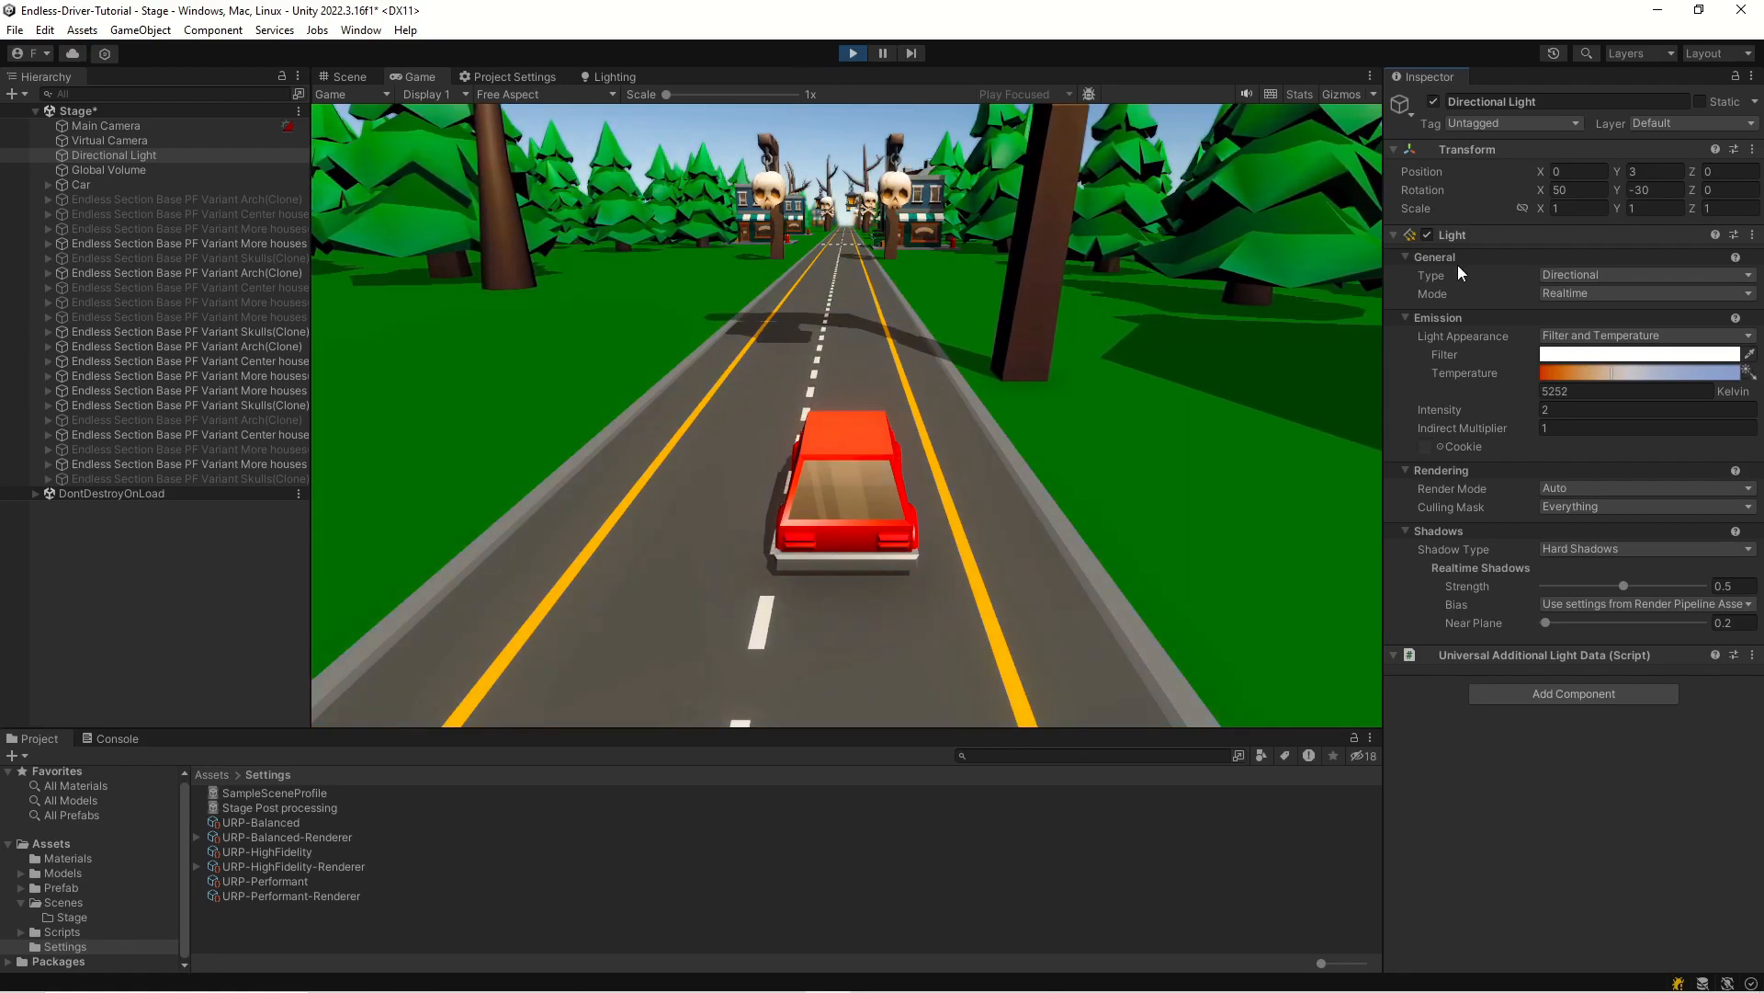
- Try a reddish filter color on the Directional Light, then undo the color change
left_click(1591, 354)
left_click_drag(1652, 471, 1629, 421)
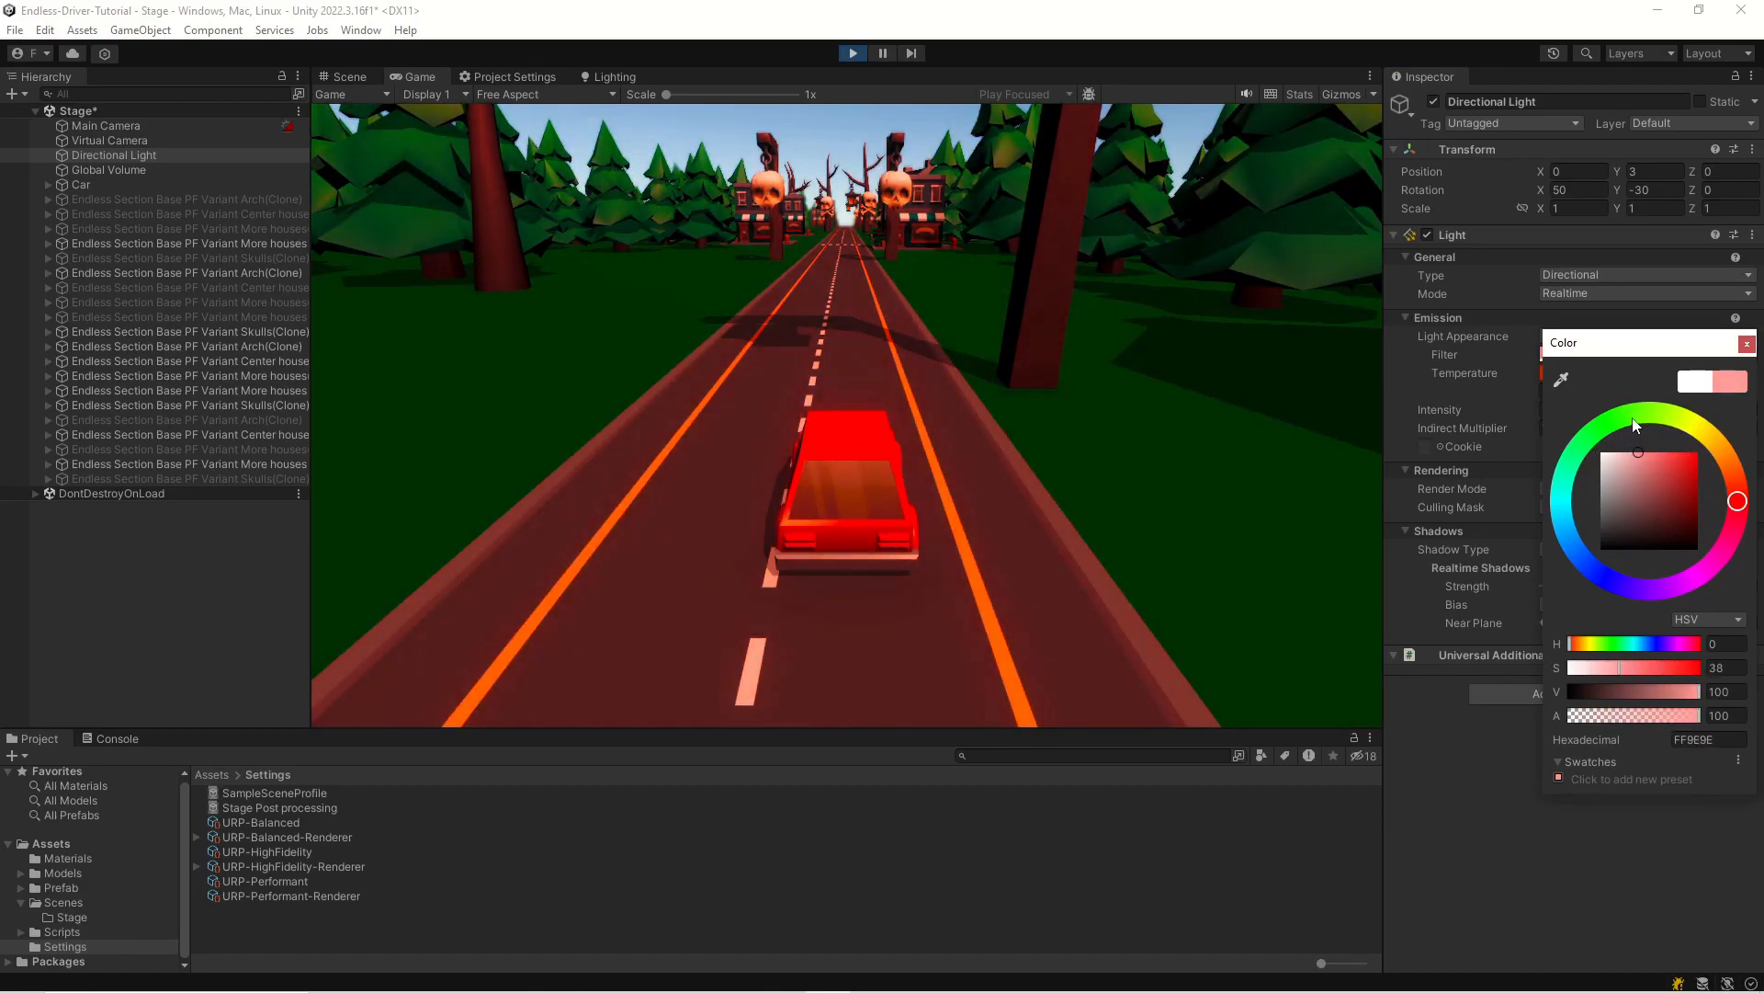
left_click(1745, 344)
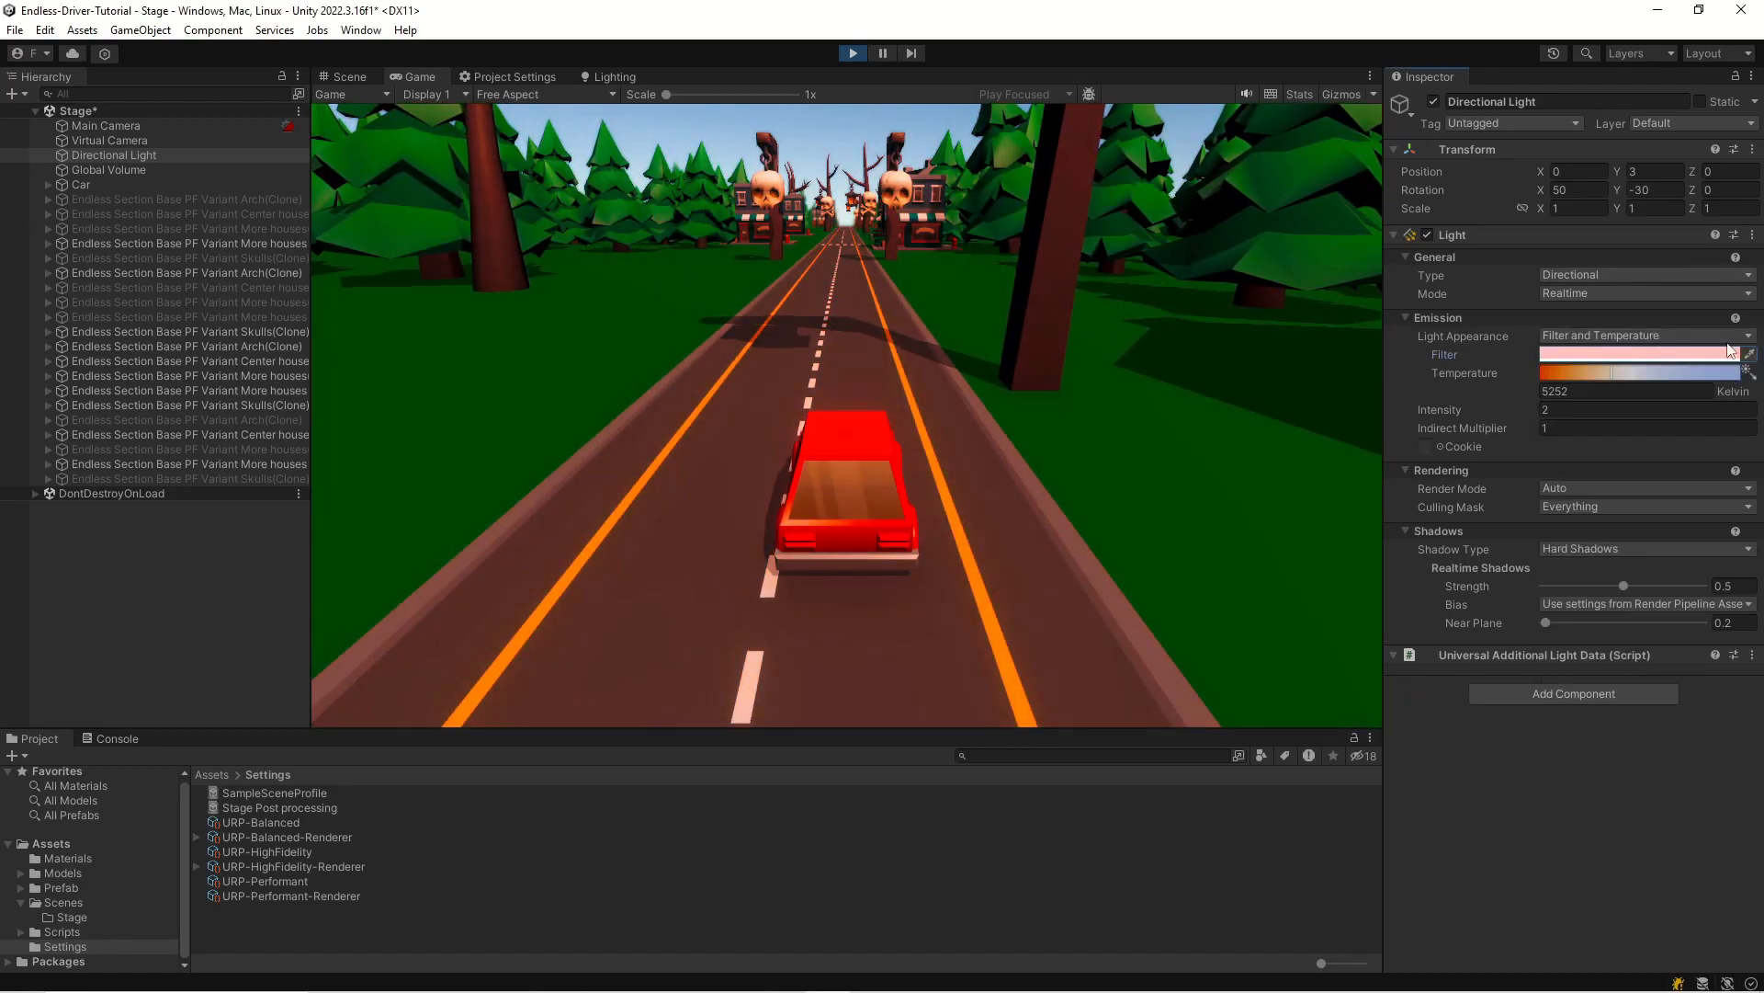
key("ctrl+z")
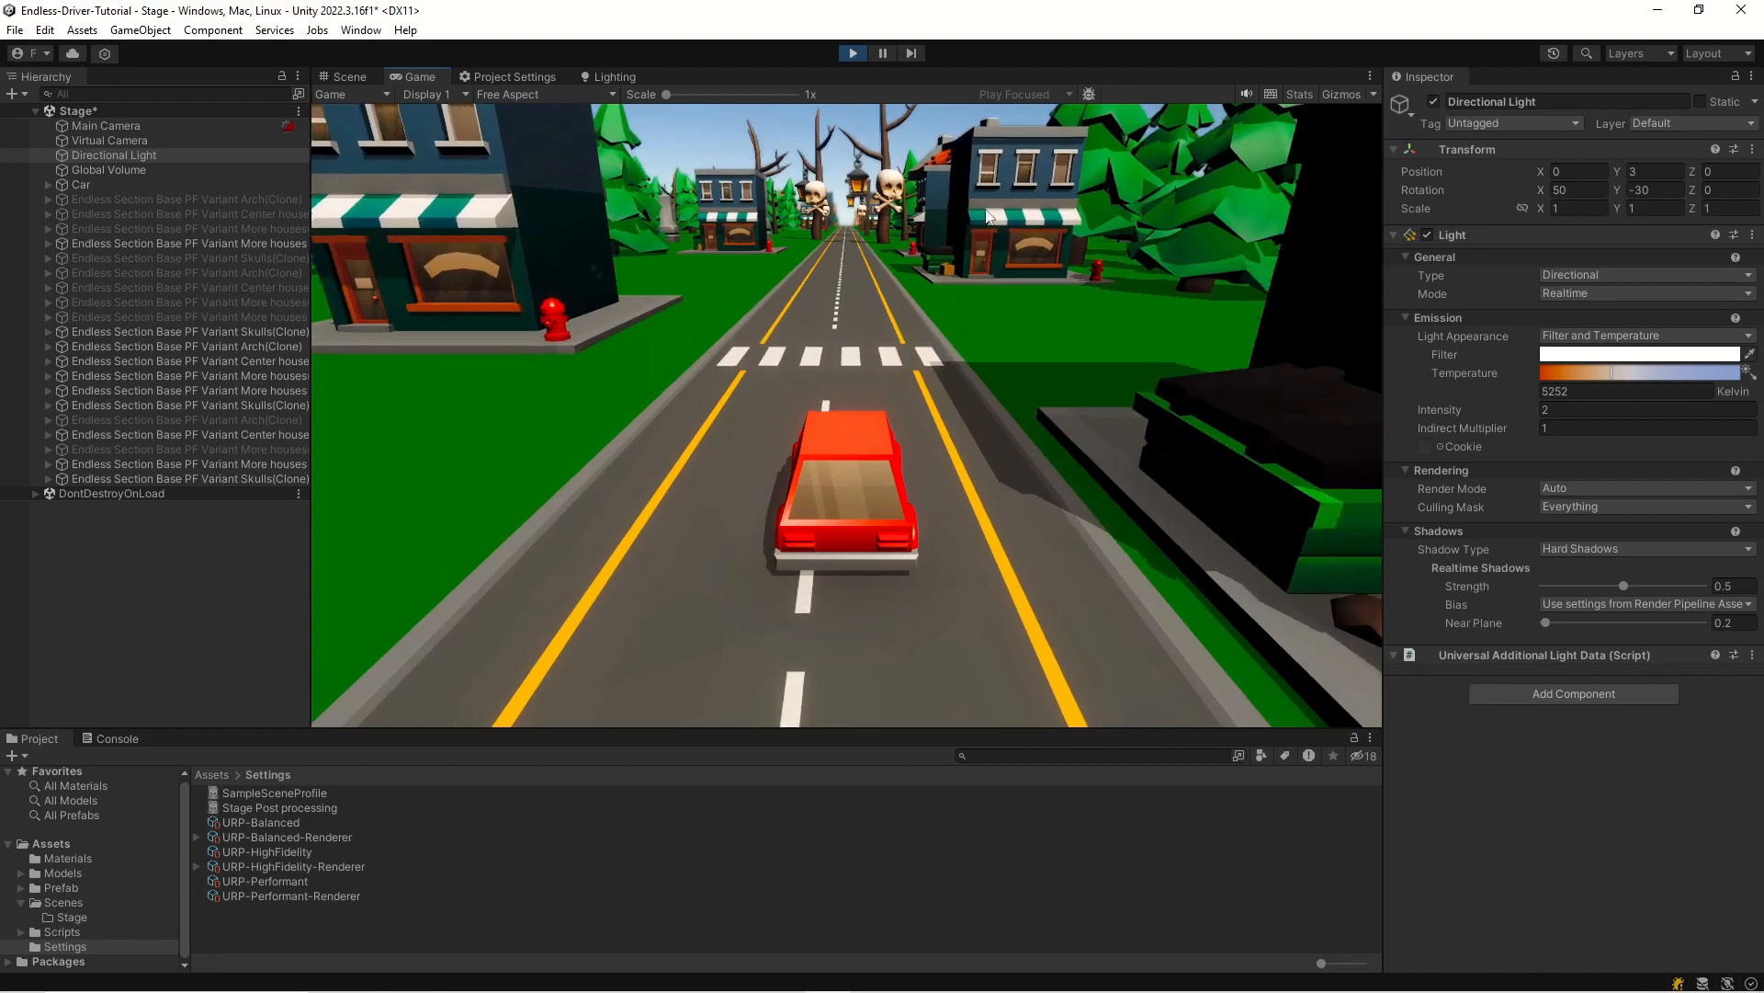
- Pause the game and toggle the Global Volume's Tonemapping mode override to compare the scene, leaving it disabled
left_click(883, 54)
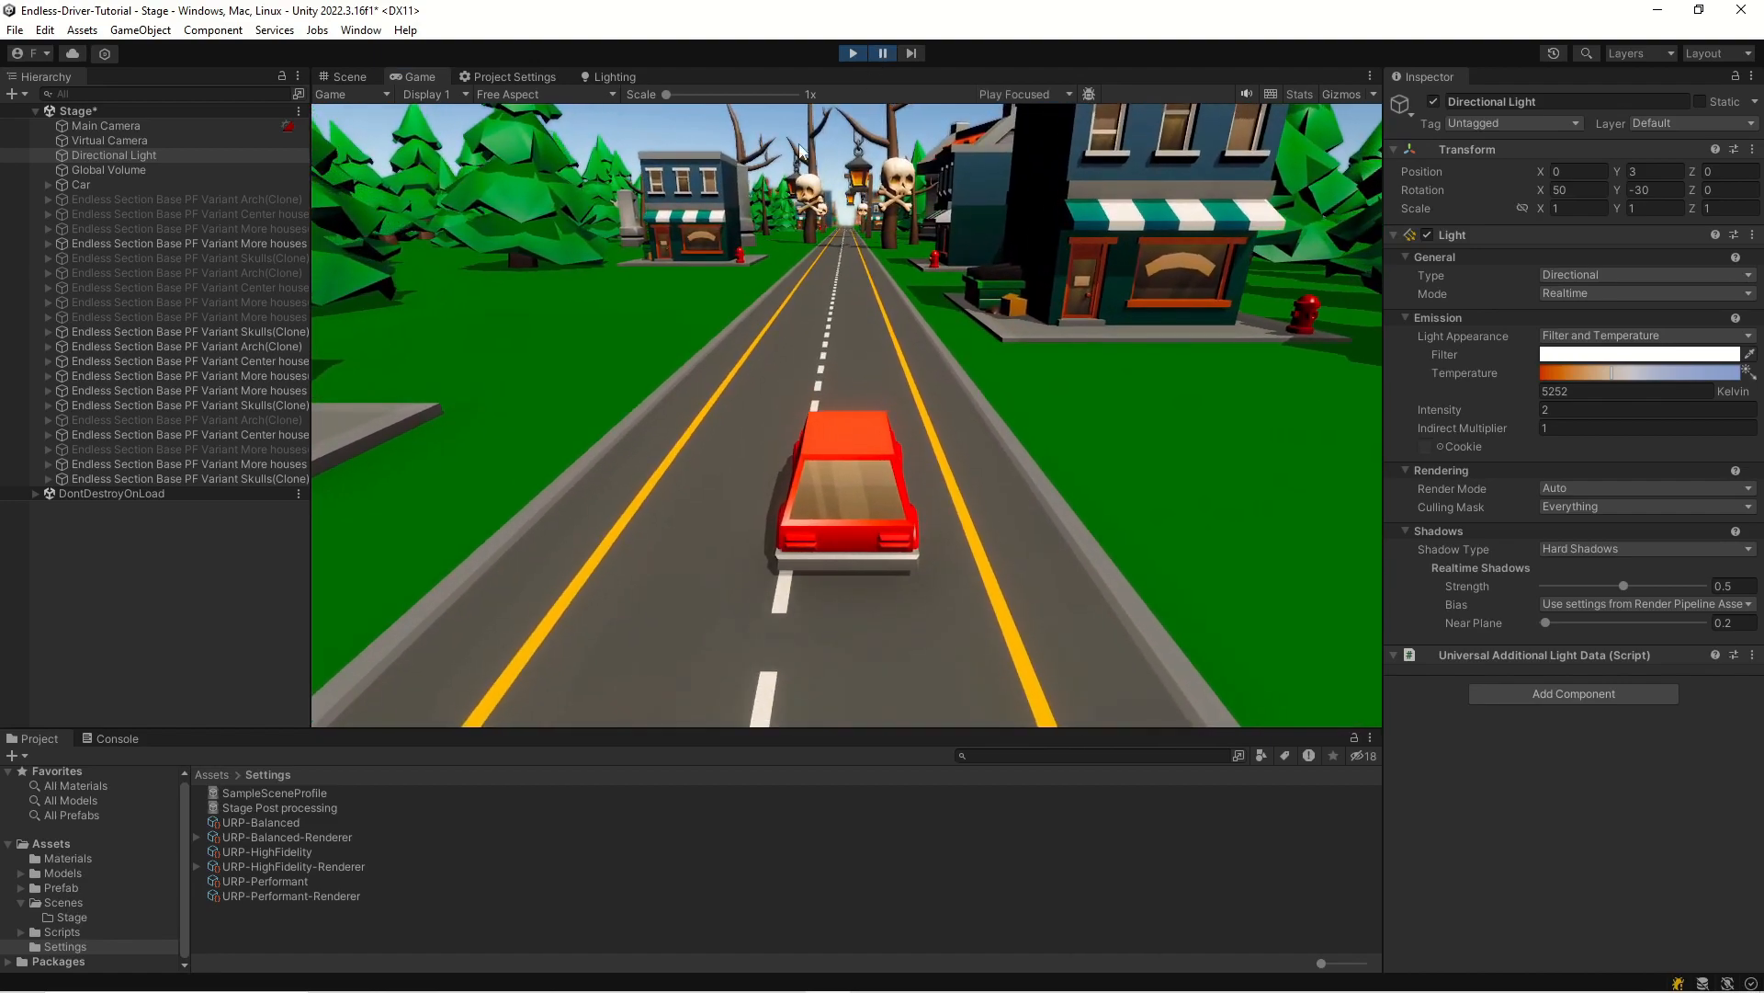
left_click(109, 170)
left_click(1419, 602)
left_click(1419, 602)
left_click(1419, 602)
left_click(1420, 602)
left_click(1420, 602)
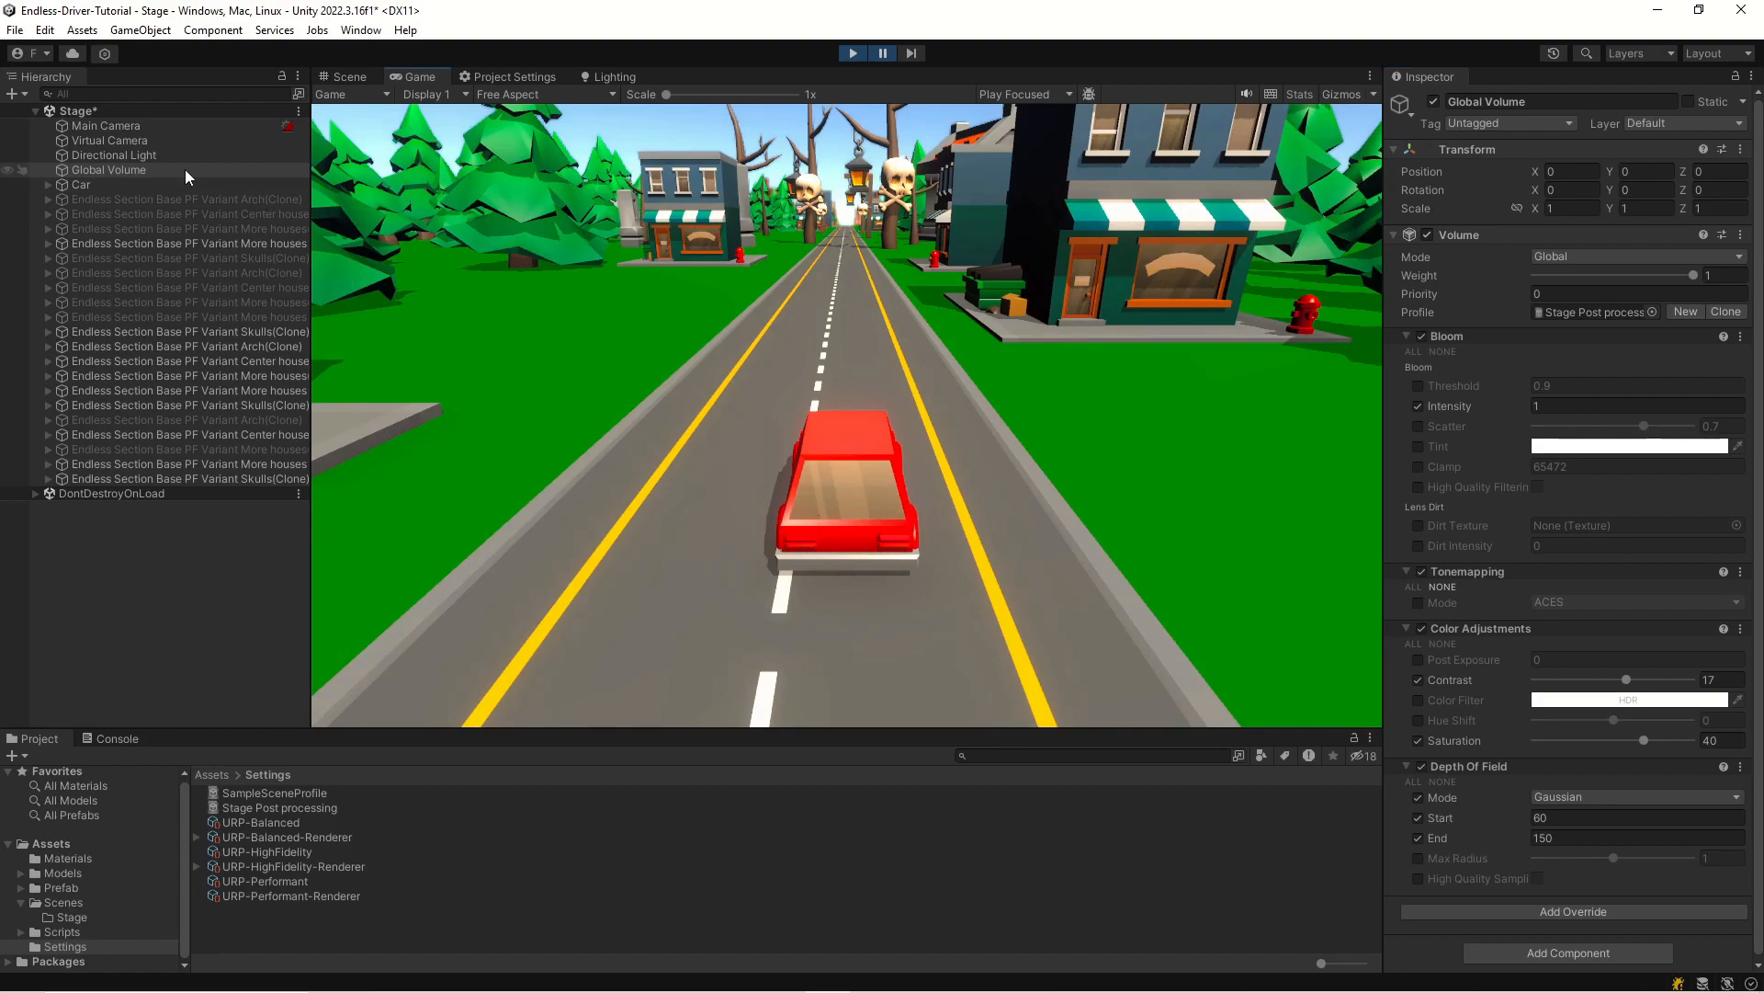
- Inspect the Directional Light in the scene and set its Y rotation to -14.15 while watching the game
left_click(118, 156)
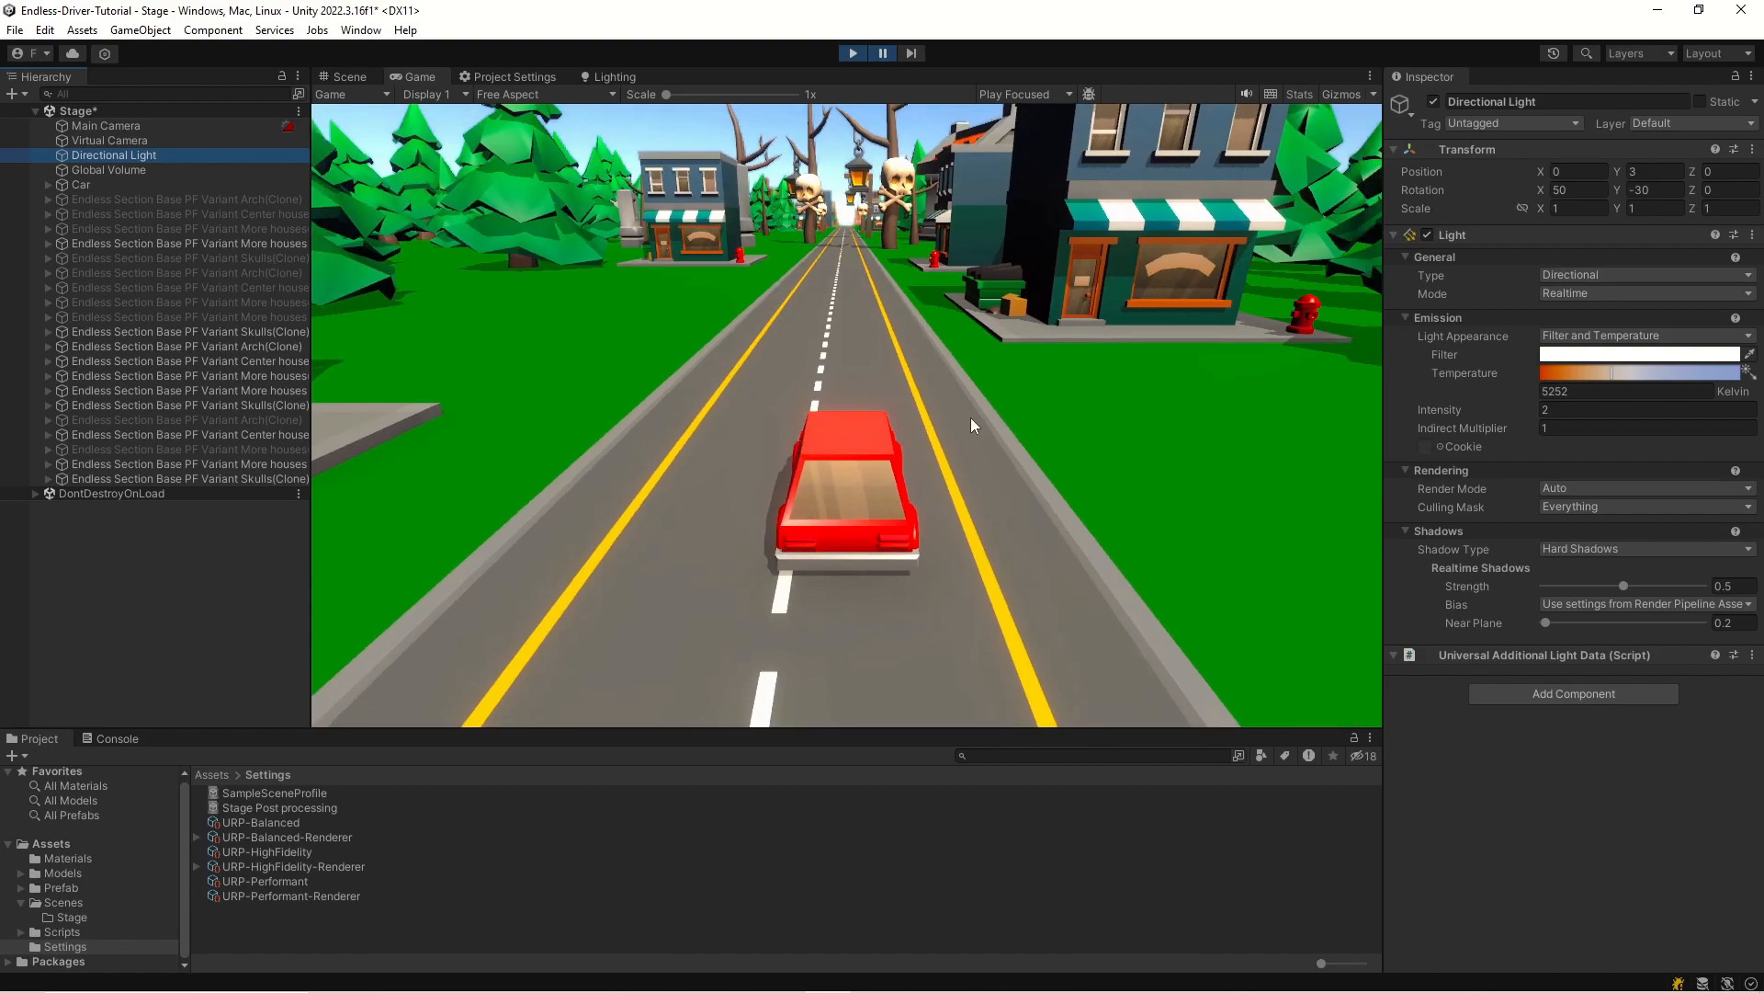
left_click(129, 169)
left_click(120, 154)
left_click(350, 81)
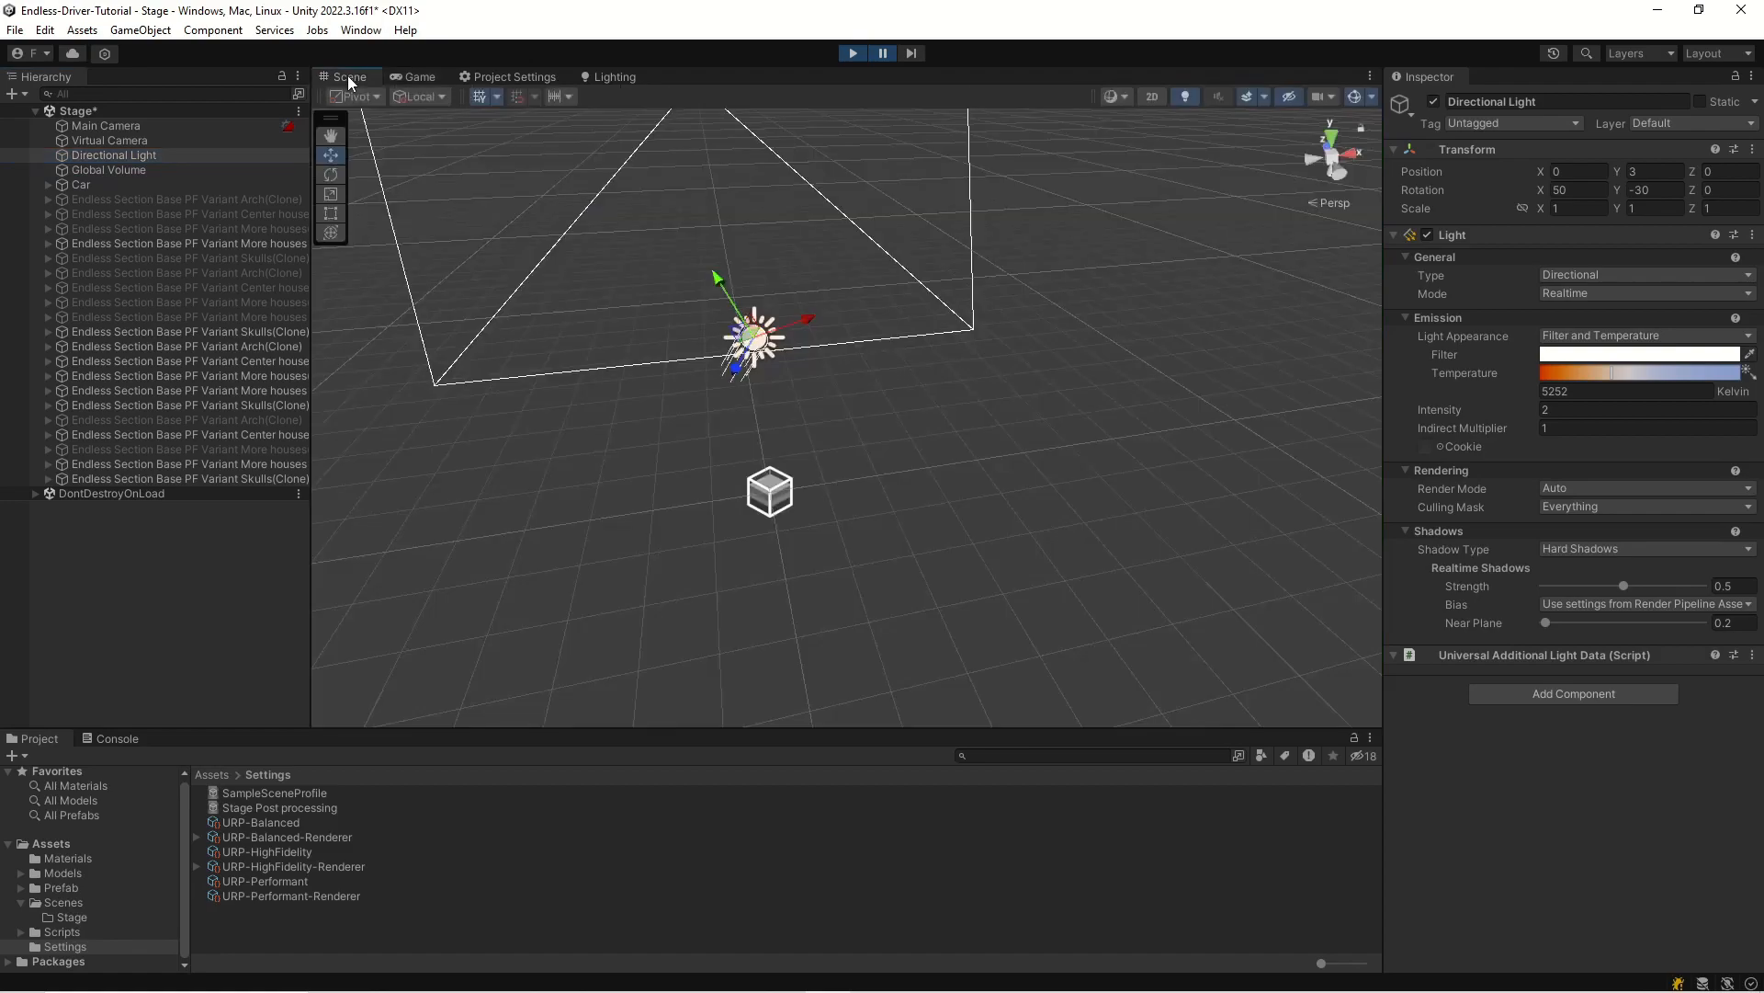
middle_click_drag(570, 345, 805, 329)
left_click(418, 78)
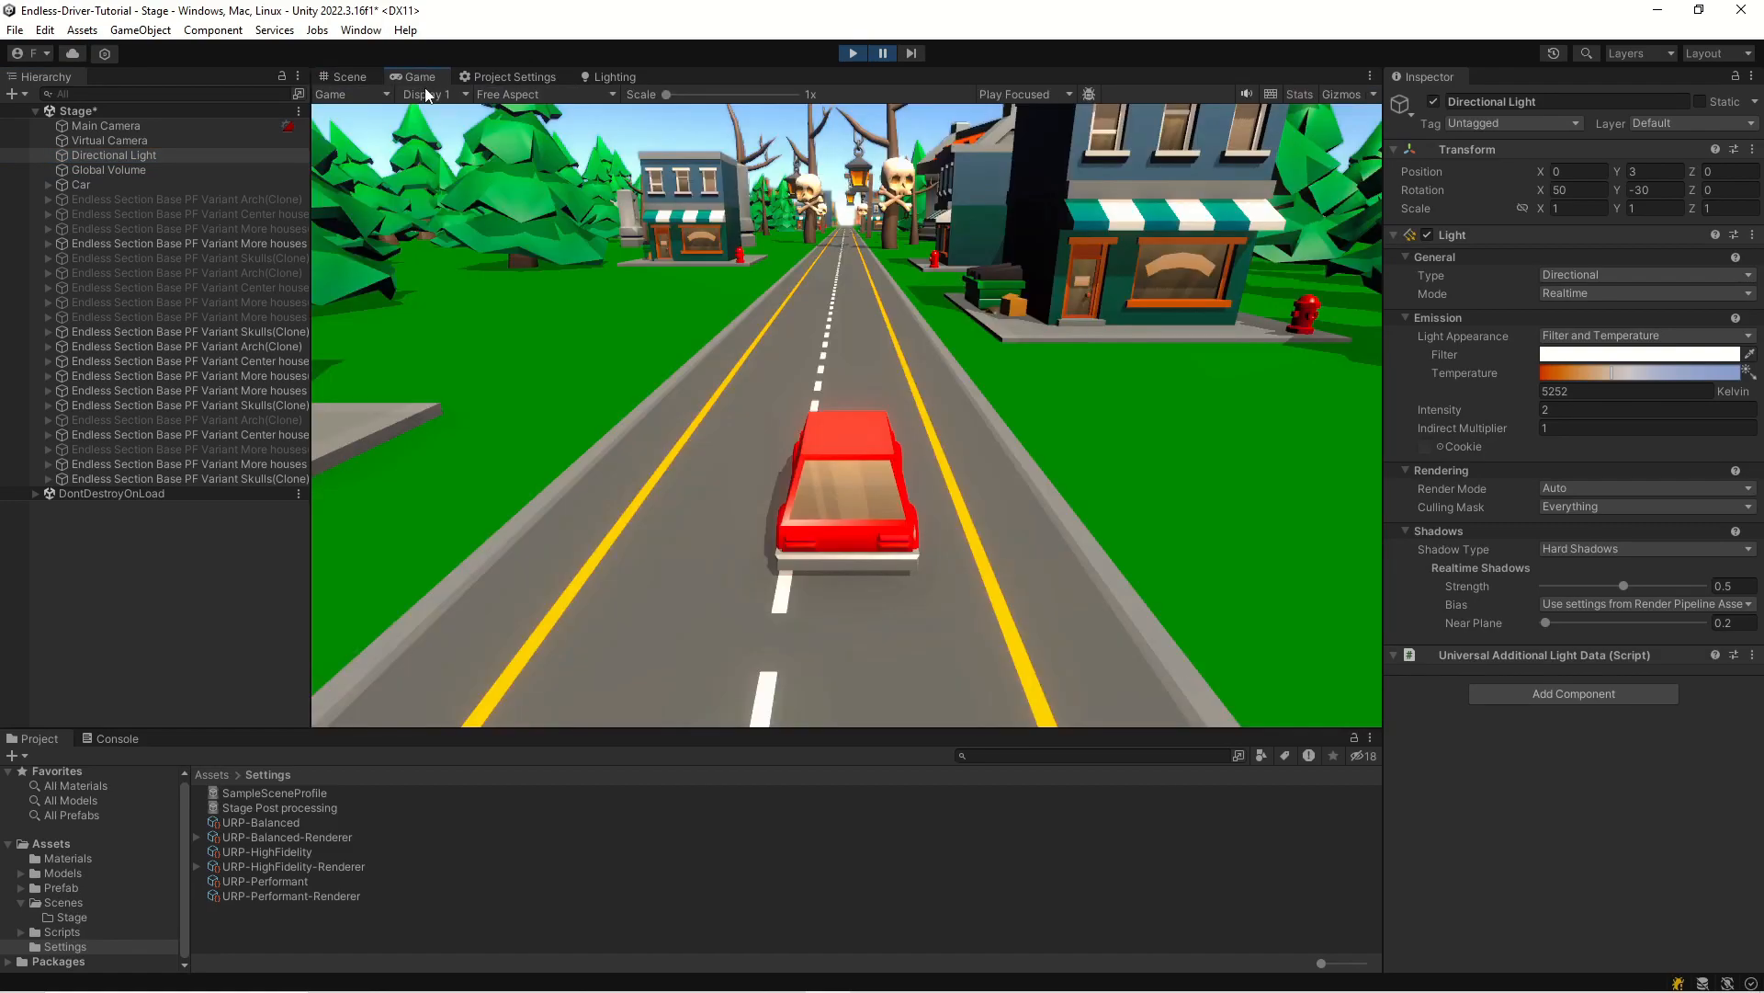
left_click_drag(1617, 190, 1297, 179)
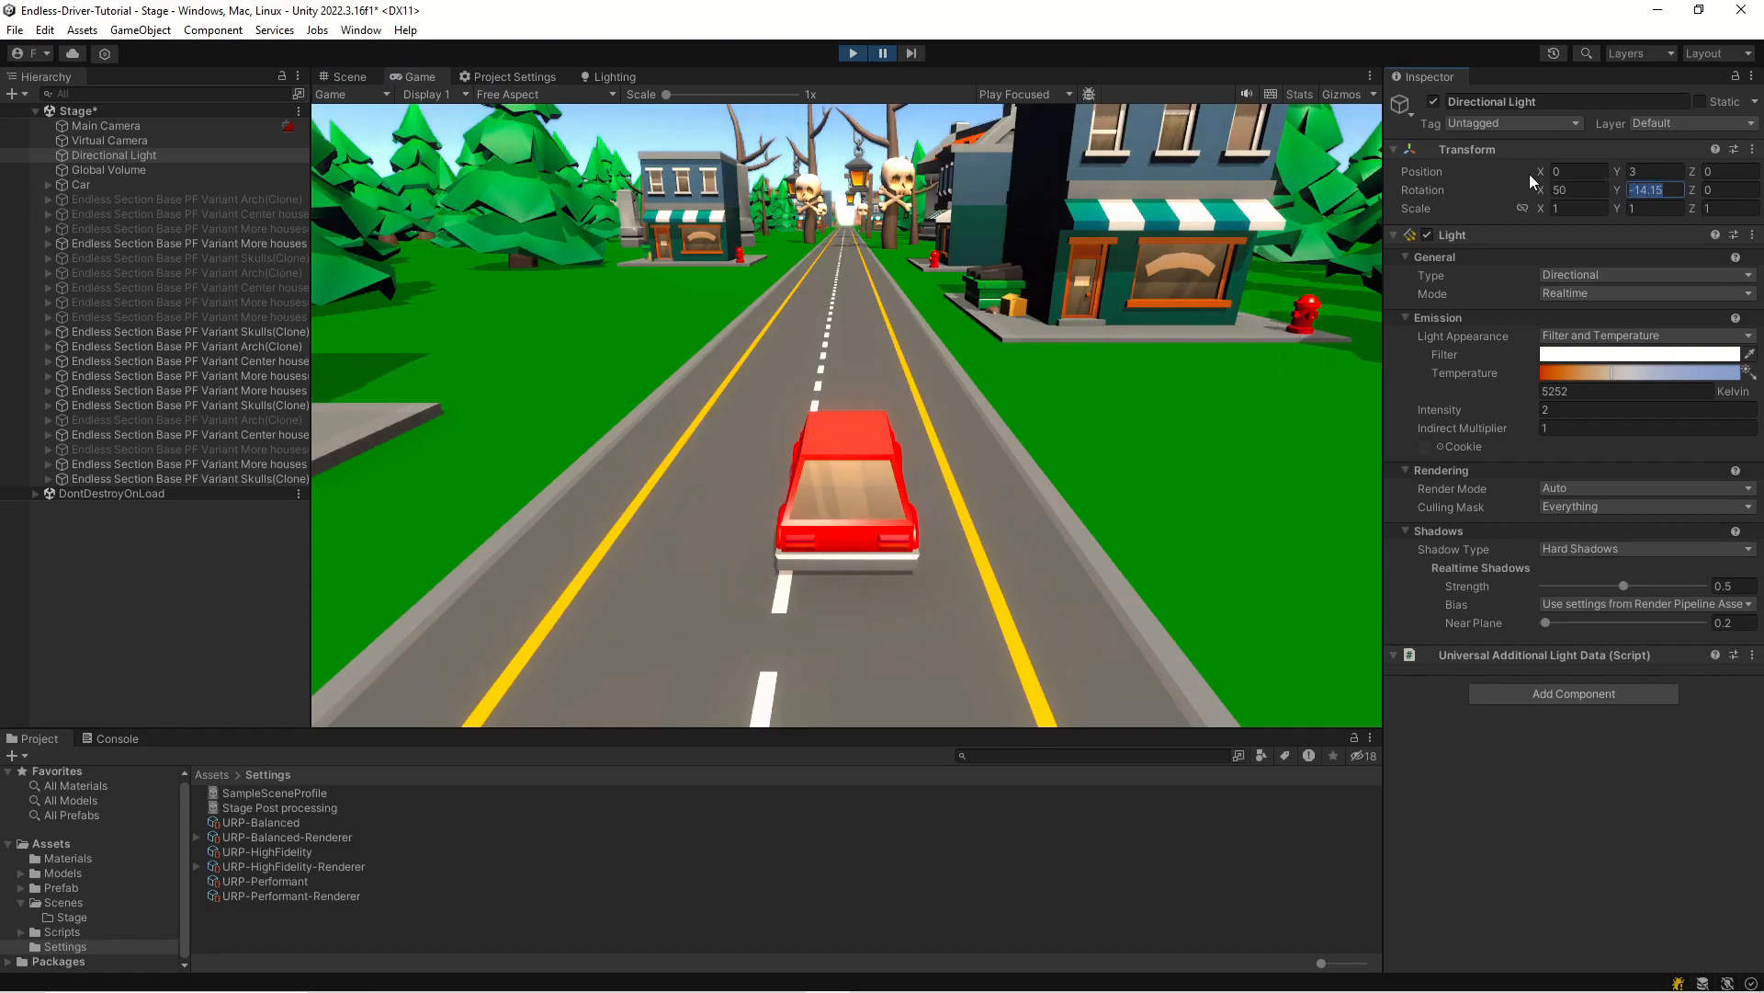
- Try Y rotations of 0 and 35 on the Directional Light, then return it to -30
type("0")
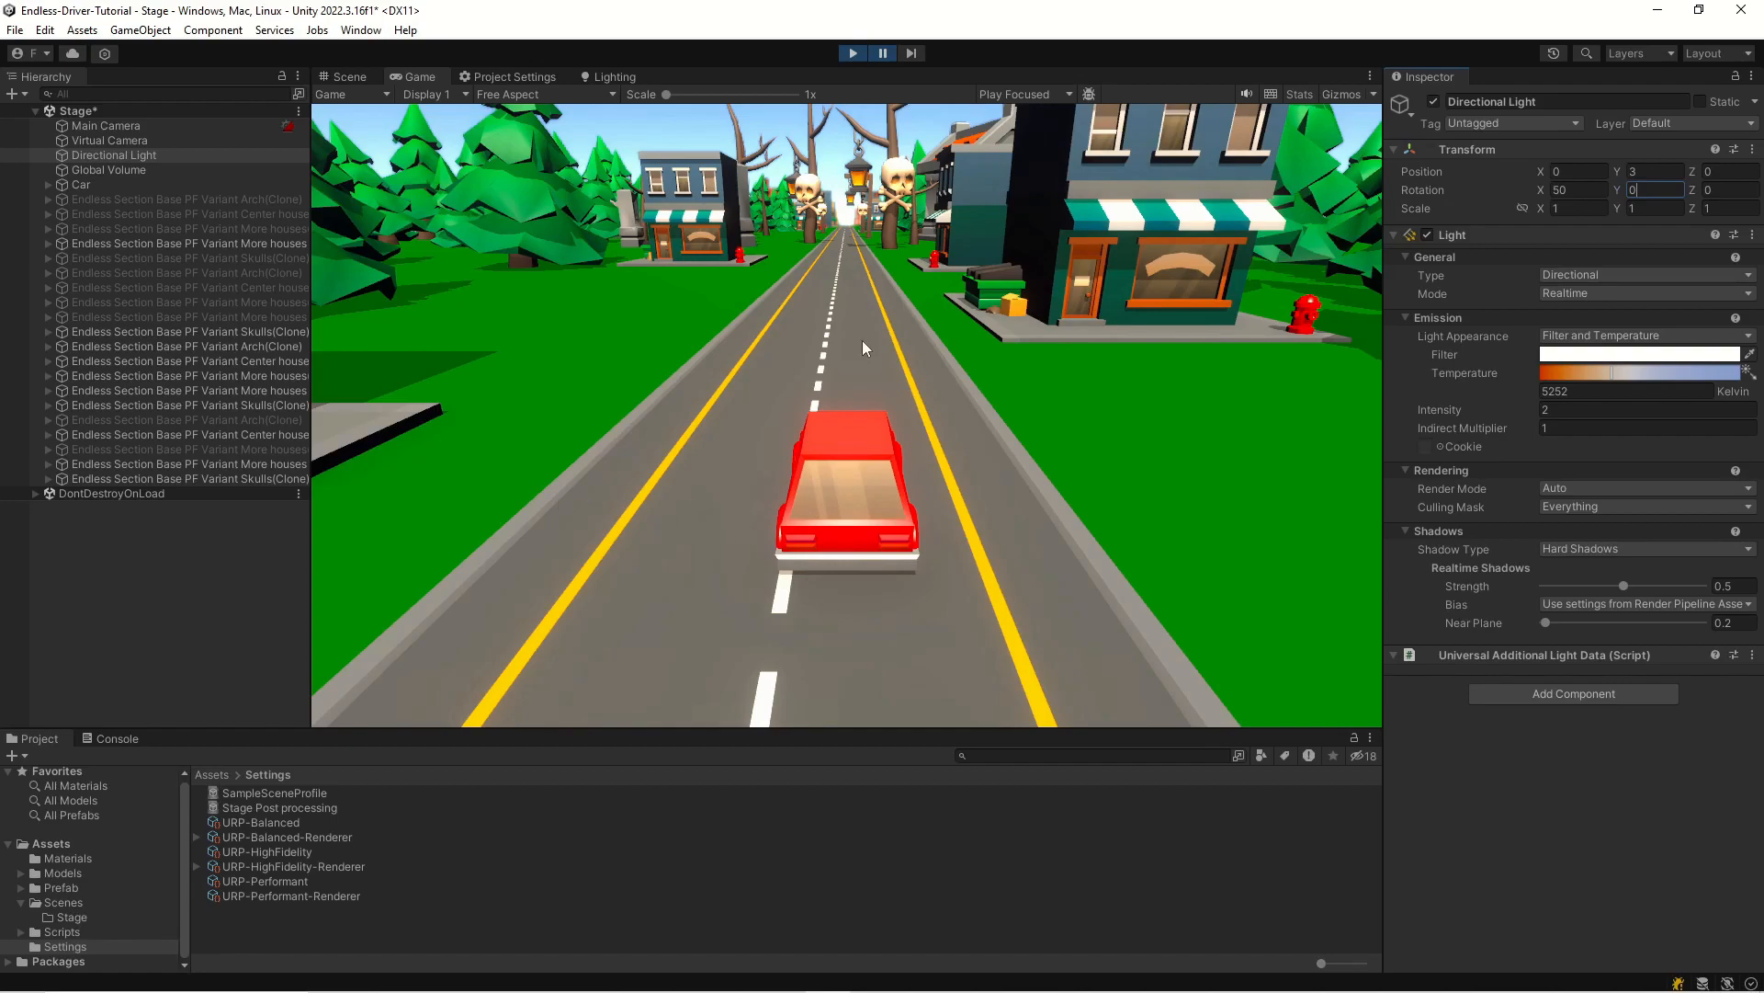
left_click_drag(1622, 197, 18, 199)
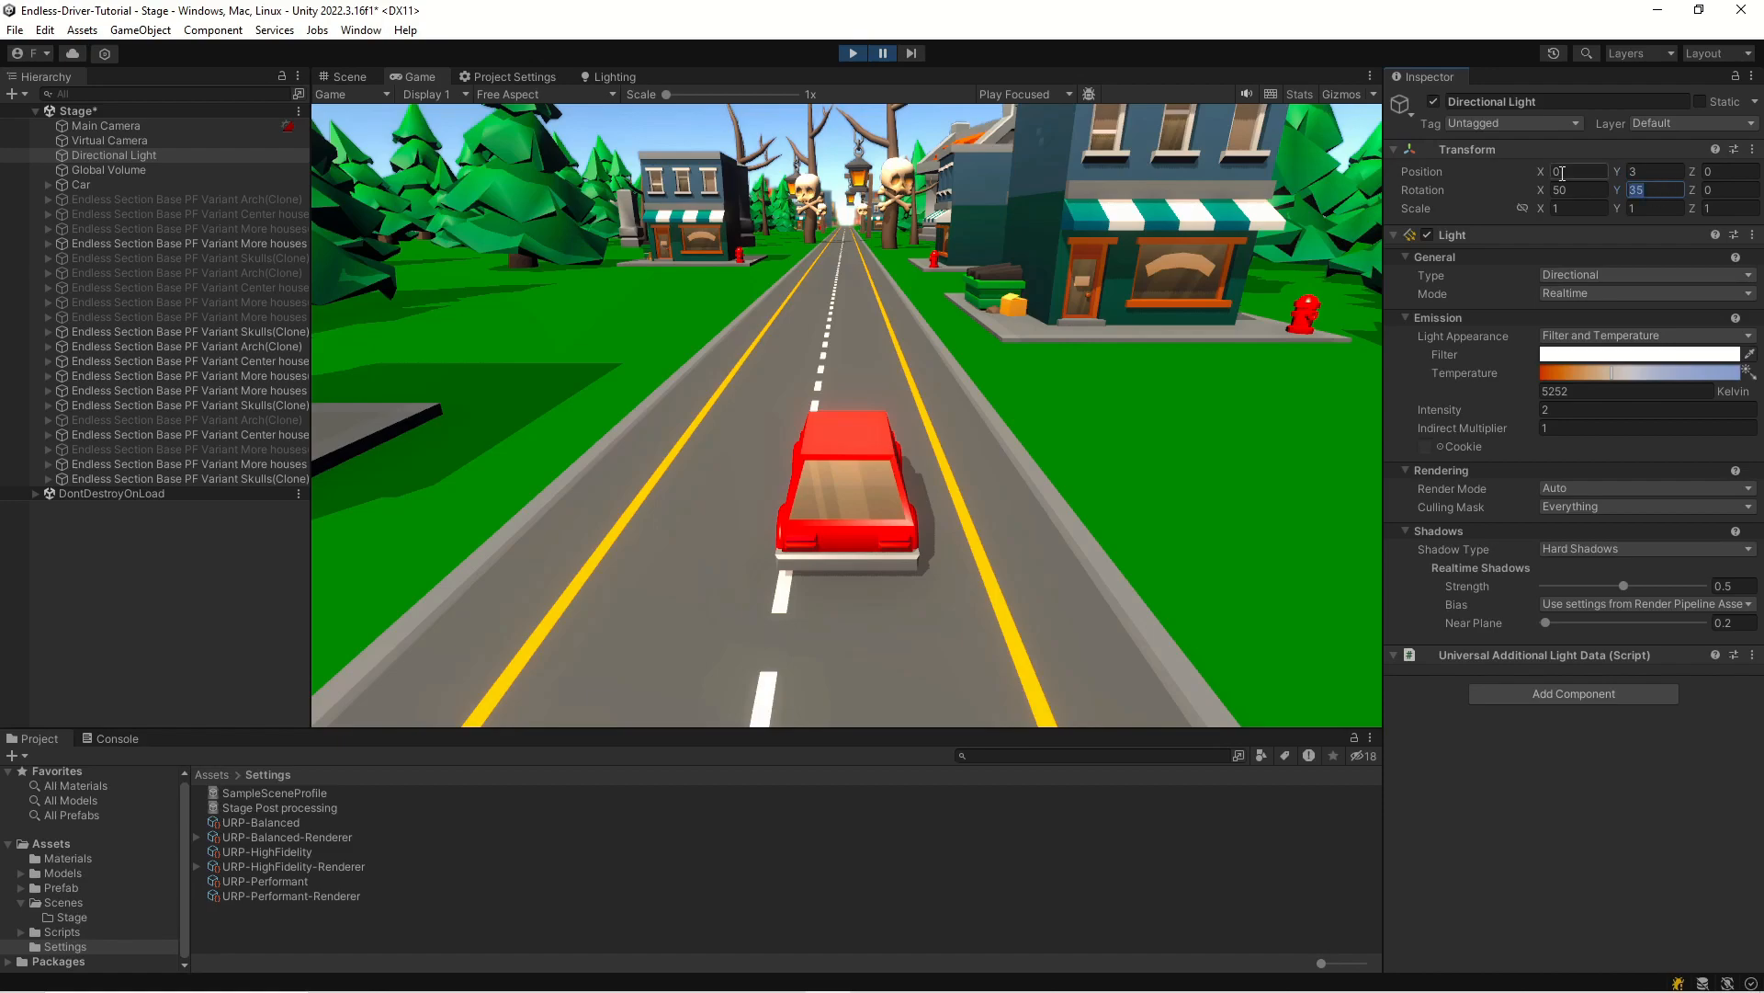
type("-14.15")
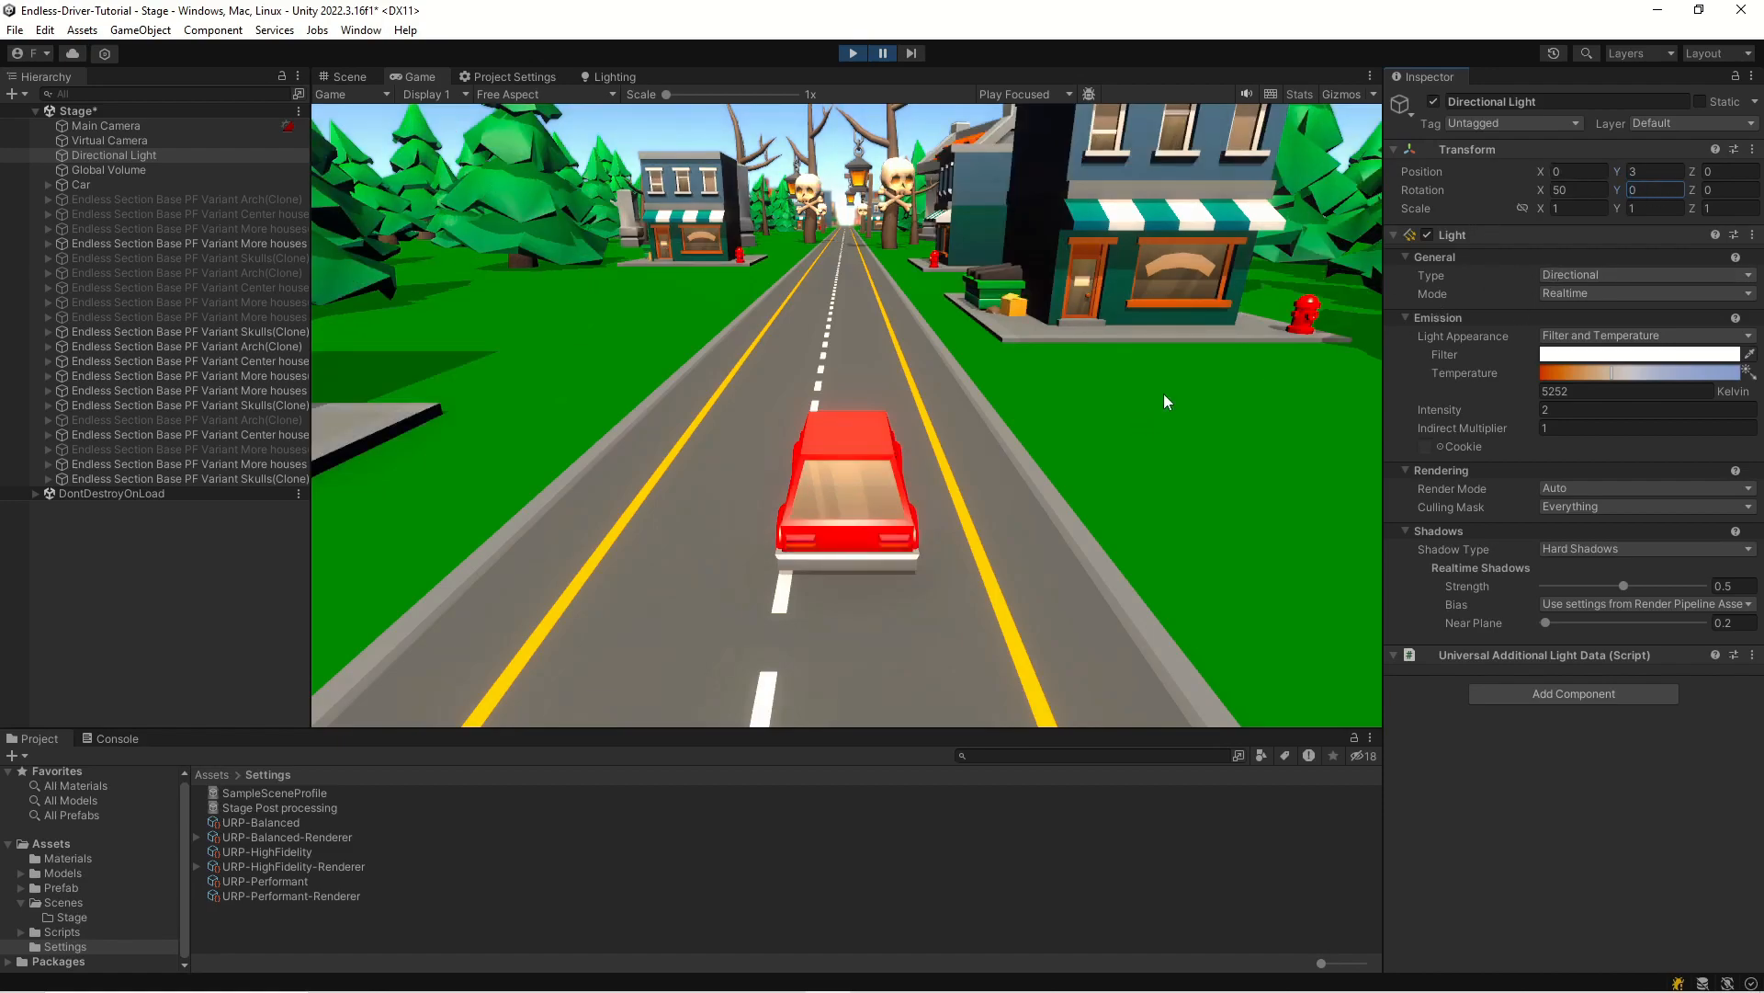
key("ctrl+z")
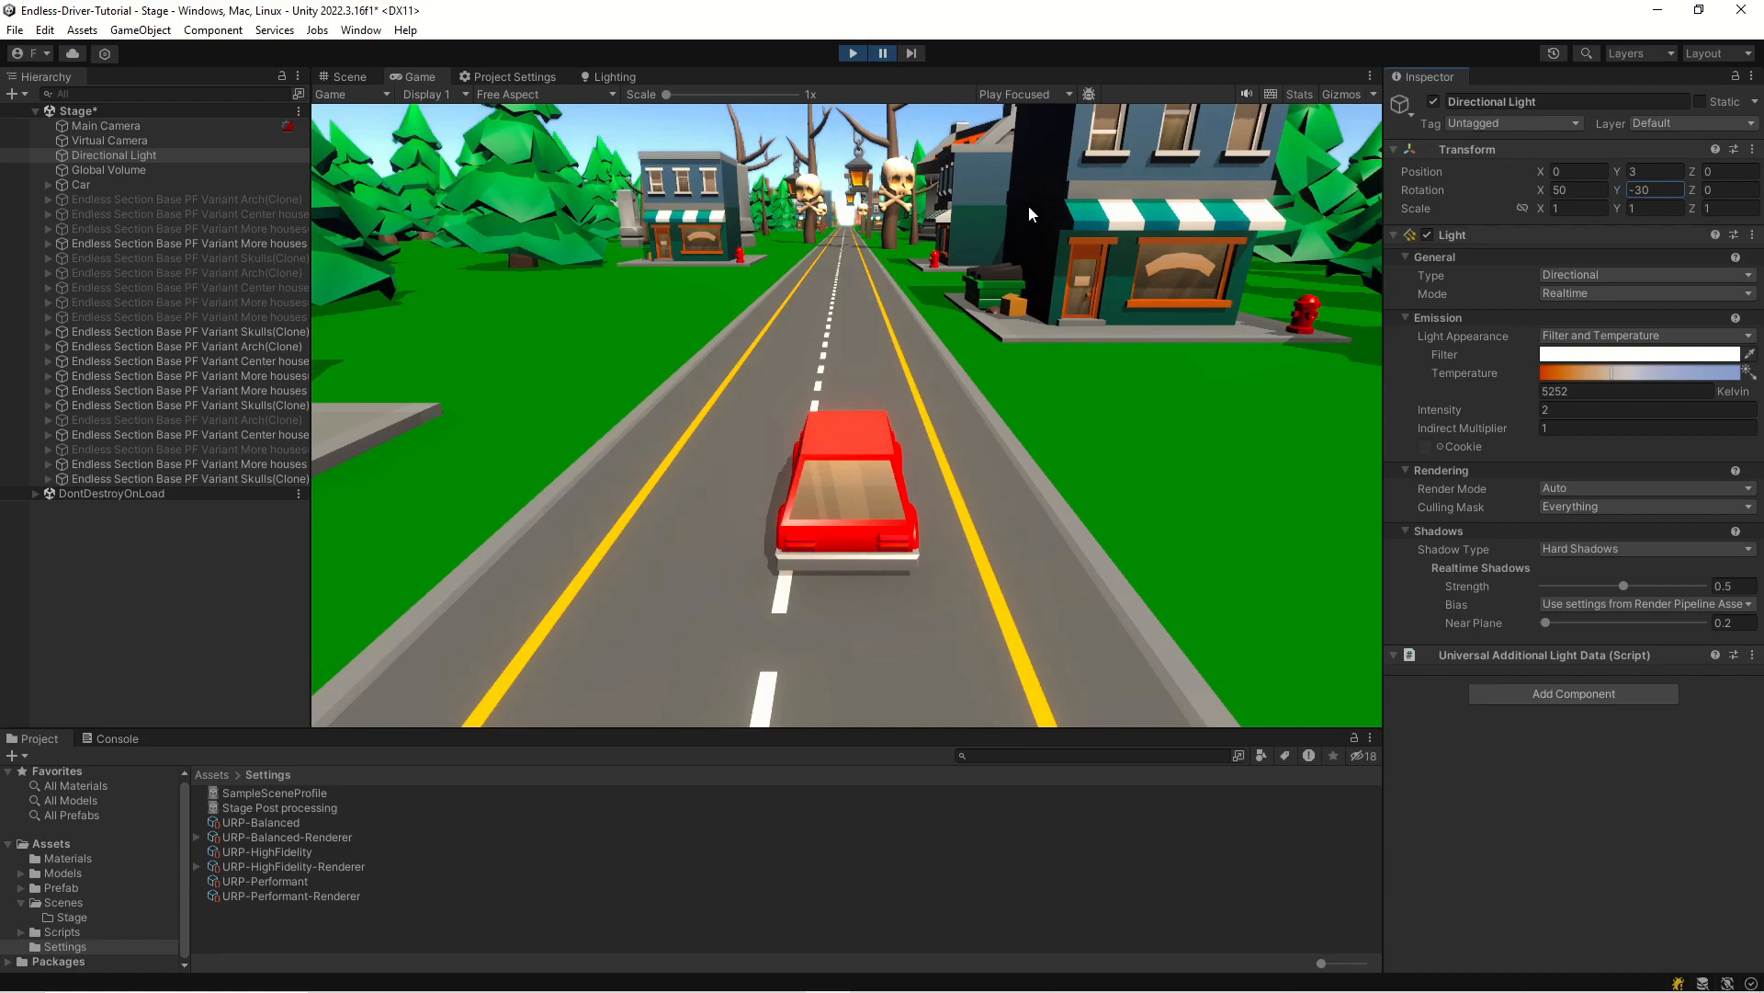
- Dock the Lighting settings beside the Game view and lighten the environment's Equator Color to a near-white with a brightness value of 84
left_click_drag(614, 77, 1201, 371)
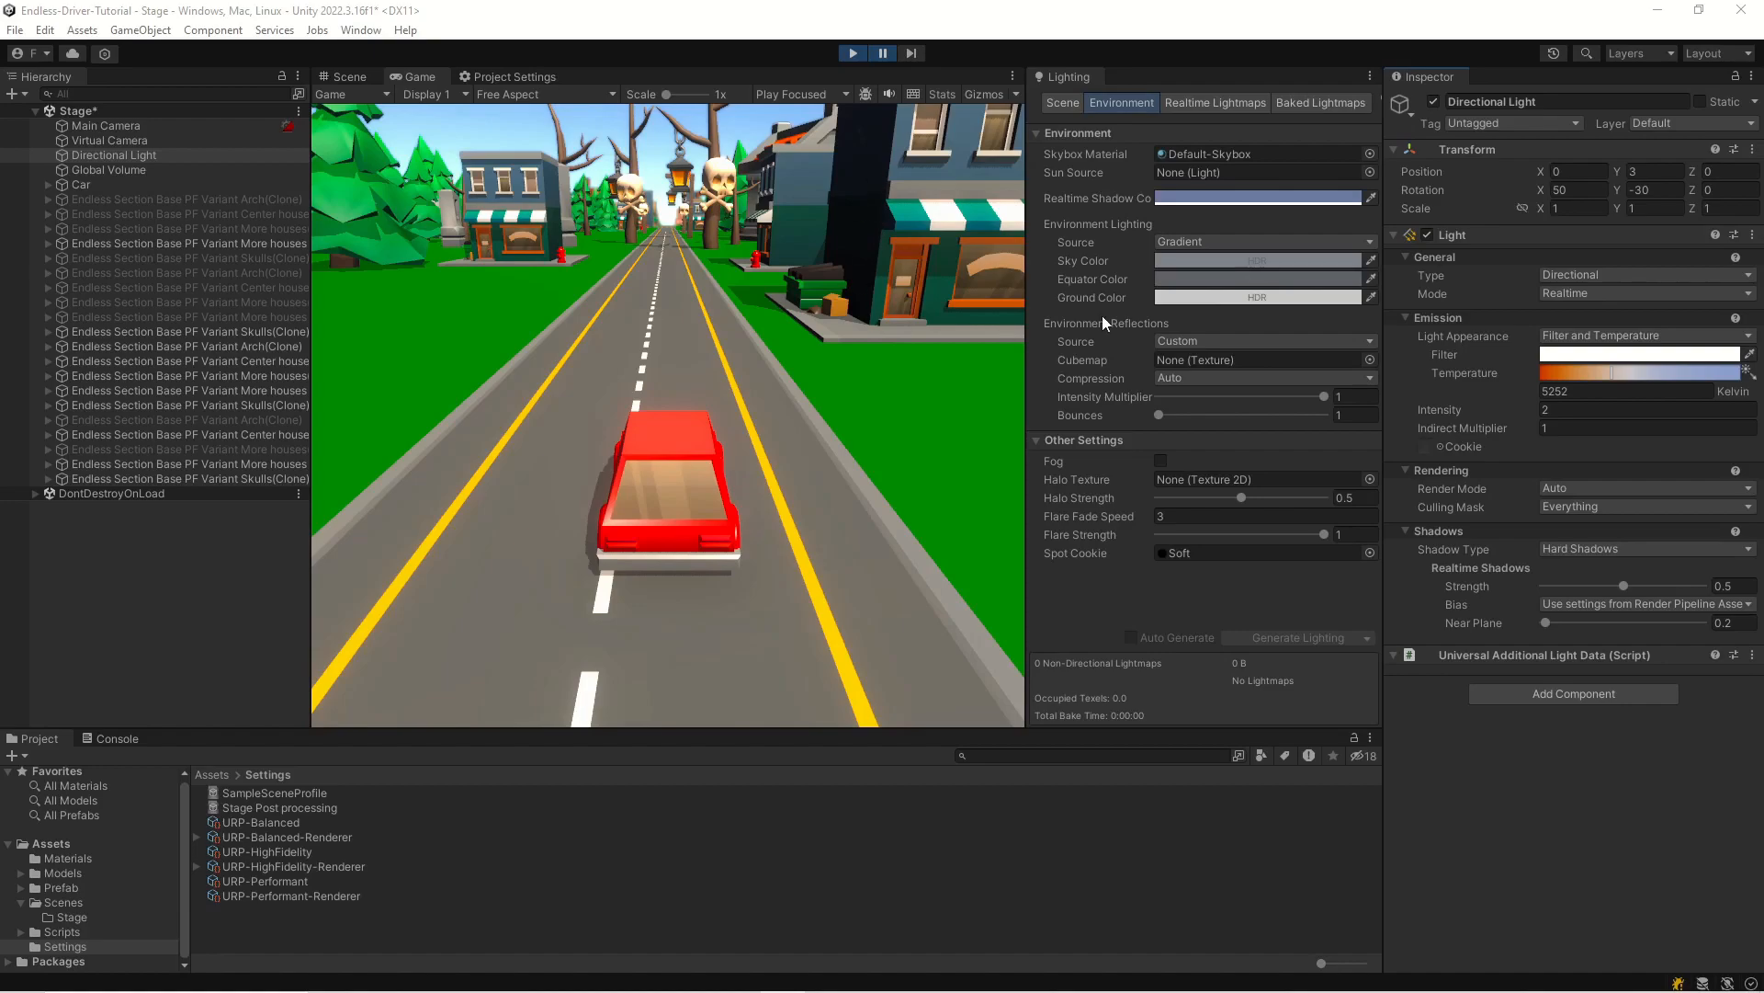
left_click(1167, 280)
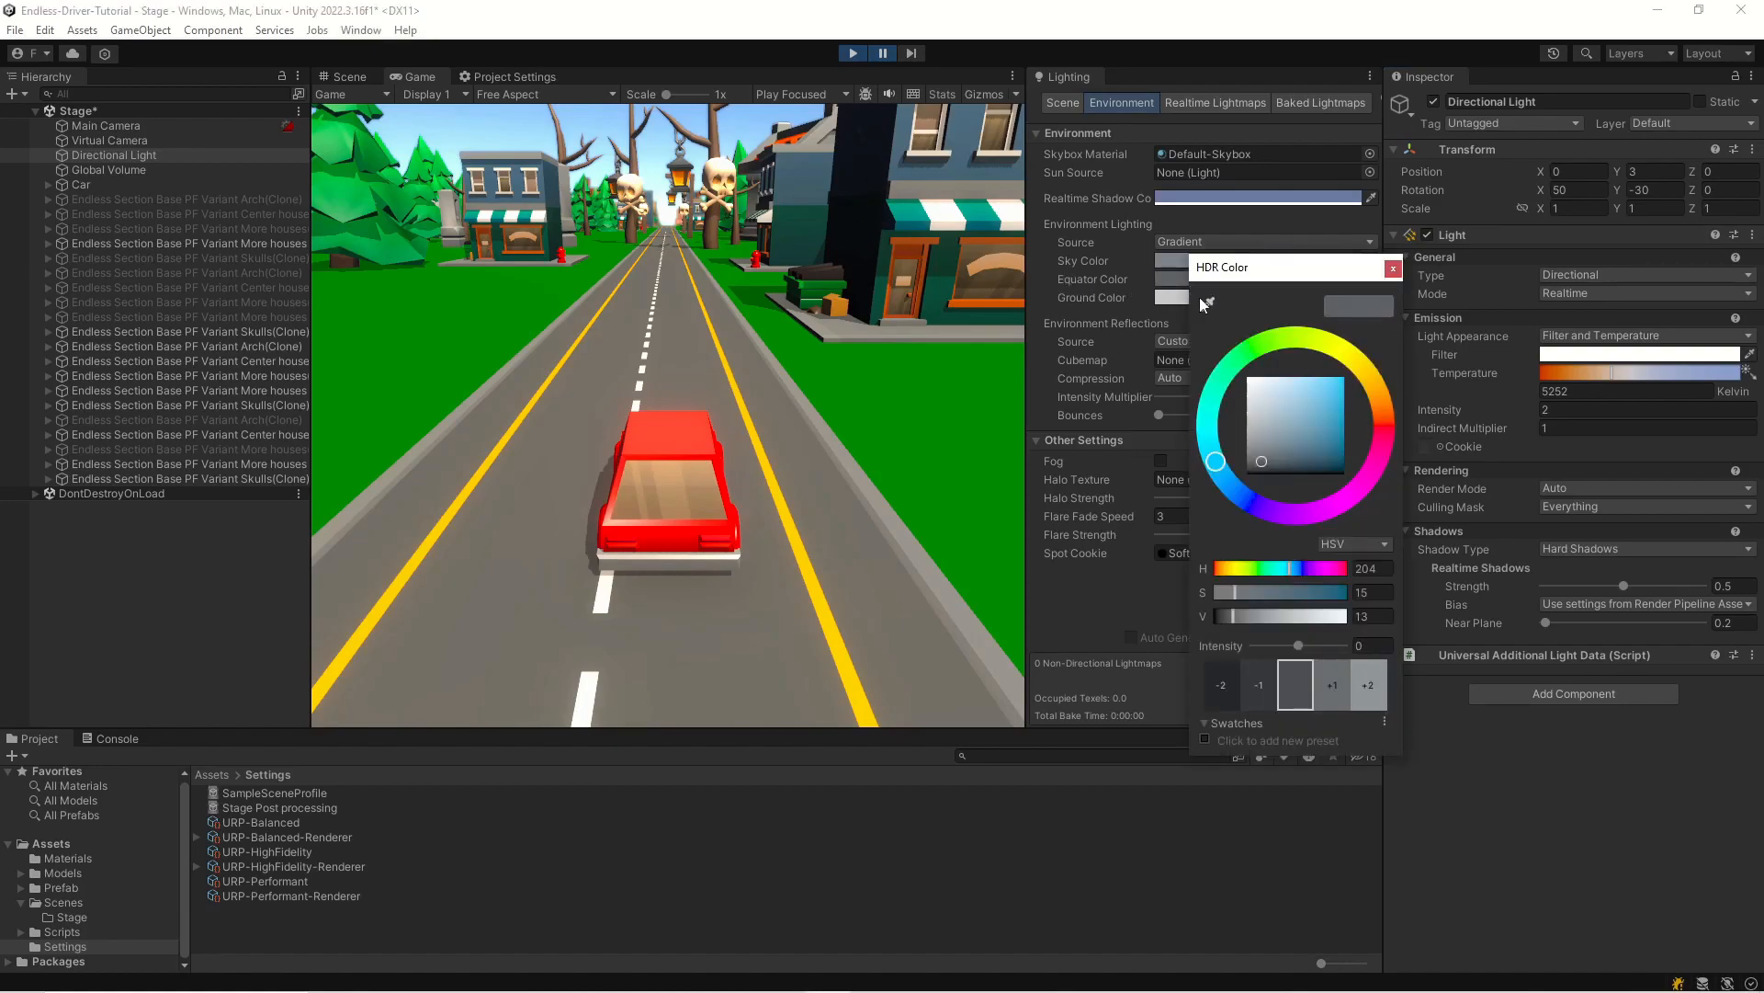
mouse_move(1240, 462)
left_mouse_down()
mouse_move(1262, 454)
mouse_move(1158, 383)
left_mouse_up()
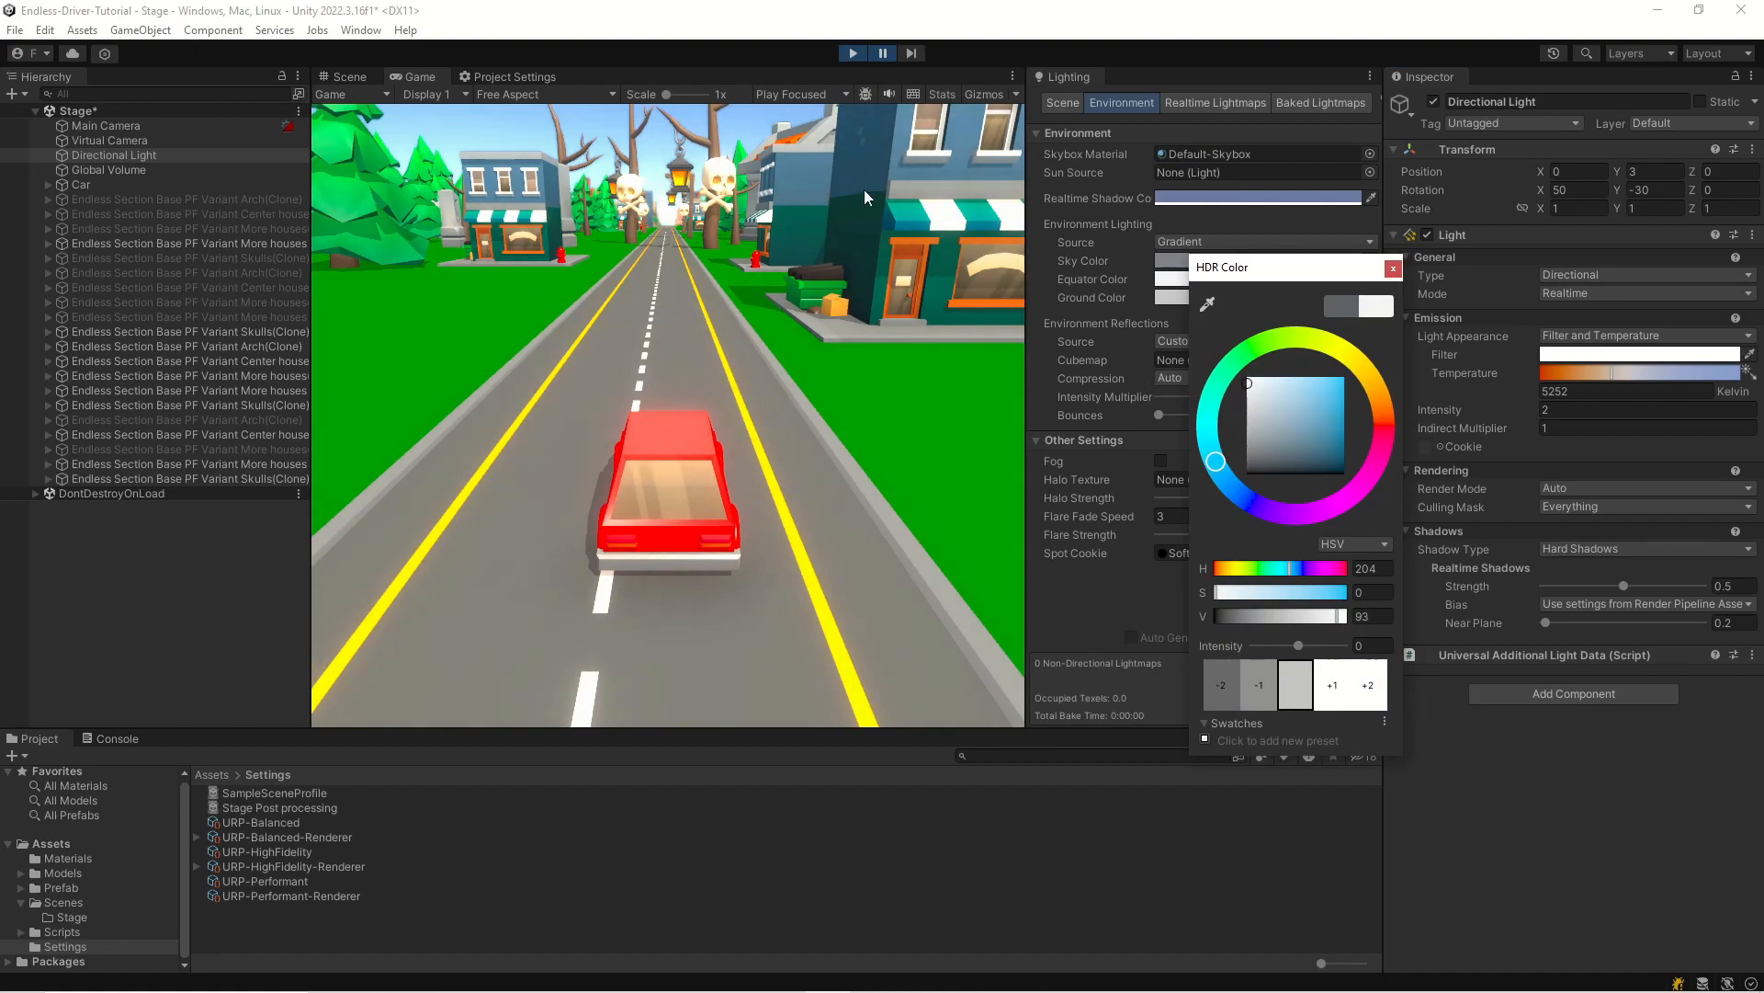
left_click_drag(1254, 410, 1193, 392)
left_click(1394, 269)
- Lower the Directional Light's intensity to 1.5 while the game is paused
left_click(108, 170)
left_click(111, 154)
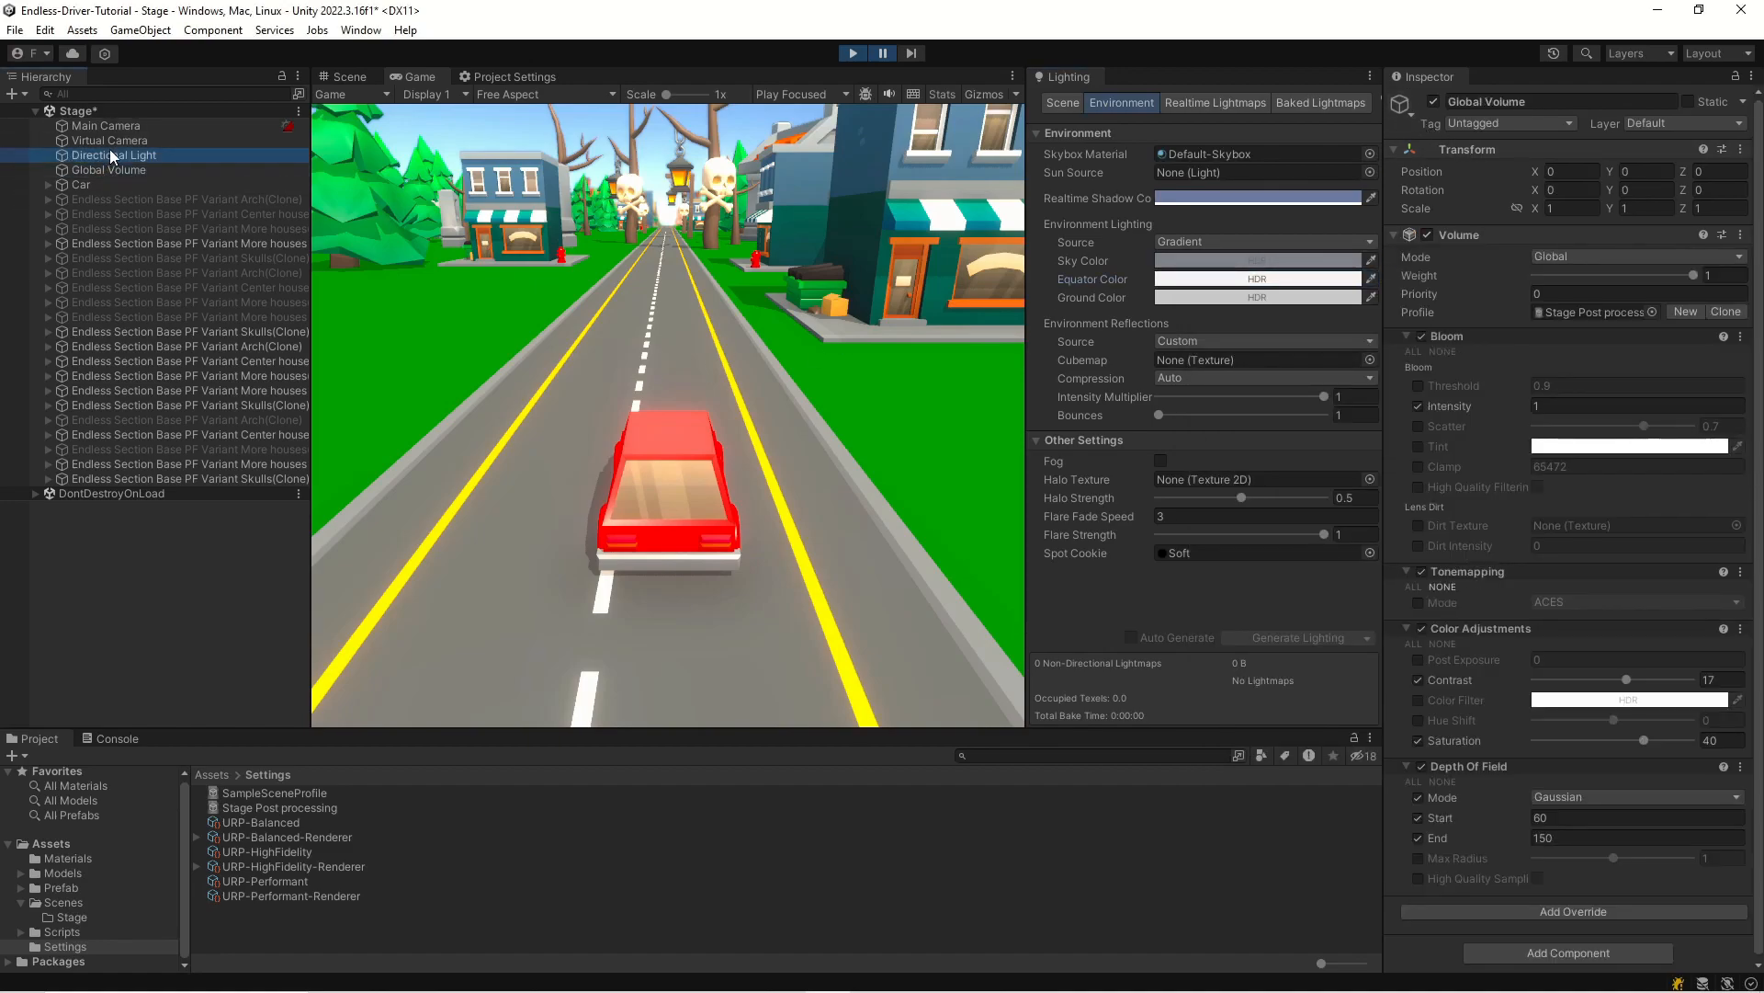
left_click(1434, 407)
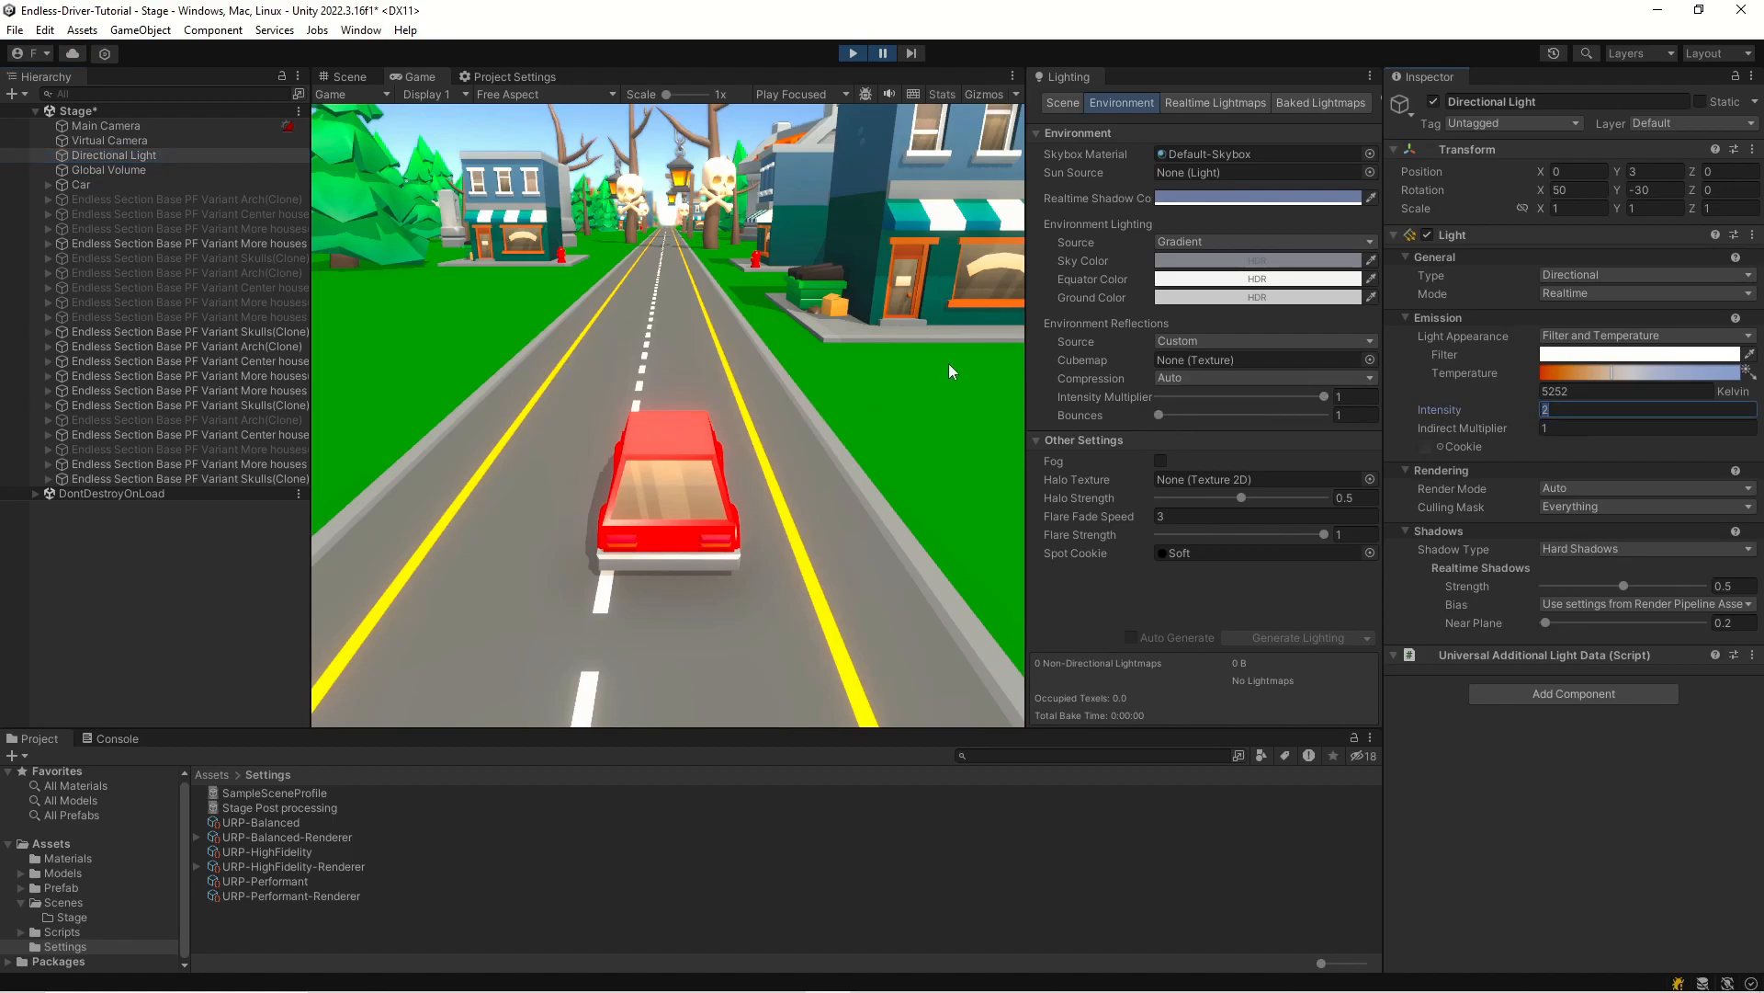
type("1")
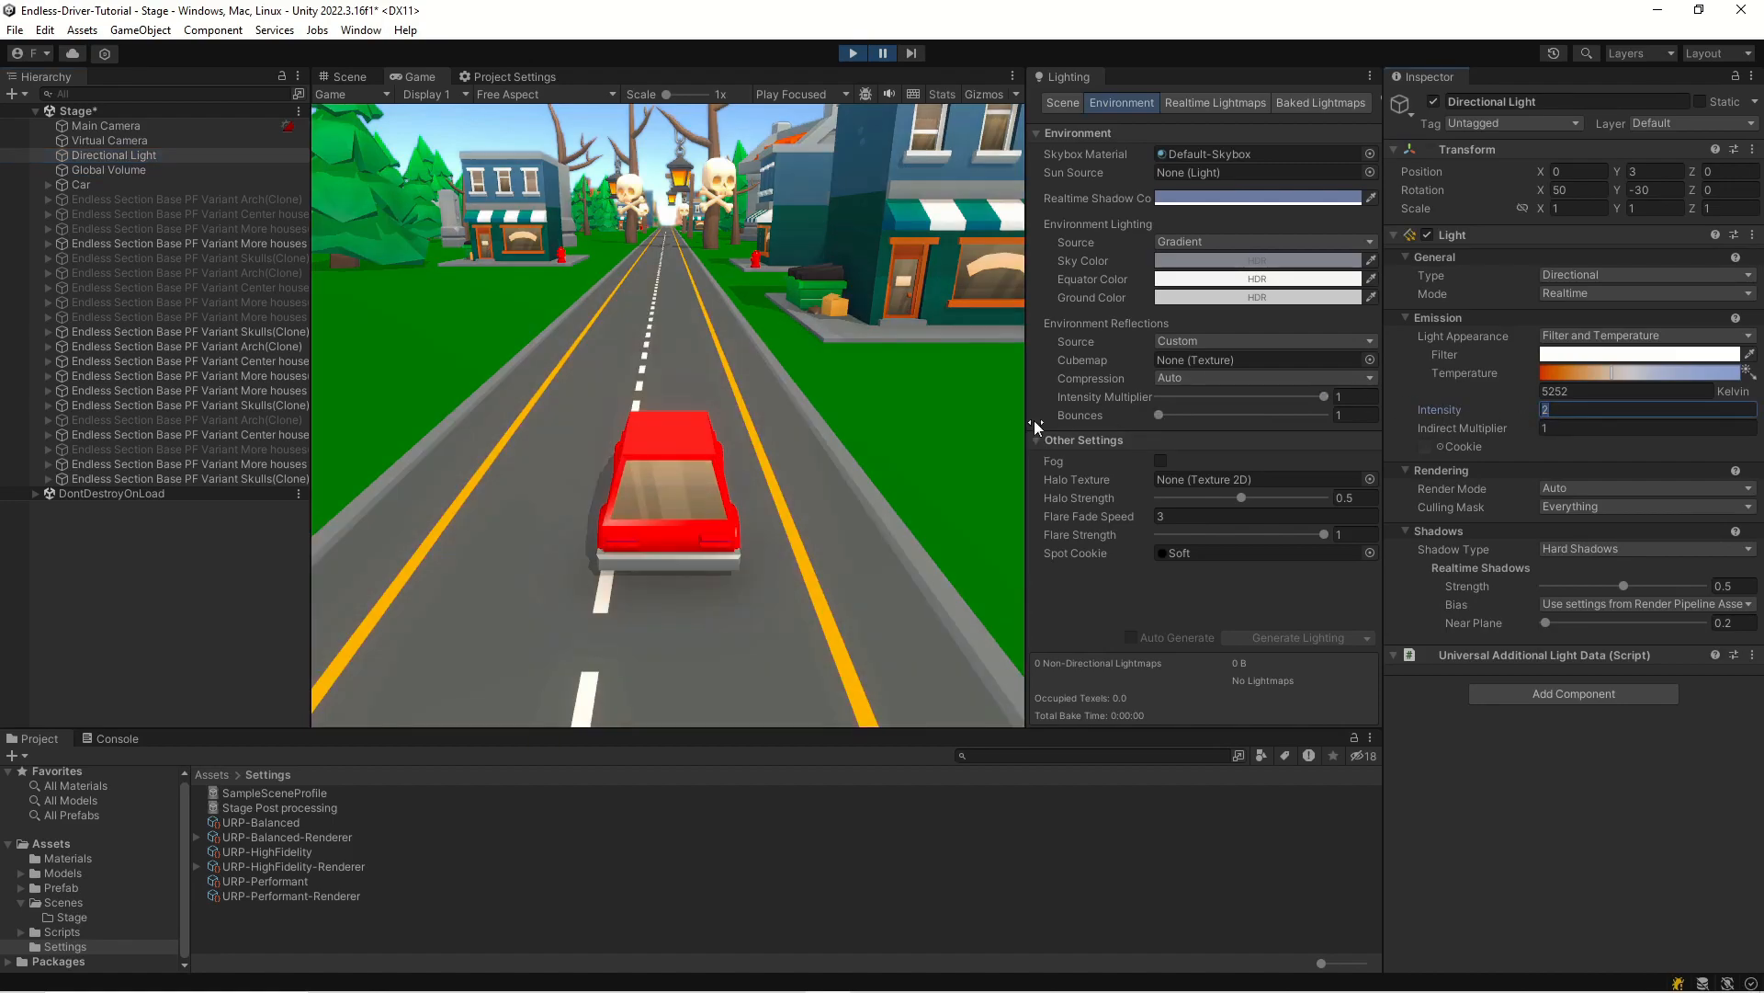
type(".5")
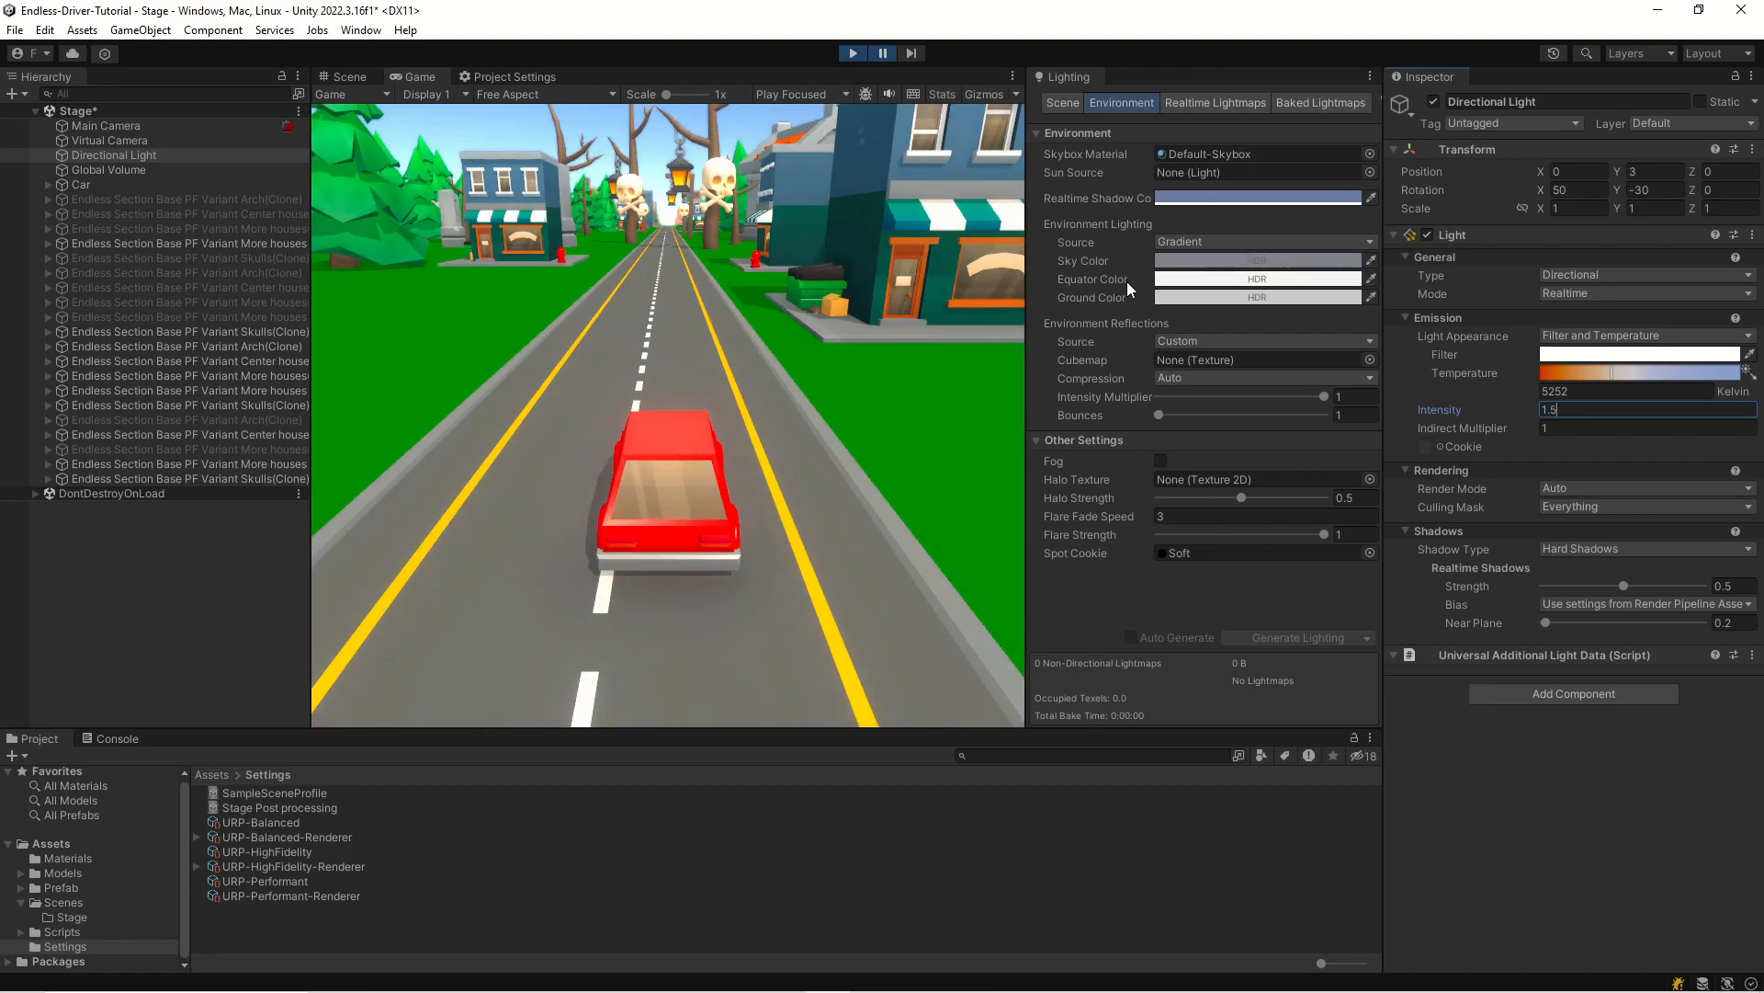
- Darken the environment's Equator Color to a neutral light grey with saturation 0 and a brightness value of 70
left_click(1184, 278)
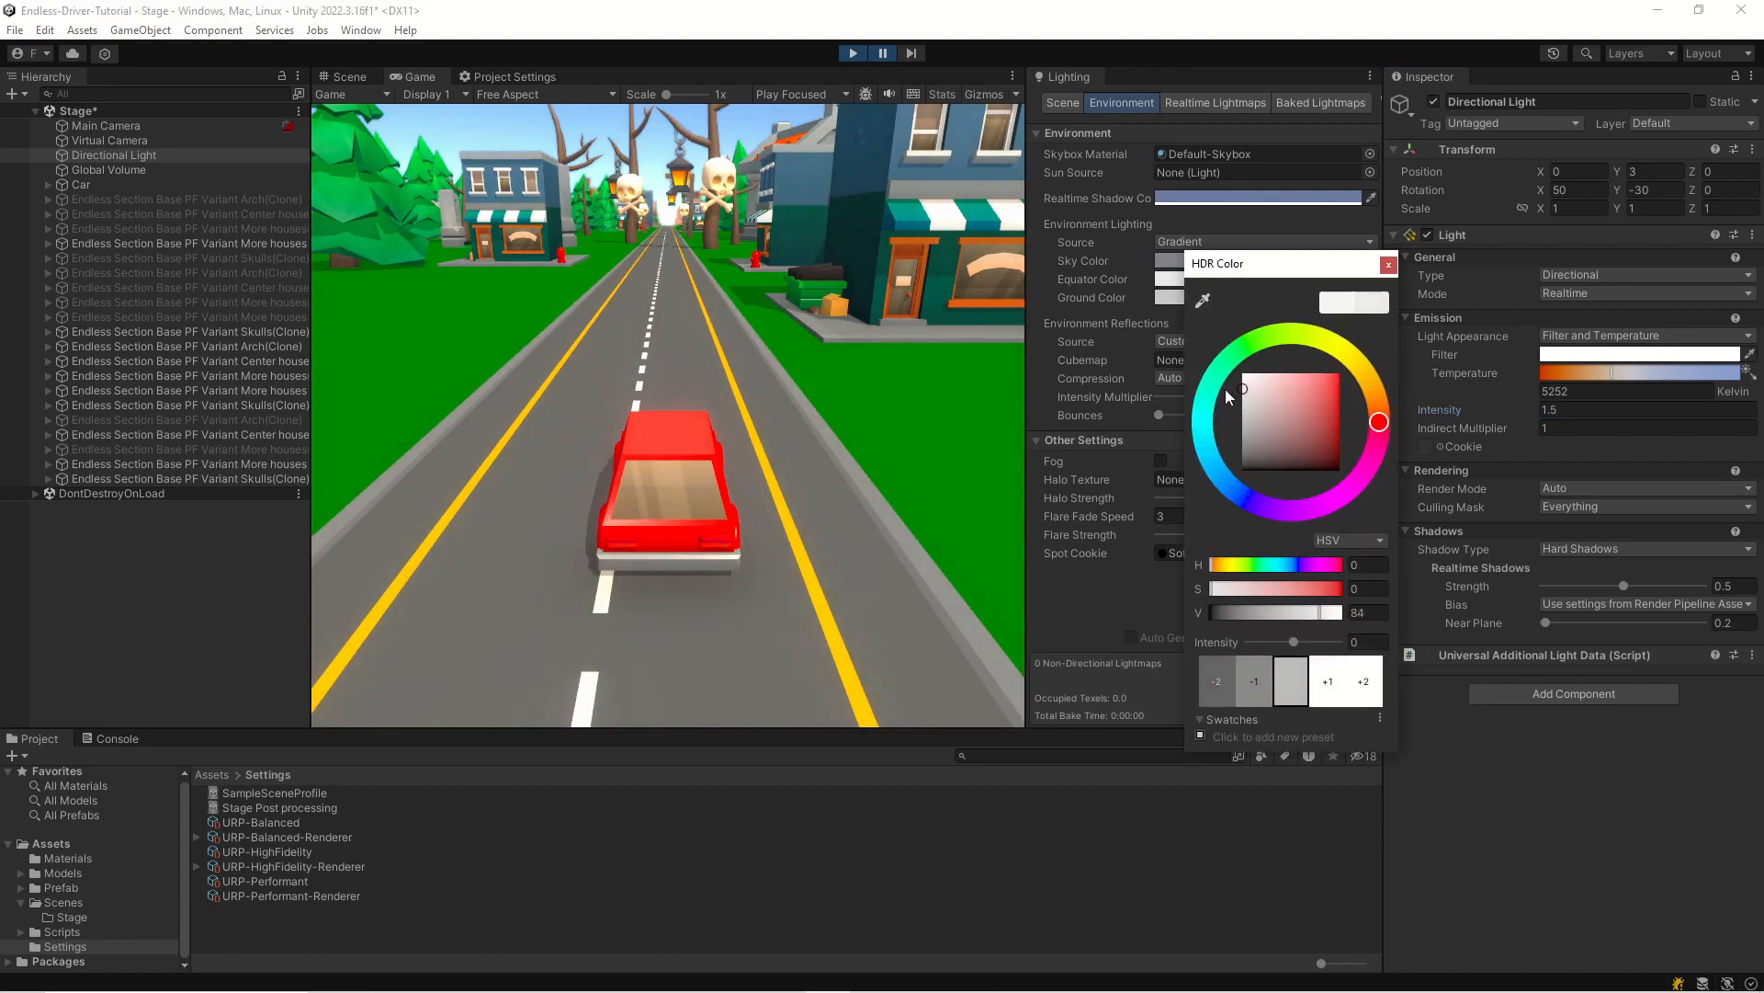
mouse_move(1213, 386)
left_mouse_down()
mouse_move(1204, 445)
mouse_move(1173, 404)
left_mouse_up()
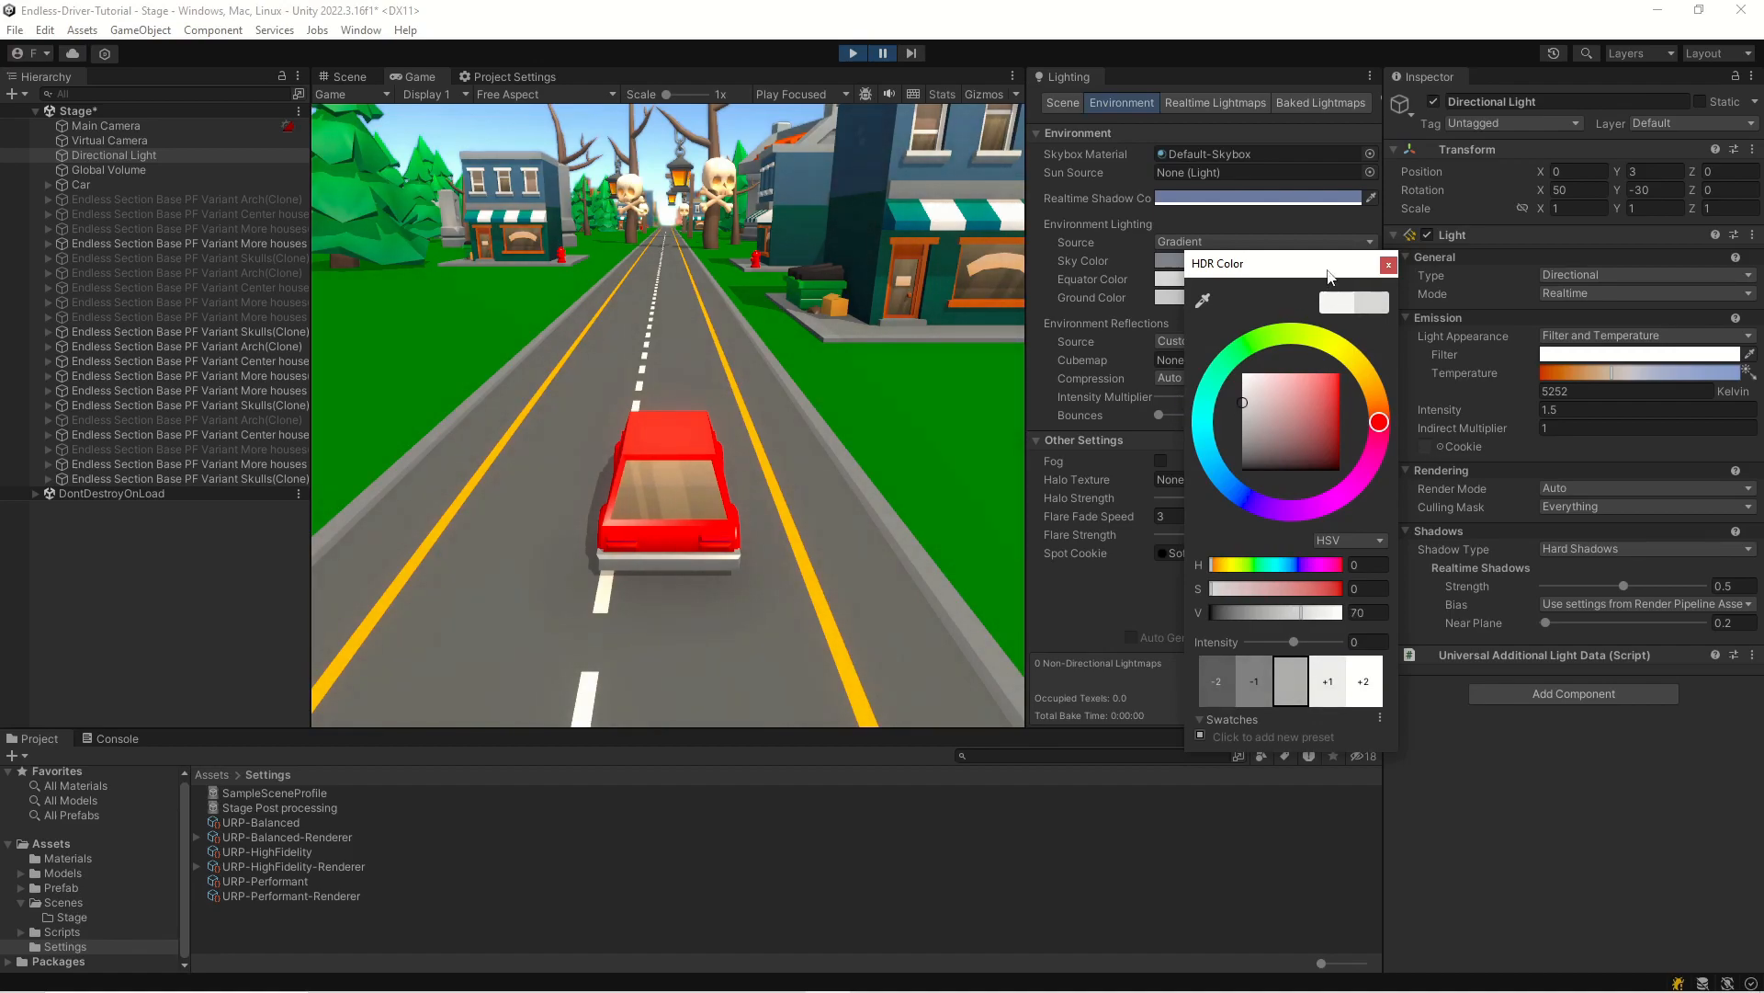
left_click(1389, 265)
left_click(1556, 405)
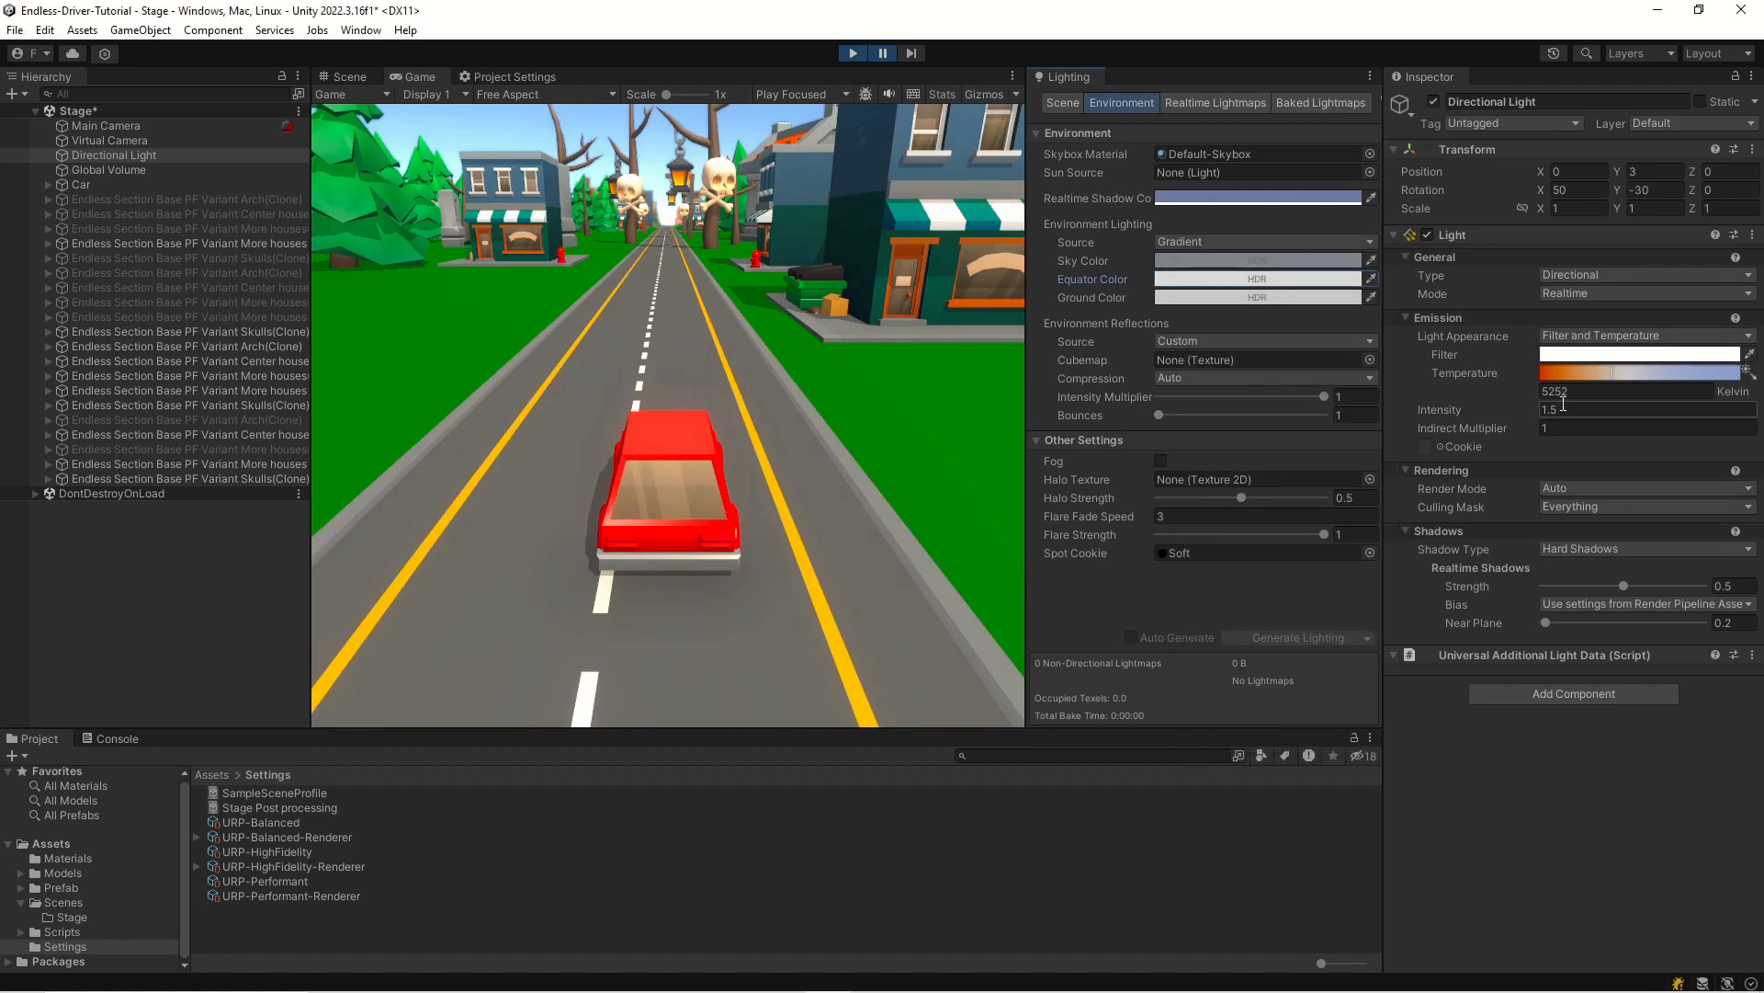
- Check the Equator Color in RGB 0-255 mode, return to HSV, and save the light grey as a swatch preset
left_click(1185, 281)
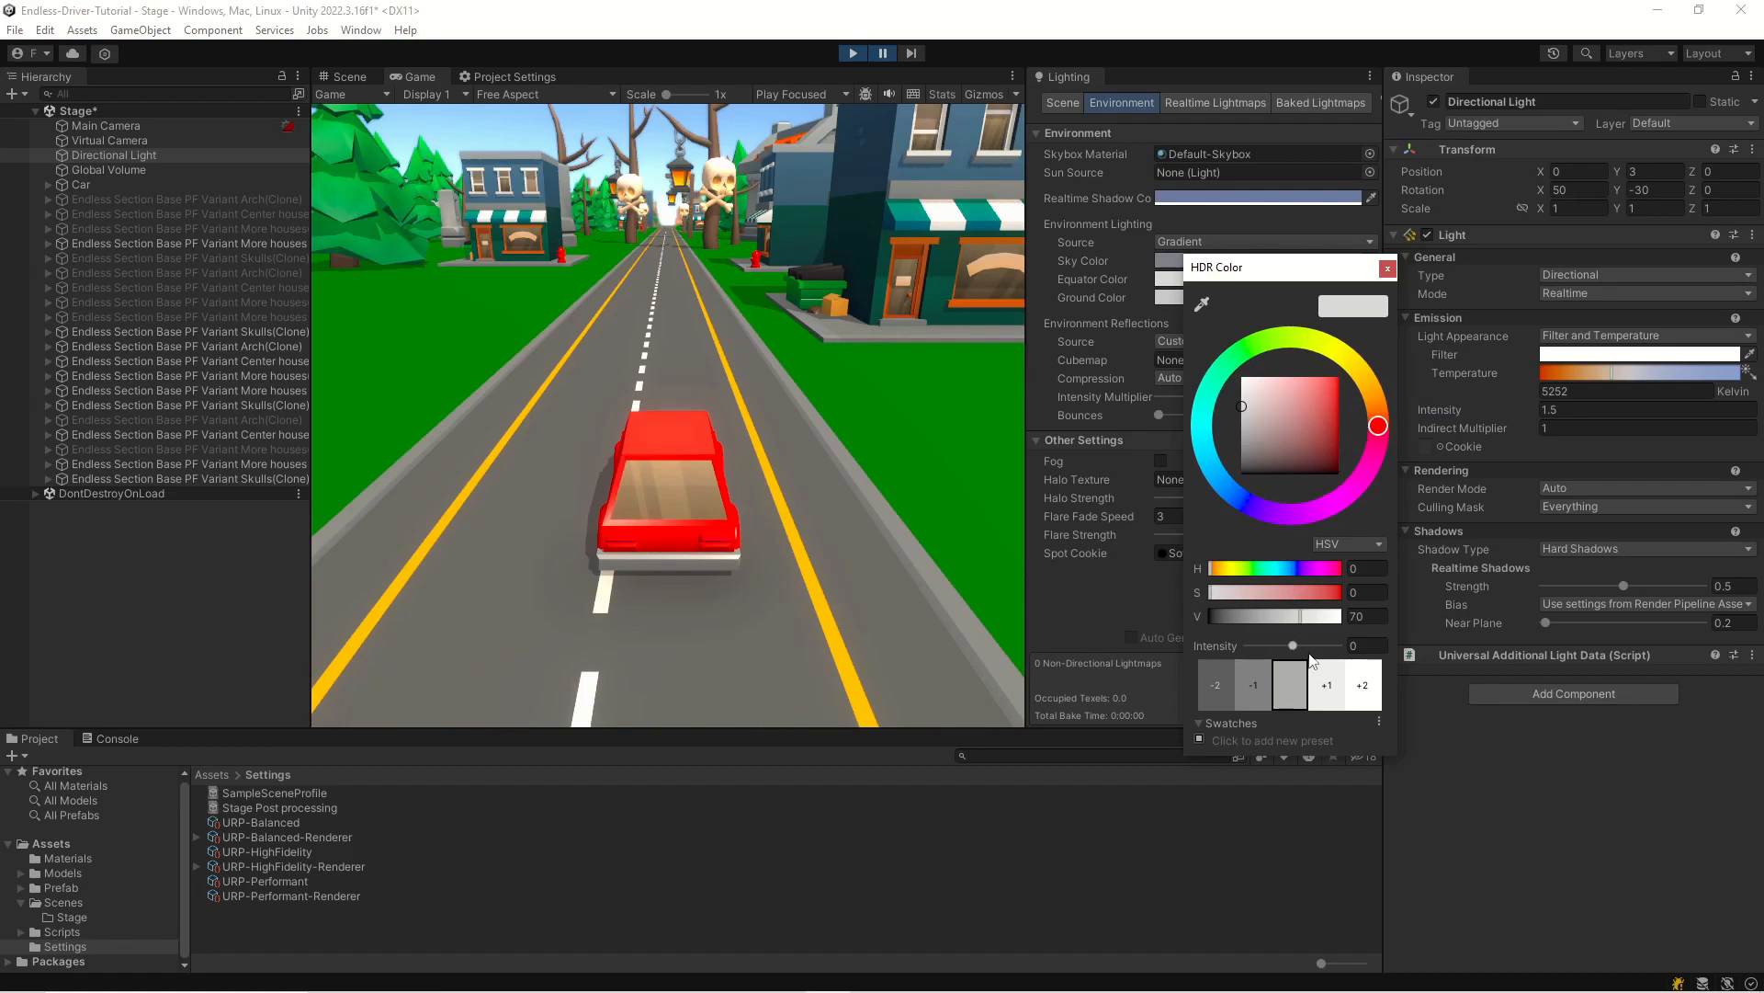
left_click(1349, 544)
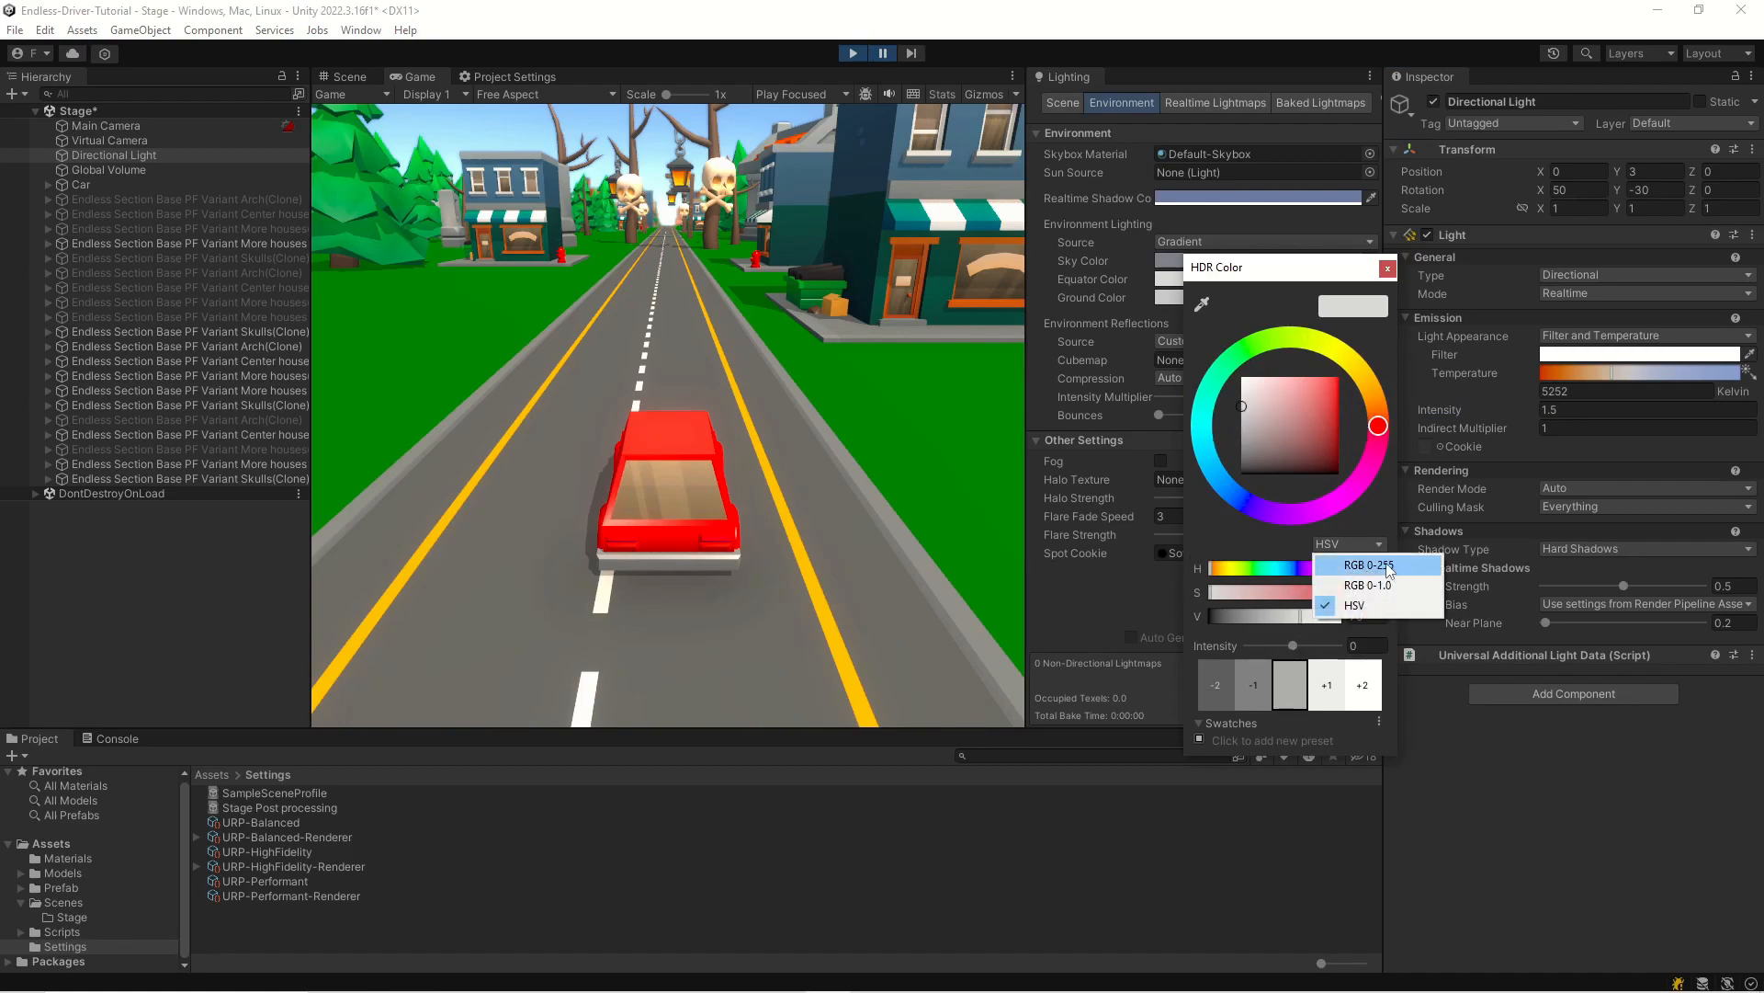
left_click(1388, 567)
left_click(1364, 544)
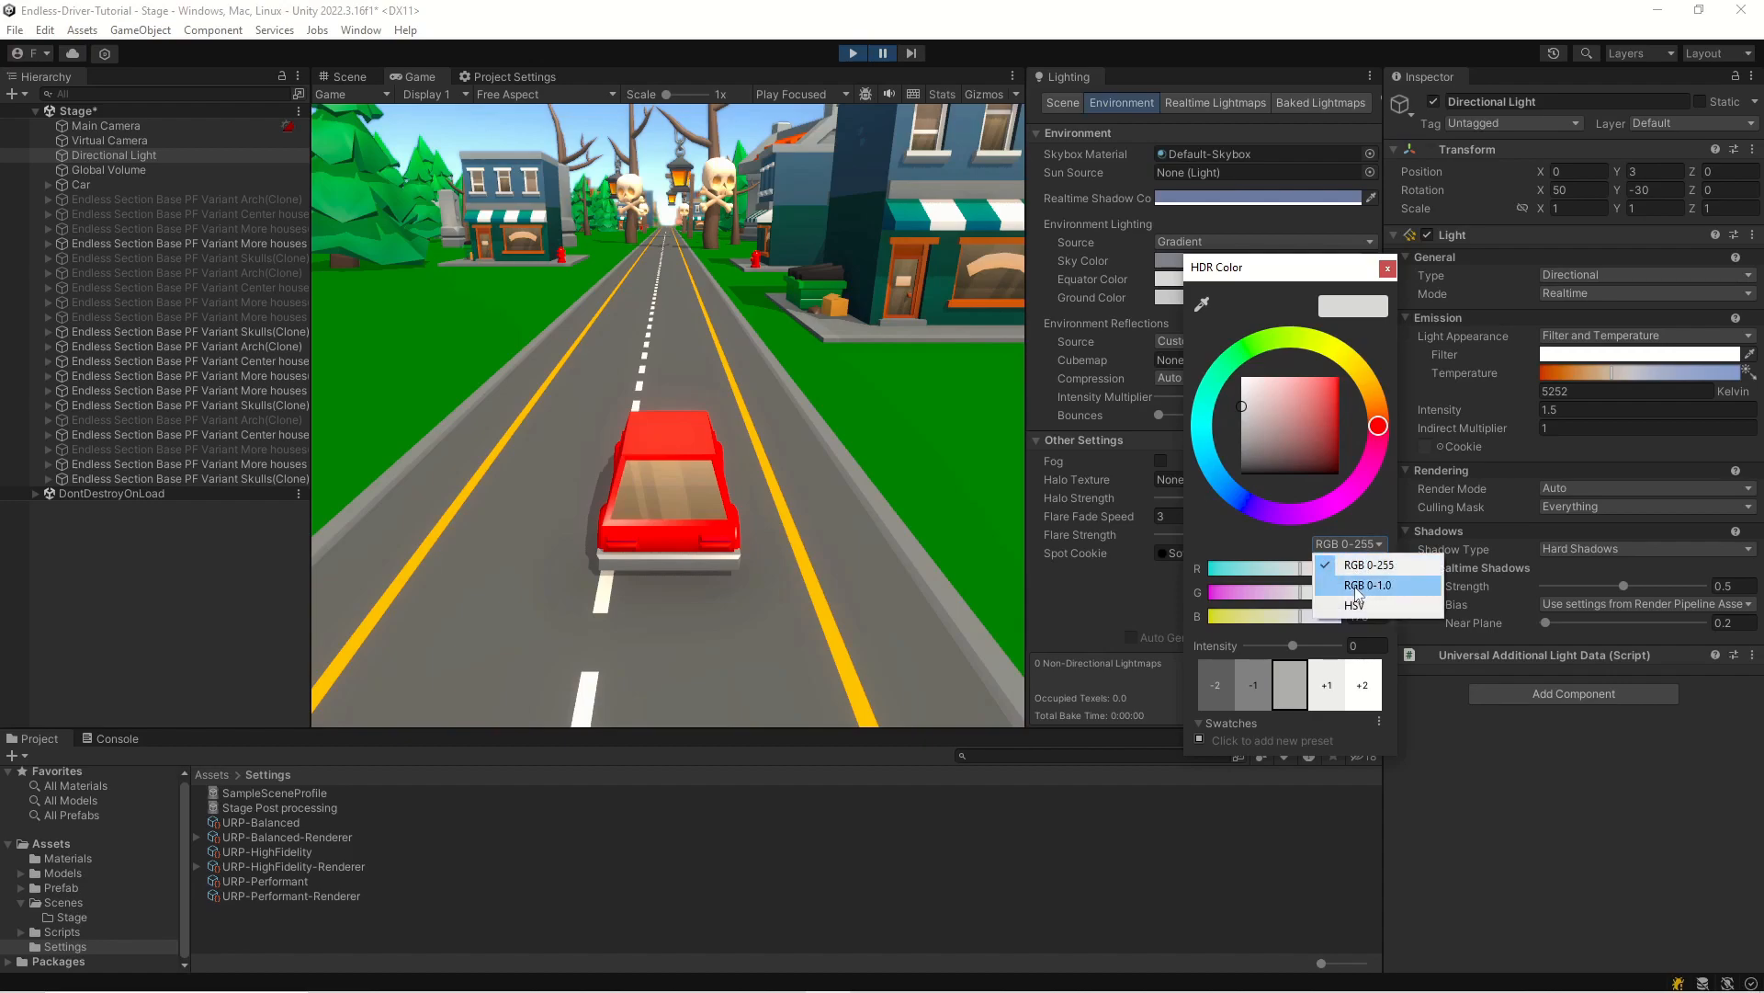
left_click(1338, 610)
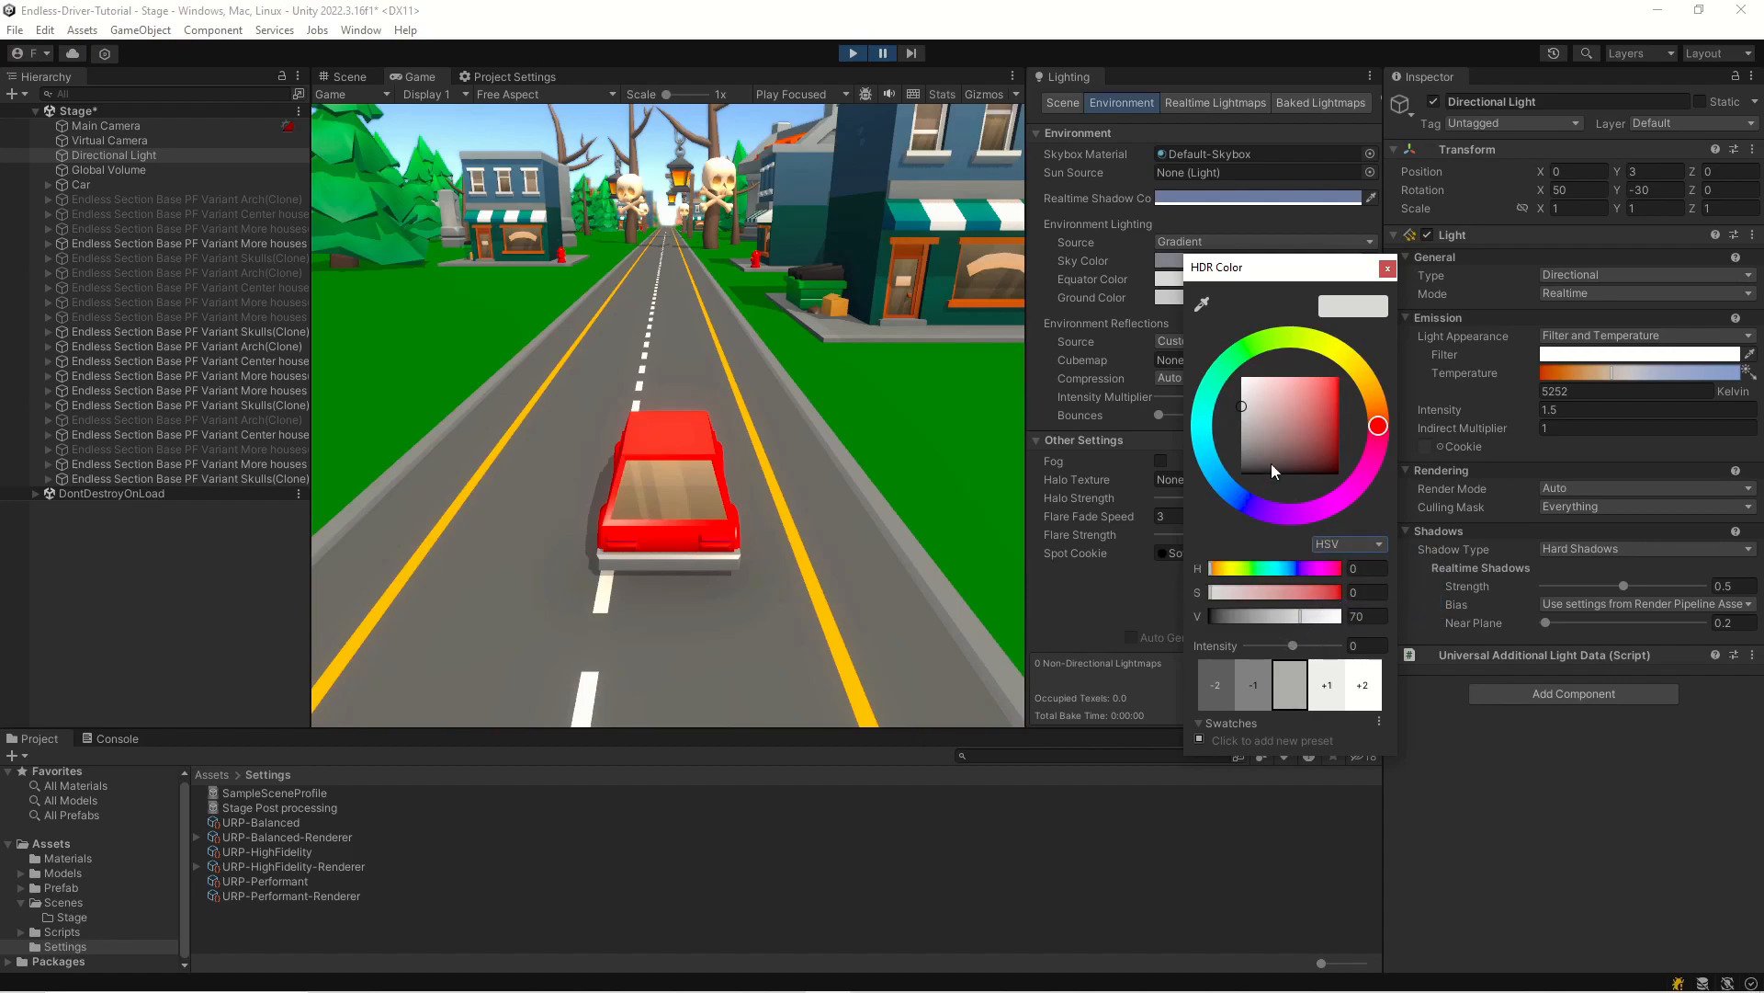
left_click_drag(1252, 408, 1219, 405)
left_click(1197, 739)
left_click(1387, 268)
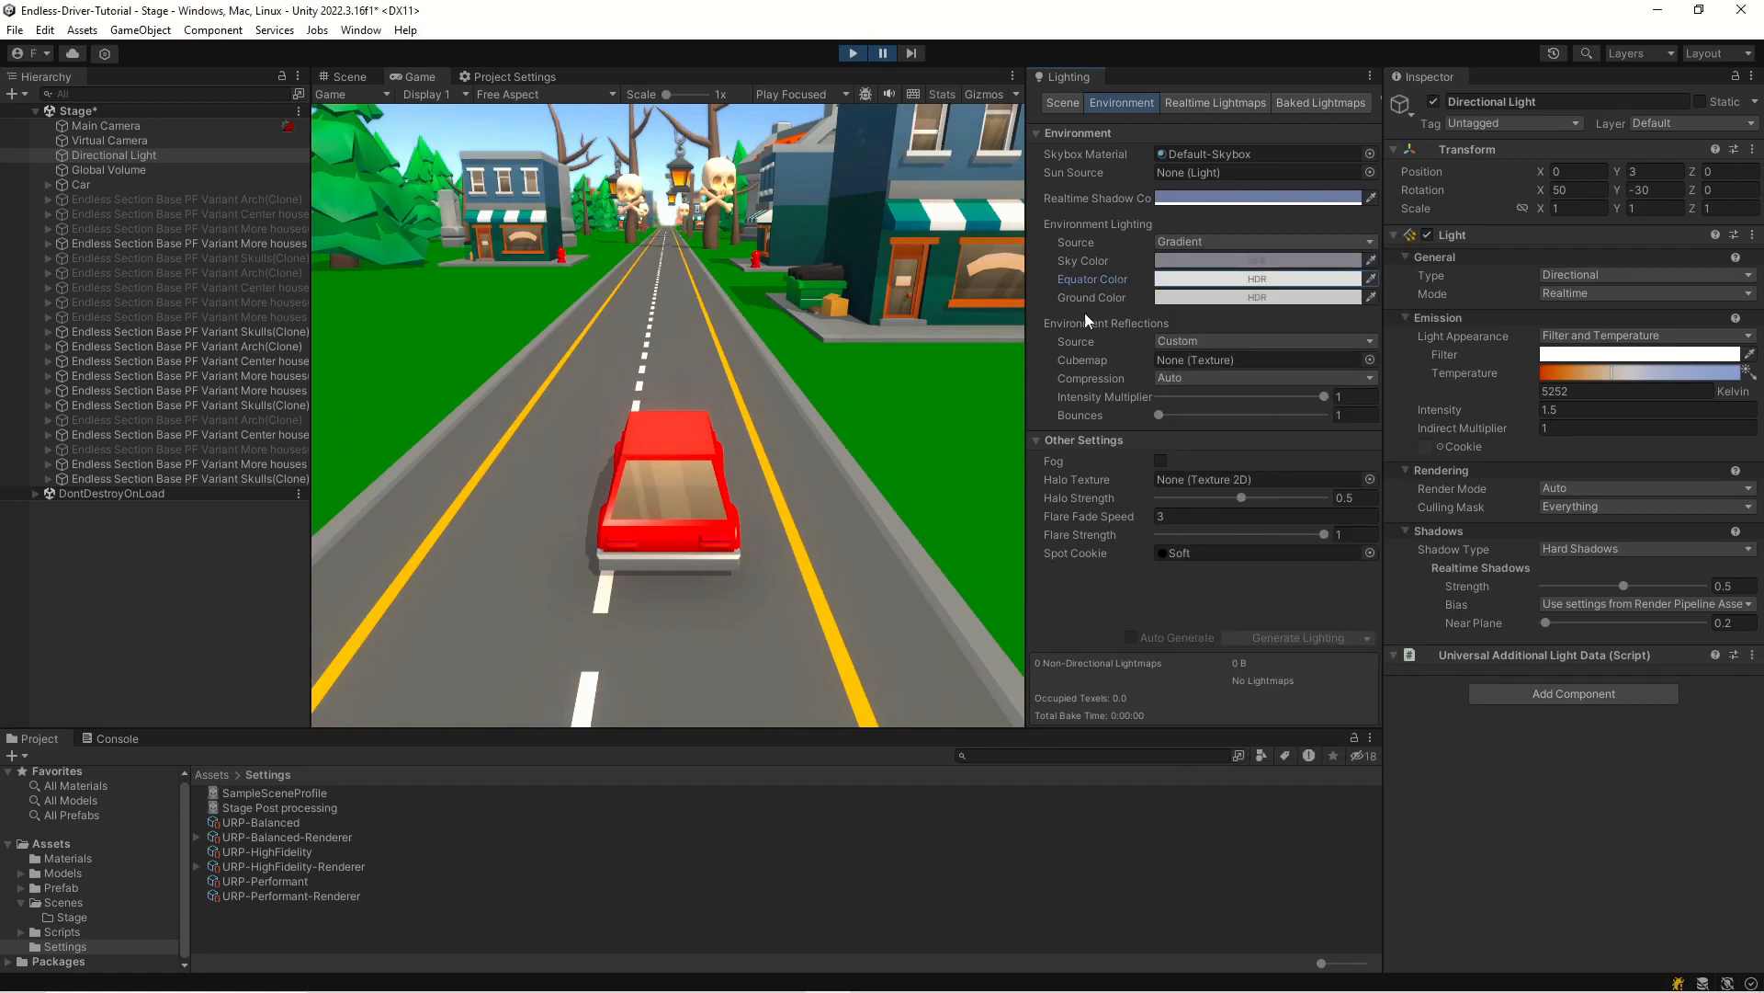
- Stop the game and apply the saved light grey swatch to the environment's Equator Color
left_click(854, 53)
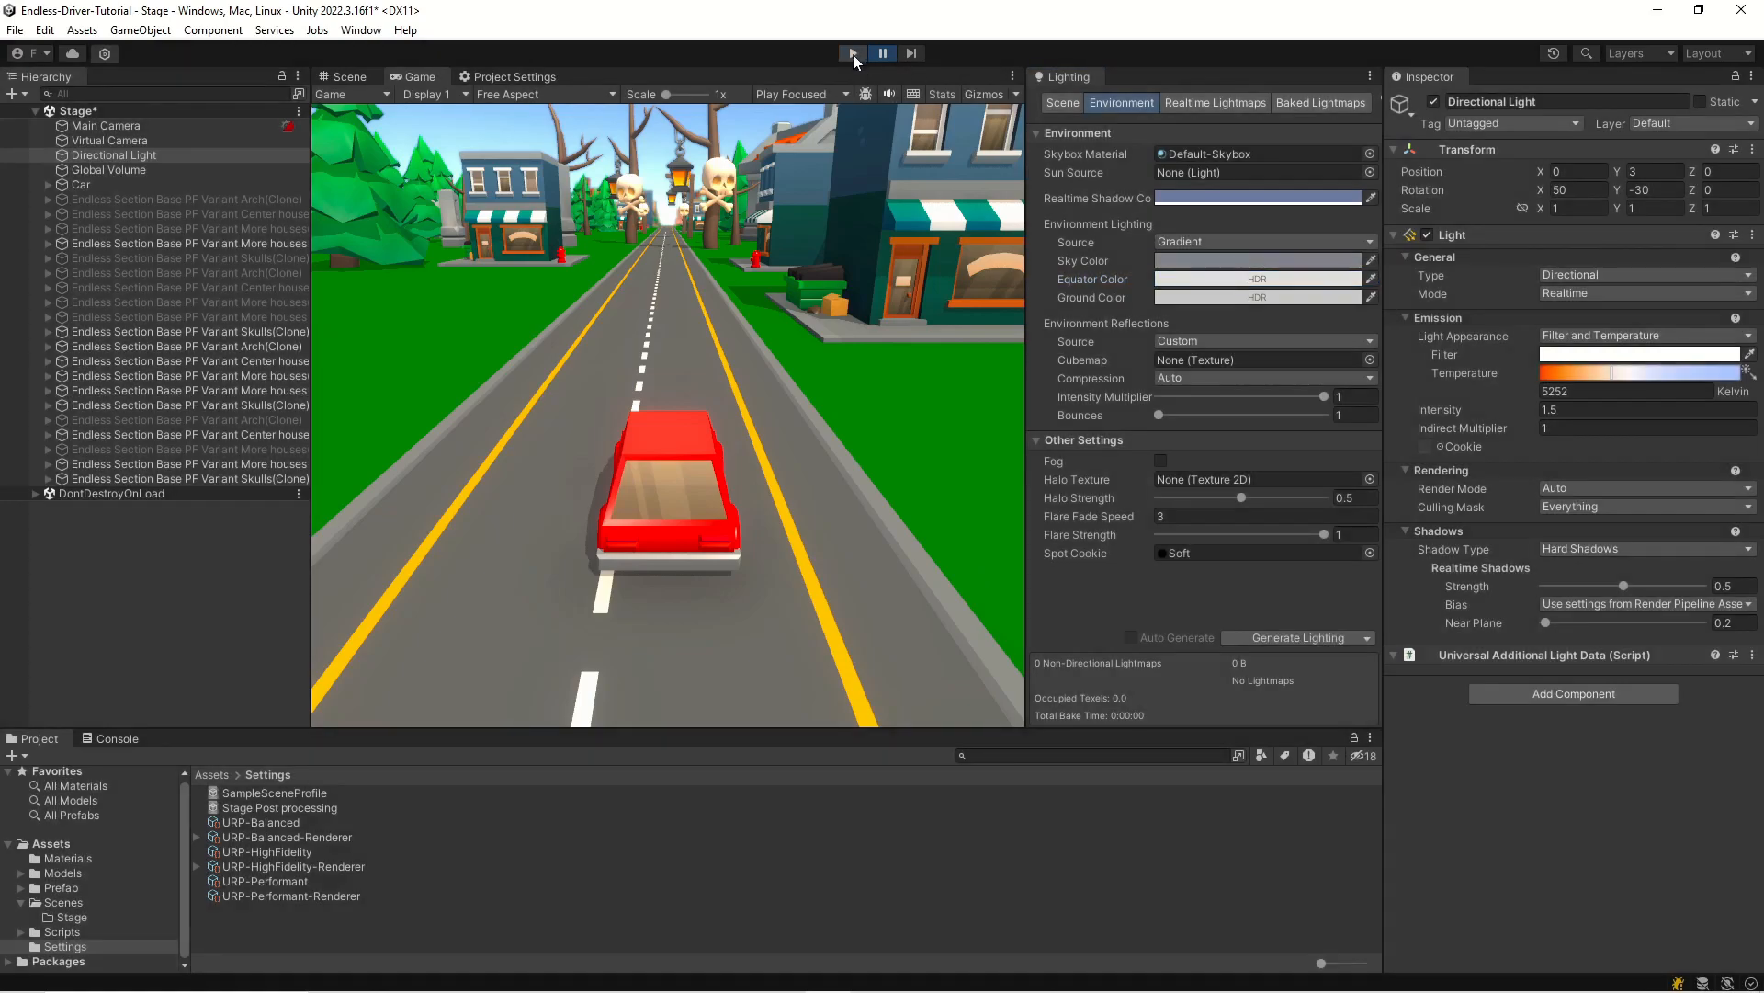
left_click(1184, 280)
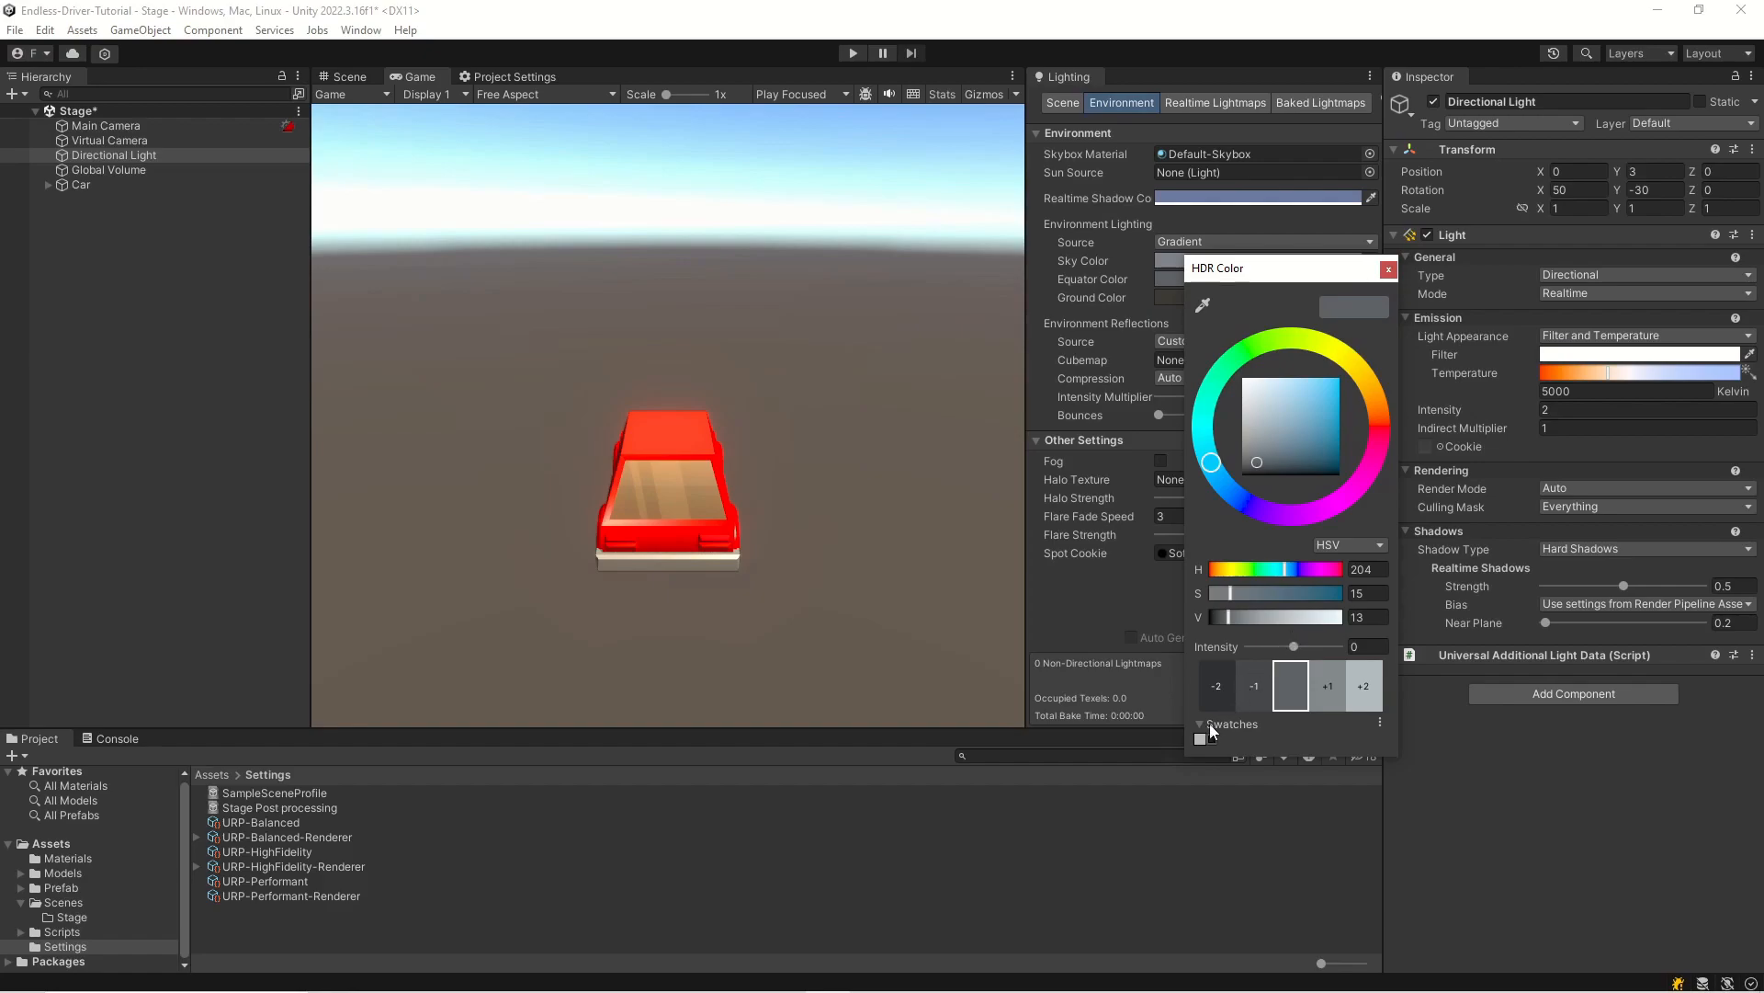
left_click(1387, 268)
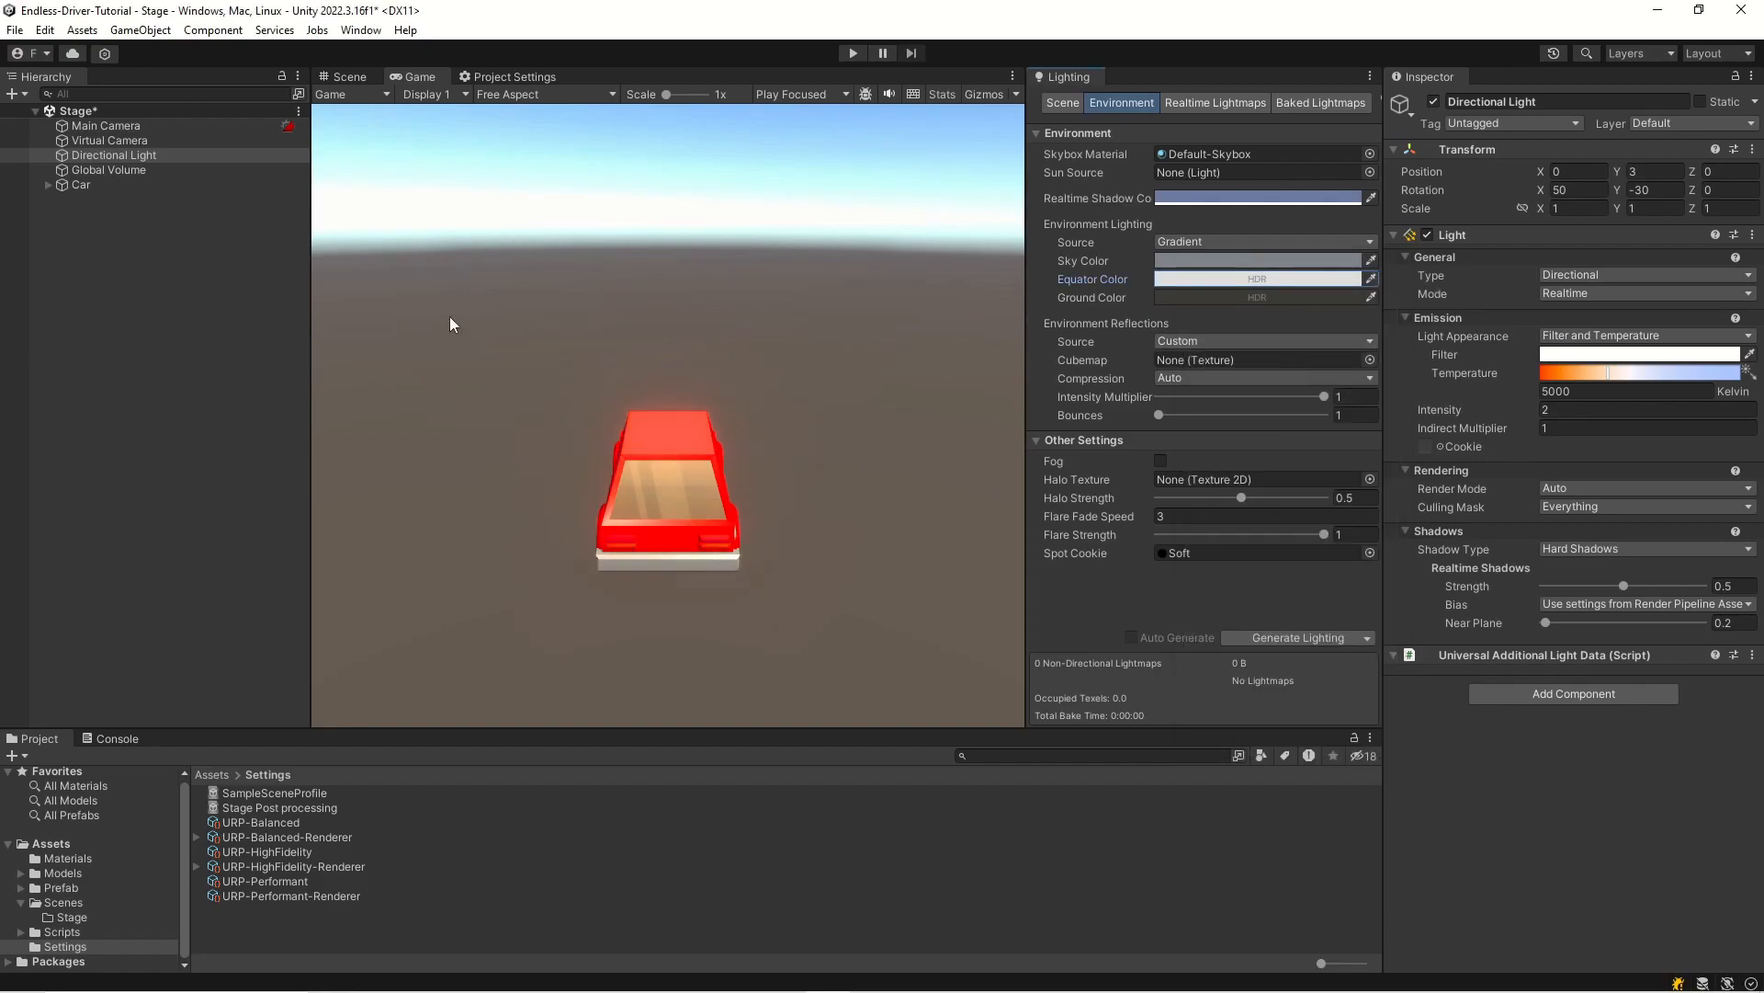
- Set the Directional Light's intensity to 1.5 outside play mode and run the game
left_click_drag(1560, 410, 1470, 403)
type("1.5")
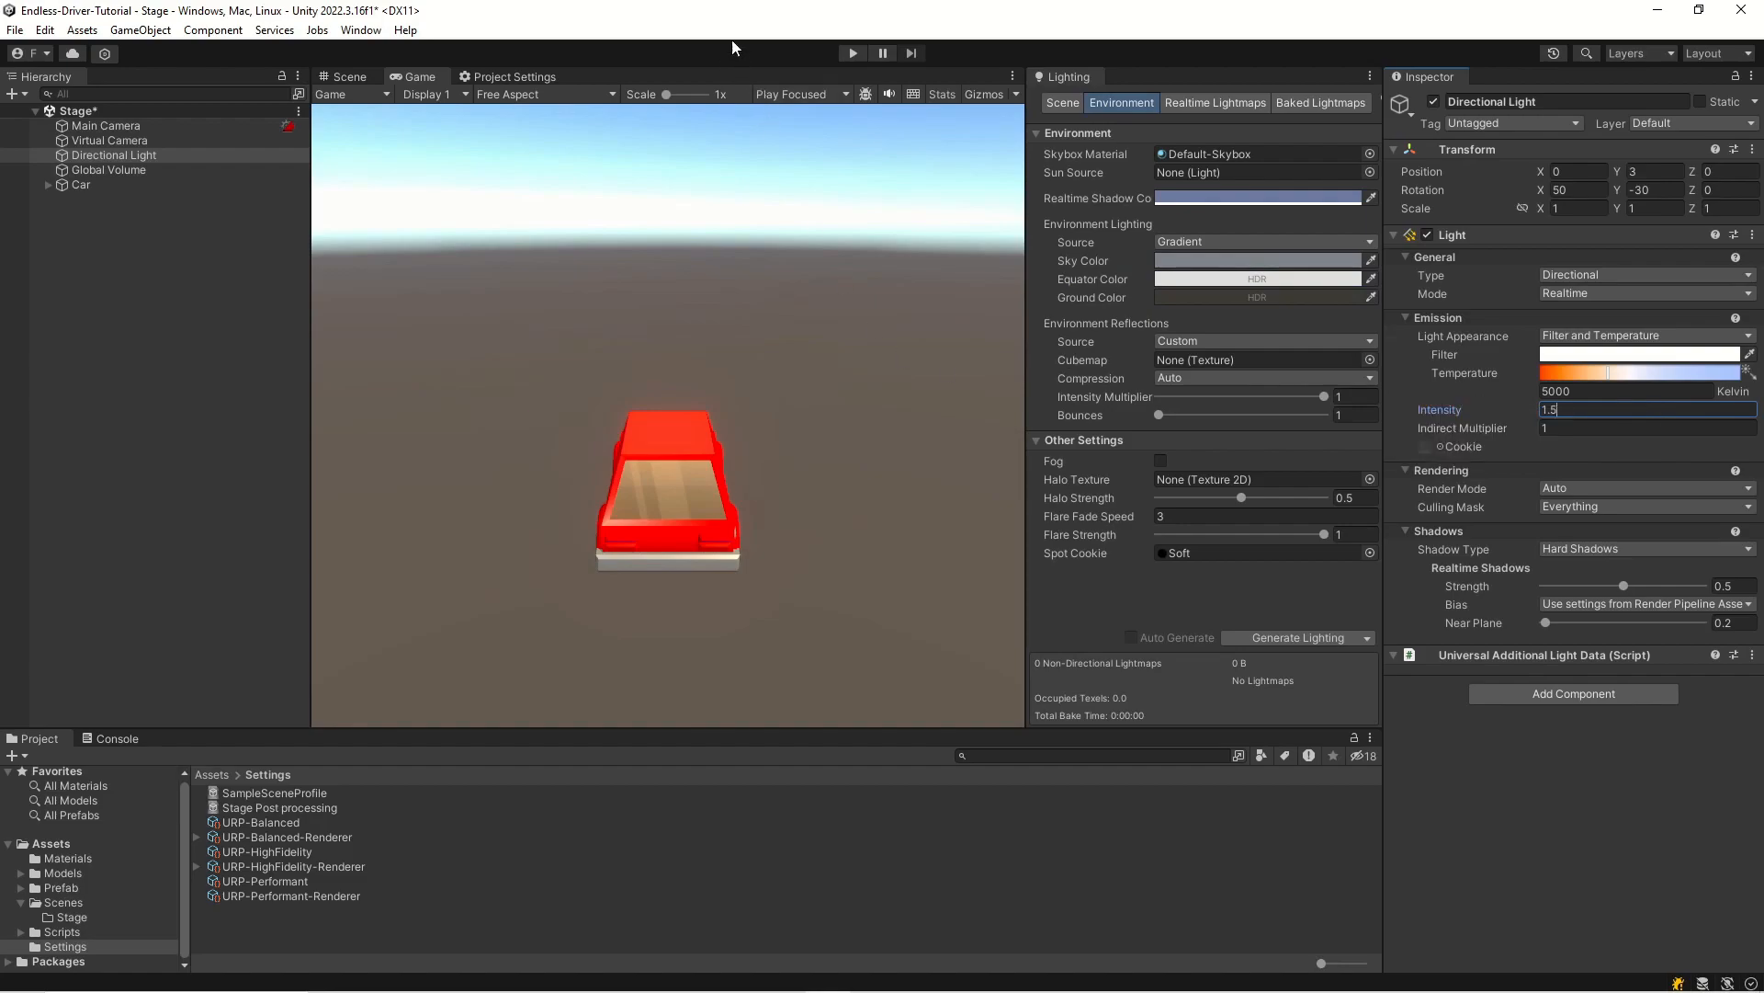
left_click(853, 54)
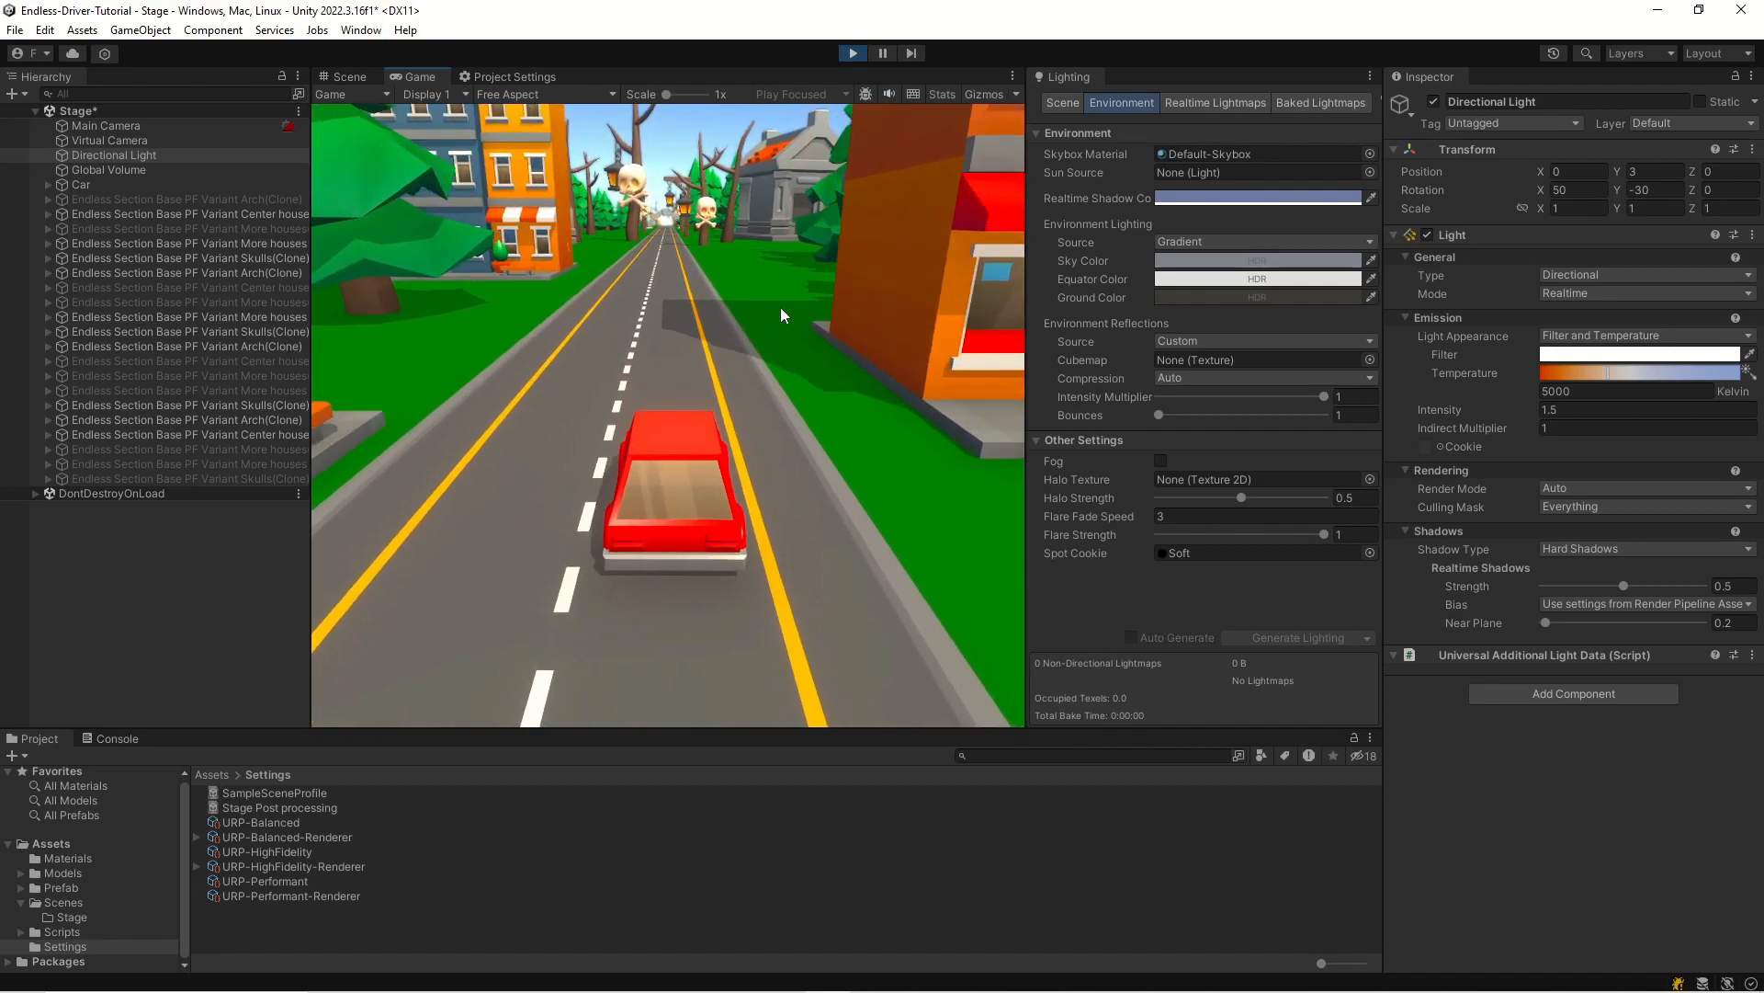
- Regroup the Lighting window with the Game view, then switch the Global Volume's Volume component off and on to compare the running game
left_click_drag(1077, 73, 602, 76)
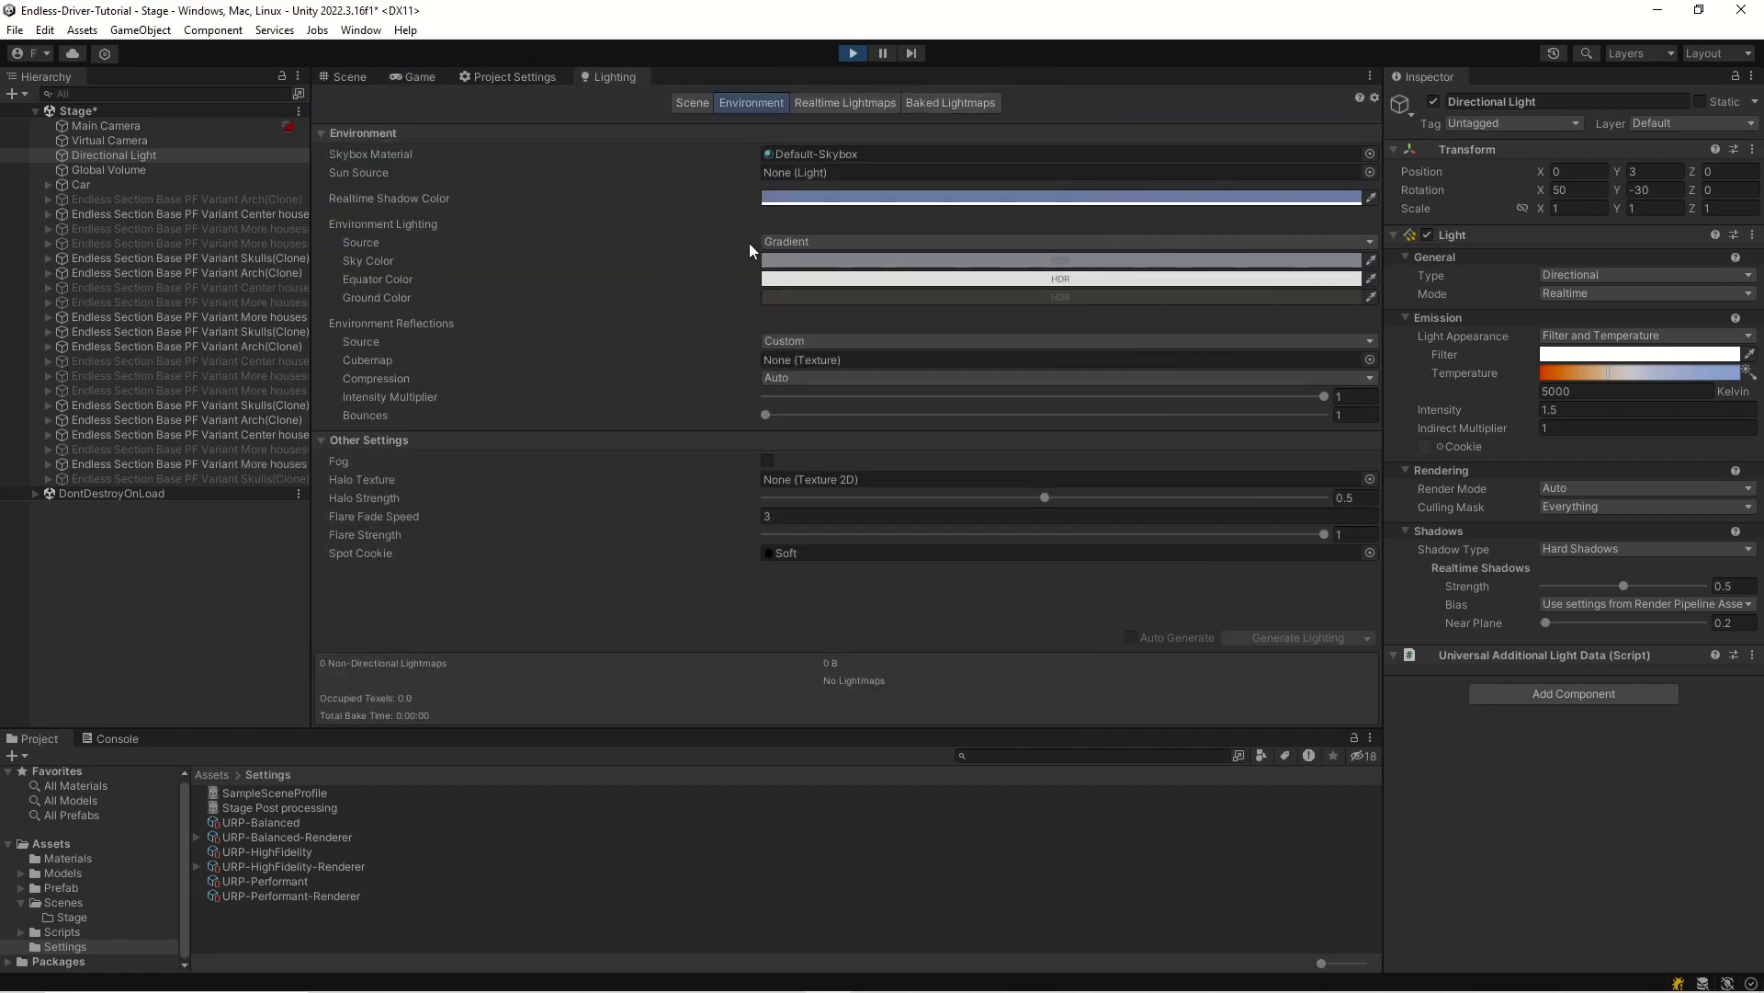
left_click(413, 77)
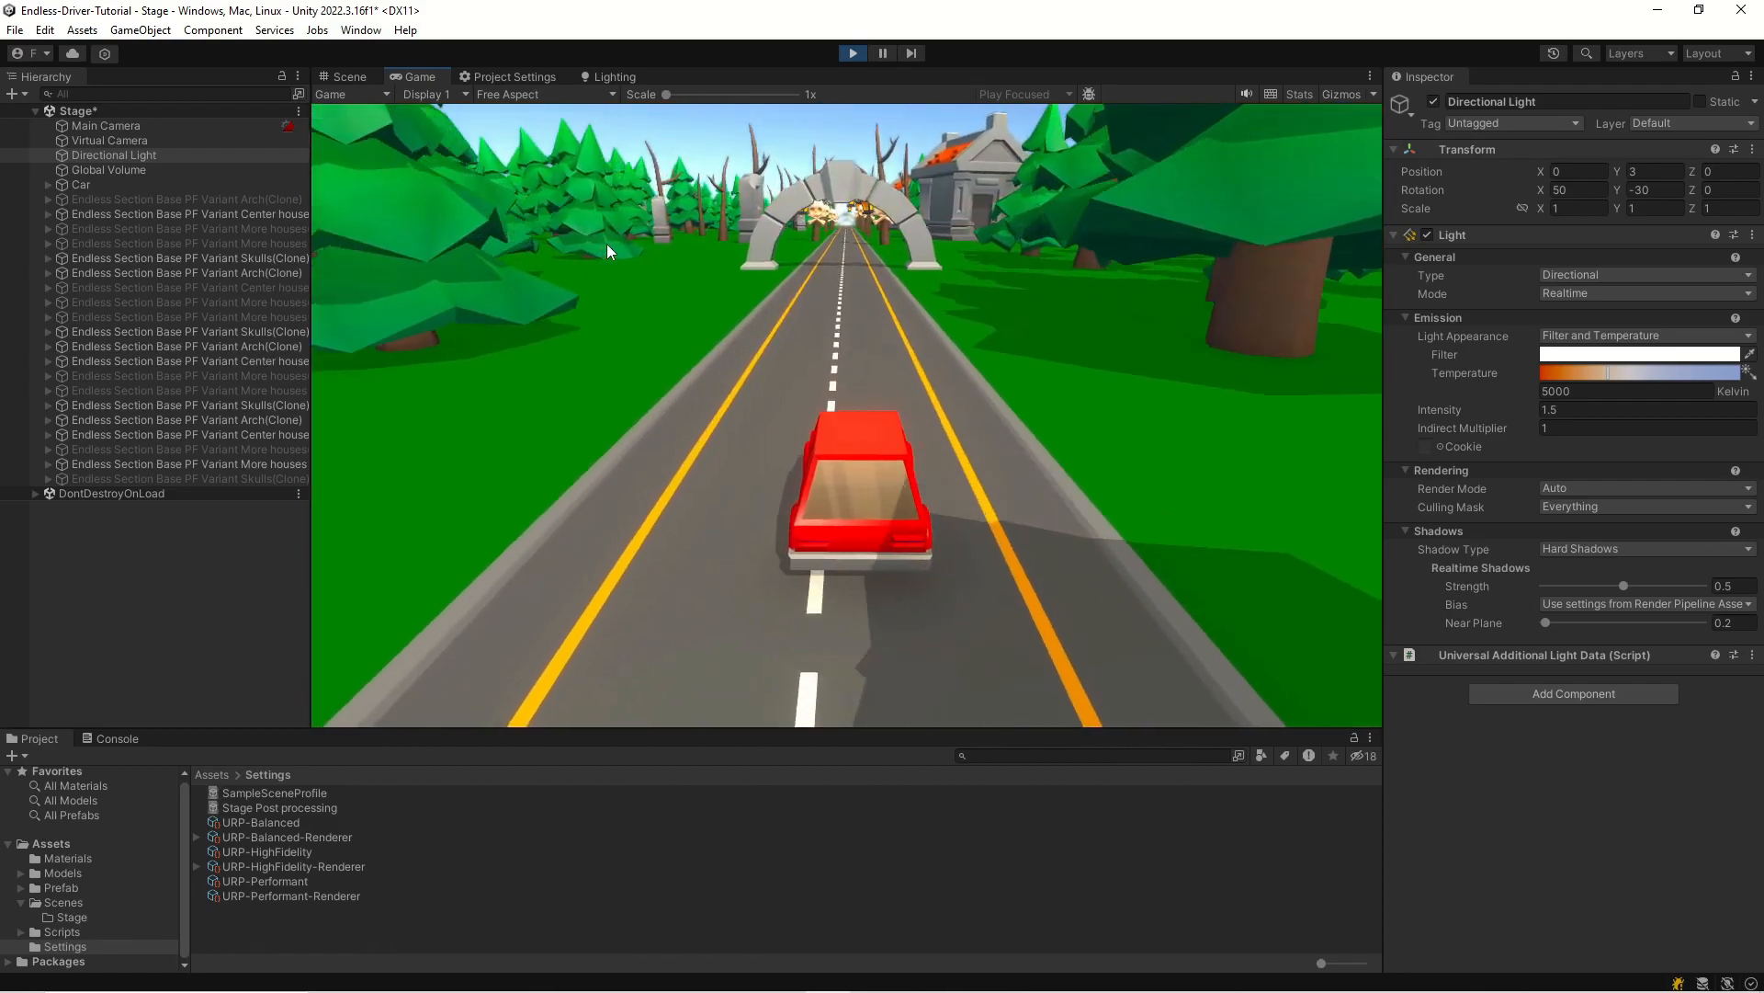
left_click(126, 170)
left_click(1428, 234)
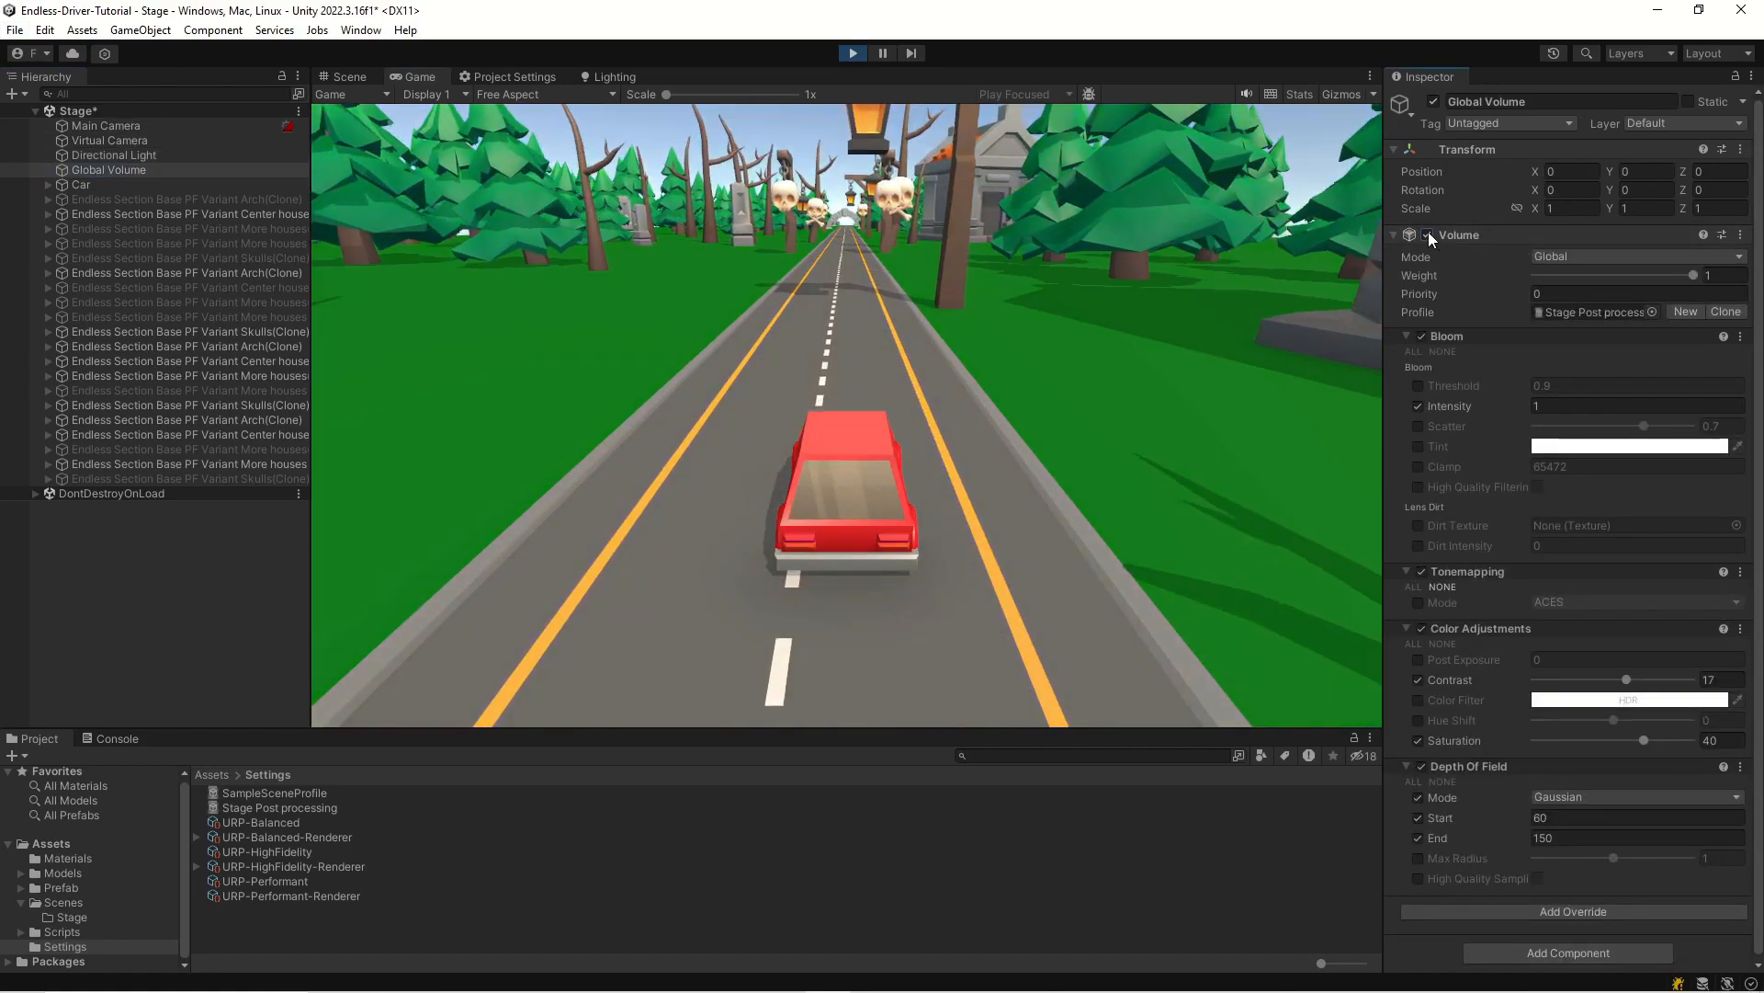
left_click(1428, 235)
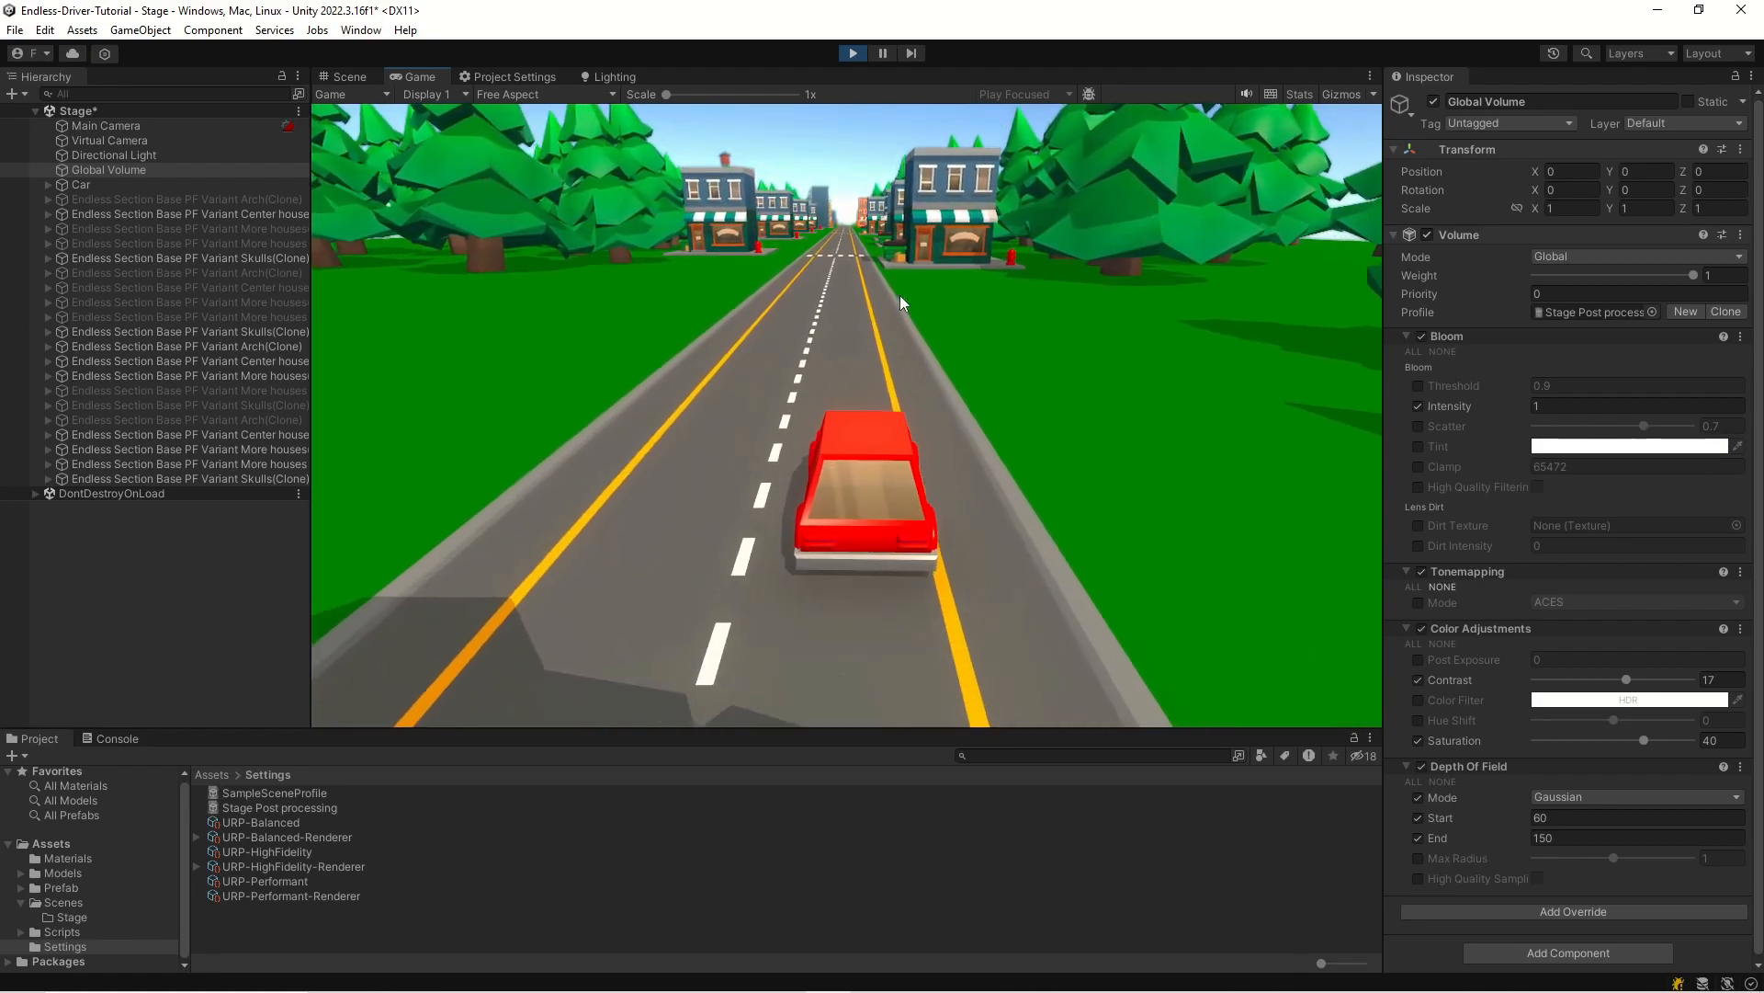
- Pause the game and add a Lift, Gamma, Gain post-processing override to the Global Volume
left_click(884, 55)
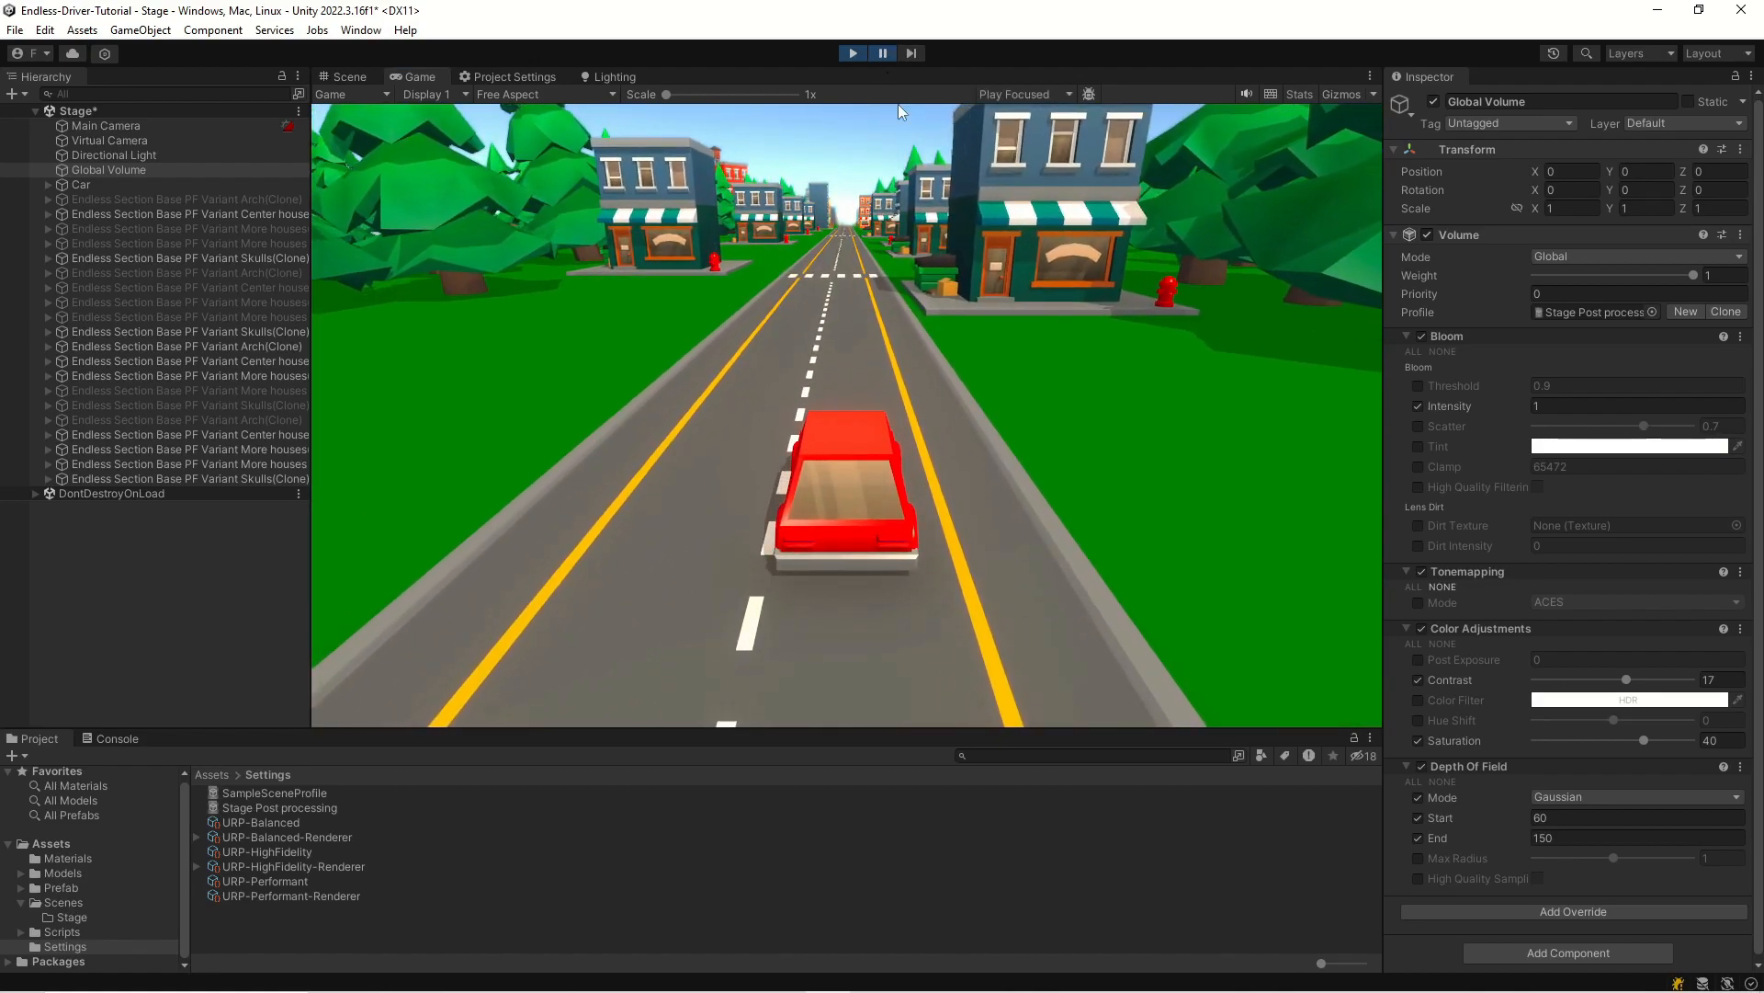
left_click(1595, 908)
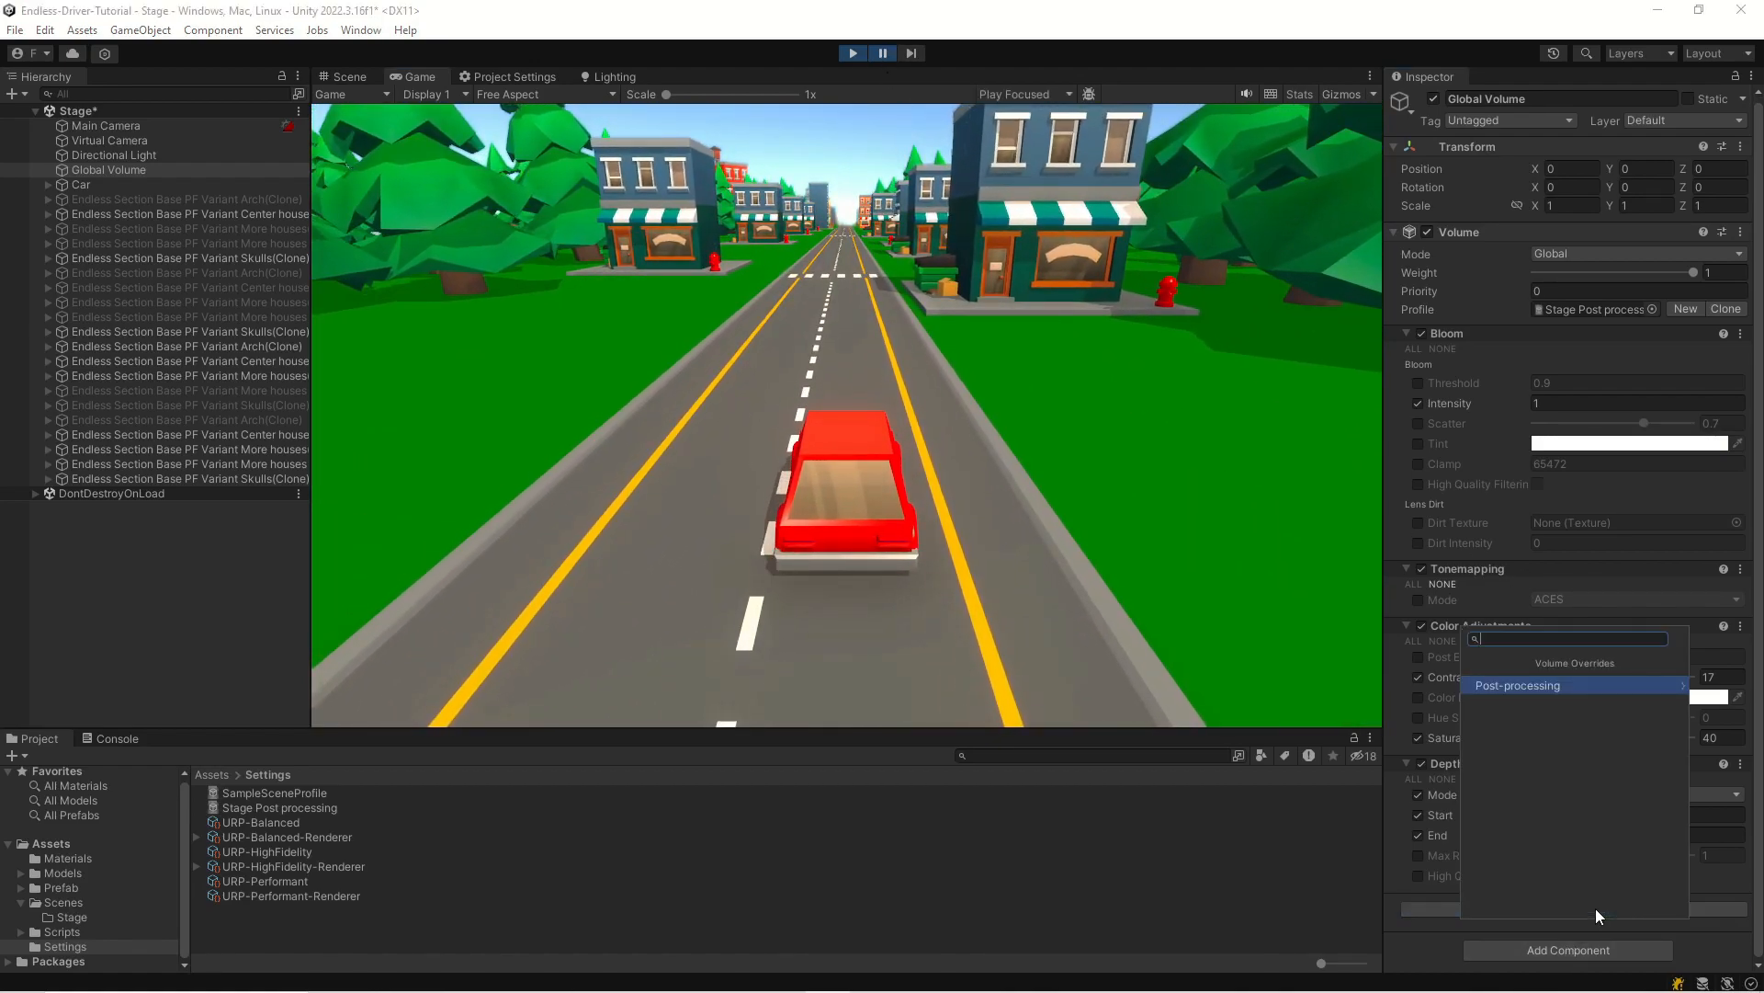
left_click(1532, 687)
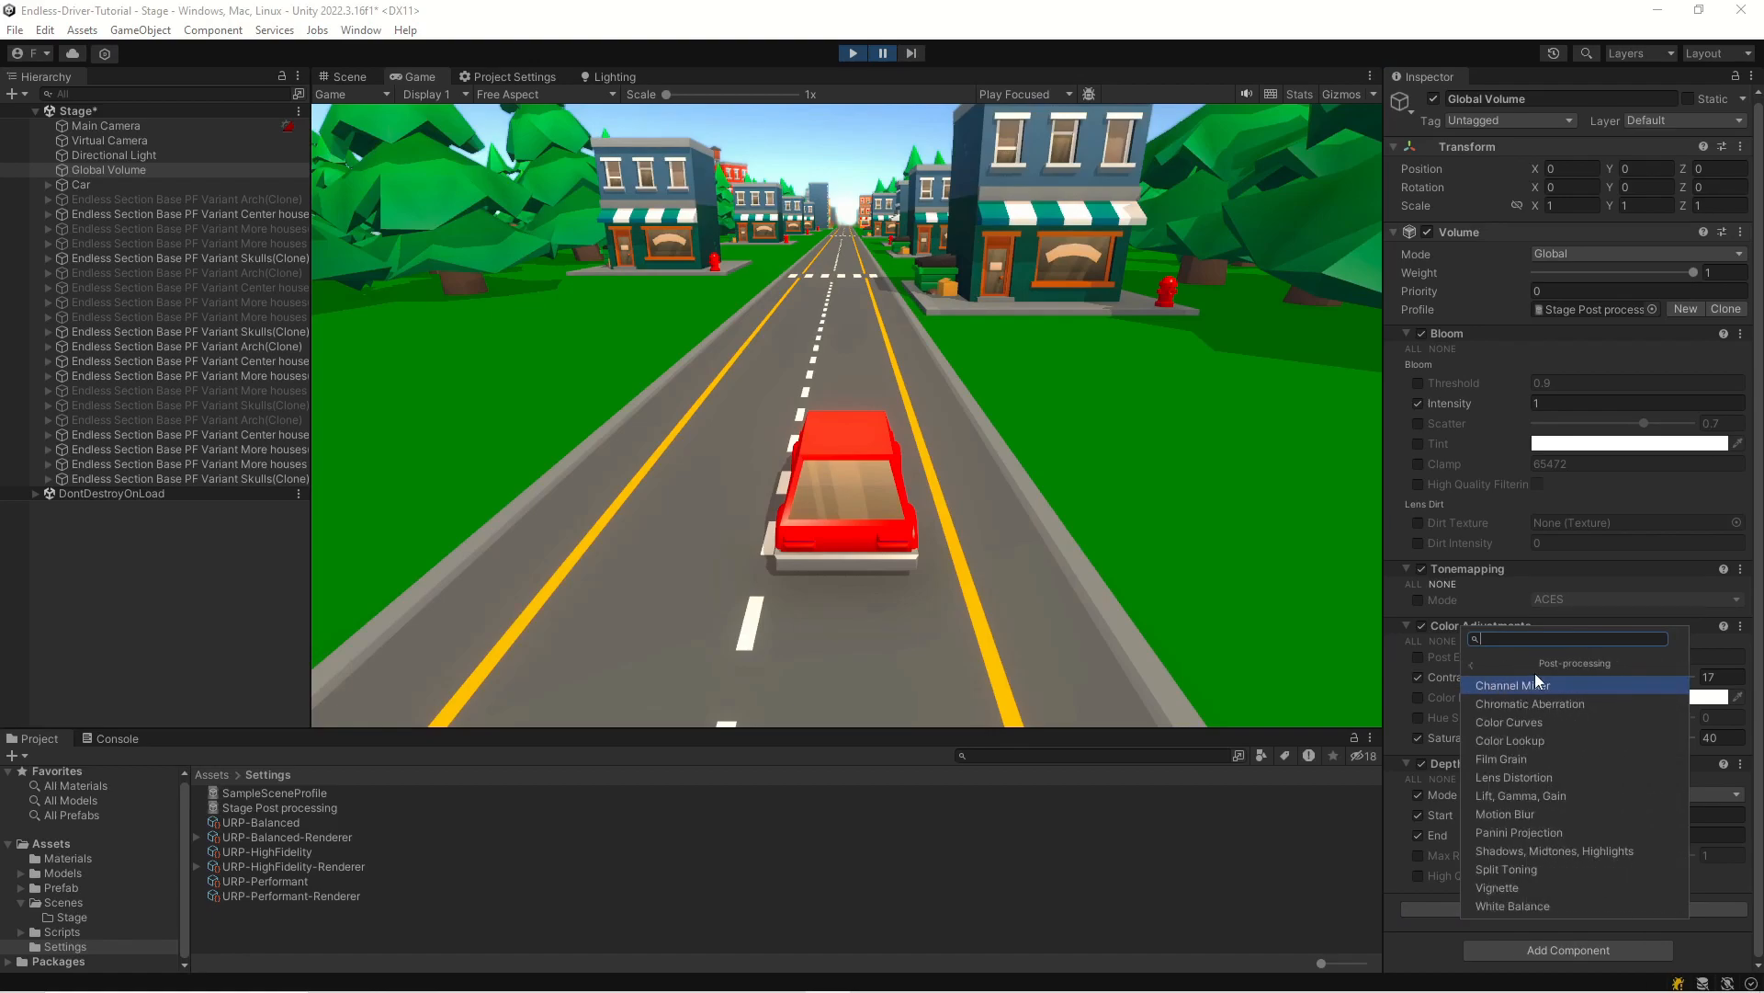
left_click(1547, 798)
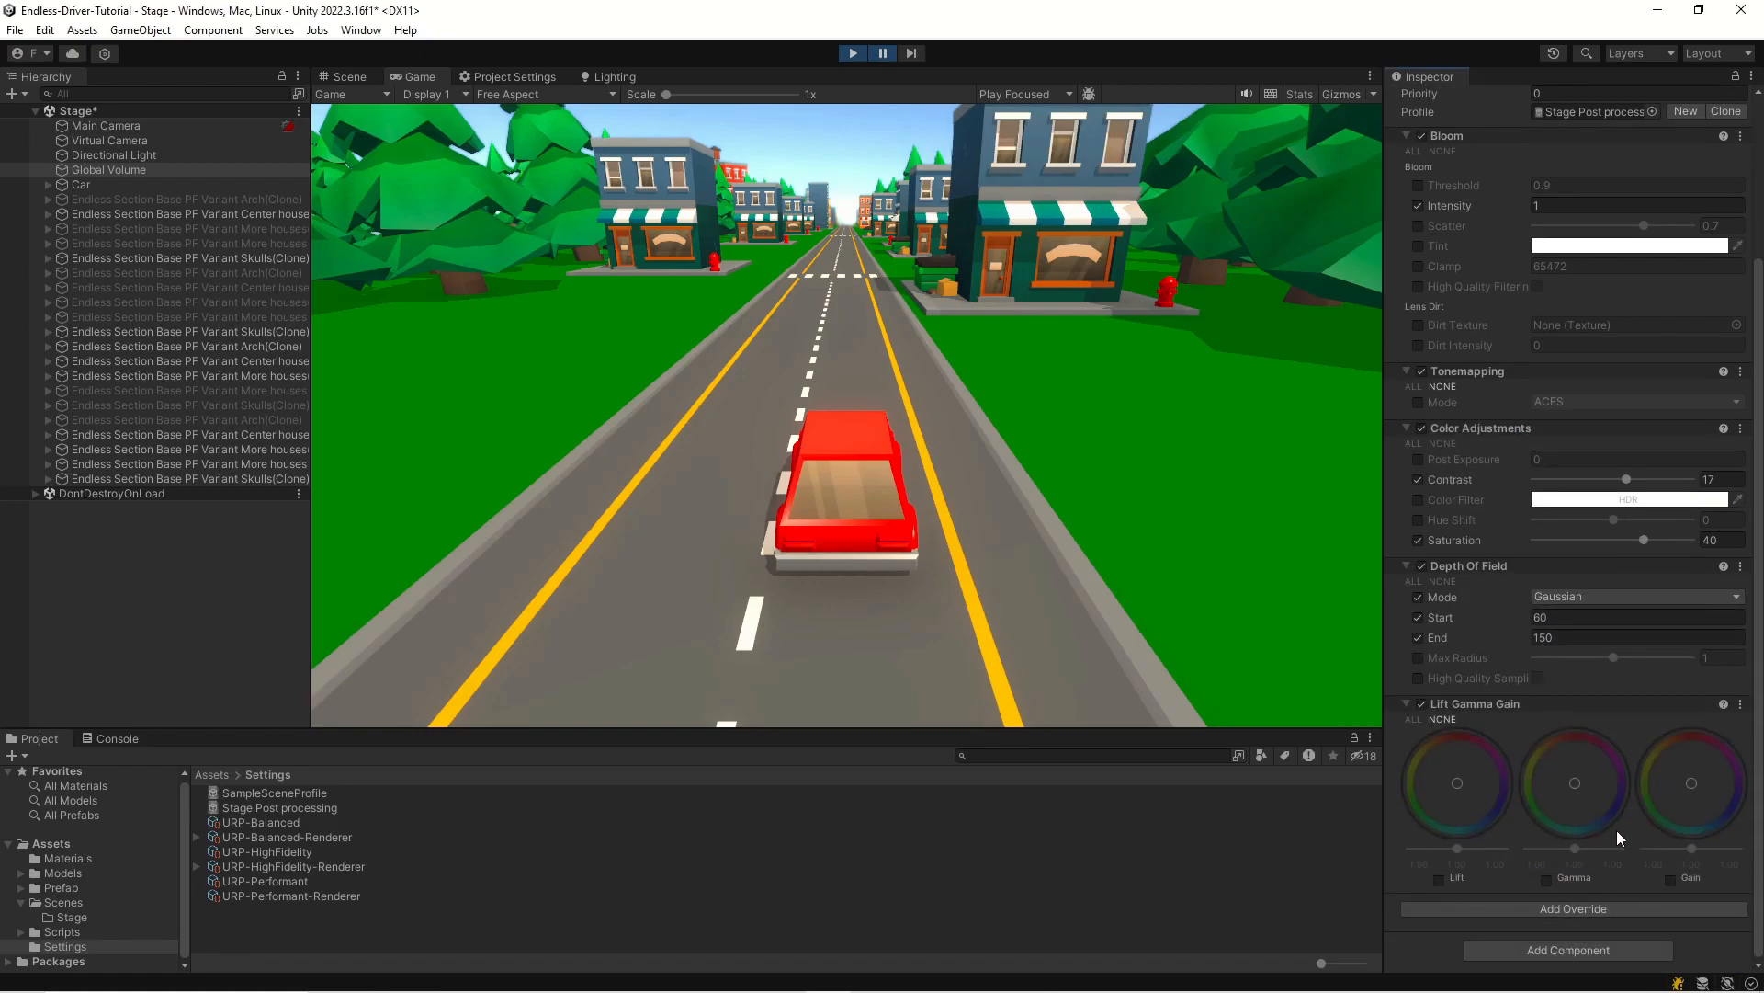
- Try adjusting the Gain wheel of the Lift Gamma Gain override, then remove that override from the Global Volume
left_click(1670, 879)
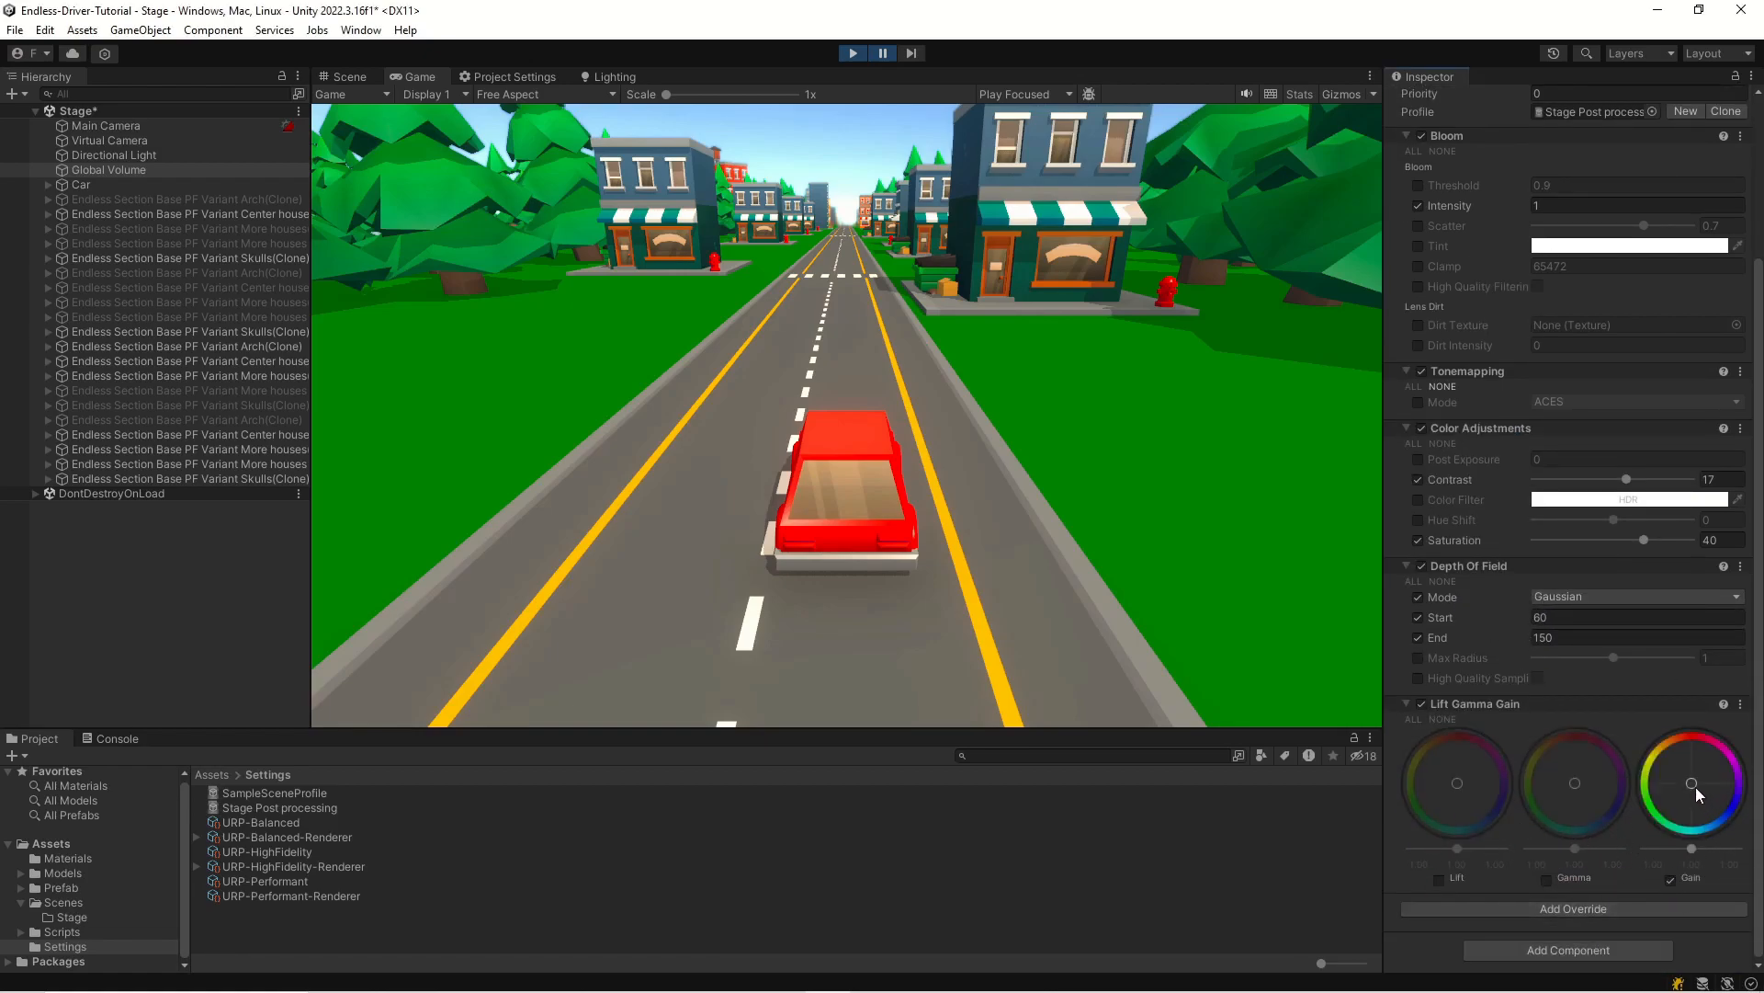
mouse_move(1695, 783)
left_mouse_down()
mouse_move(1699, 725)
mouse_move(1695, 769)
left_mouse_up()
left_click(1672, 880)
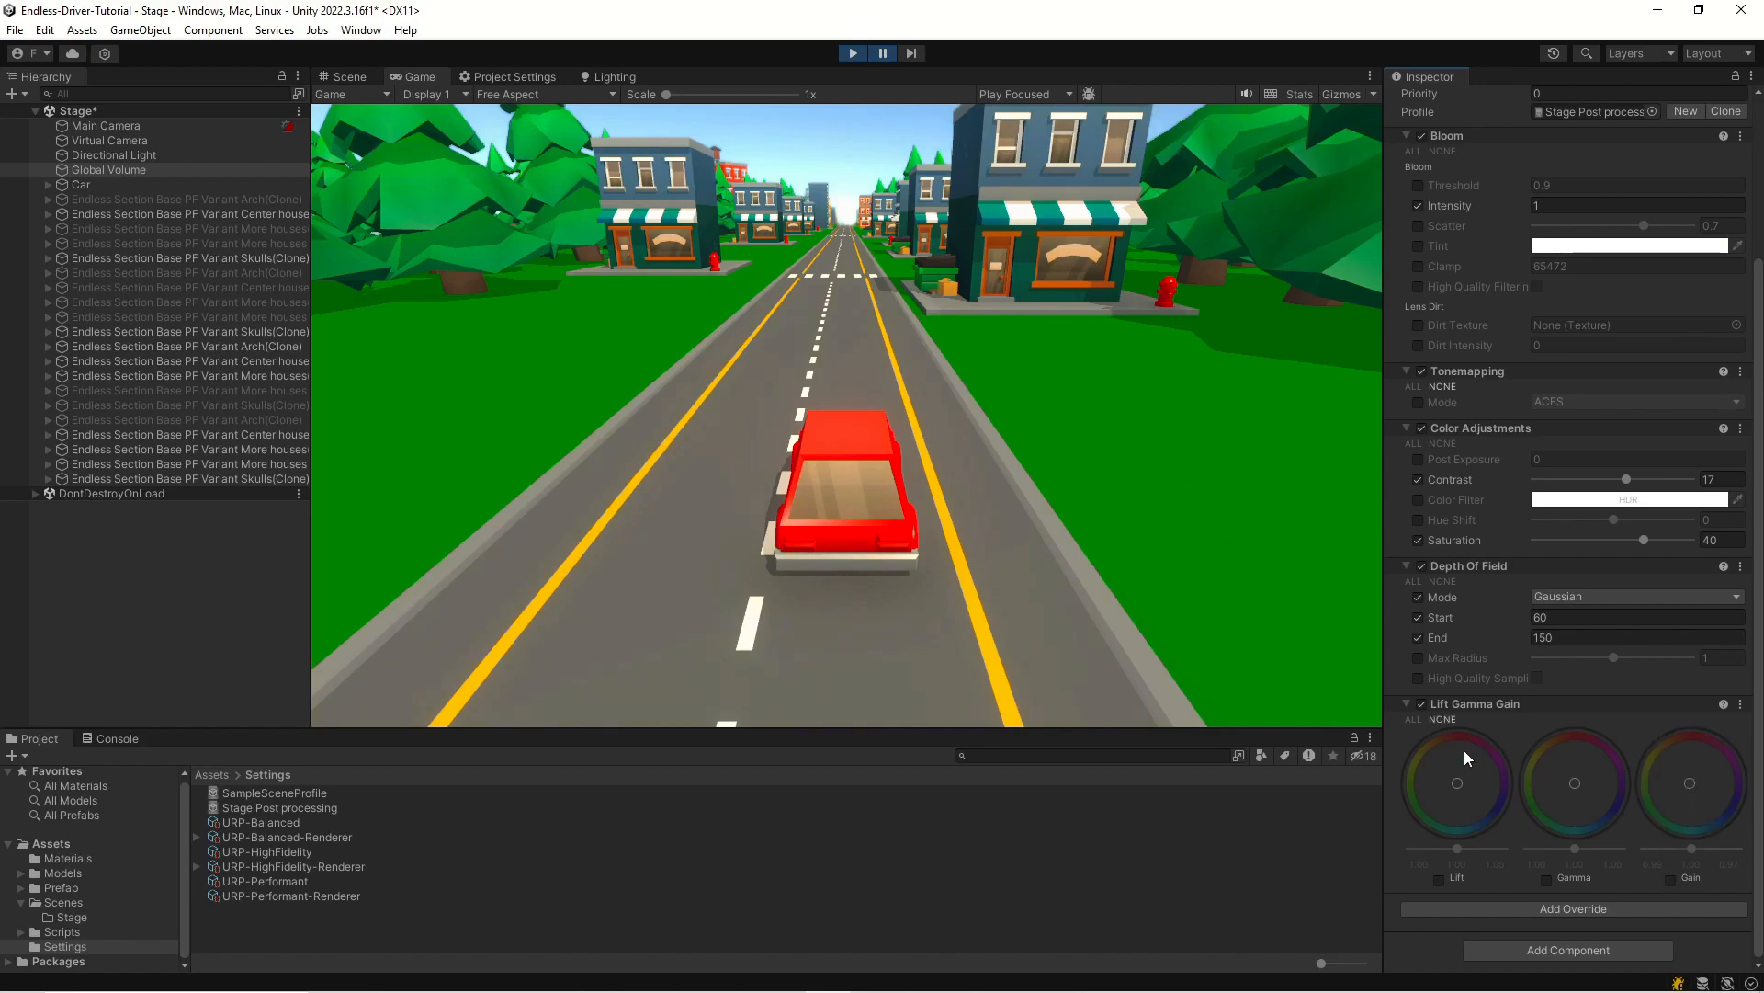
right_click(1725, 707)
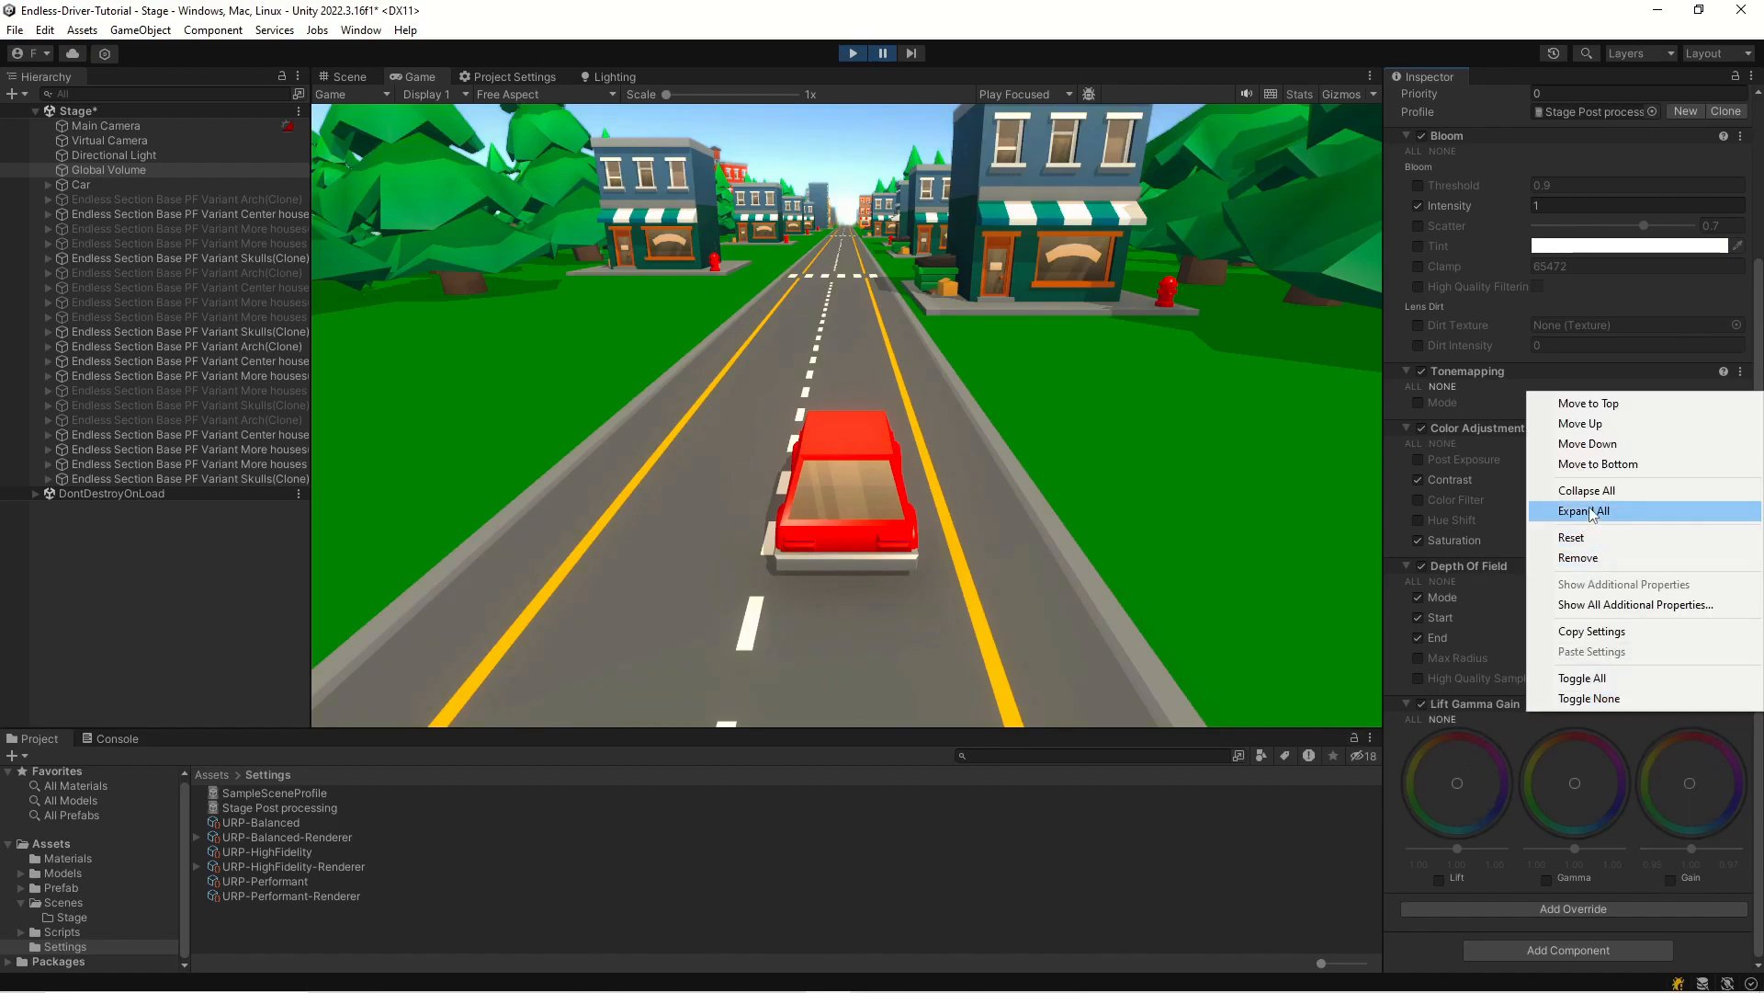
left_click(1578, 558)
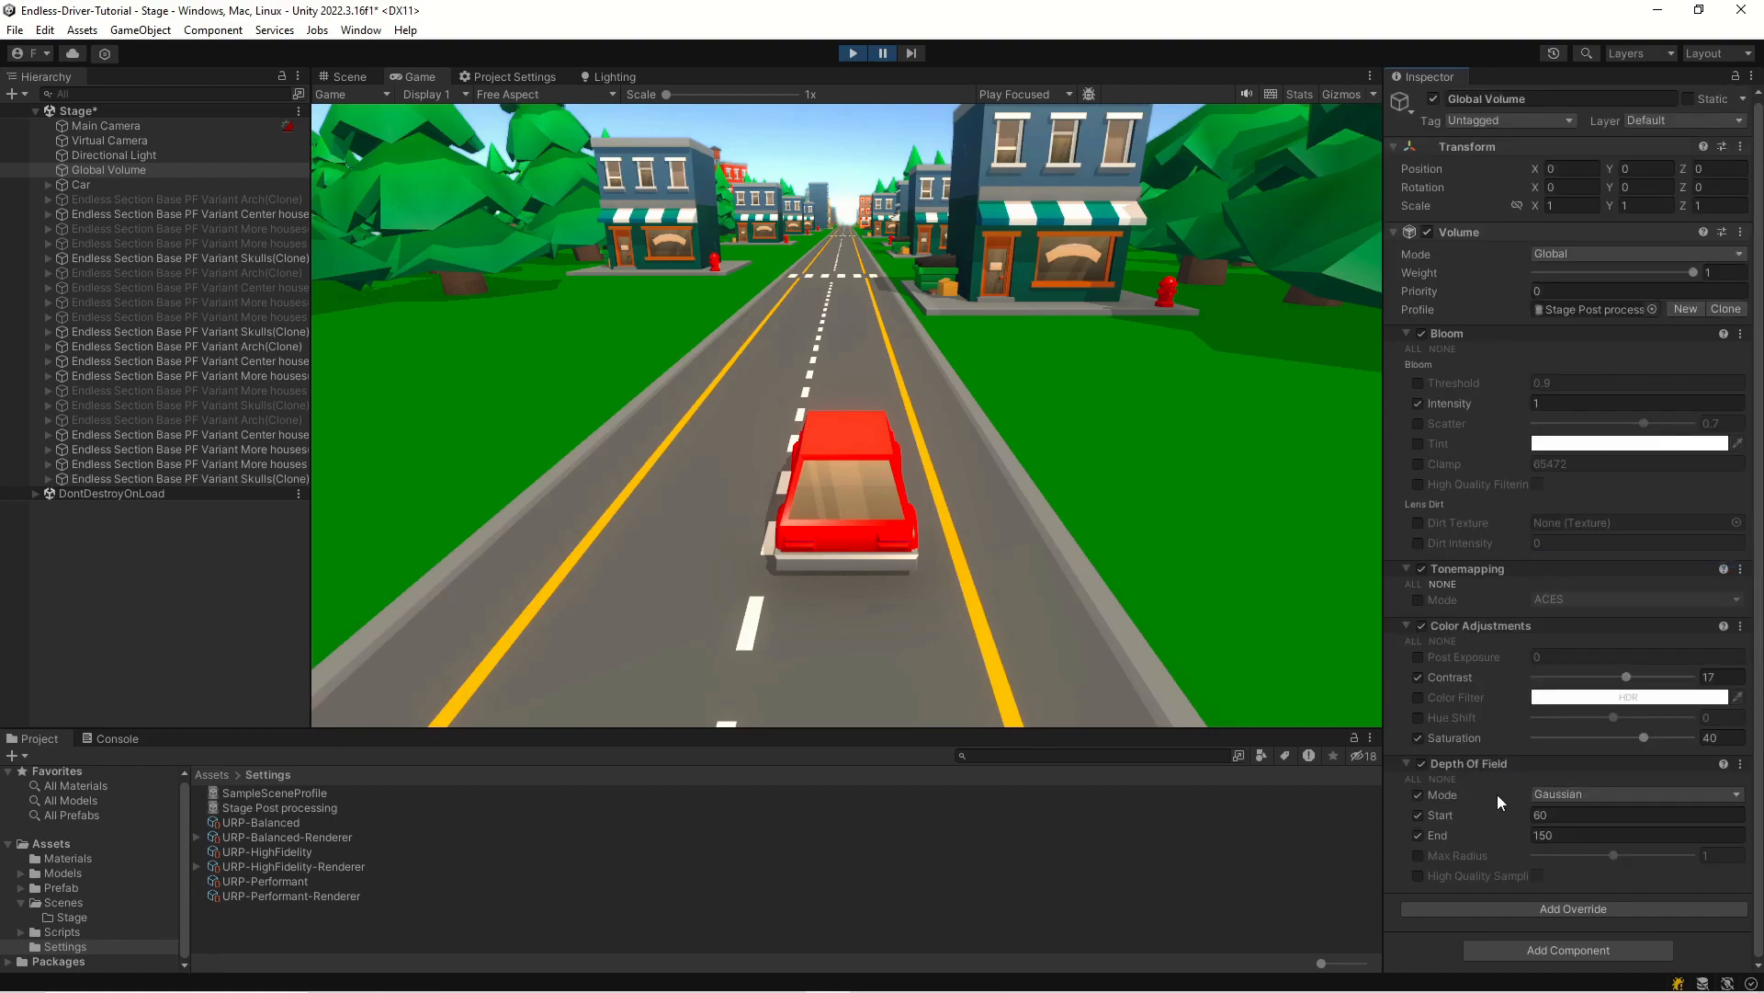
- Resume the game and drive along the road to examine the post-processed look, then pause it
left_click(1067, 304)
left_click(881, 57)
left_click(893, 213)
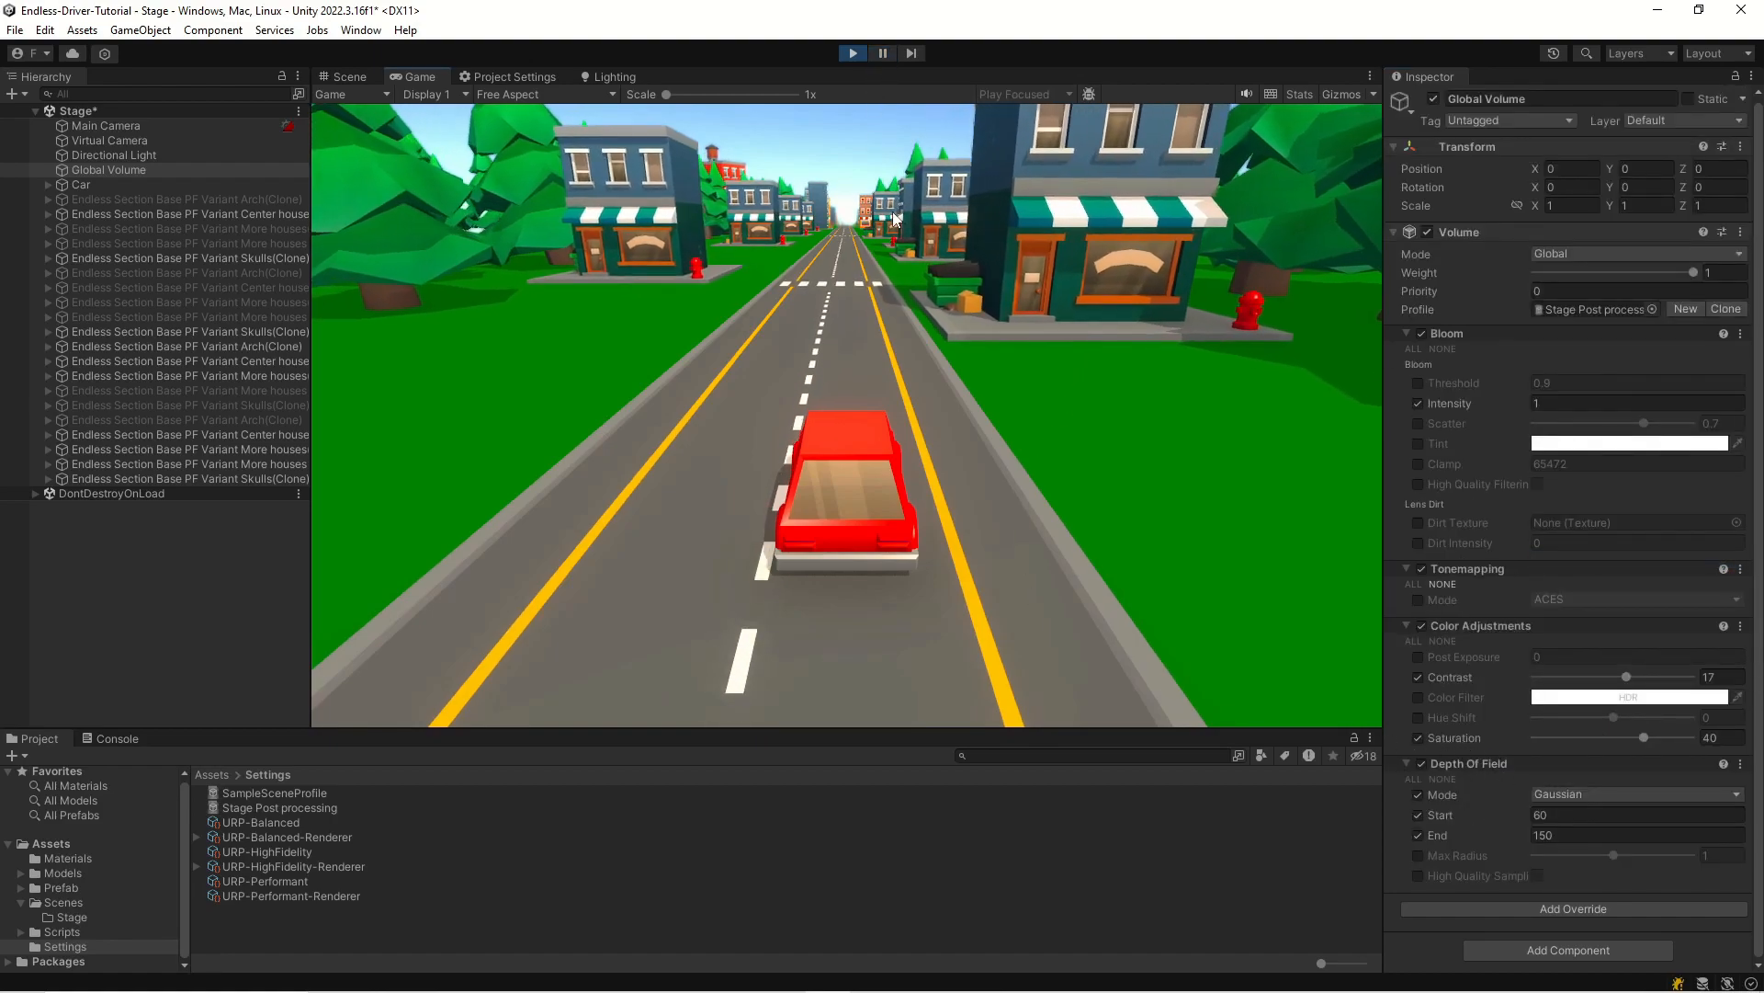
key("d")
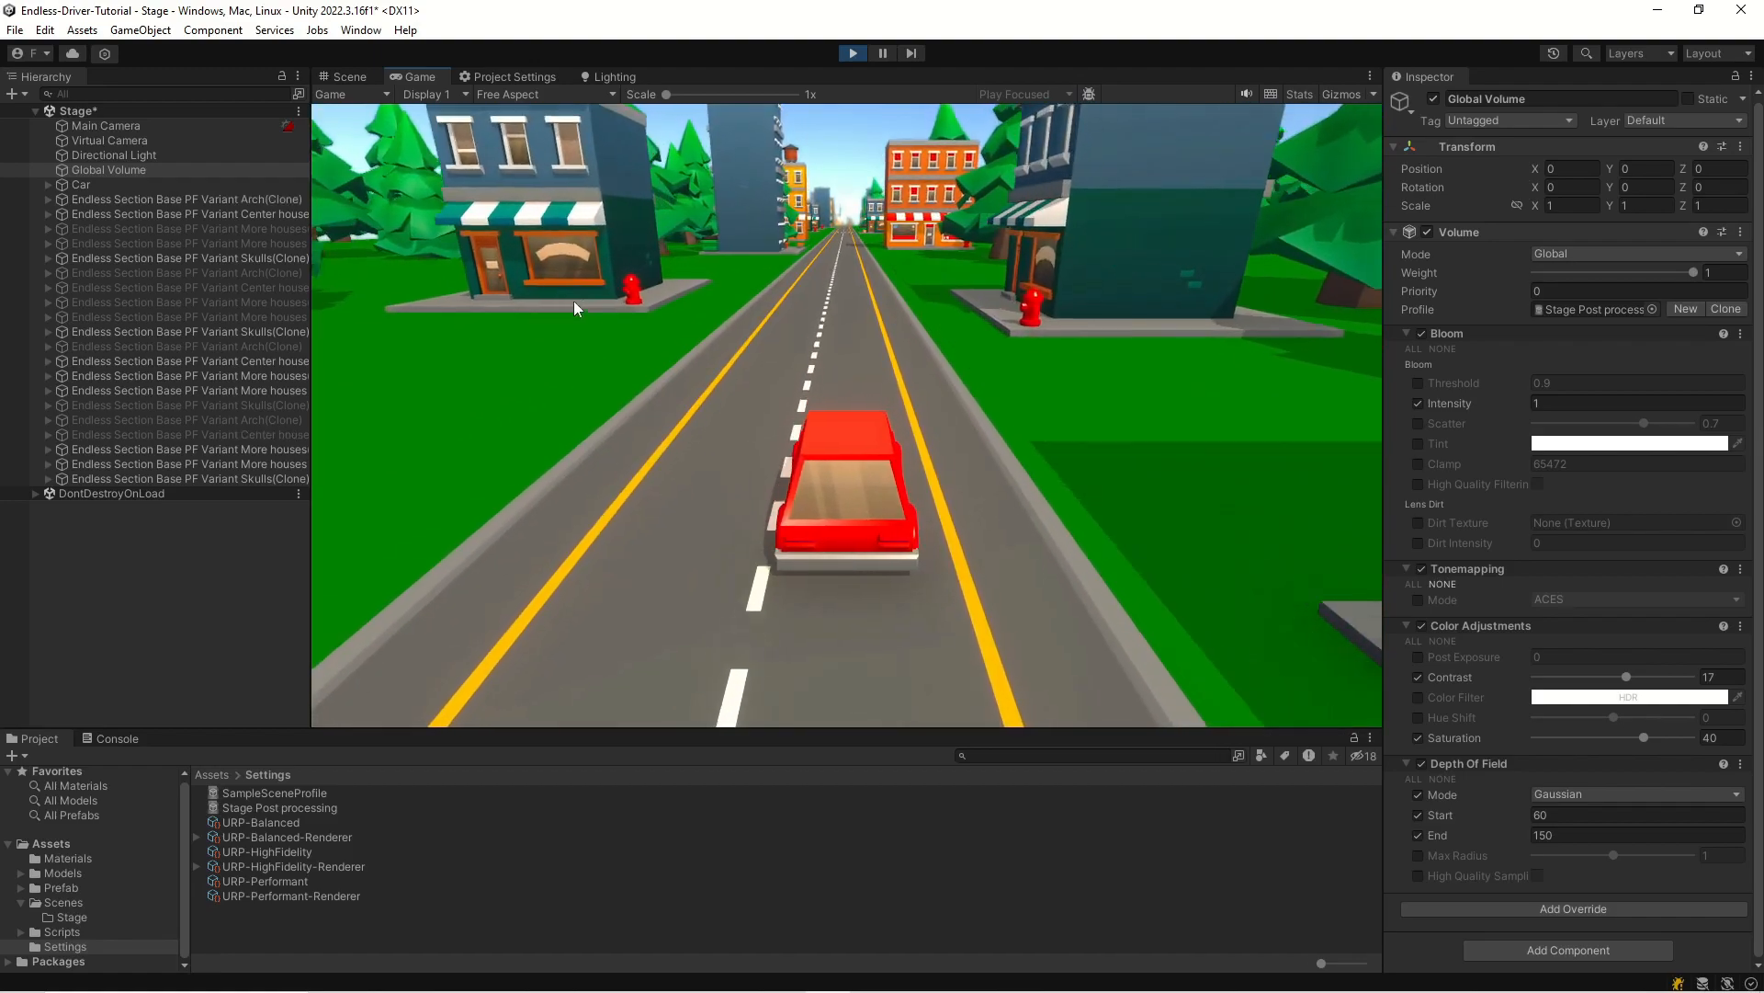
left_click(138, 156)
left_click(135, 171)
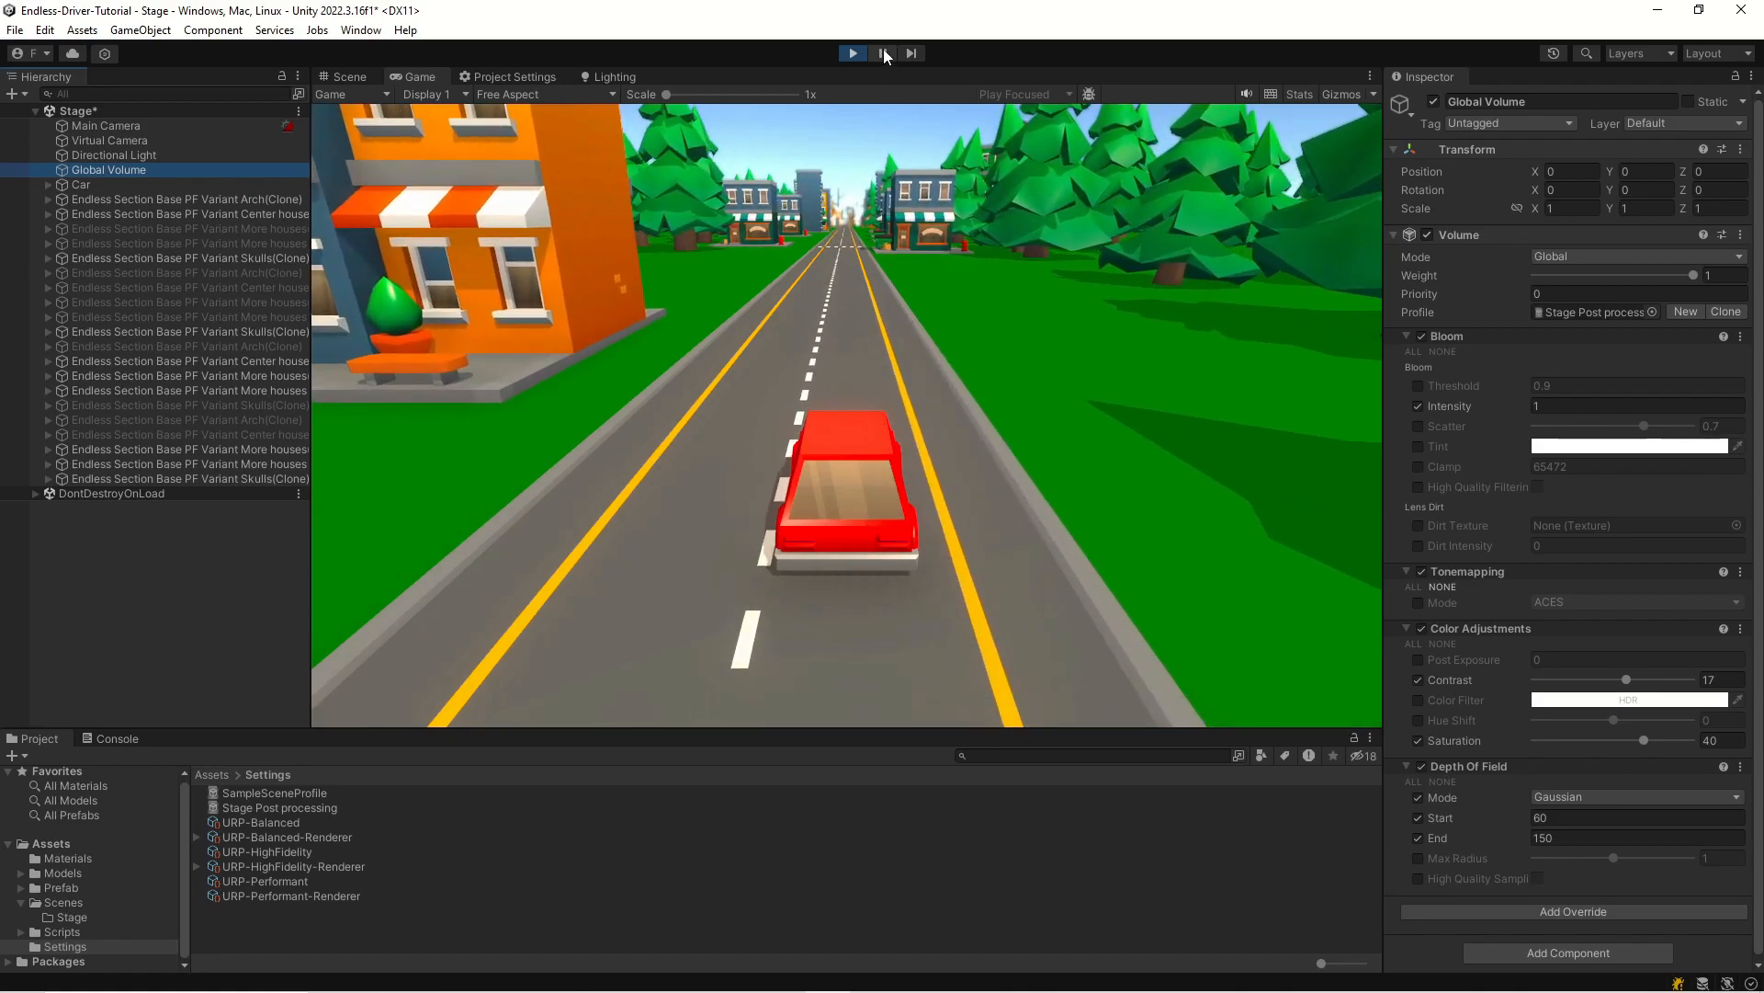
left_click(883, 52)
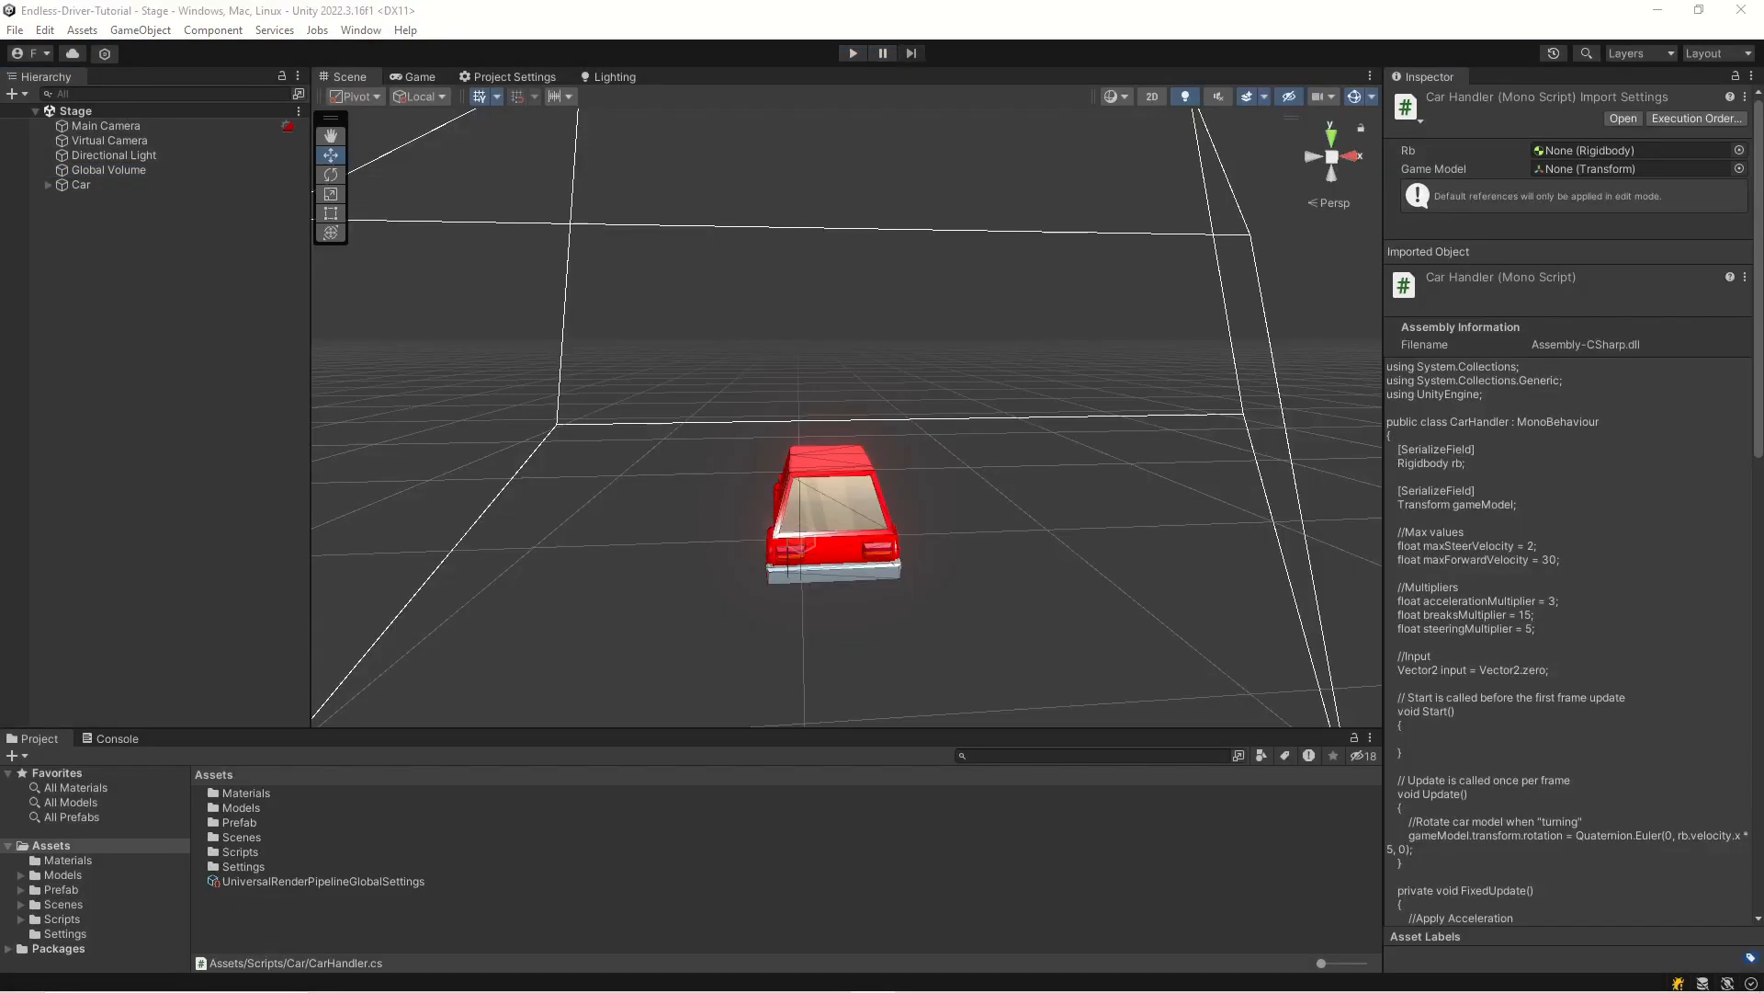
- Examine the rear of the car up close in the Scene view and inspect its car_hatchback object
scroll(899, 410, "up", 4)
middle_click_drag(895, 413, 898, 377)
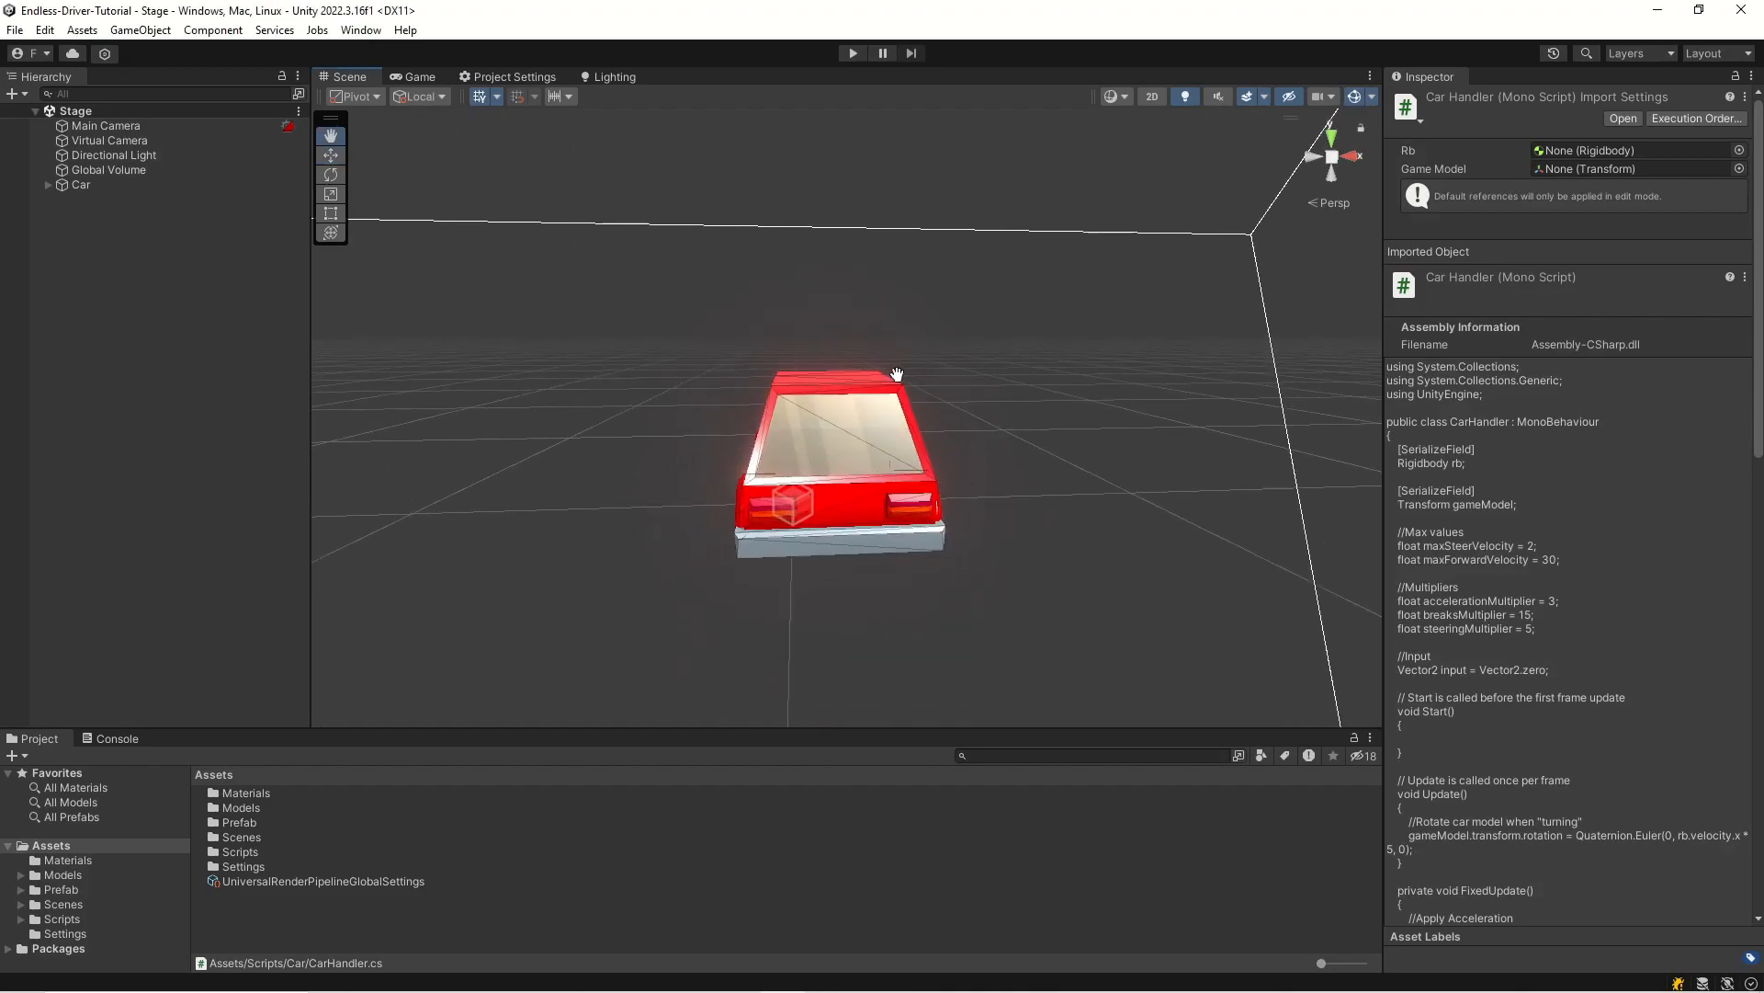
scroll(855, 384, "up", 4)
right_click_drag(854, 386, 897, 402)
left_click_drag(897, 404, 979, 411, "alt")
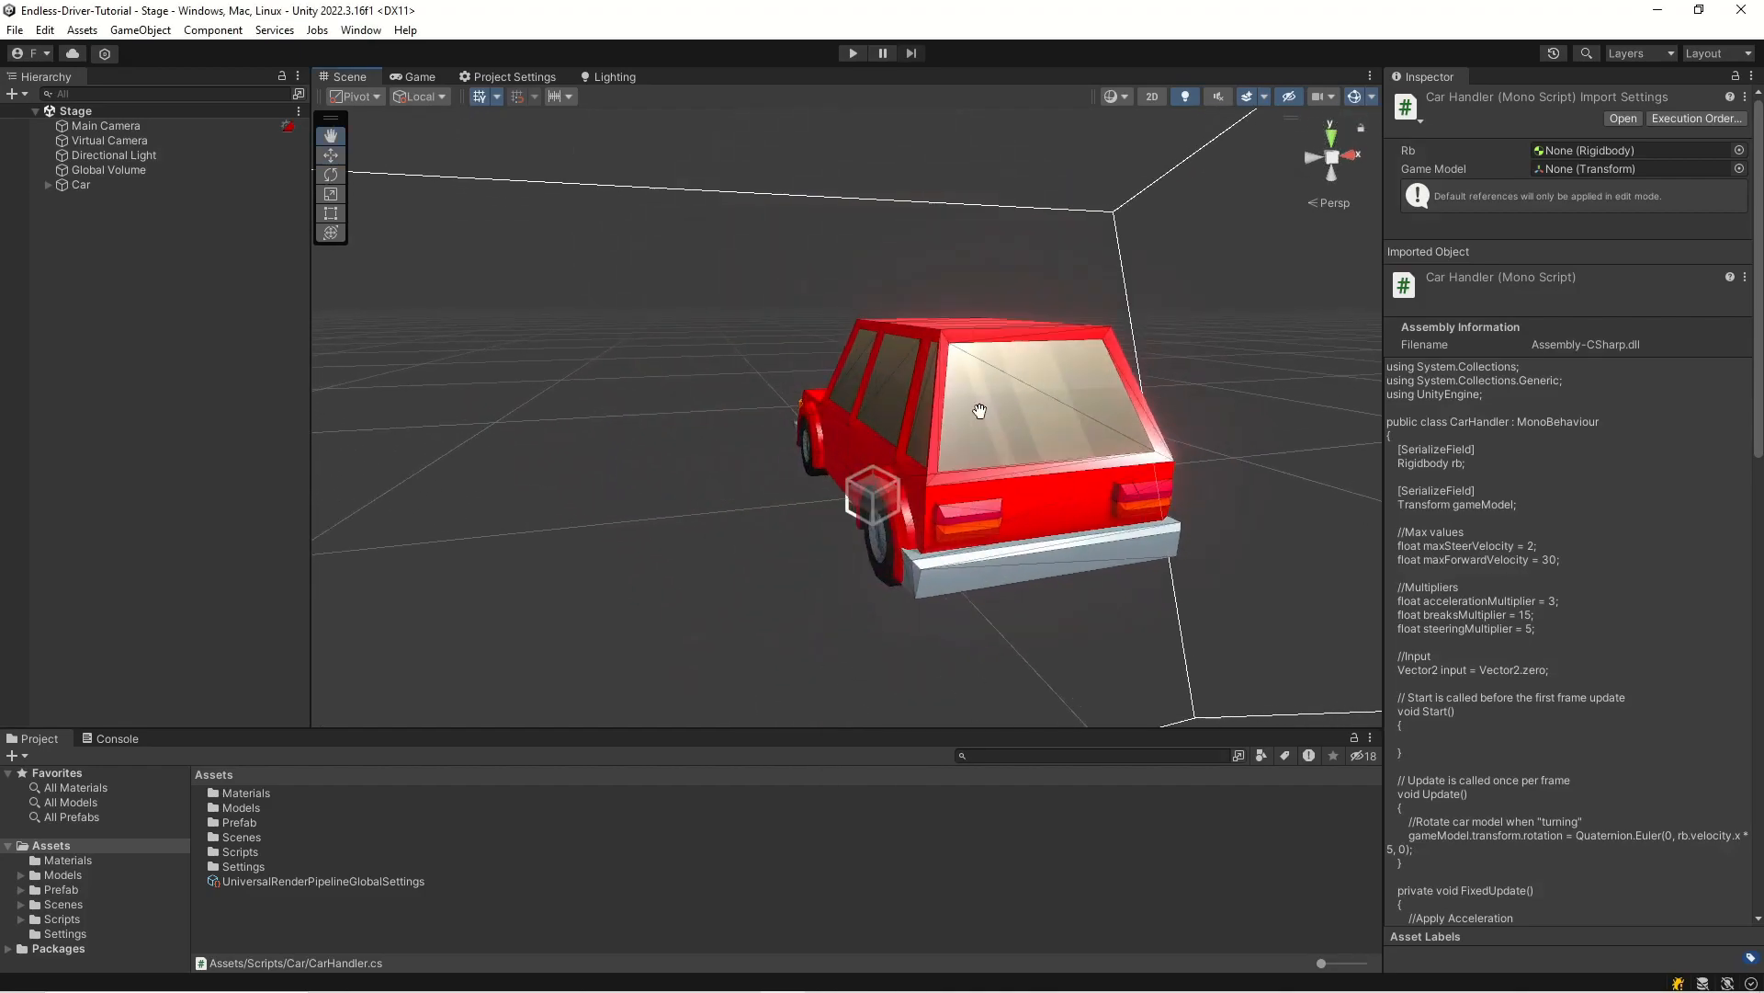
left_click(974, 527)
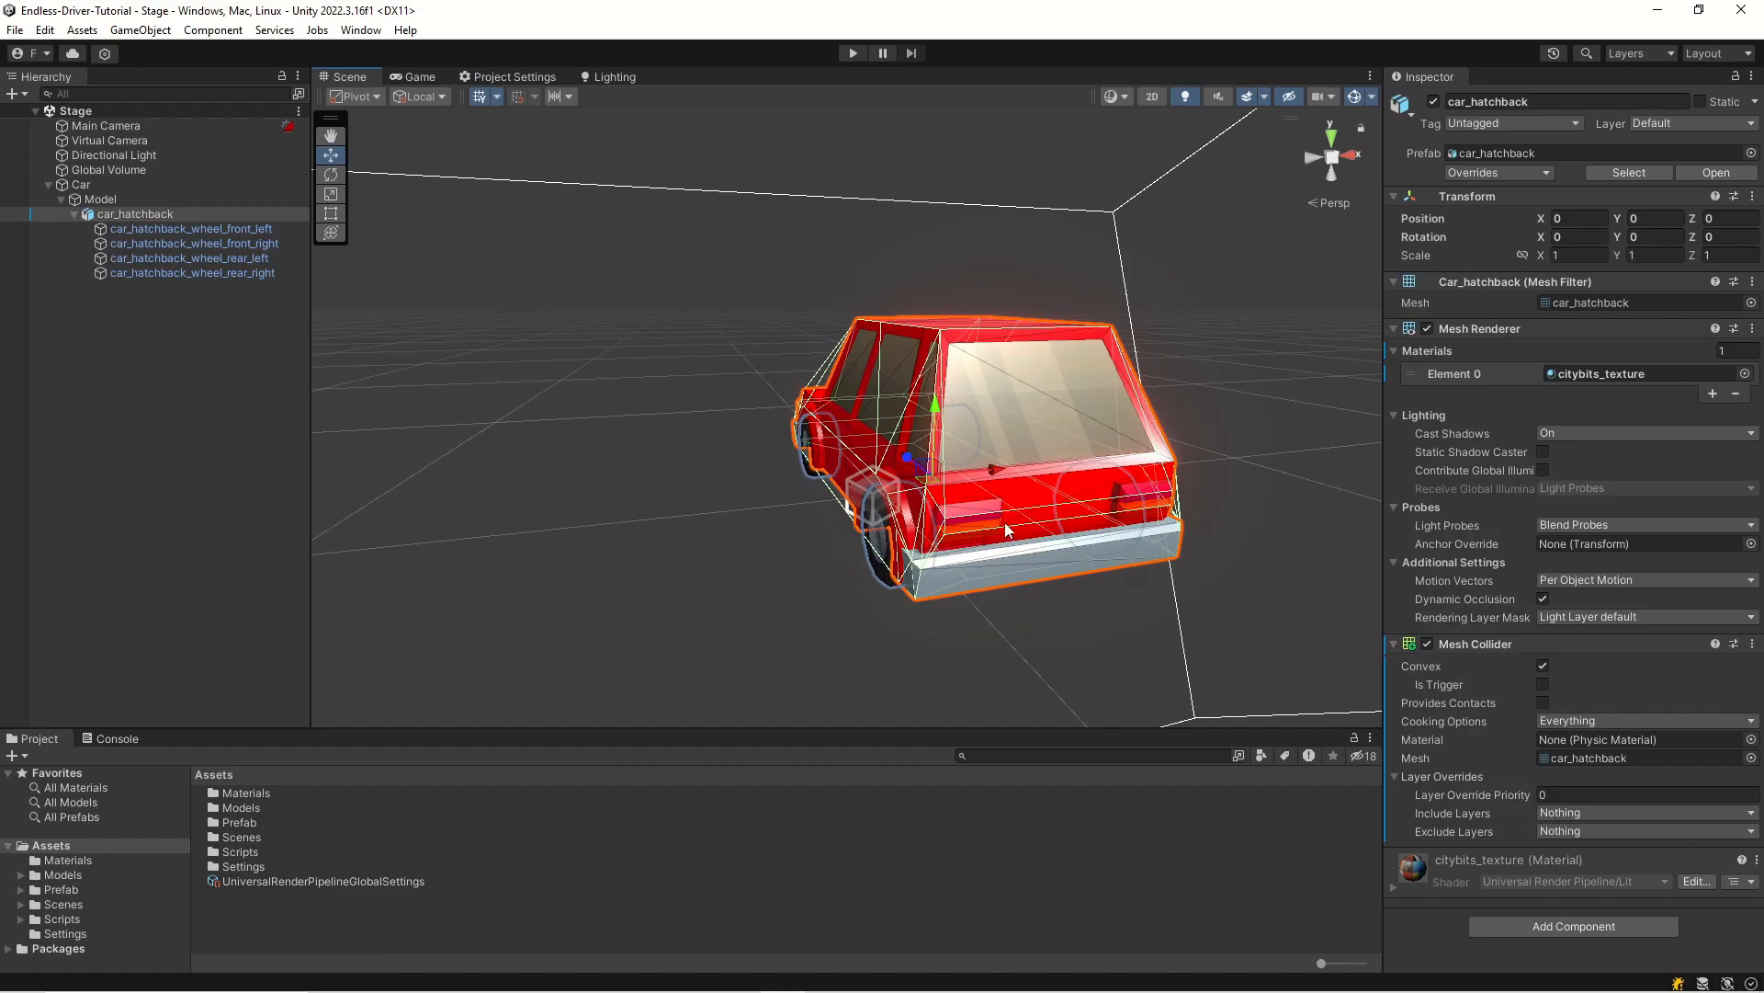
key("f")
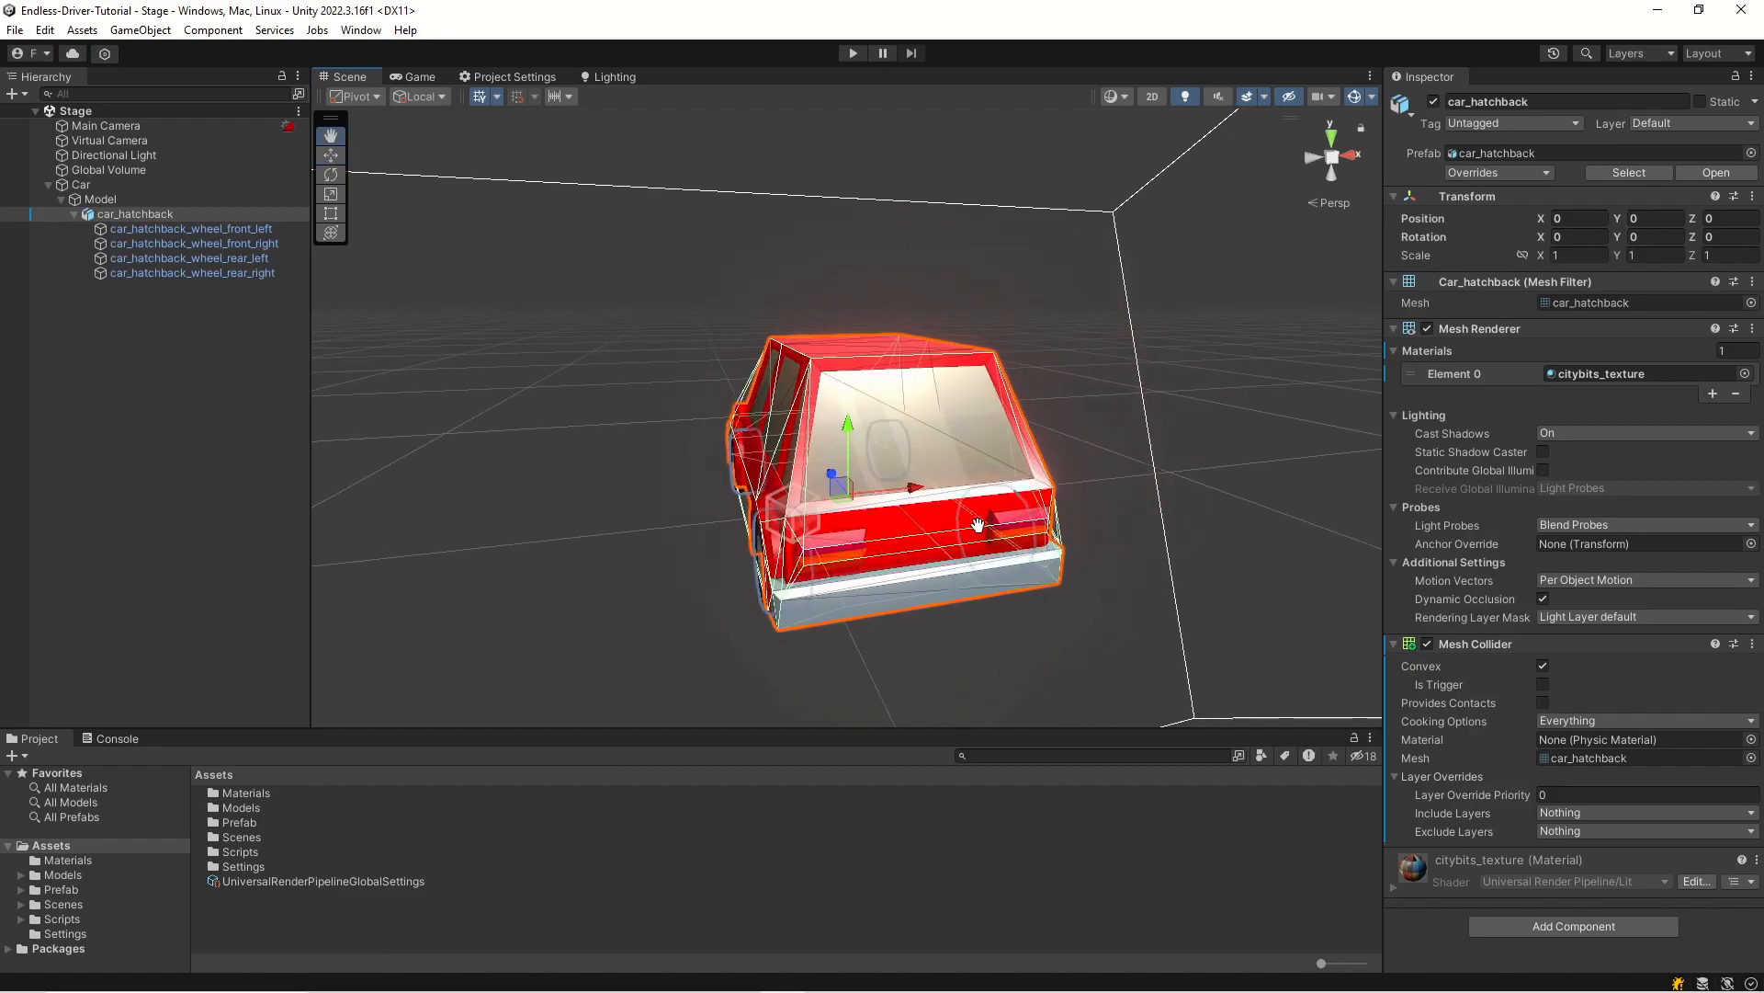
scroll(973, 541, "down", 3)
middle_click_drag(973, 542, 935, 544)
scroll(984, 559, "up", 6)
scroll(883, 567, "down", 6)
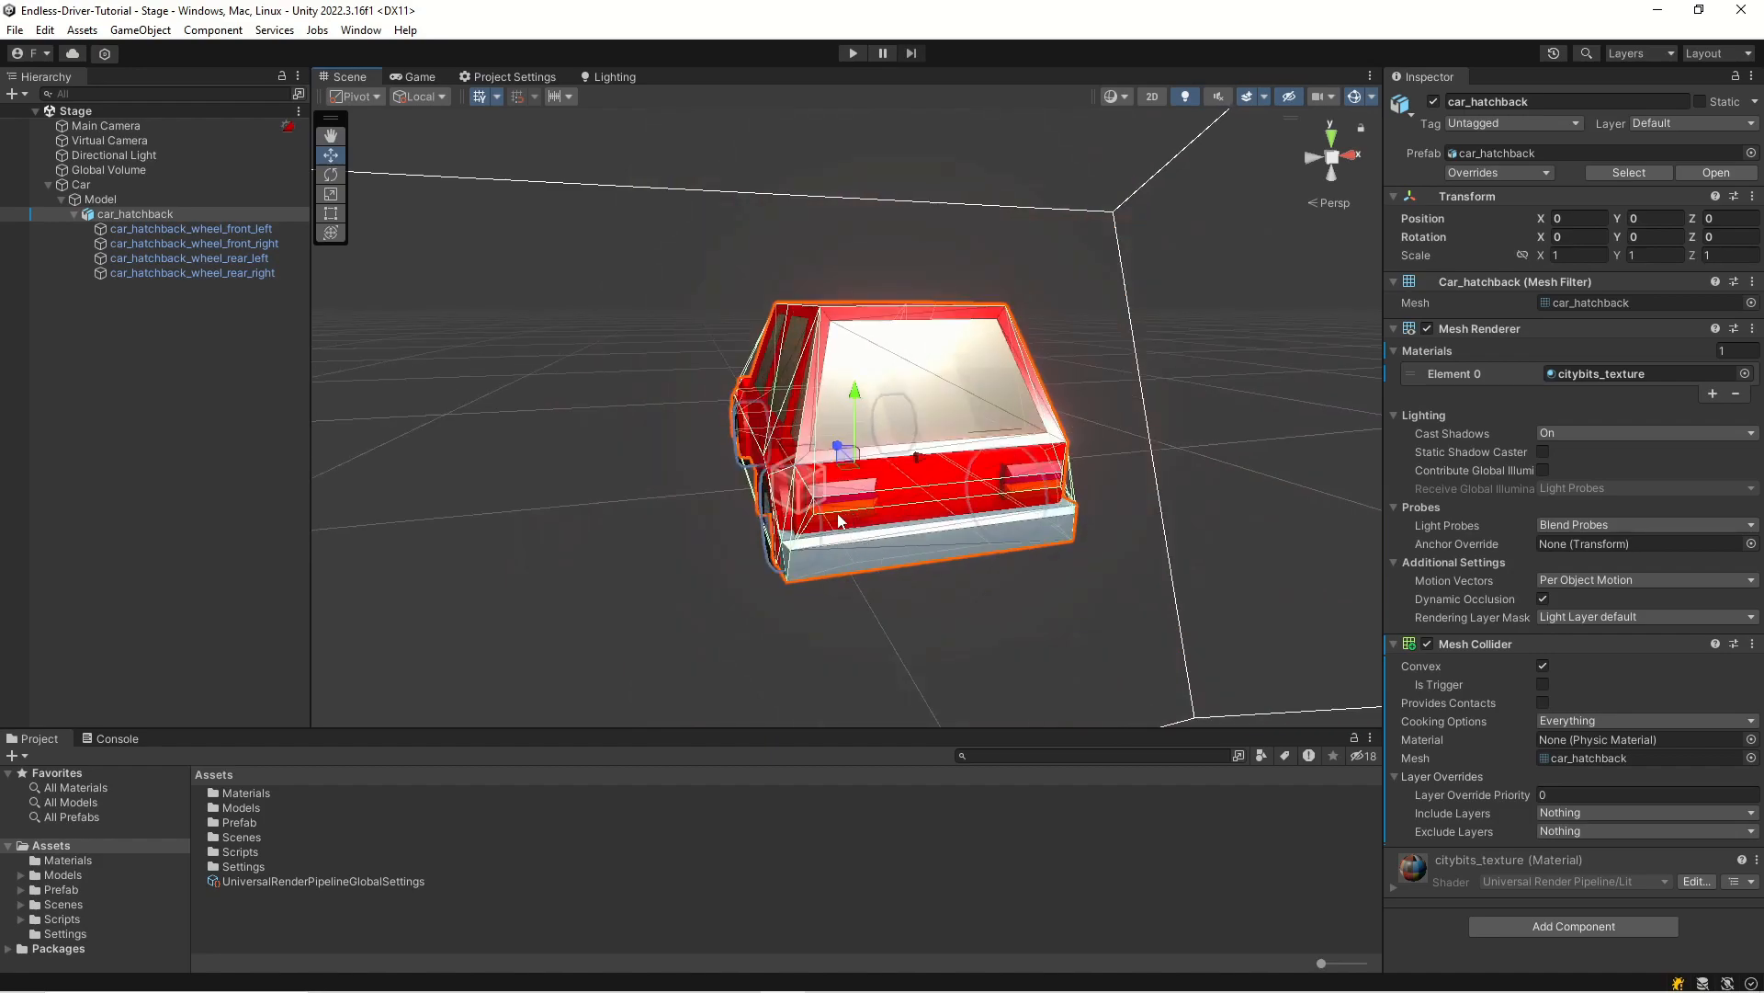
- Check the car's wheel objects and the Model parent in the hierarchy, returning to car_hatchback
left_click(184, 243)
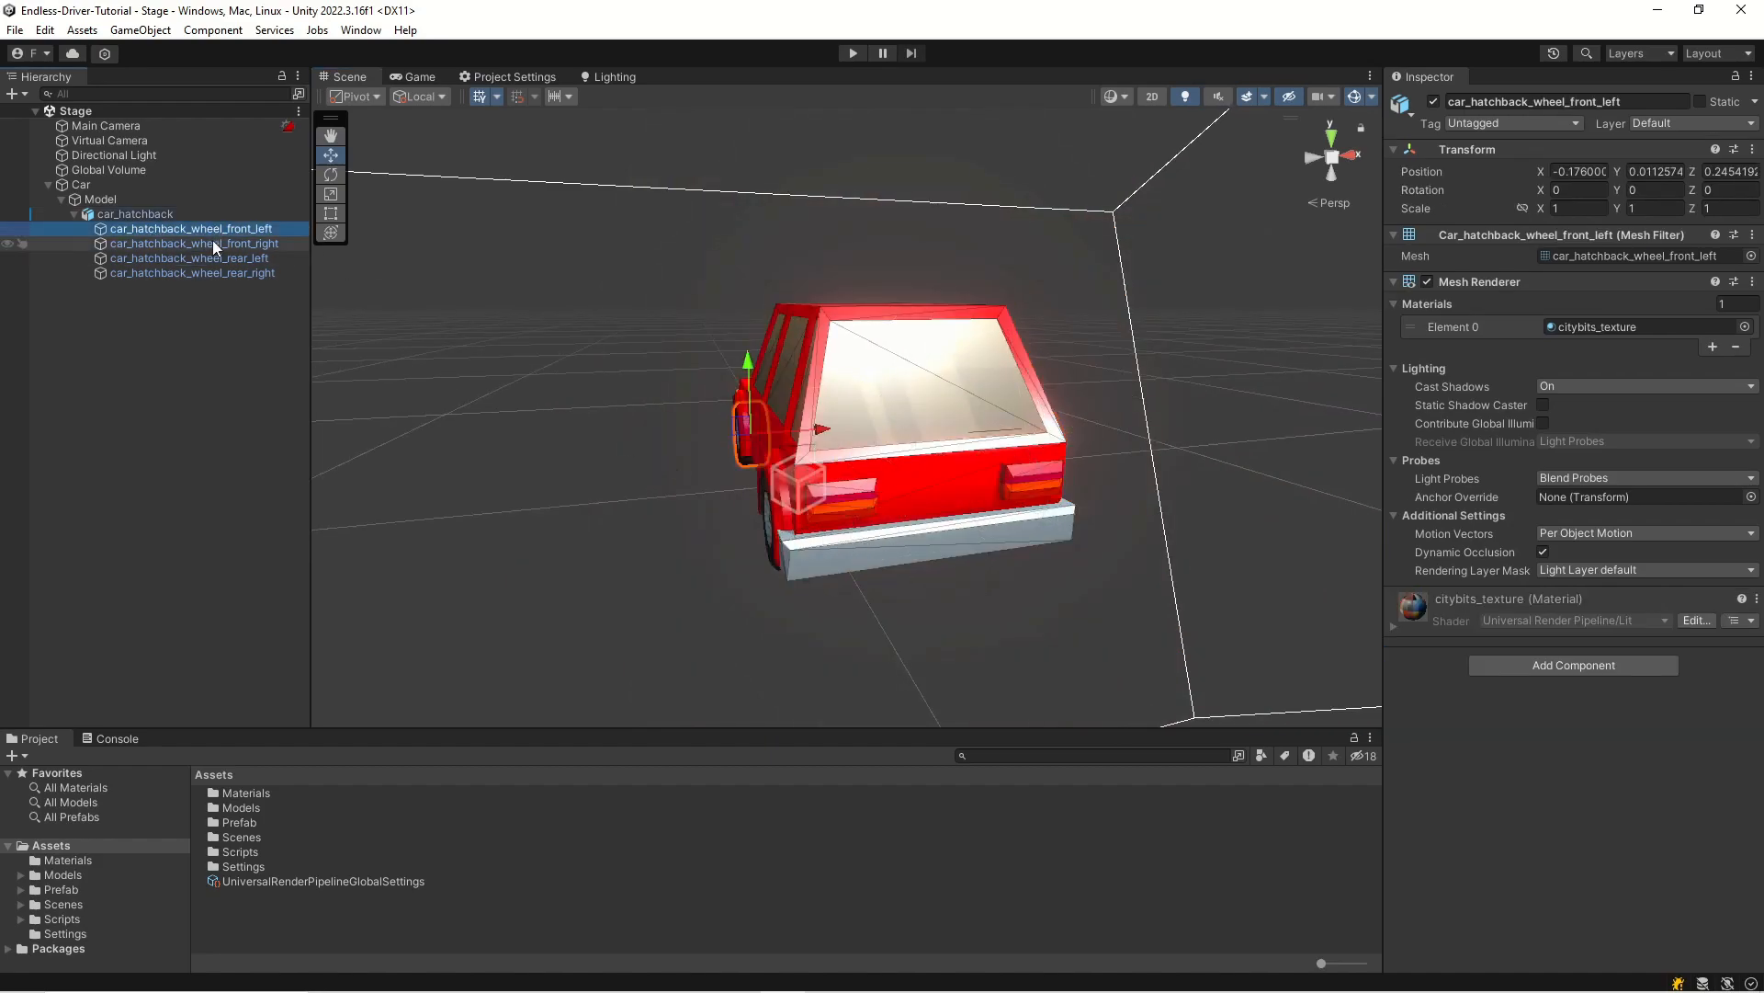
left_click(219, 259)
left_click(147, 213)
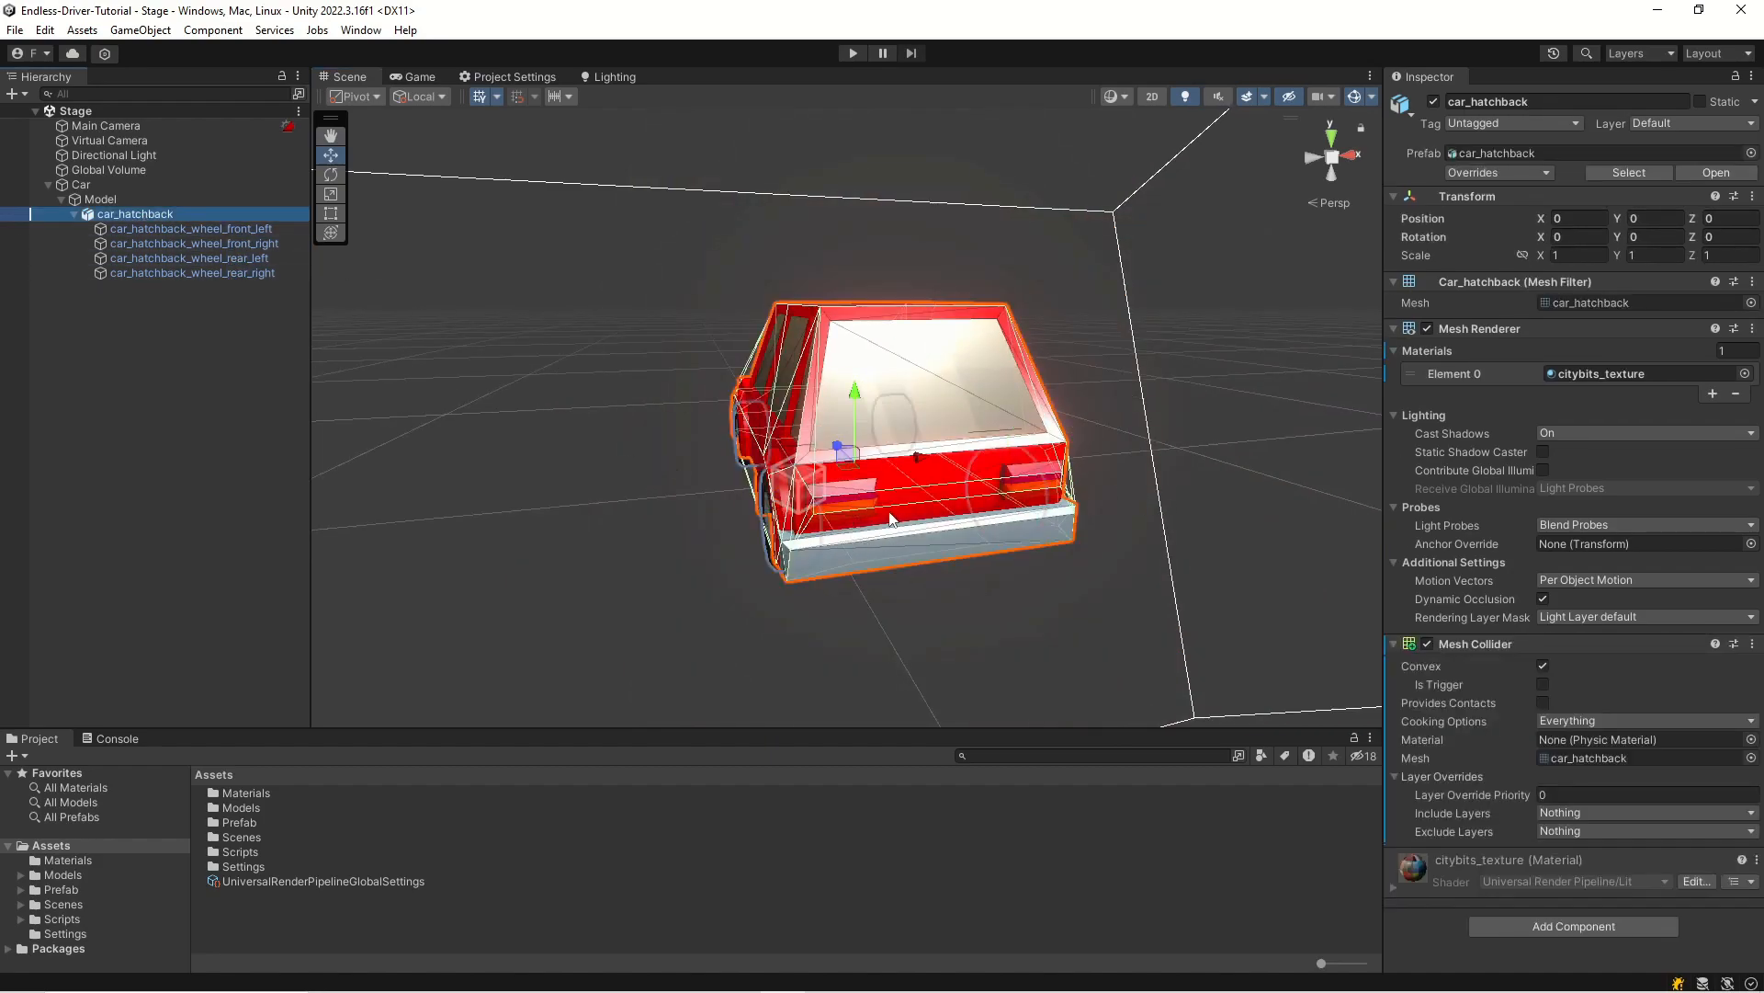
left_click(133, 199)
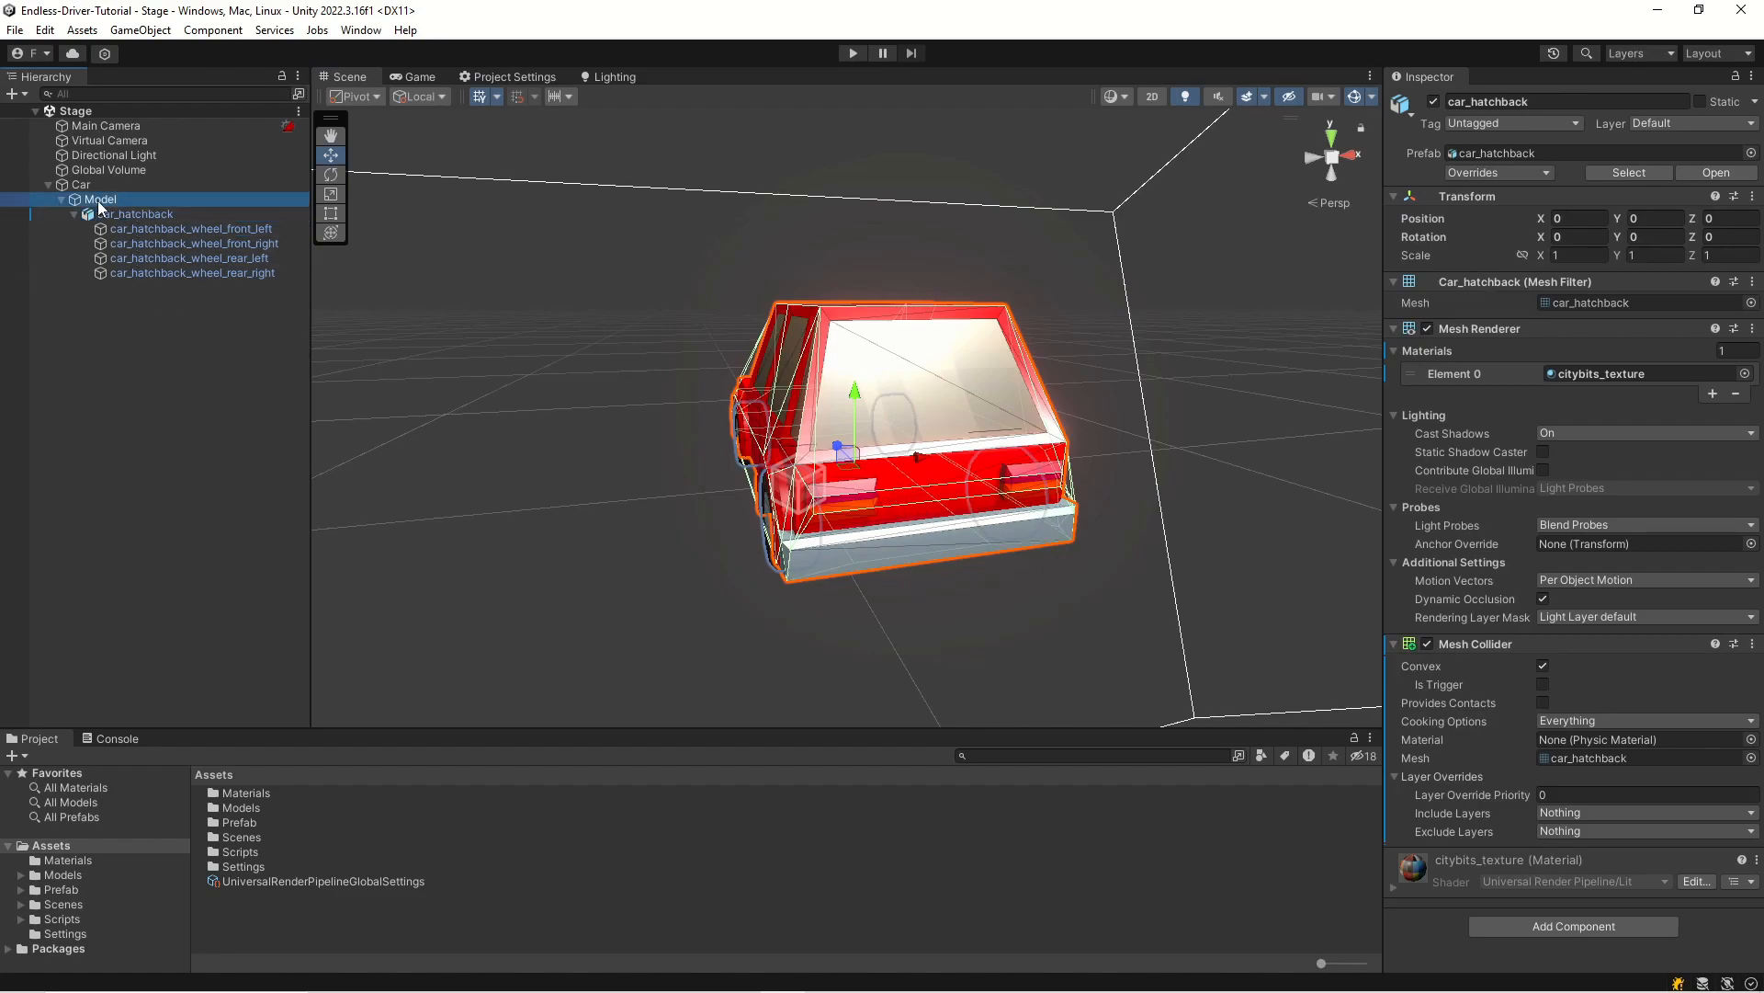
left_click(173, 216)
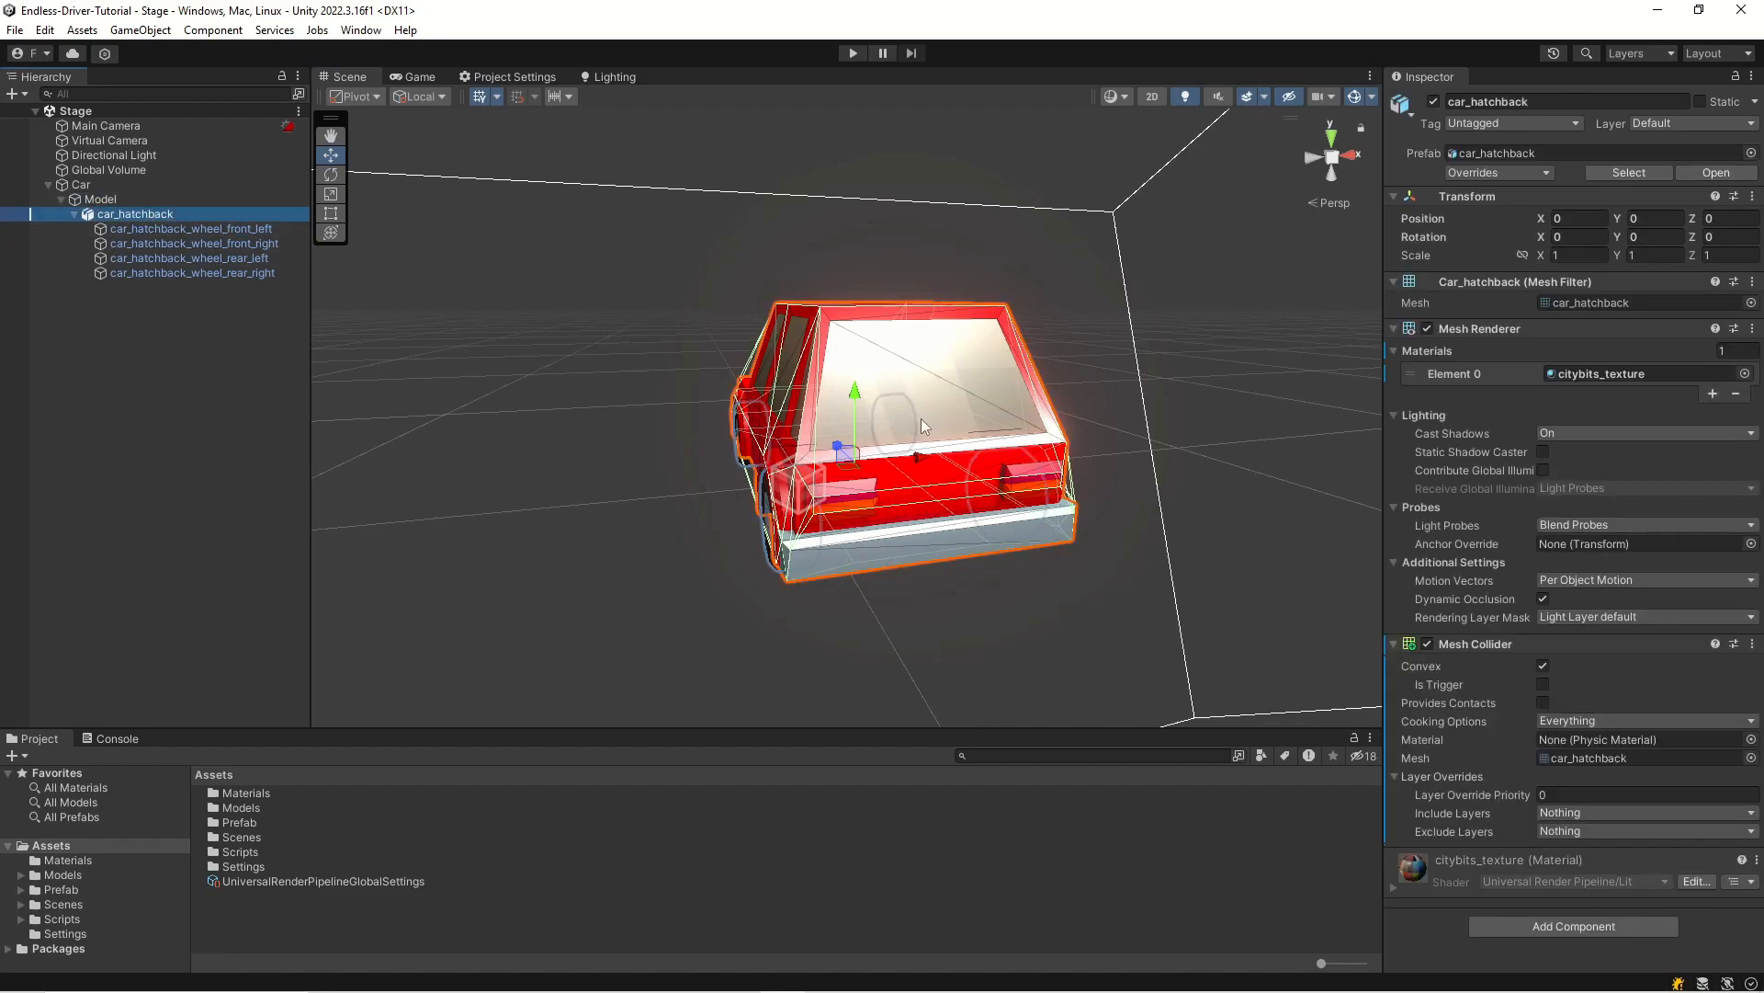
- Create a new material named Car in the Materials folder, alongside the citybits_texture_Emissive texture
left_click(74, 859)
left_click(265, 792)
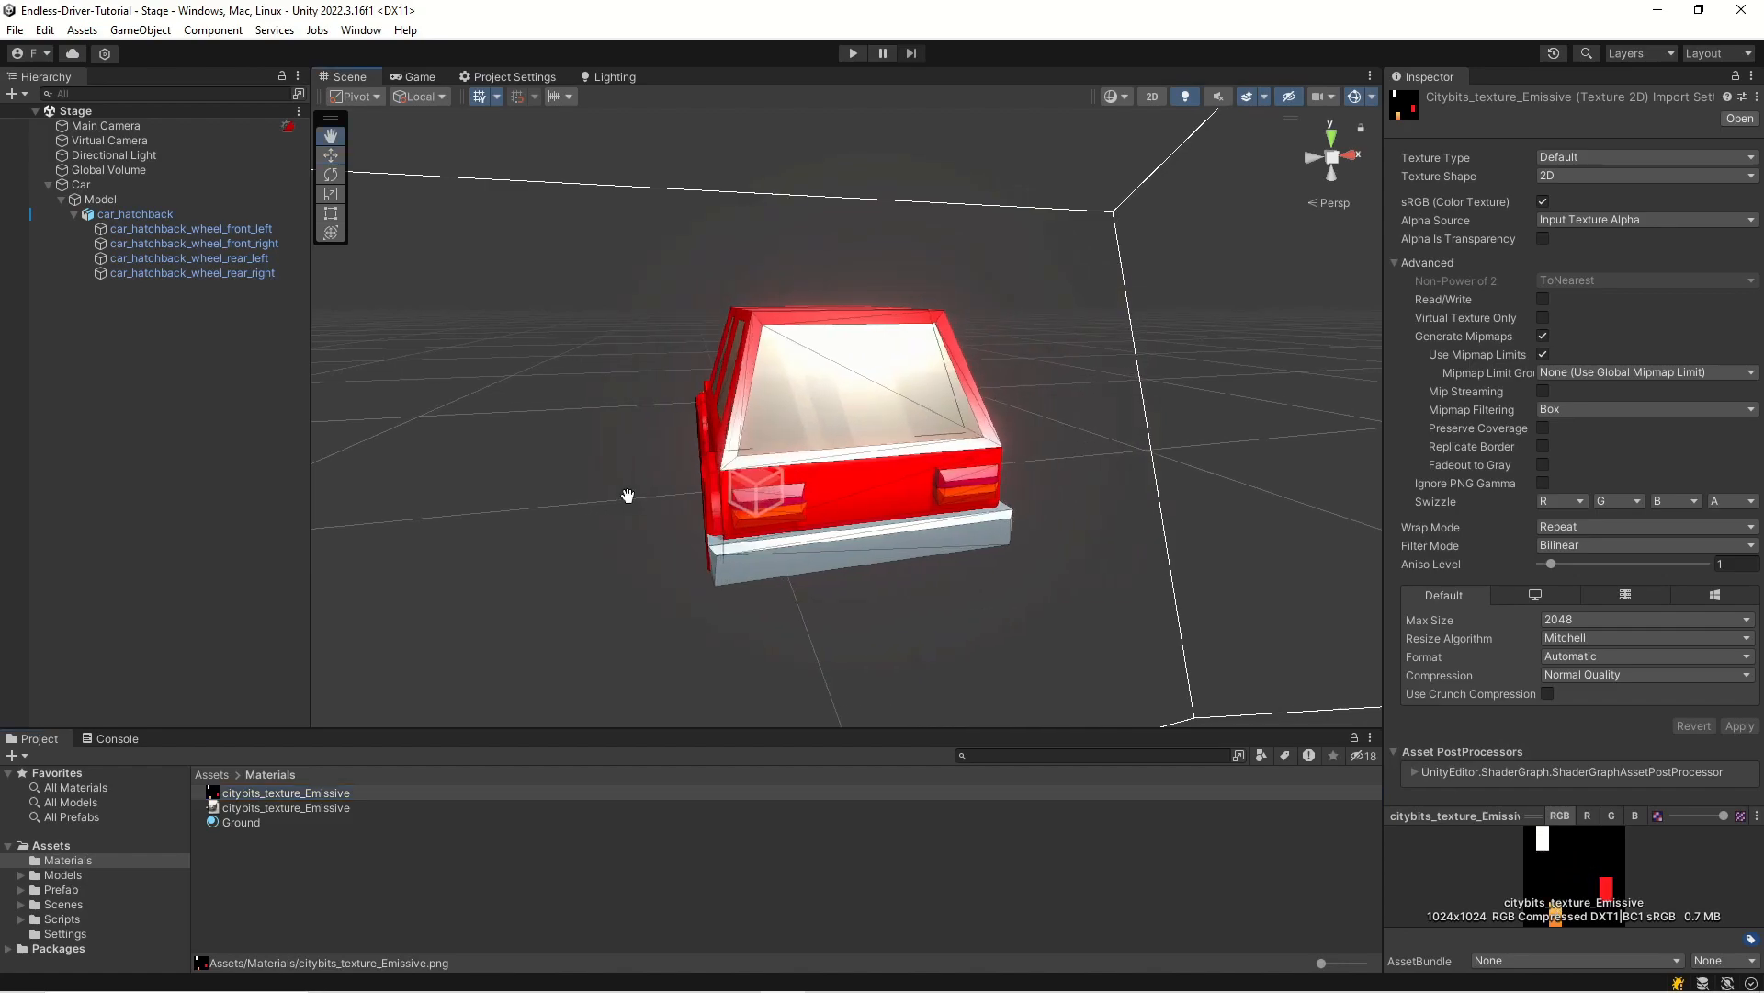
right_click(262, 879)
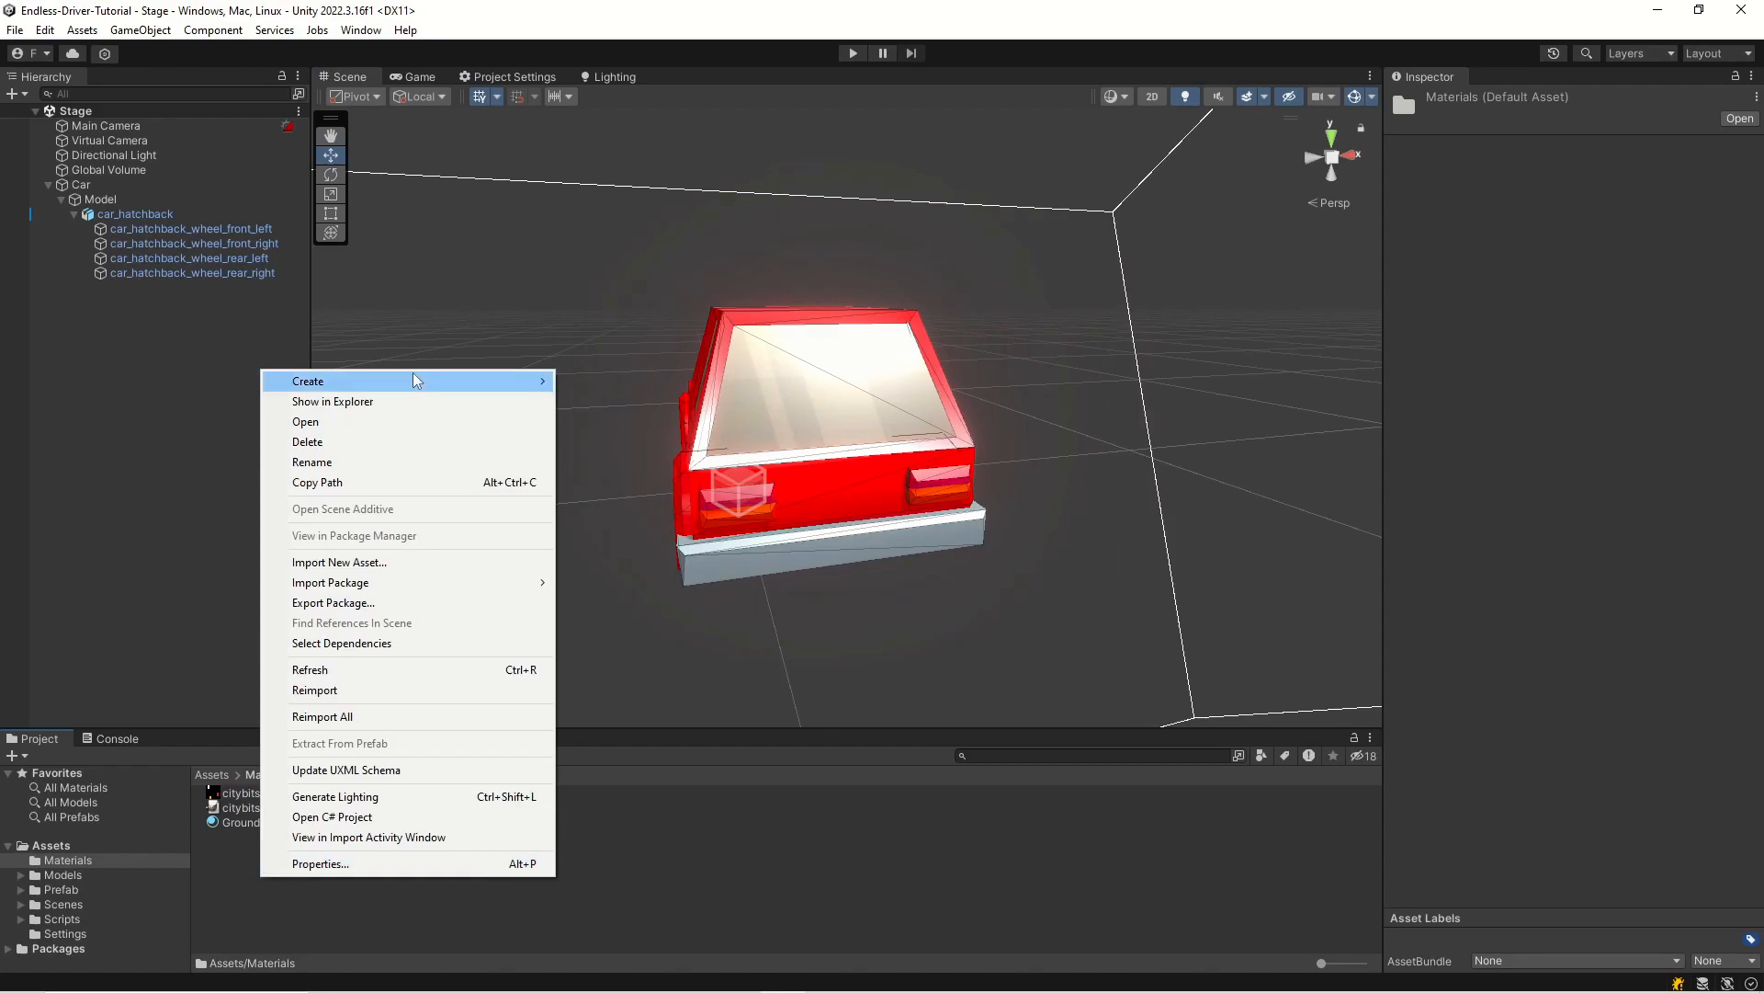
mouse_move(442, 380)
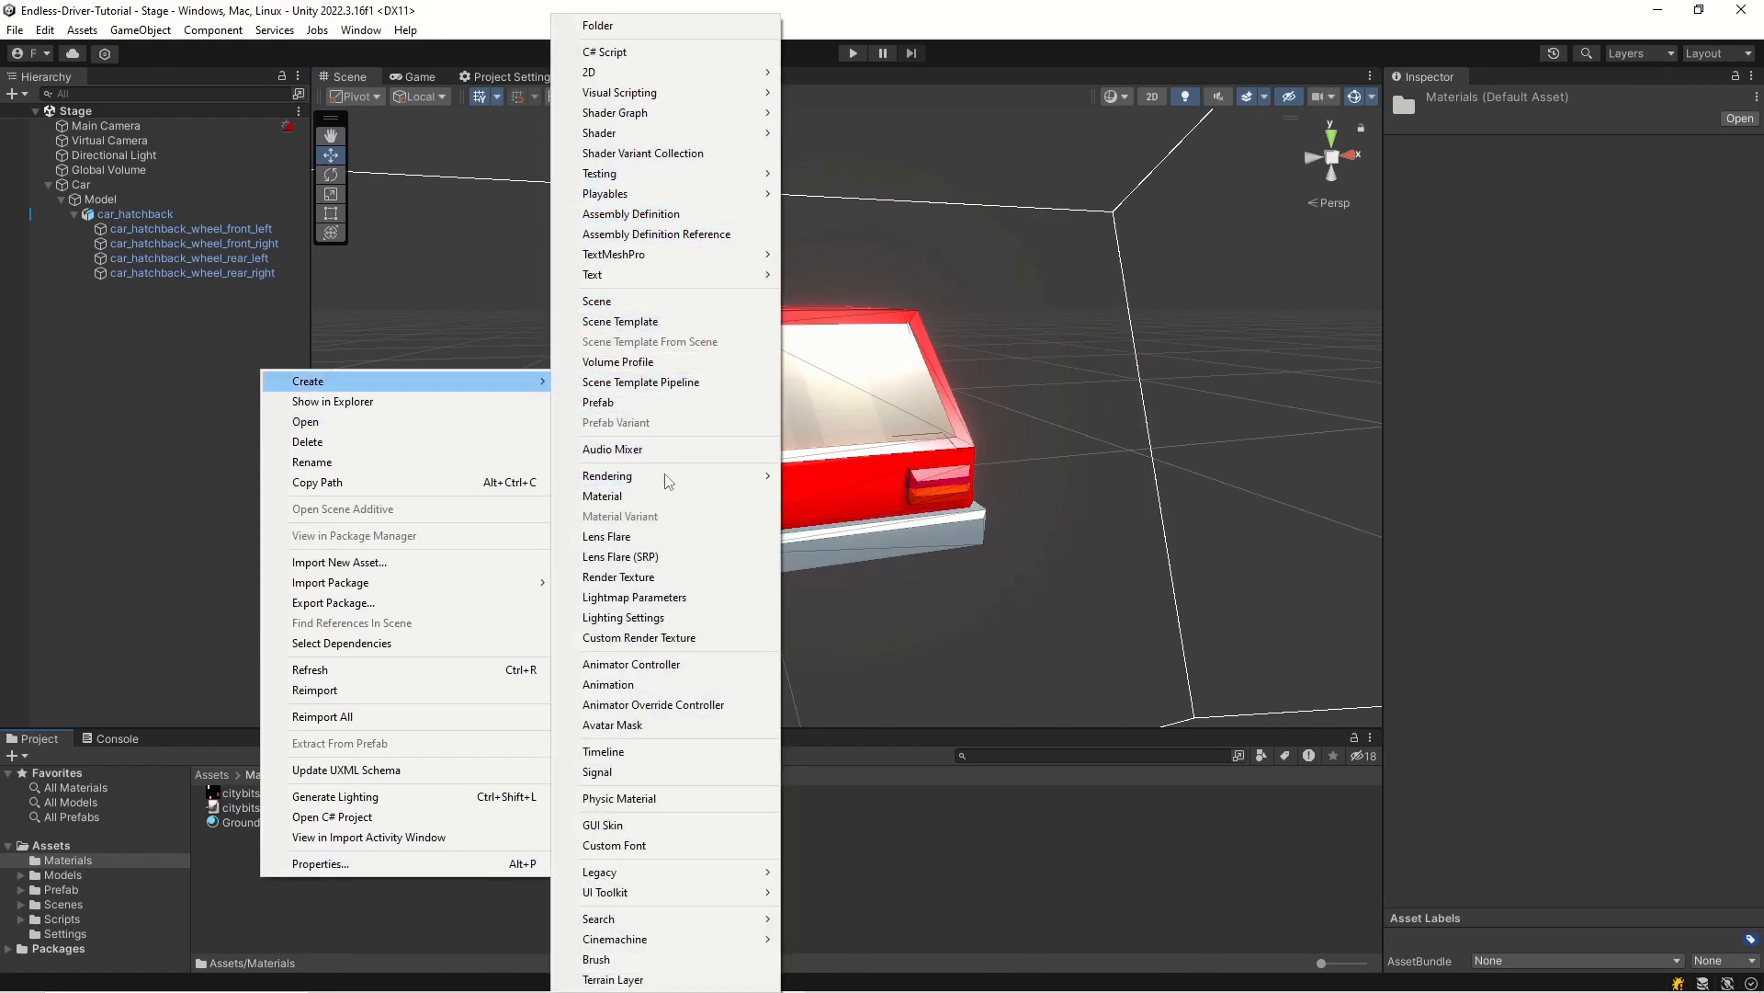
left_click(644, 496)
type("Car")
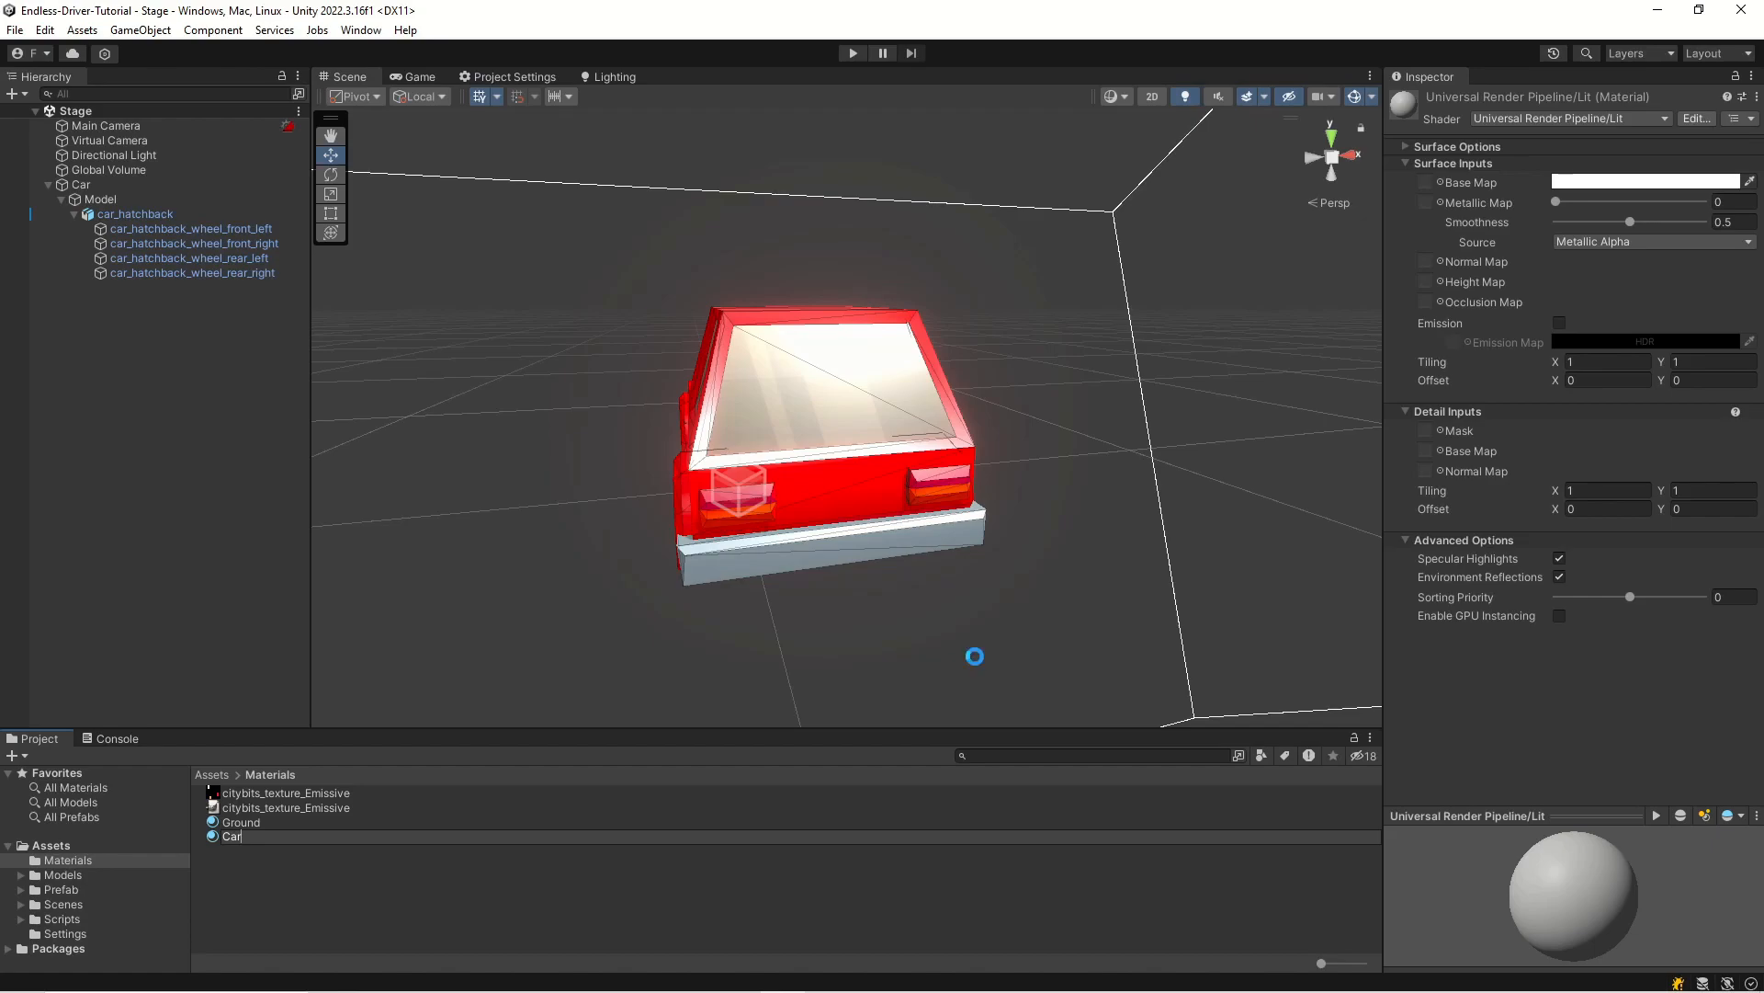
key("Return")
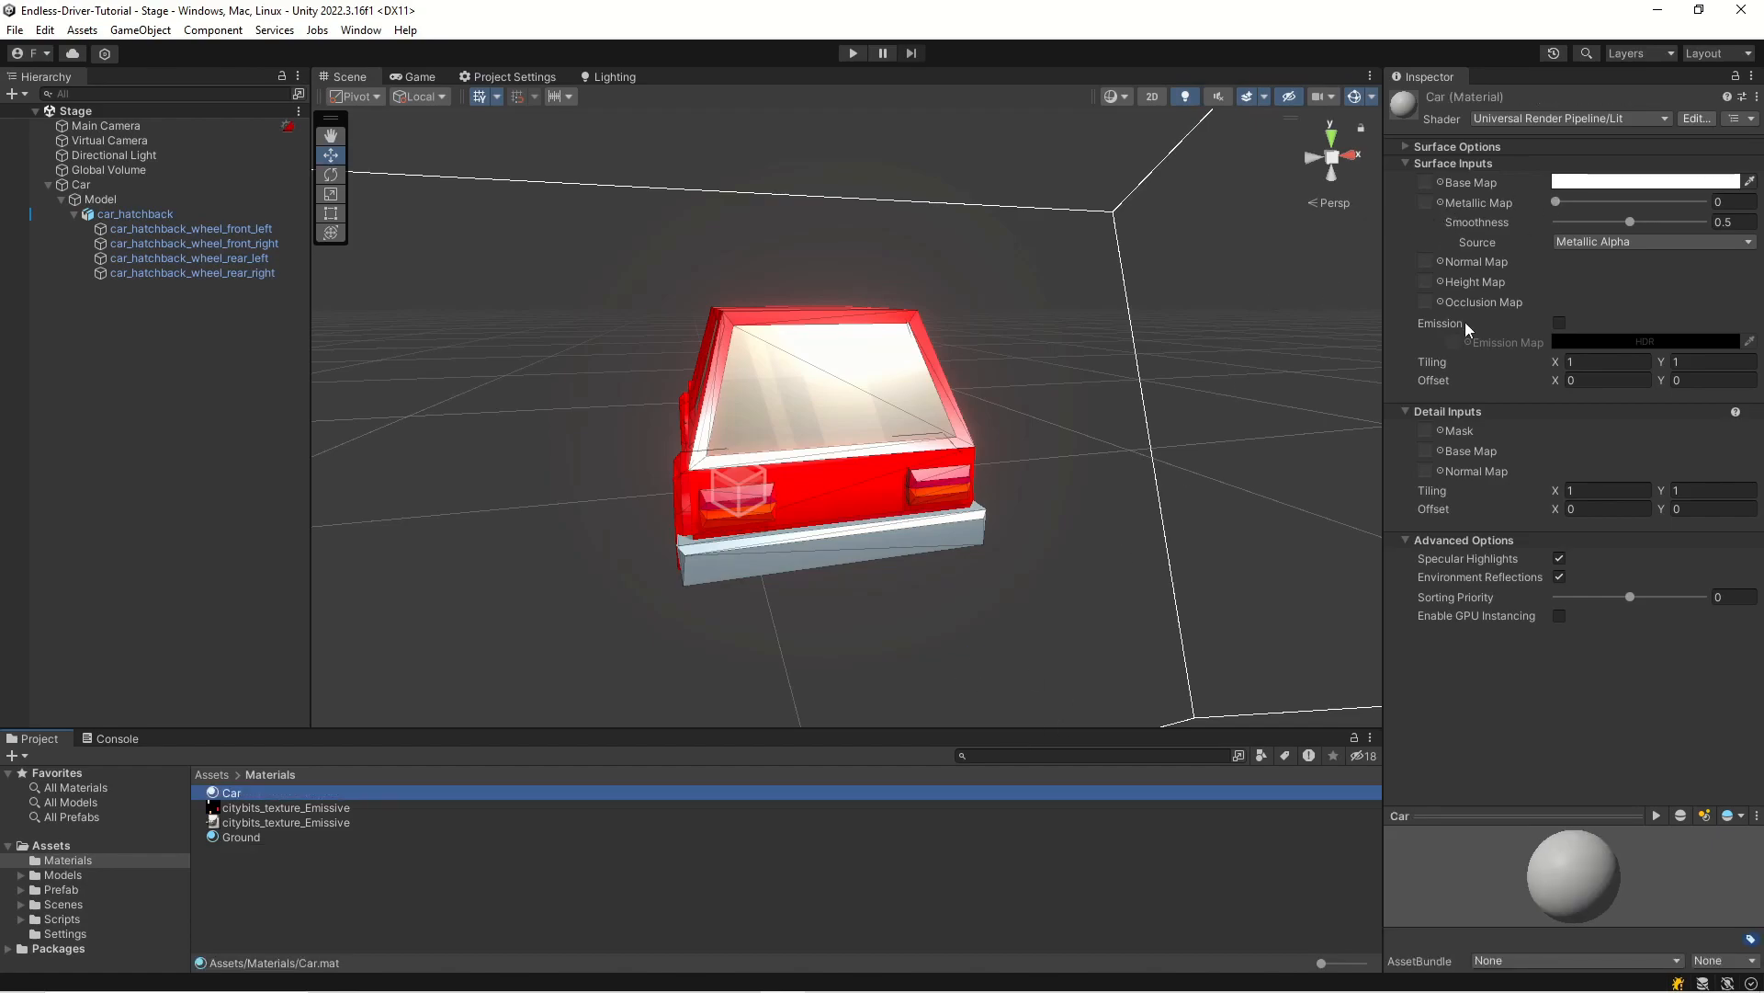
- Assign the citybits color texture as the Car material's Base Map and enable Emission with citybits_texture_Emissive as its map
left_click(1440, 182)
double_click(1399, 248)
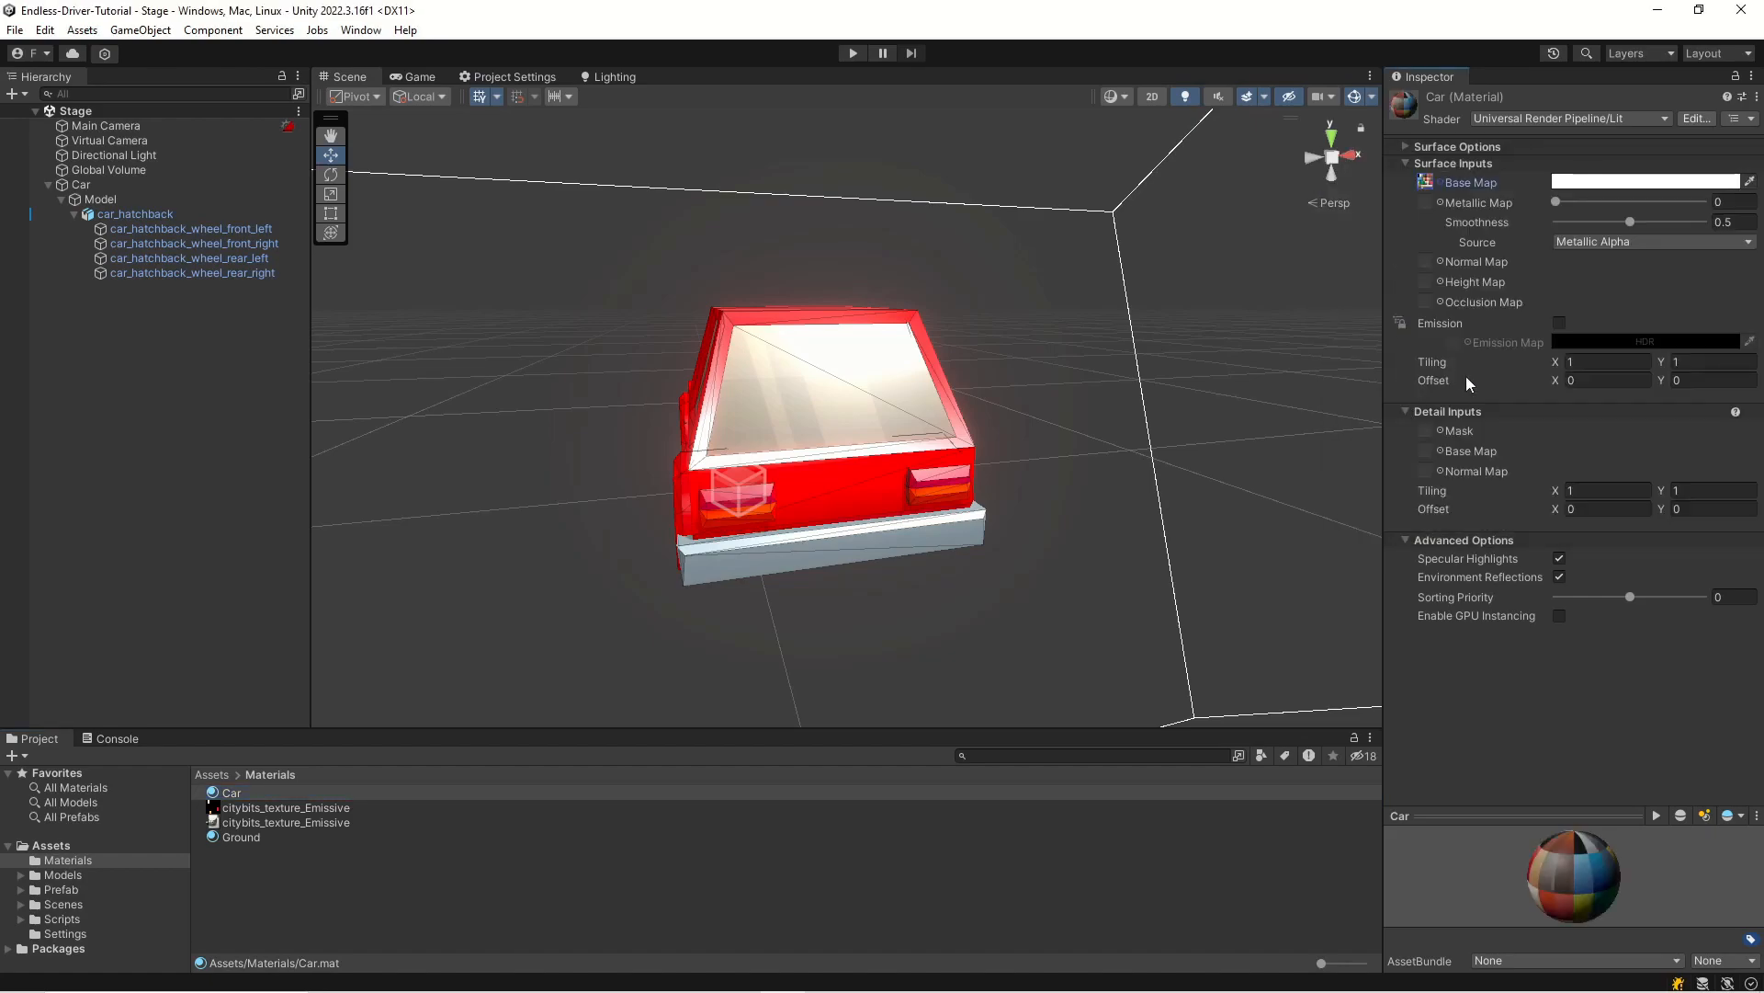
left_click(1560, 322)
left_click(1468, 341)
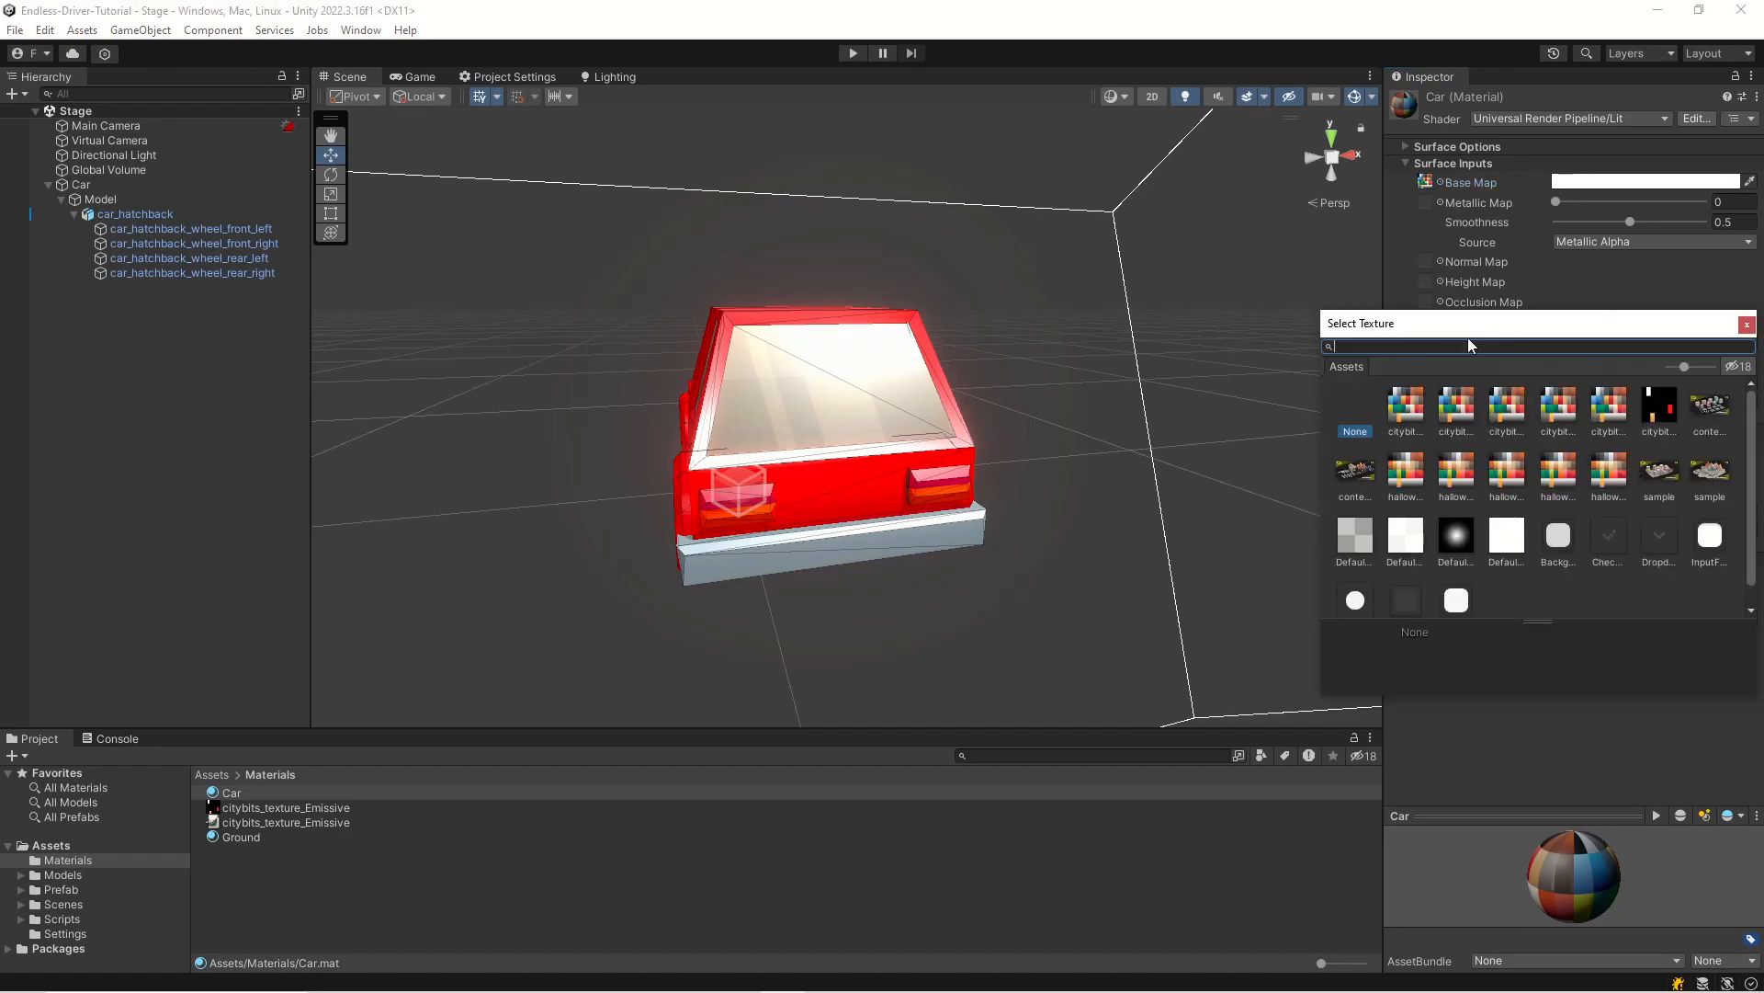
left_click(1664, 412)
double_click(1664, 415)
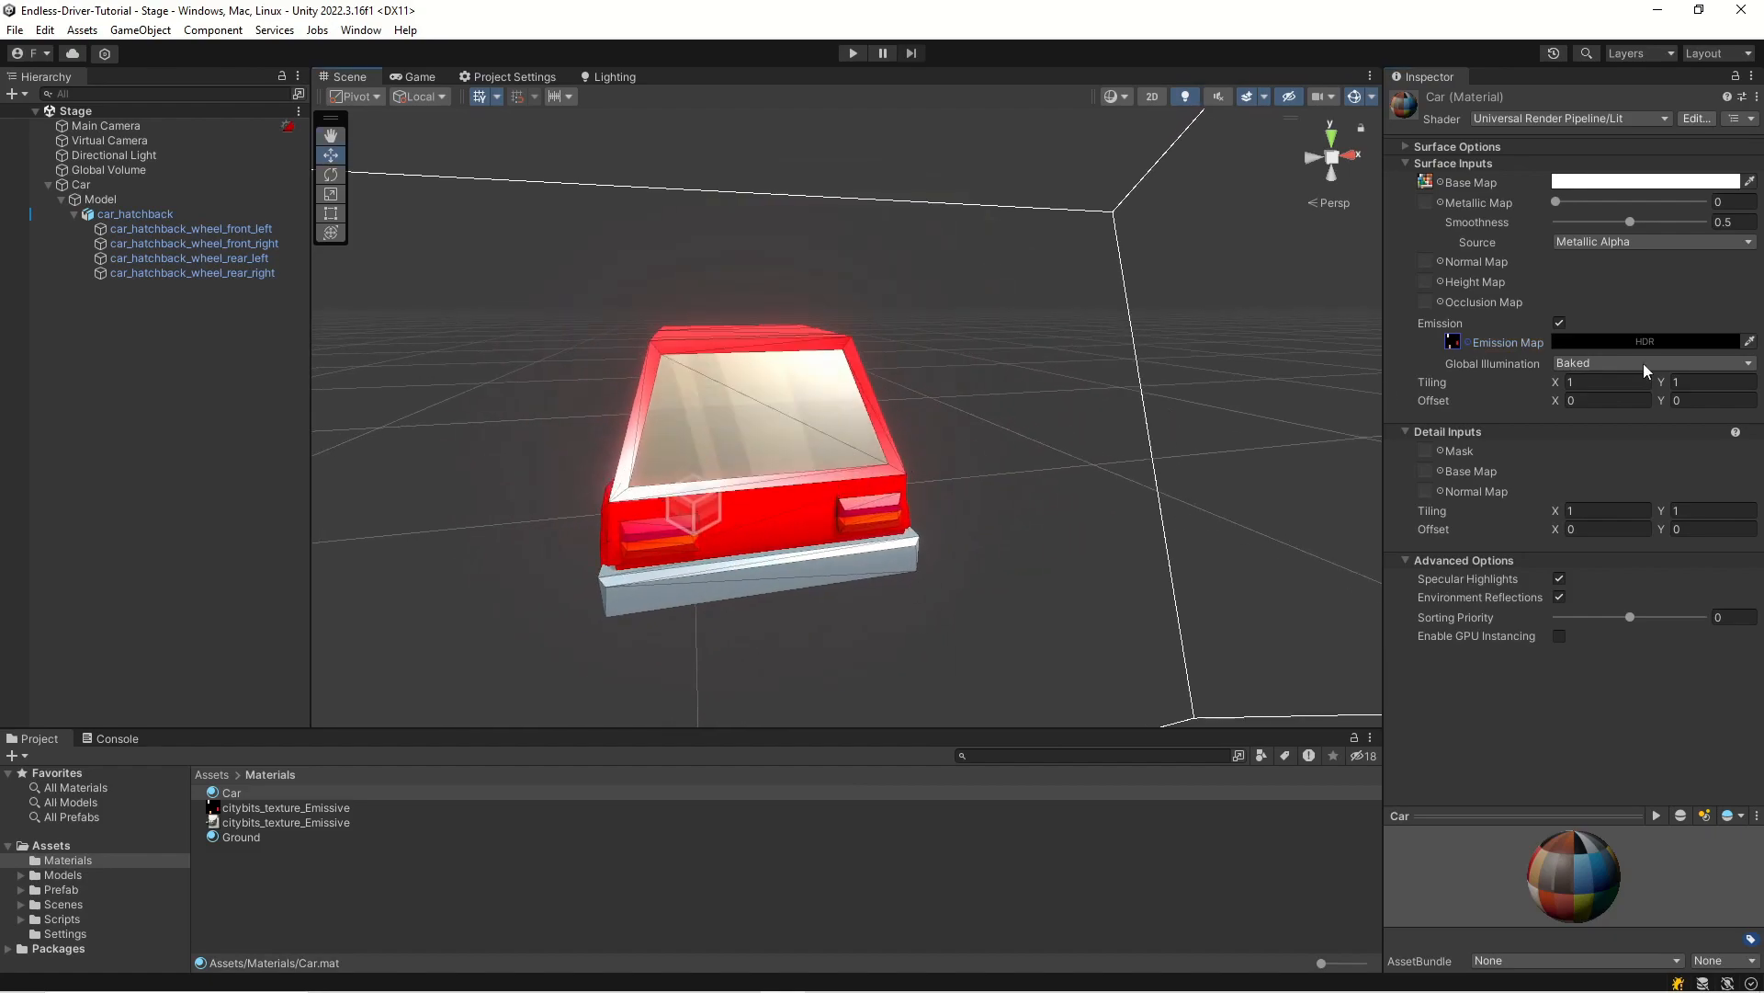
- Set the Car material's emission color to white with an HDR intensity of about 4.1
left_click(1587, 343)
left_click_drag(1619, 504, 1524, 385)
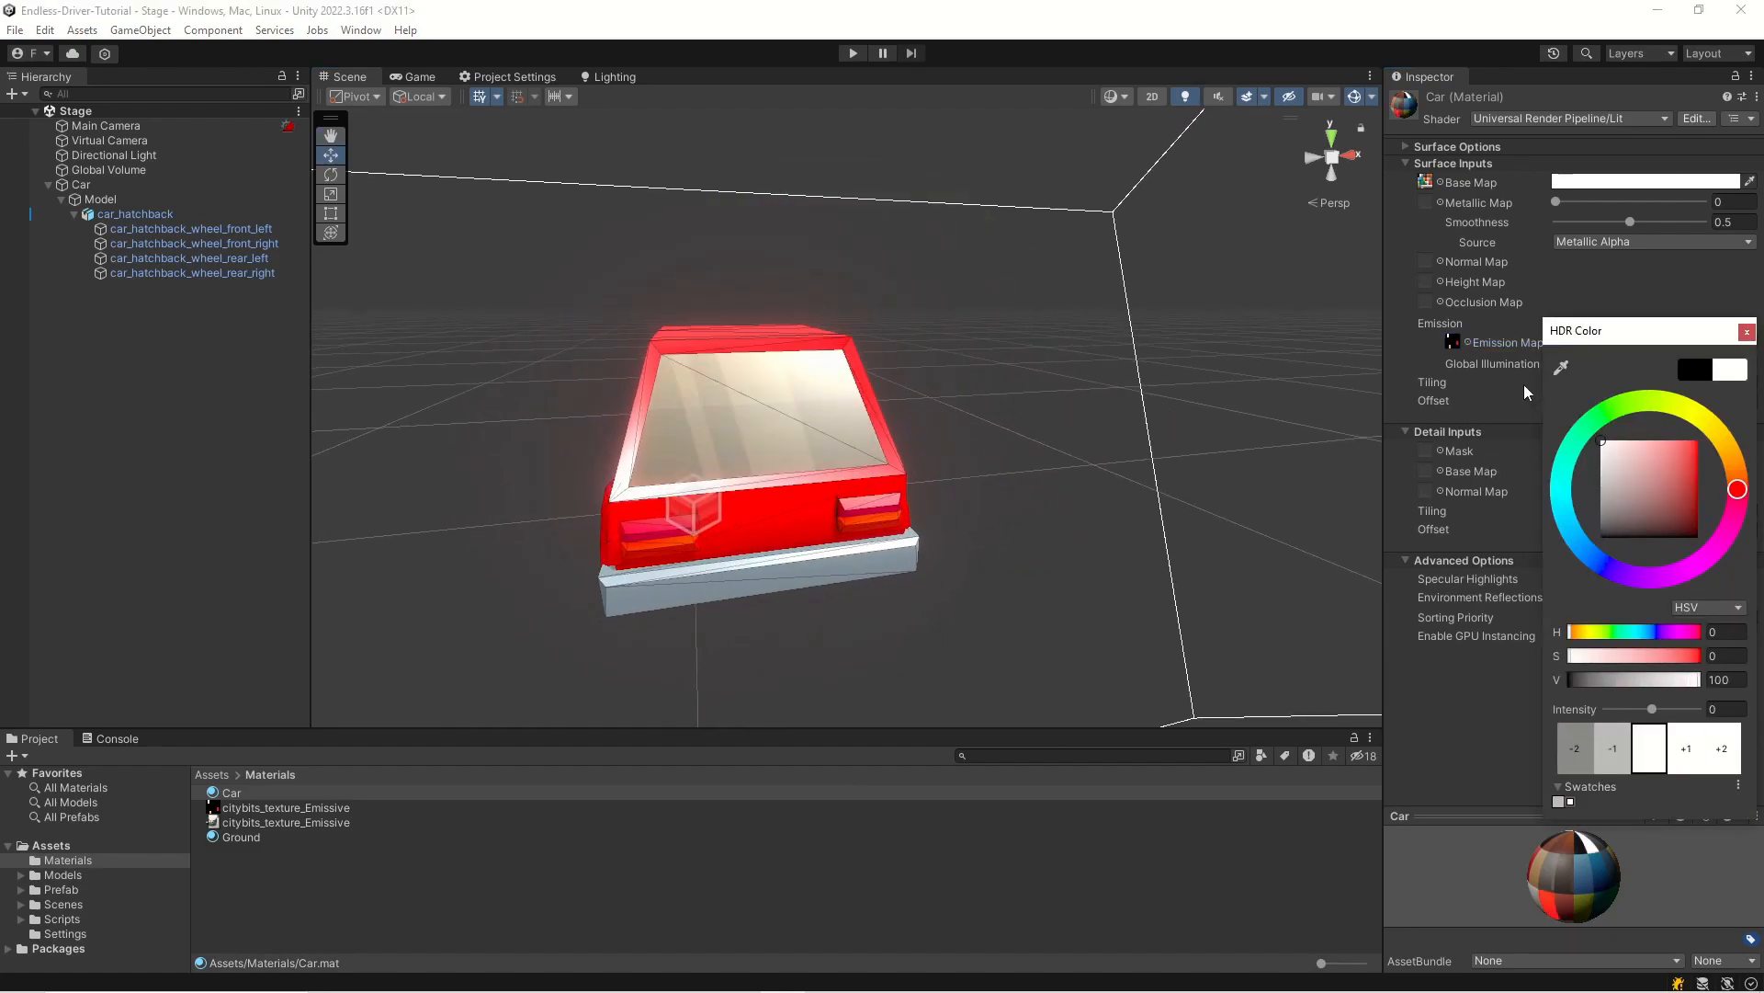
left_click(1571, 384)
left_click(1608, 342)
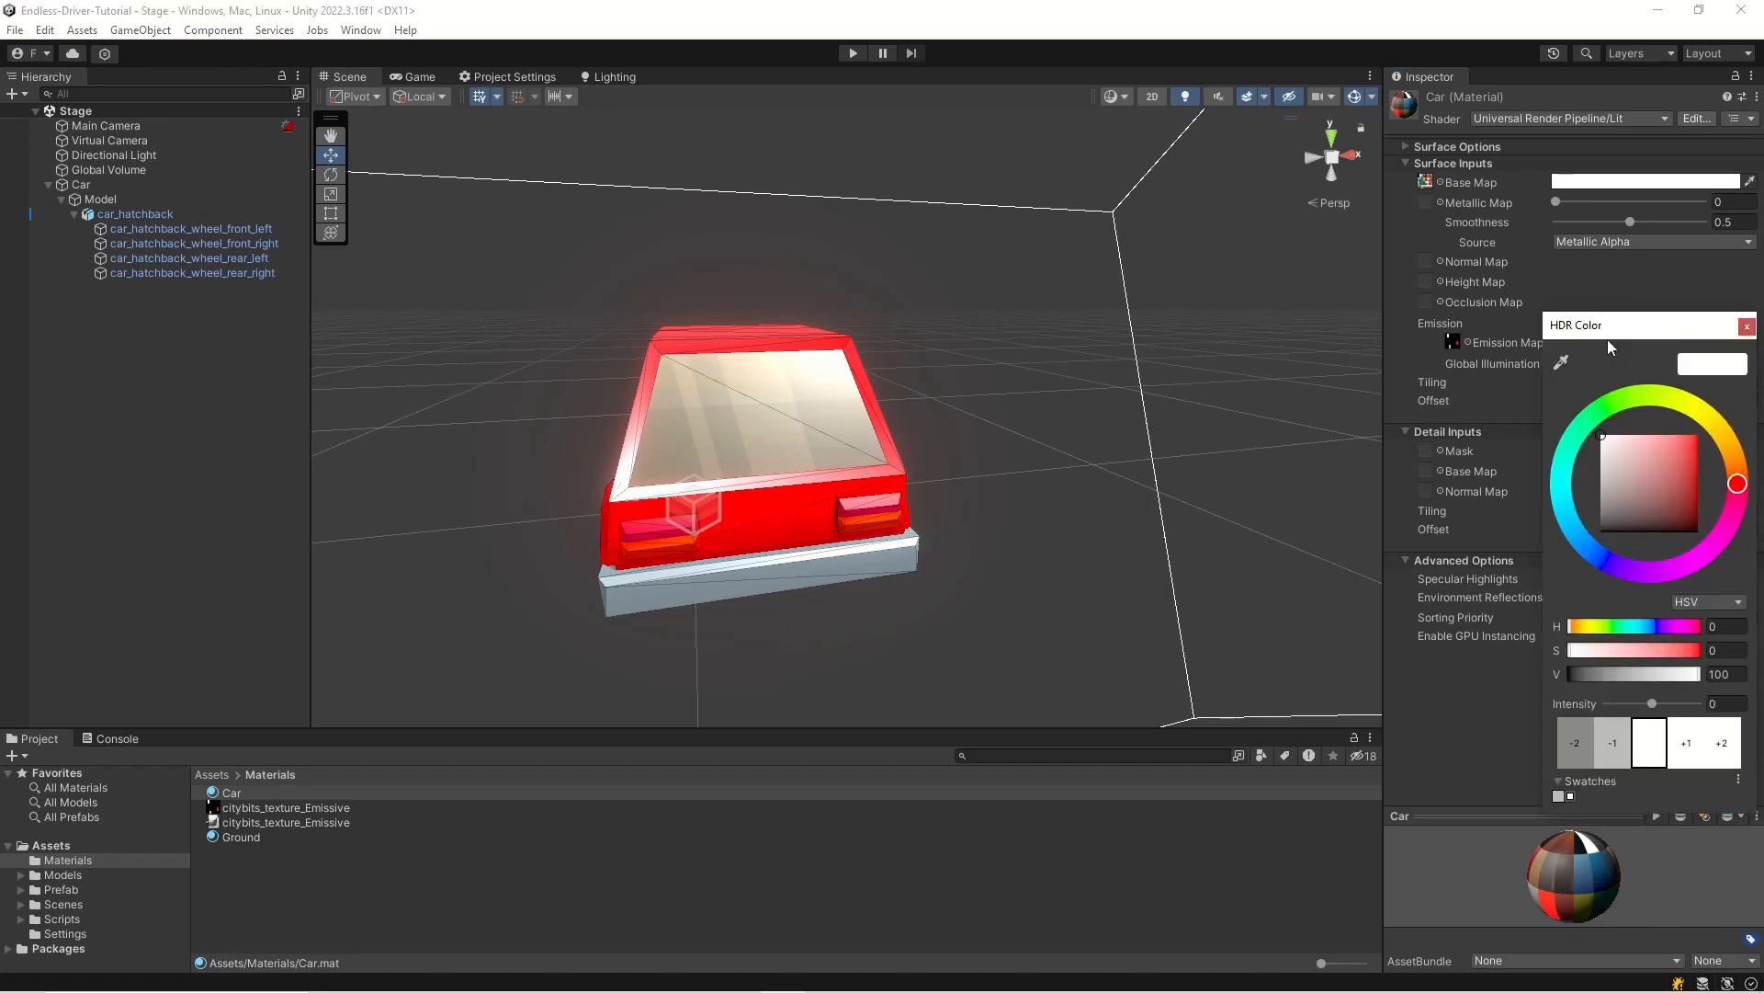
left_click(1722, 703)
left_click_drag(1646, 704, 1671, 706)
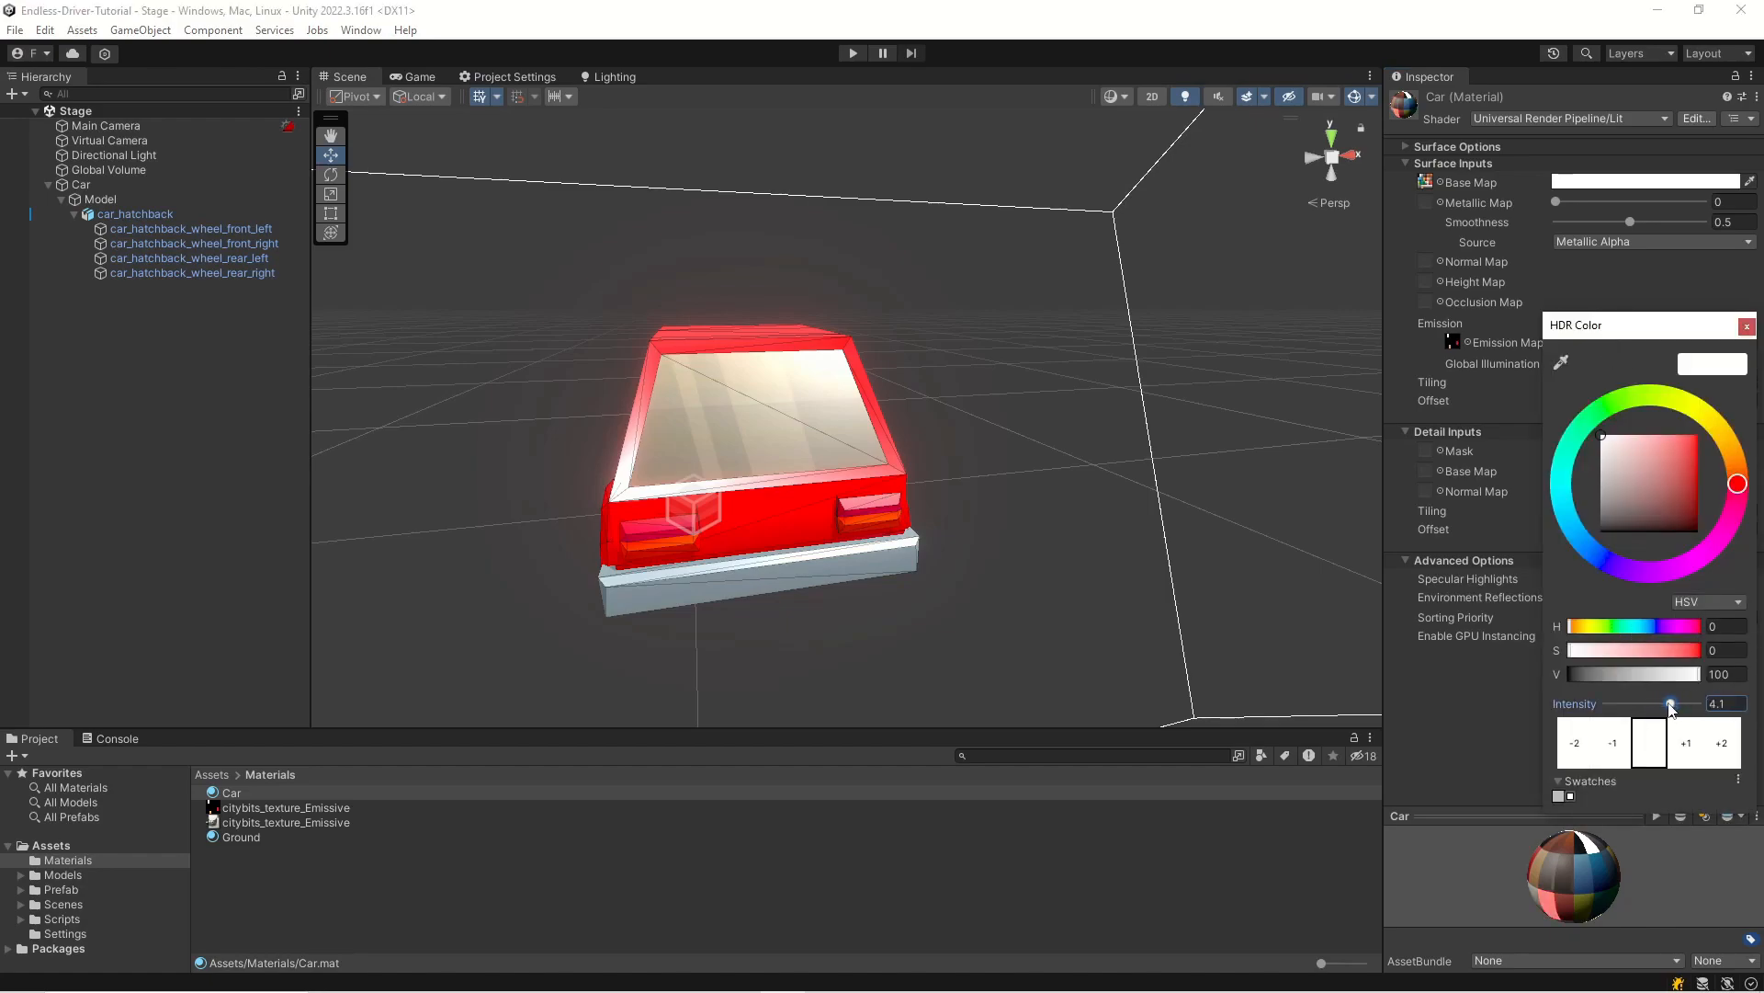
left_click(1746, 326)
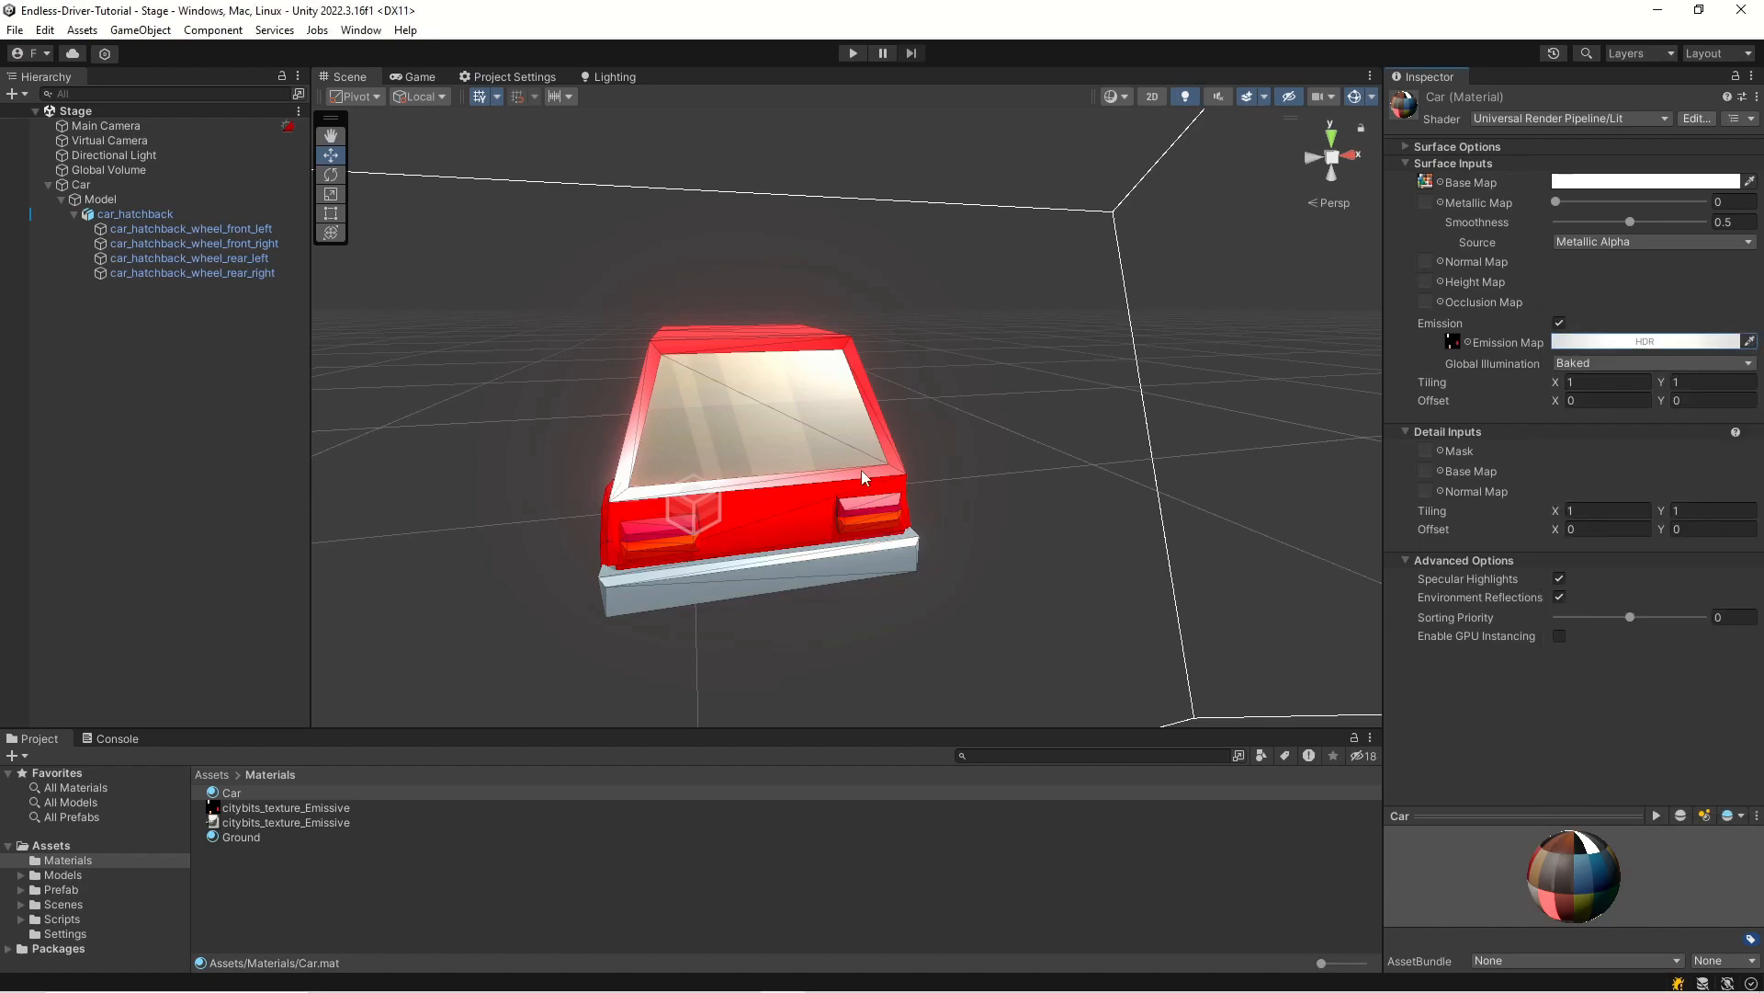
- Replace the car_hatchback mesh renderer's material with the Car material and view the car from different angles
left_click(130, 211)
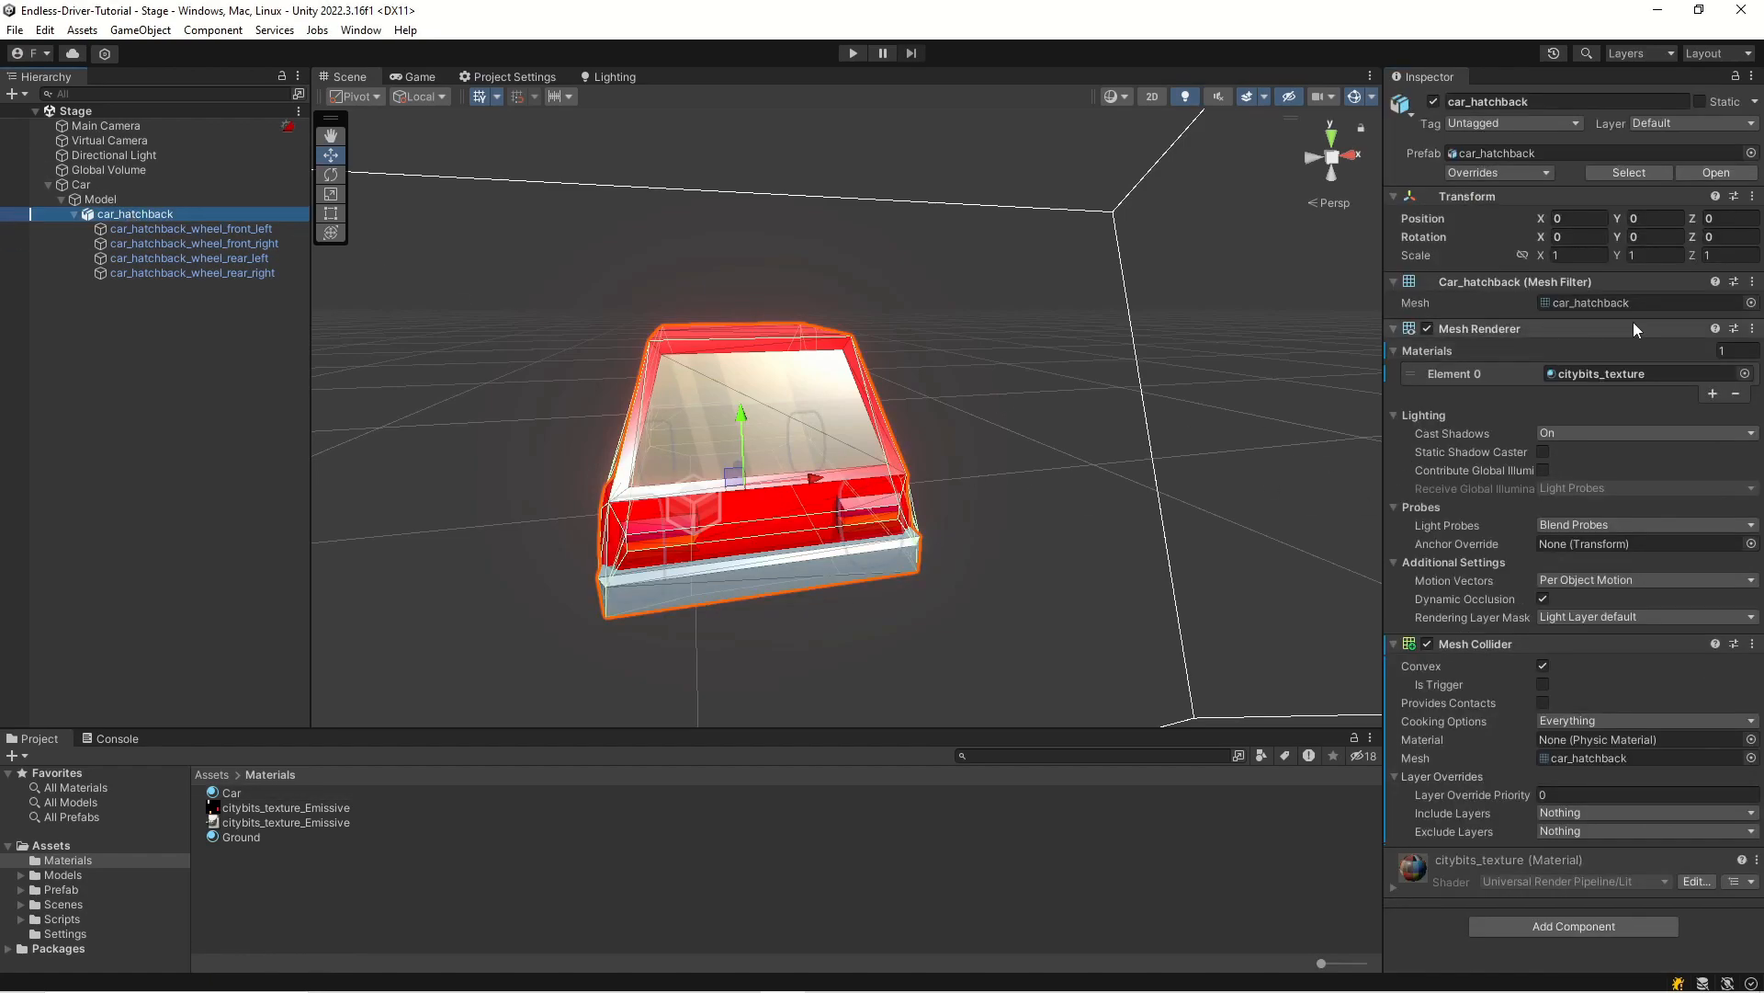
left_click_drag(240, 792, 1618, 373)
scroll(762, 486, "down", 4)
middle_click_drag(763, 486, 700, 583)
scroll(786, 510, "up", 3)
left_click_drag(482, 527, 803, 500, "alt")
middle_click_drag(901, 404, 784, 527)
scroll(784, 528, "up", 2)
middle_click_drag(1020, 478, 781, 510)
left_click_drag(781, 510, 512, 466, "alt")
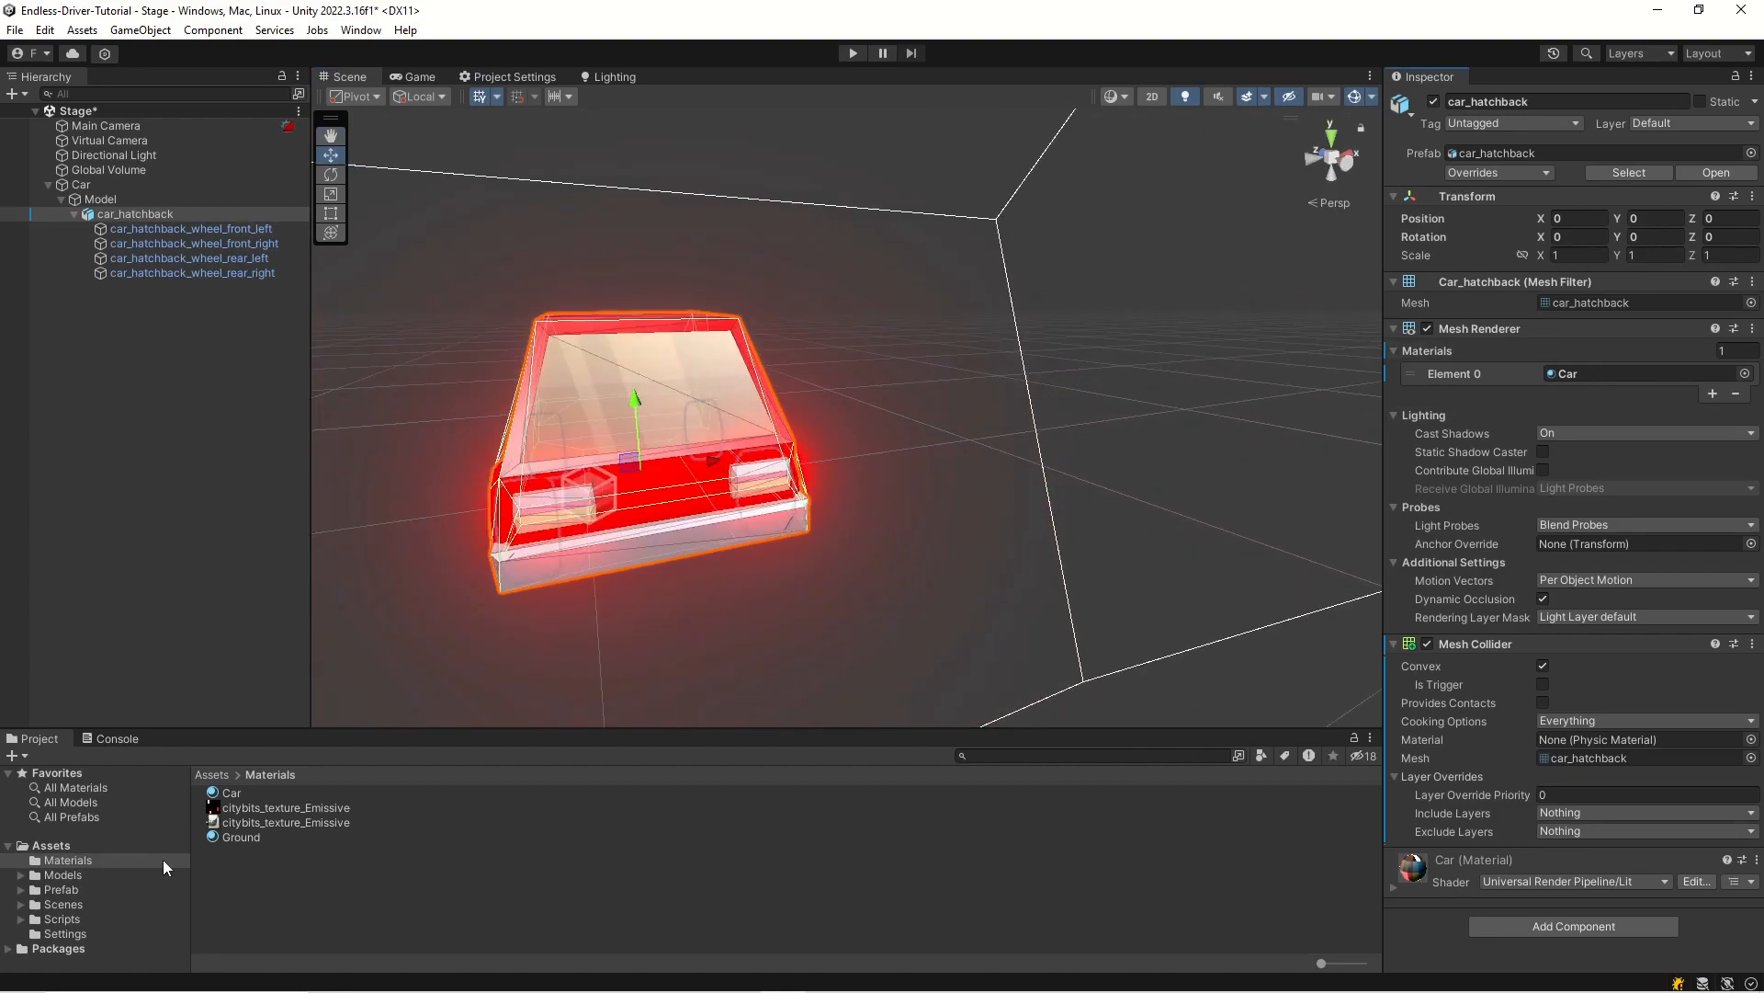
- Reduce the HDR intensity of the Car material's emission color to 2.5
left_click(230, 793)
left_click(1645, 342)
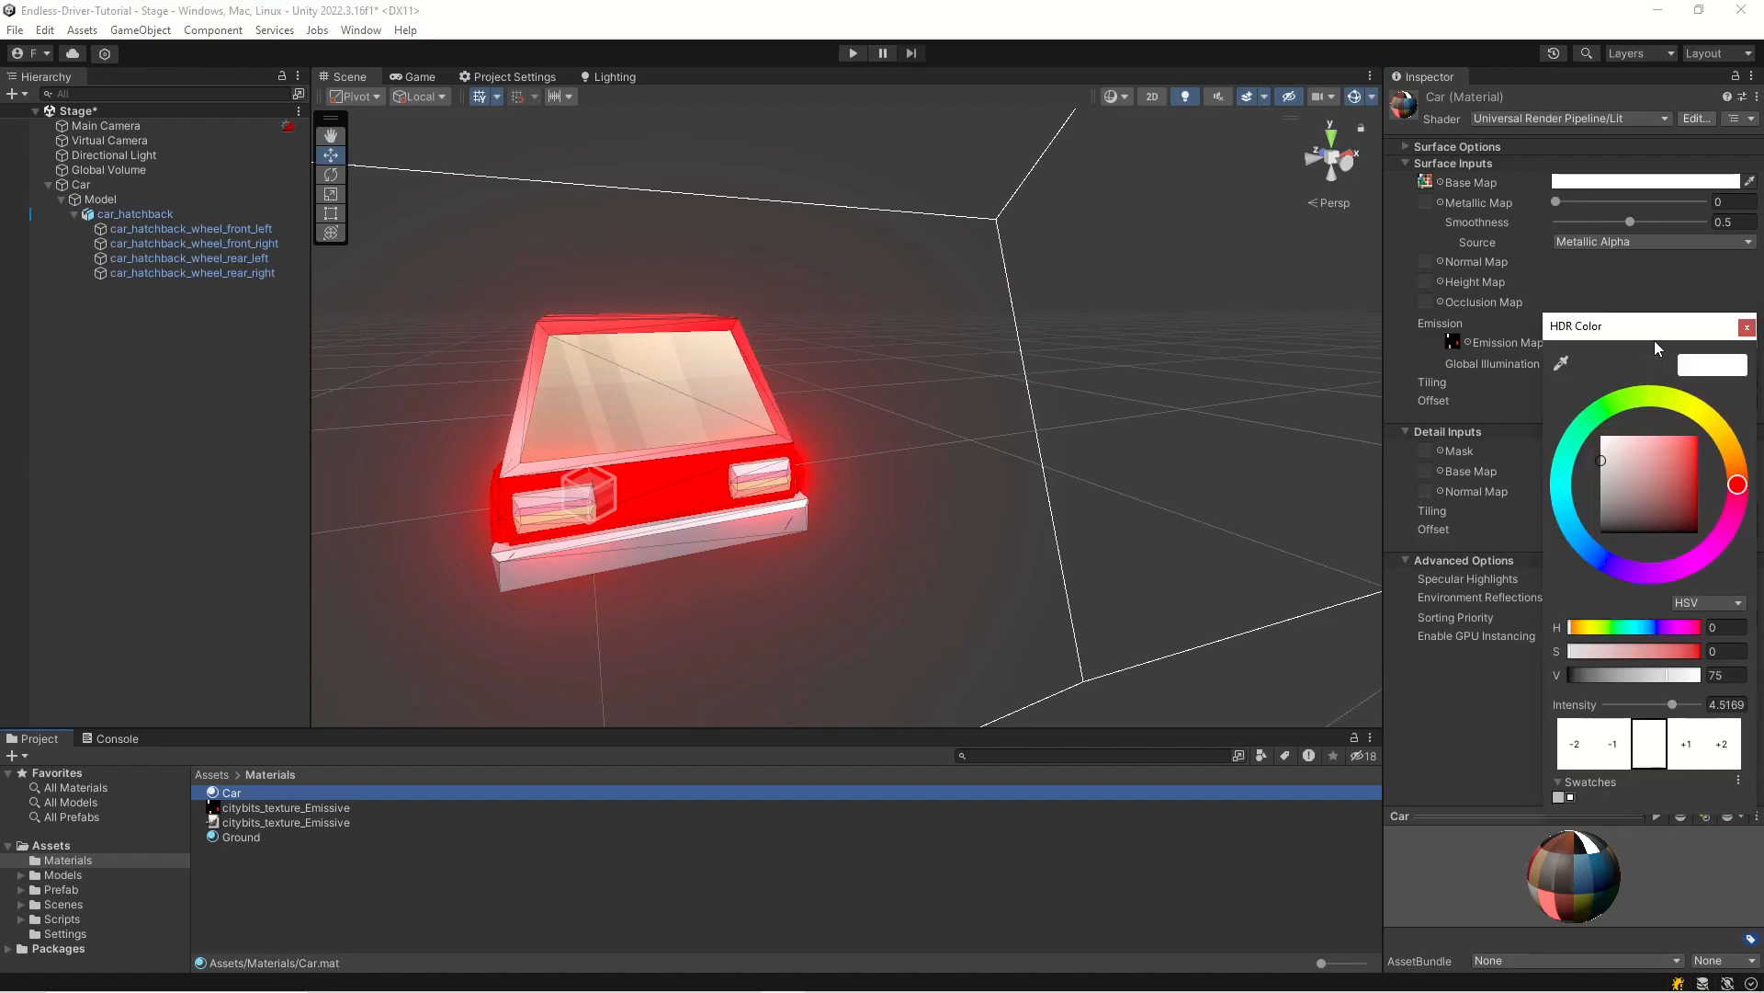
type("3.5")
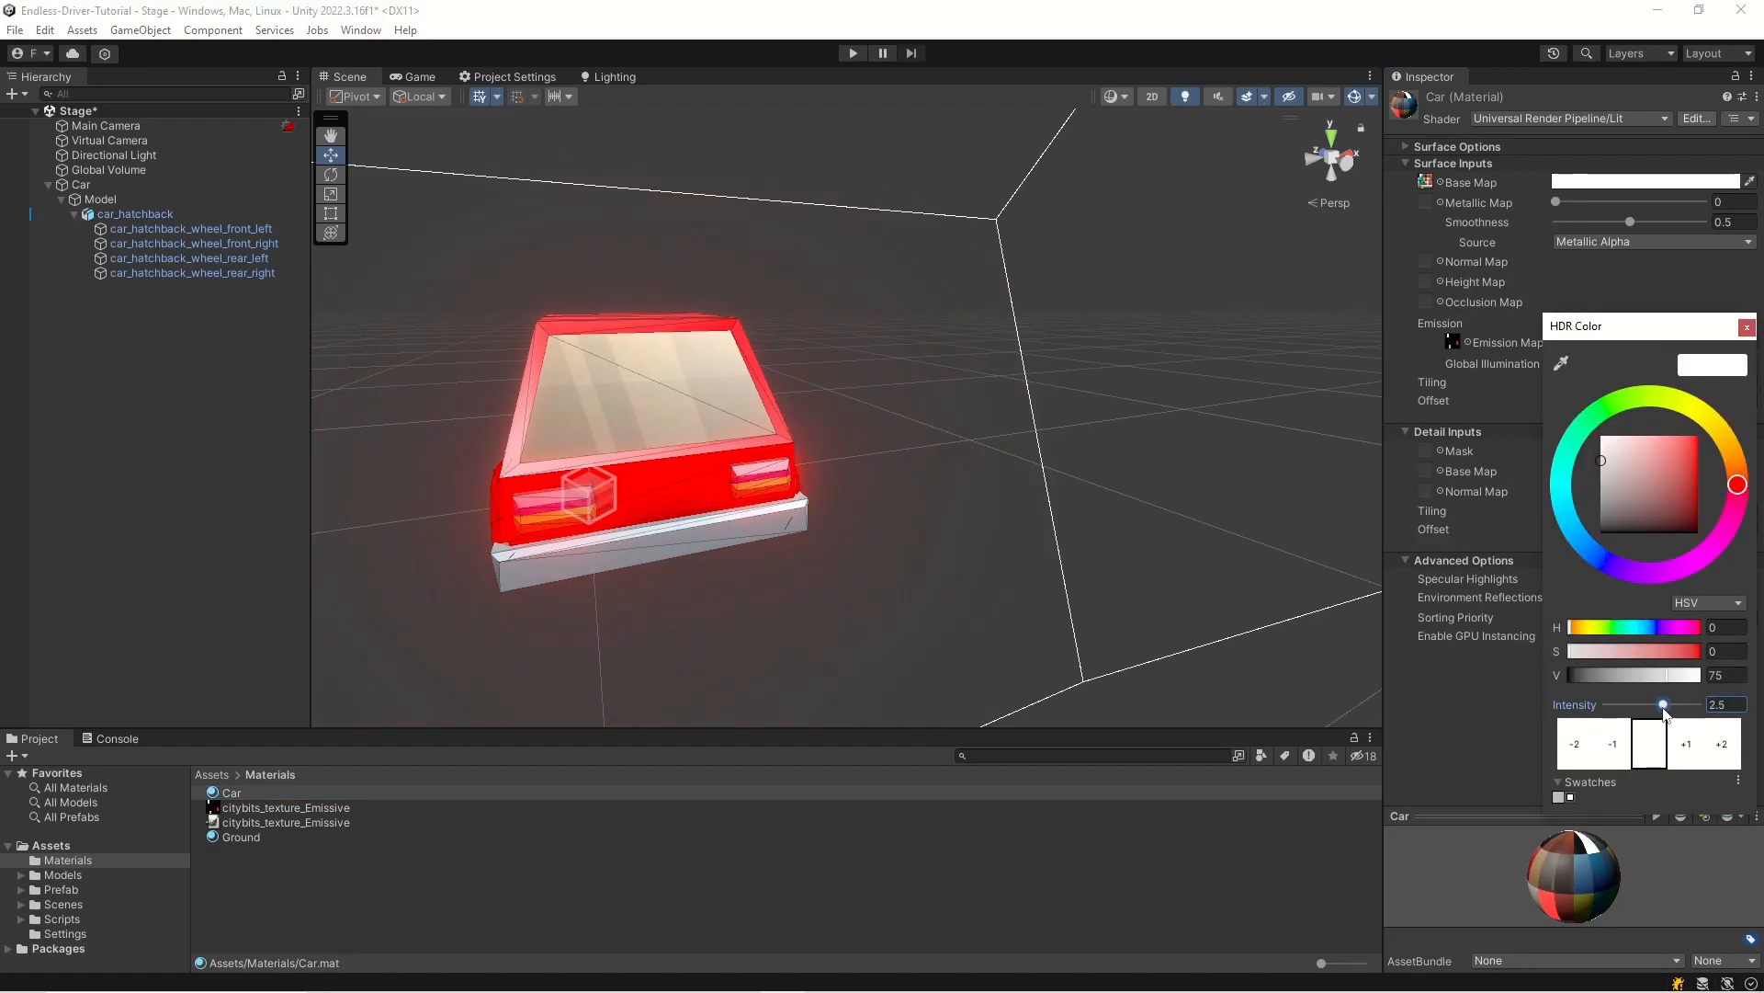
- Run the game and disable the Directional Light object to check the car's emissive taillights in the dark
left_click(852, 56)
left_click(852, 53)
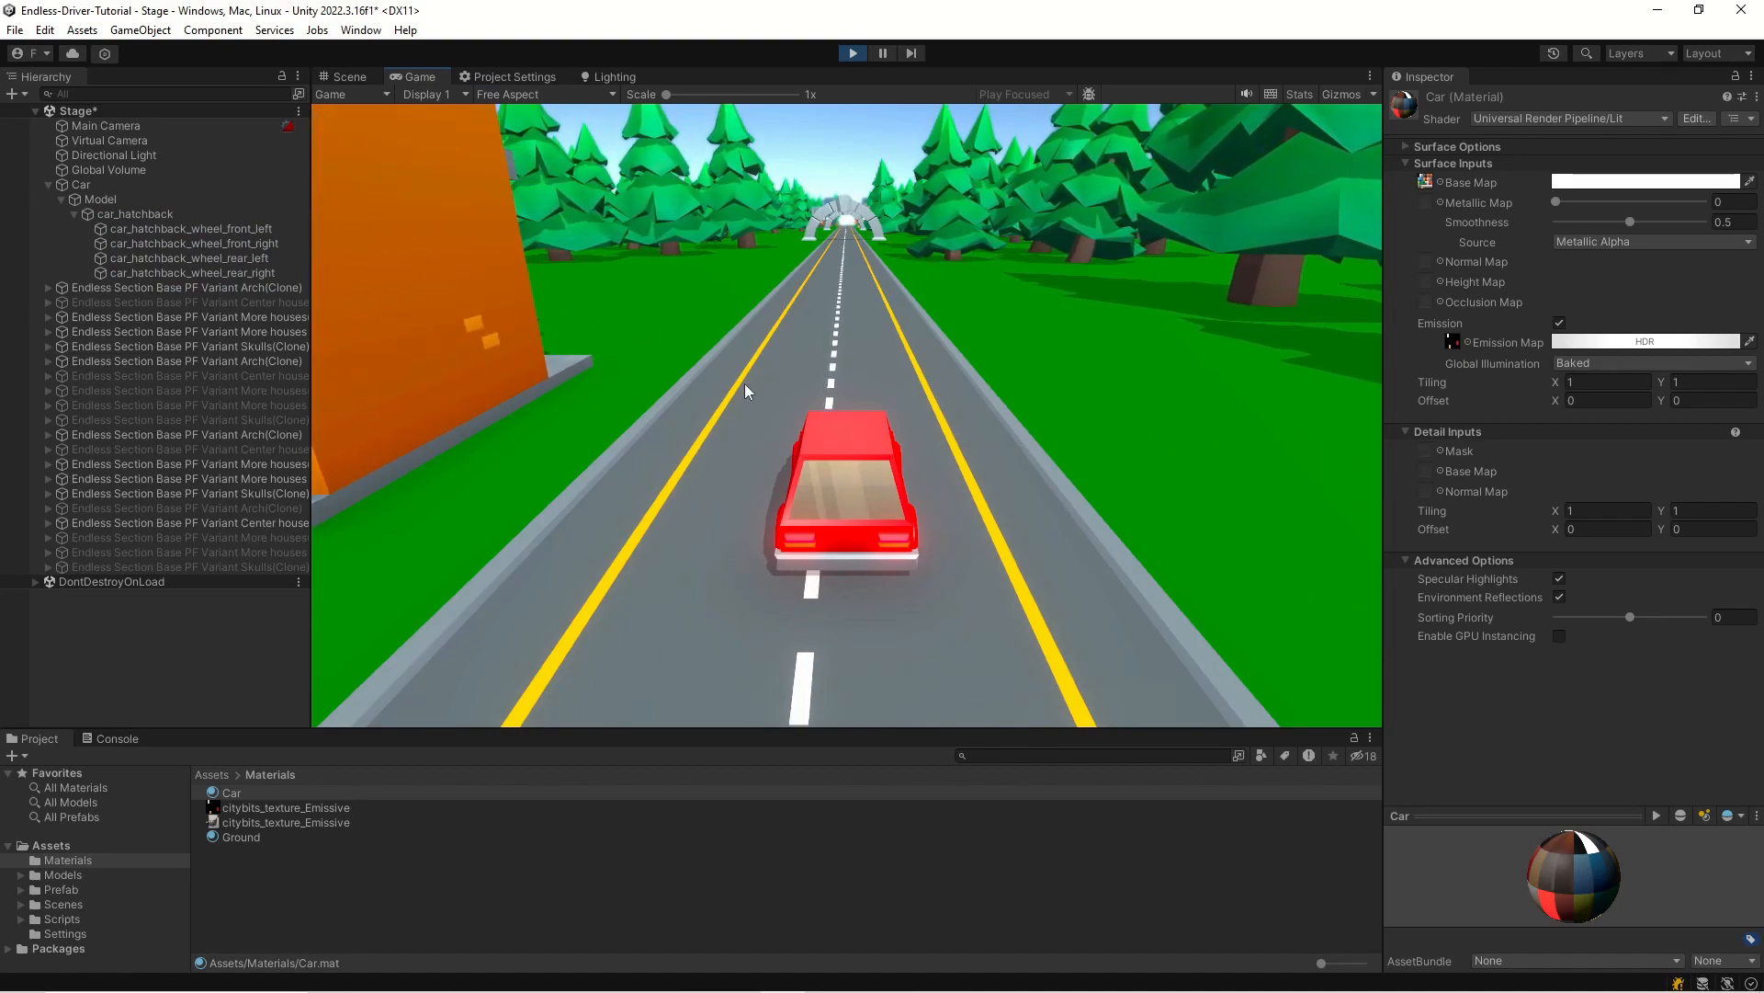
left_click(166, 156)
left_click(1433, 102)
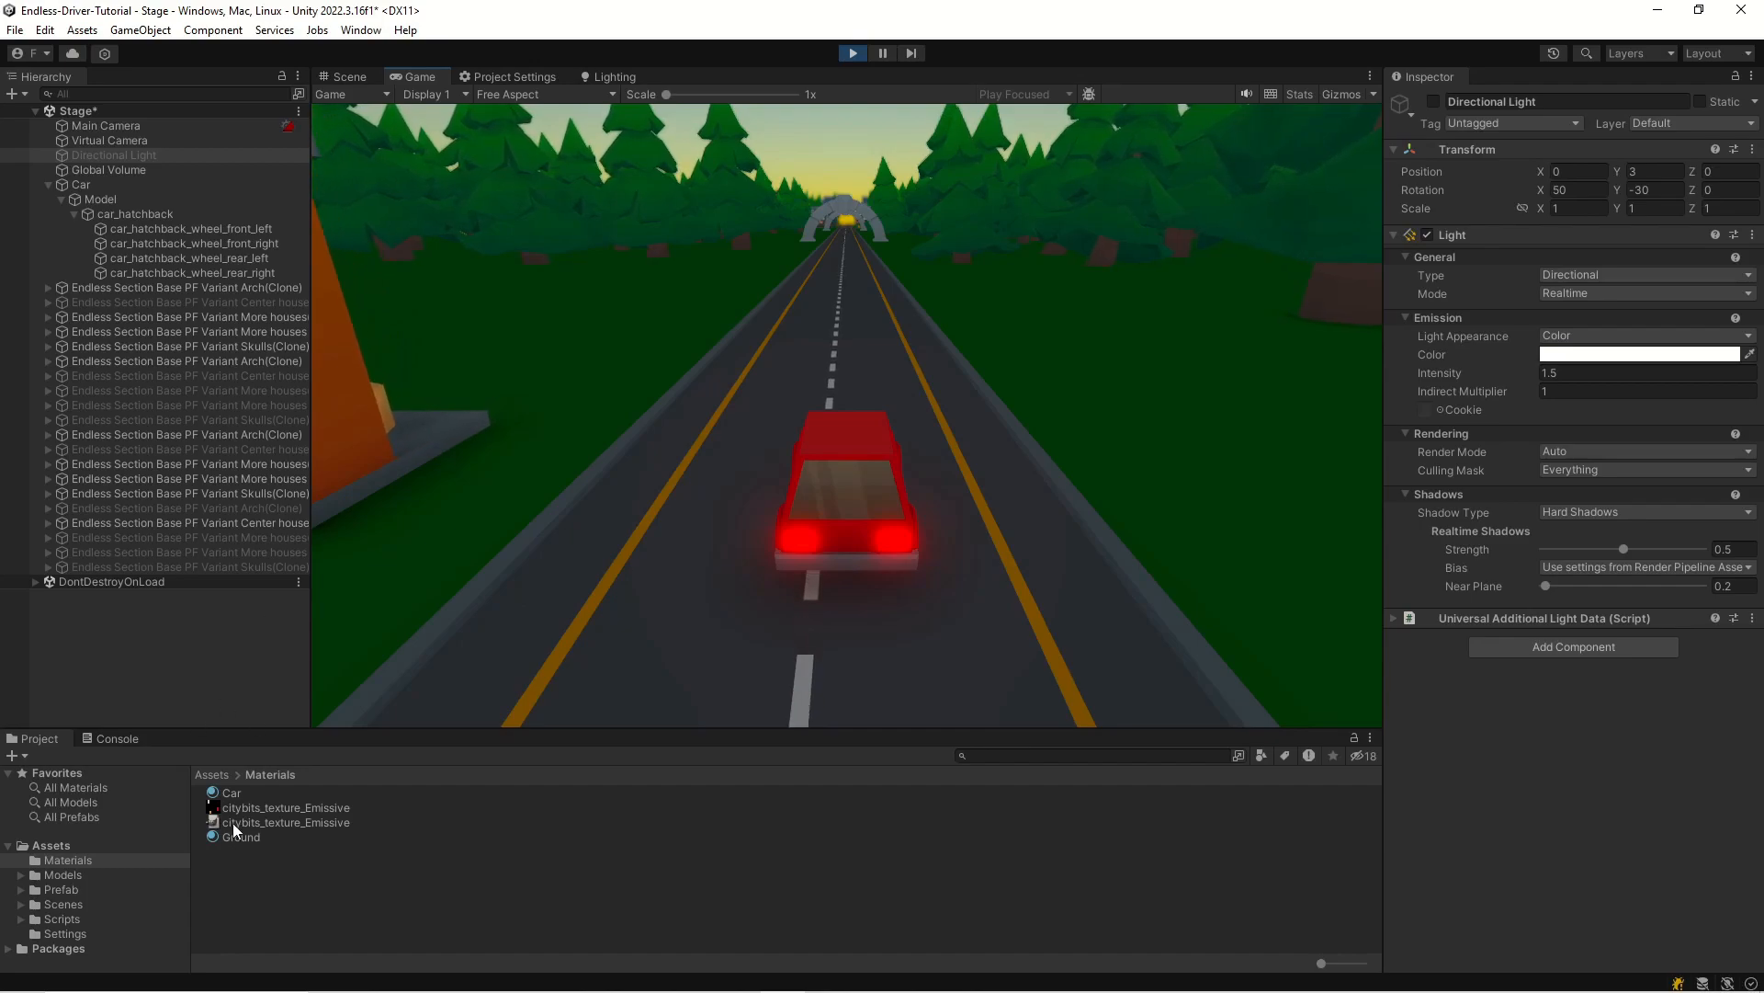
- Test the Car material's emission color at HDR intensity -2 in the running game, and finish with it set to 3 before stopping play
left_click(236, 796)
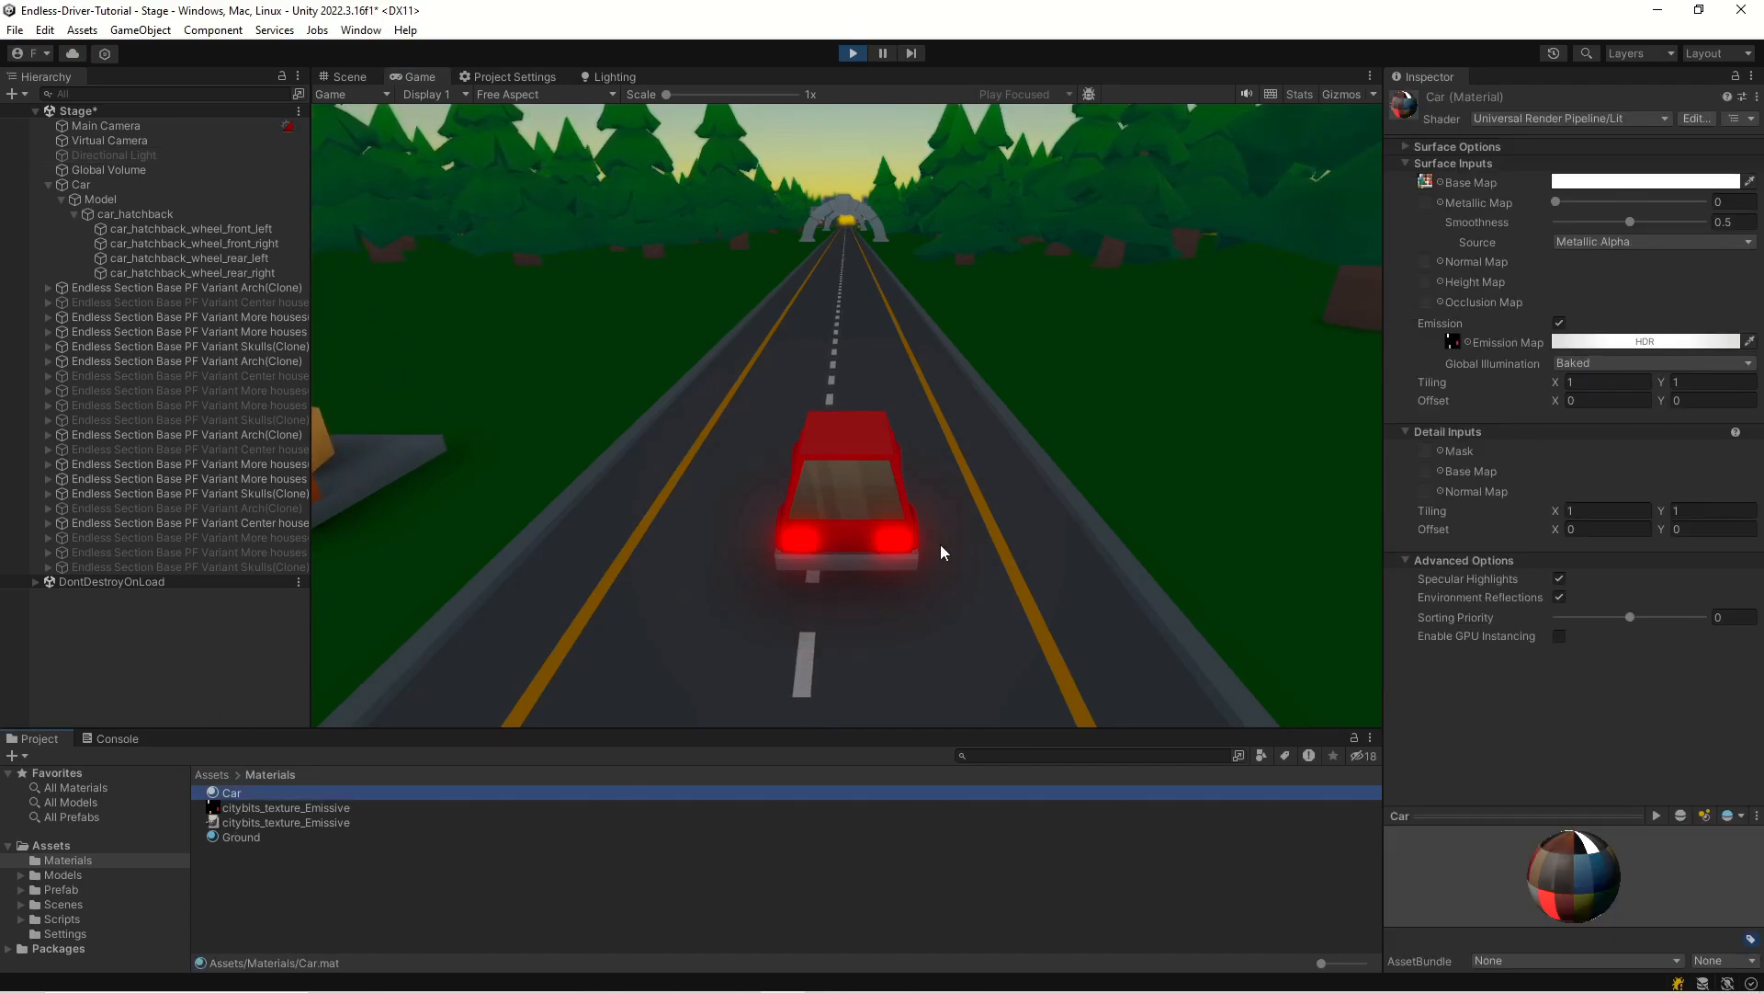
left_click(1612, 347)
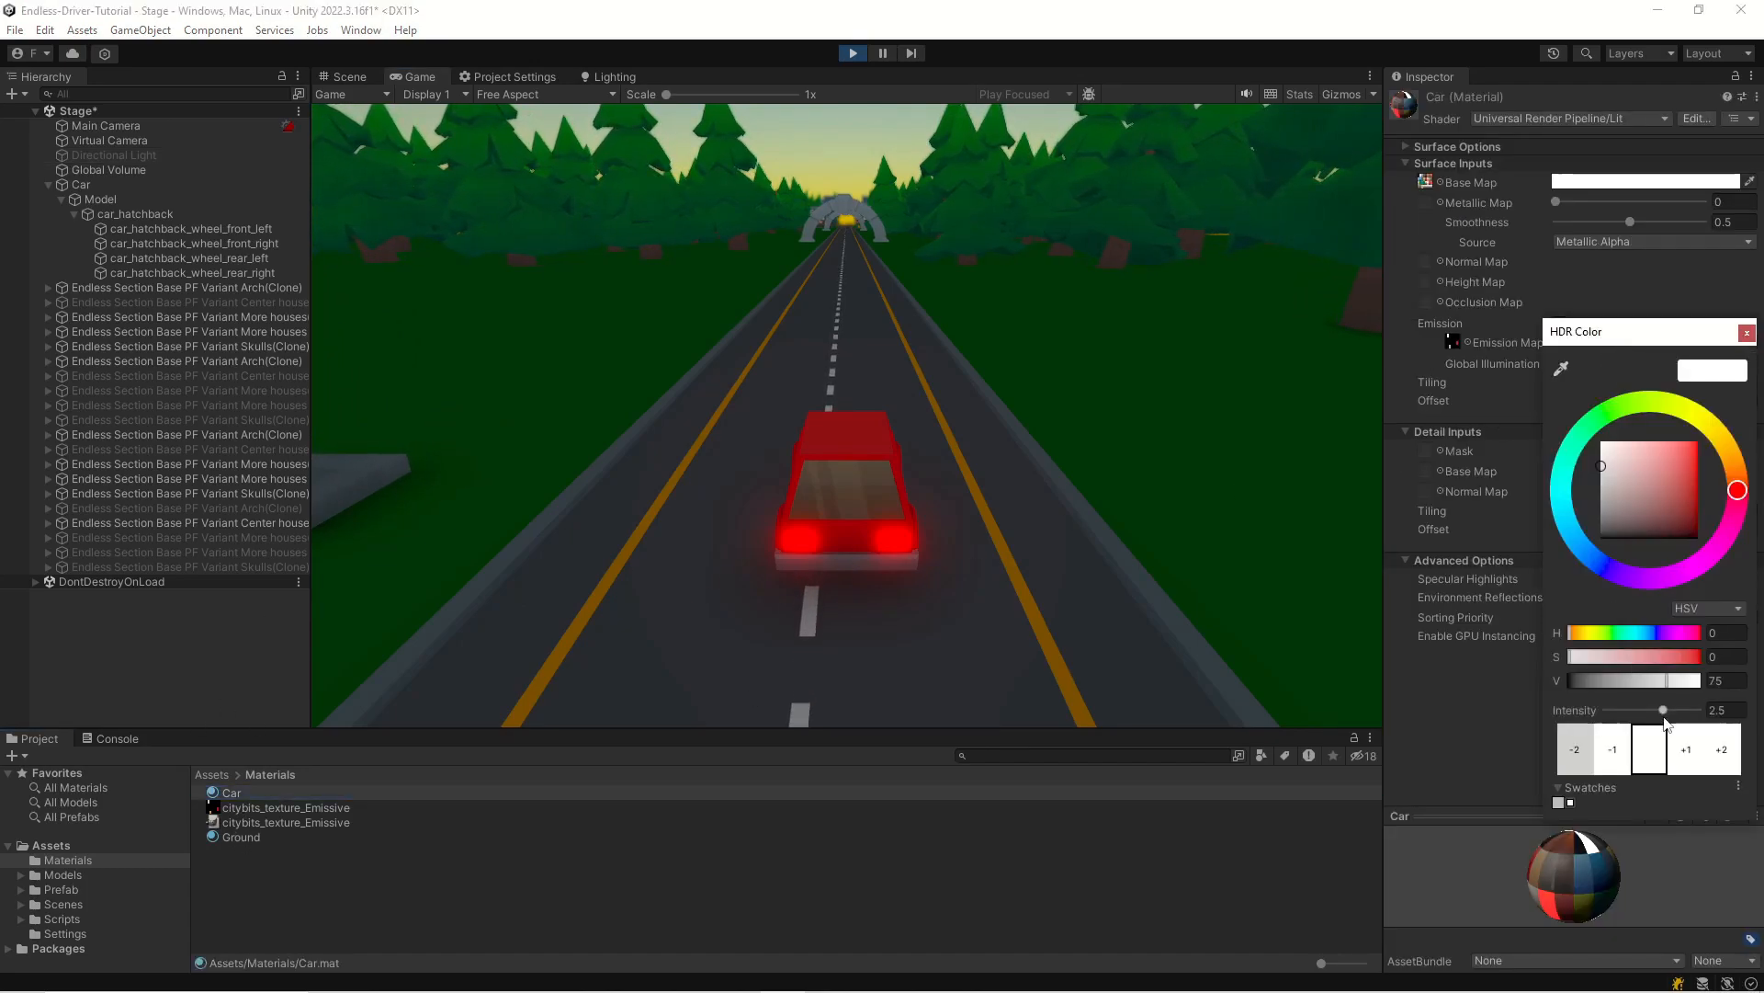
mouse_move(1667, 710)
left_mouse_down()
mouse_move(1631, 713)
mouse_move(1652, 713)
left_mouse_up()
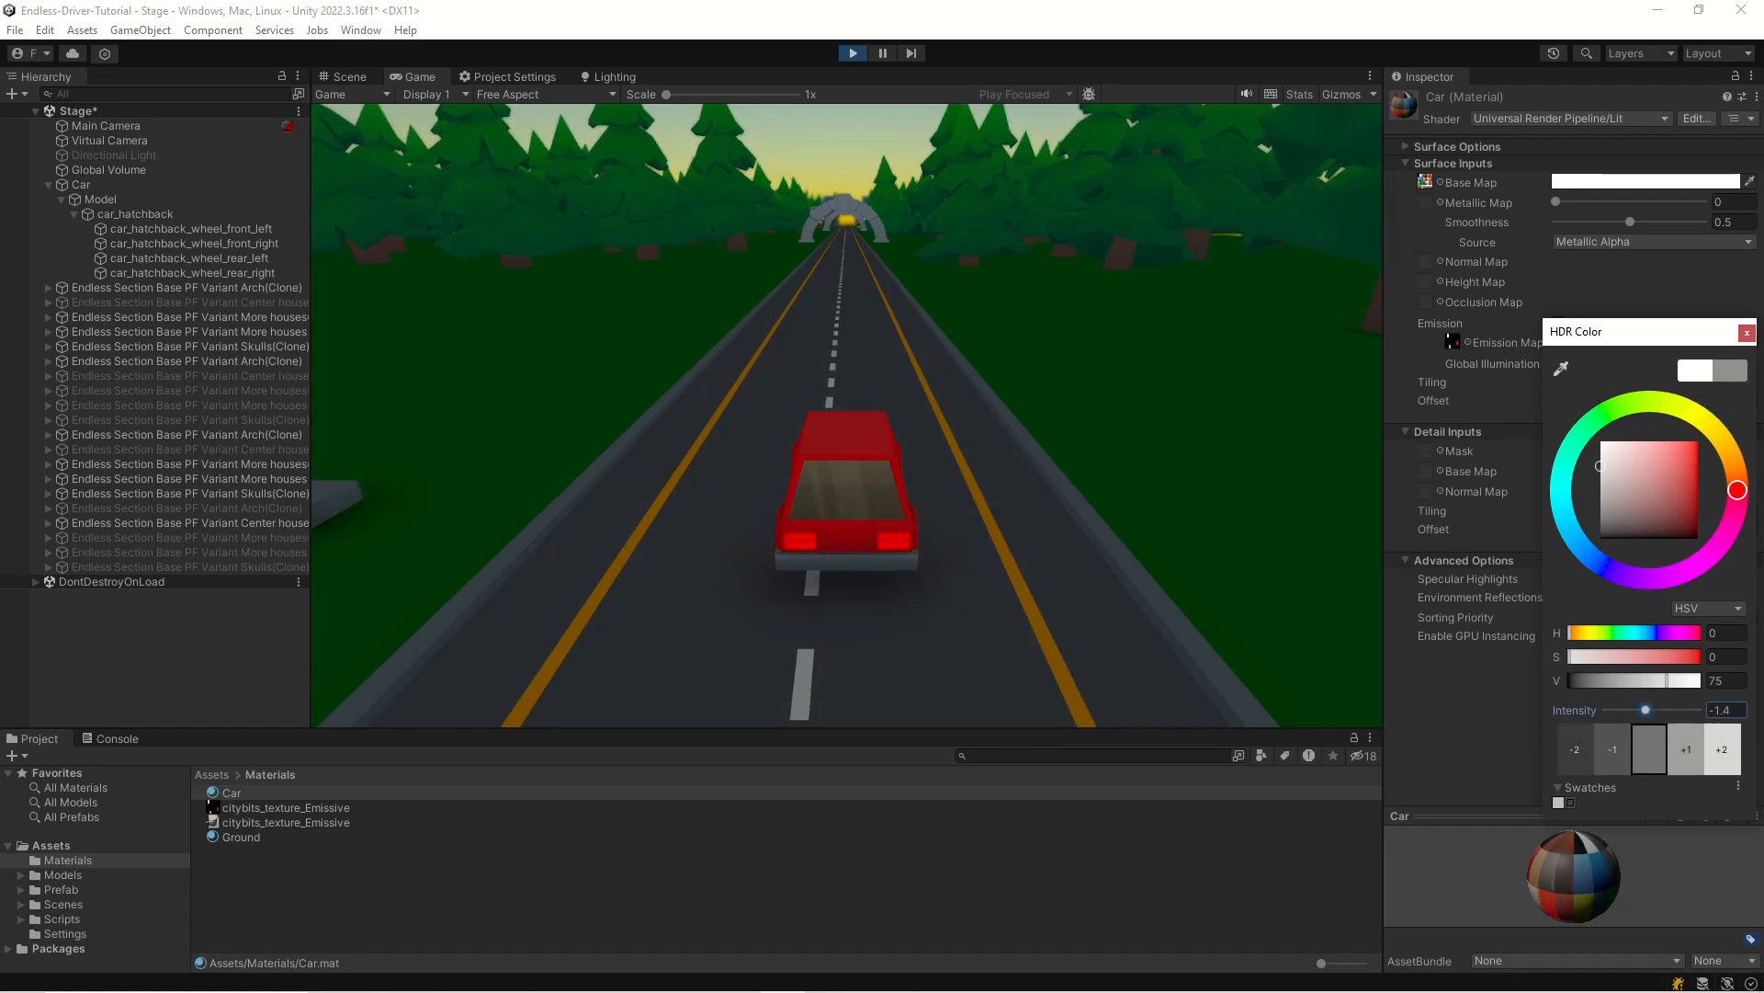
type("-2")
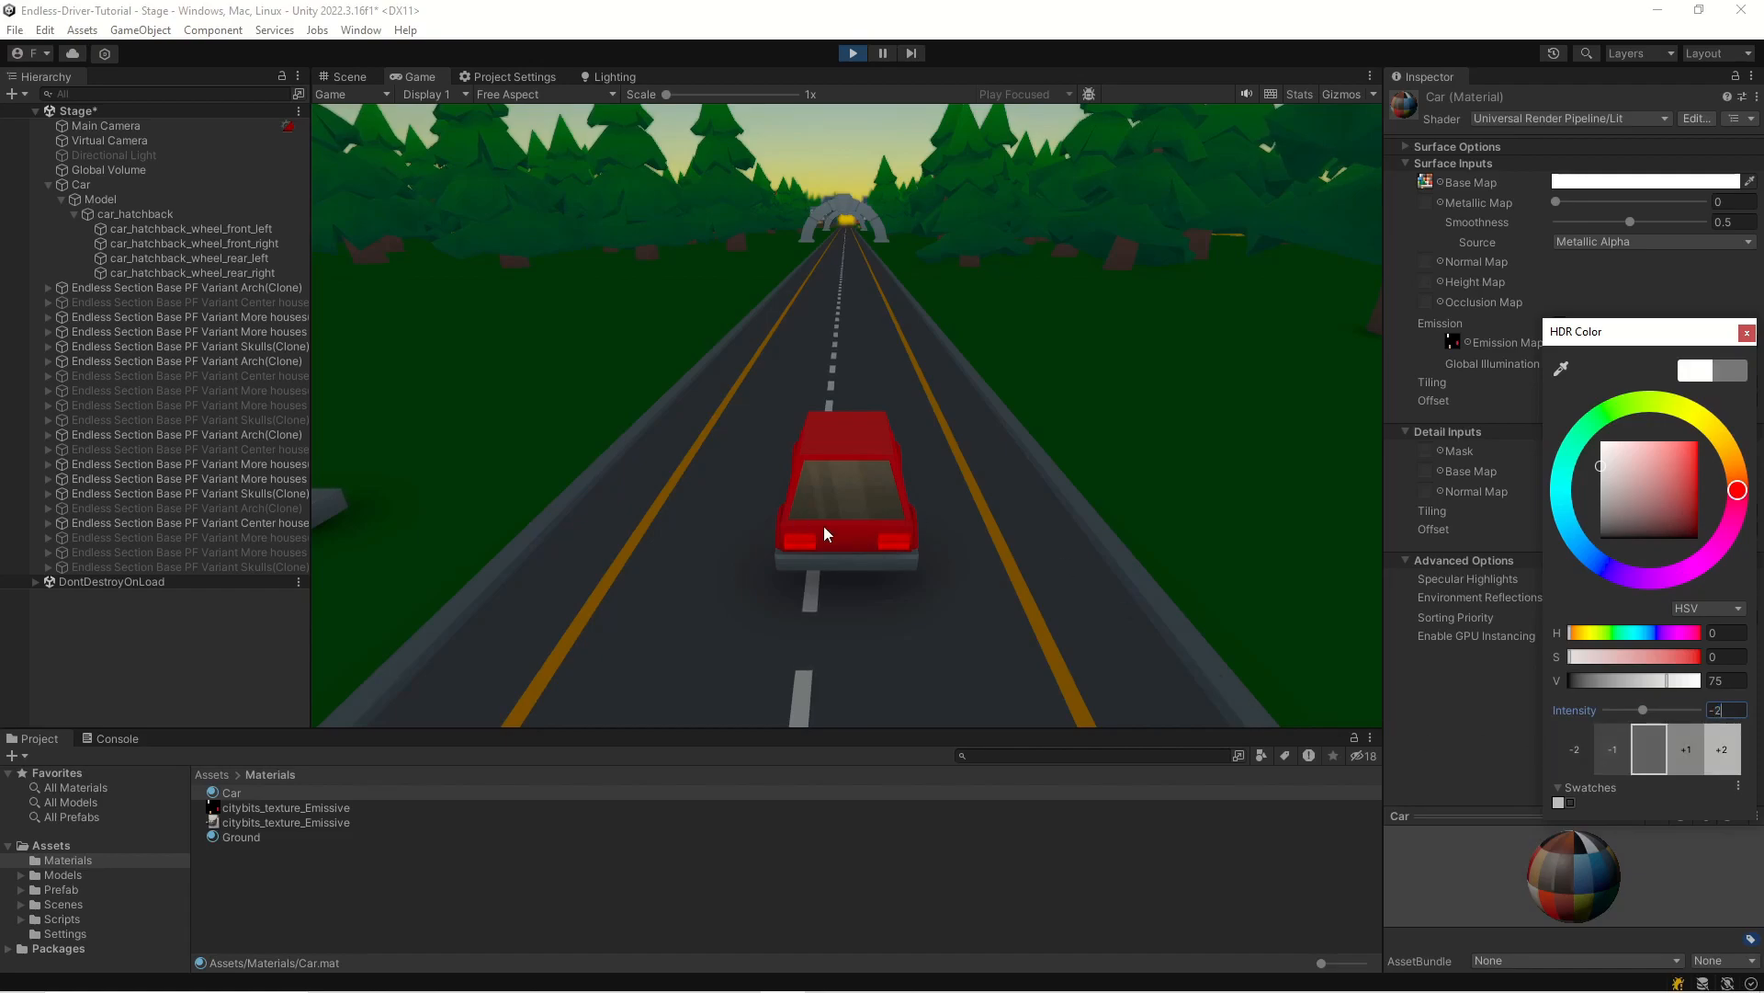
left_click_drag(1645, 710, 1666, 719)
type("3")
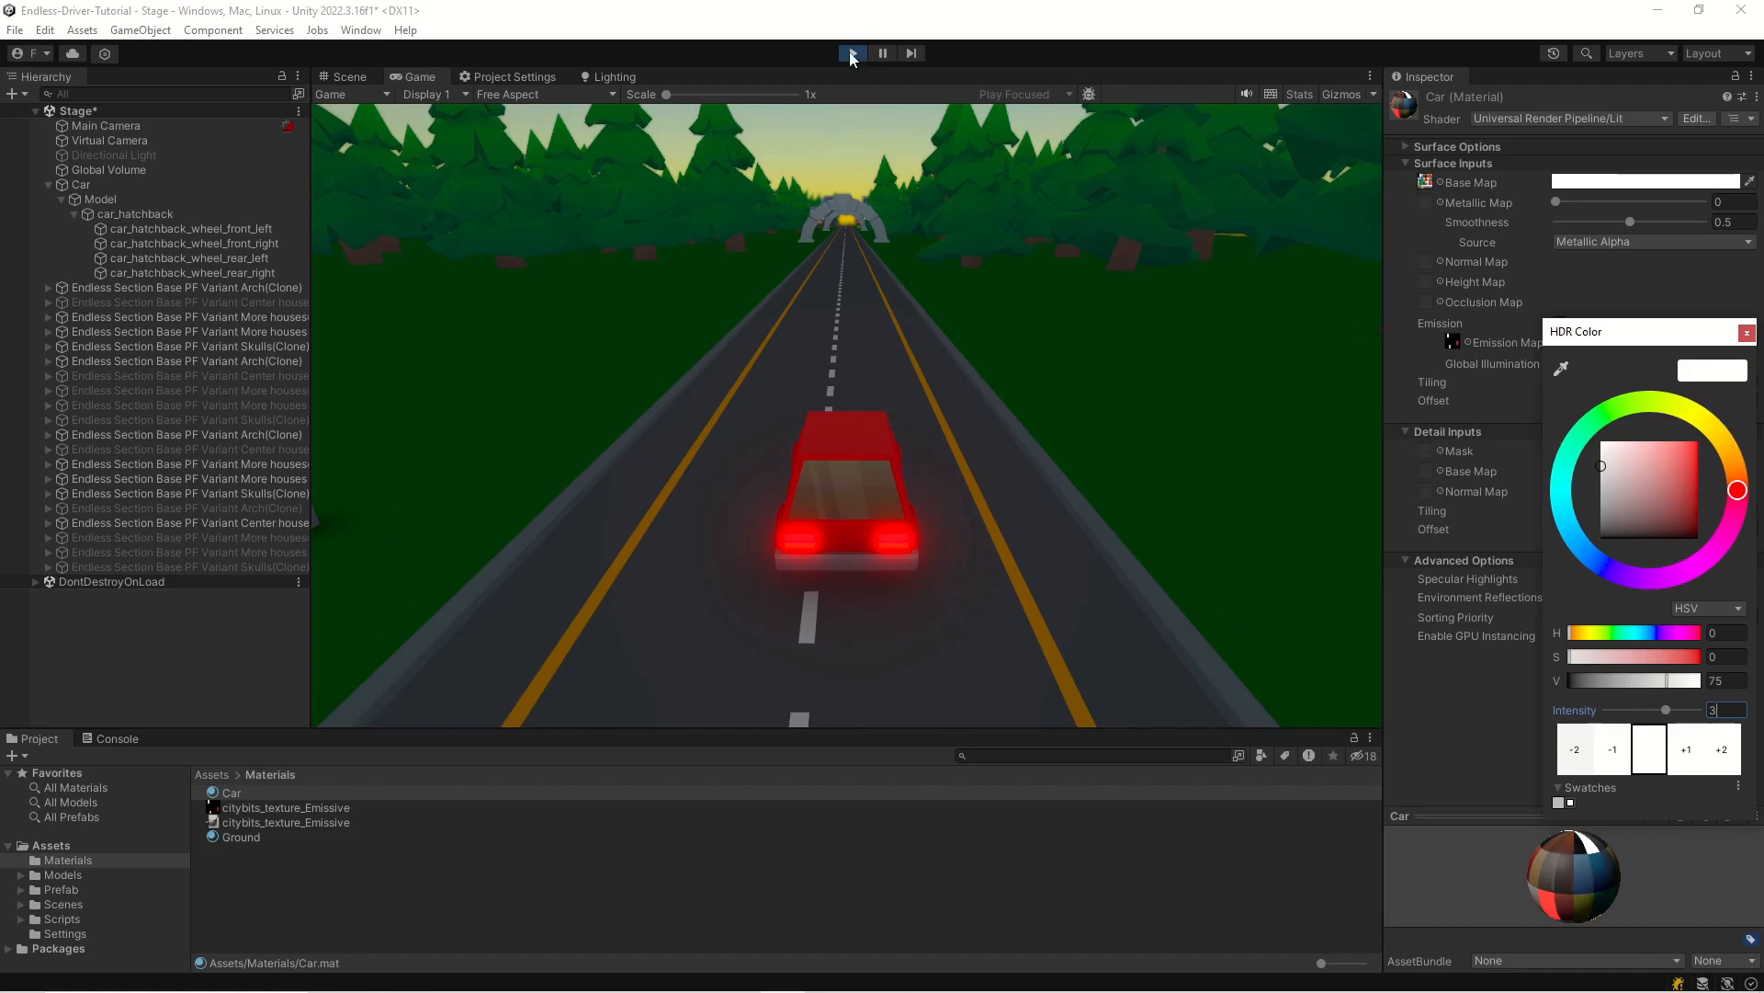
left_click(853, 53)
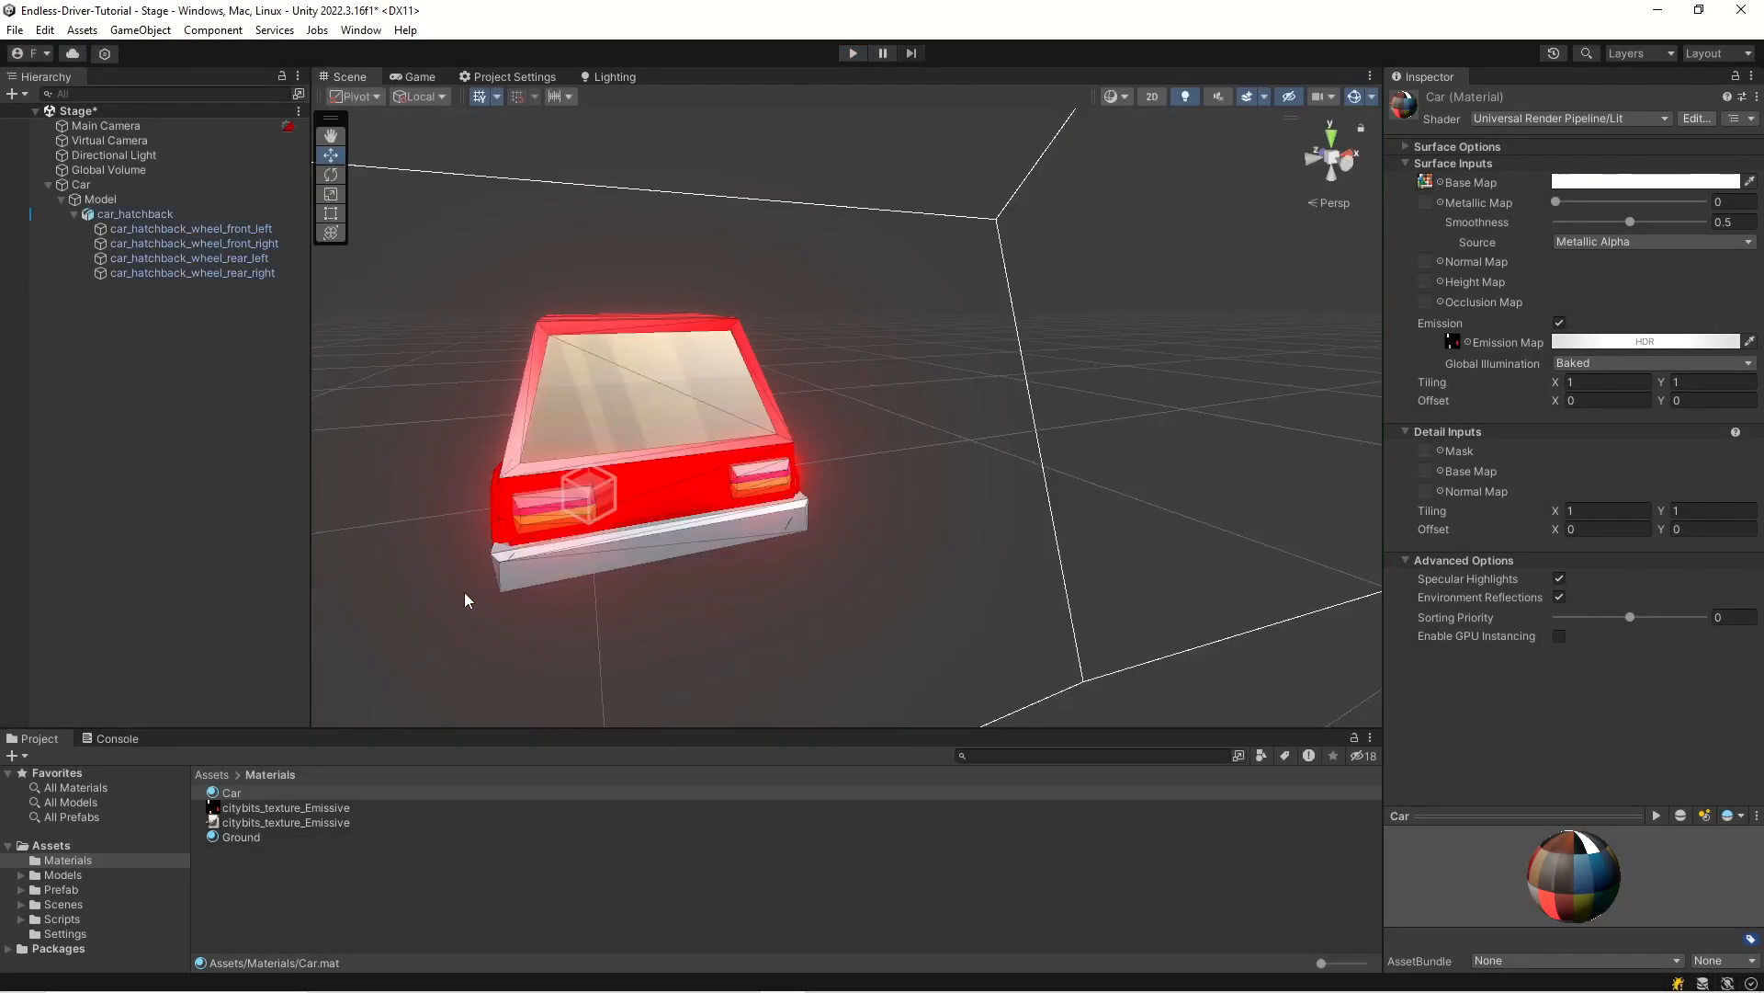
- Open the CarHandler script from the Car subfolder of Scripts in Visual Studio
left_click(59, 919)
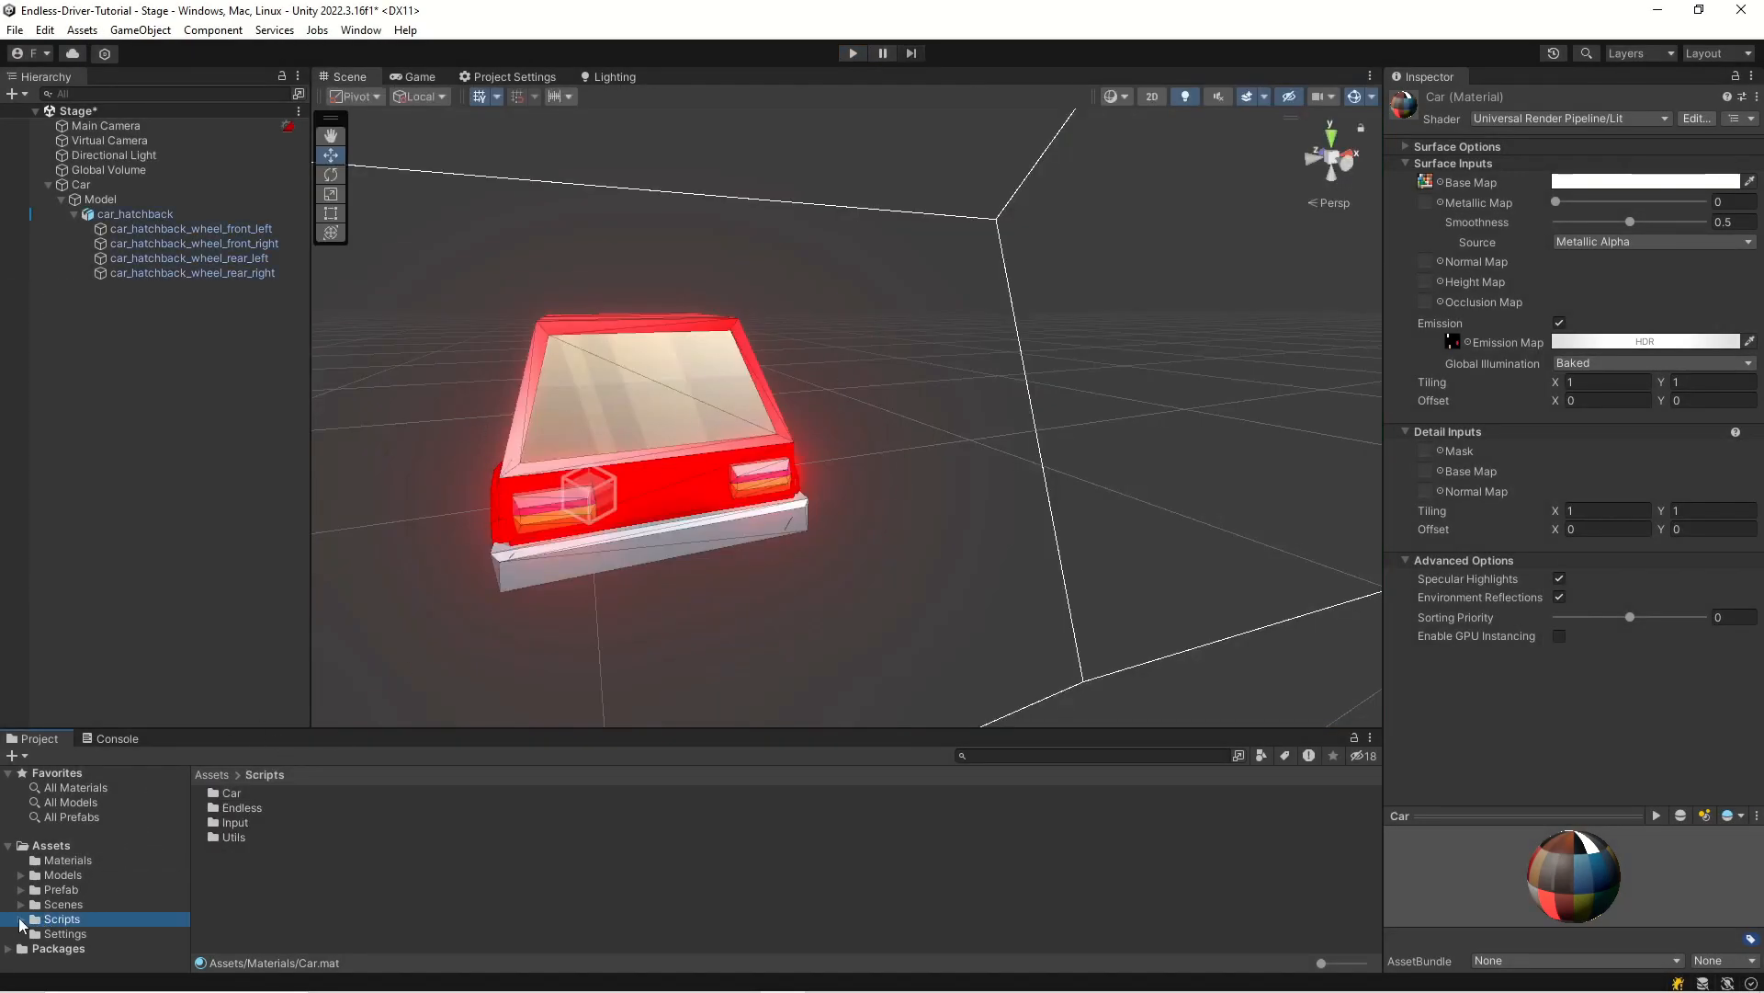
left_click(20, 919)
left_click(97, 932)
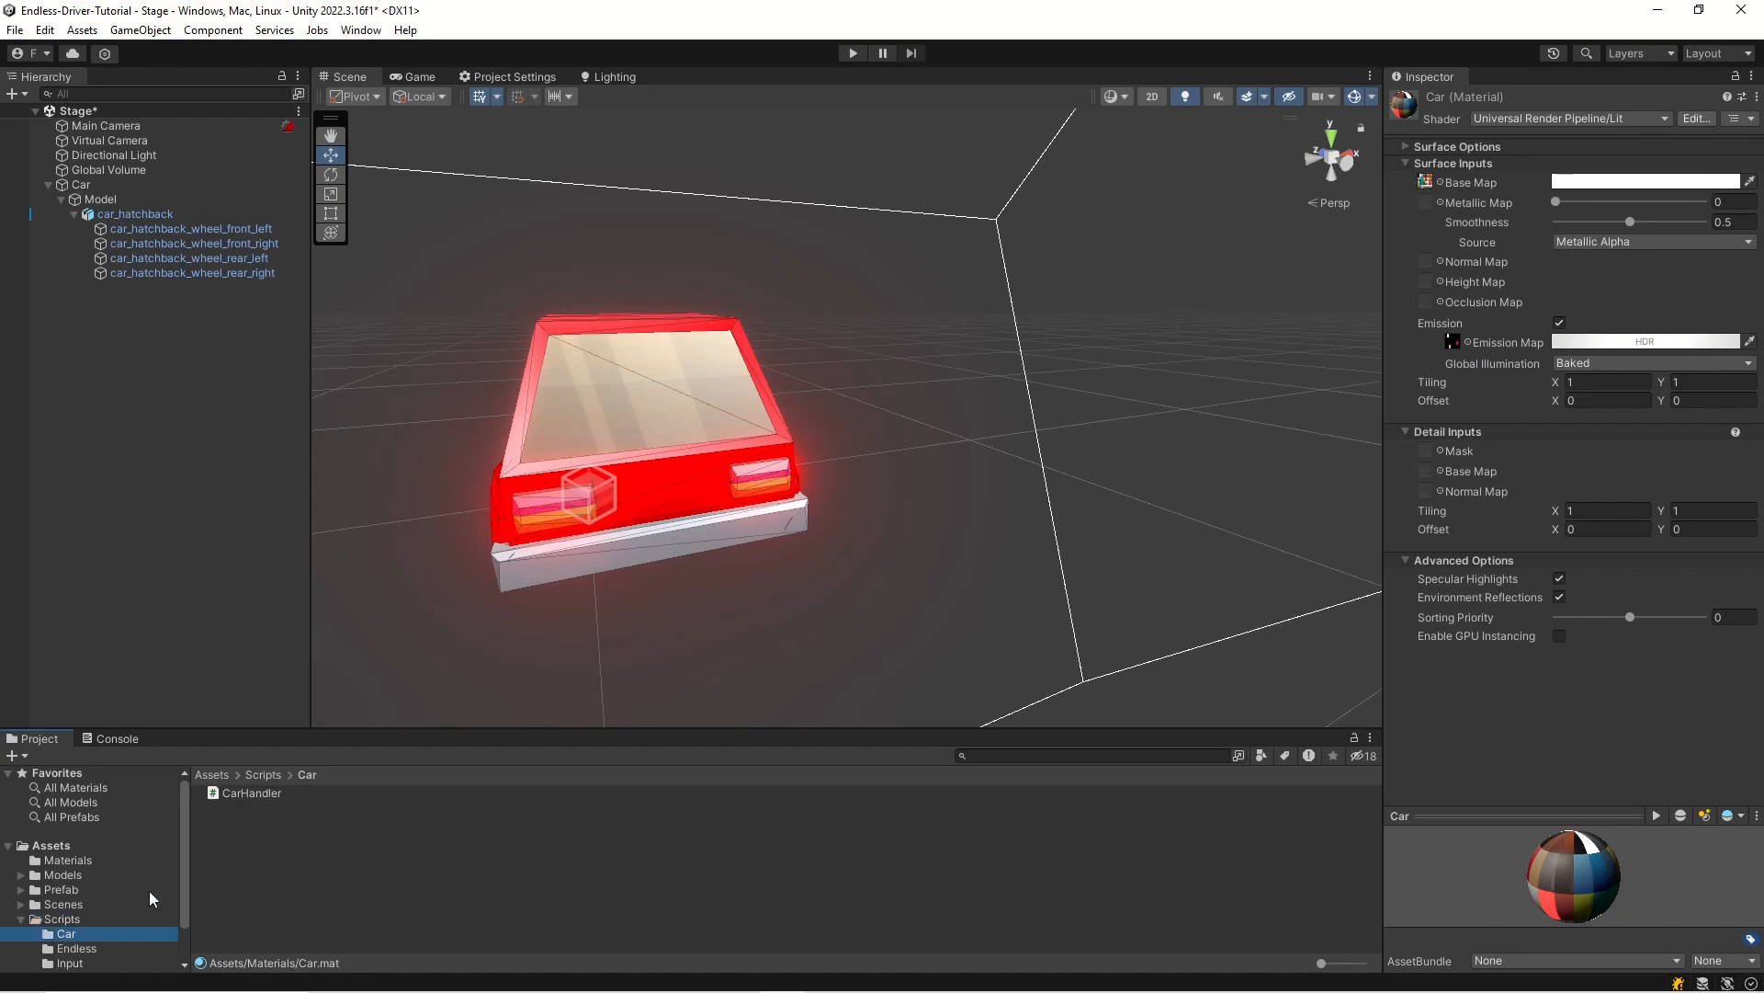
left_click(240, 794)
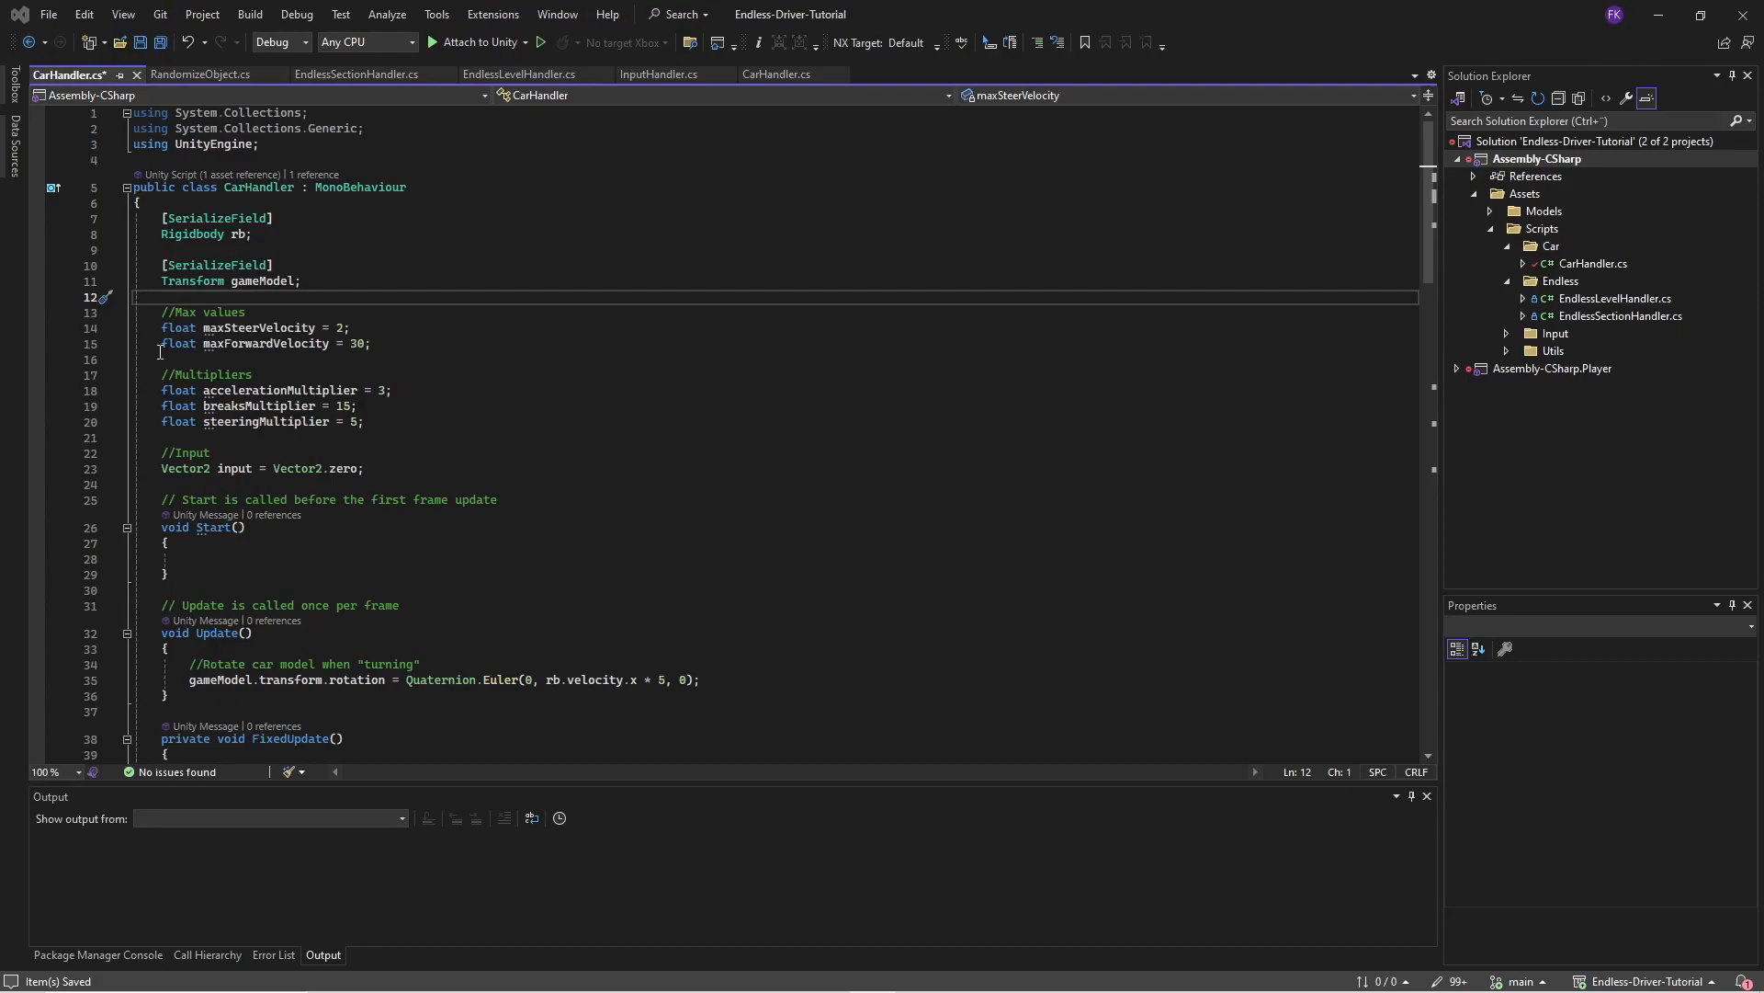
- Add a serialized MeshRenderer field named carMeshRender below the gameModel field in CarHandler
left_click(279, 267)
left_click(359, 284)
key("Return")
key("Return")
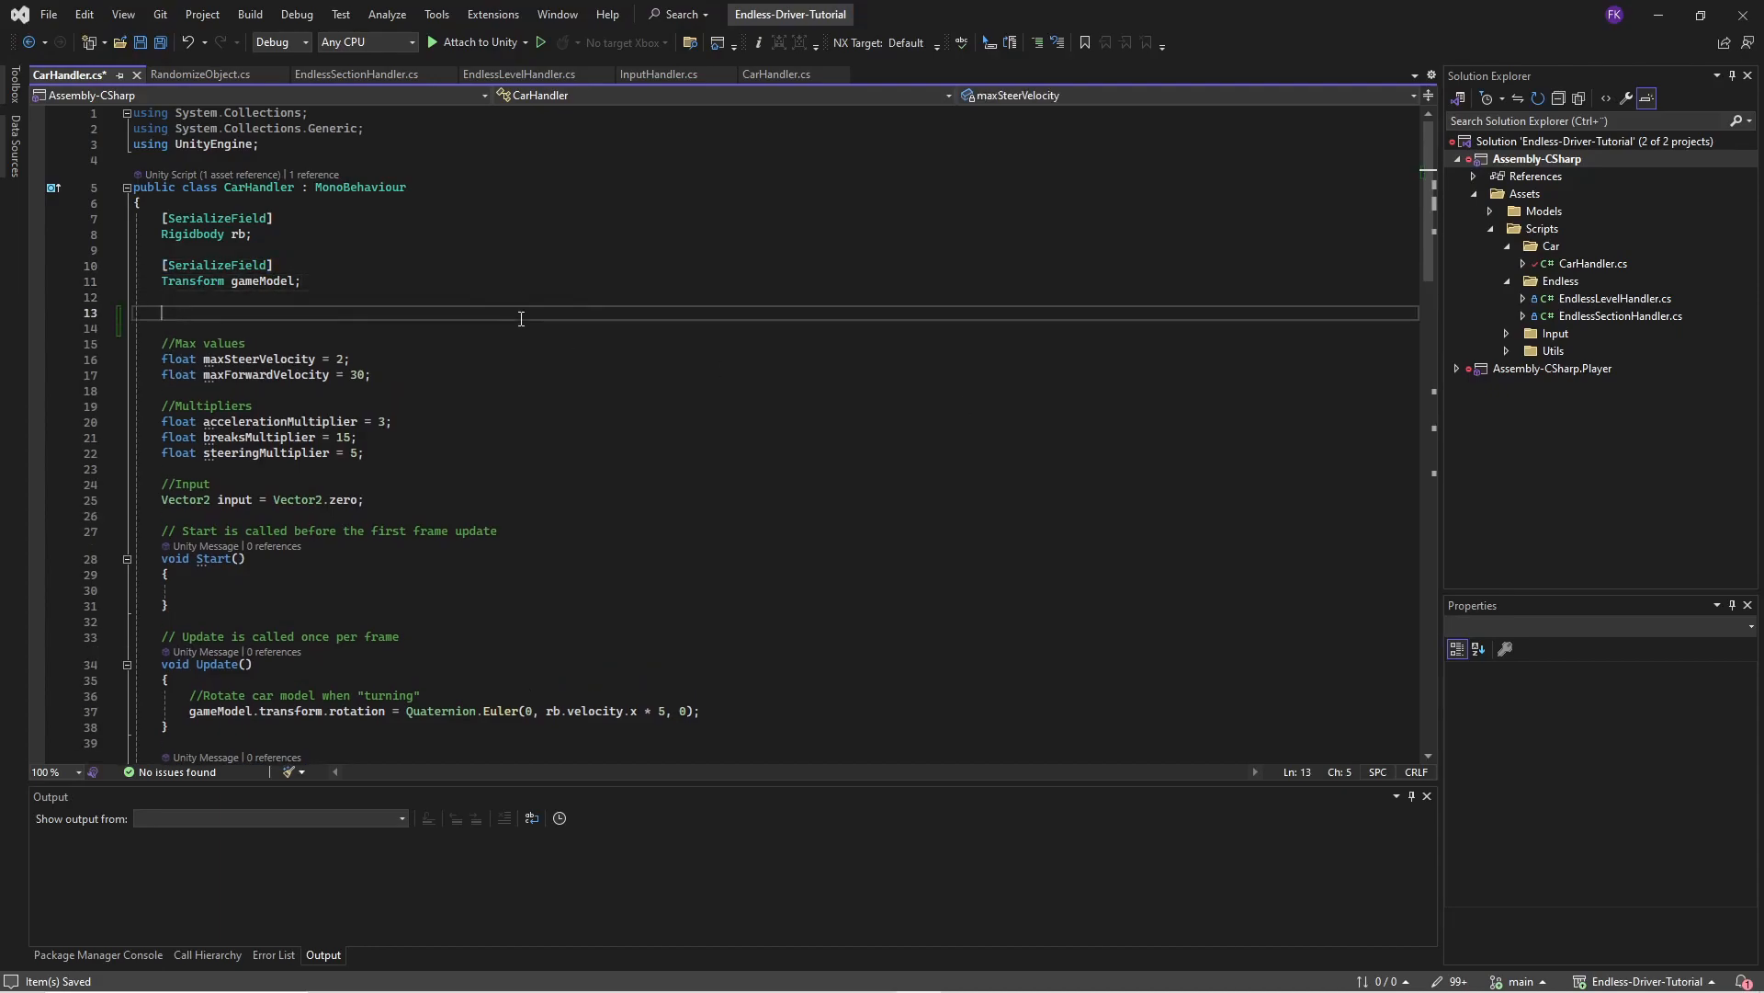
key("Tab")
double_click(191, 327)
left_click(300, 327)
double_click(204, 316)
double_click(204, 327)
left_click(315, 341)
left_click(300, 315)
double_click(305, 328)
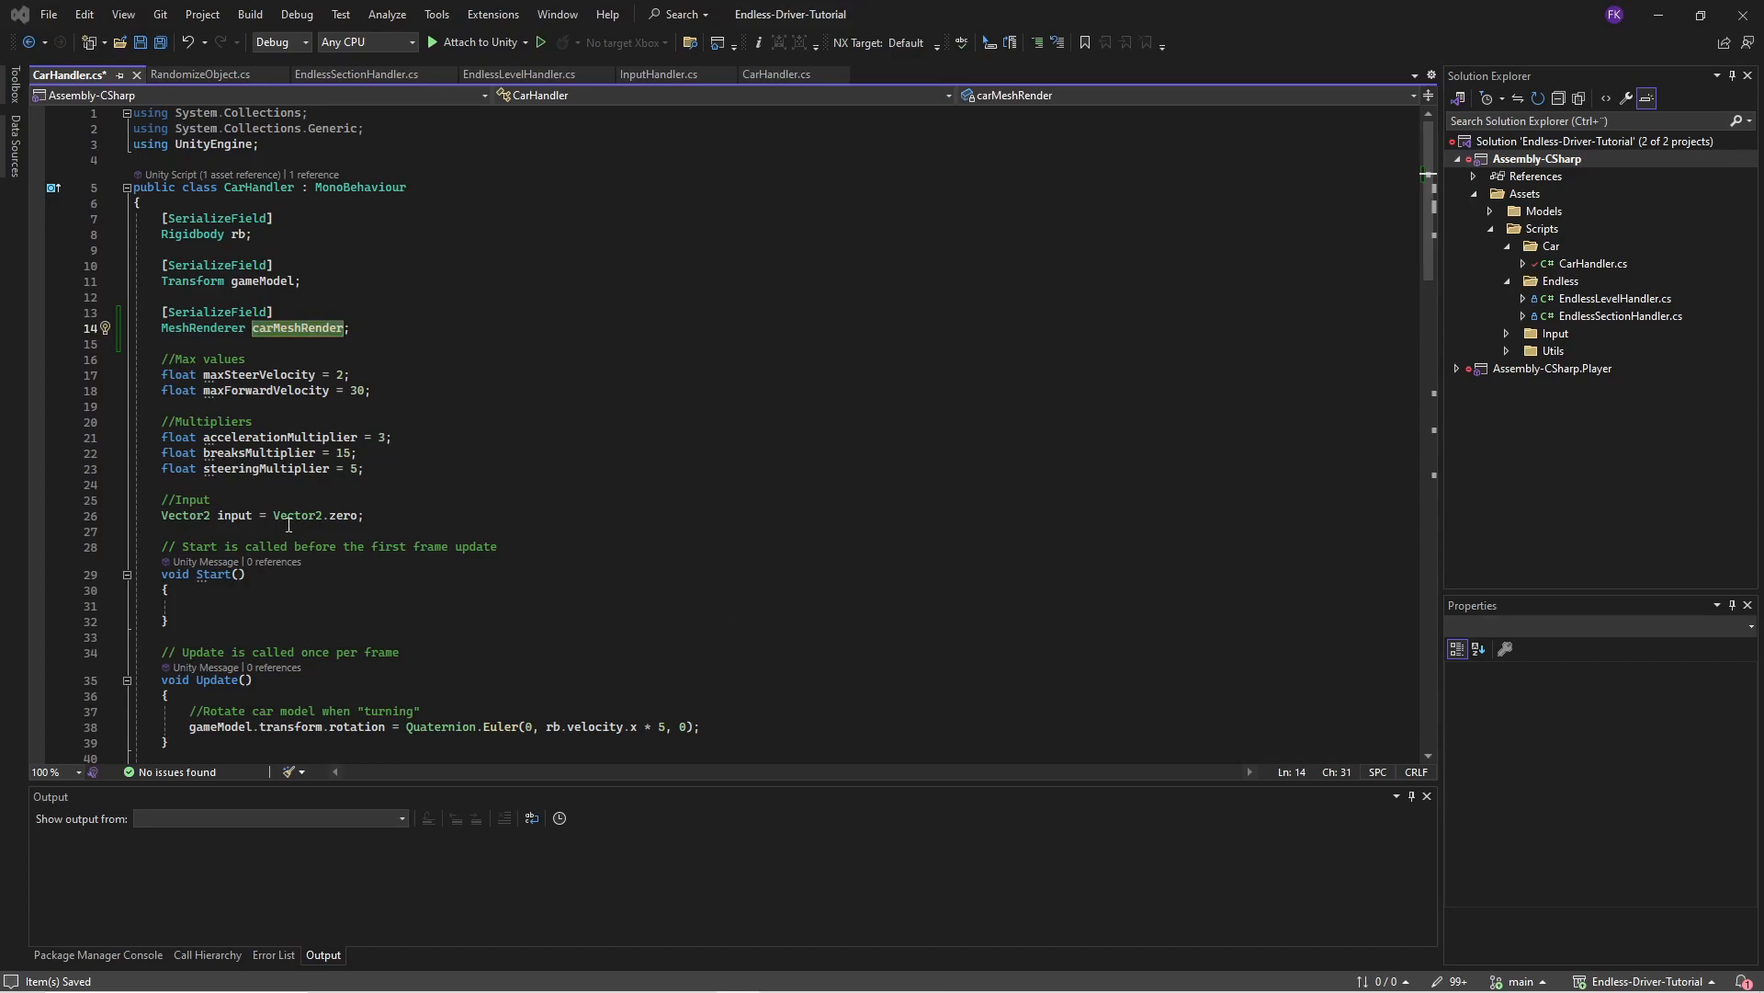
- Below the input field, add the comment "//Emissive property" and an int _EmissionColor assigned from Shader.PropertyToID("_EmissionColor")
left_click(395, 517)
key("Return")
key("Return")
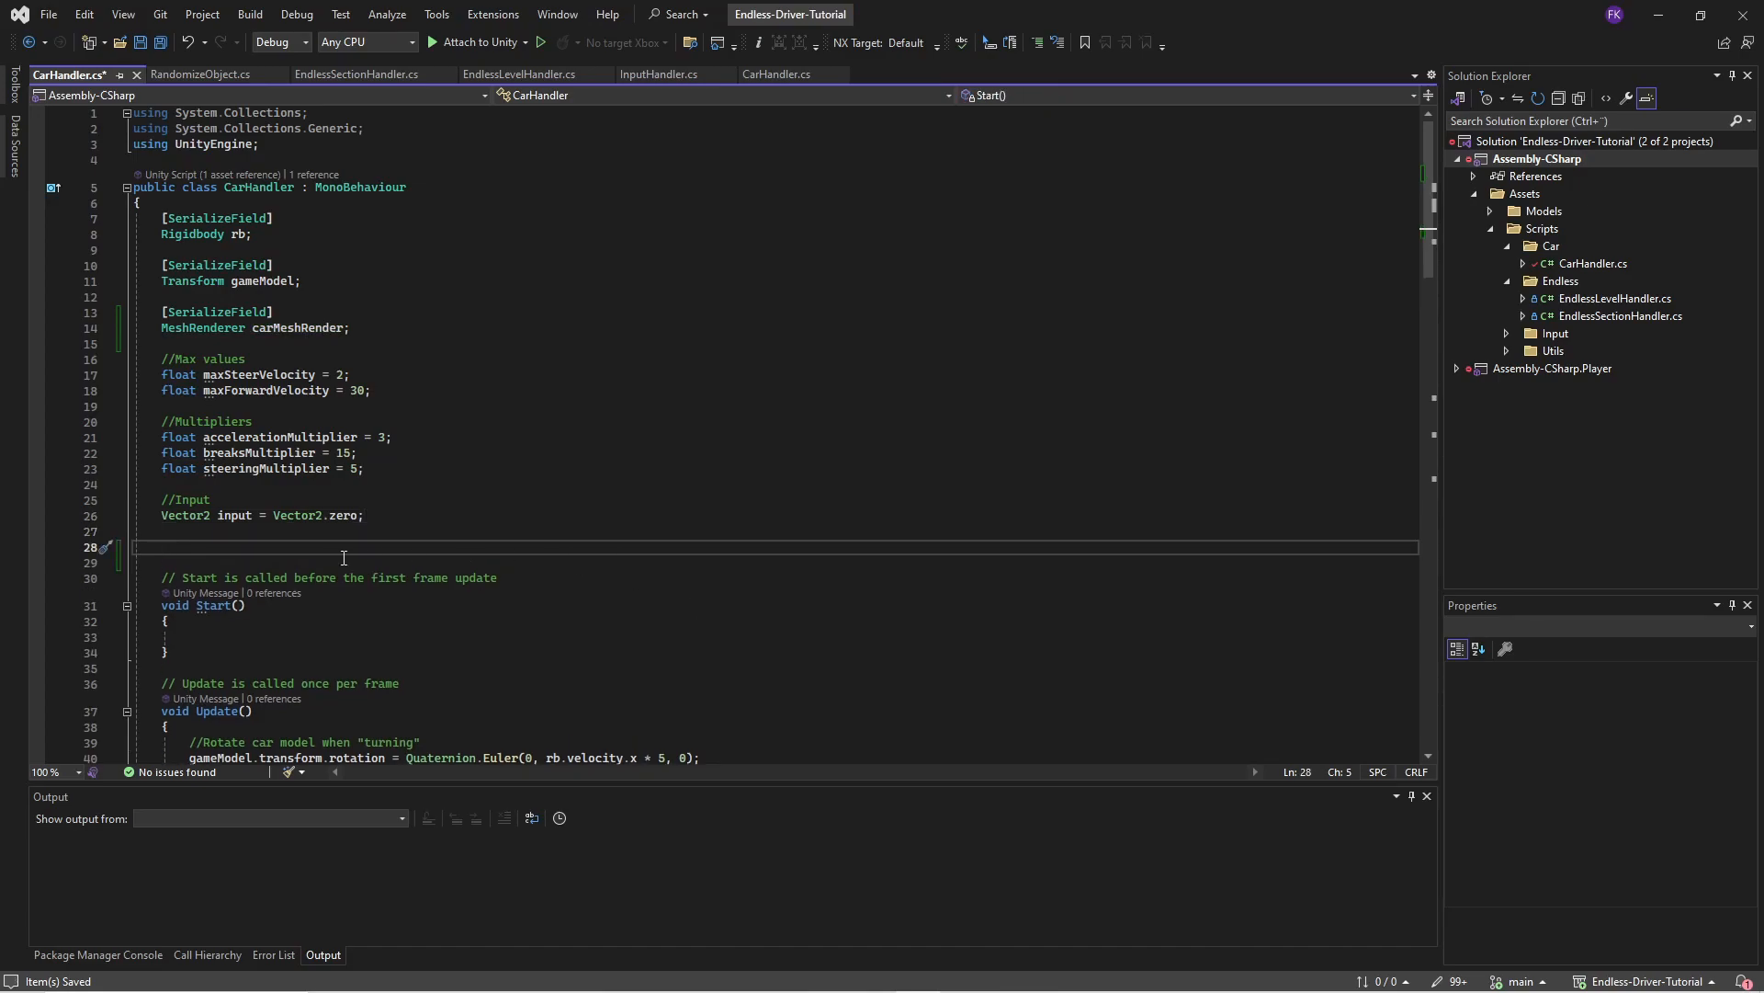
type("//Emissive property int _EmissionColor = Shader.PropertyToID(\"_EmissionColor\");")
left_click(274, 546)
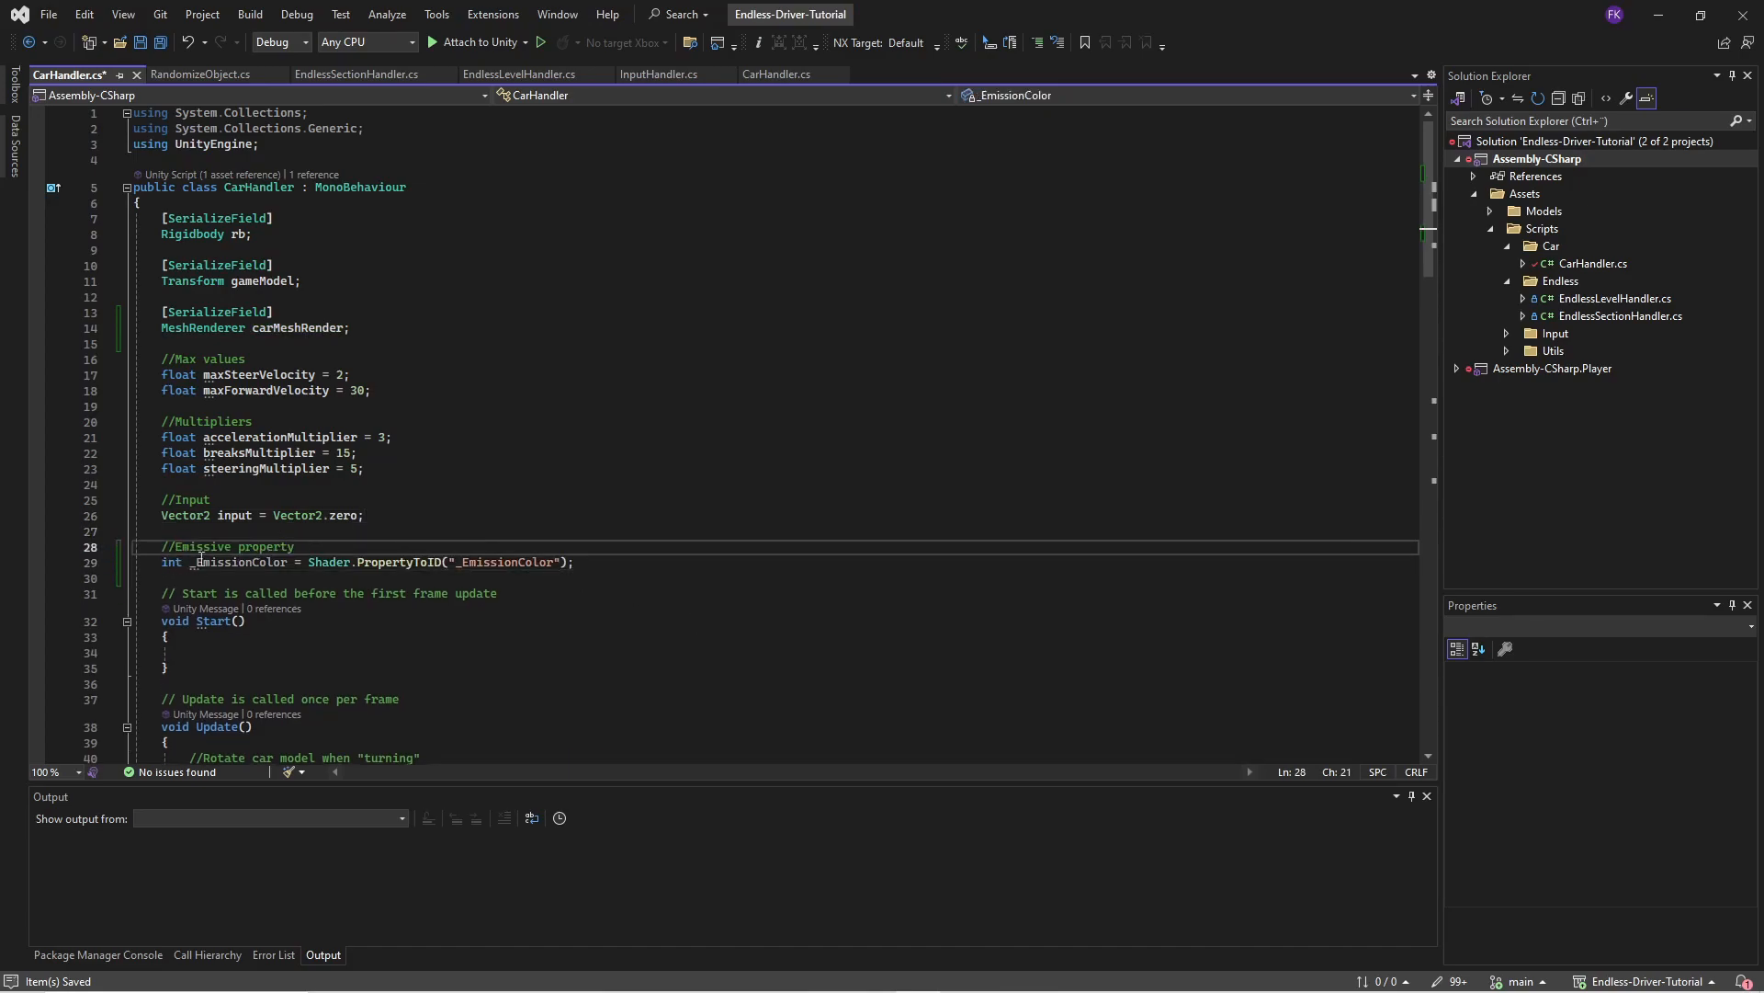
double_click(229, 561)
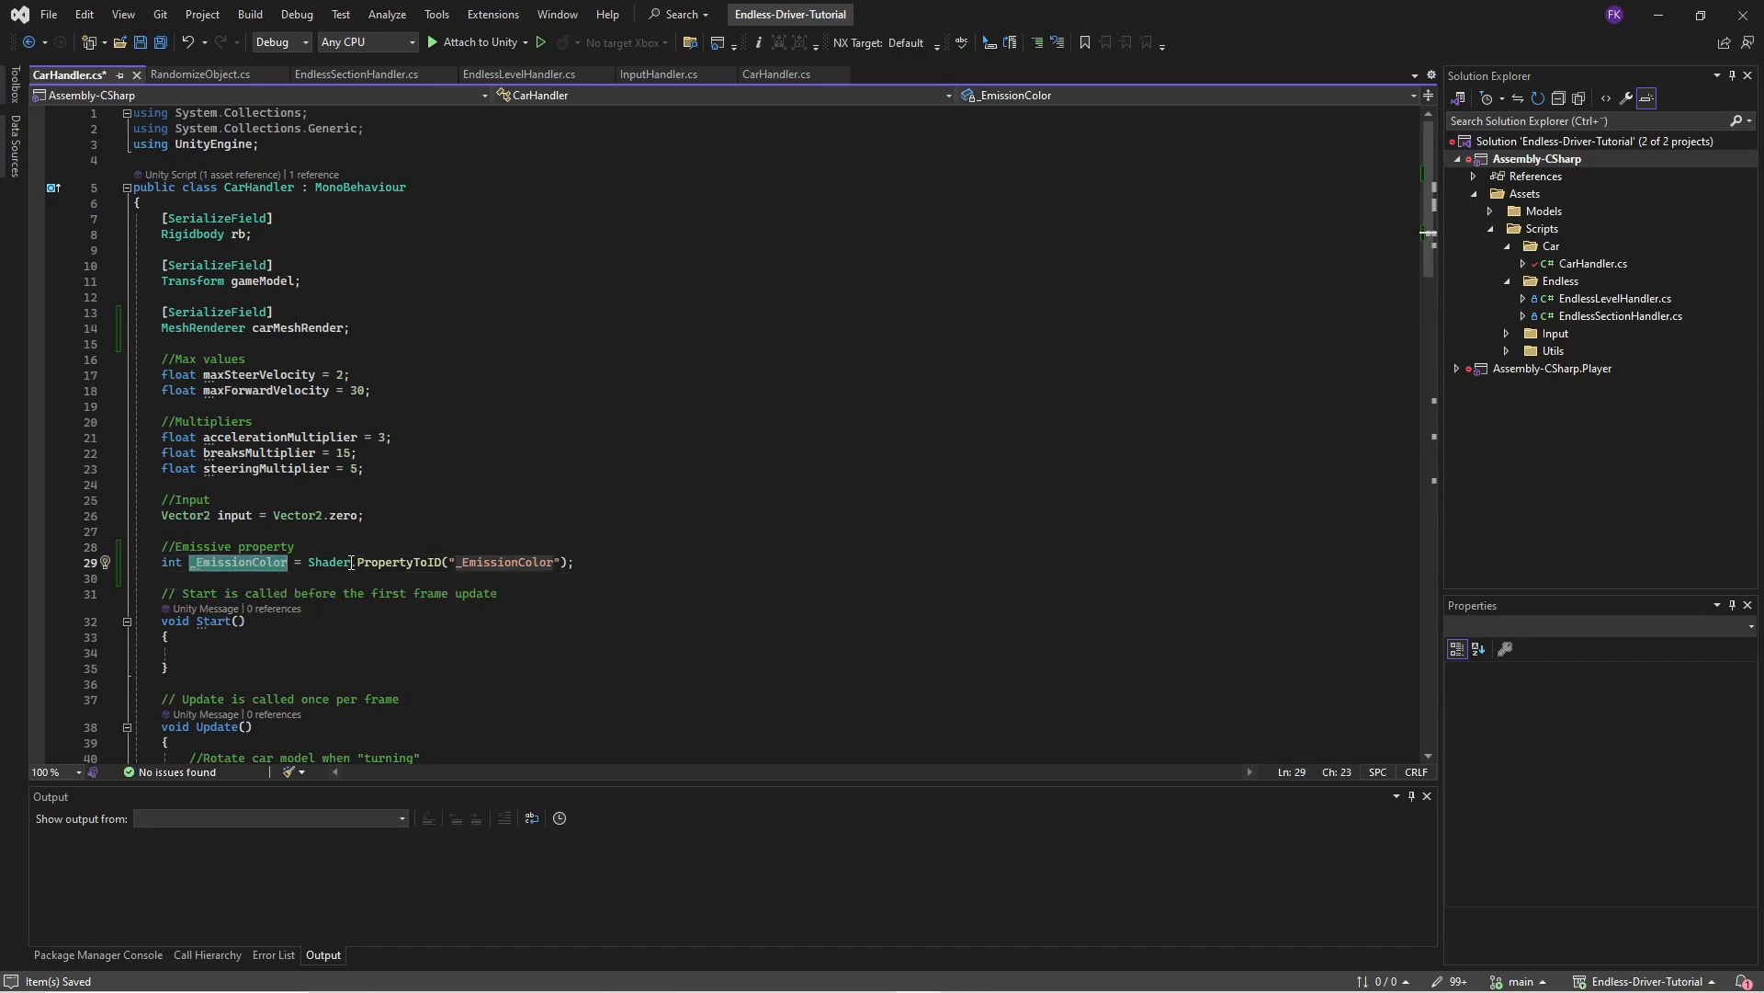
double_click(400, 563)
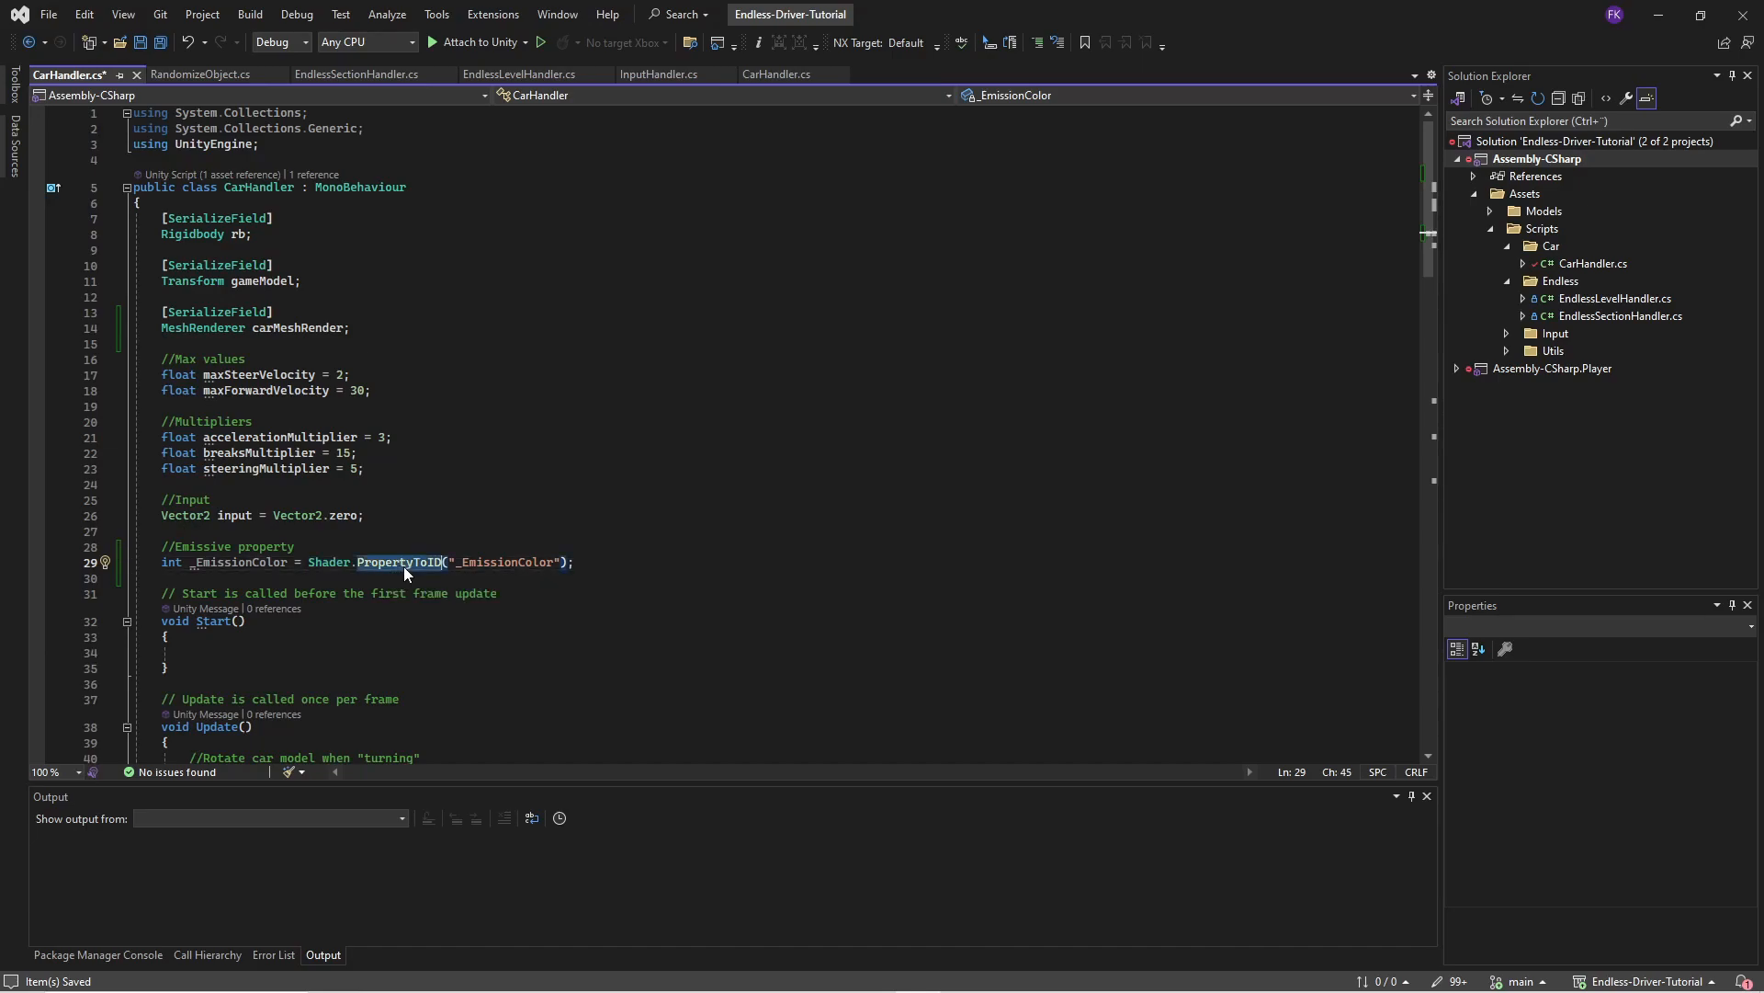
double_click(510, 563)
left_click(525, 562)
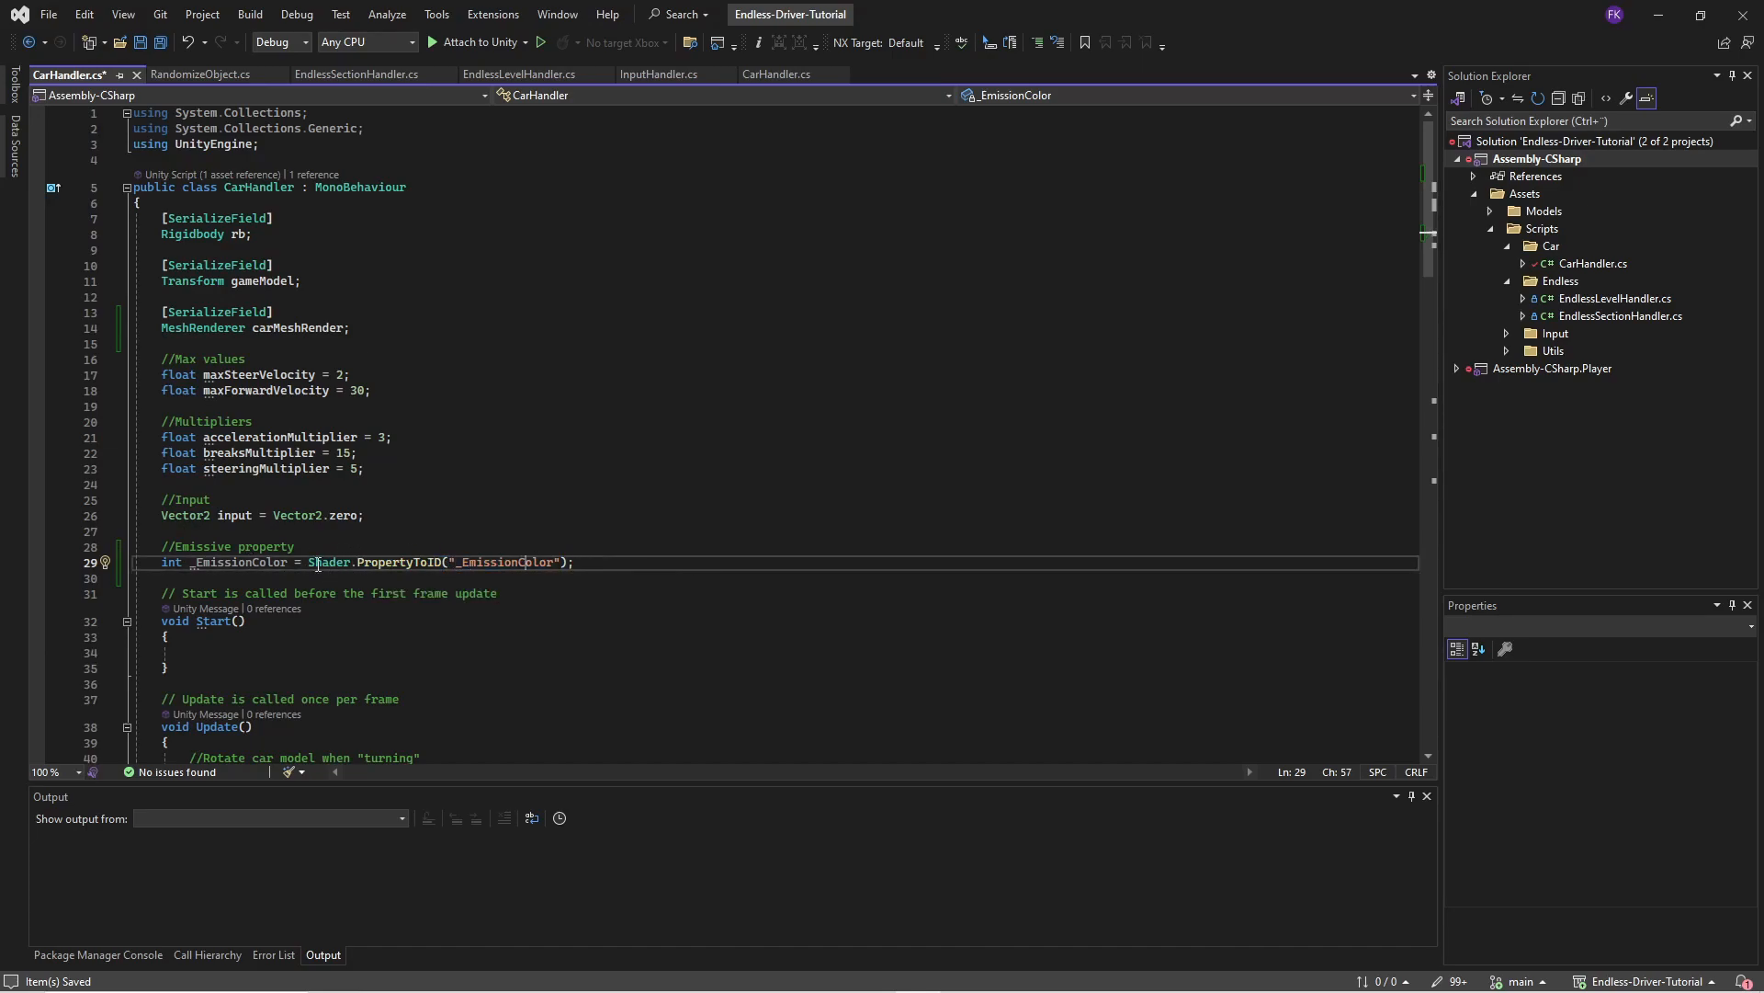
left_click(631, 562)
- Below _EmissionColor, declare the Color emissiveColor as Color.white and the float emissiveColorMultiplier as 0f
scroll(684, 589, "down", 2)
scroll(733, 595, "down", 1)
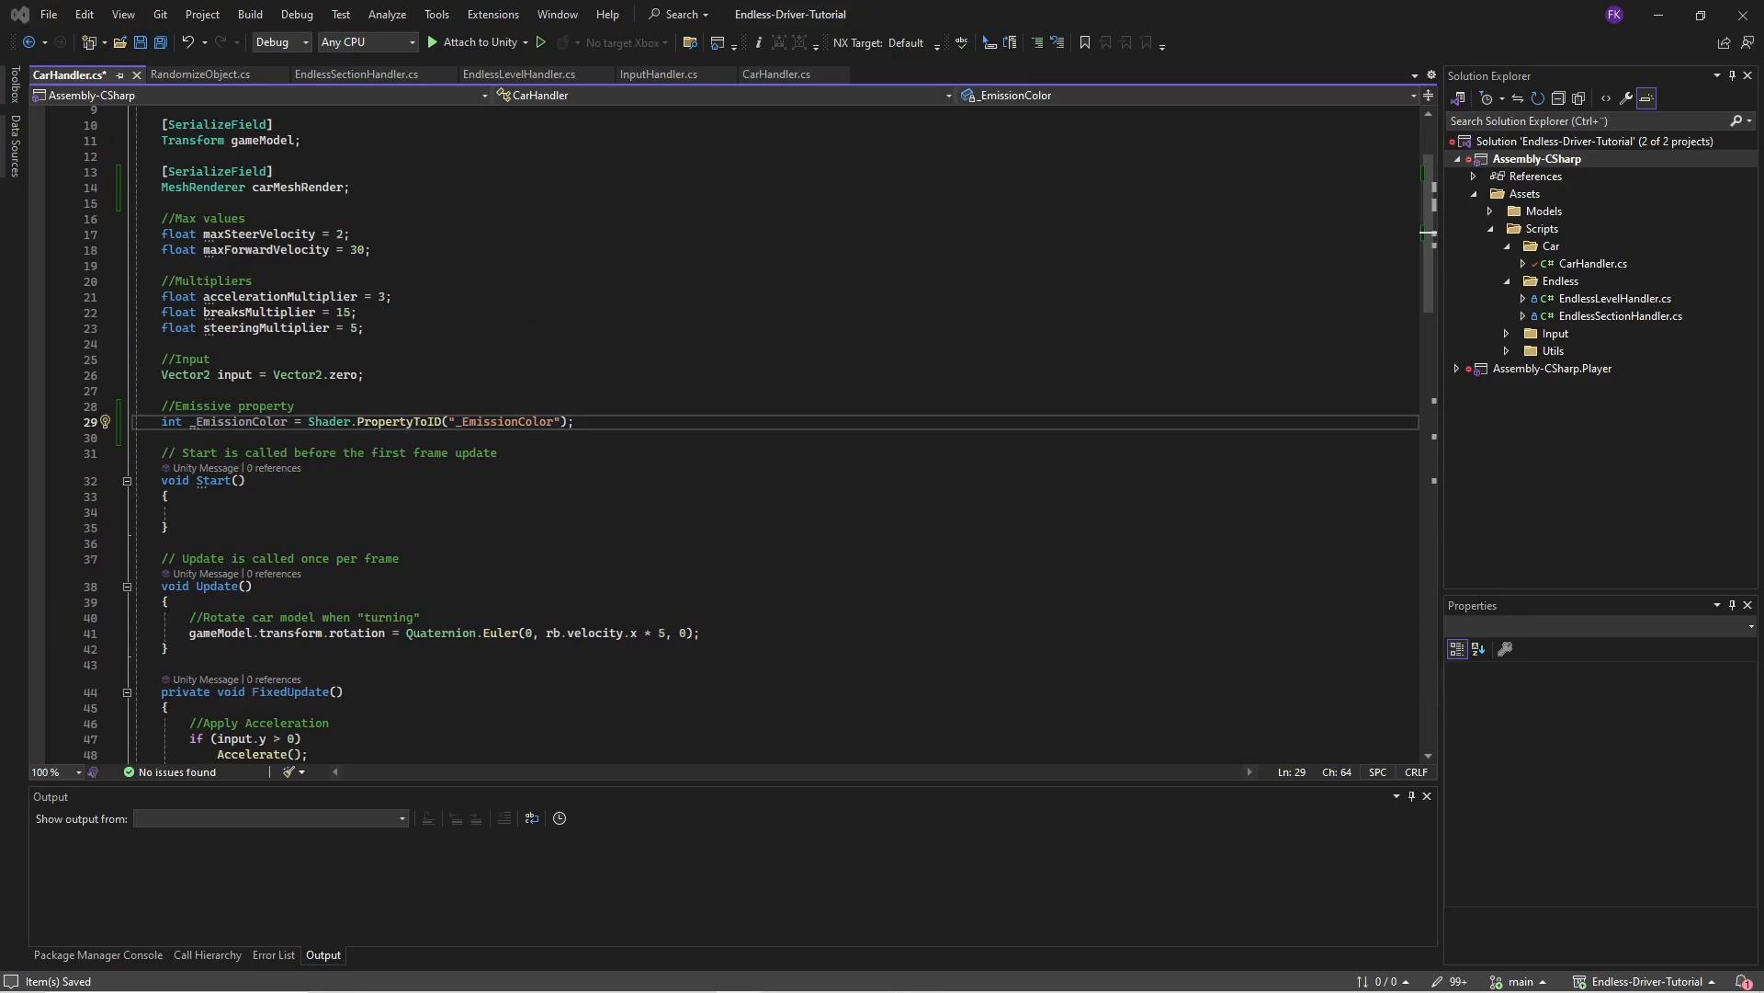
left_click(627, 425)
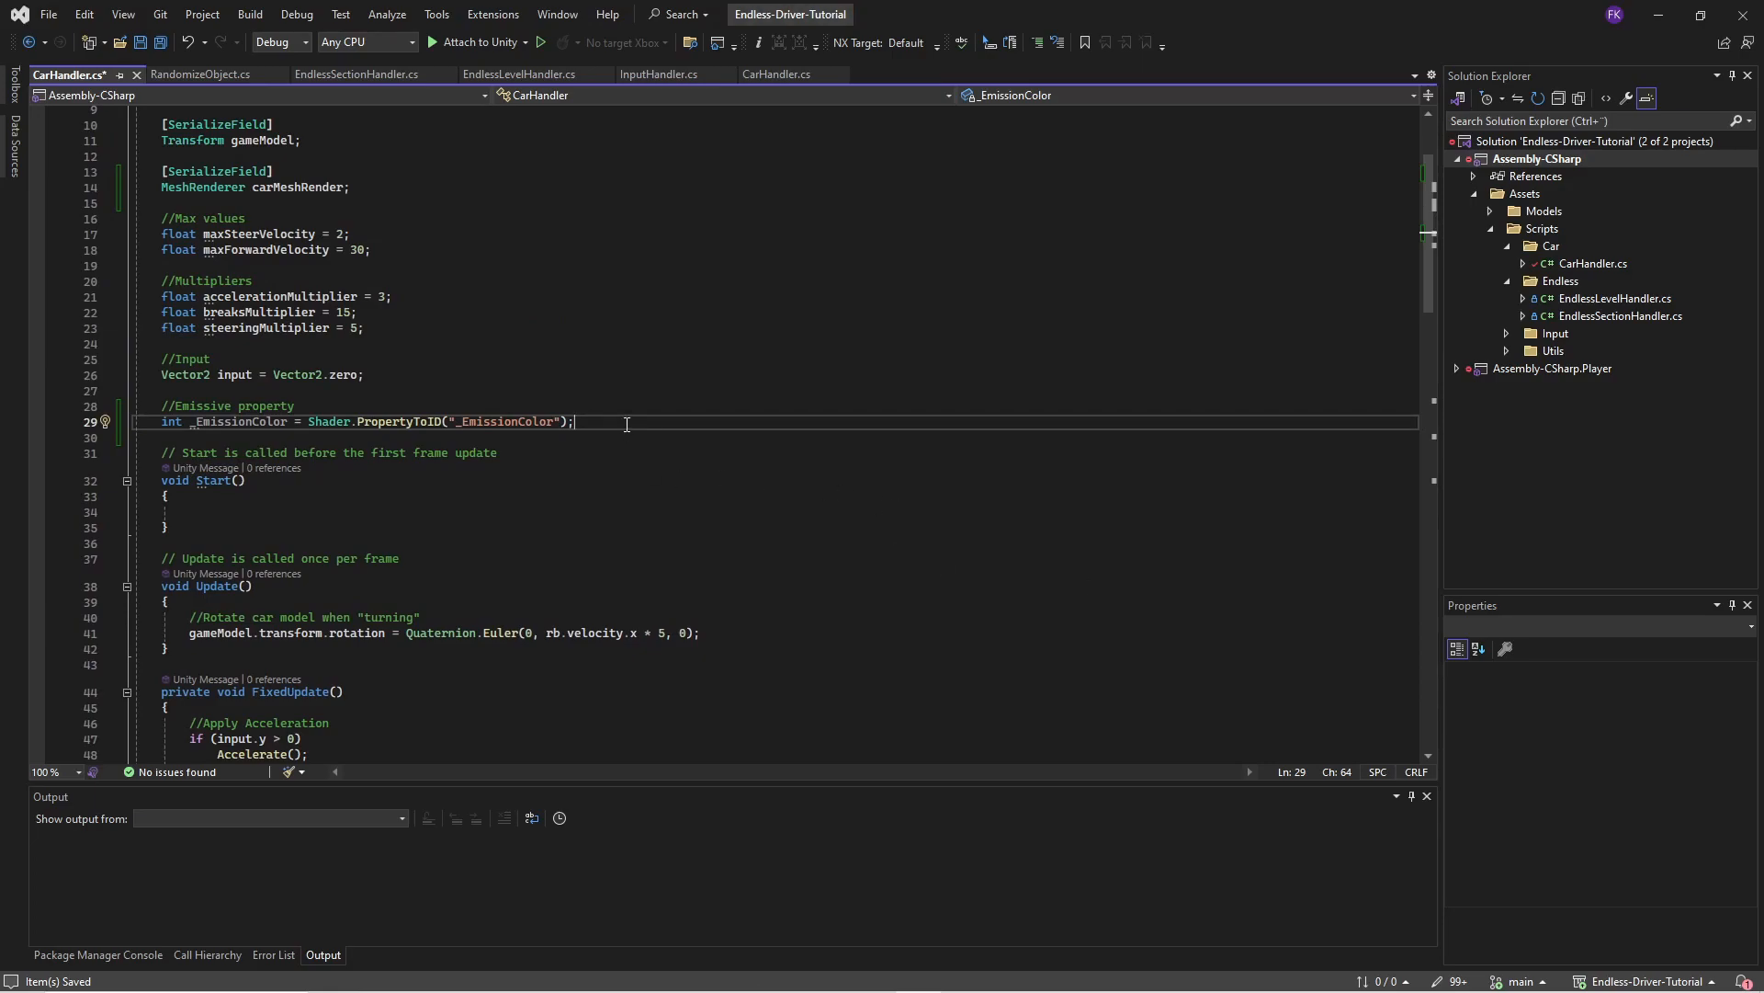
key("Return")
type("Color emissiveColor = Color.white;     float emissiveColorMultiplier = 0f;")
left_click(225, 436)
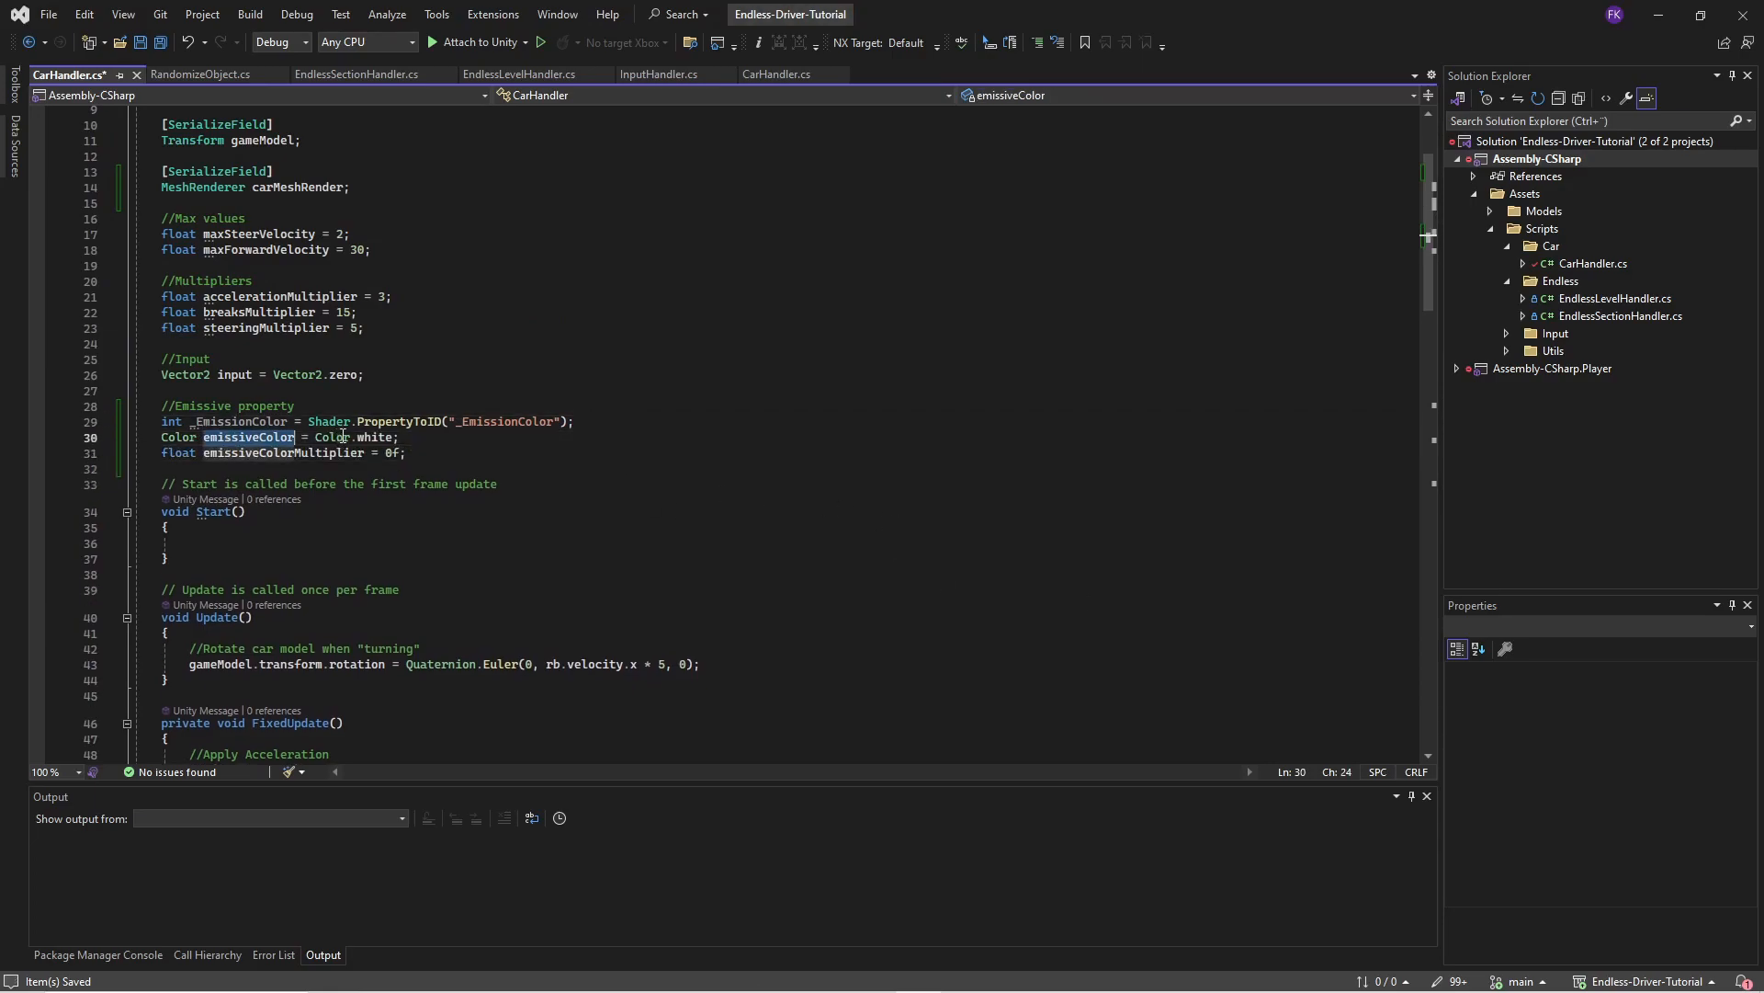
left_click_drag(401, 437, 313, 441)
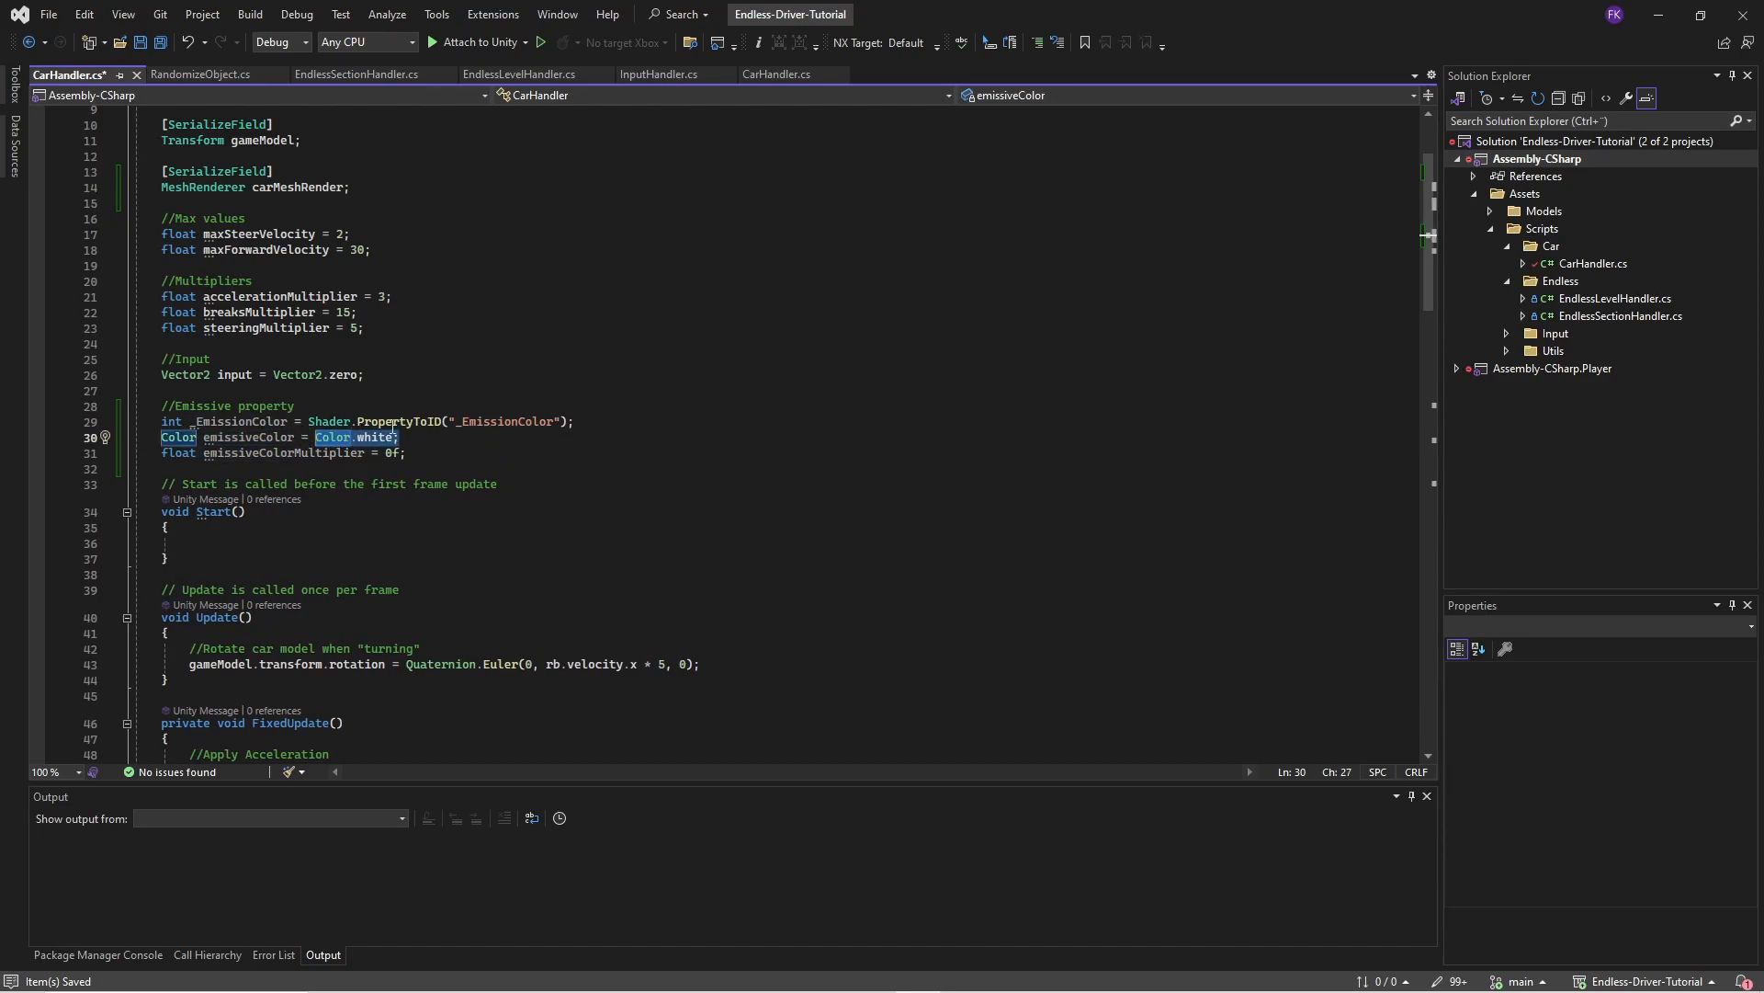
left_click(432, 439)
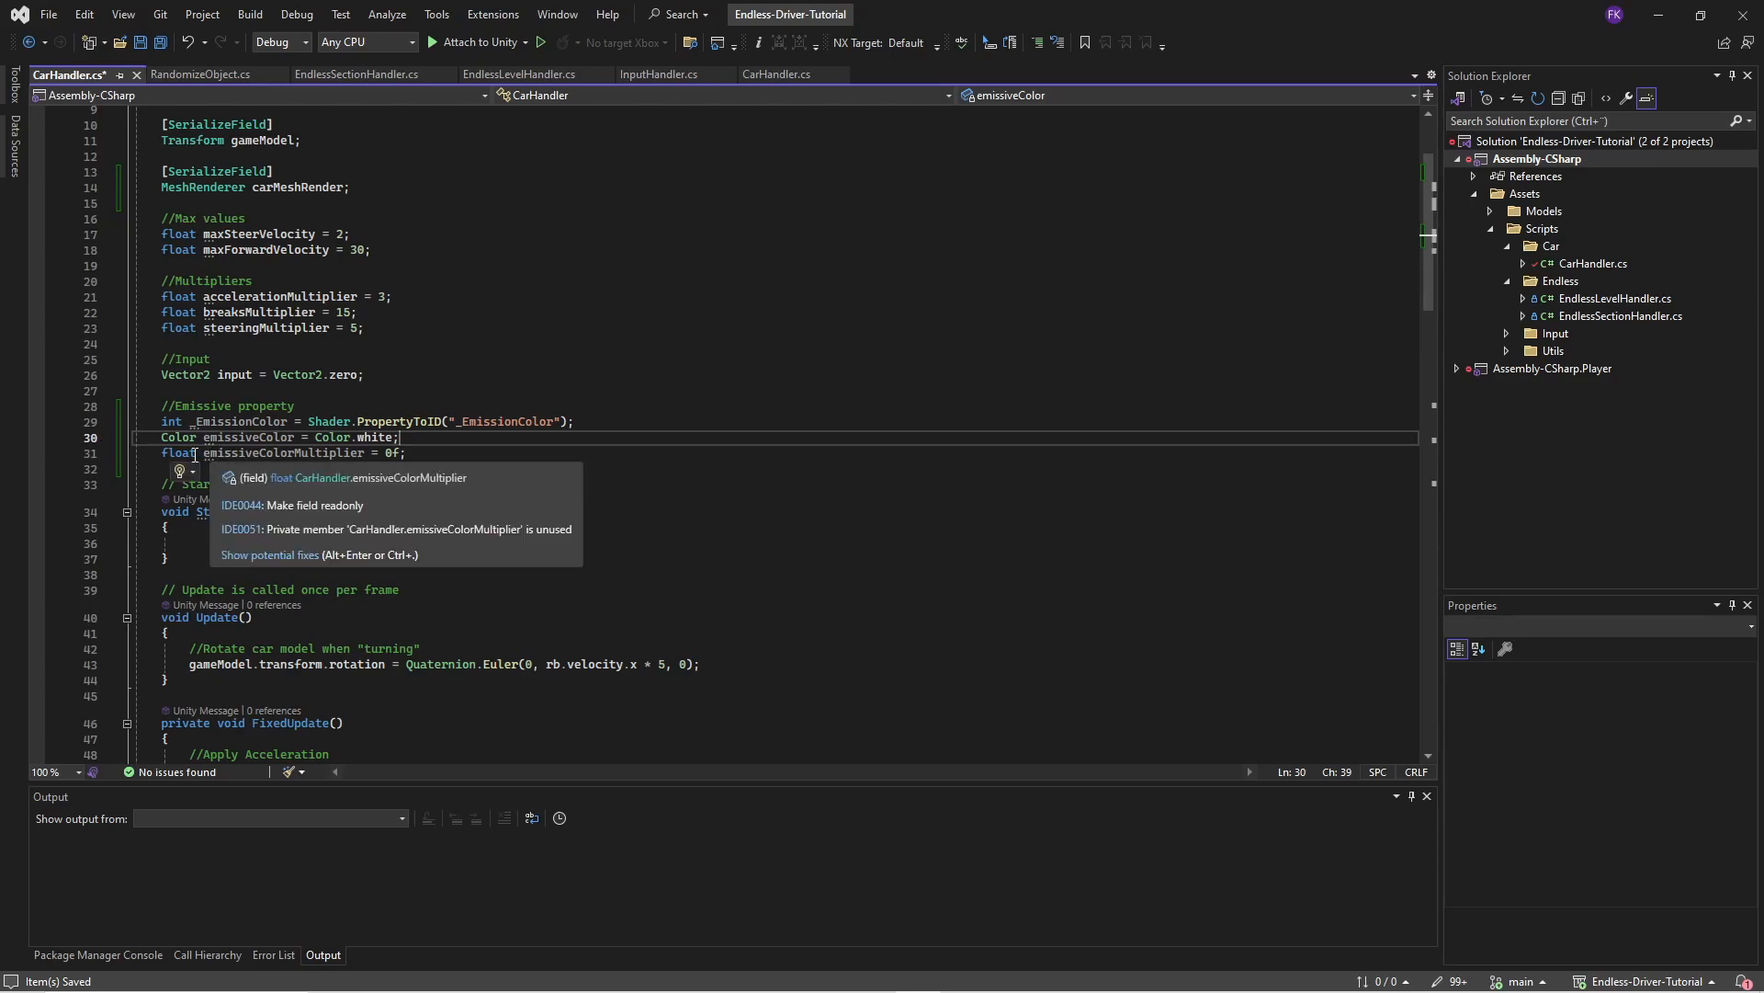
left_click(206, 453)
left_click(450, 454)
left_click_drag(449, 454, 155, 457)
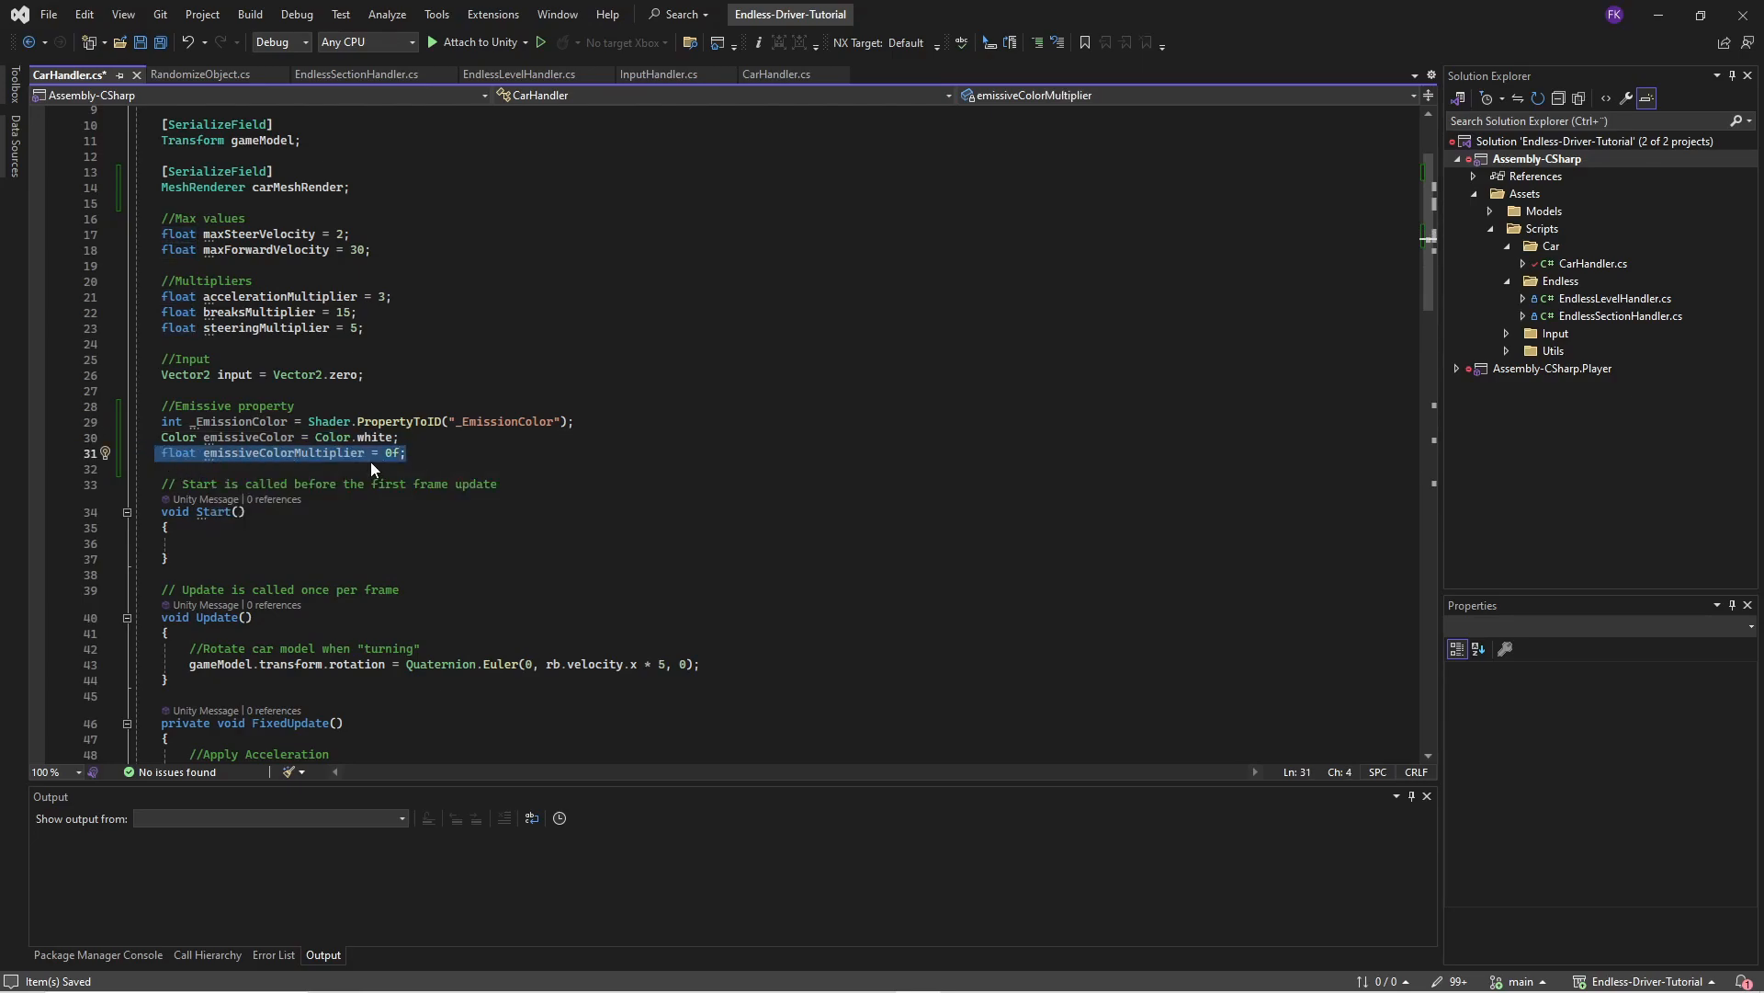
- Add an if block checking carMeshRender != null after the model rotation line in Update
scroll(388, 518, "down", 3)
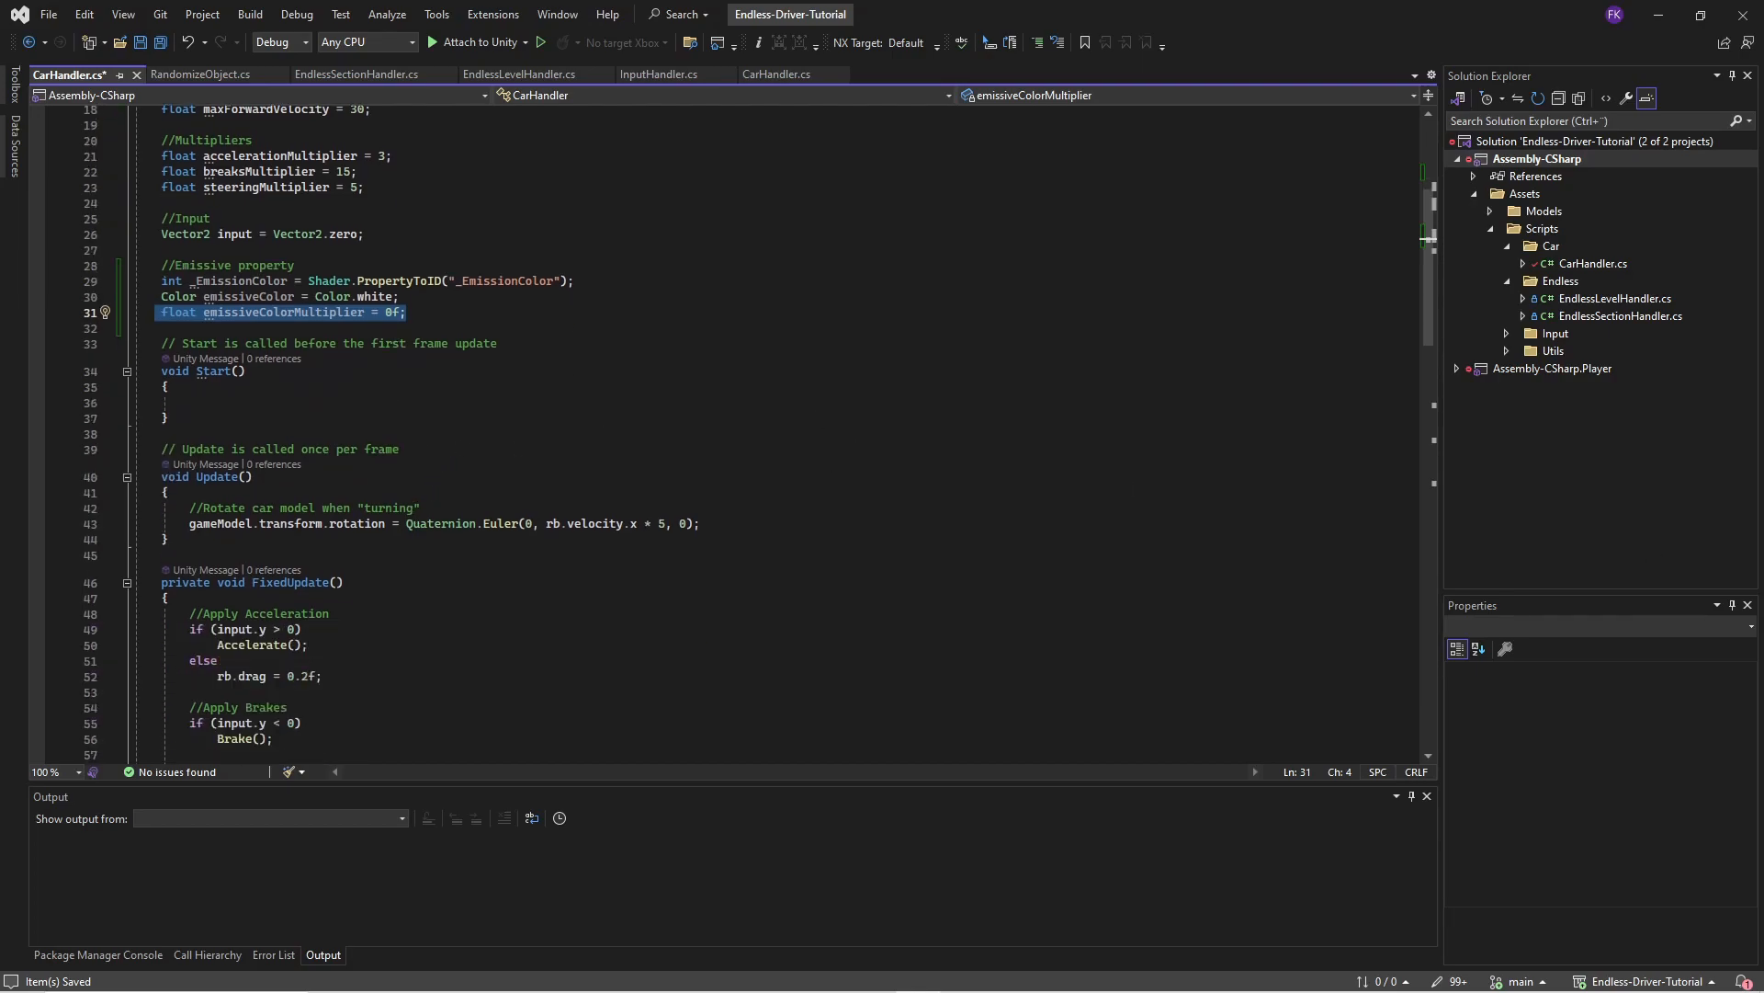
key("alt+Tab")
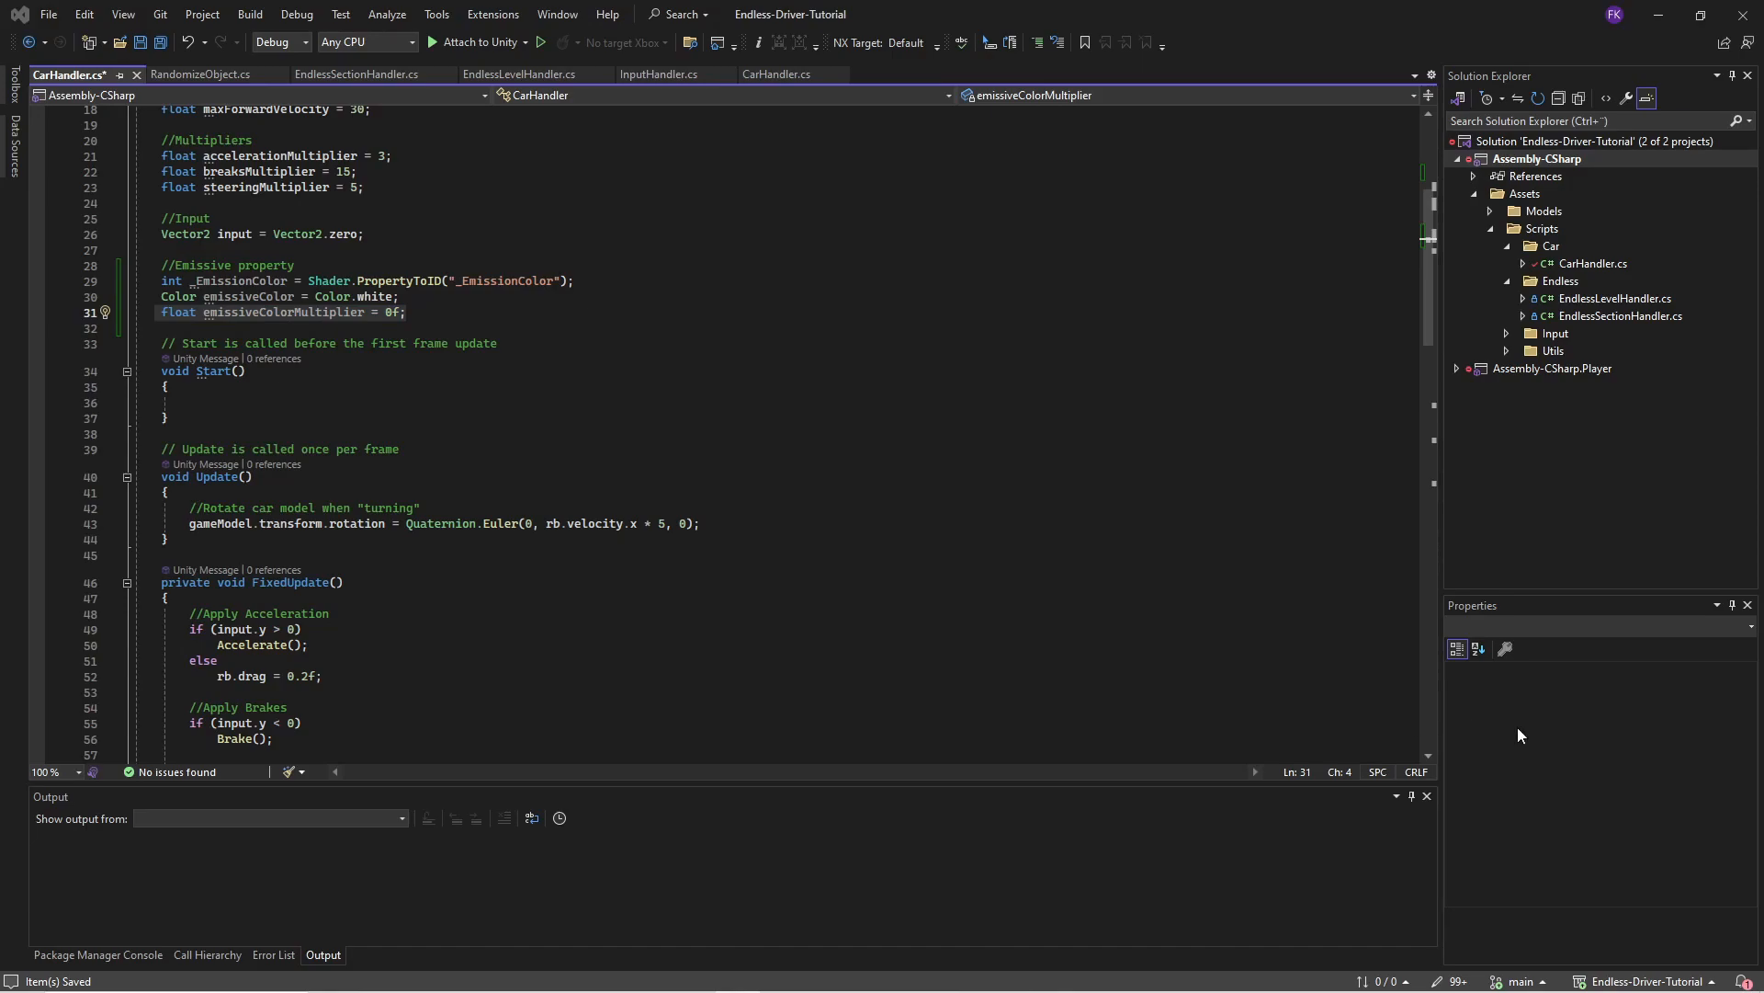
left_click(827, 520)
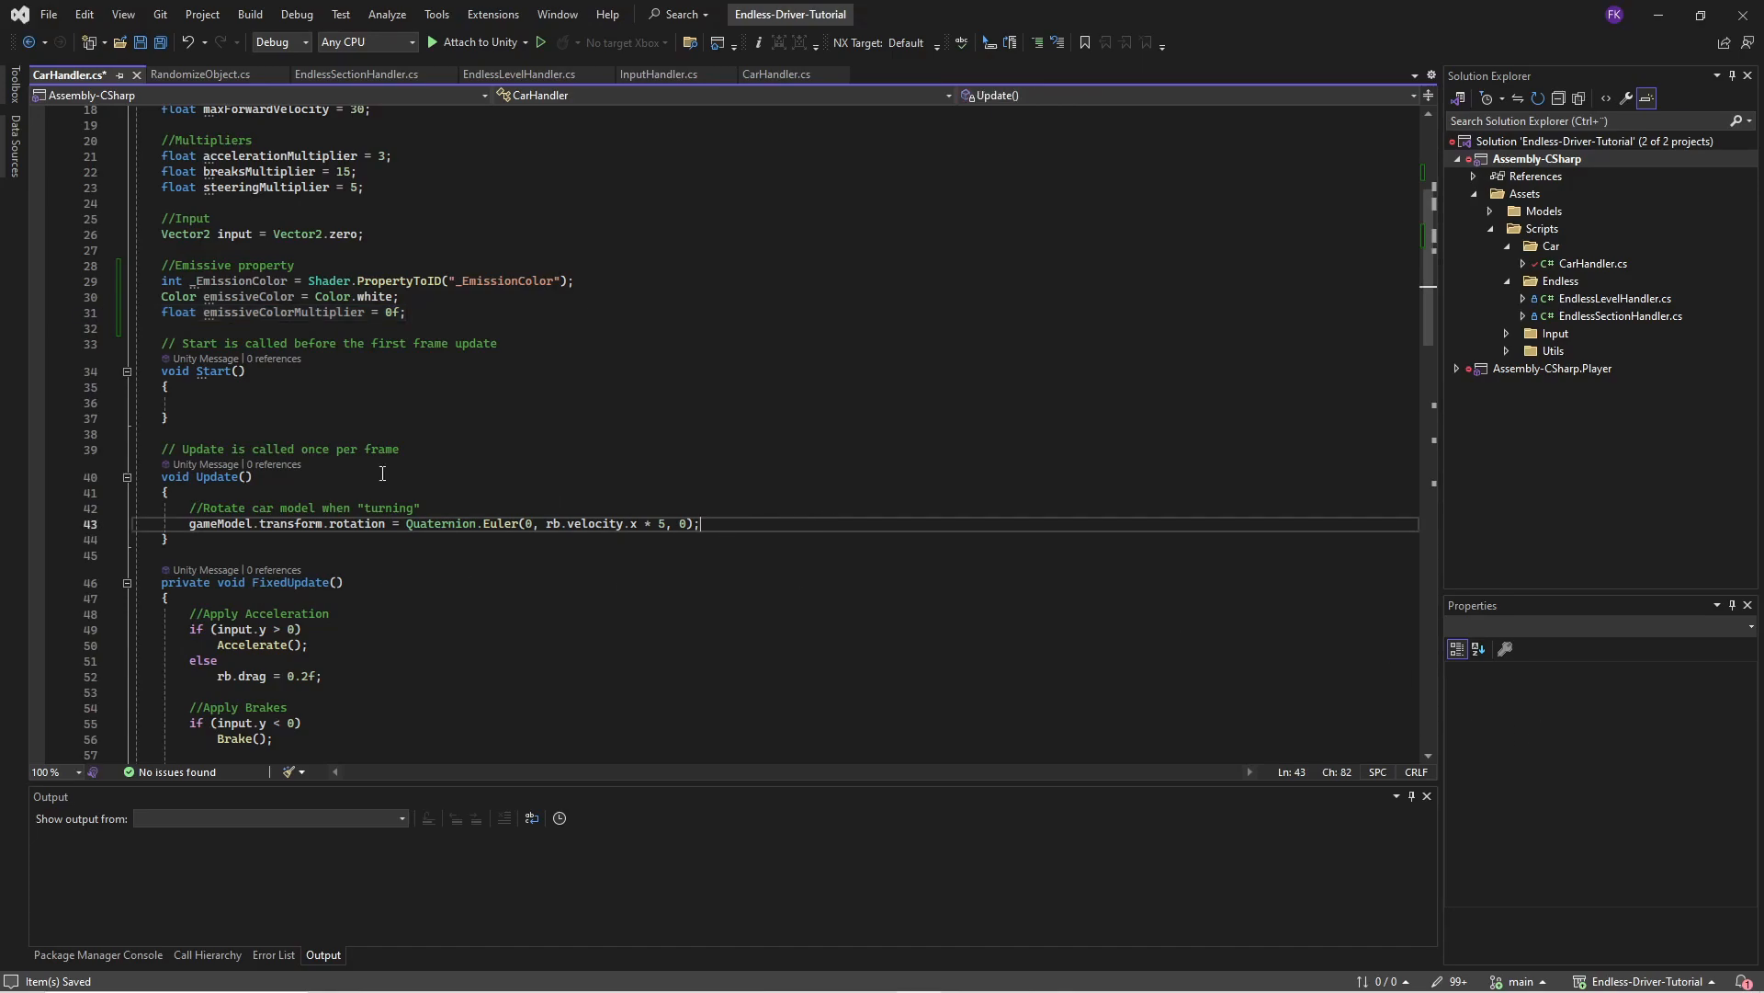
scroll(404, 395, "up", 6)
scroll(774, 562, "down", 6)
key("Return")
key("Return")
key("Tab")
key("Down")
key("Return")
type("}")
key("Up")
key("Return")
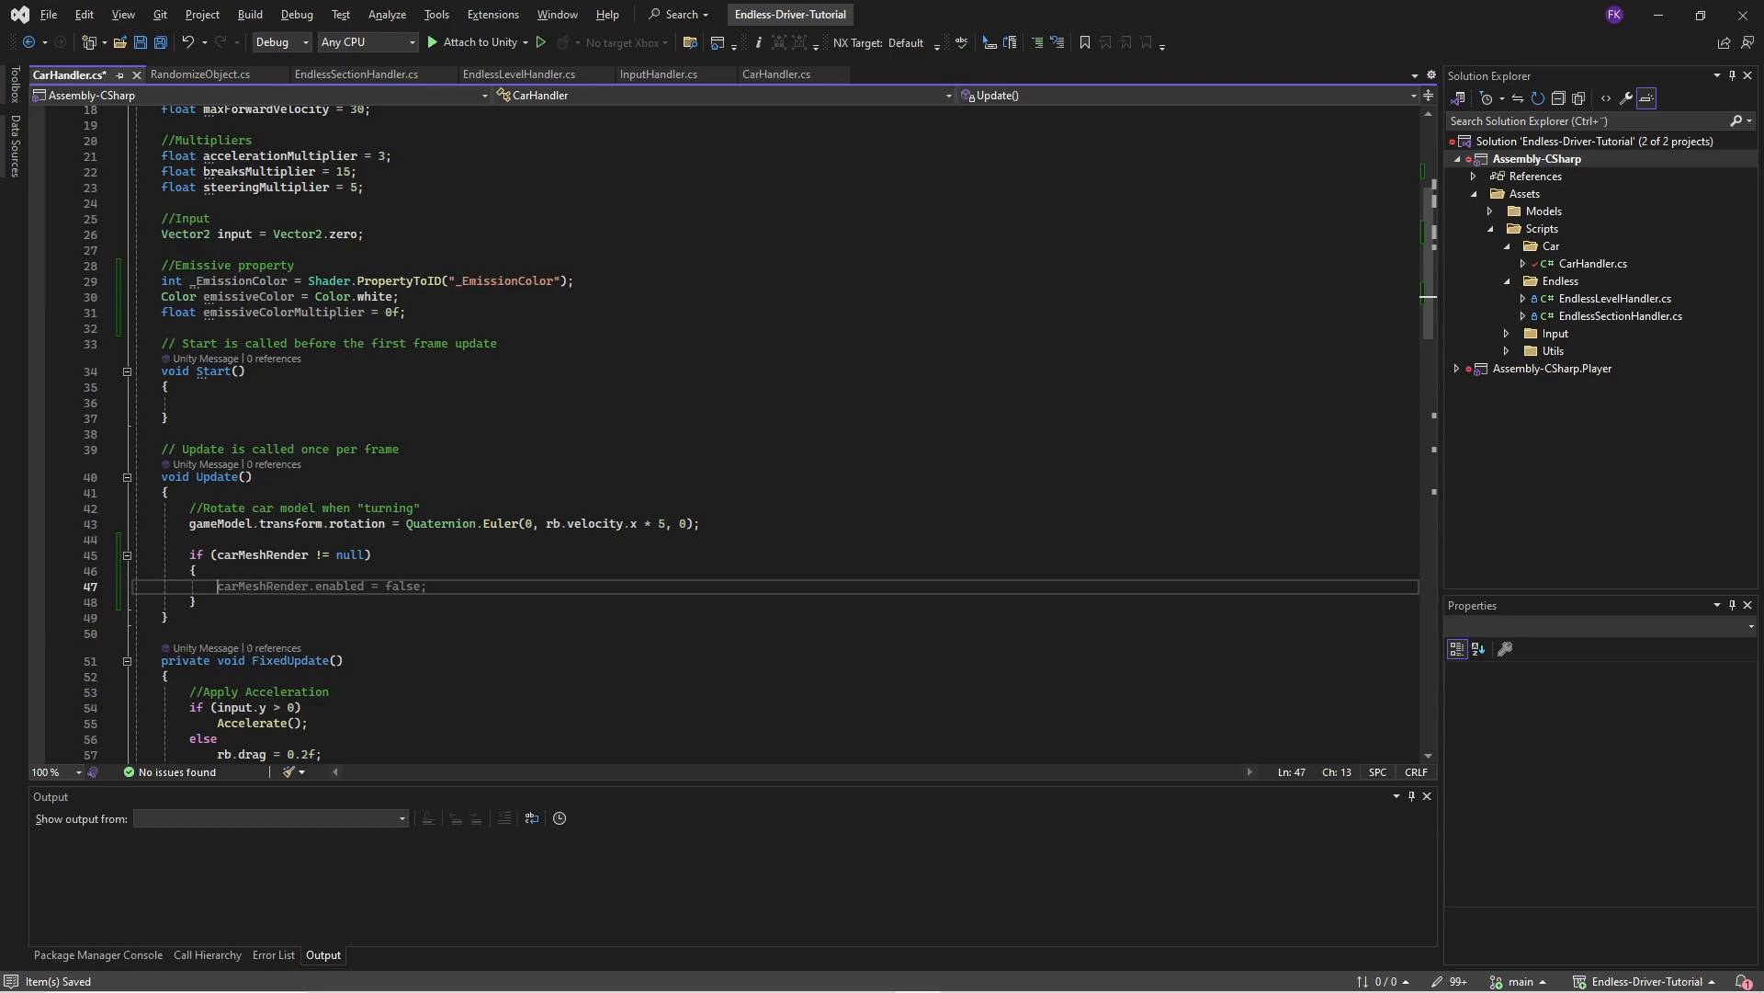
- Inside the null check, call carMeshRender.material.SetColor with _EmissionColor and emissiveColor * emissiveColorMultiplier
key("alt+Tab")
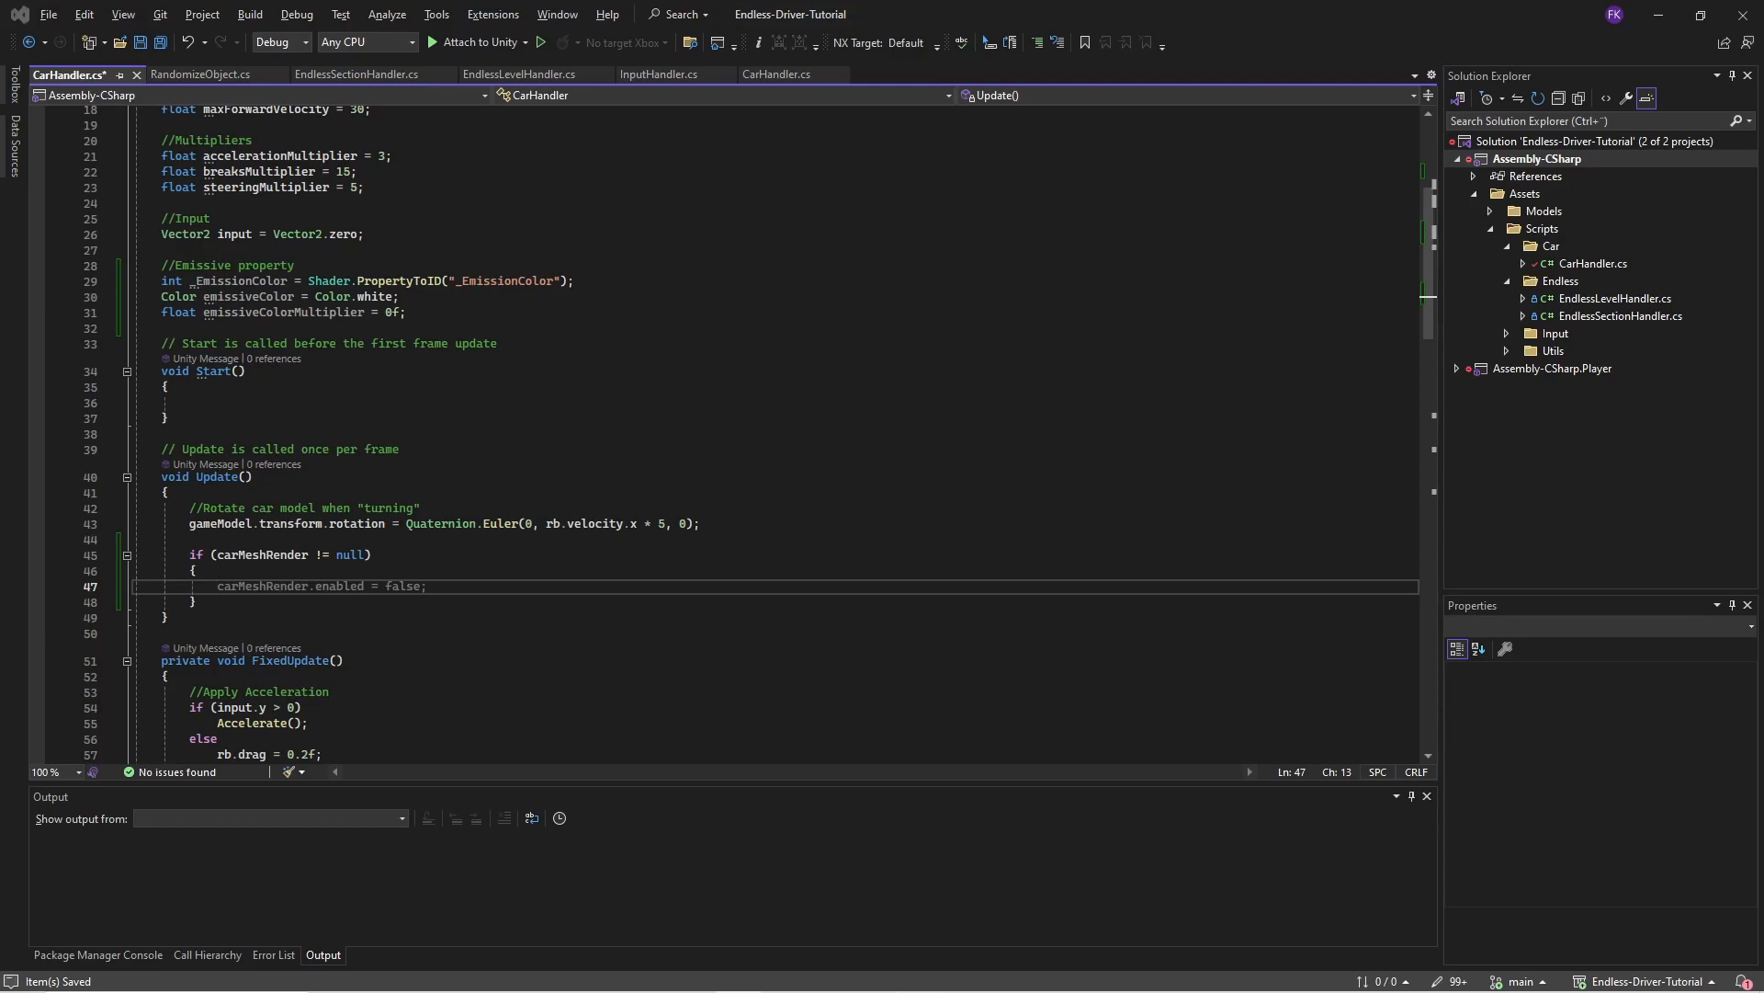
left_click(251, 593)
type("carMeshRender.material.SetColor(_EmissionColor, emissiveColor * emissiveColorMultiplier);")
left_click(315, 577)
double_click(244, 587)
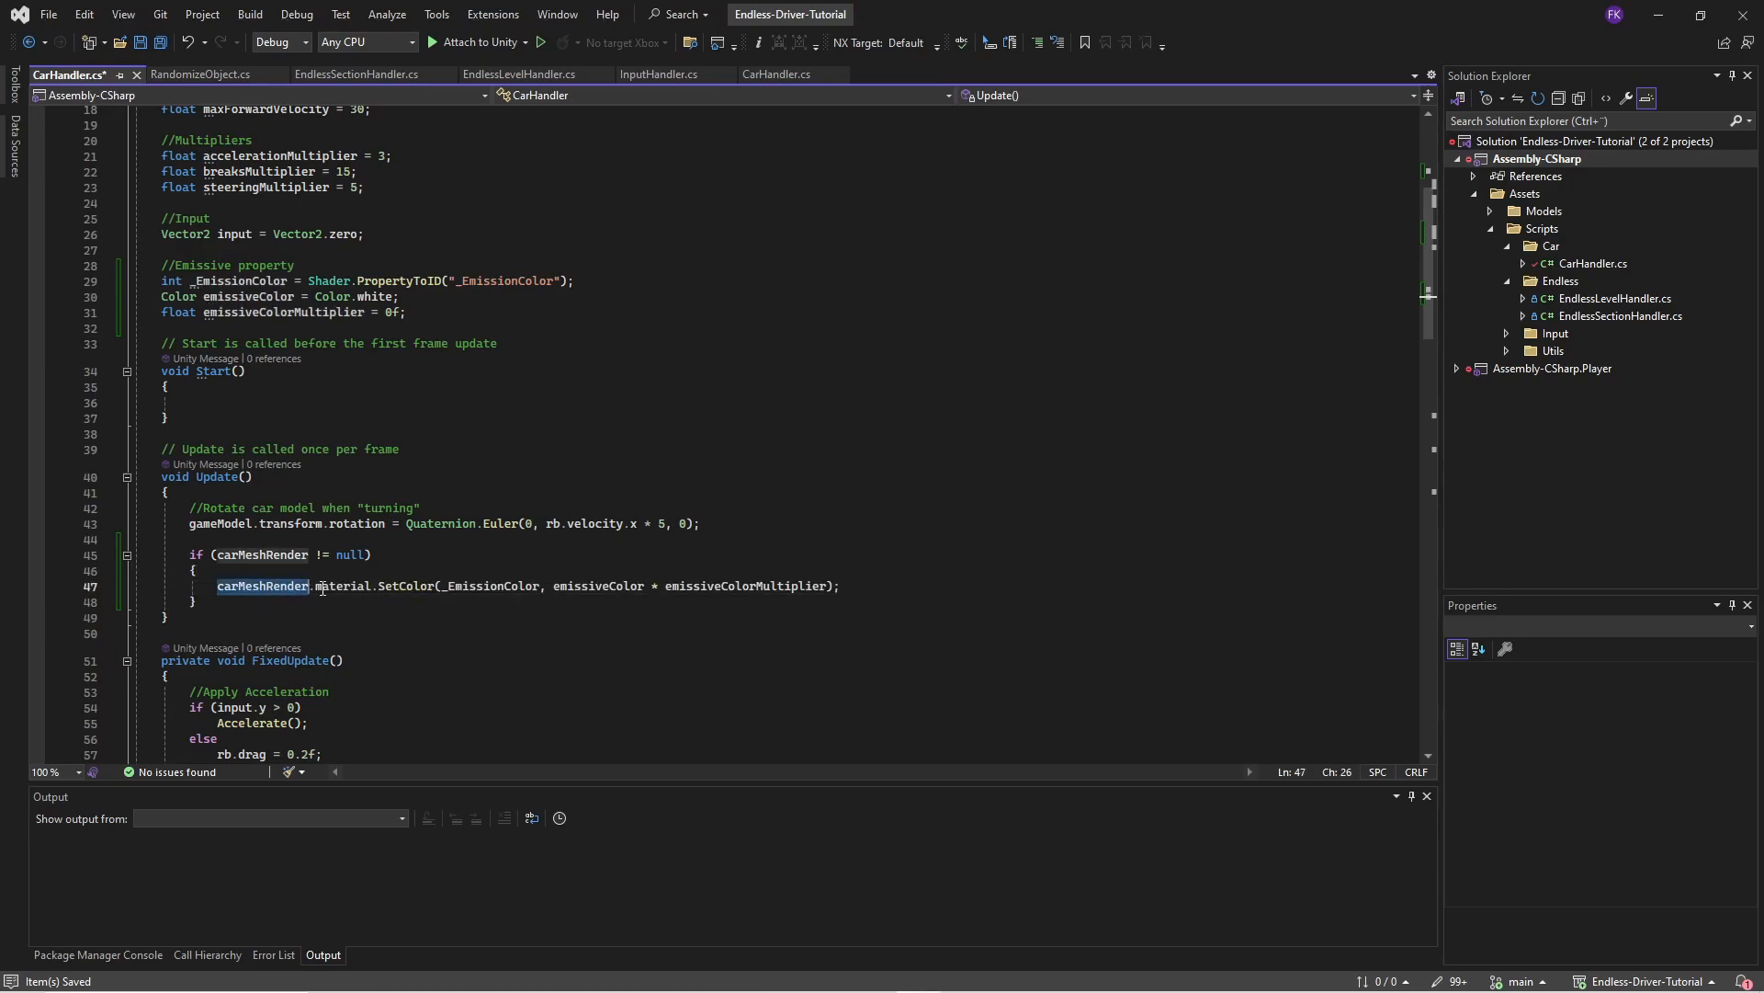
double_click(345, 587)
double_click(419, 585)
double_click(482, 586)
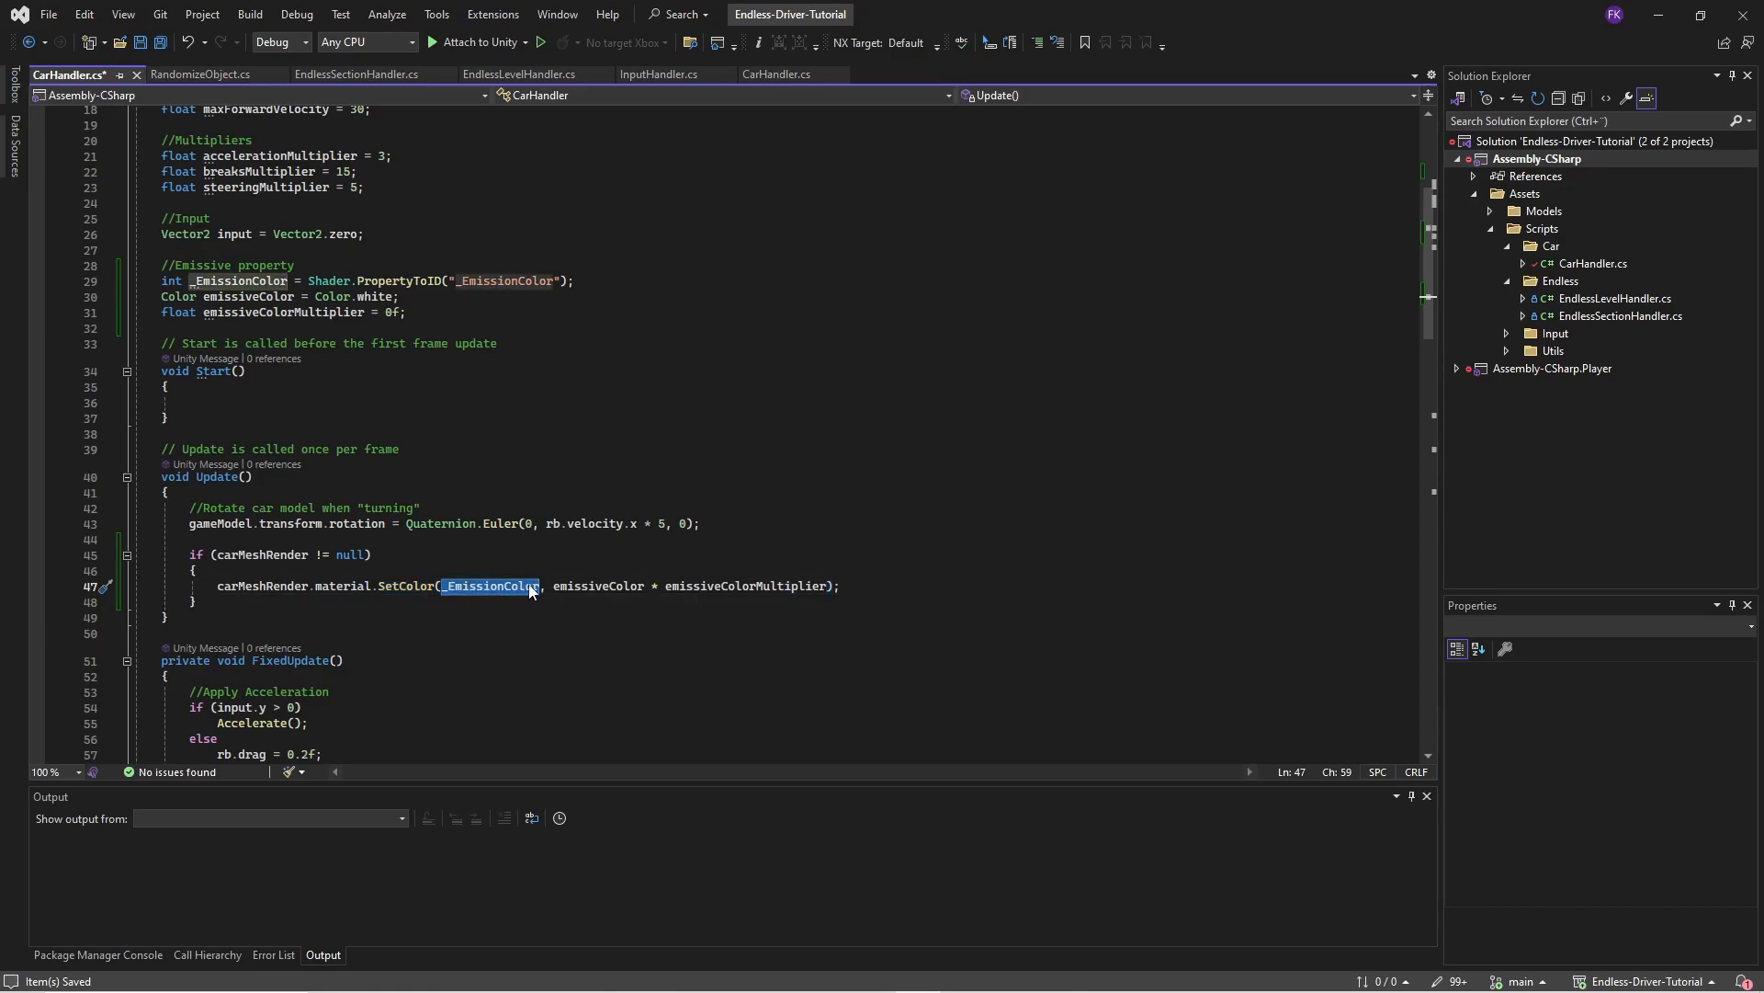
double_click(570, 592)
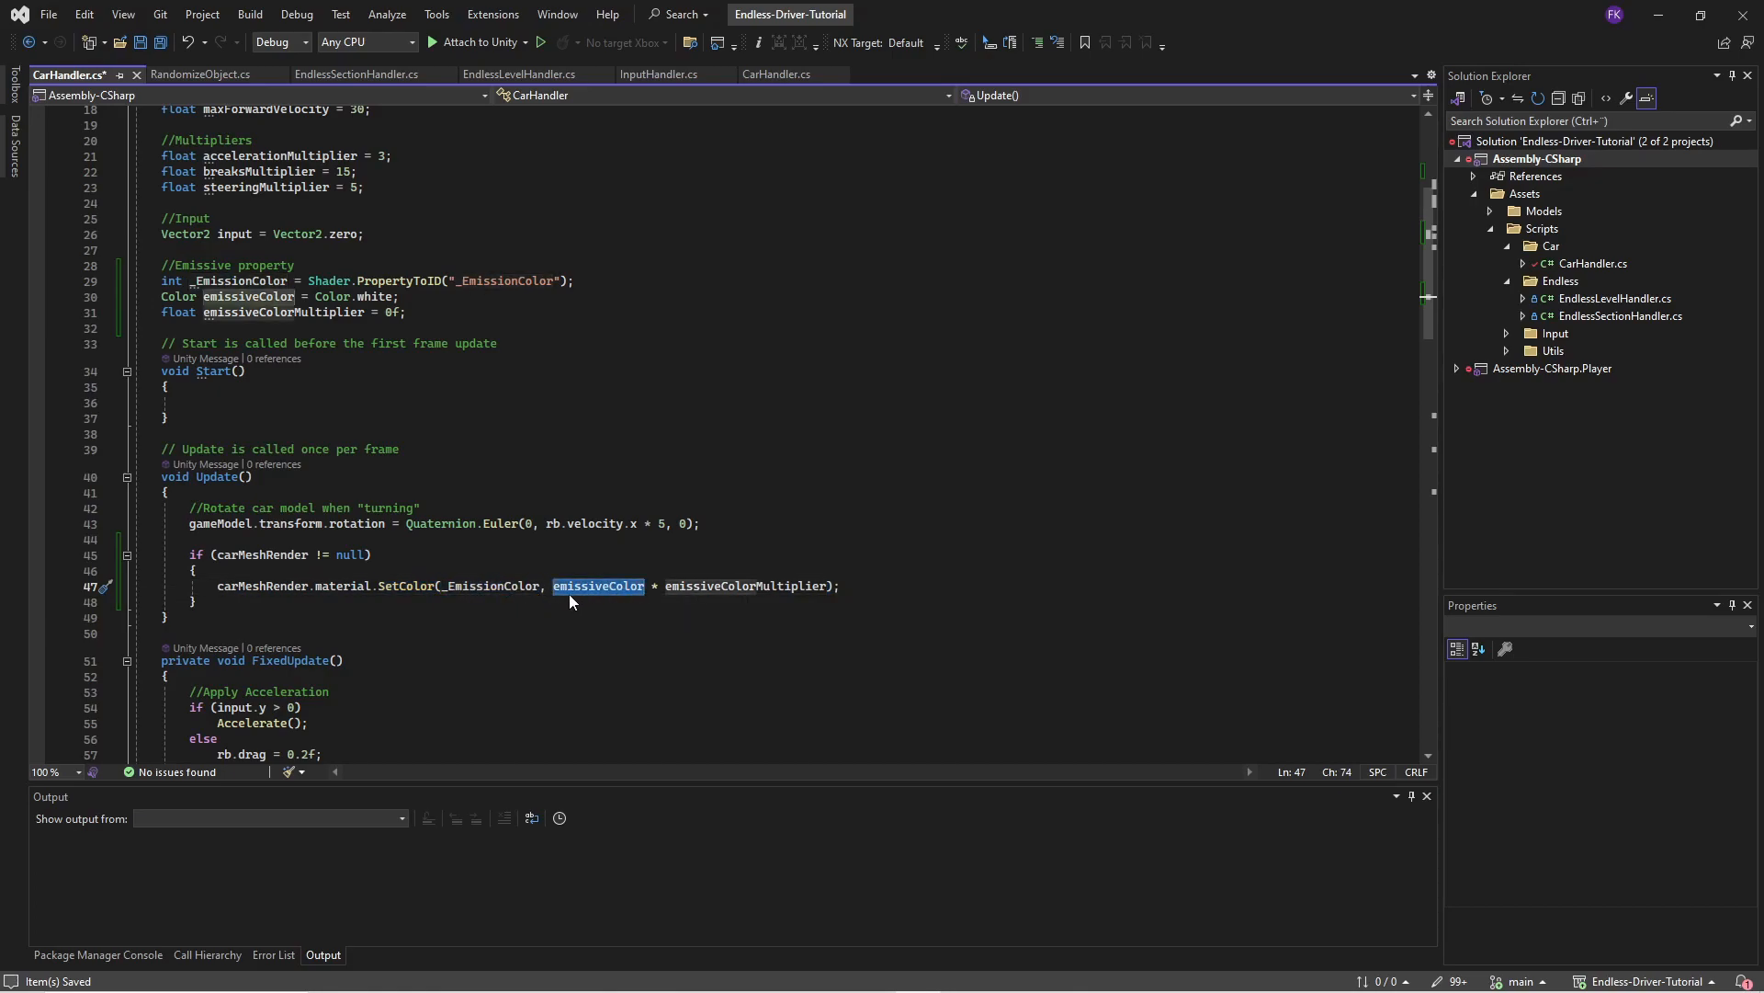
double_click(744, 588)
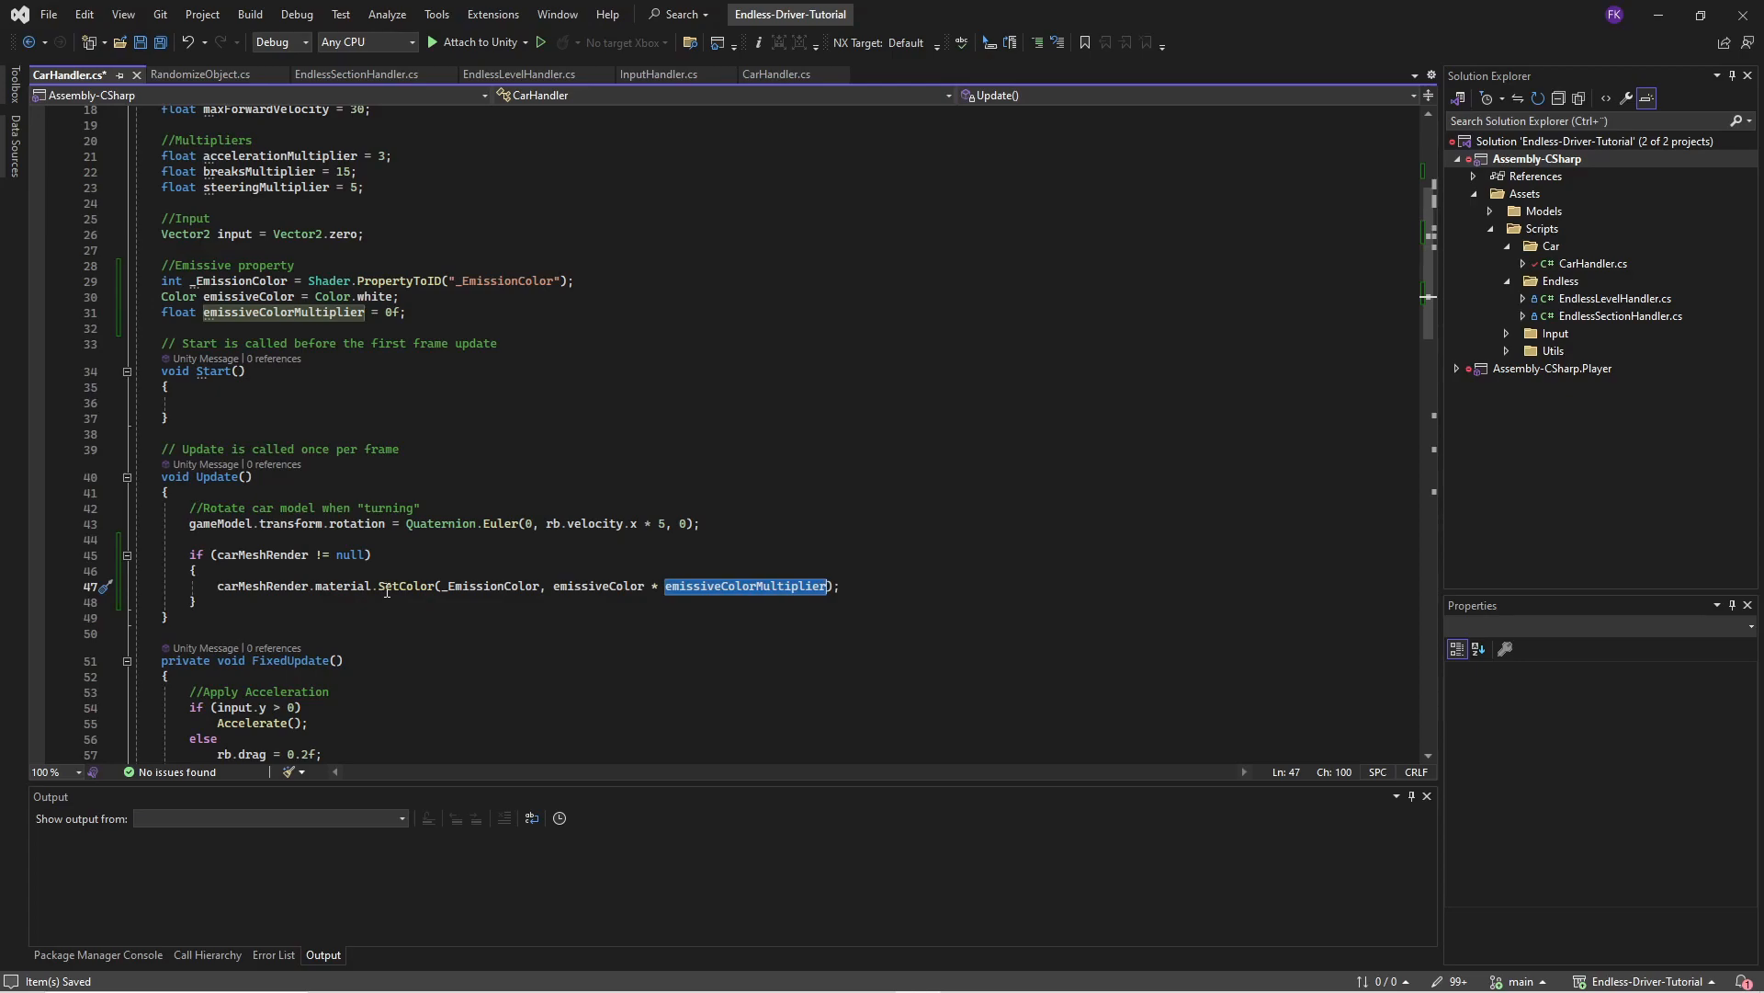
- Above the SetColor call, declare a local float desiredCarEmissiveColorMultiplierTo with the value 0f
key("Up")
key("Return")
key("Return")
key("Up")
key("alt+Tab")
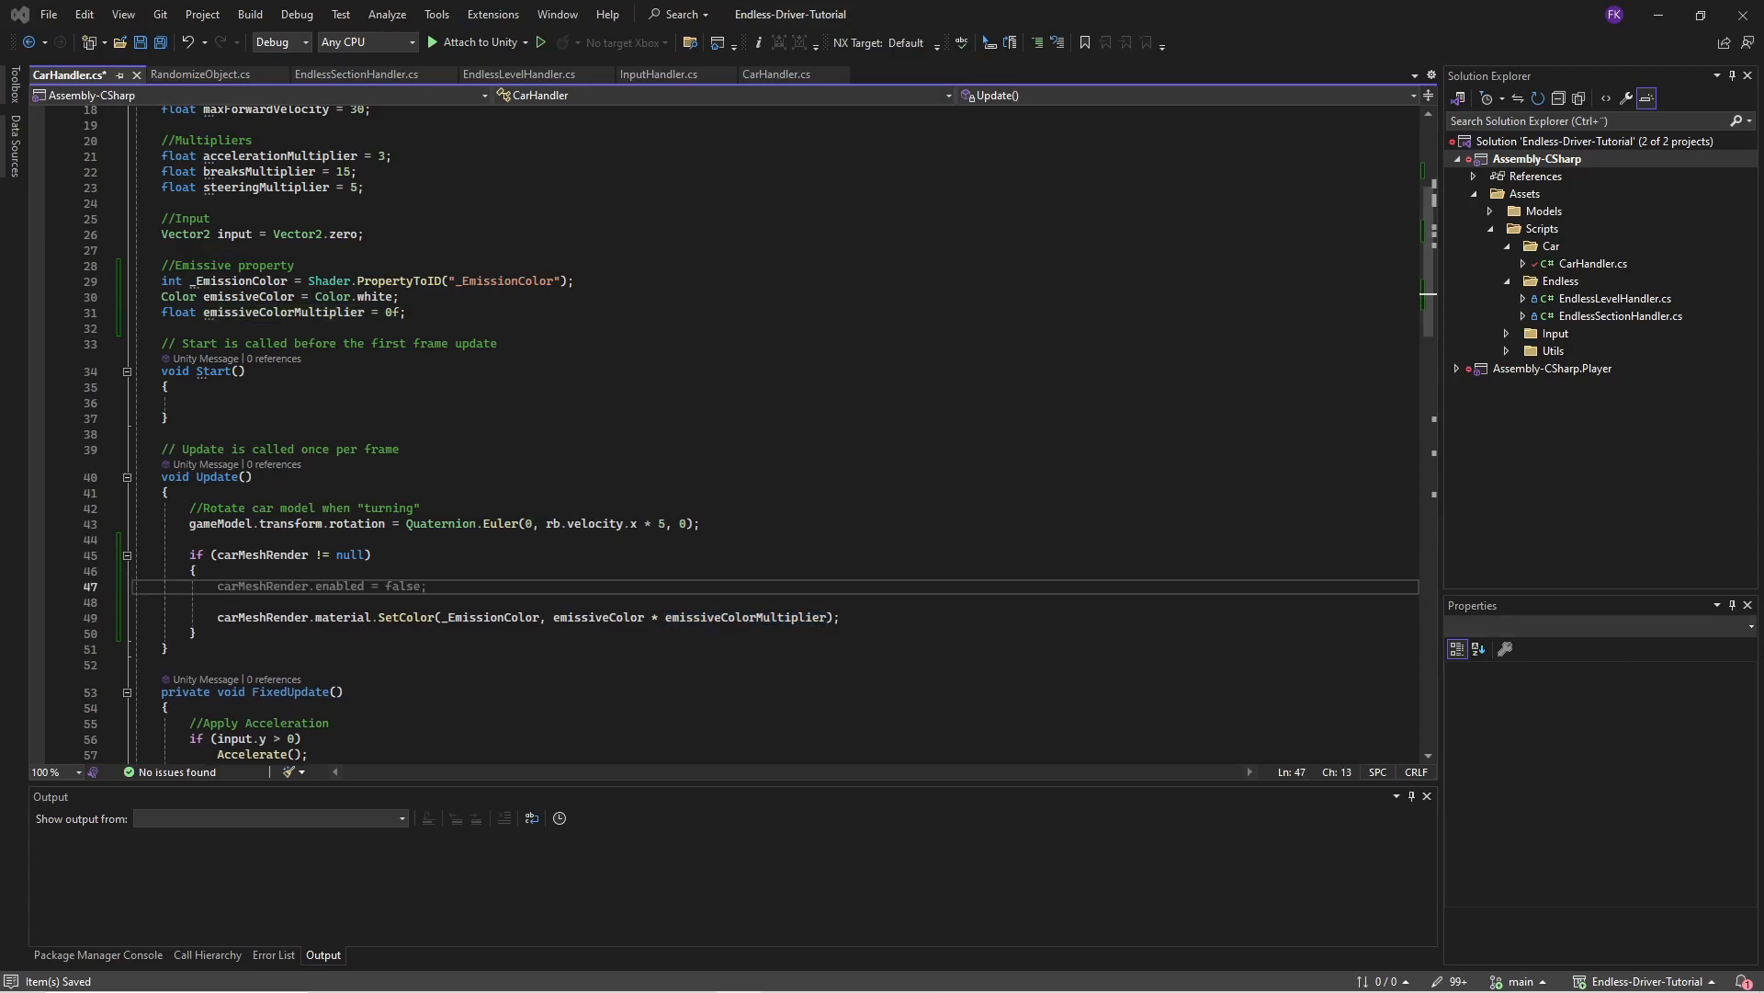
key("alt+Tab")
type("float desiredCarEmissiveColorMultiplierTo = 0f;")
- Rename the new local variable to desiredCarEmissiveColorMultiplier by removing its "To" suffix
double_click(355, 588)
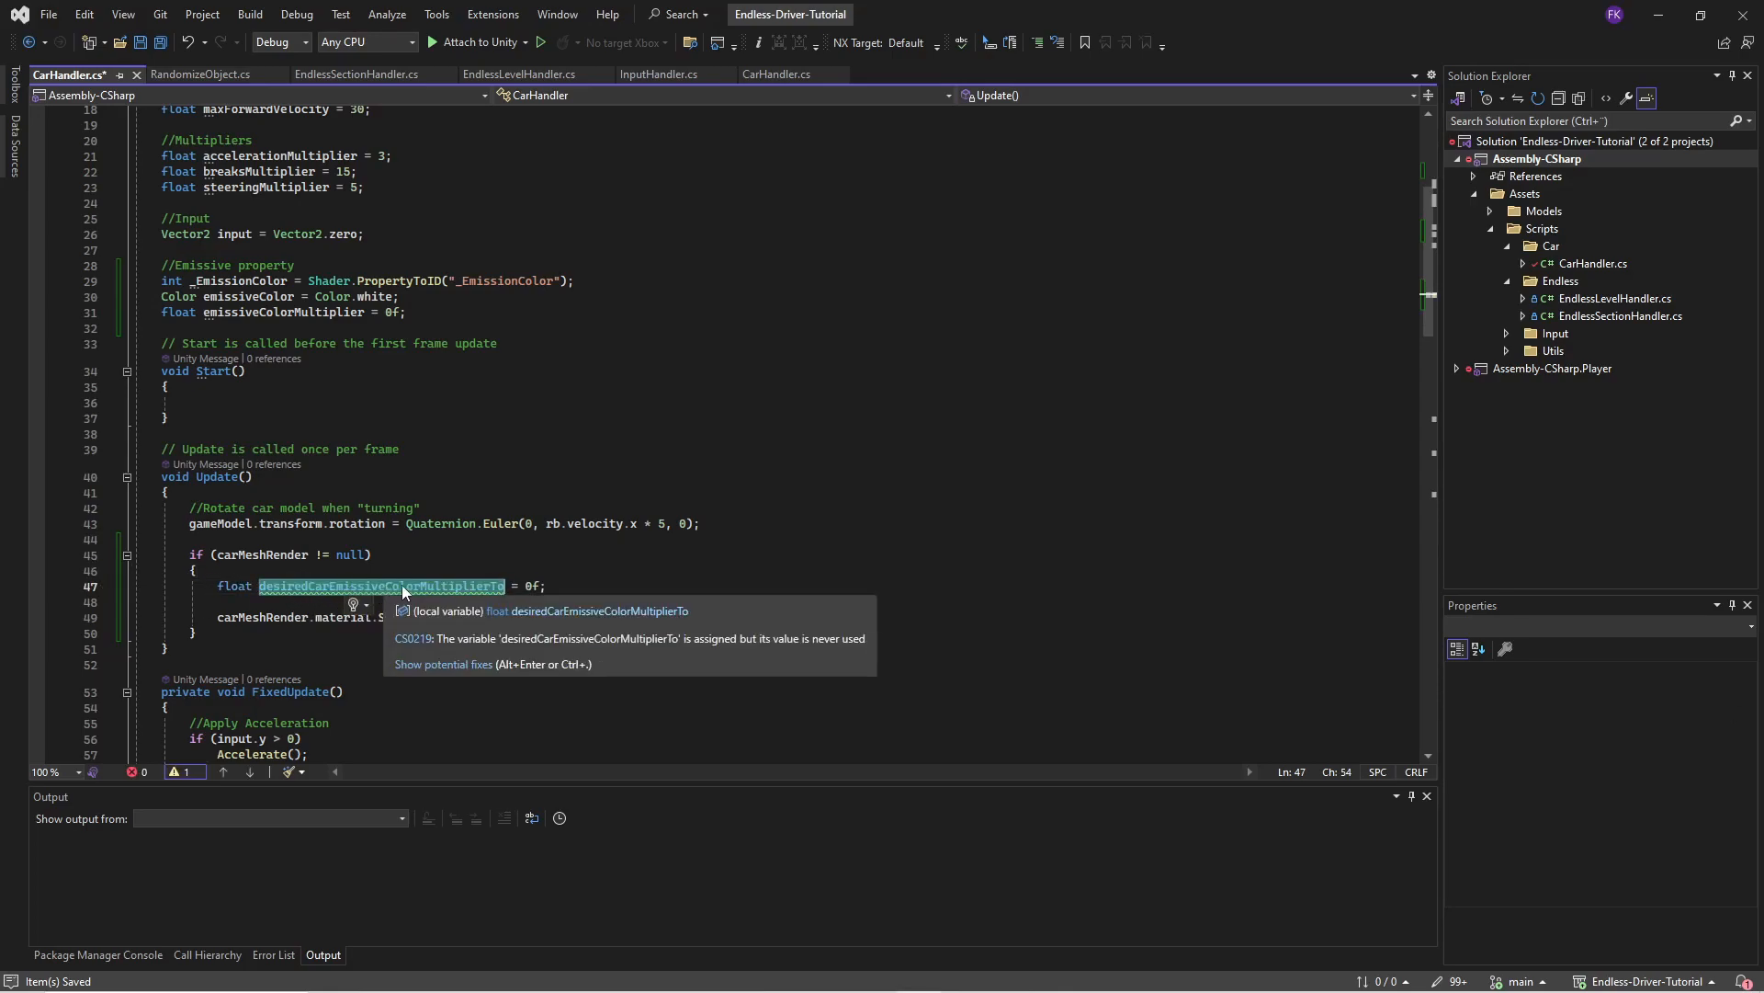
left_click(491, 587)
left_click(511, 587)
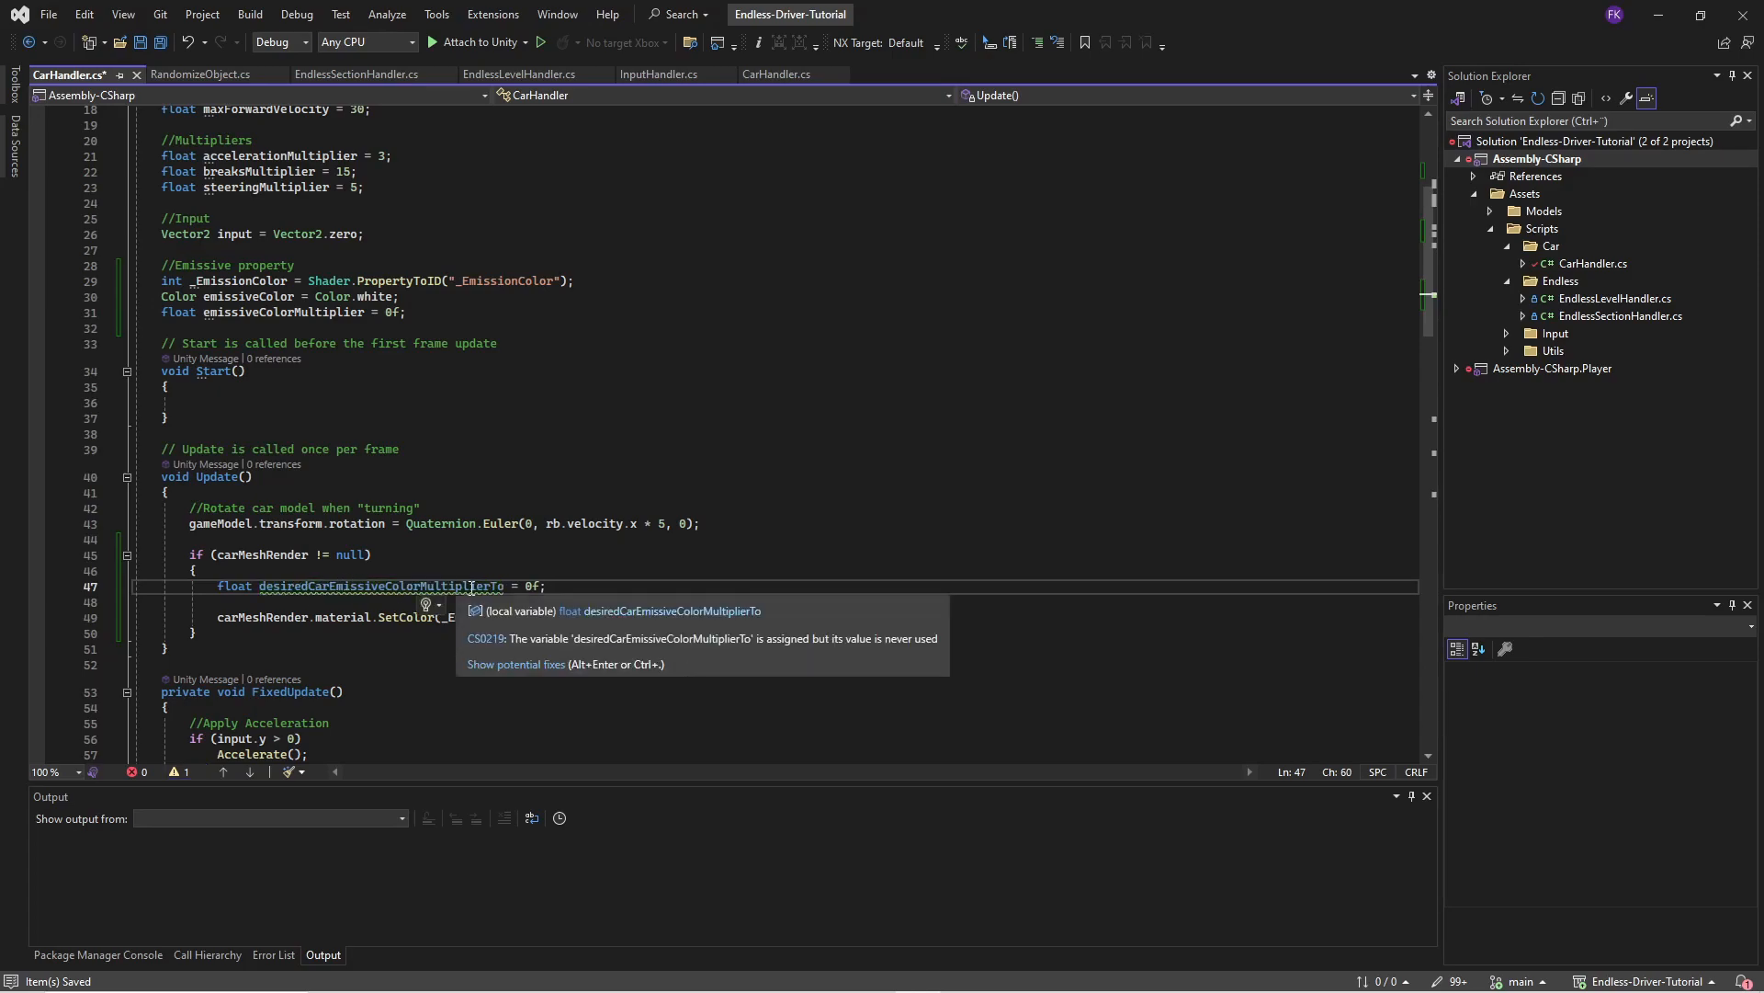
key("Left")
key("BackSpace")
key("BackSpace")
key("Right")
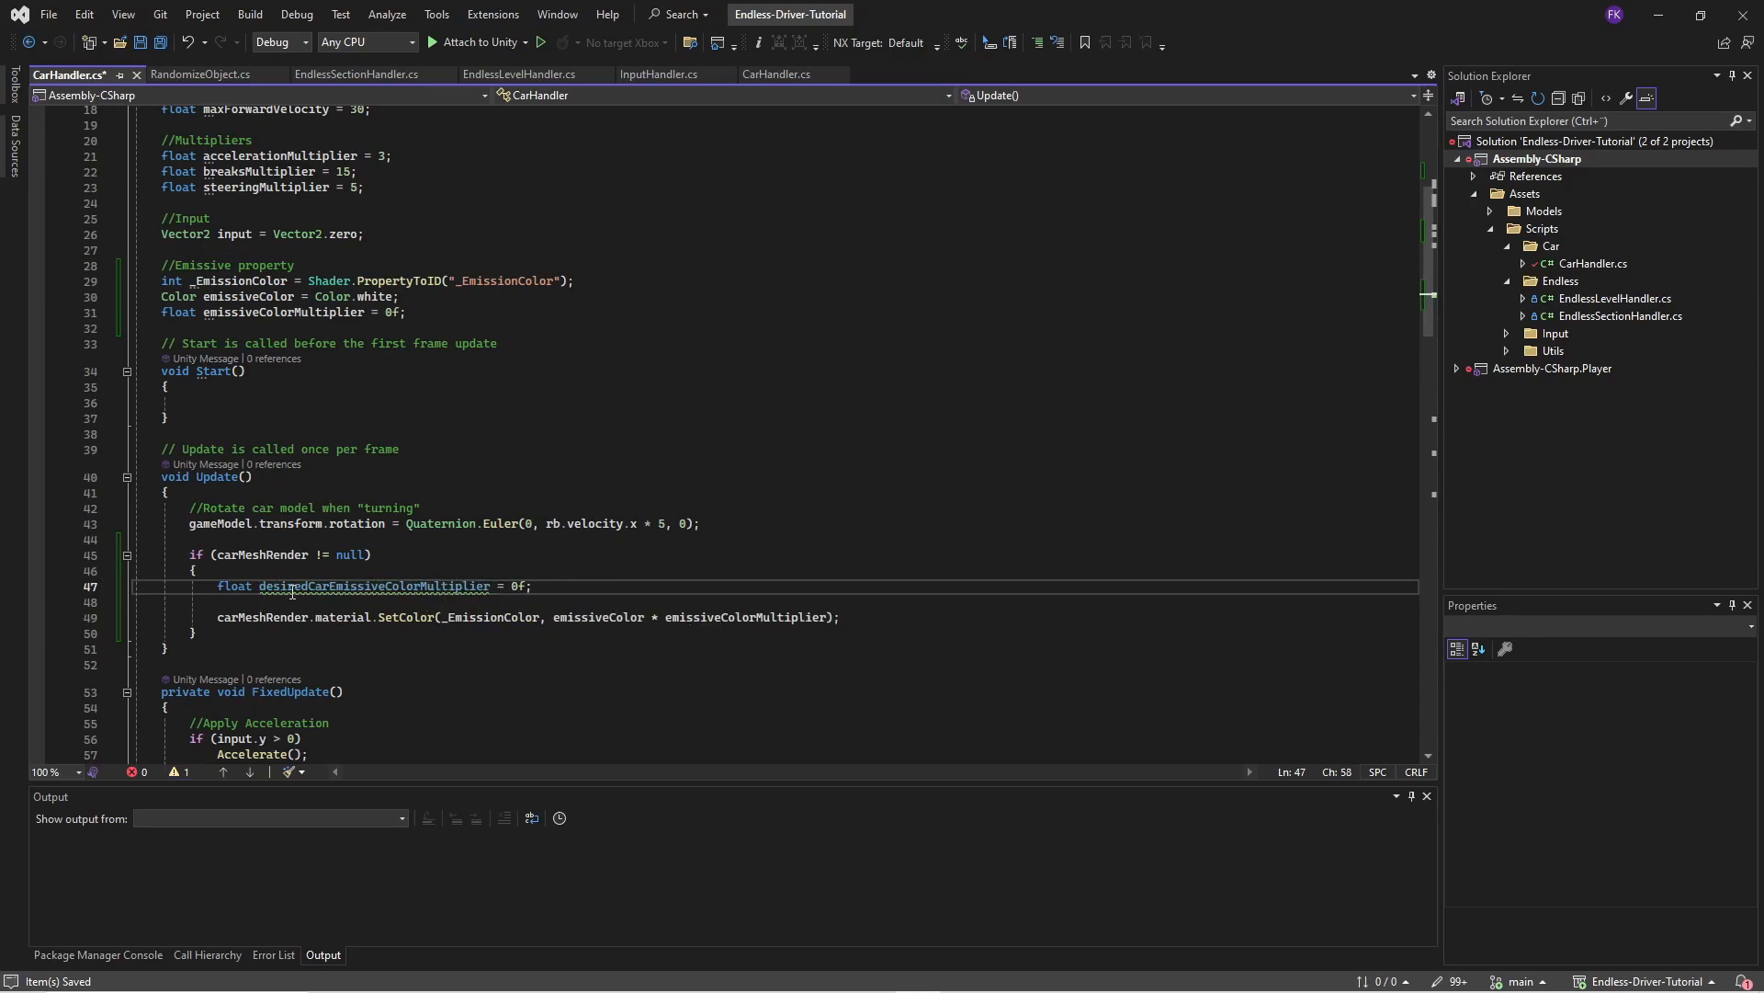
- Below the desiredCarEmissiveColorMultiplier declaration, add an if statement checking input.y < 0
left_click(471, 598)
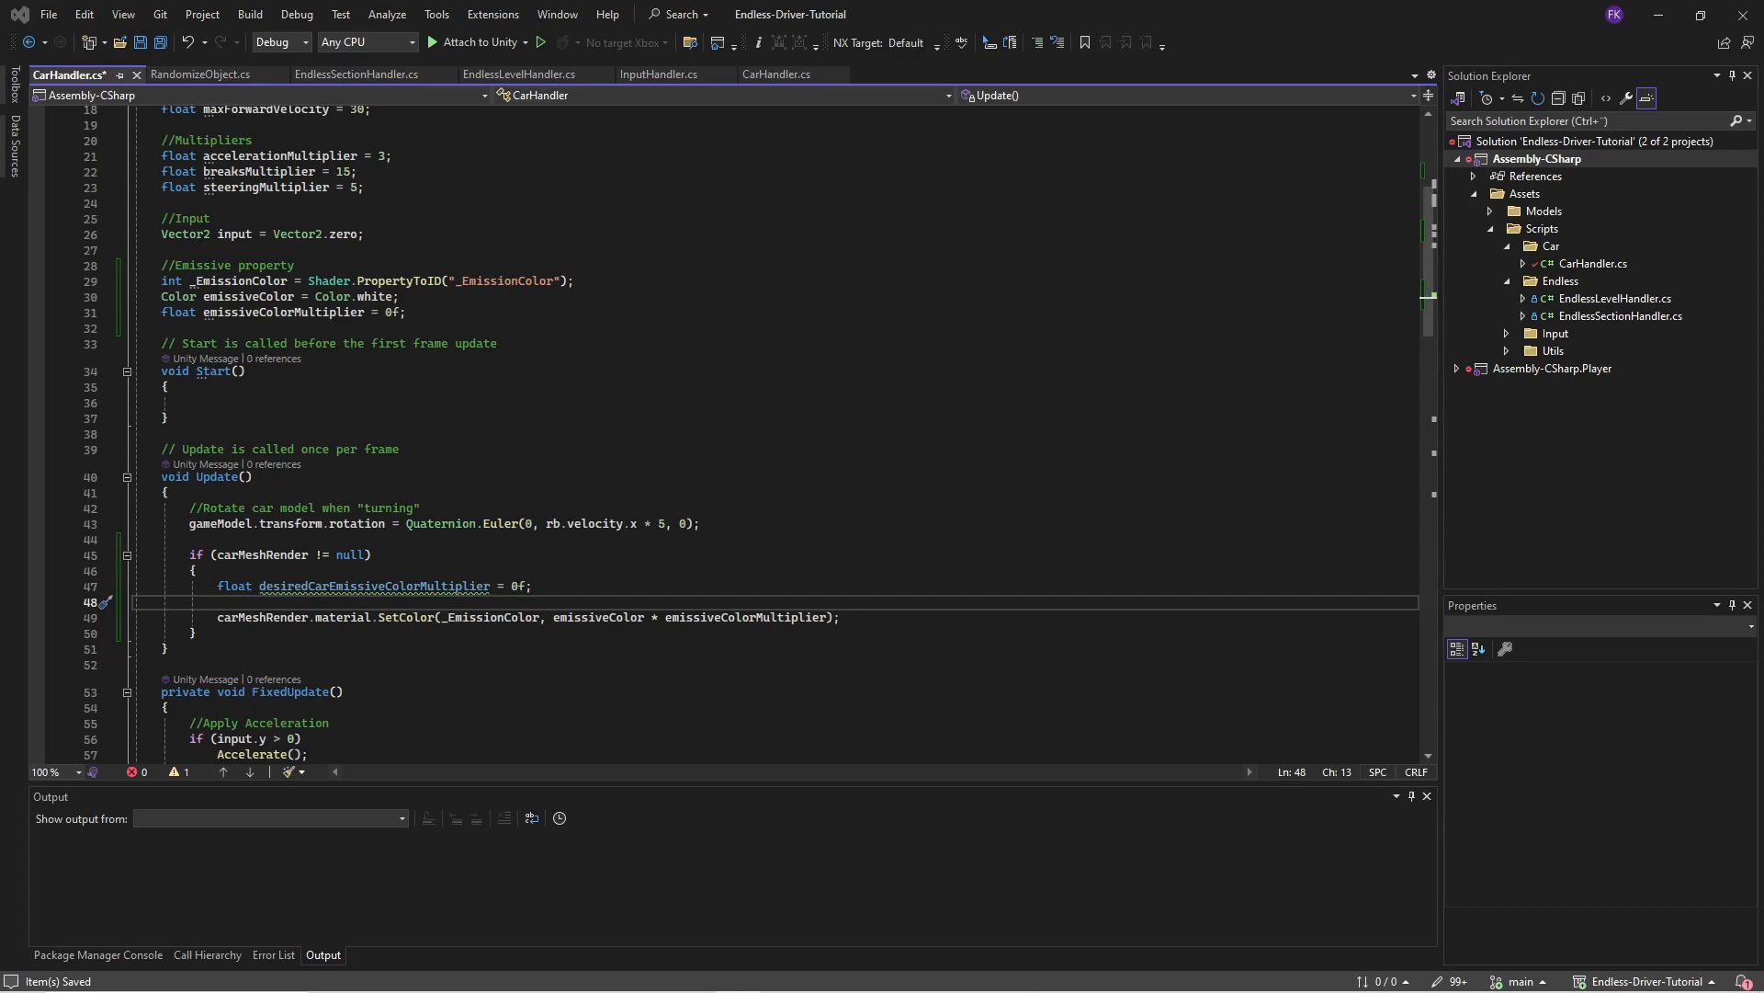
left_click(579, 590)
key("Return")
key("Return")
type("if (input.y < 0)")
- Under the input.y < 0 check, assign 4.0f to desiredCarEmissiveColorMultiplier and restore the SetColor line's indentation
double_click(273, 593)
key("ctrl+c")
left_click(388, 617)
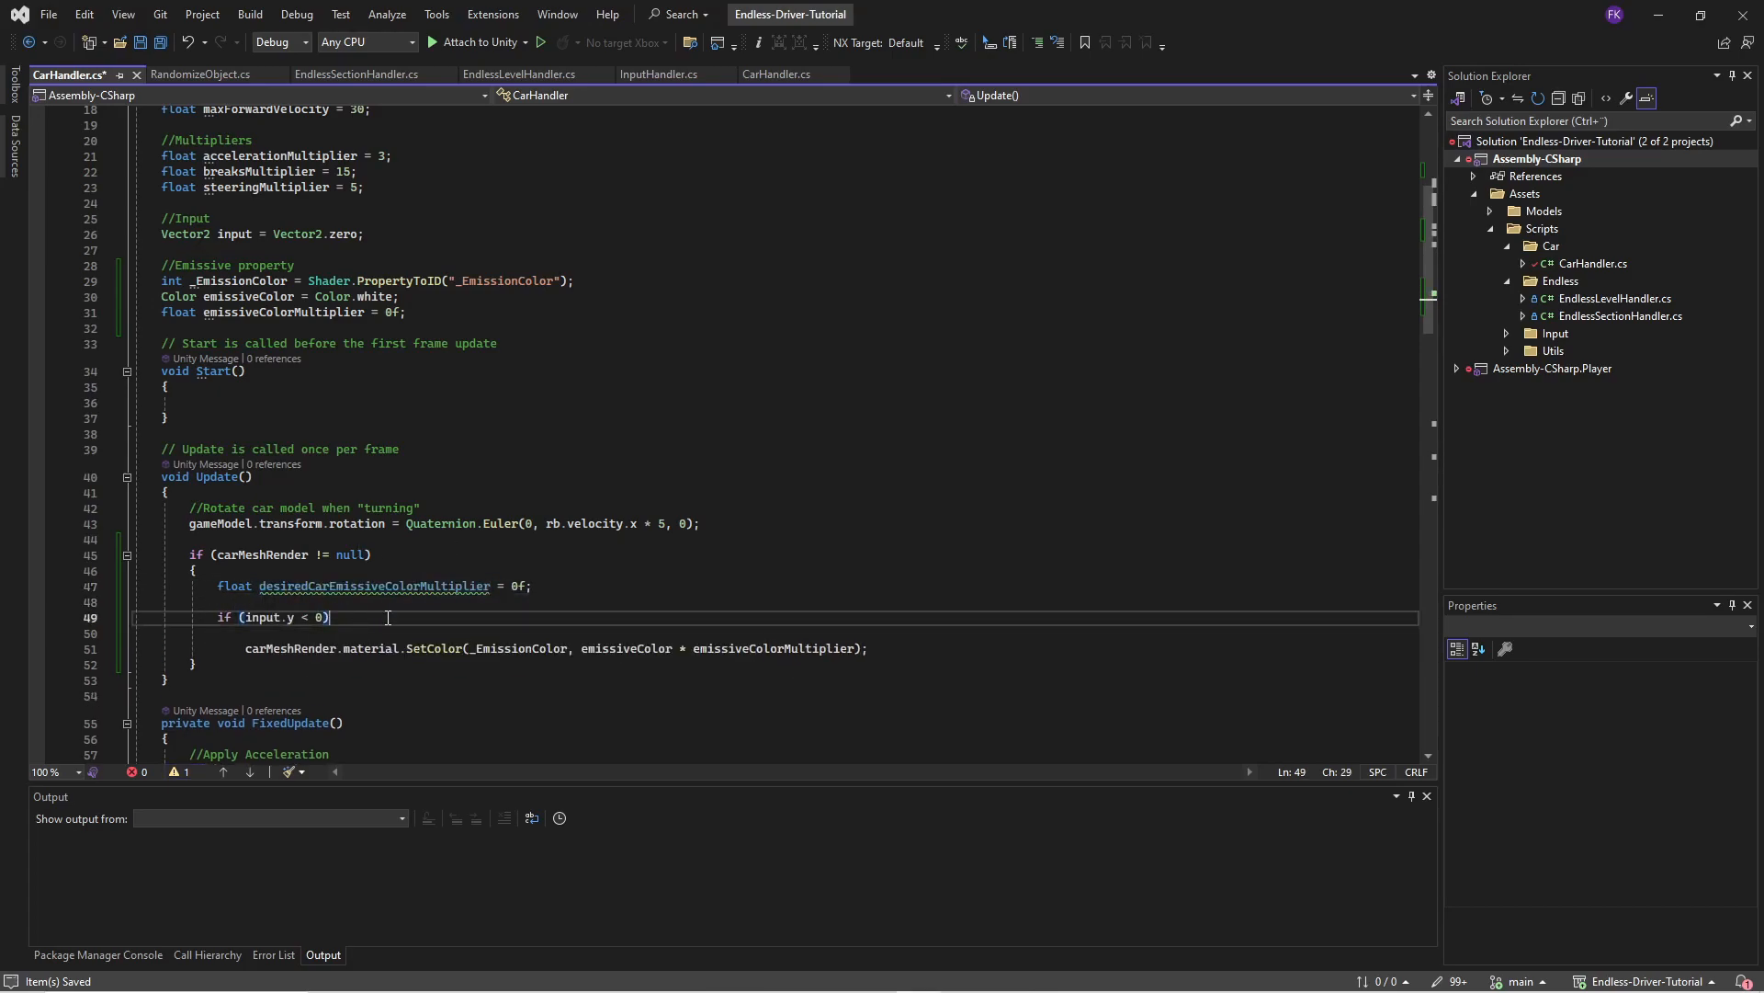
key("Return")
key("ctrl+v")
type("= 4.0f")
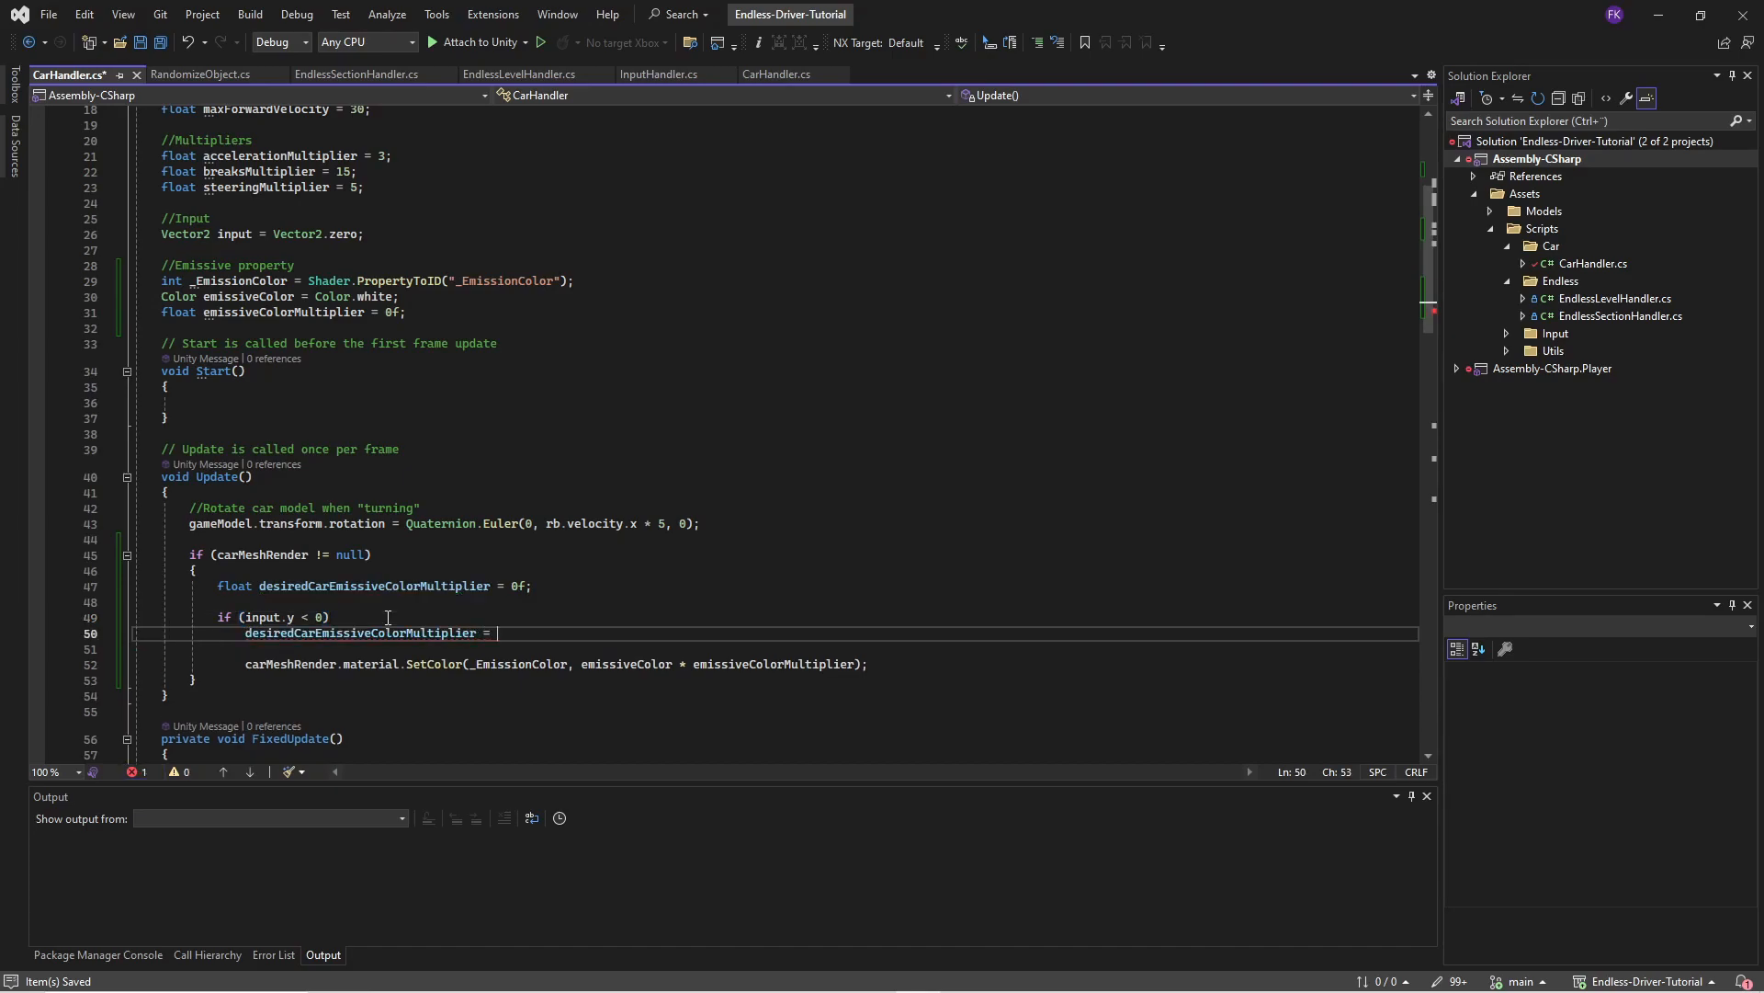
left_click_drag(247, 664, 212, 664)
key("BackSpace")
left_click(561, 634)
type(";")
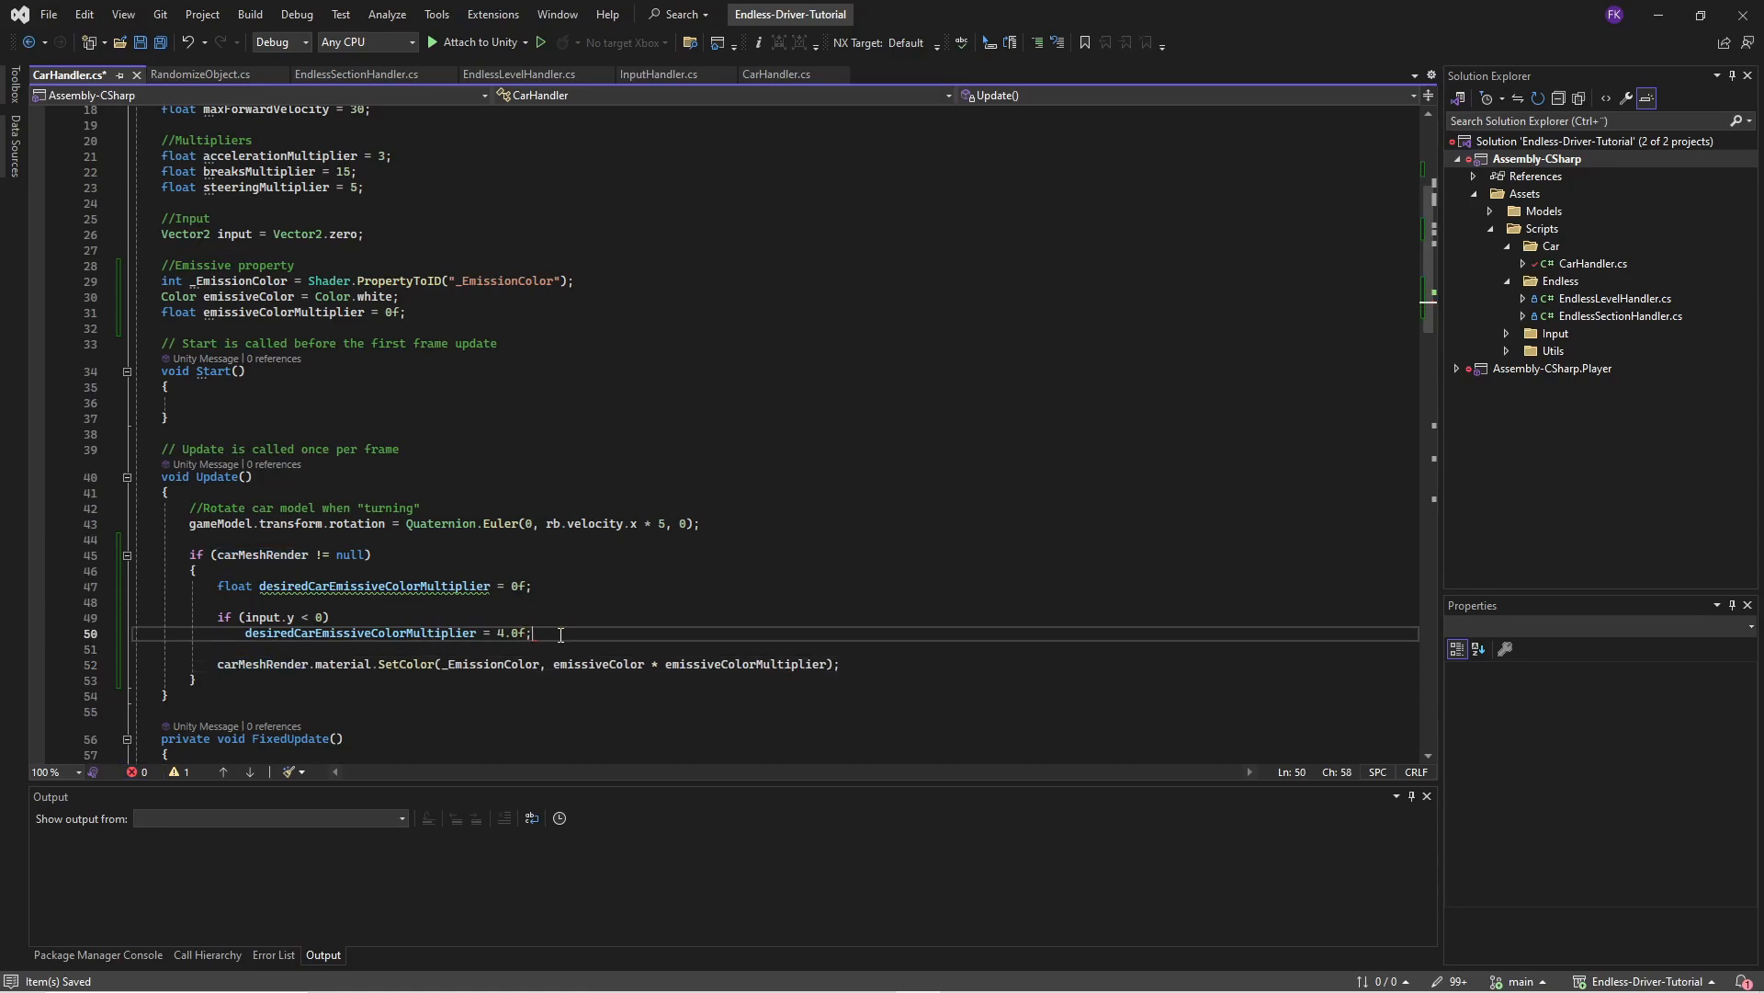
- Below the brake check, start a Mathf.Lerp call with emissiveColorMultiplier as its first argument
scroll(562, 611, "down", 1)
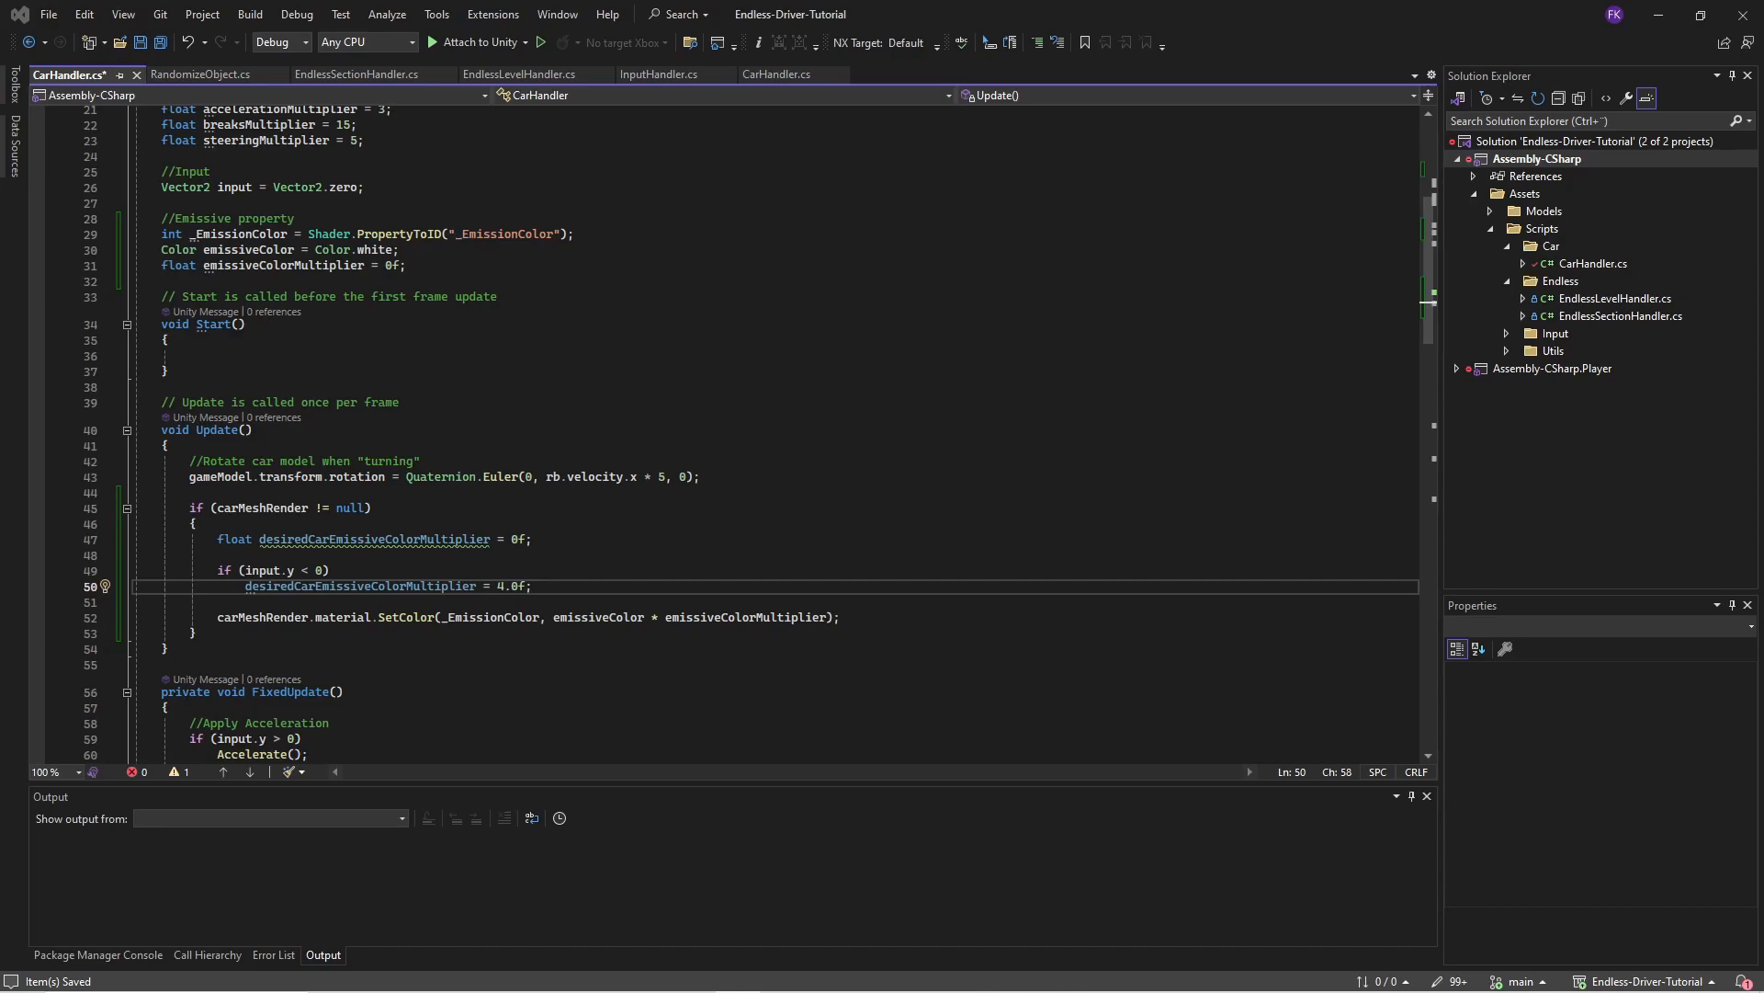
left_click(589, 588)
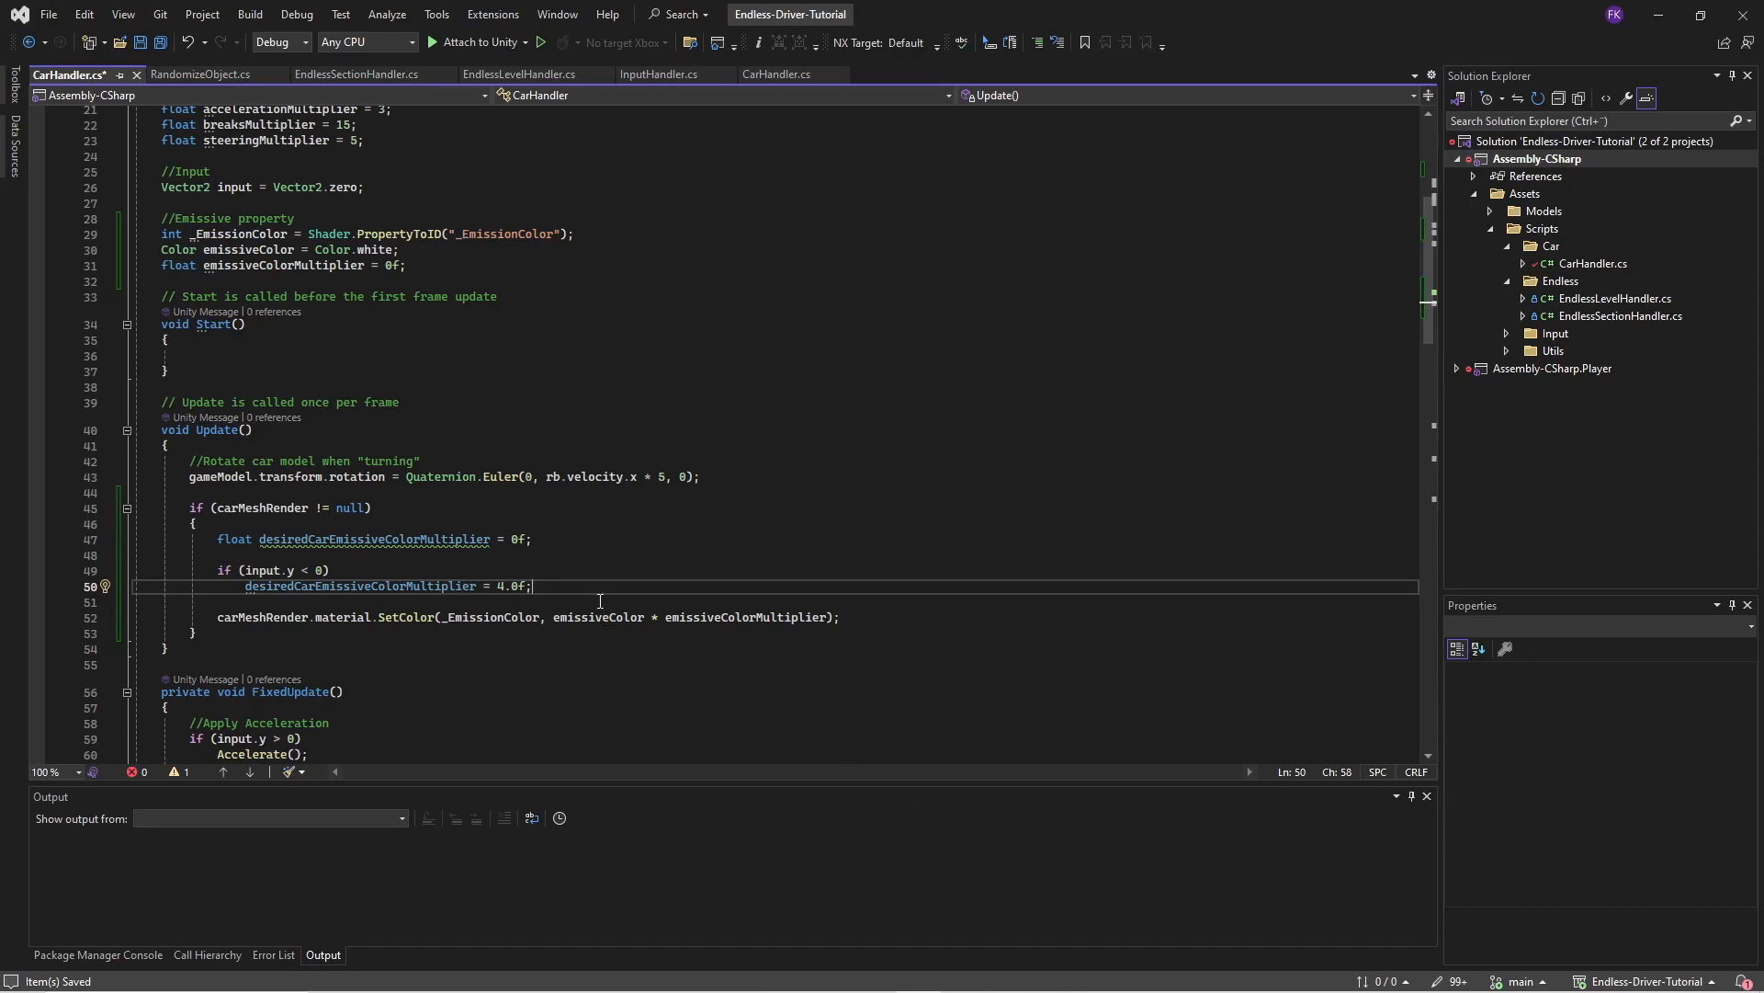
key("Return")
key("Return")
type("Mathf.Lerp(")
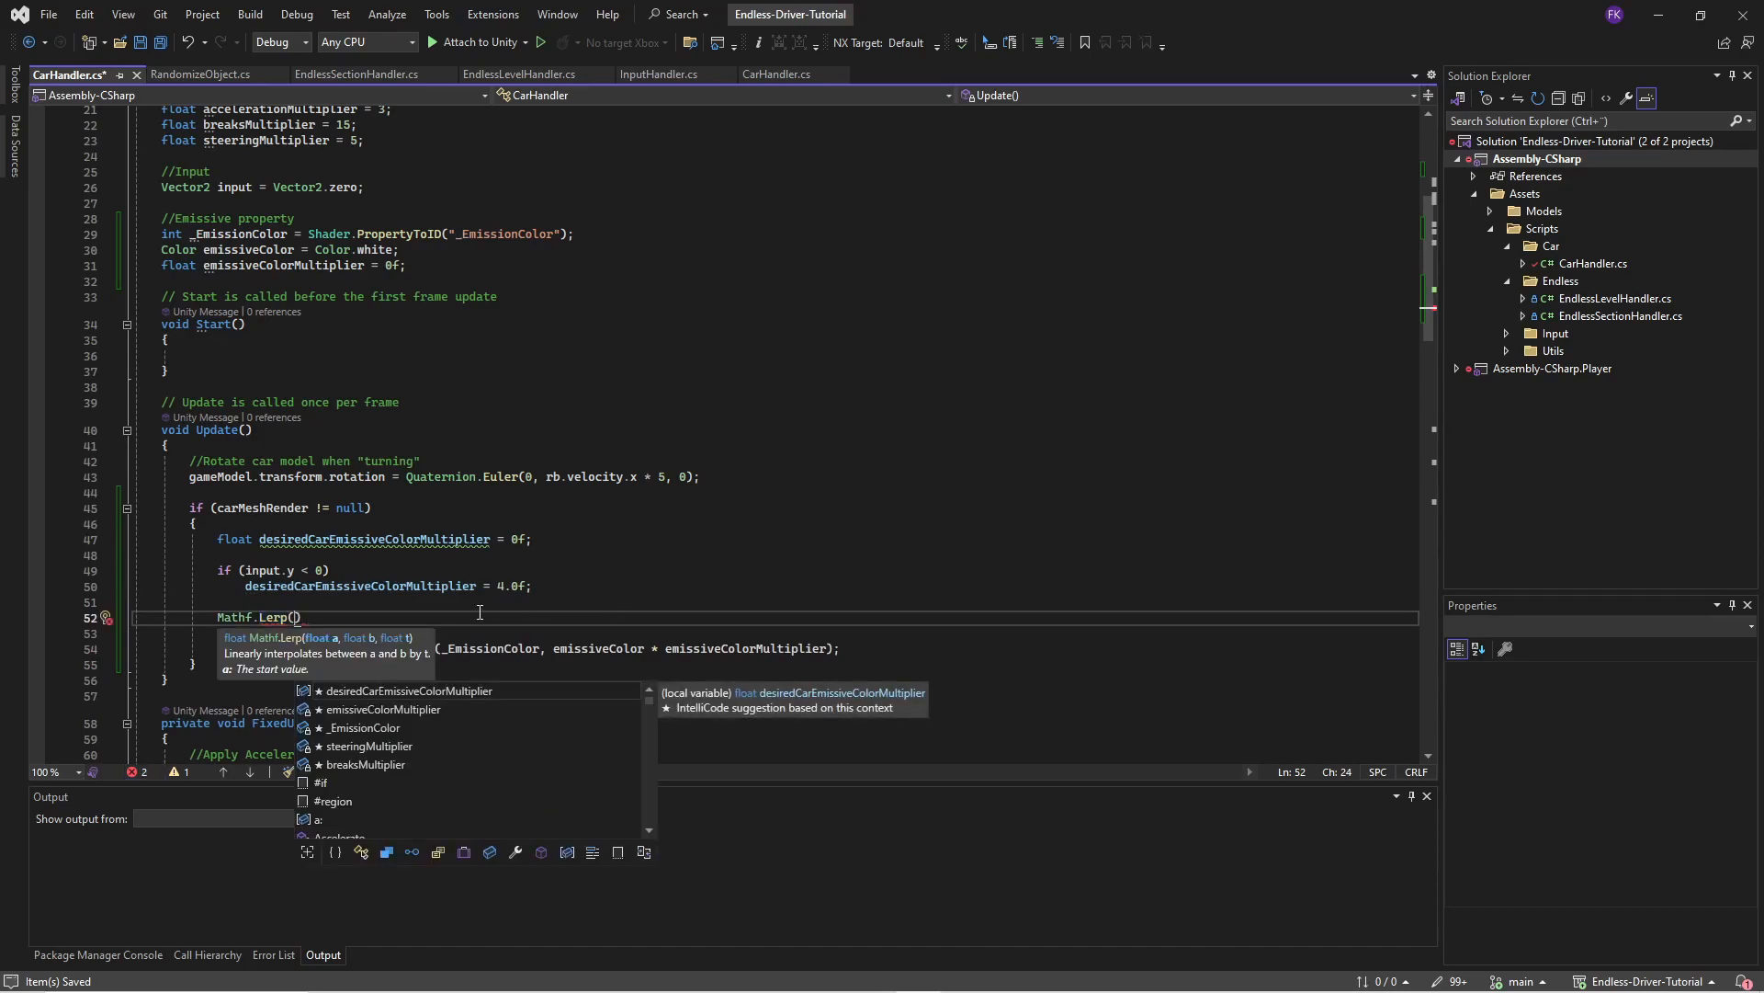
double_click(698, 649)
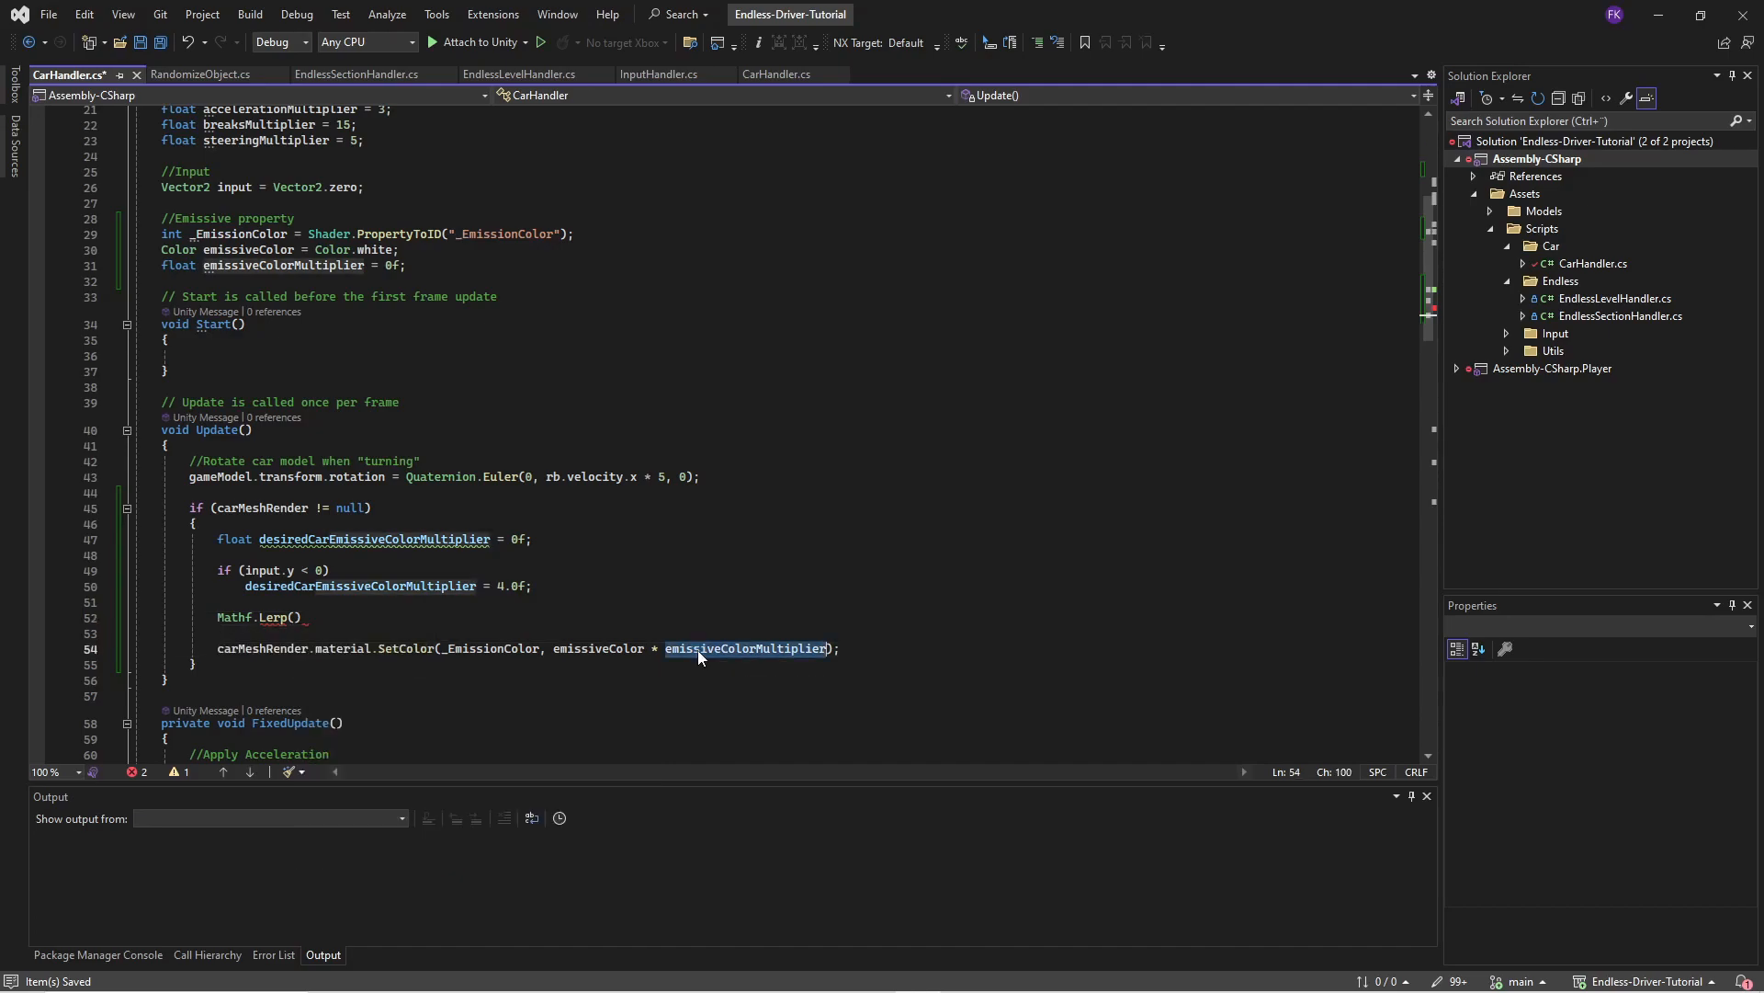
left_click(294, 617)
key("ctrl+v")
type(",")
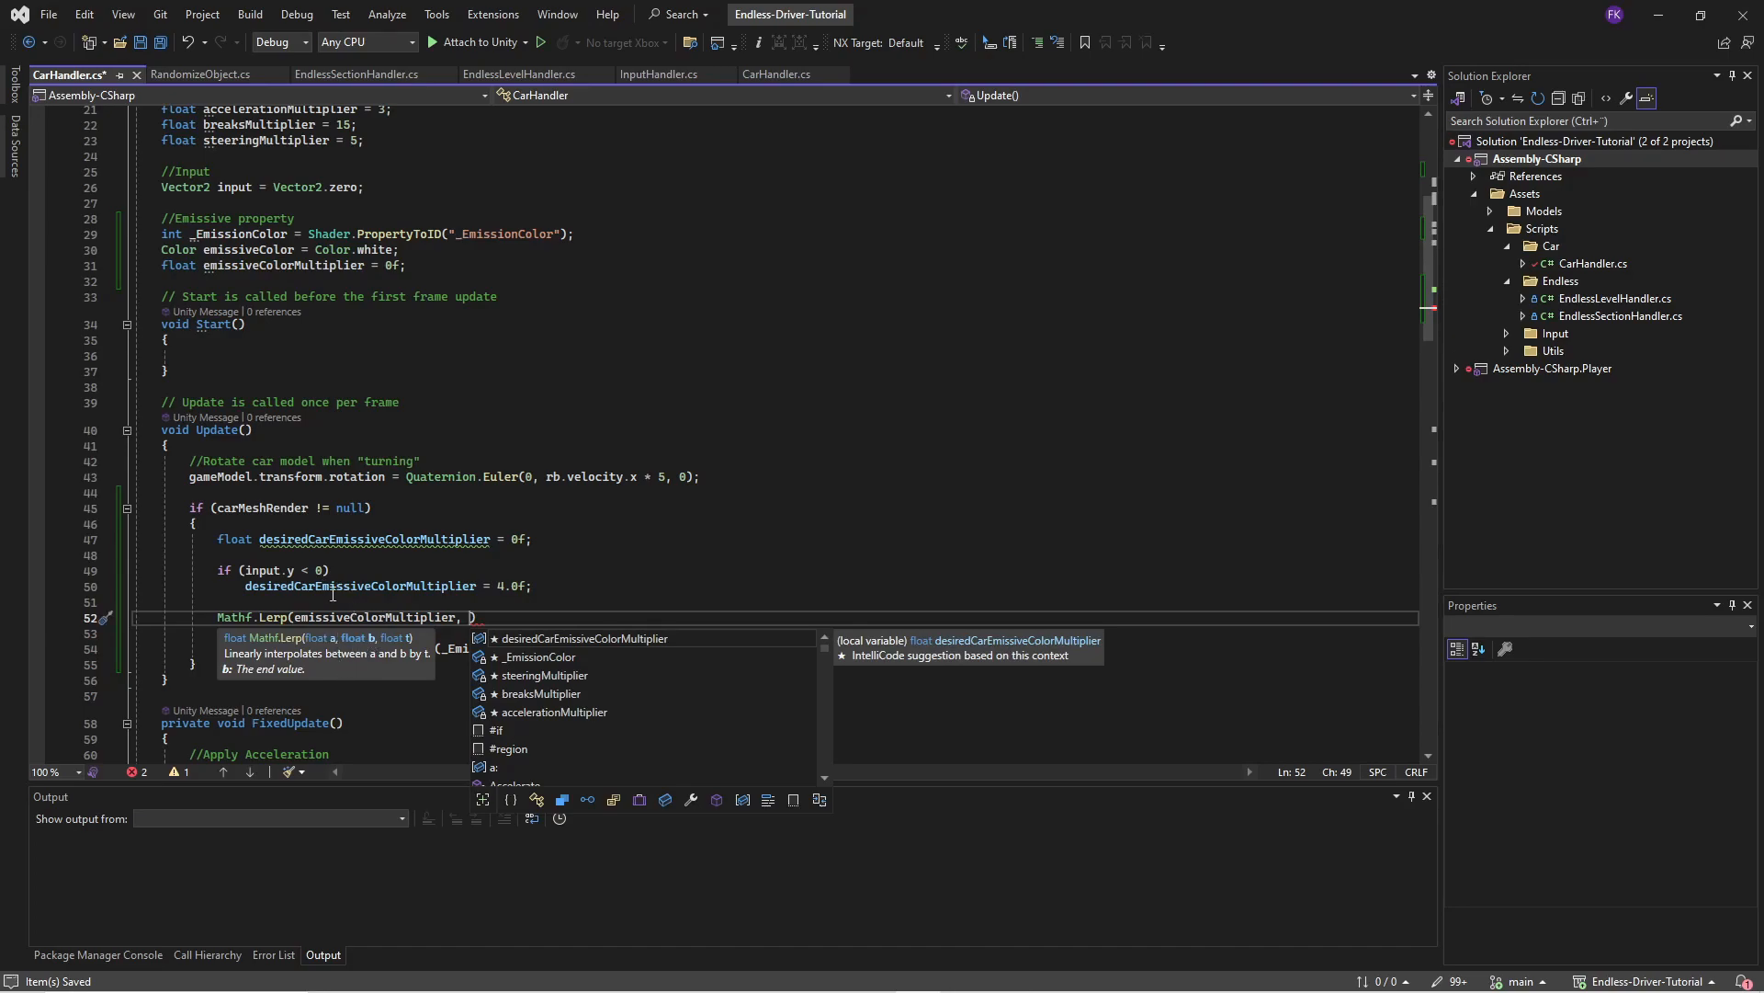
- Complete the Mathf.Lerp call with desiredCarEmissiveColorMultiplier and Time.deltaTime * 4 as its remaining arguments
double_click(360, 586)
left_click(470, 617)
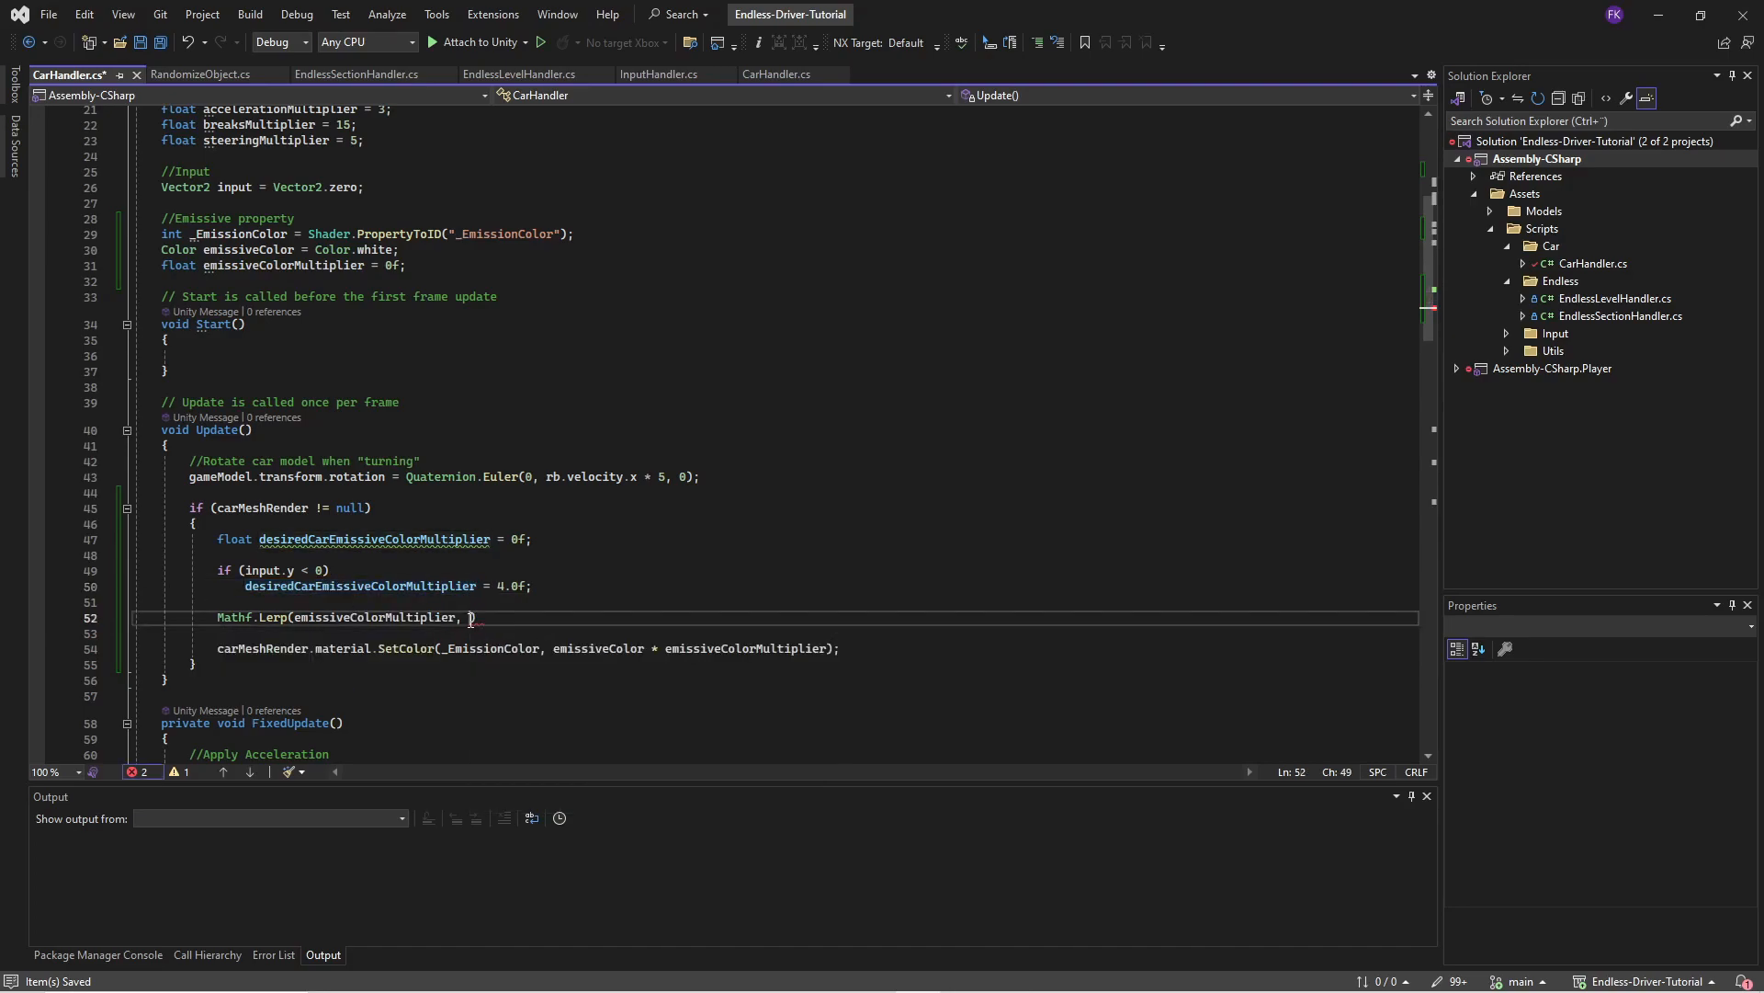
double_click(356, 586)
key("ctrl+c")
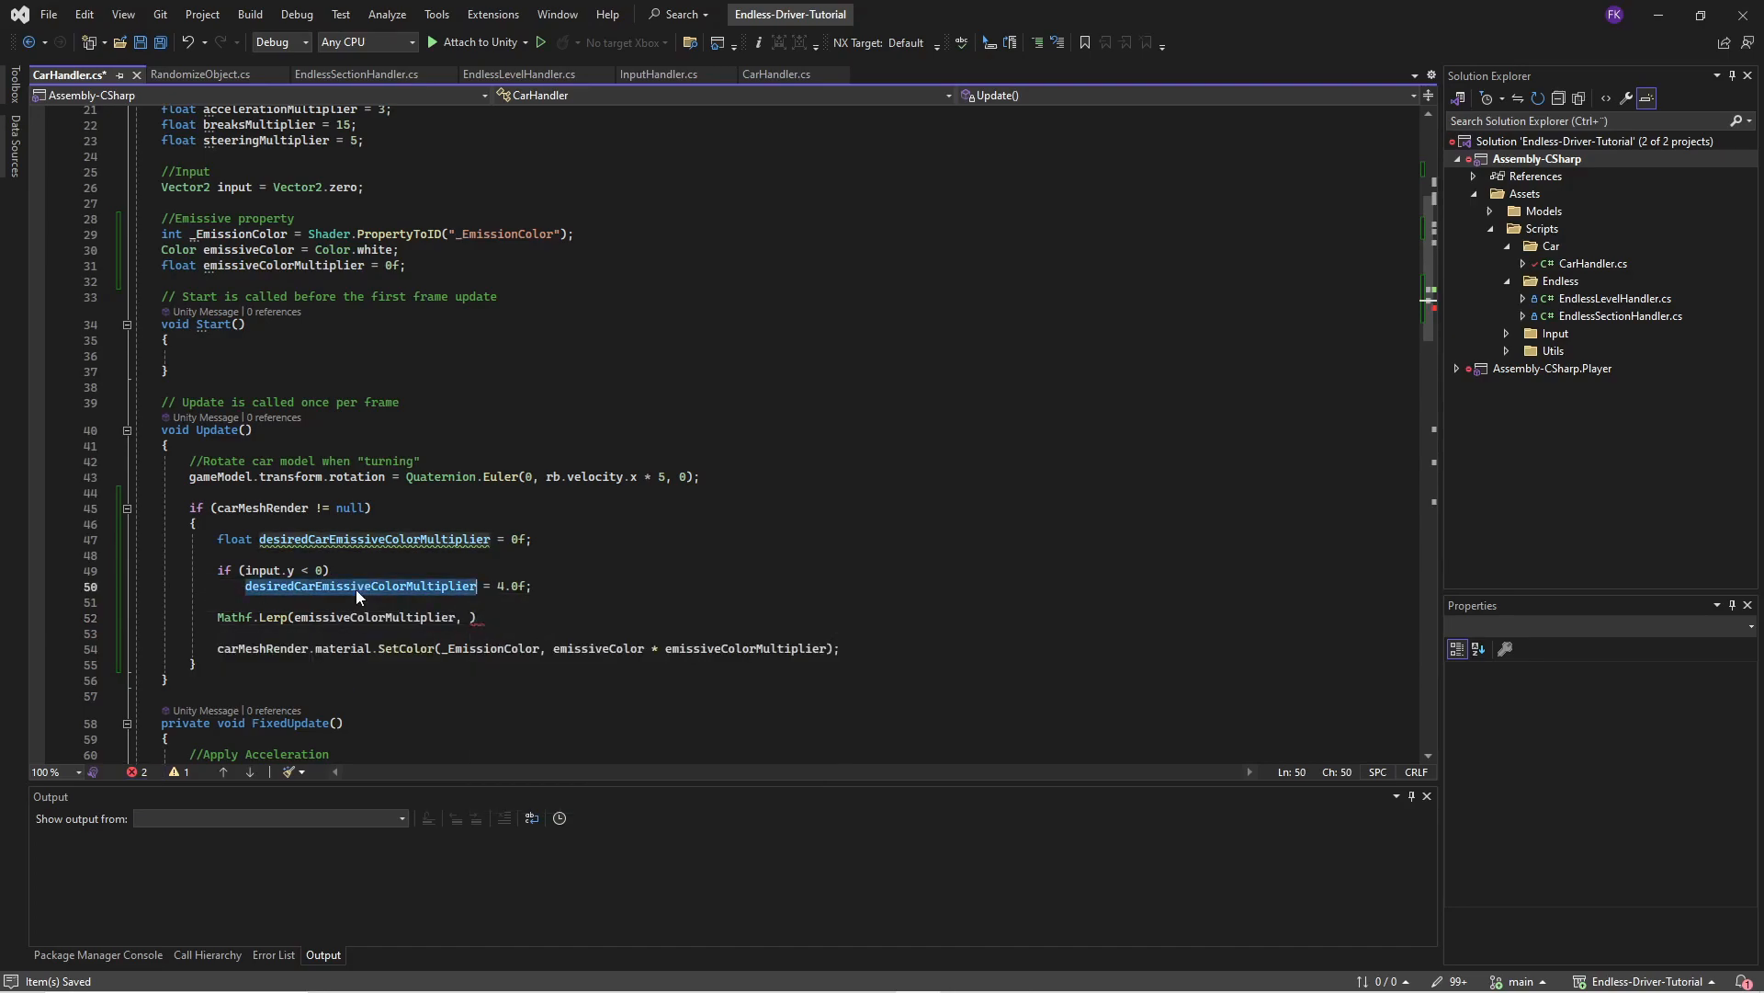
left_click(472, 616)
key("ctrl+v")
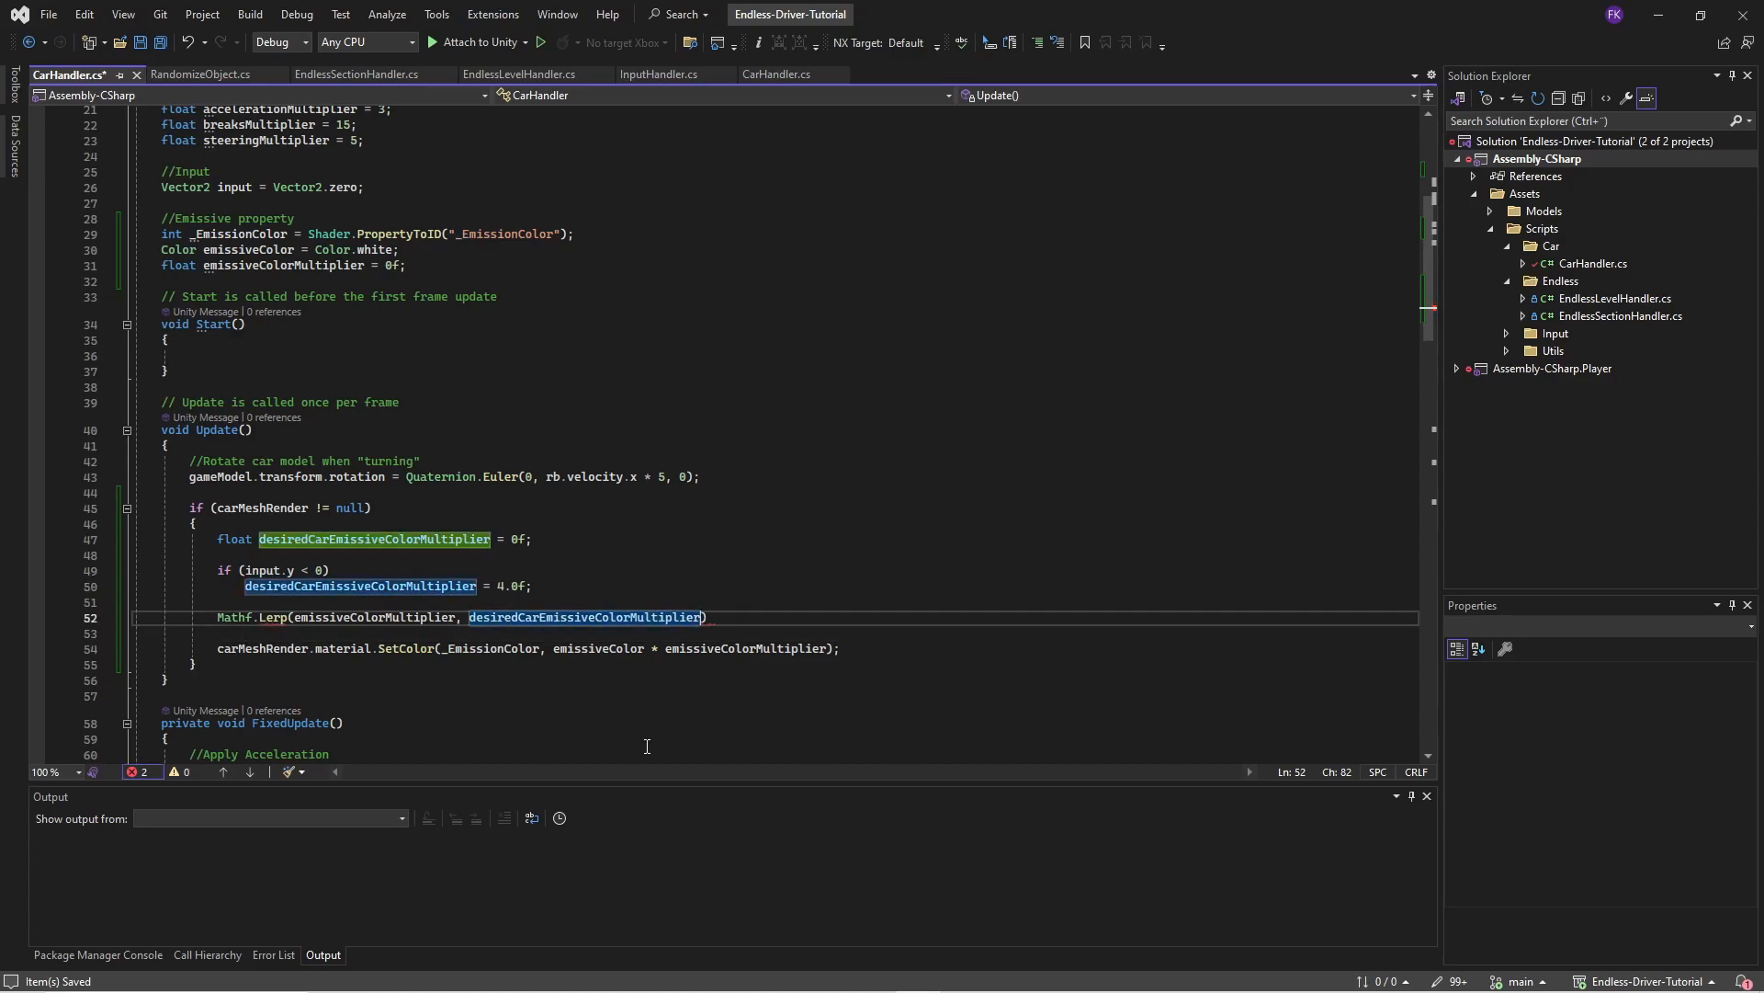
type(", ")
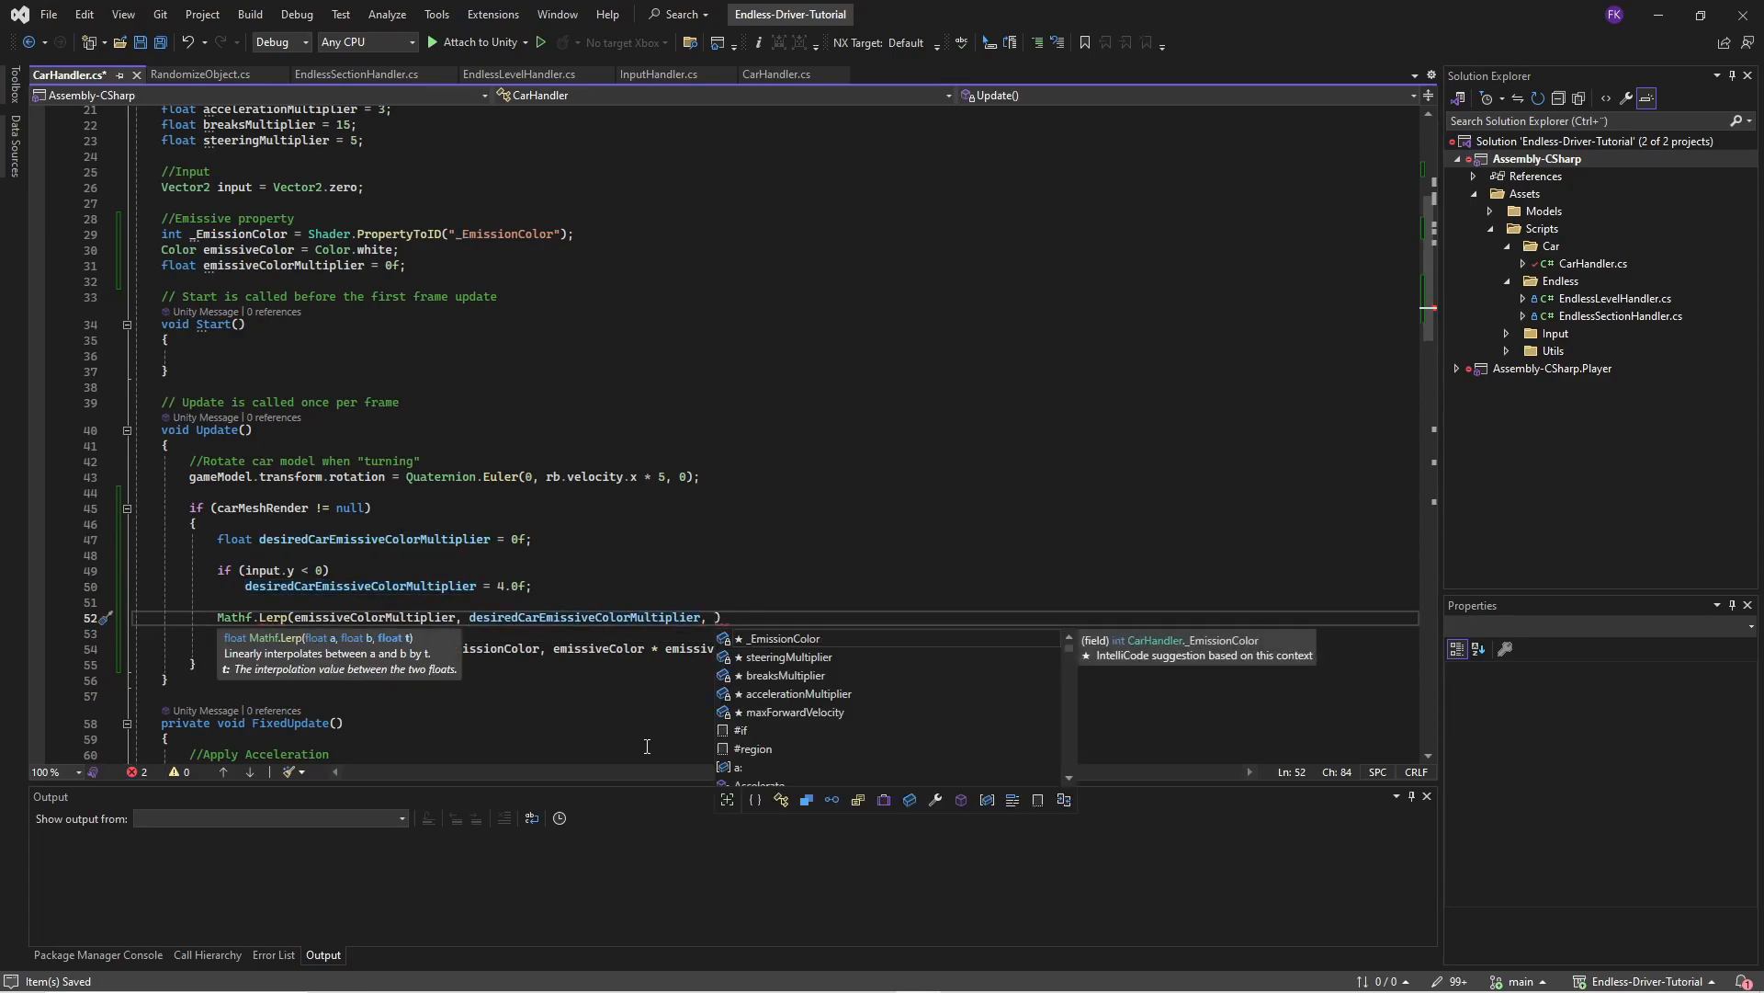
type("Time.")
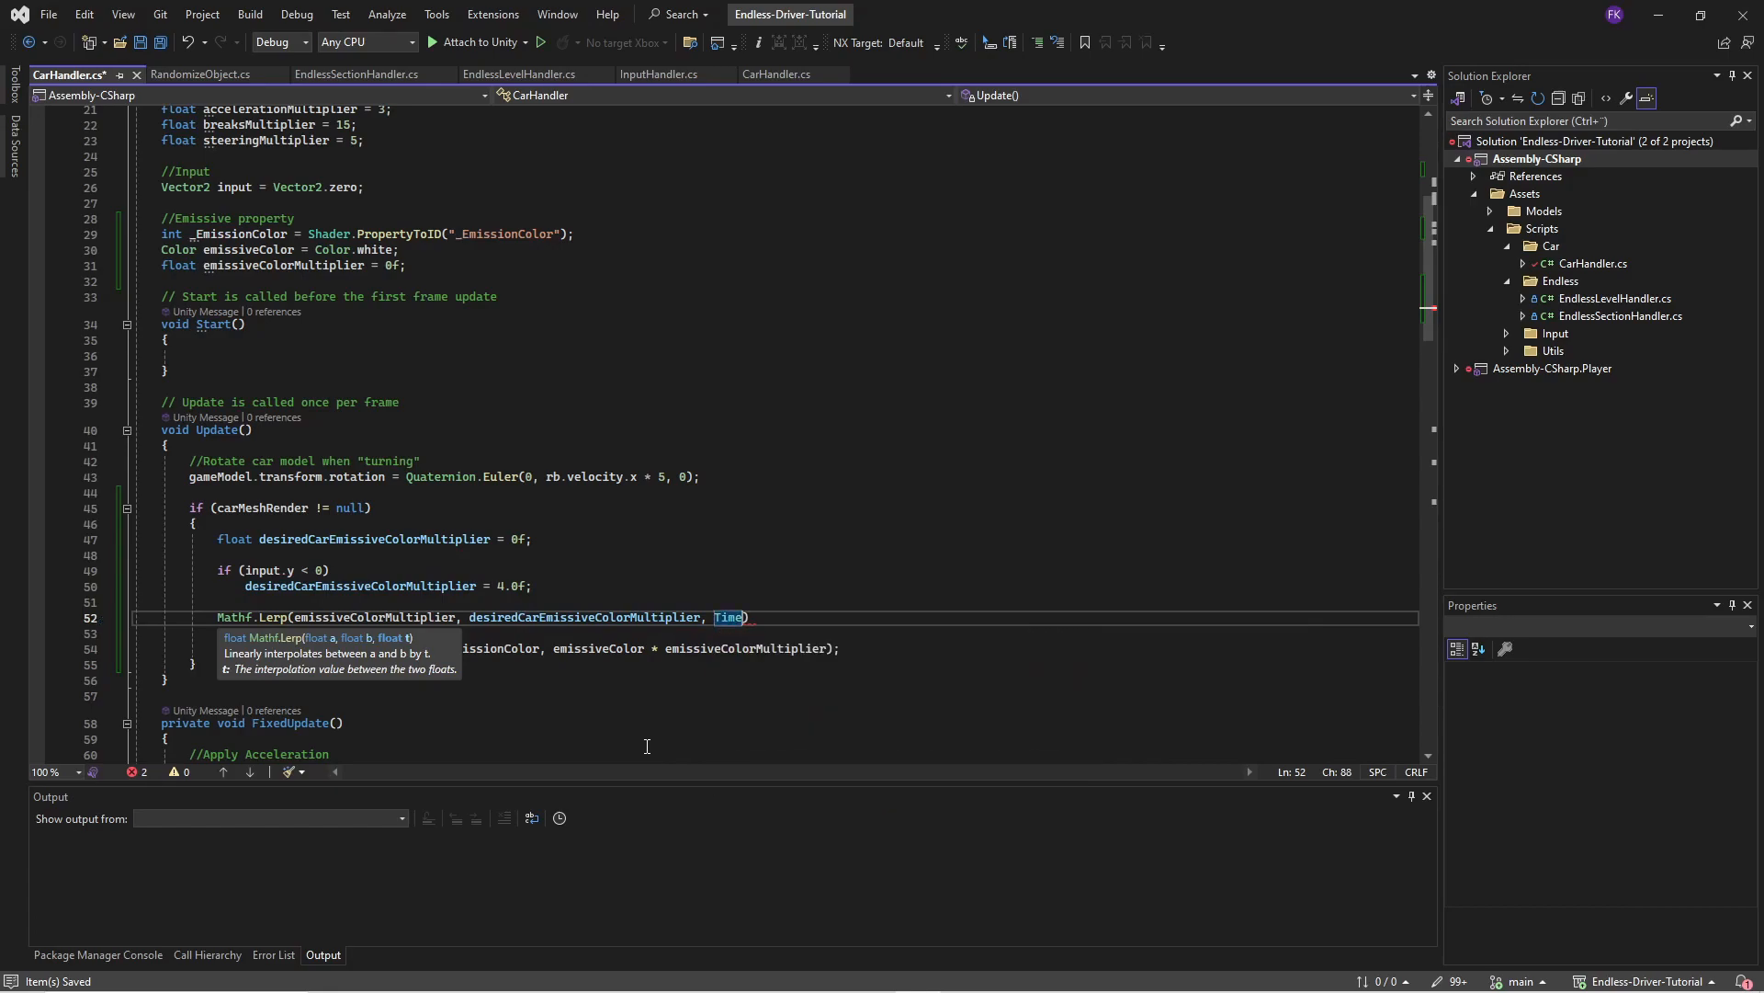
type("deltaTime * 4")
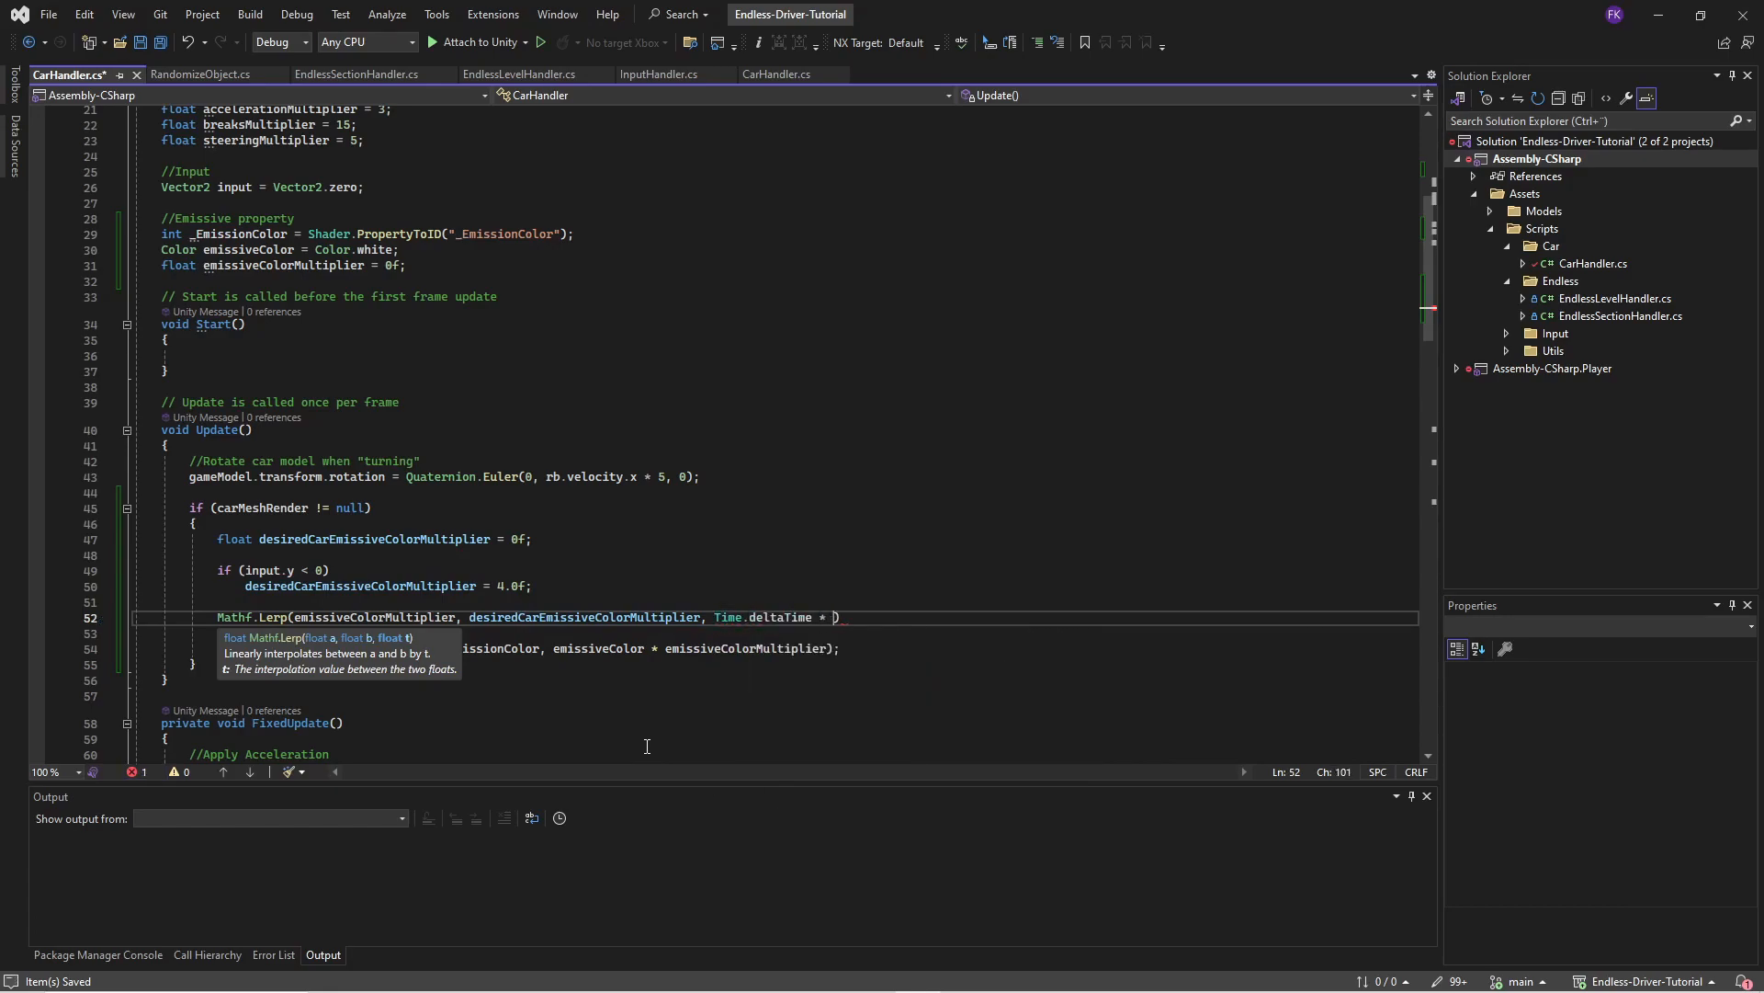
type(");")
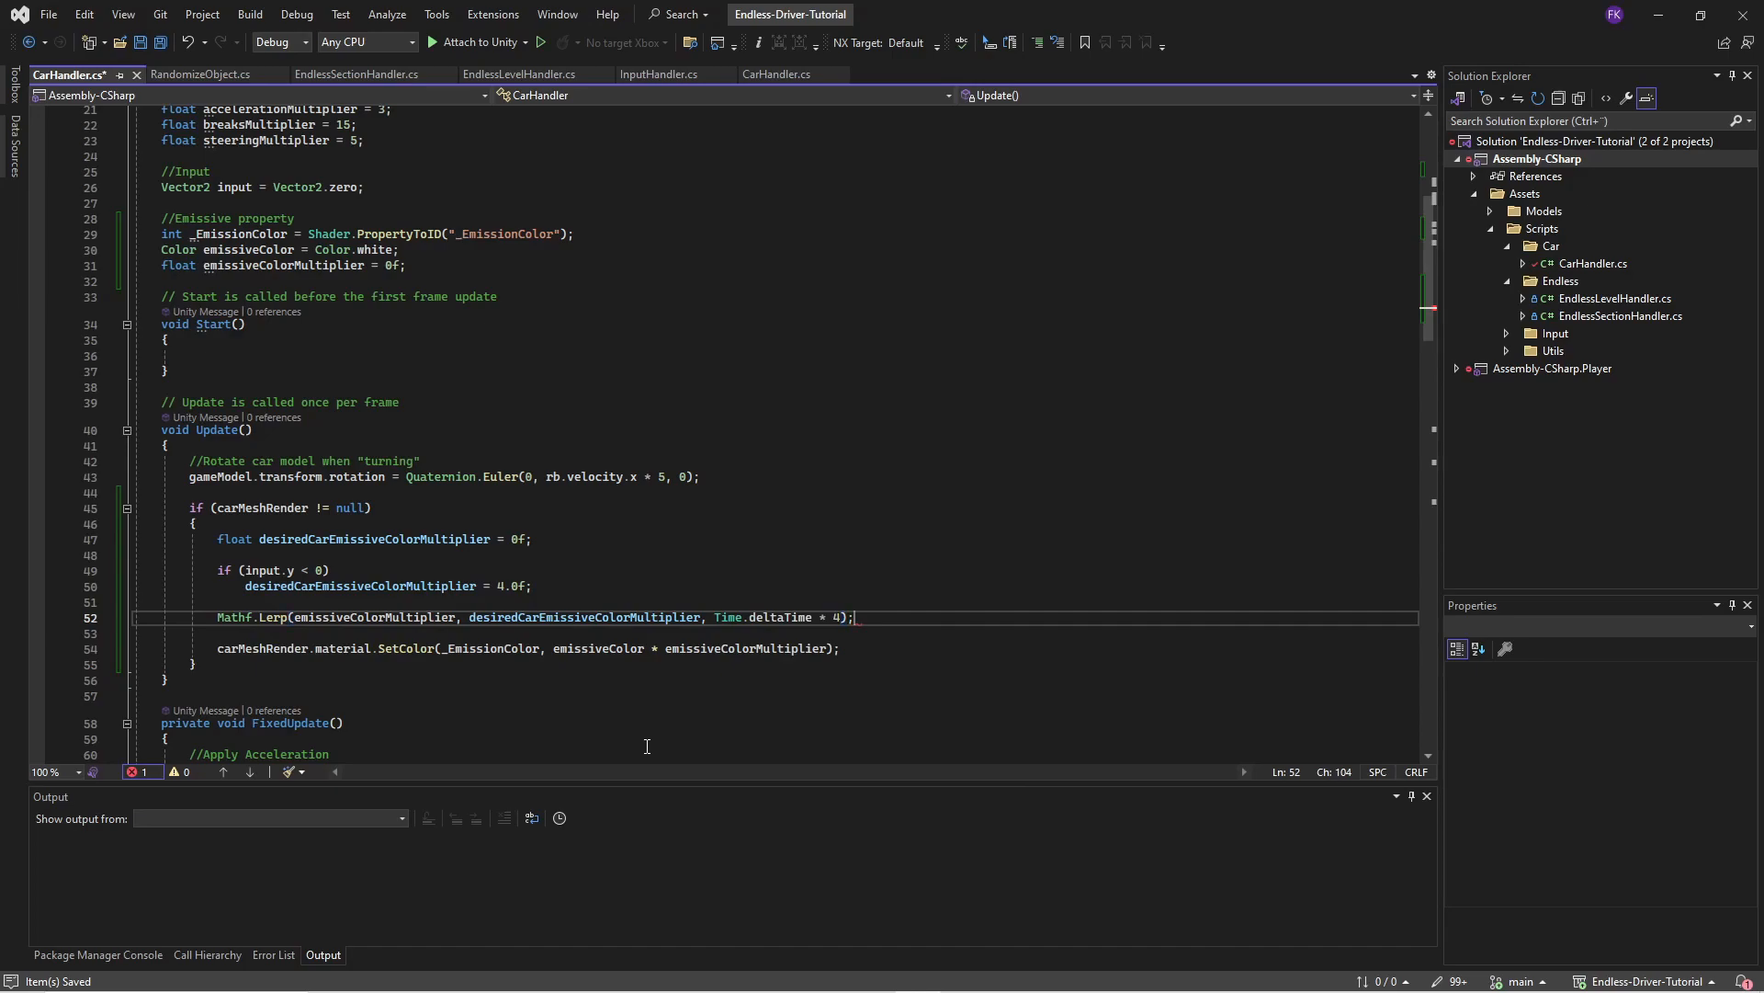
- Assign the Mathf.Lerp result to emissiveColorMultiplier and save the CarHandler script
key("Home")
type("emissiveColorMultiplier")
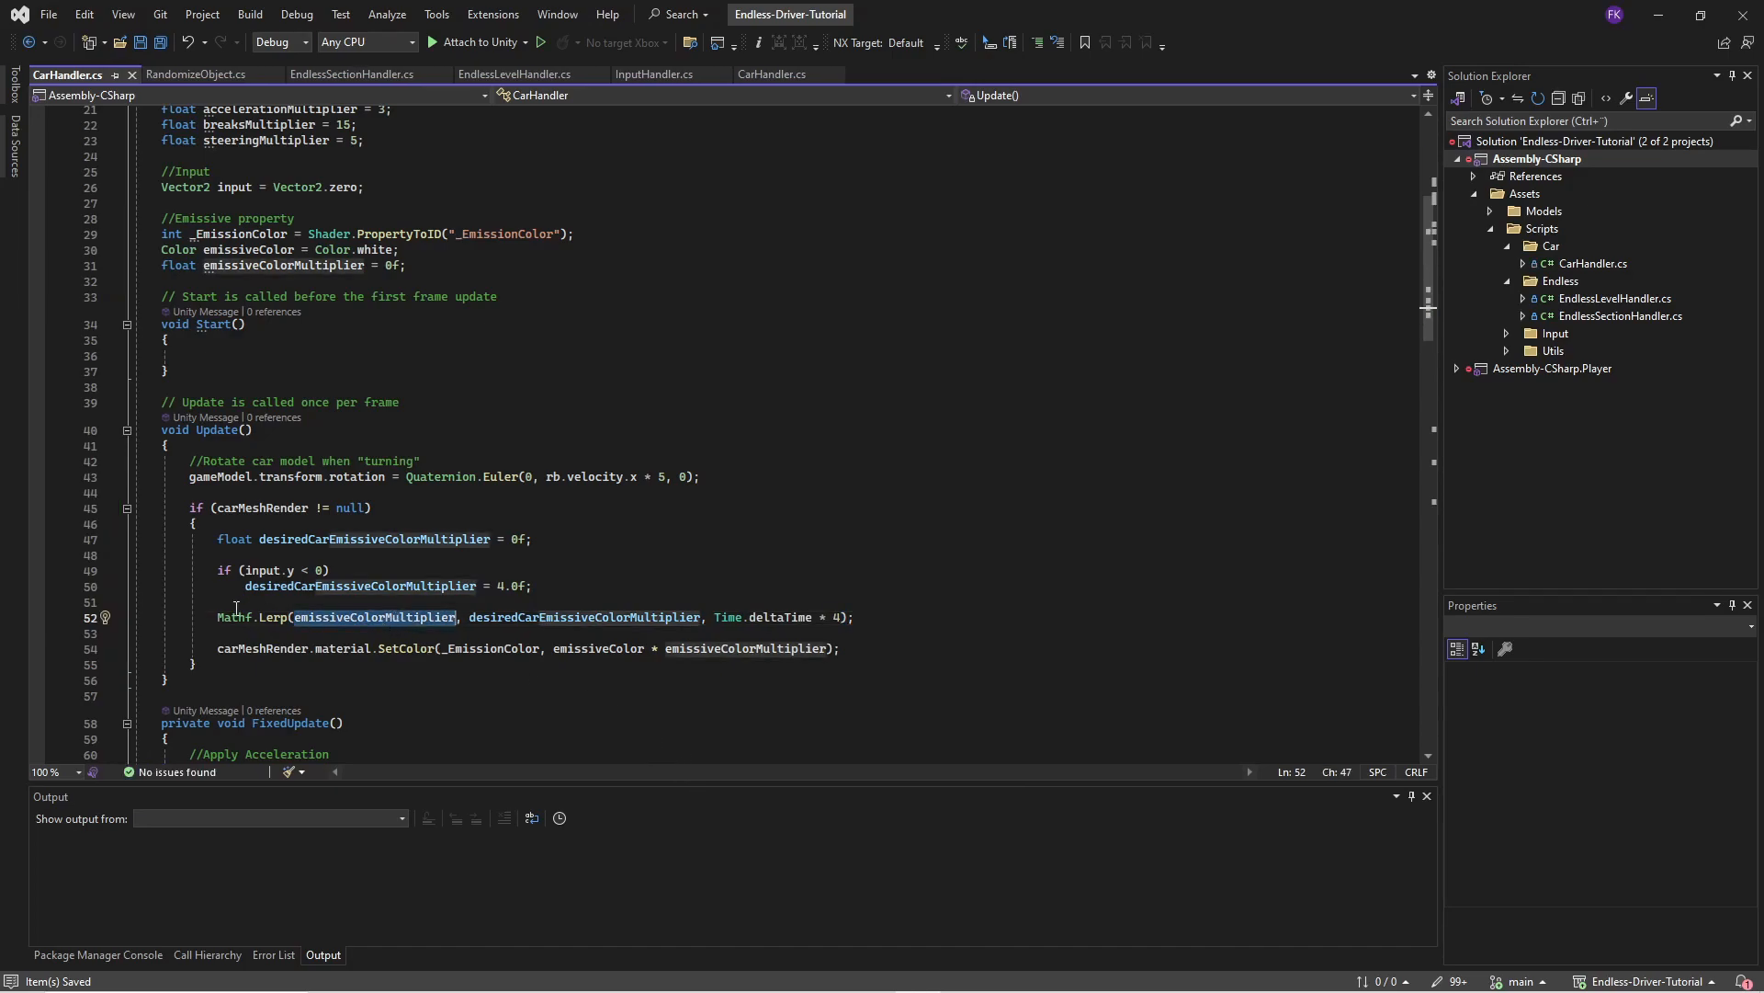
type(" =")
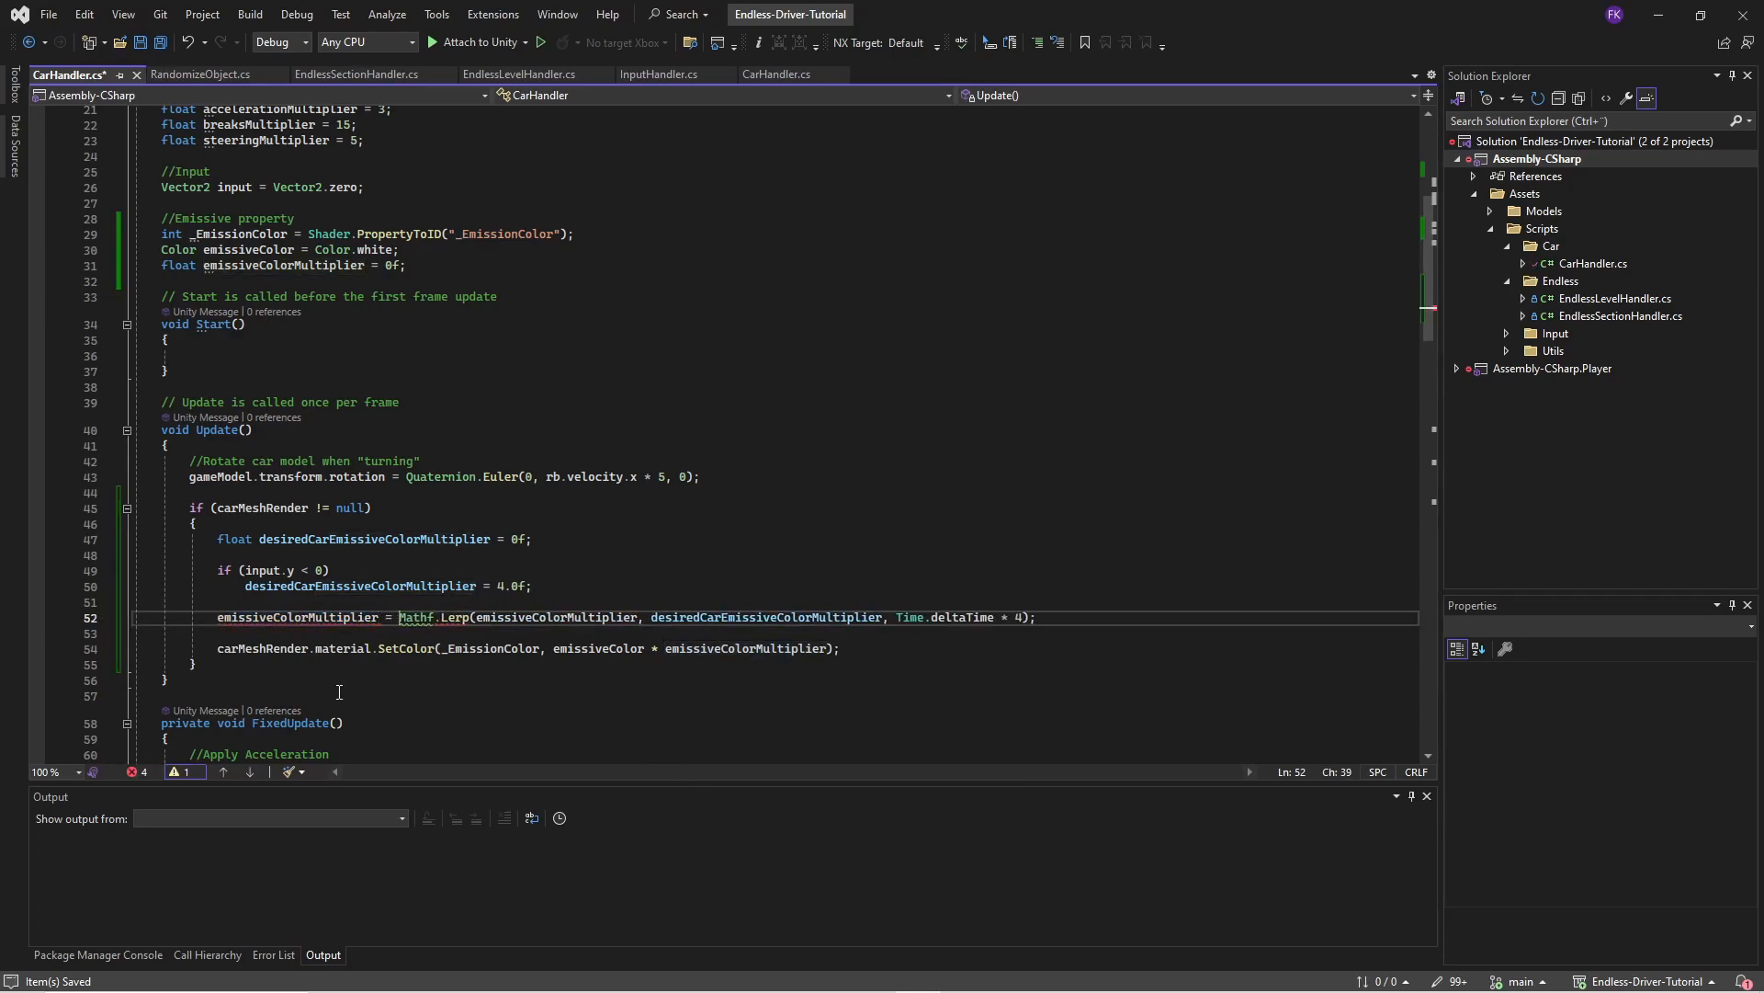
left_click(638, 593)
key("ctrl+s")
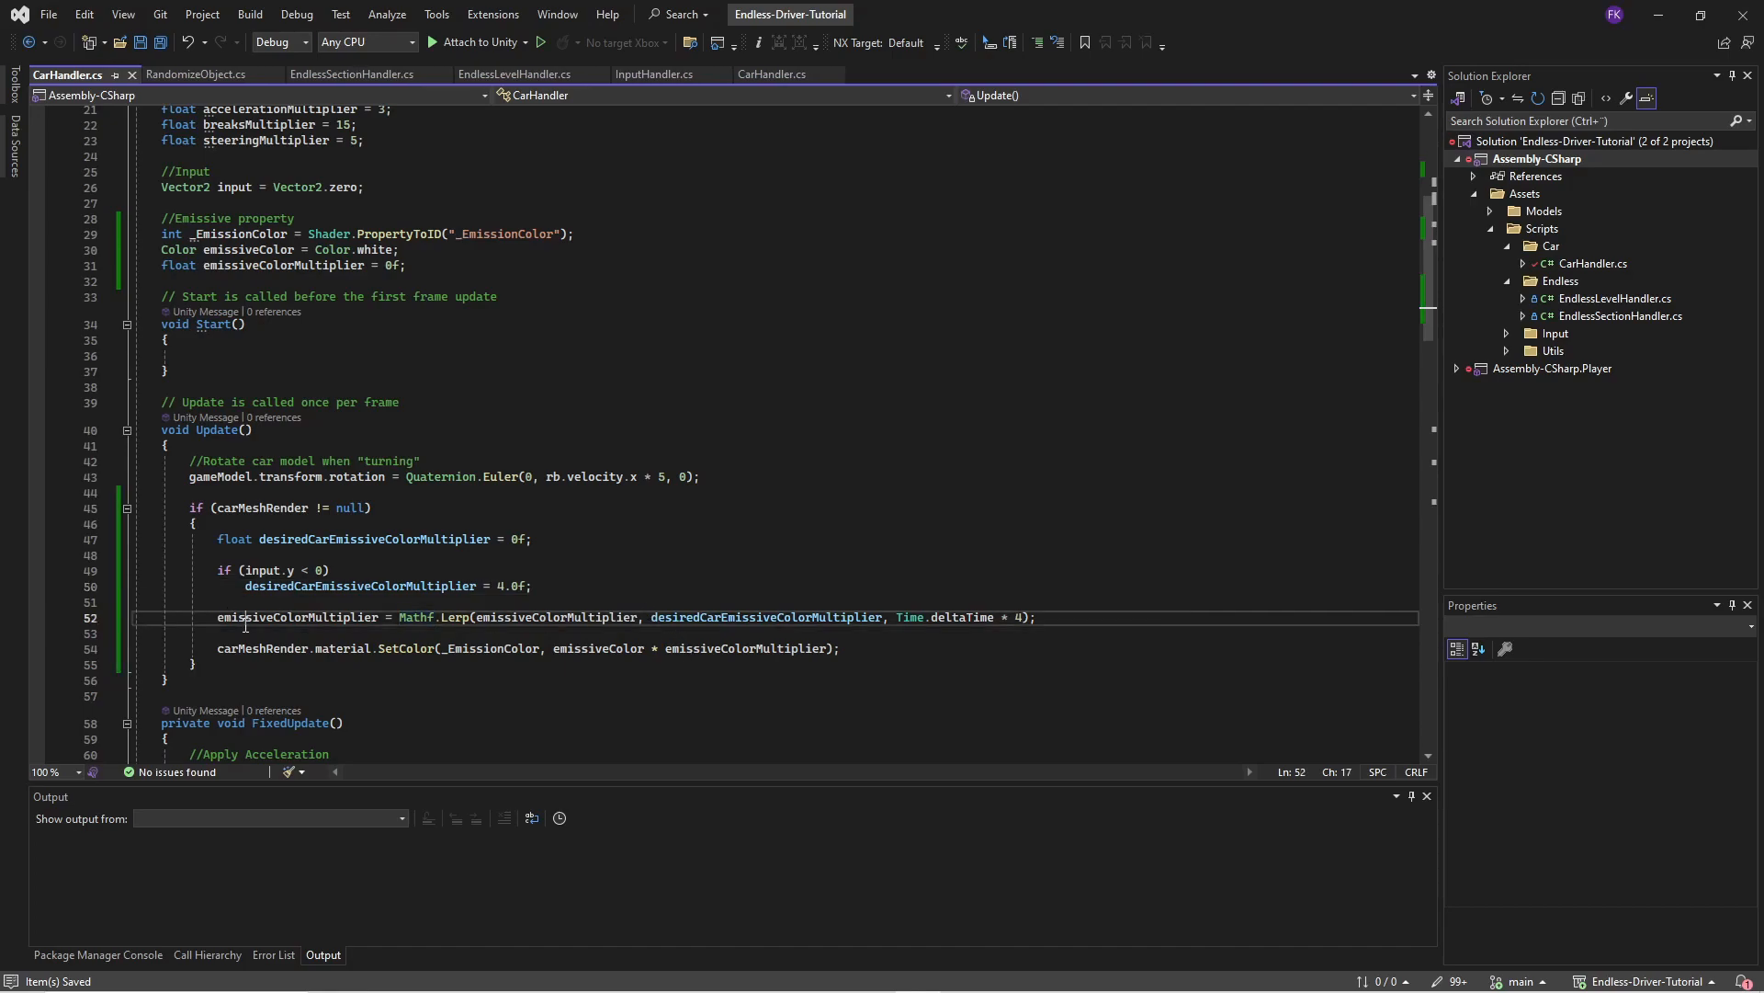
double_click(294, 617)
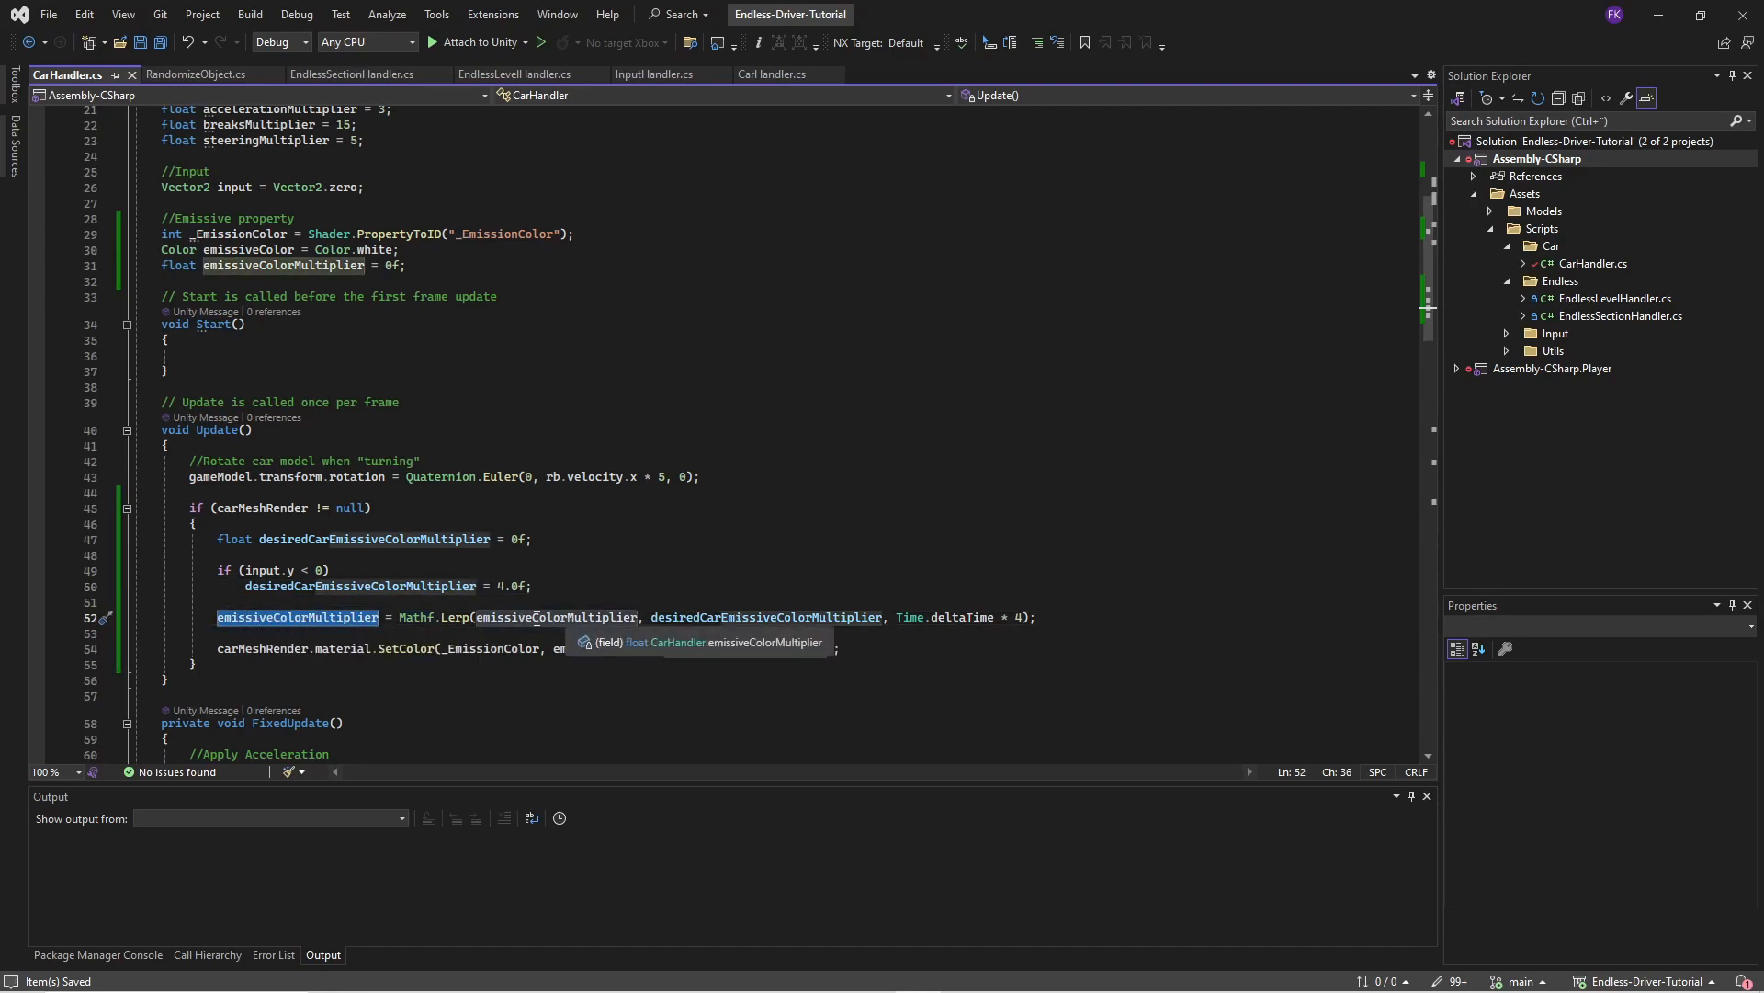
double_click(745, 648)
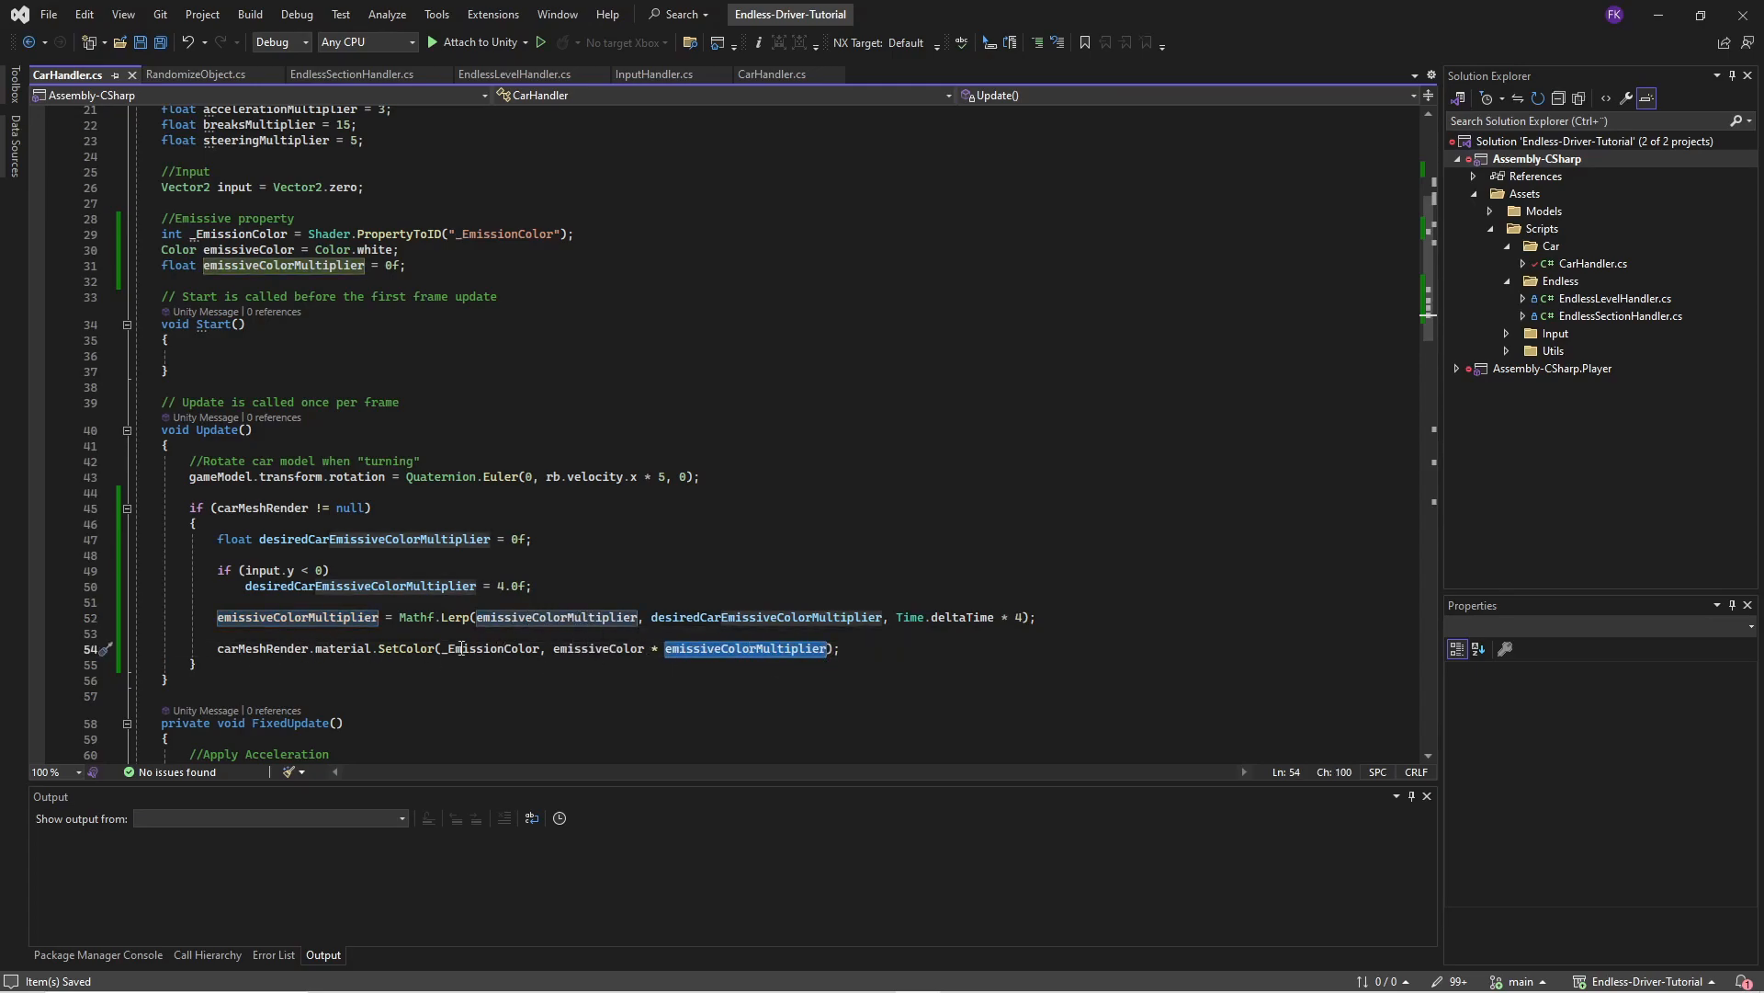
left_click(844, 647)
scroll(637, 666, "down", 3)
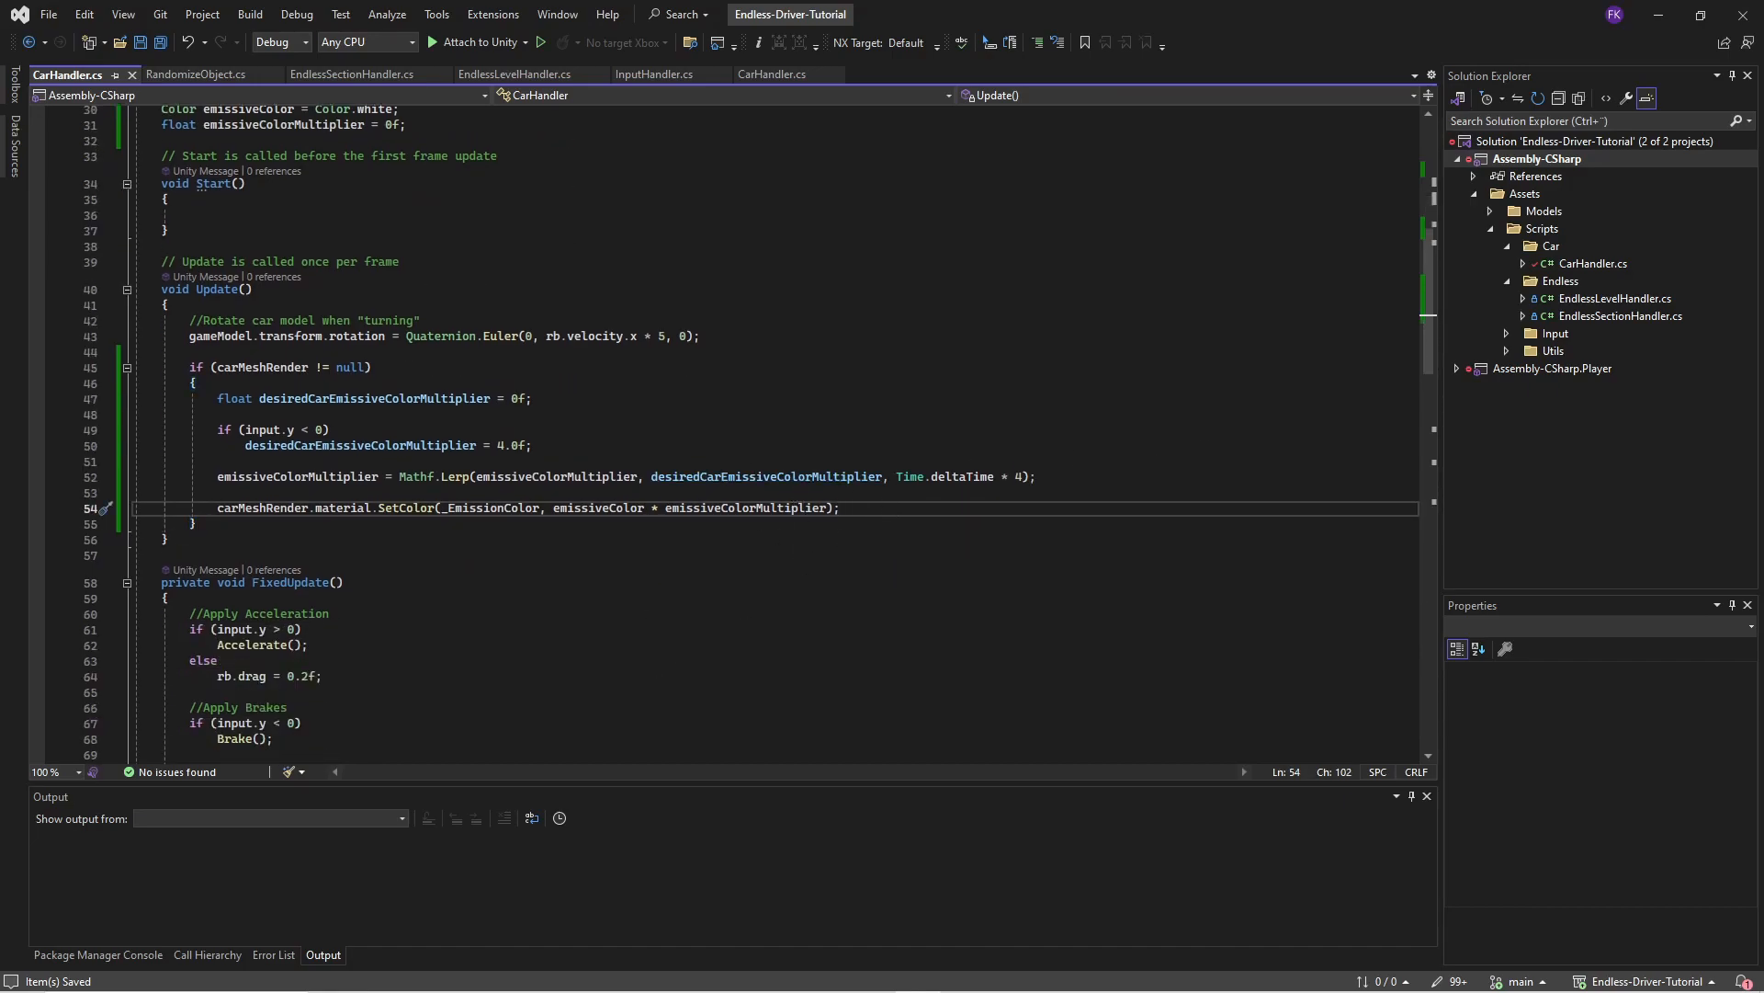
- Switch to Unity and assign car_hatchback as the Car Mesh Render of the Car object's Car Handler
key("alt+Tab")
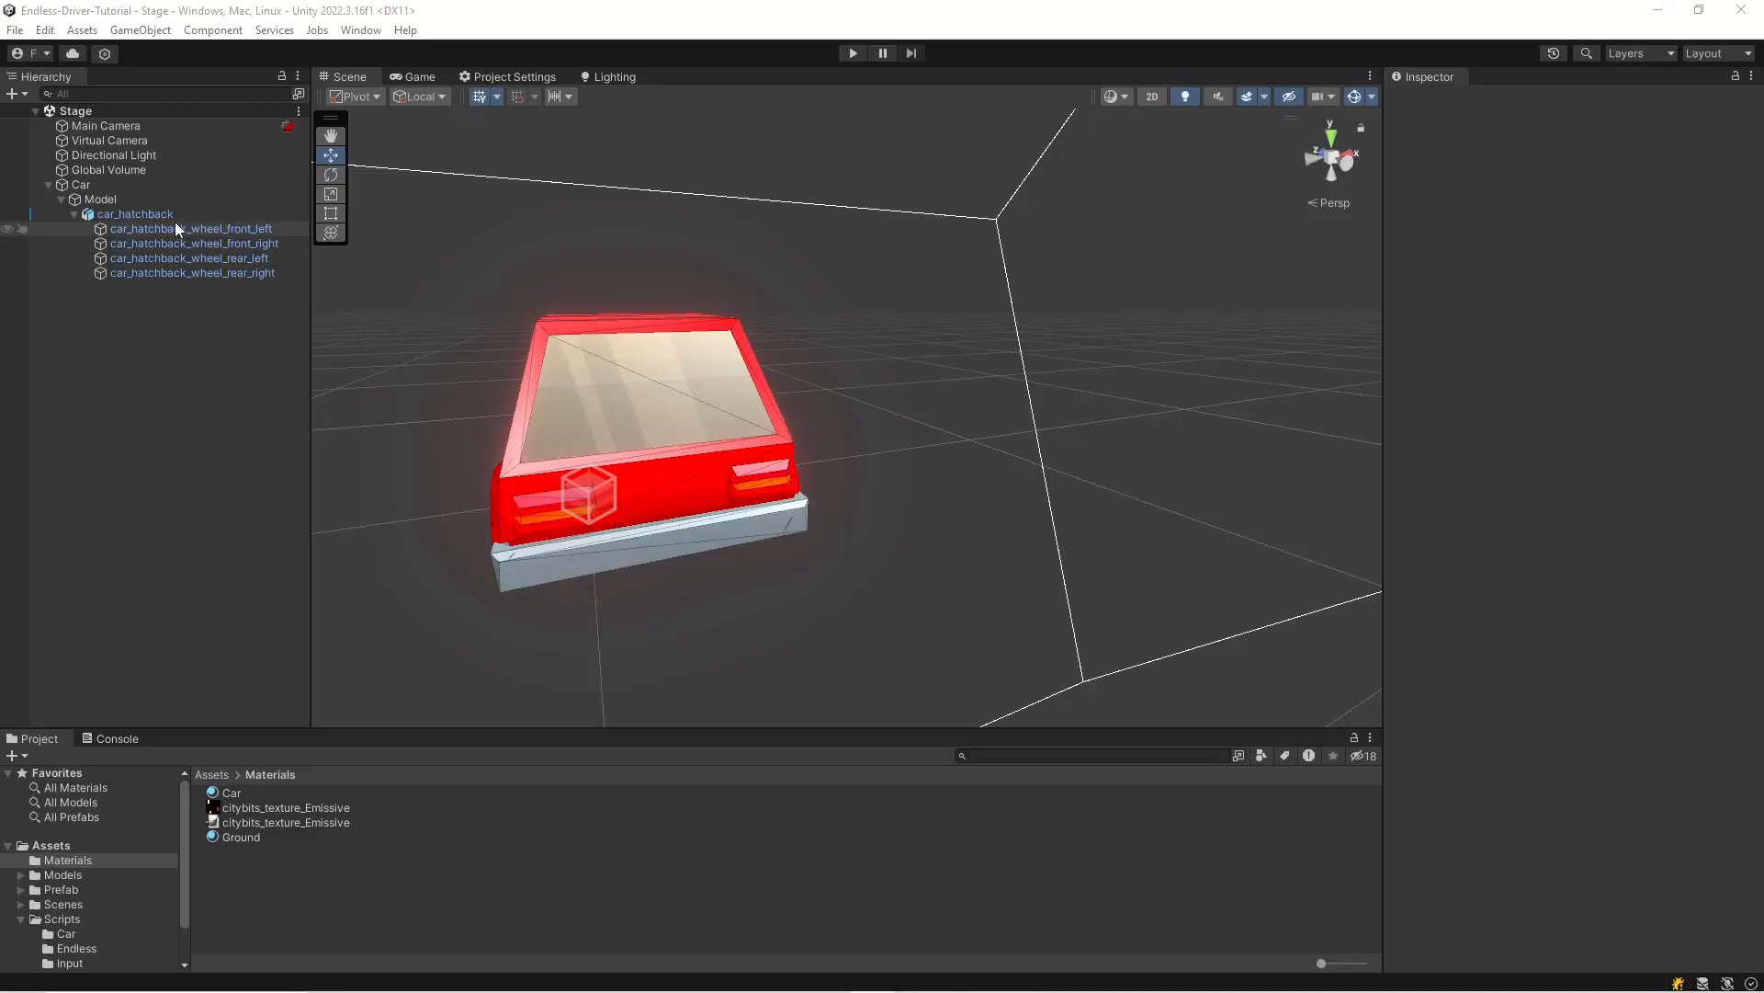
left_click(76, 185)
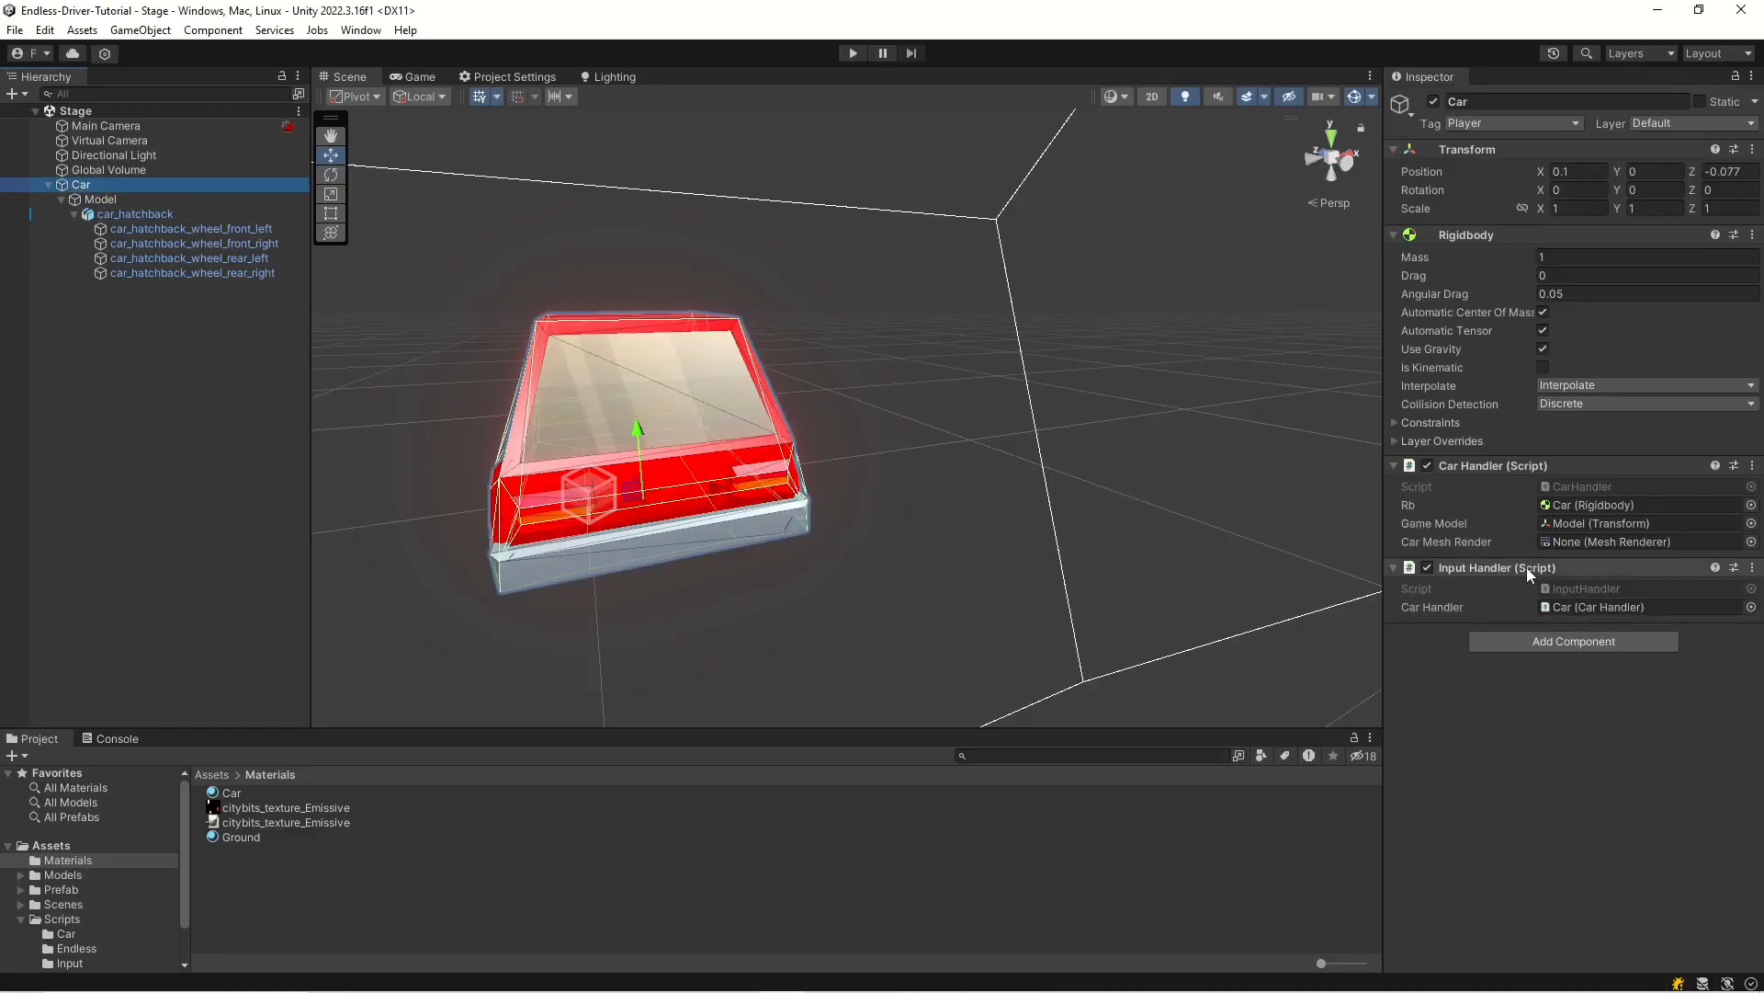
left_click_drag(118, 214, 1580, 542)
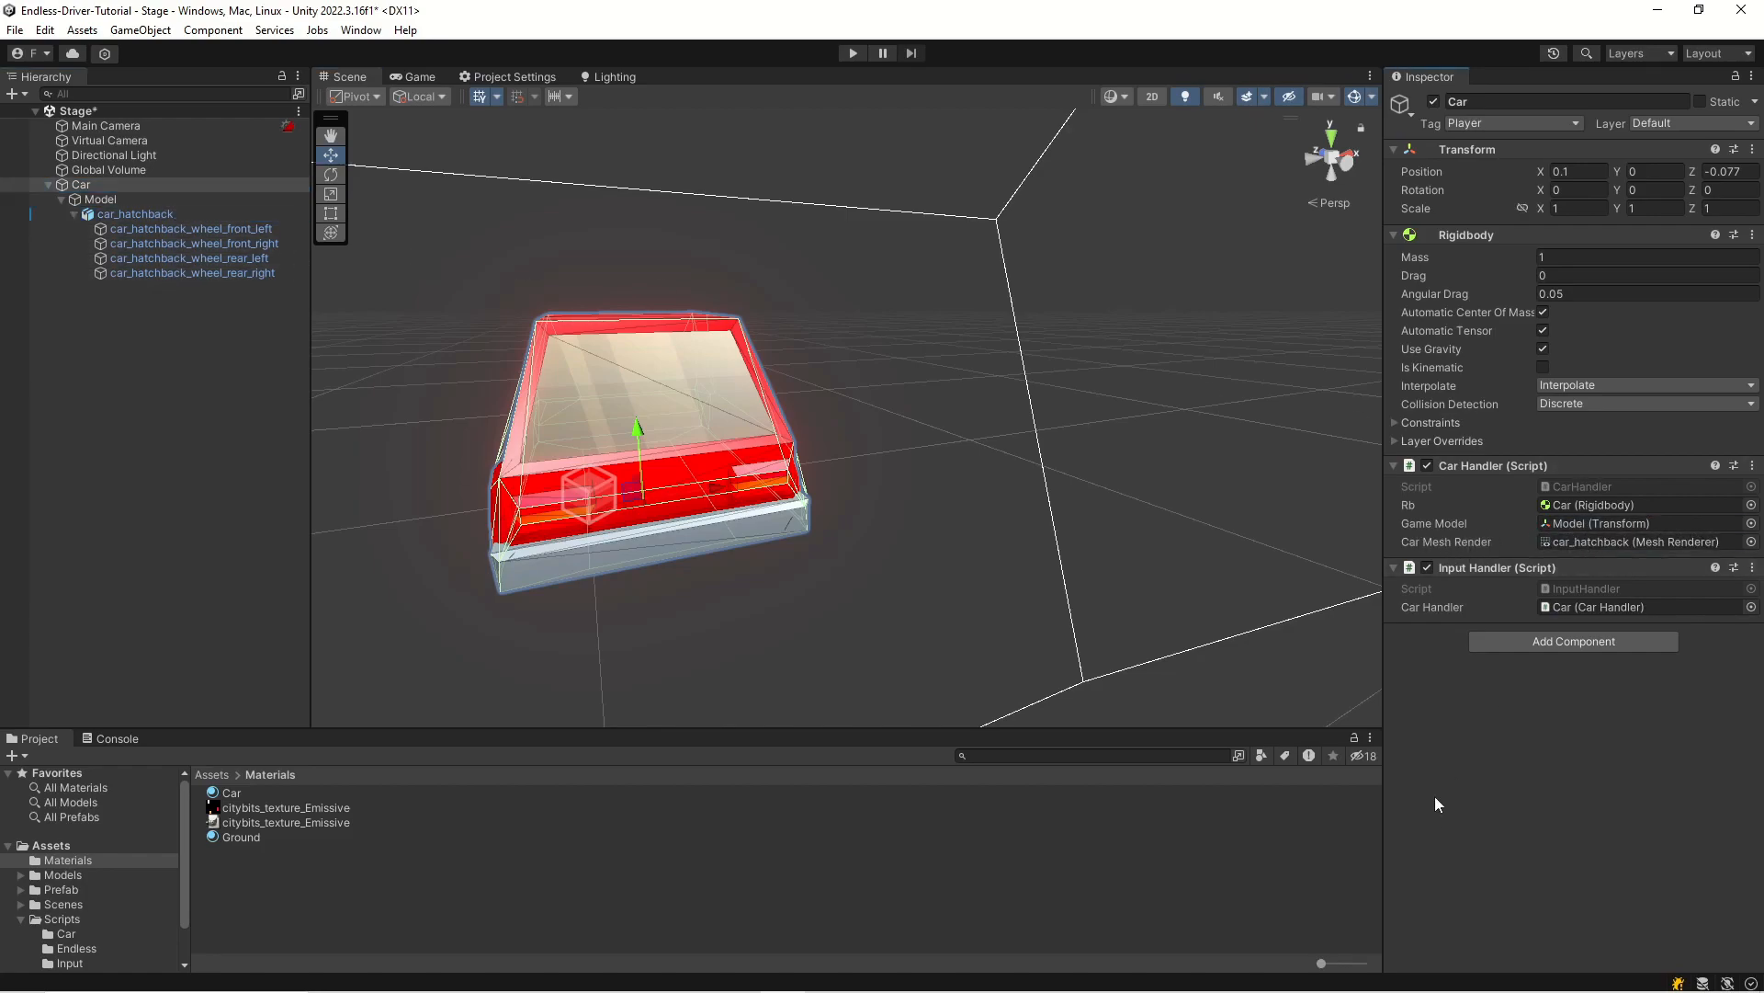
- Run the game and deactivate the Directional Light during play to darken the stage
left_click(853, 52)
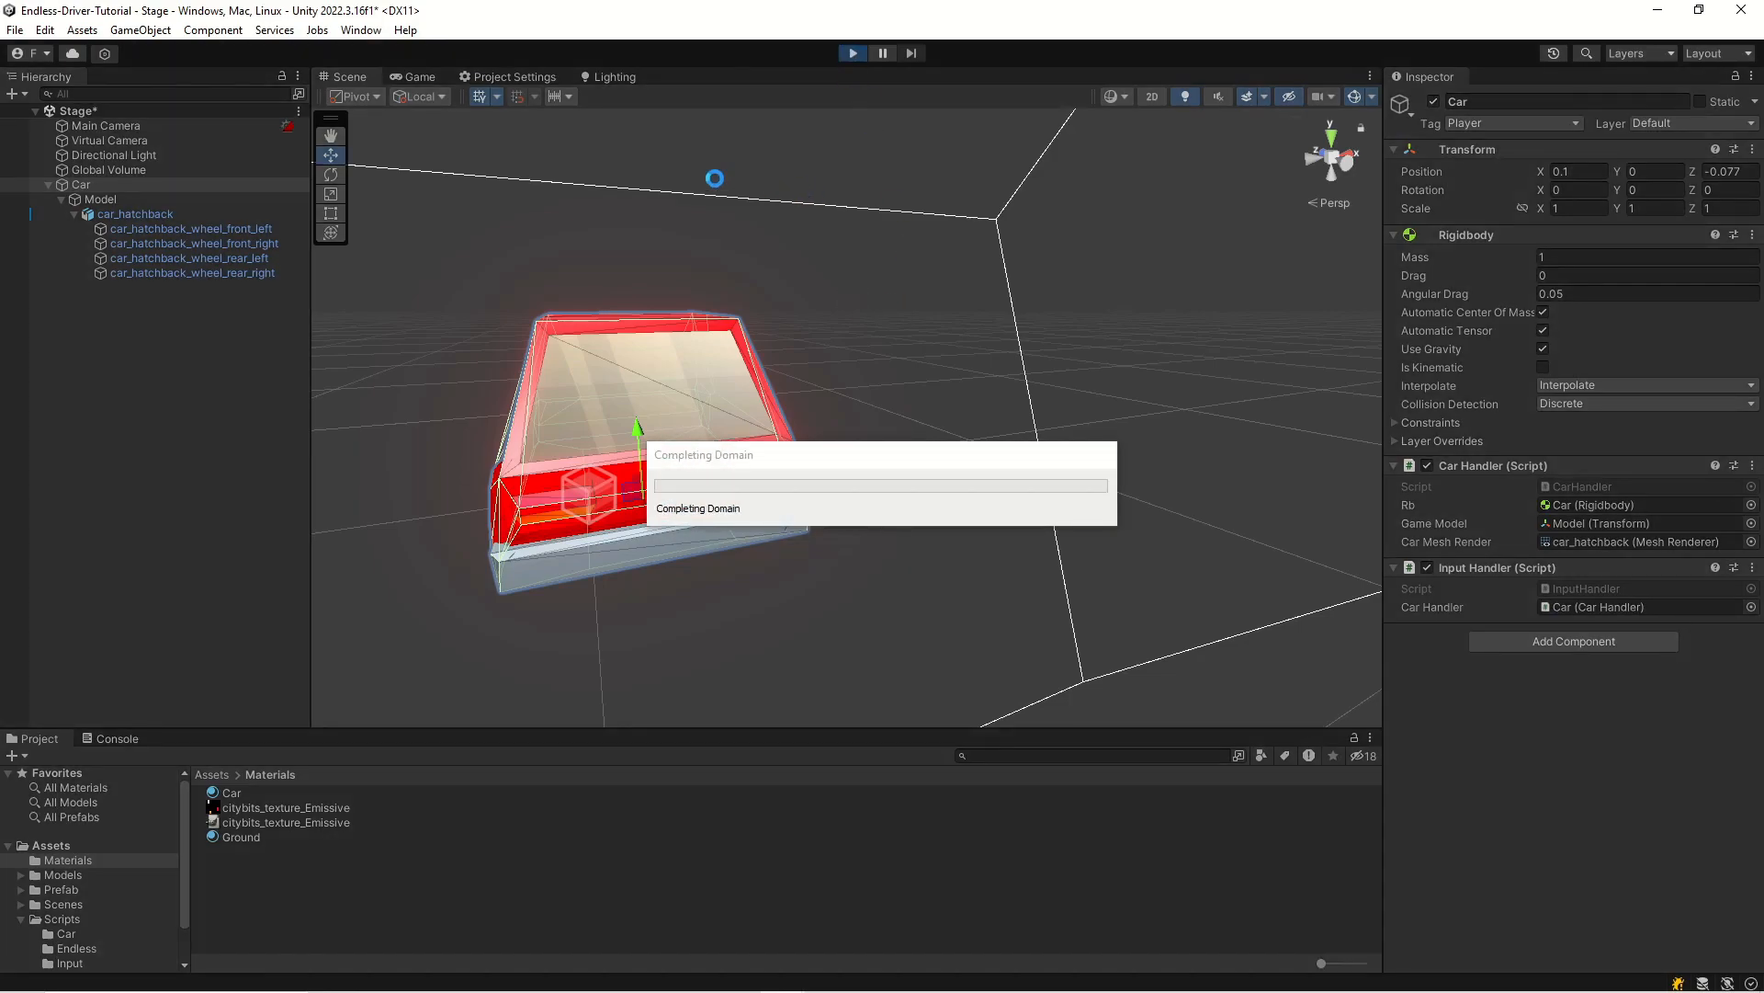
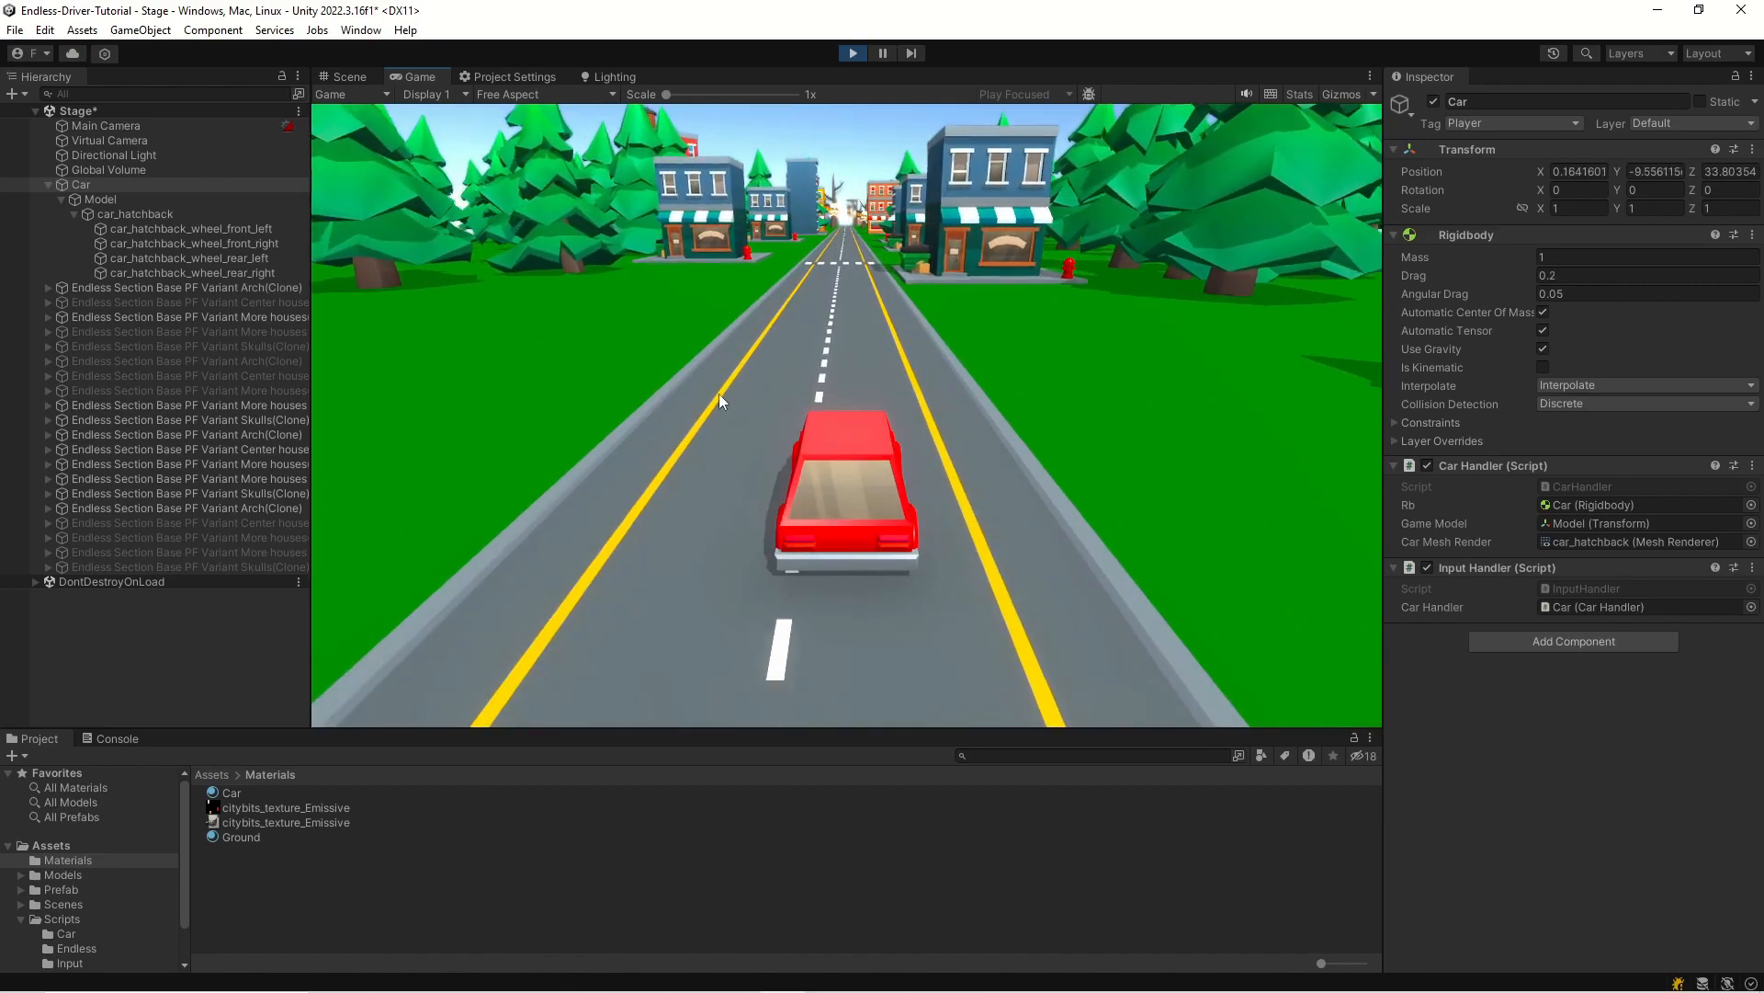
left_click(118, 157)
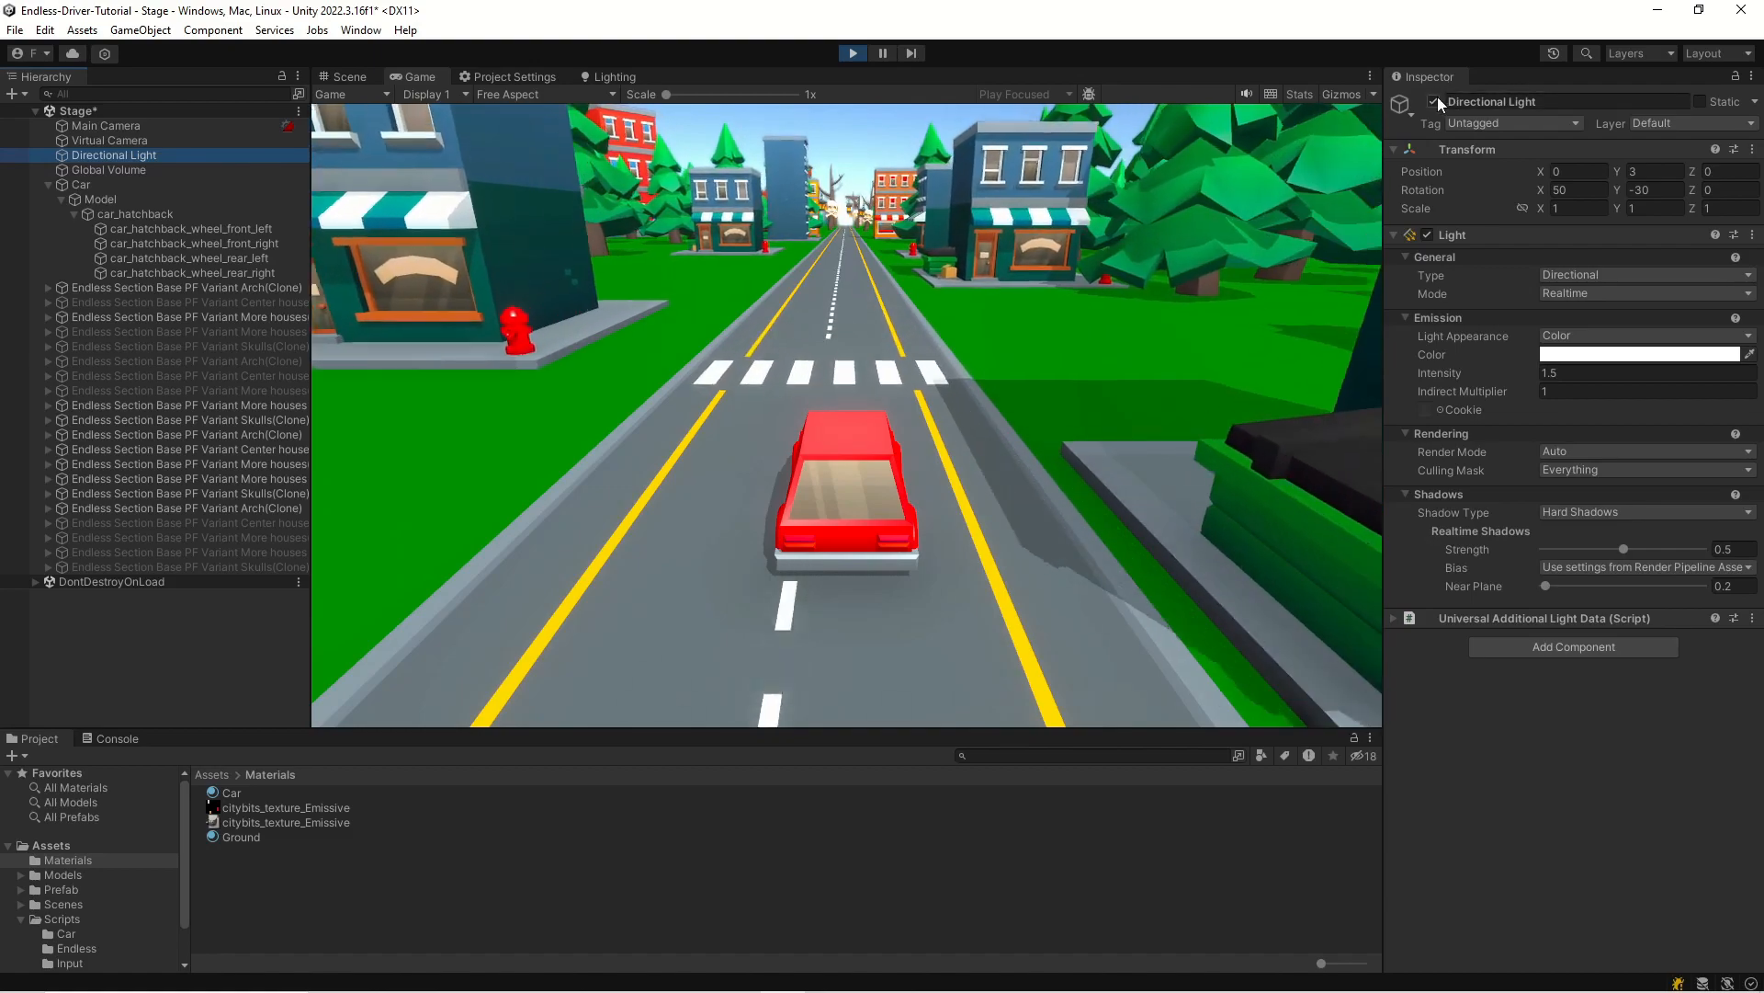
left_click(1435, 101)
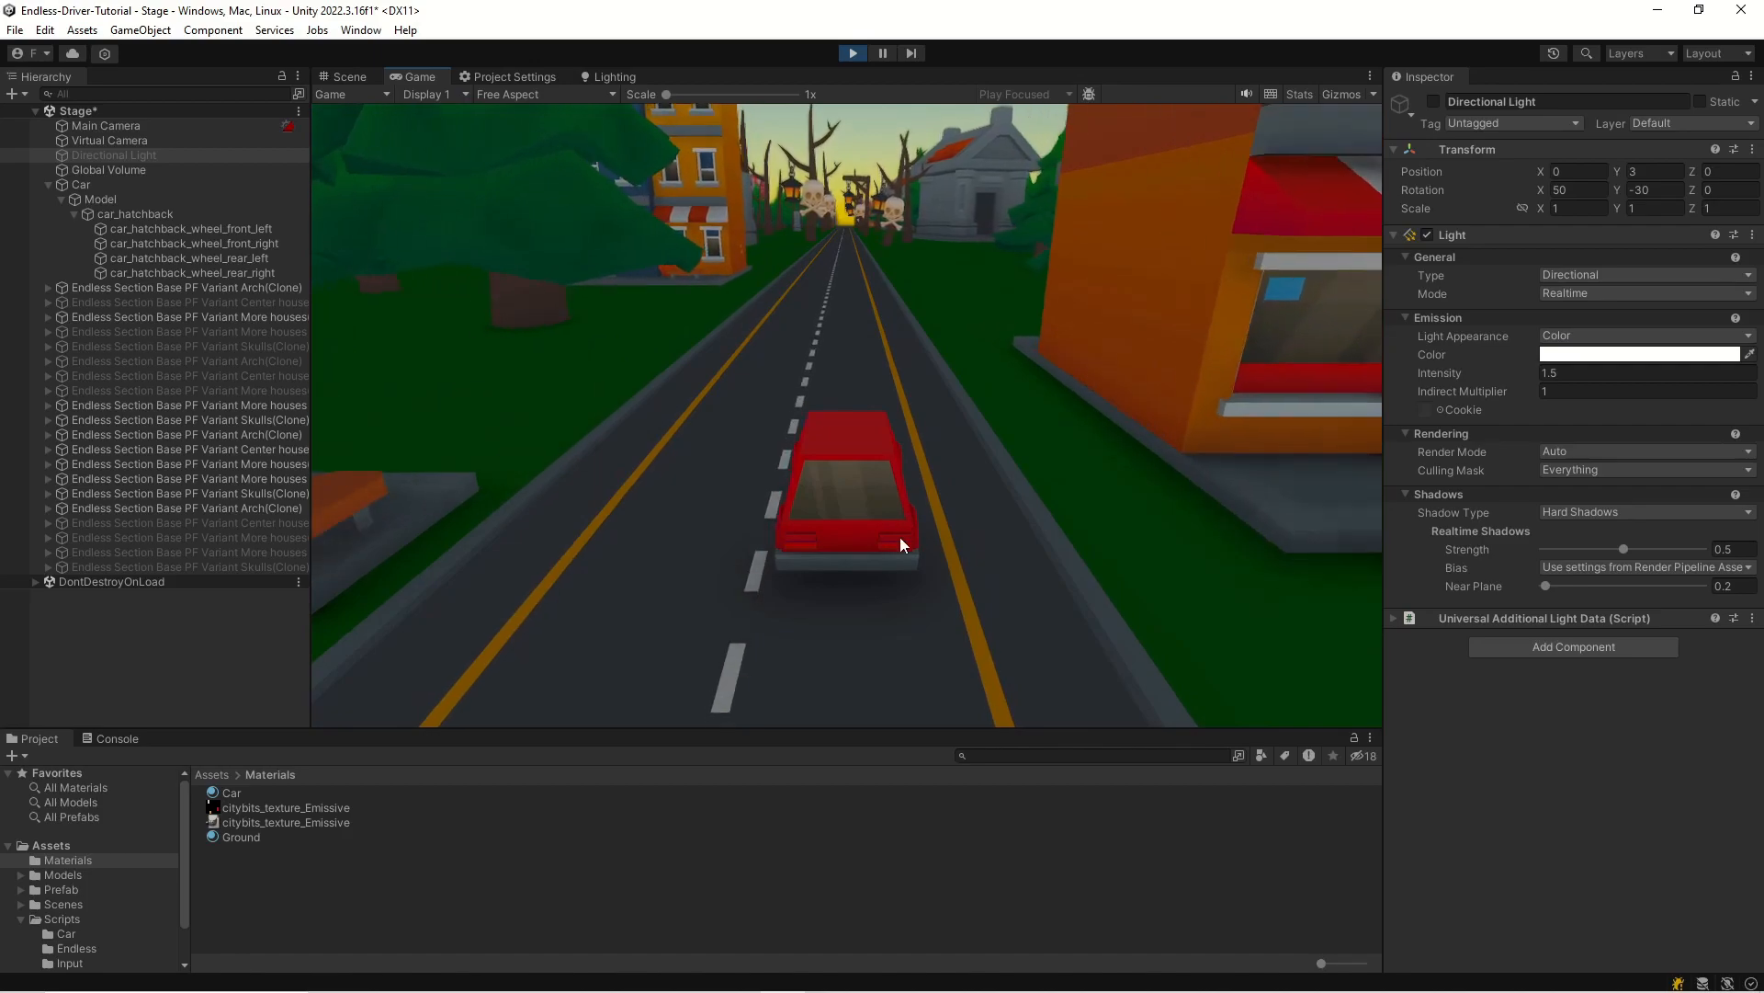
- Frame the Car in the Scene view, examine it from another angle, and return to the Game view
left_click(353, 77)
double_click(108, 184)
left_click_drag(777, 301, 1078, 395, "alt")
left_click(419, 77)
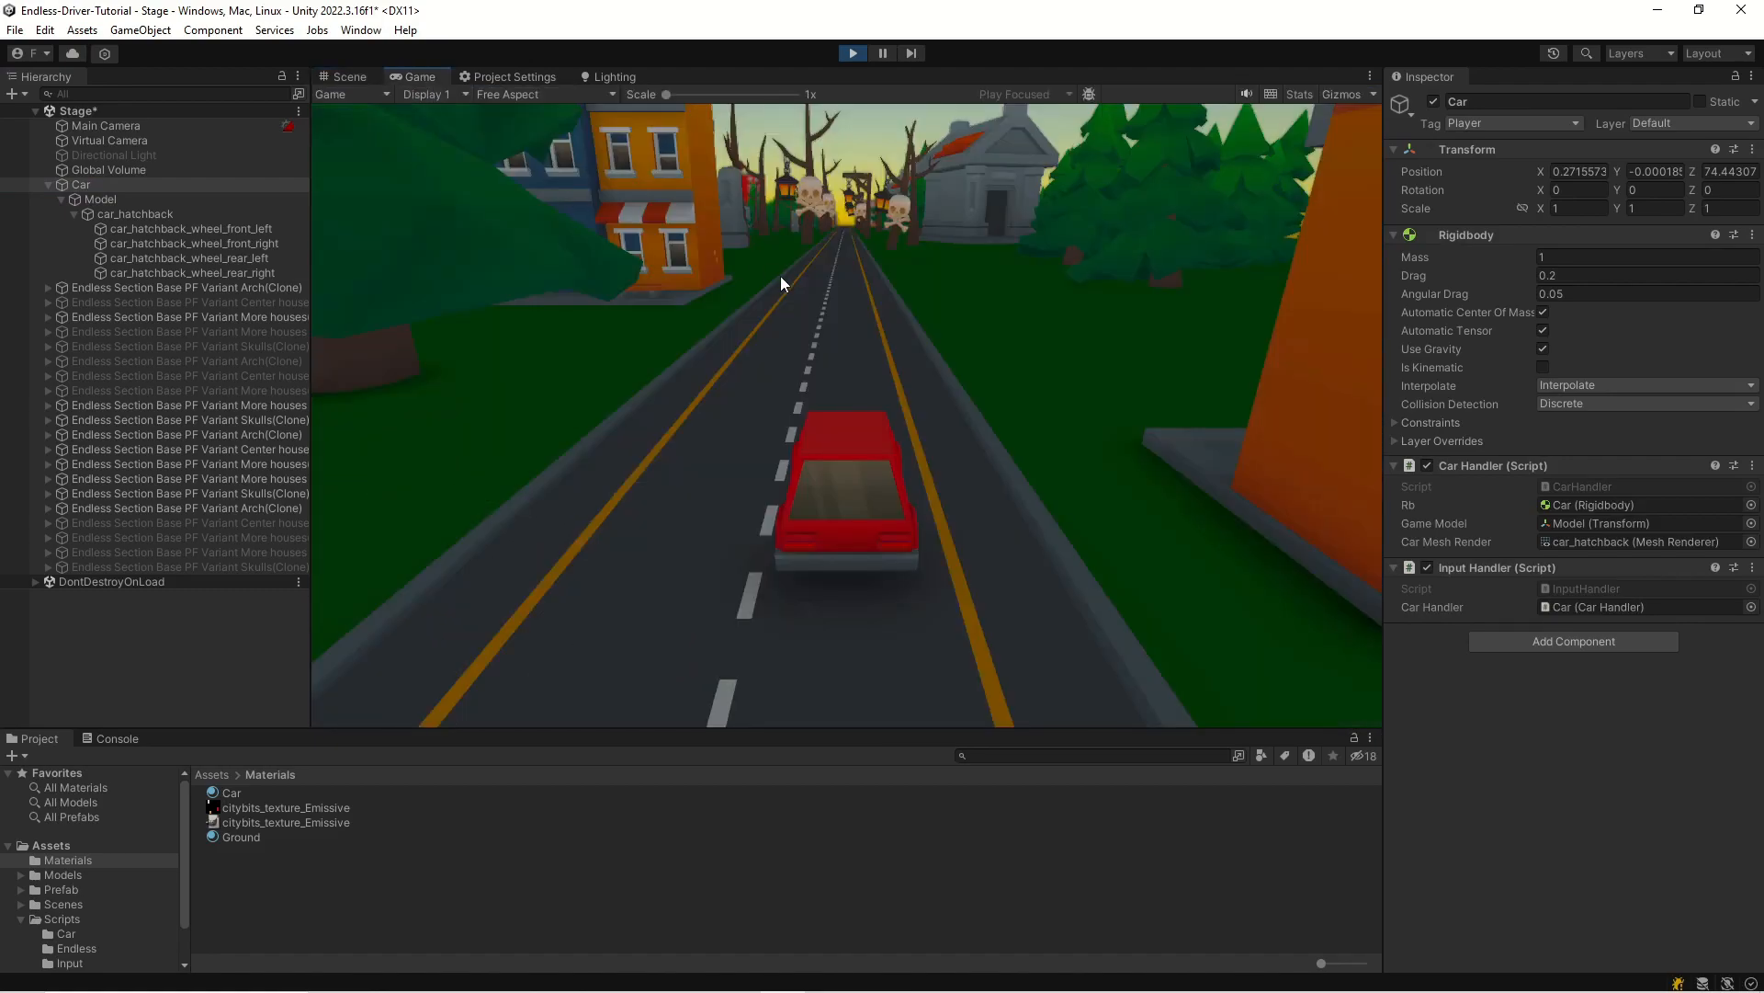
- Brake the car, pause the game to inspect its lights in the Scene view, and resume play in the Game view
key("s")
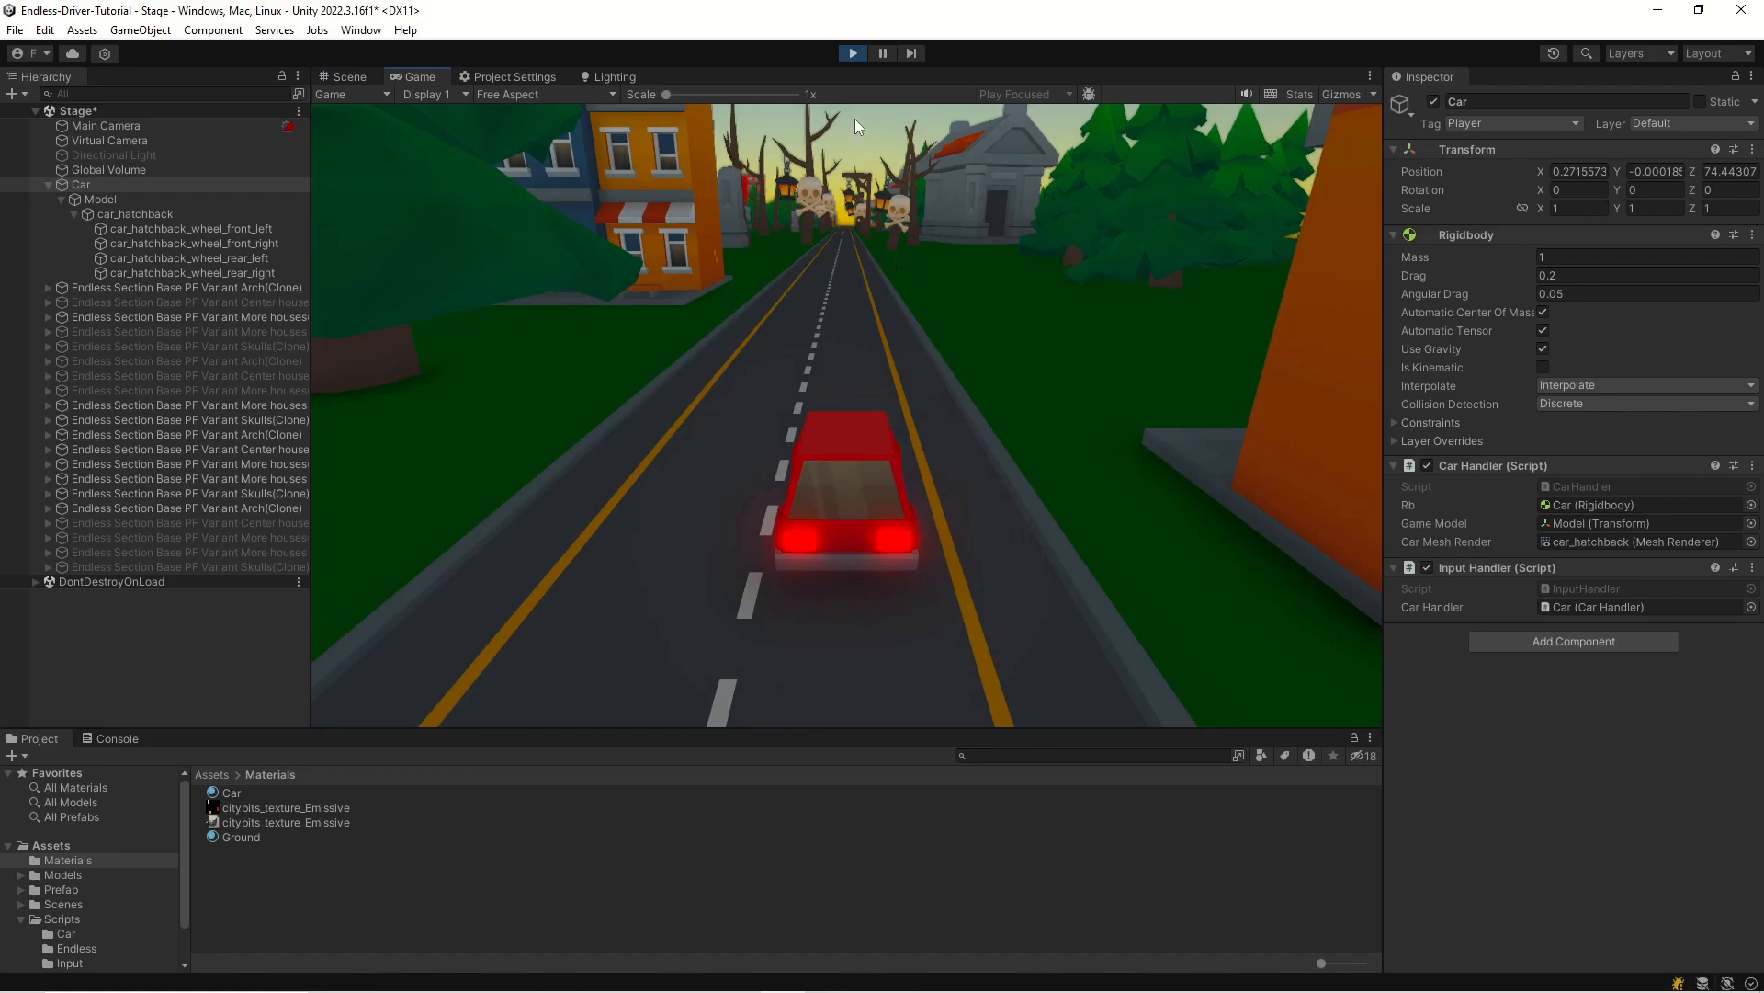
left_click(886, 54)
left_click_drag(1079, 416, 814, 527, "alt")
left_click(883, 54)
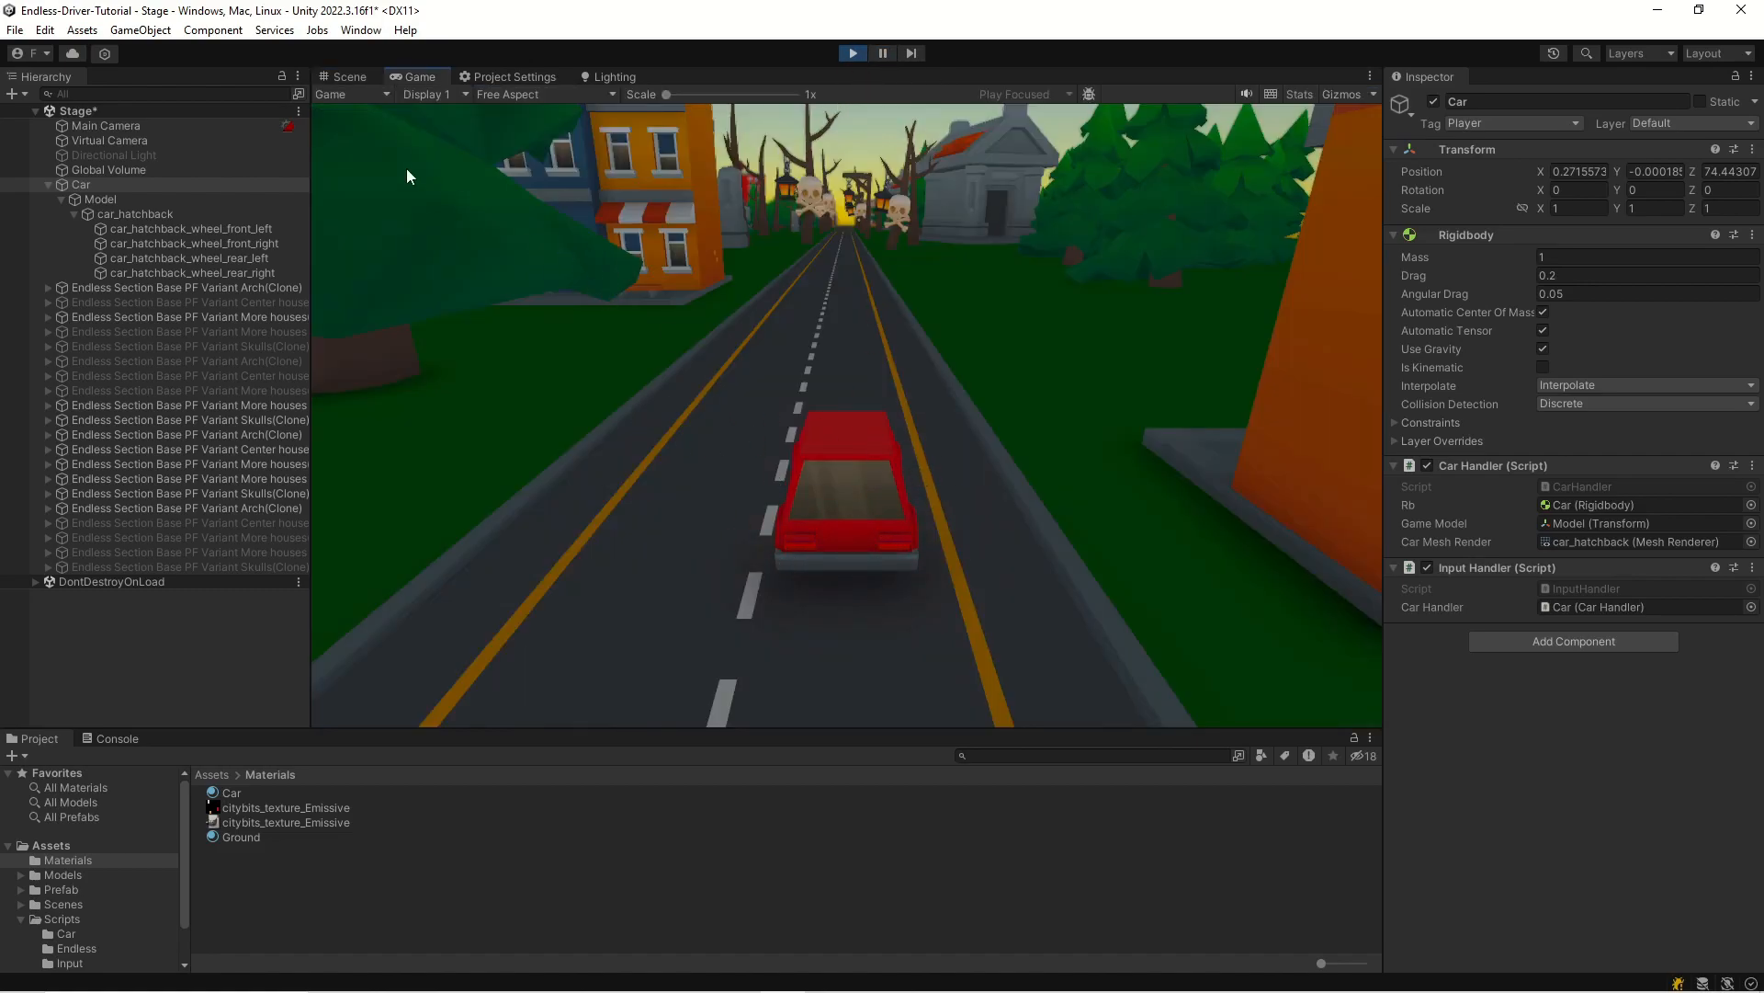
left_click(342, 77)
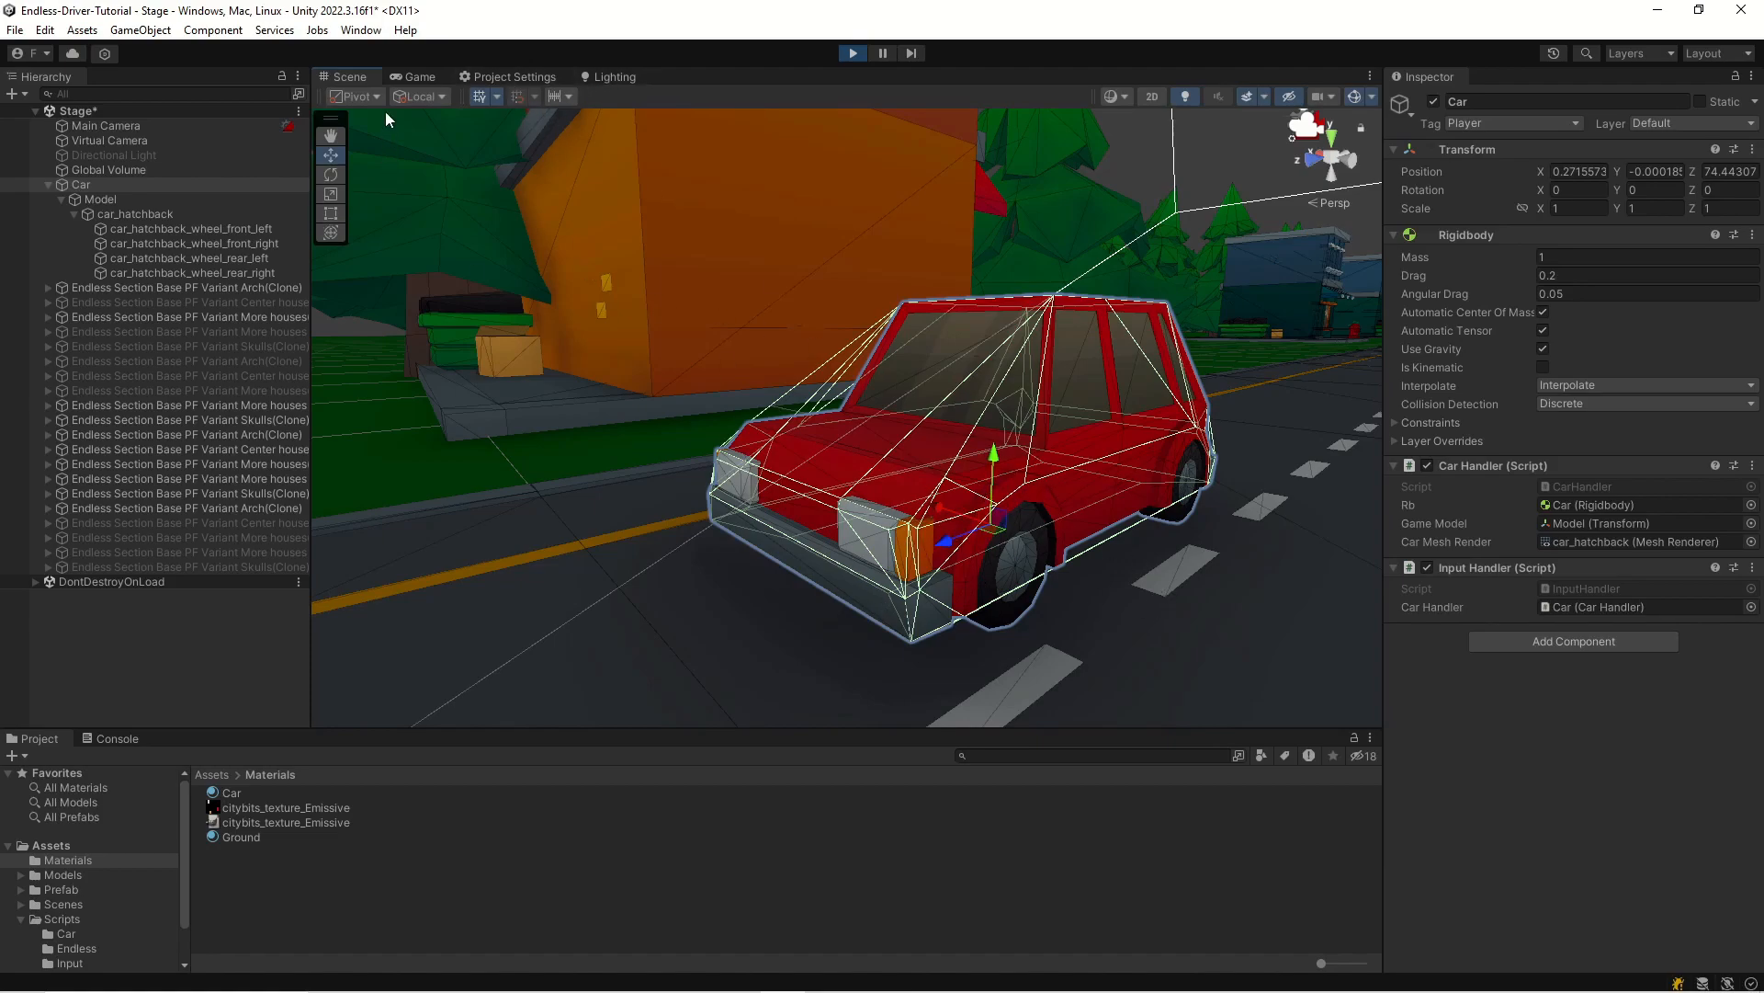
left_click(414, 77)
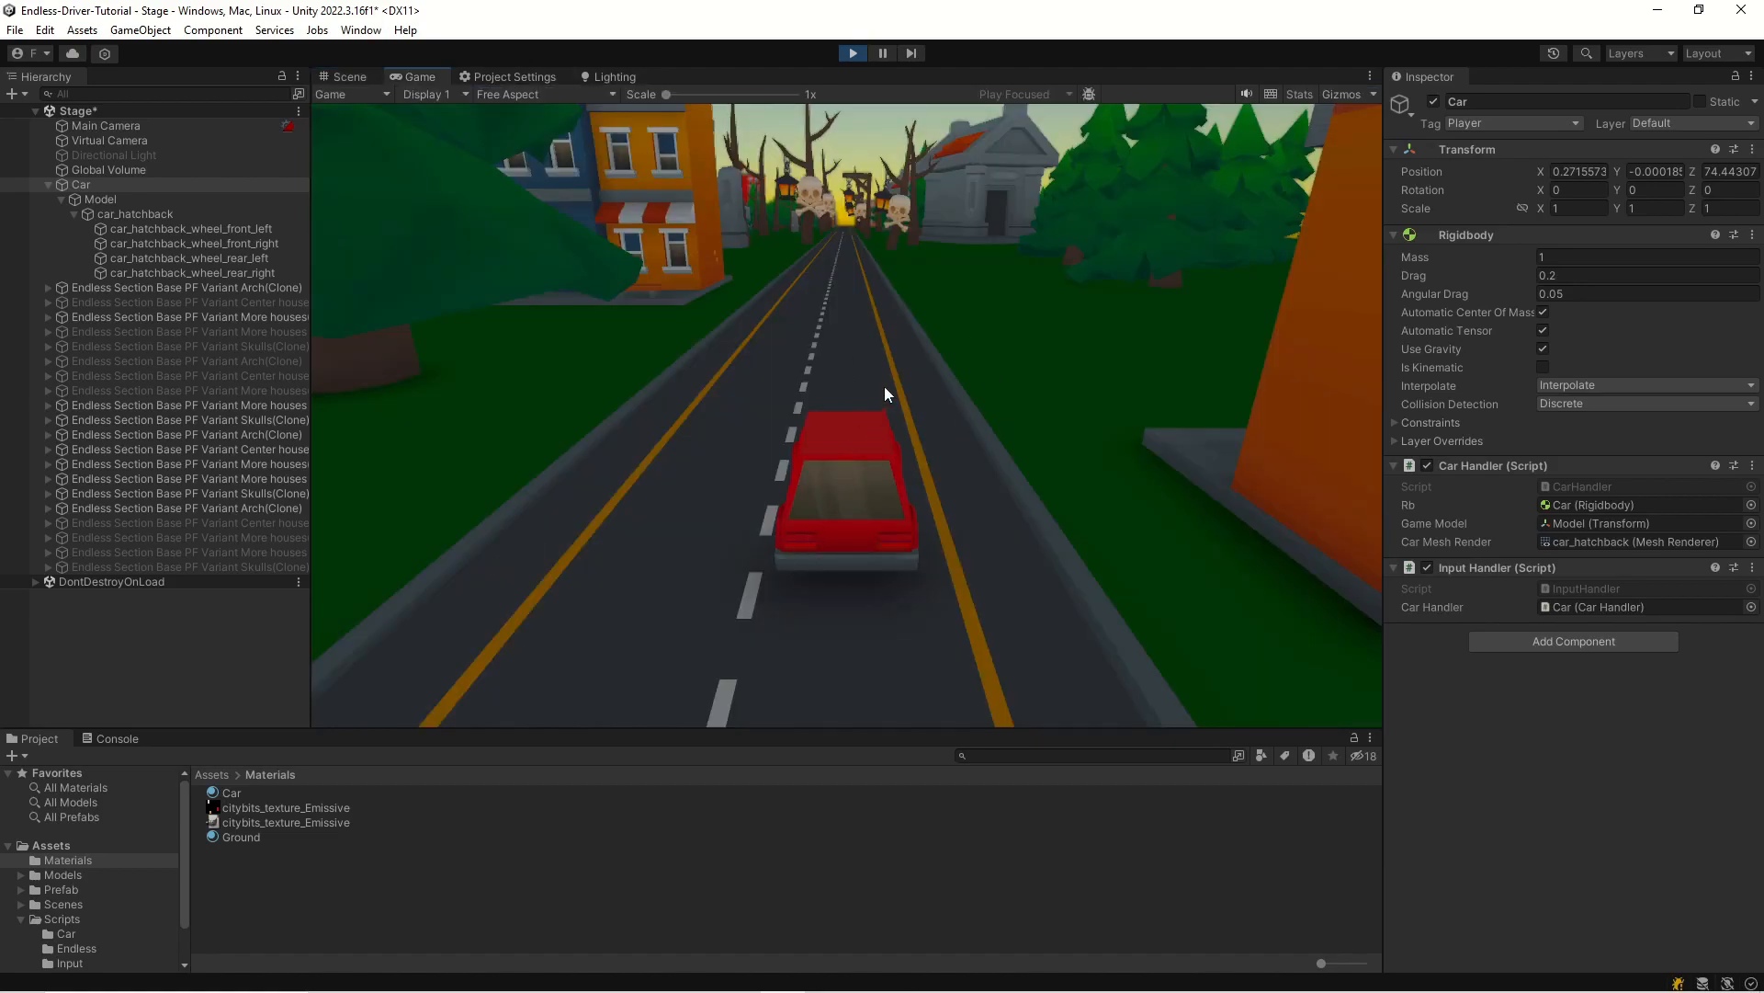
- Test-drive the car by accelerating, braking to check the taillight glow, accelerating again and steering left
key("w")
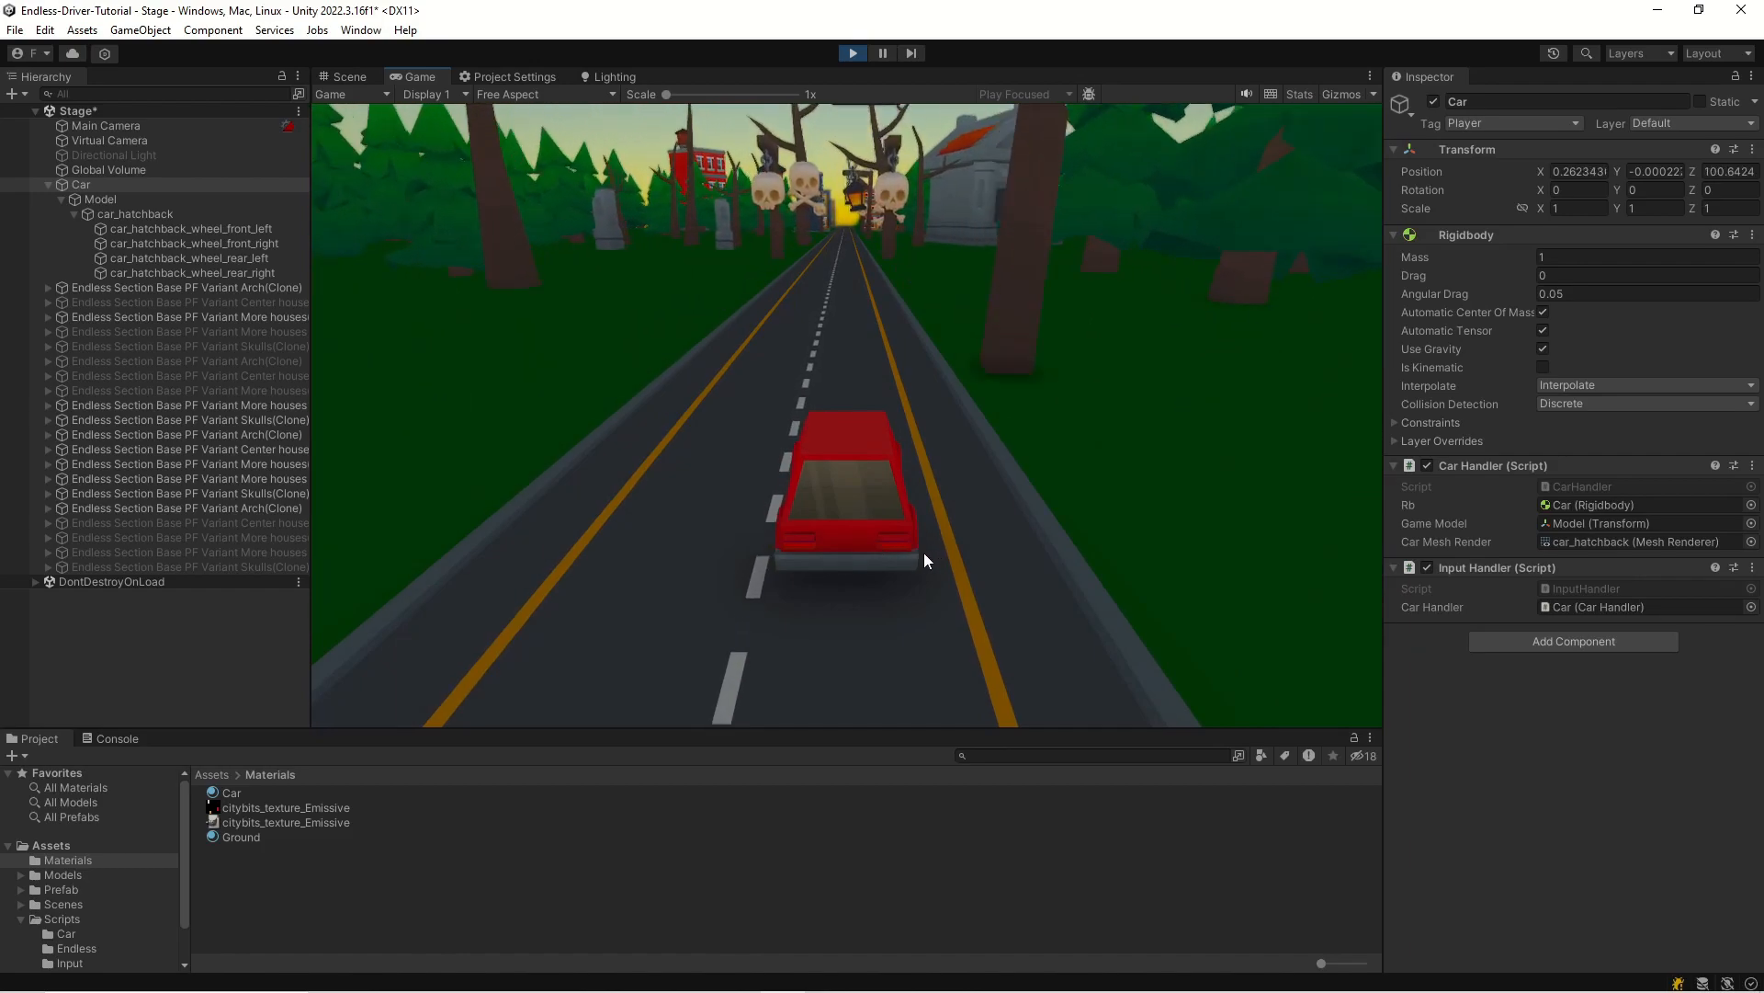
key("s")
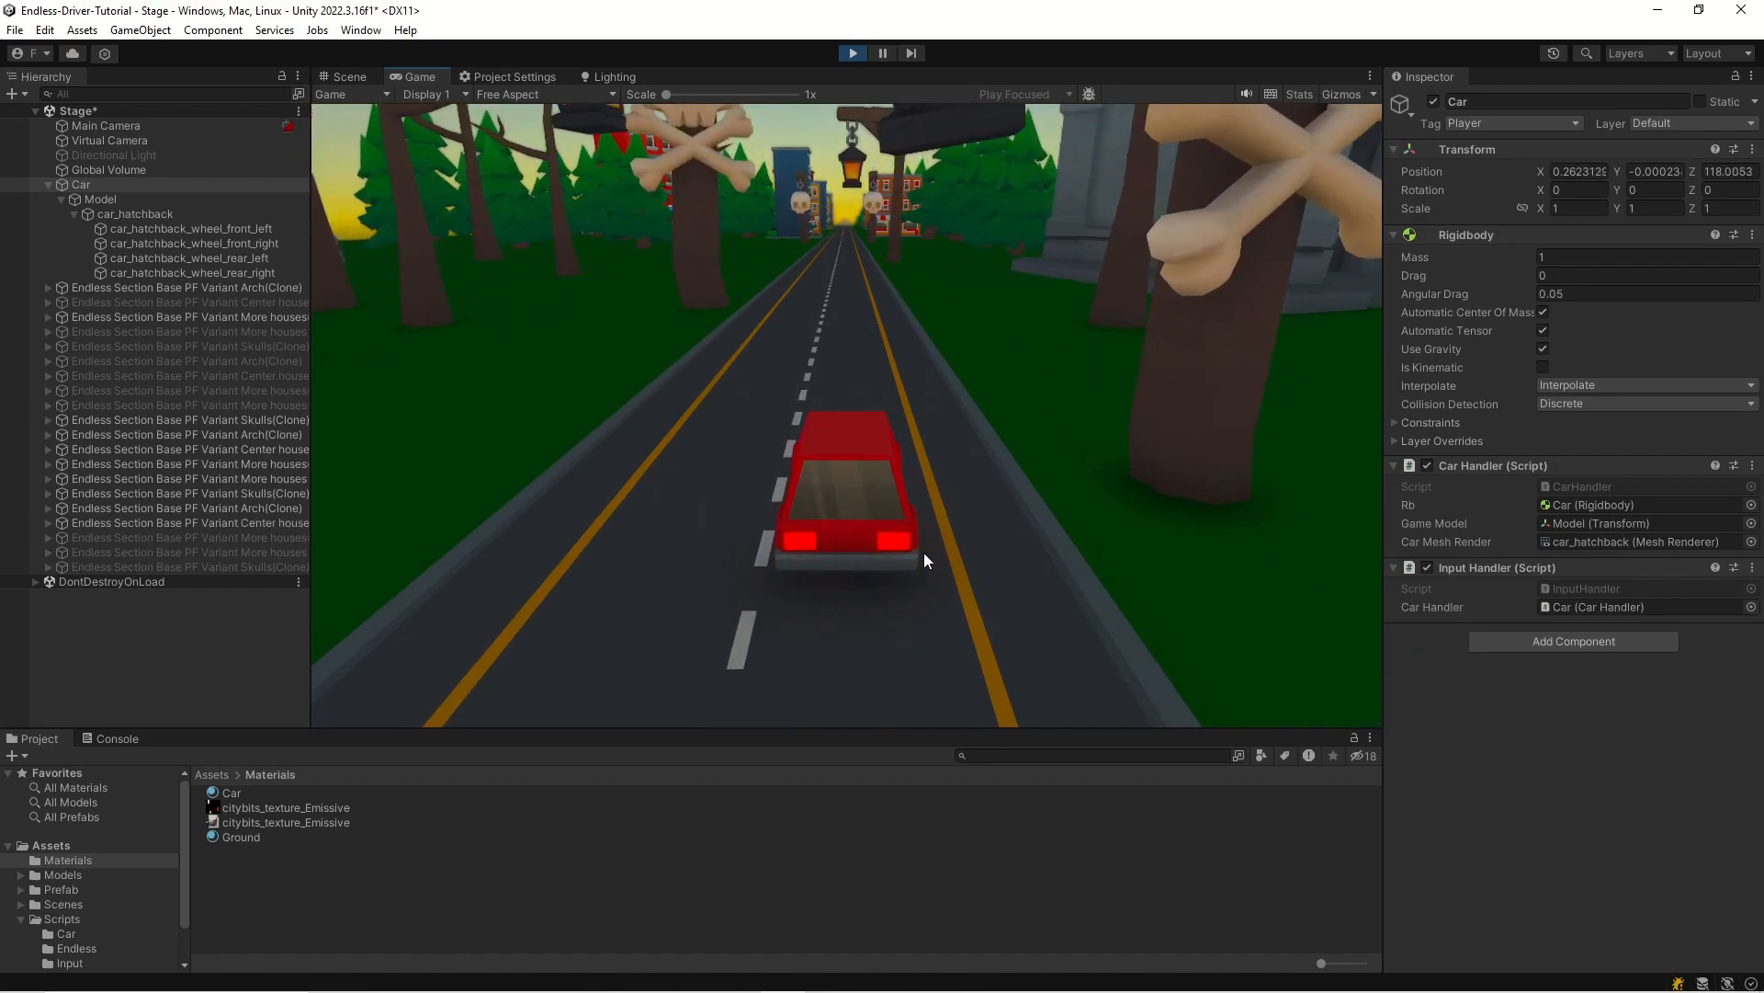
key("w")
key("a")
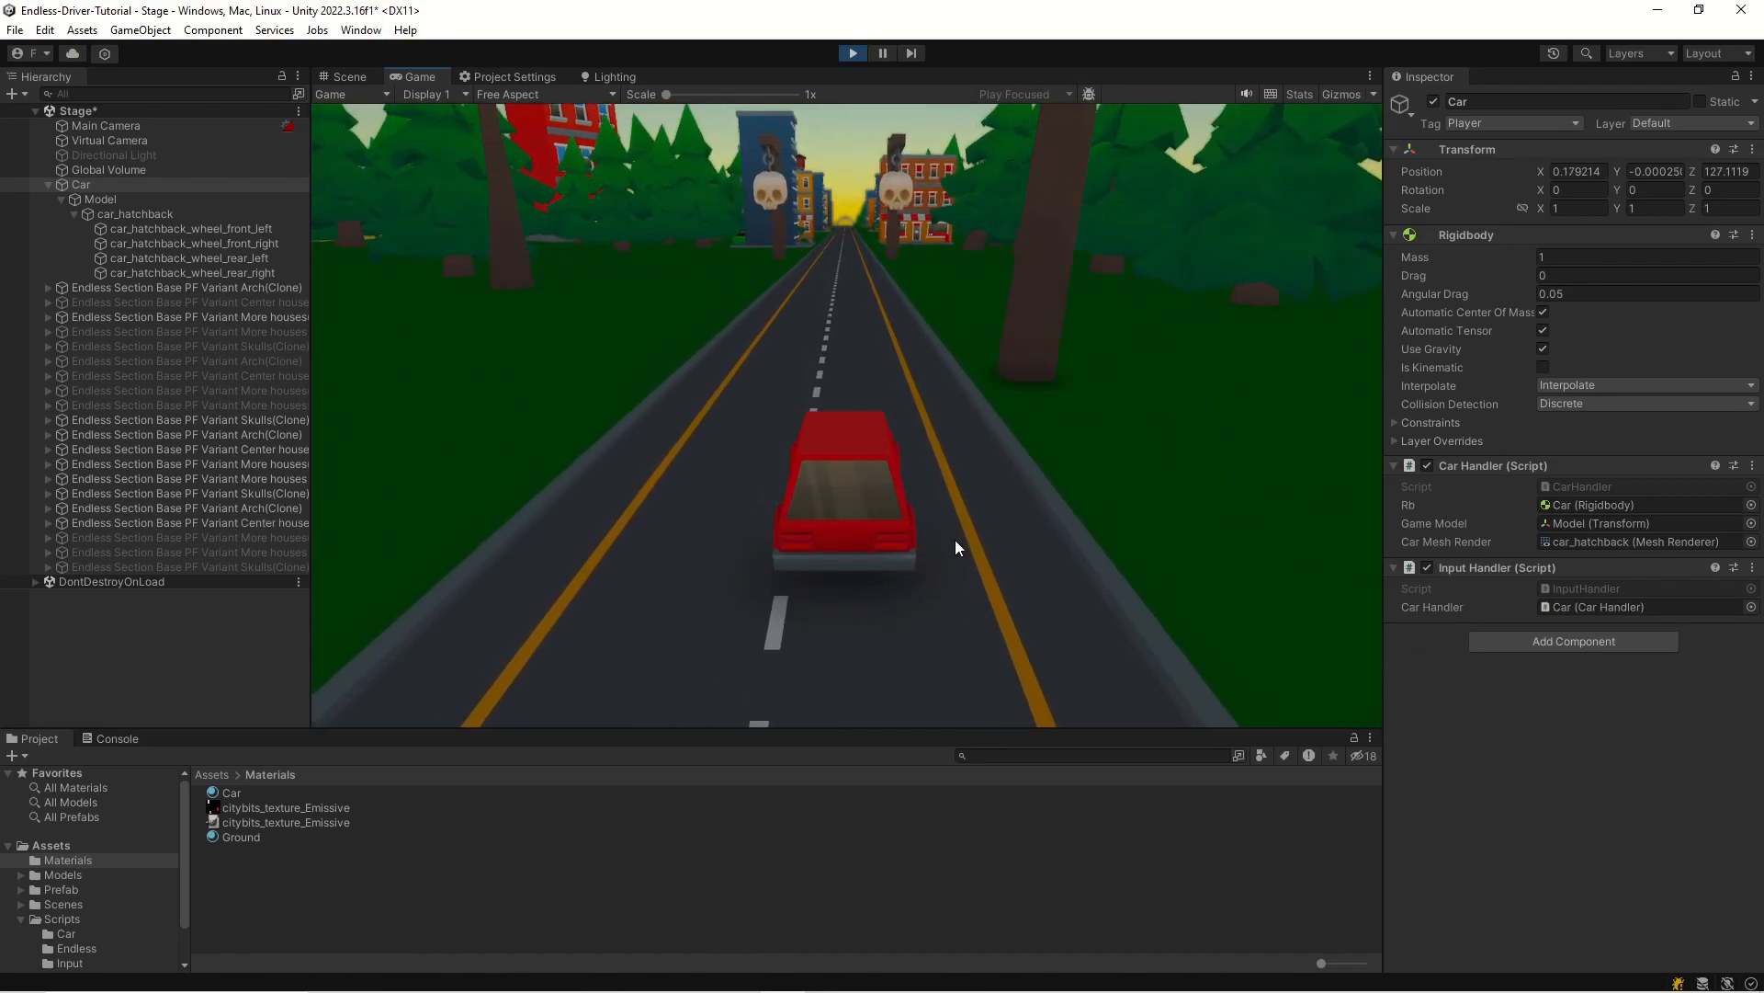